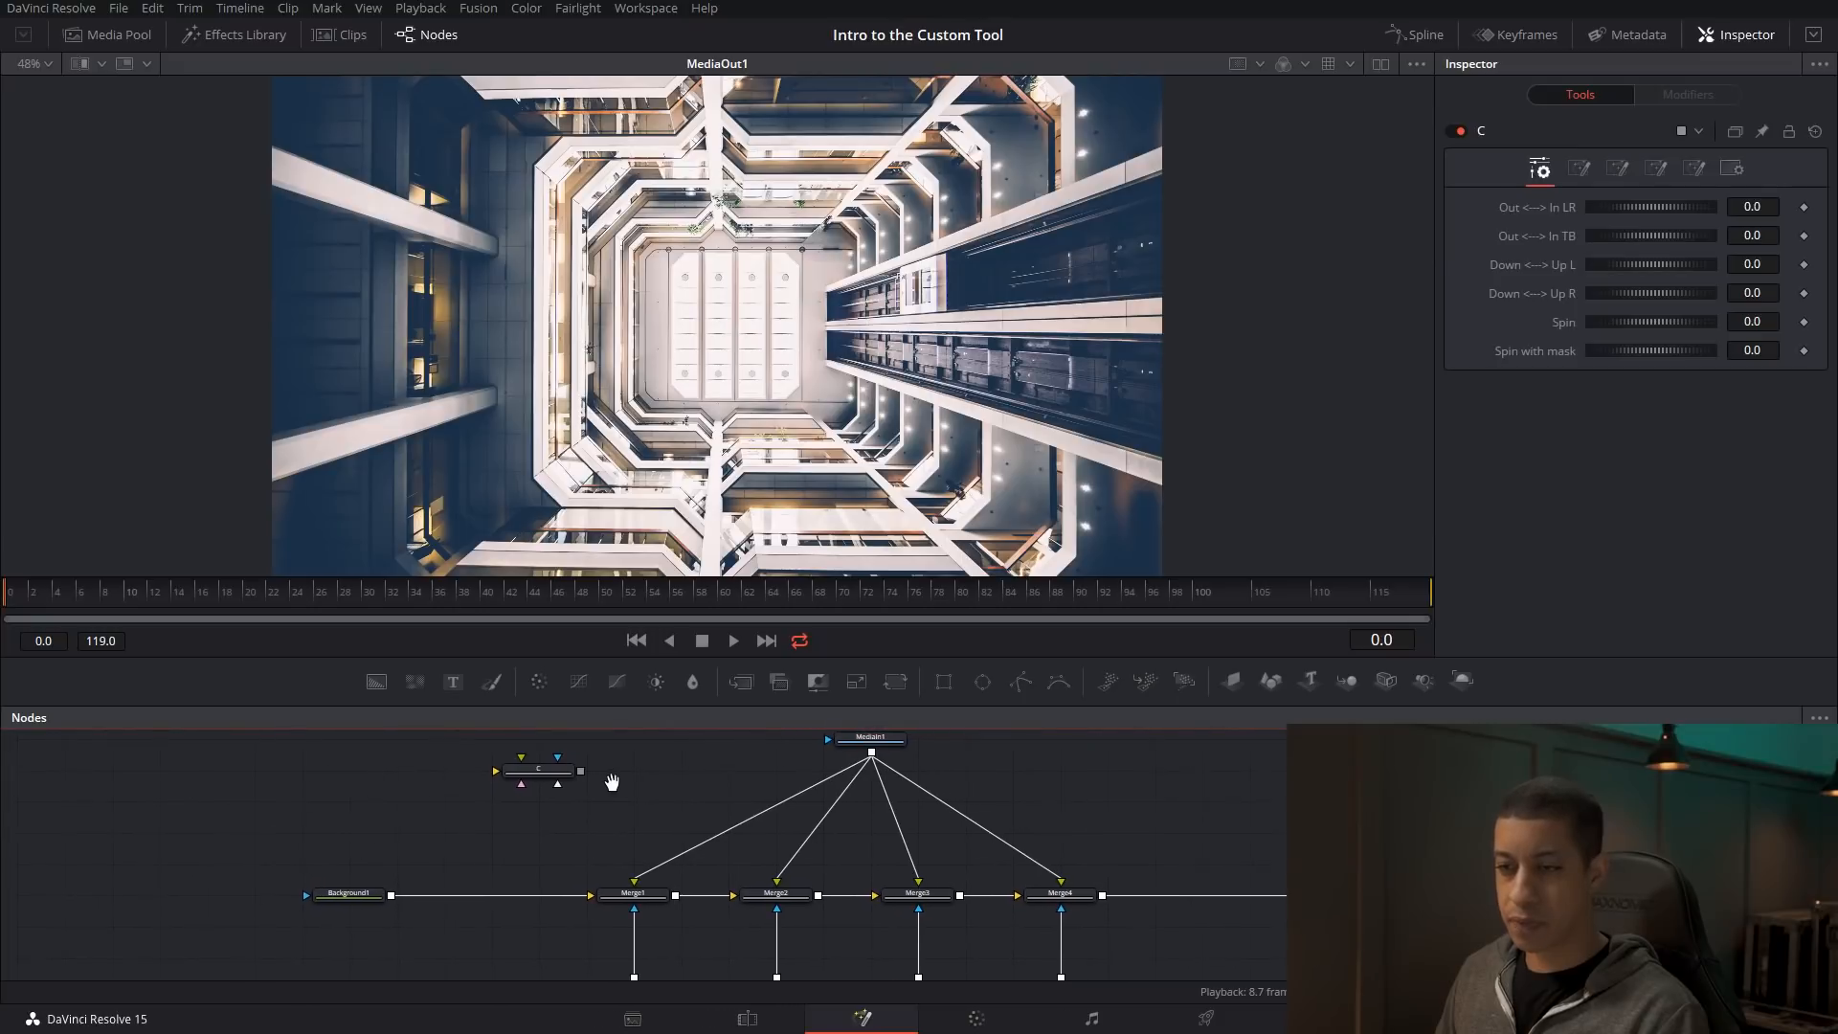
# - Select the MediaIn1 node to inspect its settings, and display the Background1 node in the viewer
pyautogui.scroll(2, 812, 762)
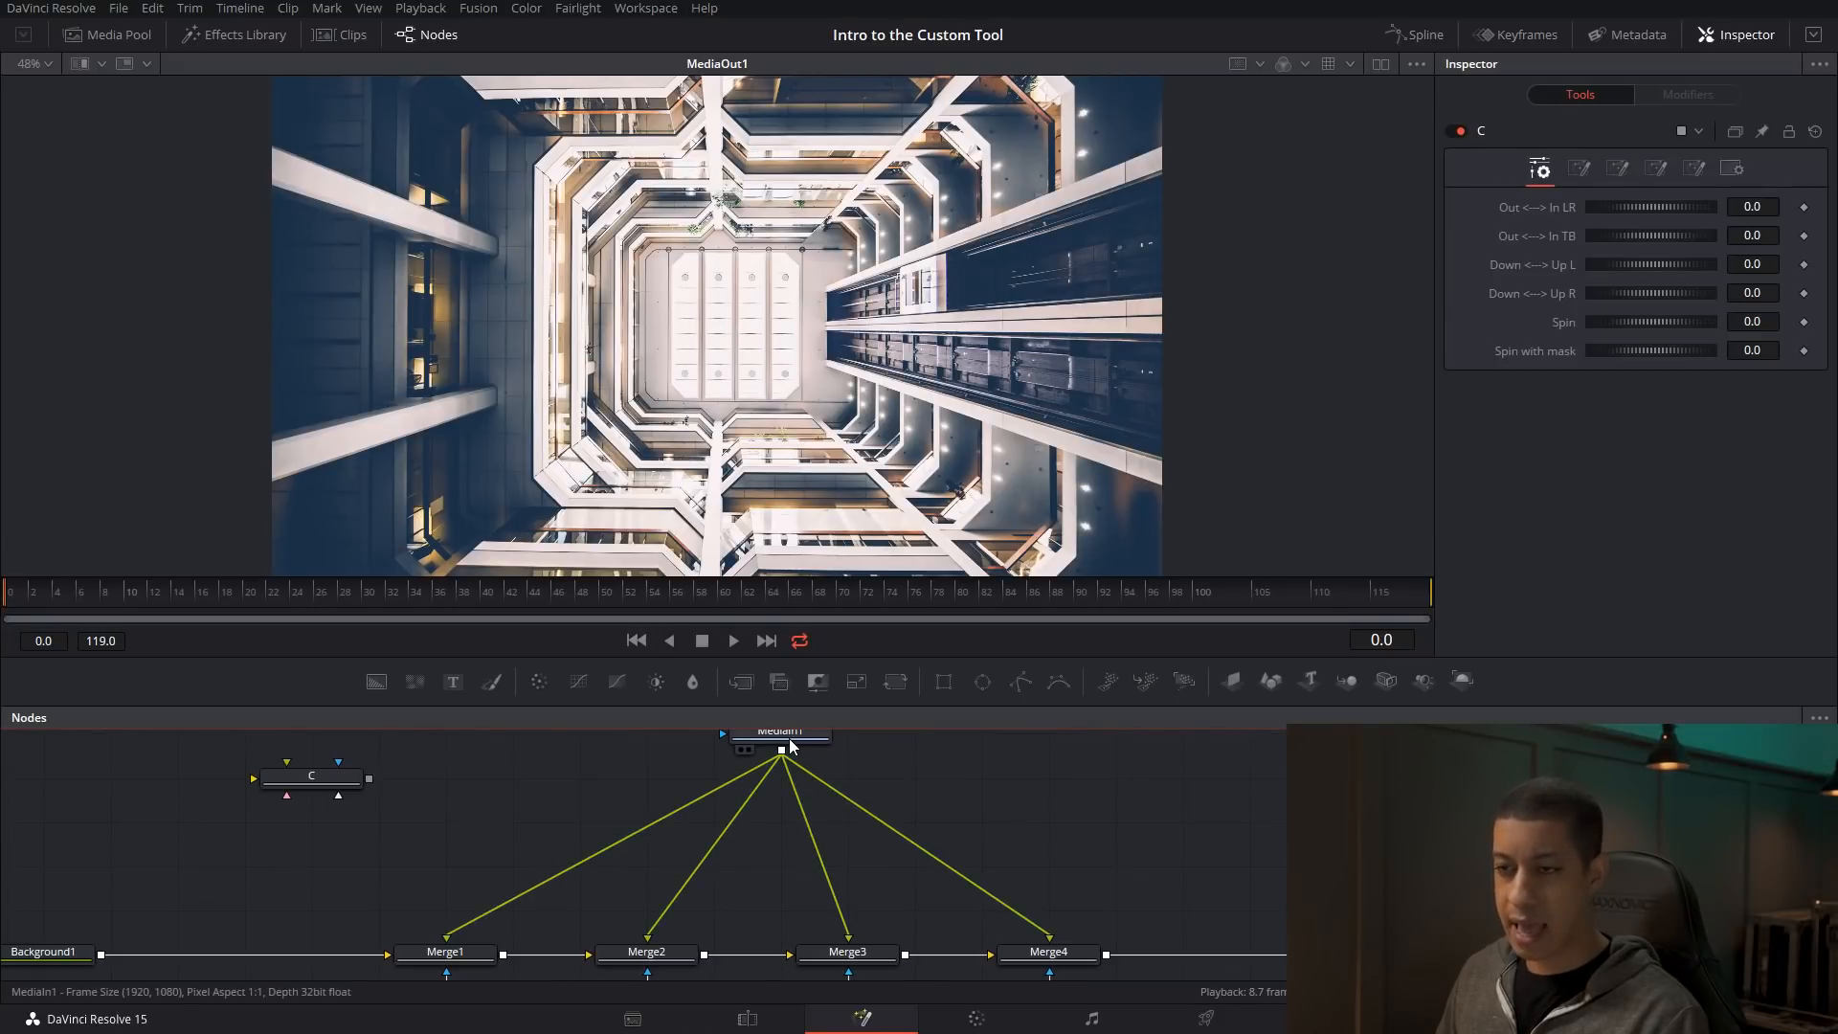
pyautogui.click(795, 737)
pyautogui.scroll(-1, 876, 805)
pyautogui.moveTo(968, 836); pyautogui.dragTo(1009, 768)
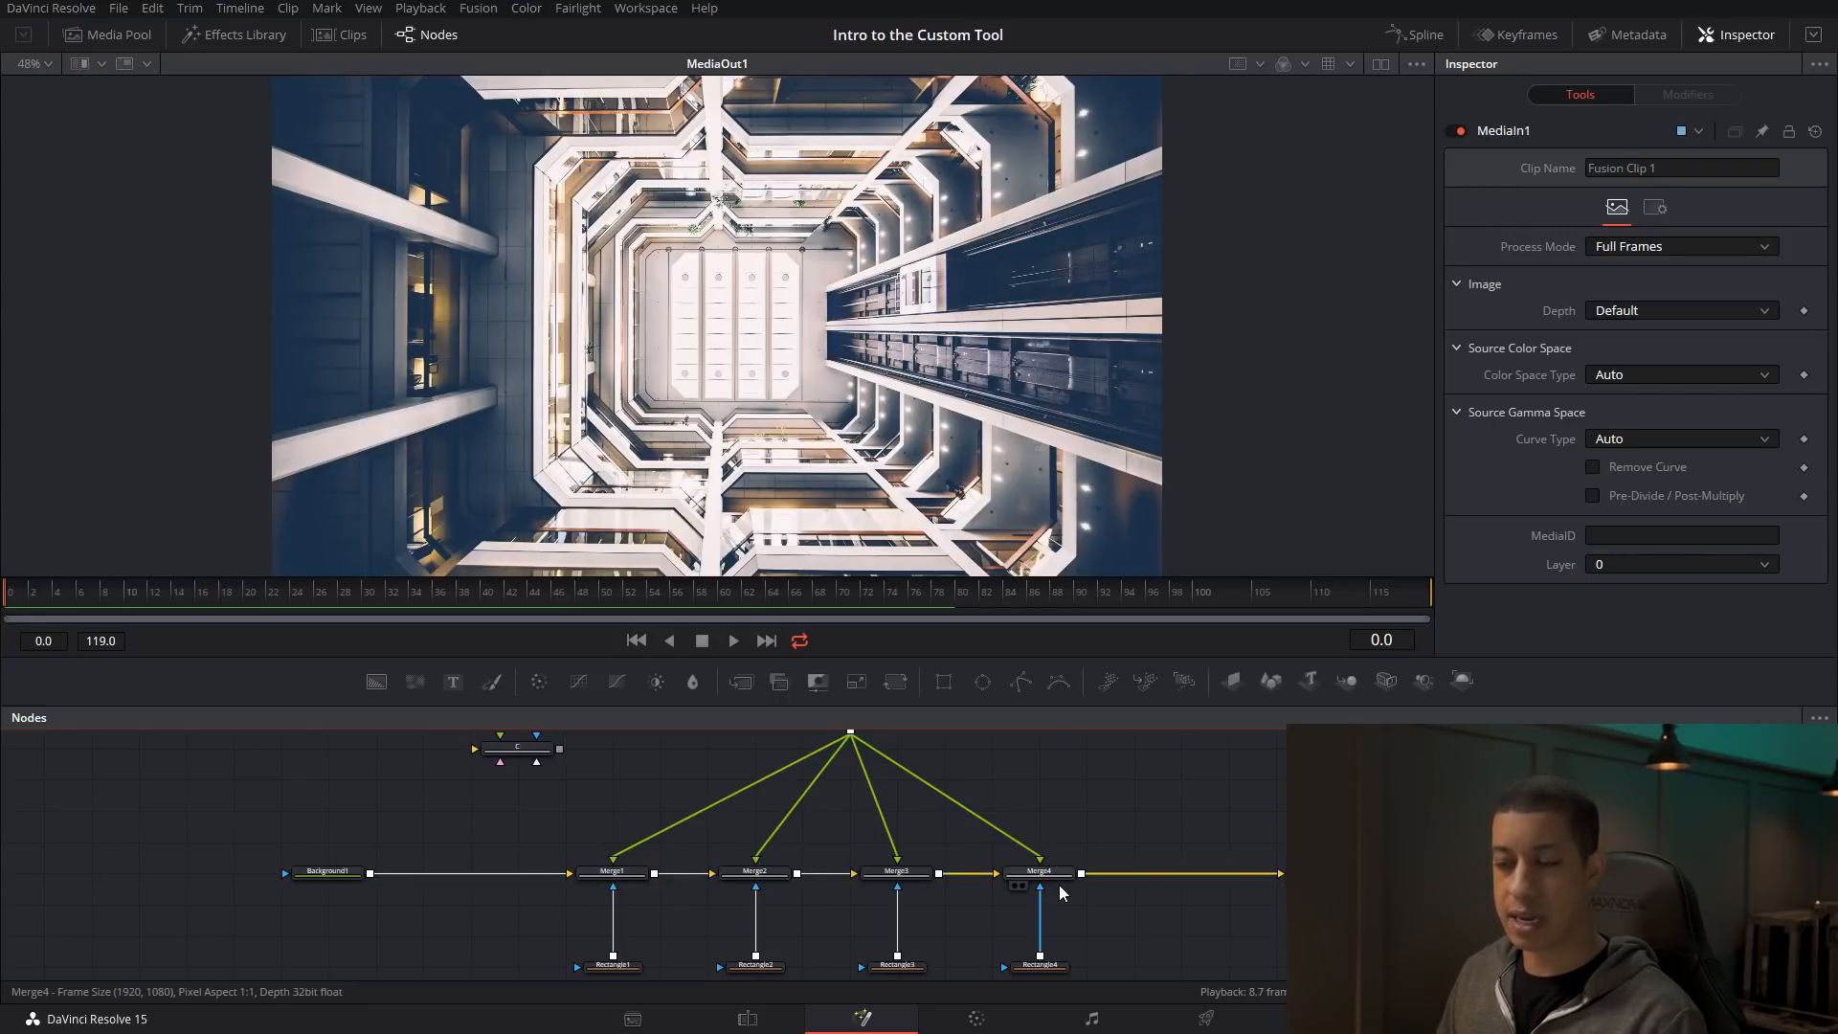
pyautogui.moveTo(328, 871); pyautogui.dragTo(519, 446)
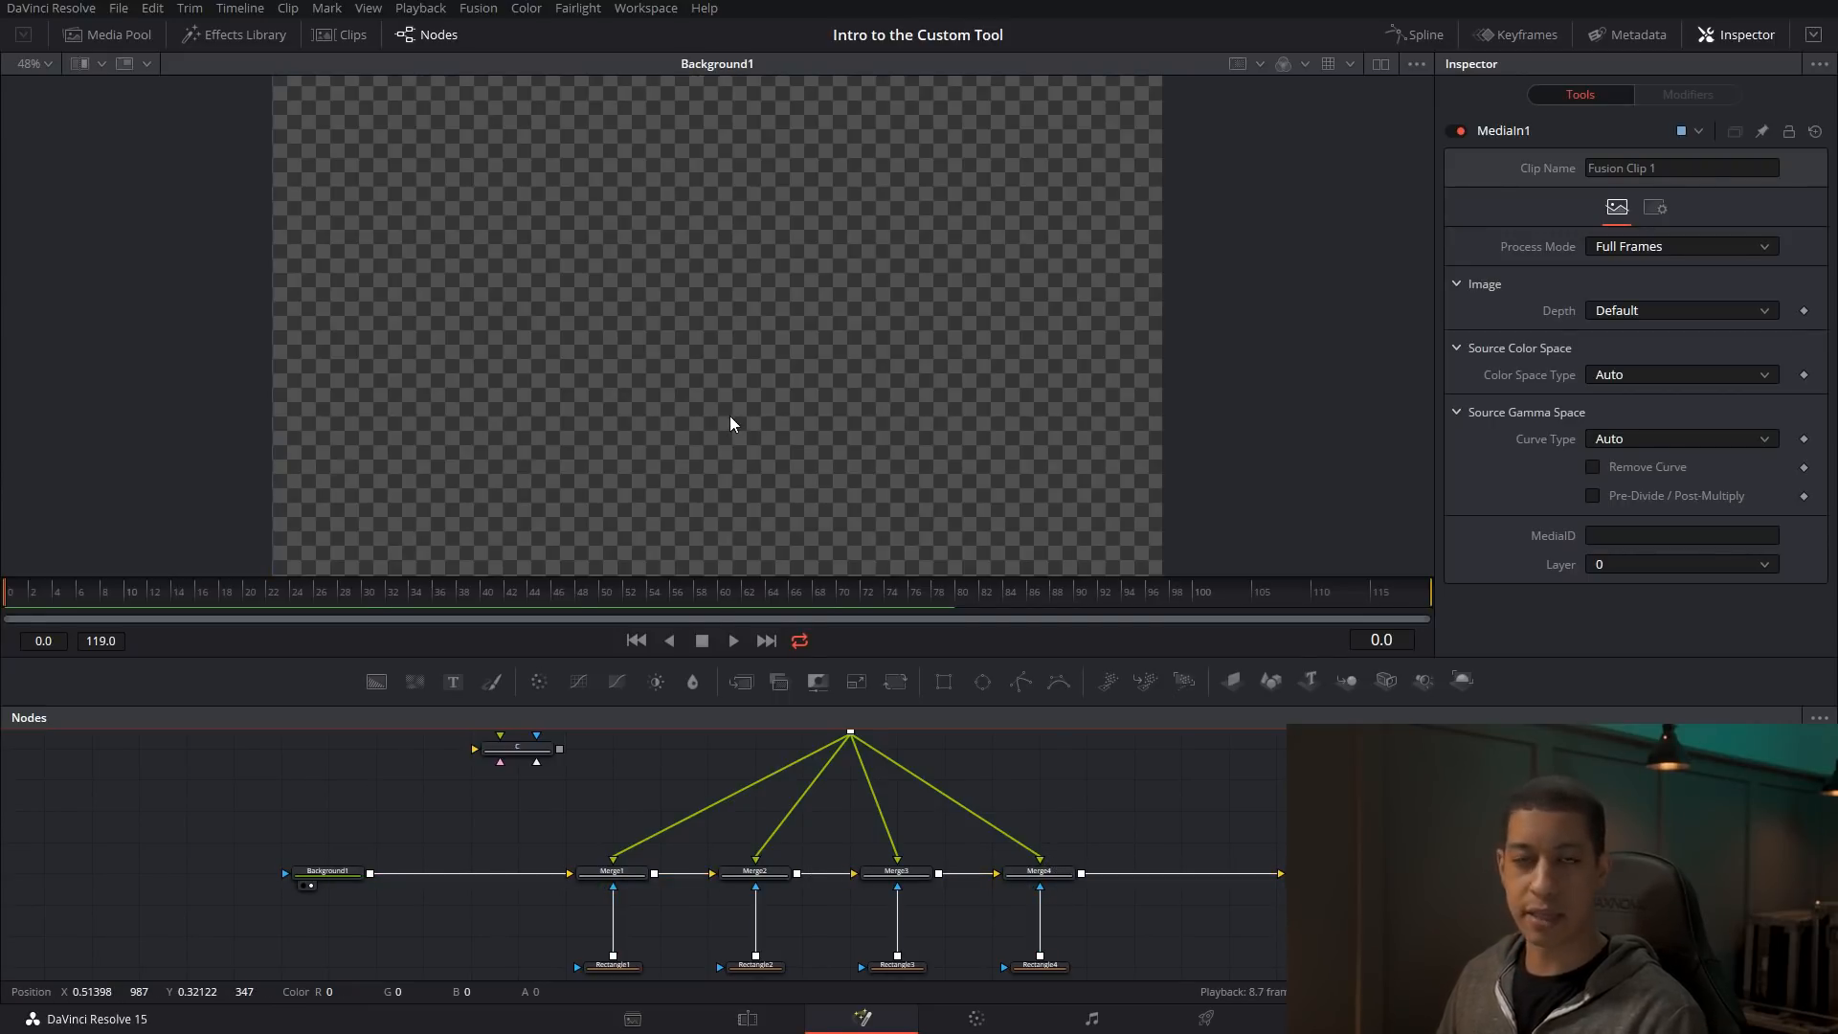
# - Display Merge1 through Merge4 one after another in the viewer, checking the Rectangle1 mask's settings along the way
pyautogui.scroll(-3, 623, 824)
pyautogui.moveTo(632, 805); pyautogui.dragTo(595, 379)
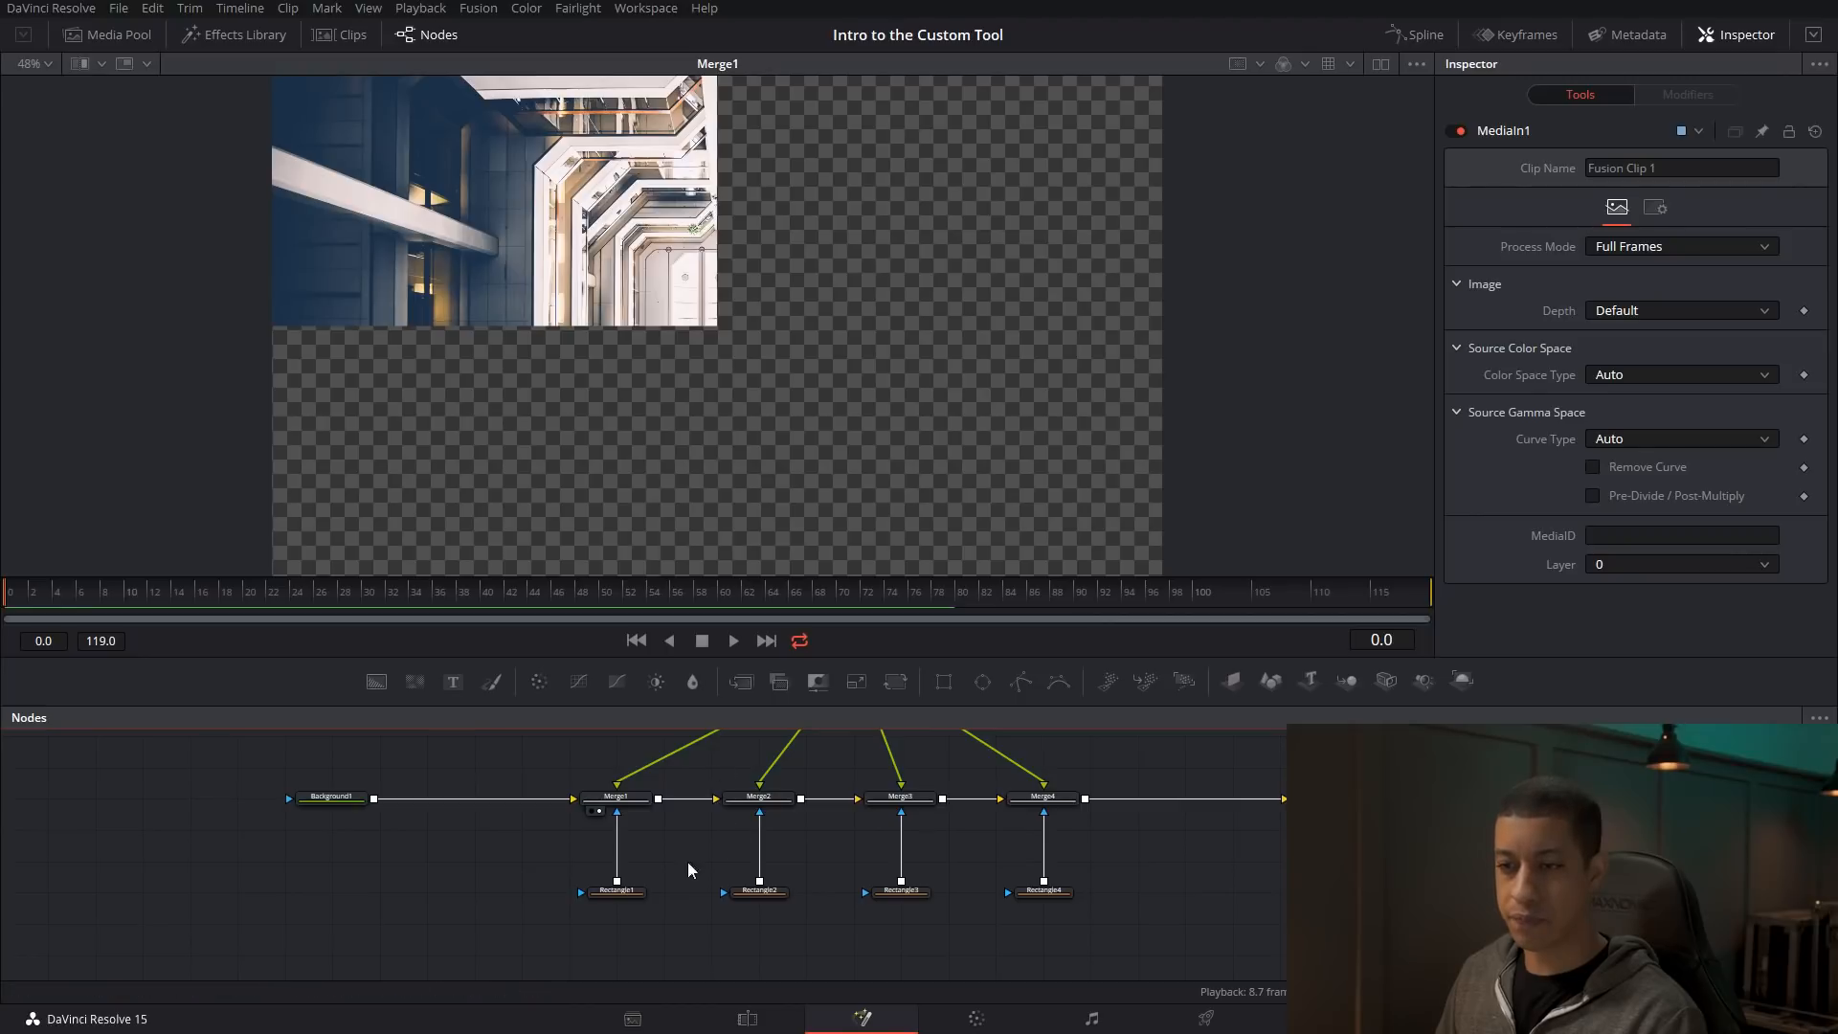
pyautogui.click(621, 893)
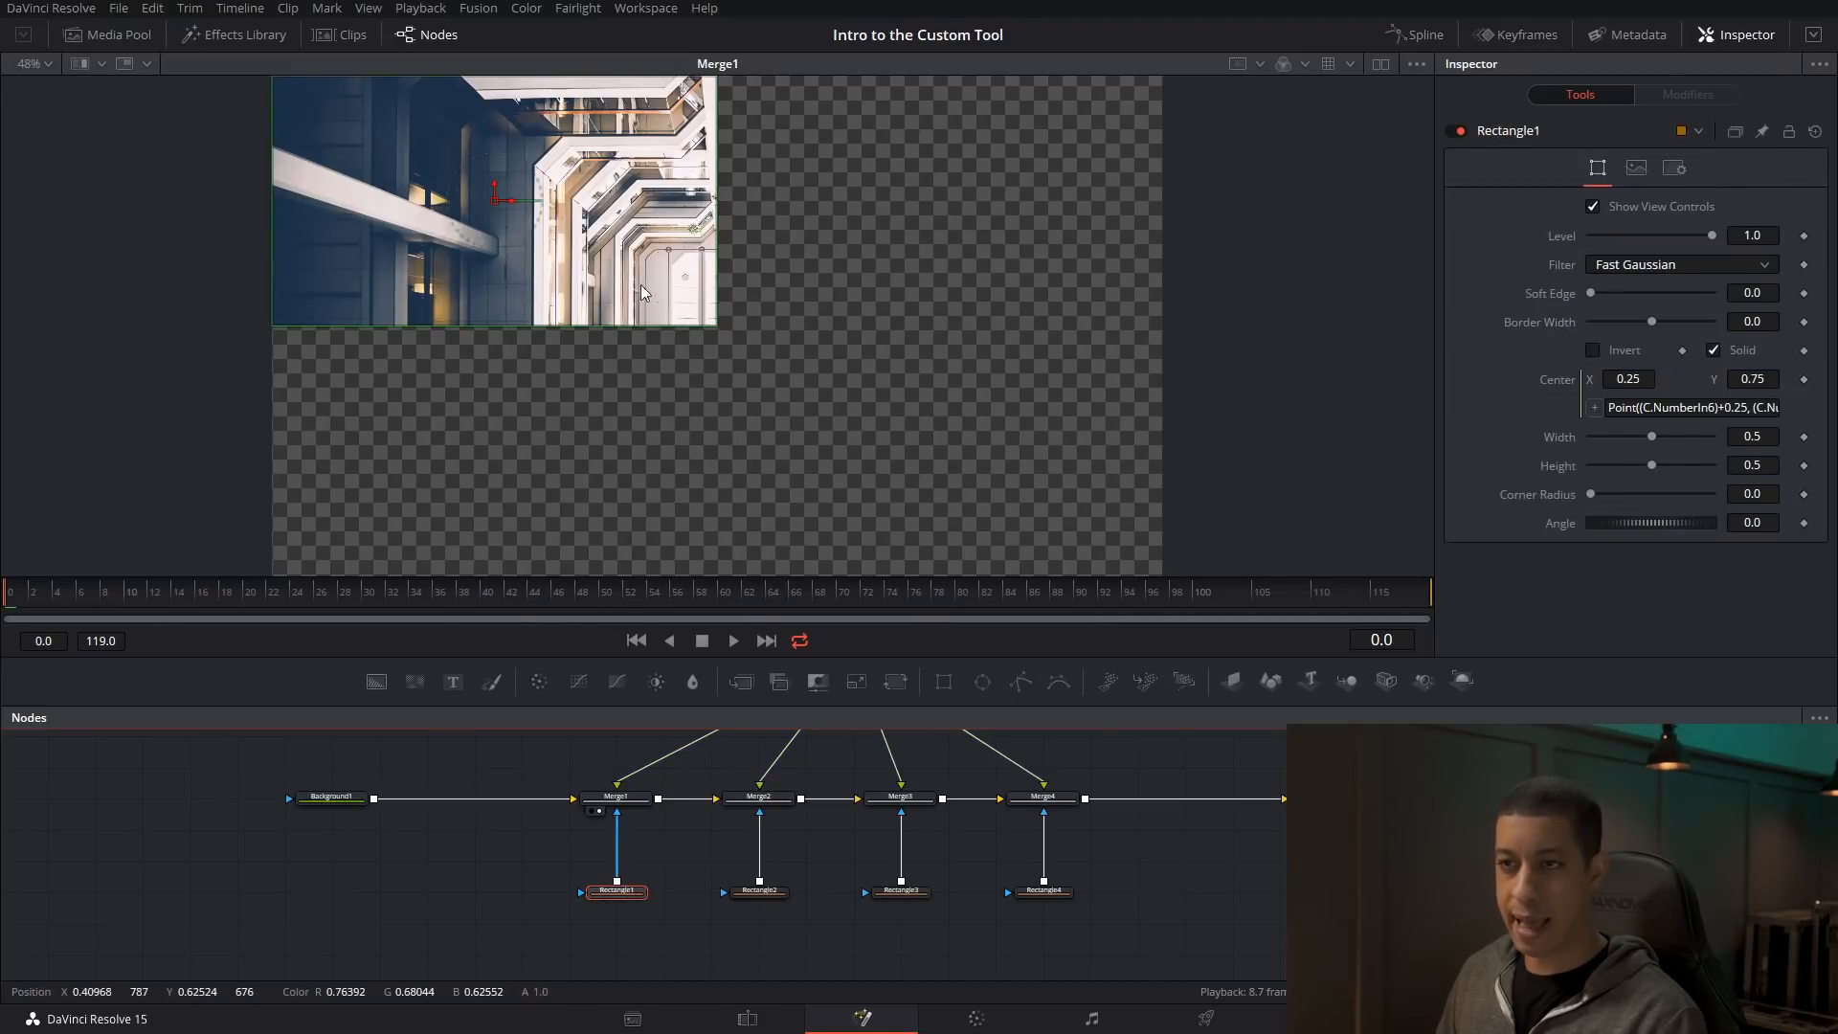
pyautogui.moveTo(764, 796); pyautogui.dragTo(844, 469)
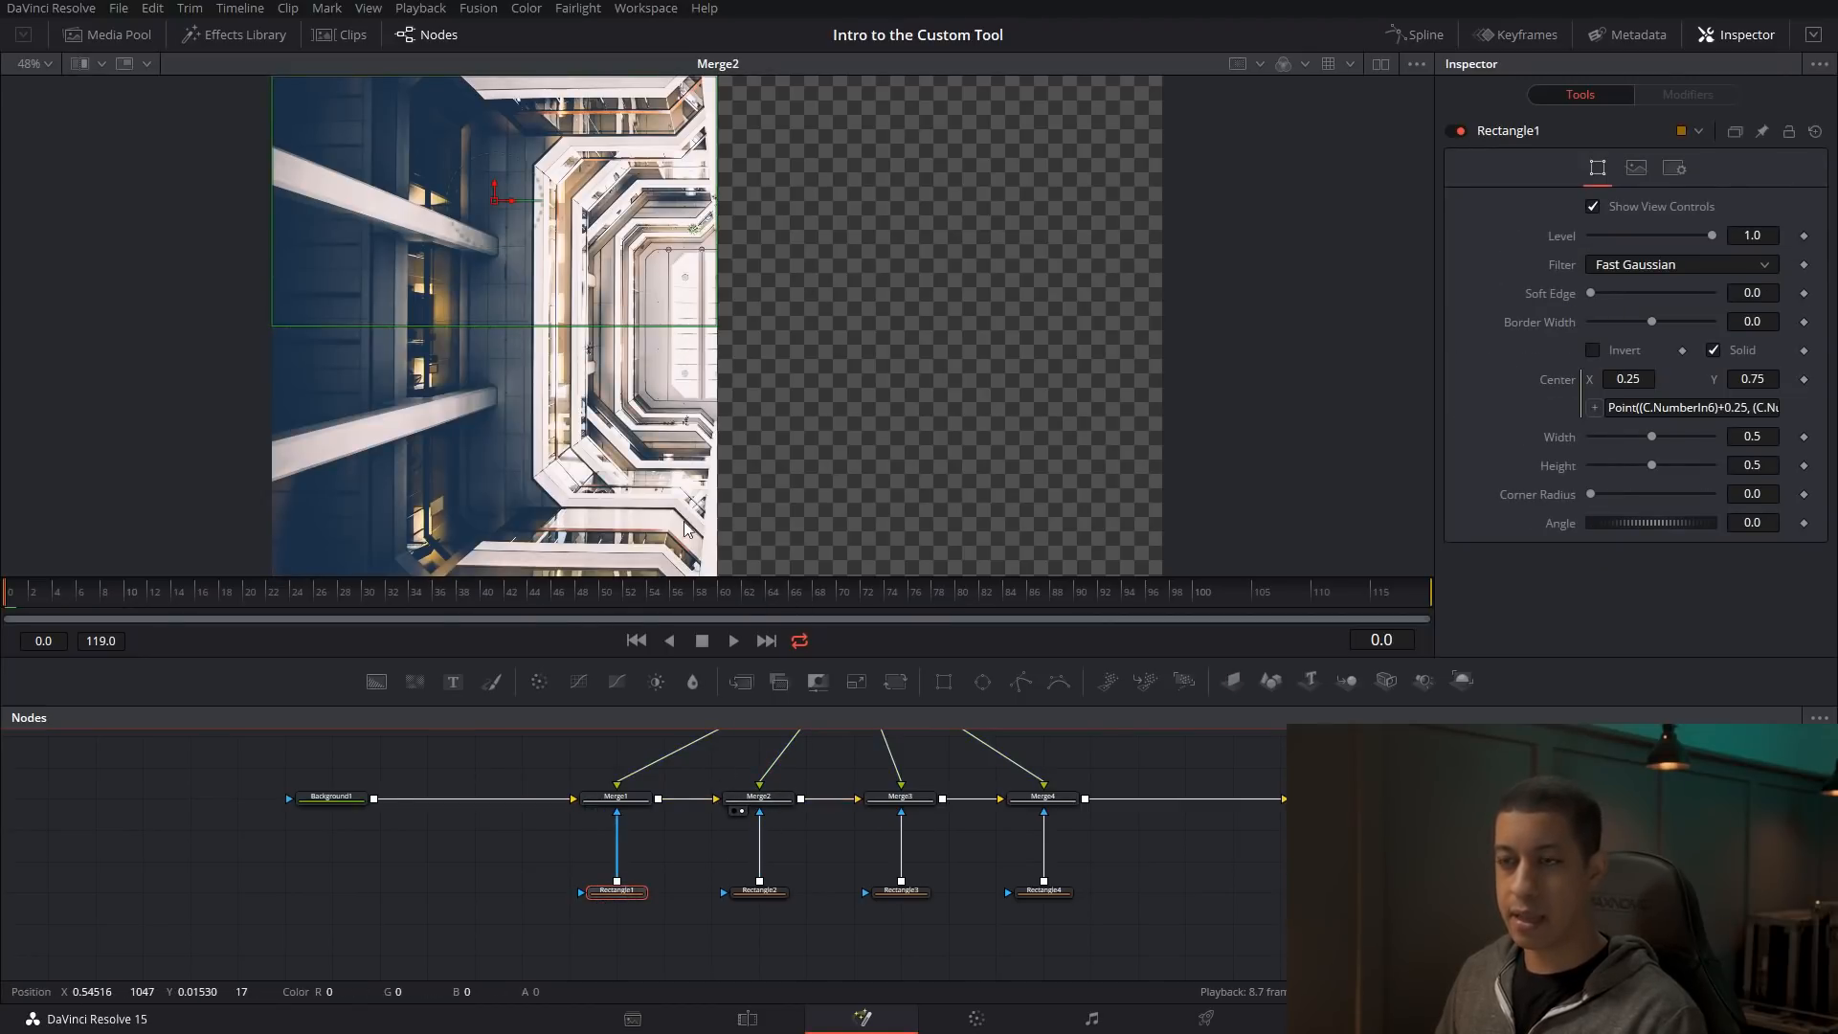
pyautogui.moveTo(912, 808); pyautogui.dragTo(925, 402)
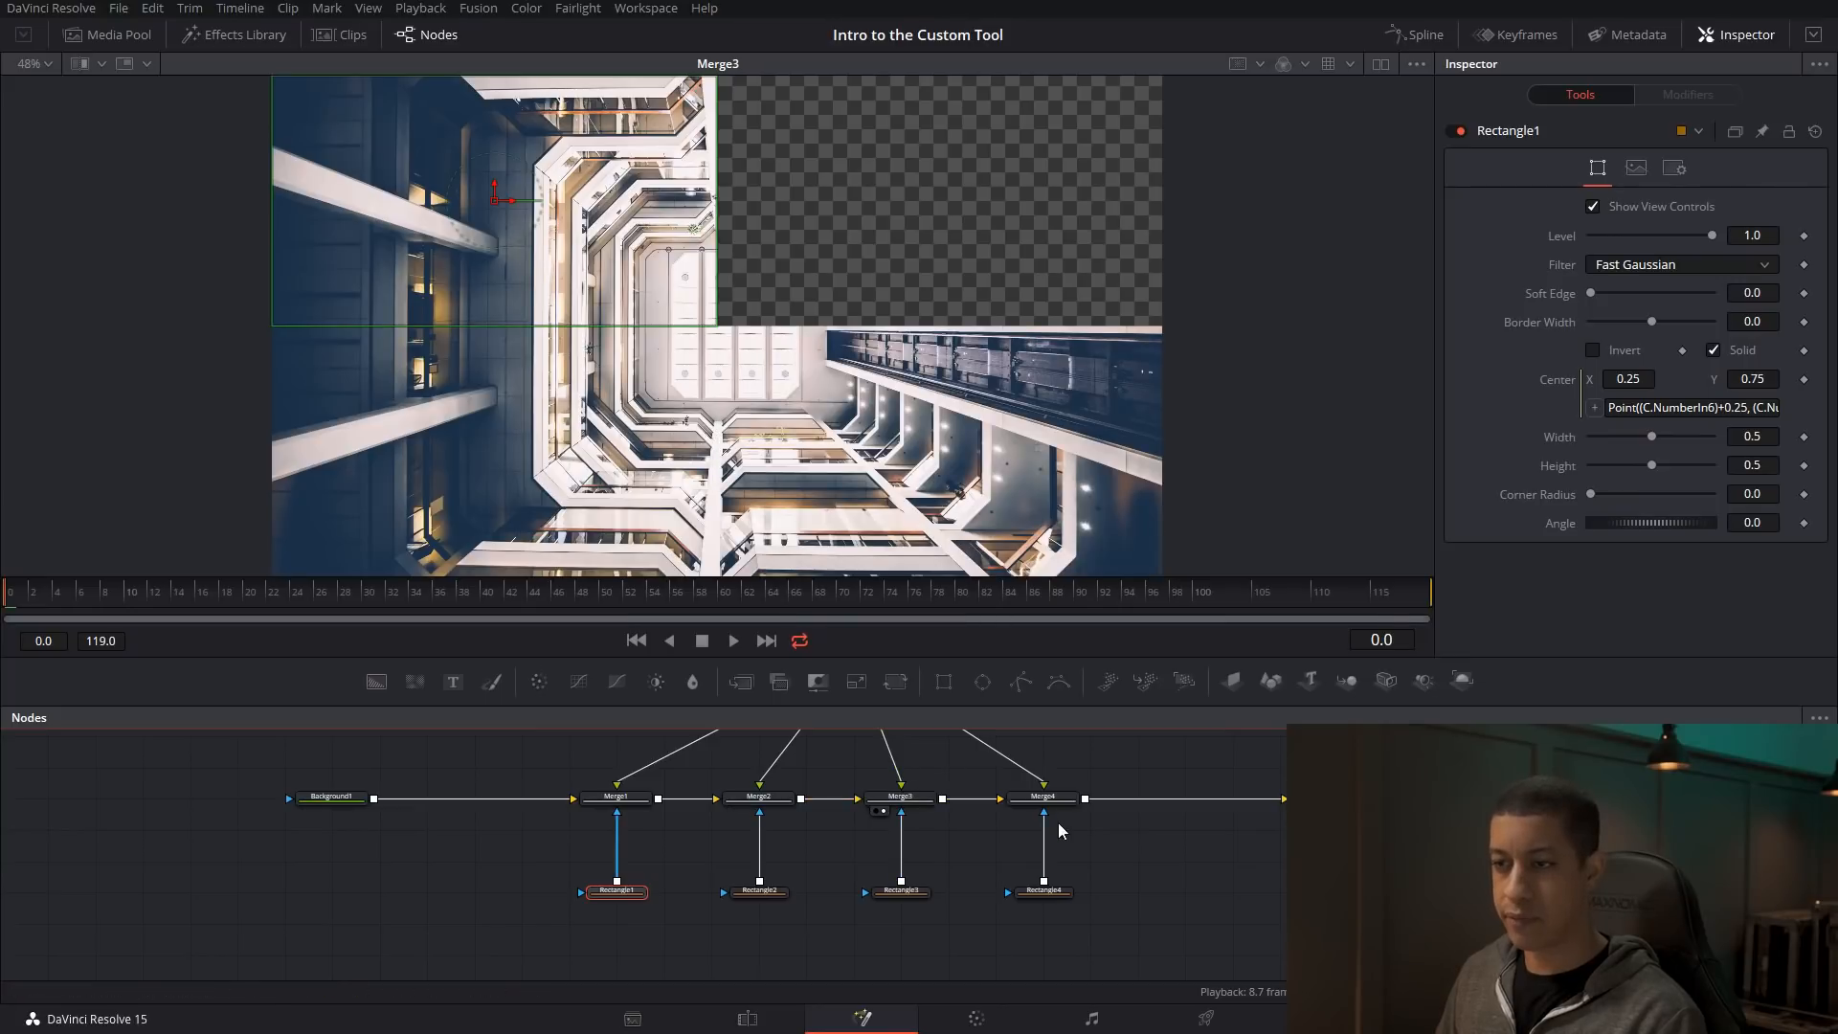
pyautogui.moveTo(1044, 797); pyautogui.dragTo(994, 304)
pyautogui.click(1209, 780)
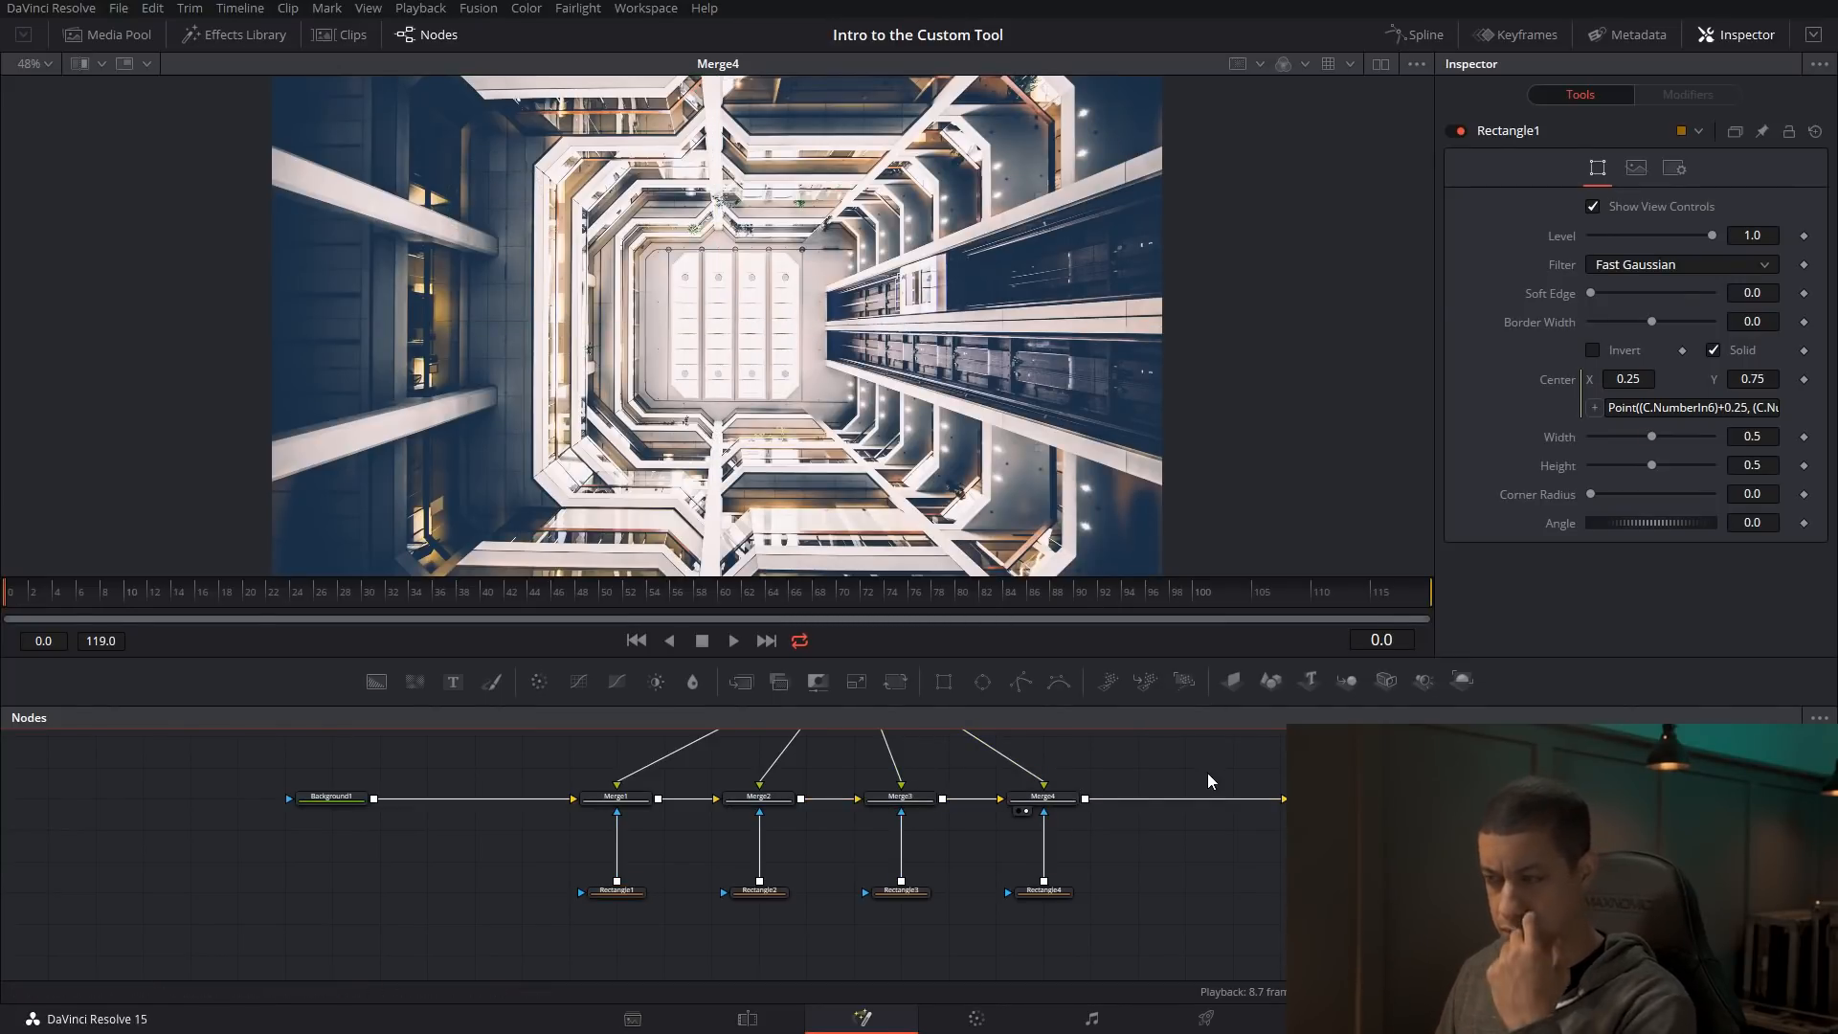
pyautogui.moveTo(1162, 825); pyautogui.dragTo(1245, 911)
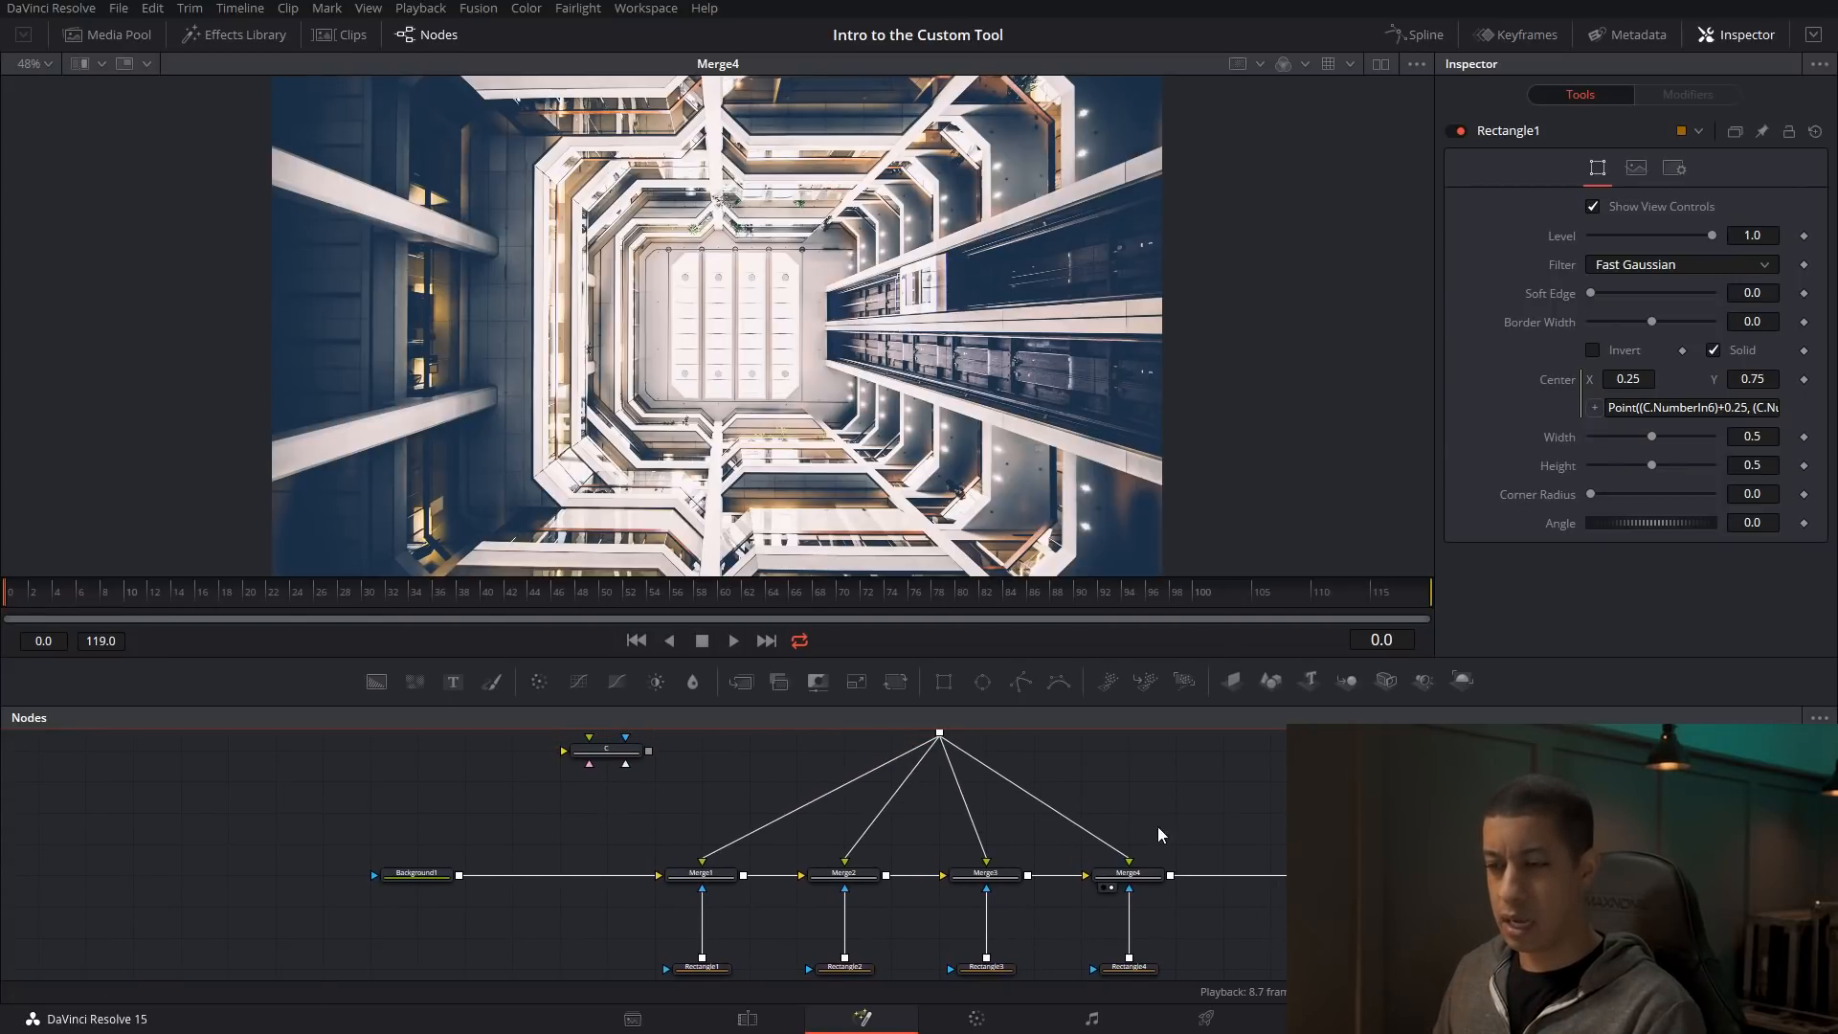
pyautogui.moveTo(1159, 834); pyautogui.dragTo(1160, 855)
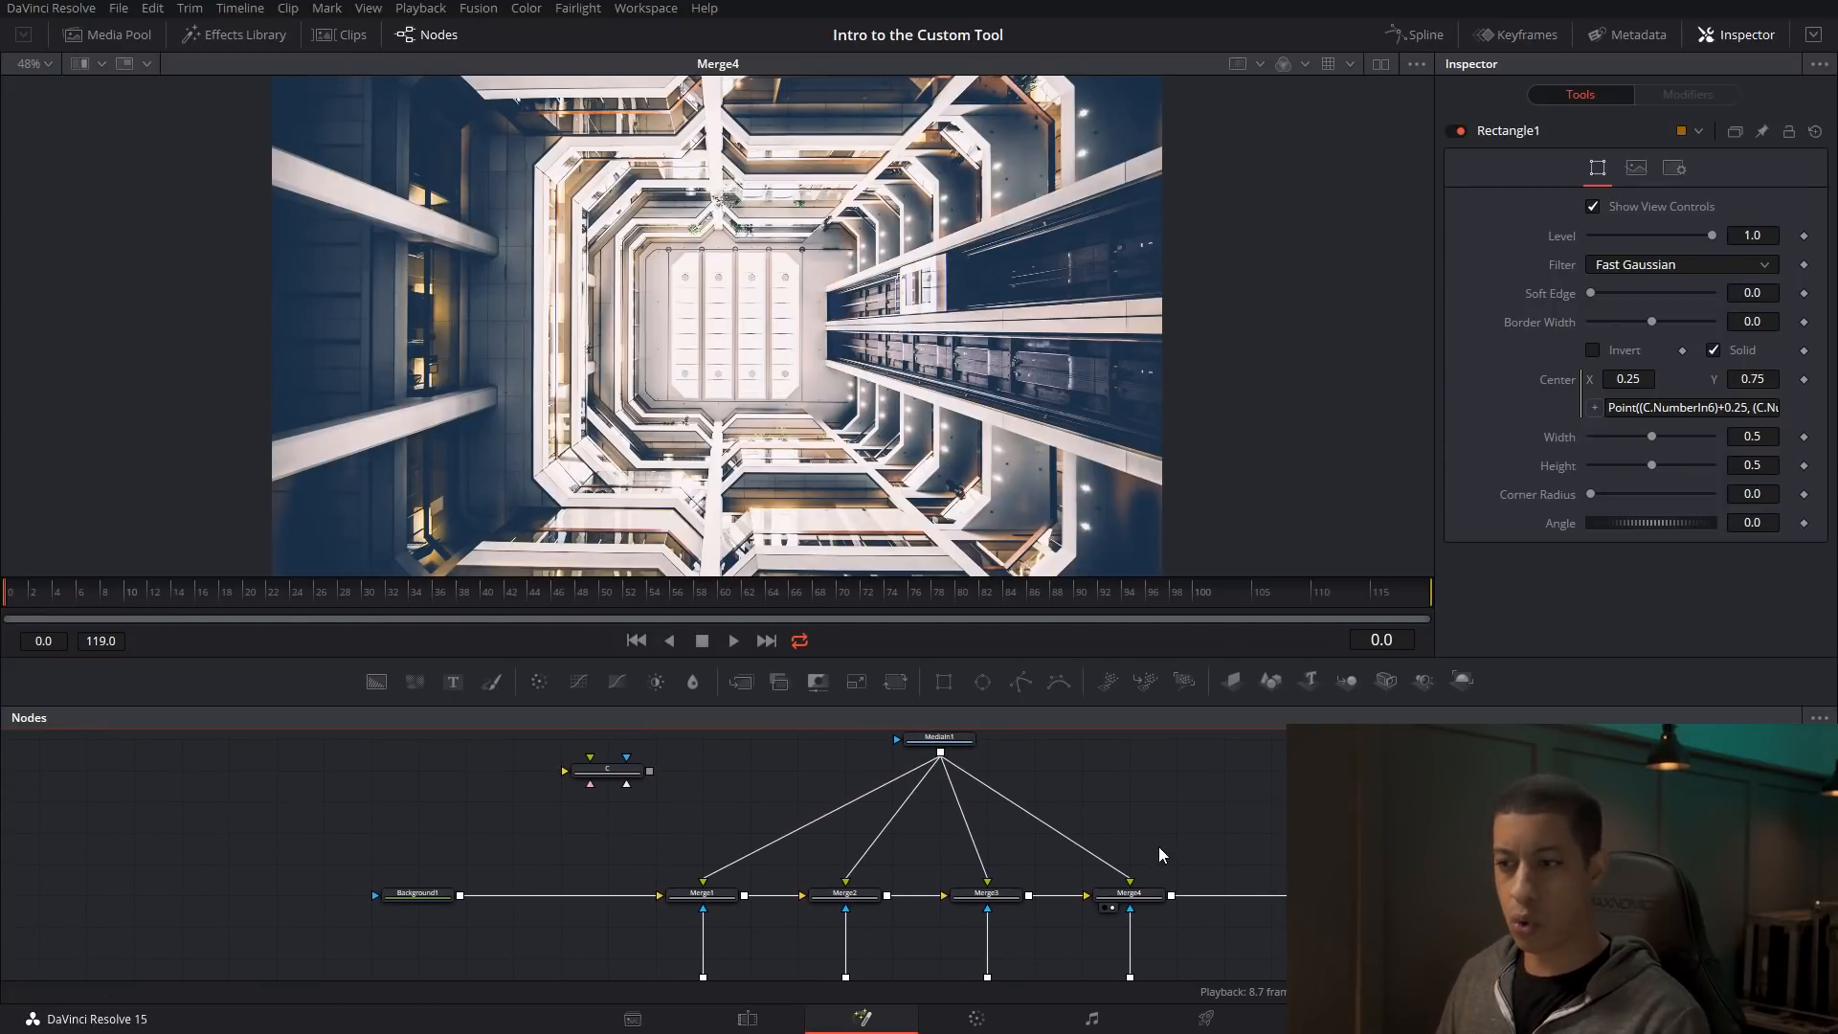
# - Set the Edges option to Canvas on the Merge4, Merge3, Merge2 and Merge1 nodes
pyautogui.click(1152, 897)
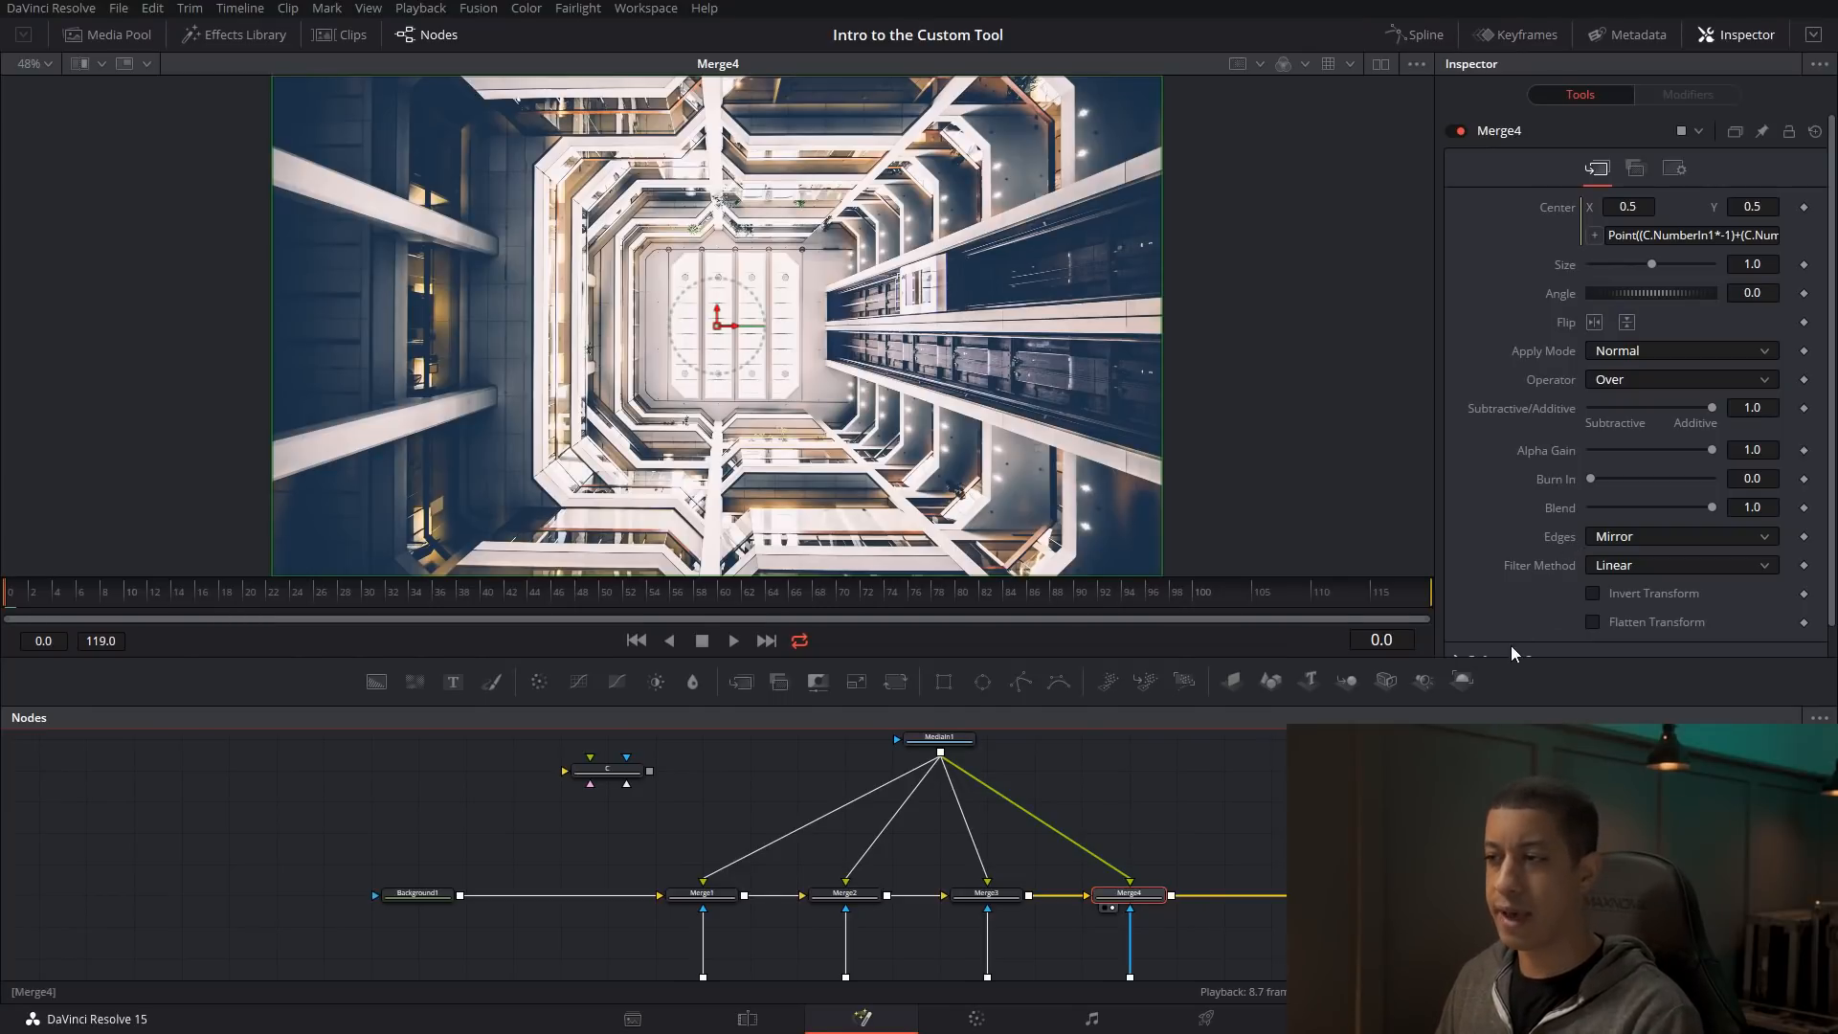
pyautogui.click(1668, 542)
pyautogui.click(1640, 565)
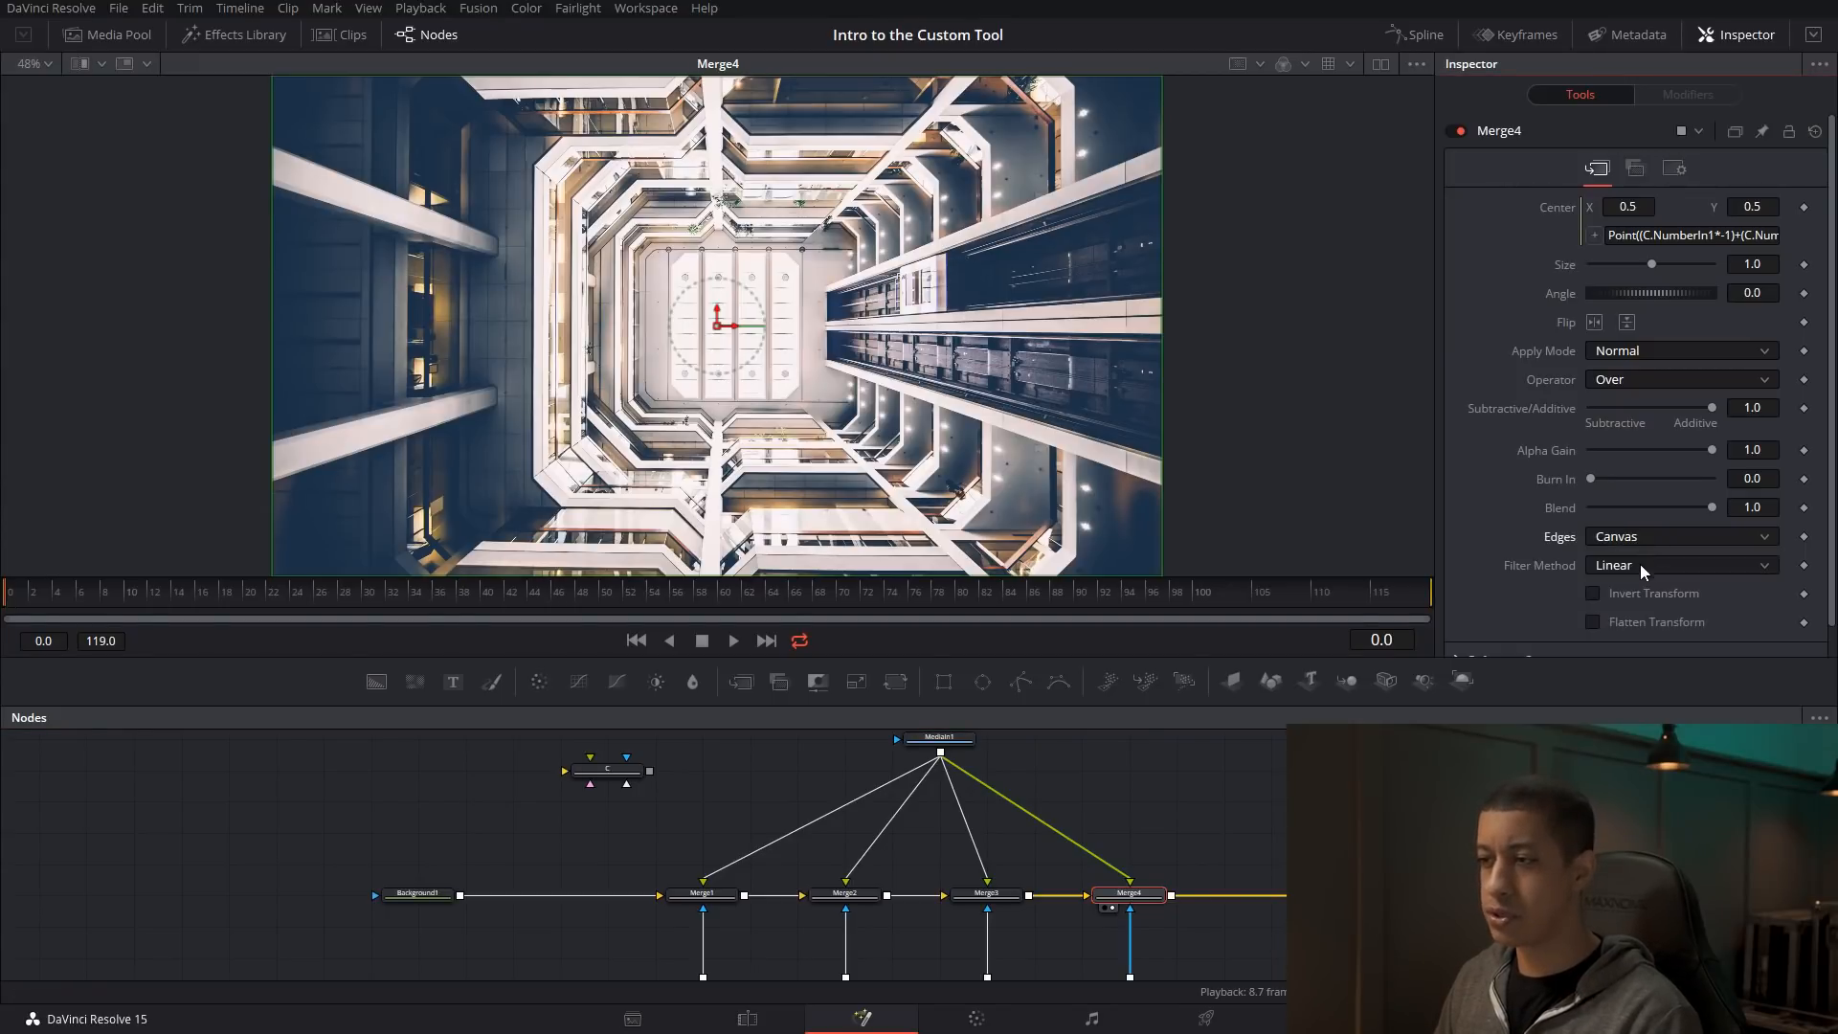
pyautogui.click(986, 893)
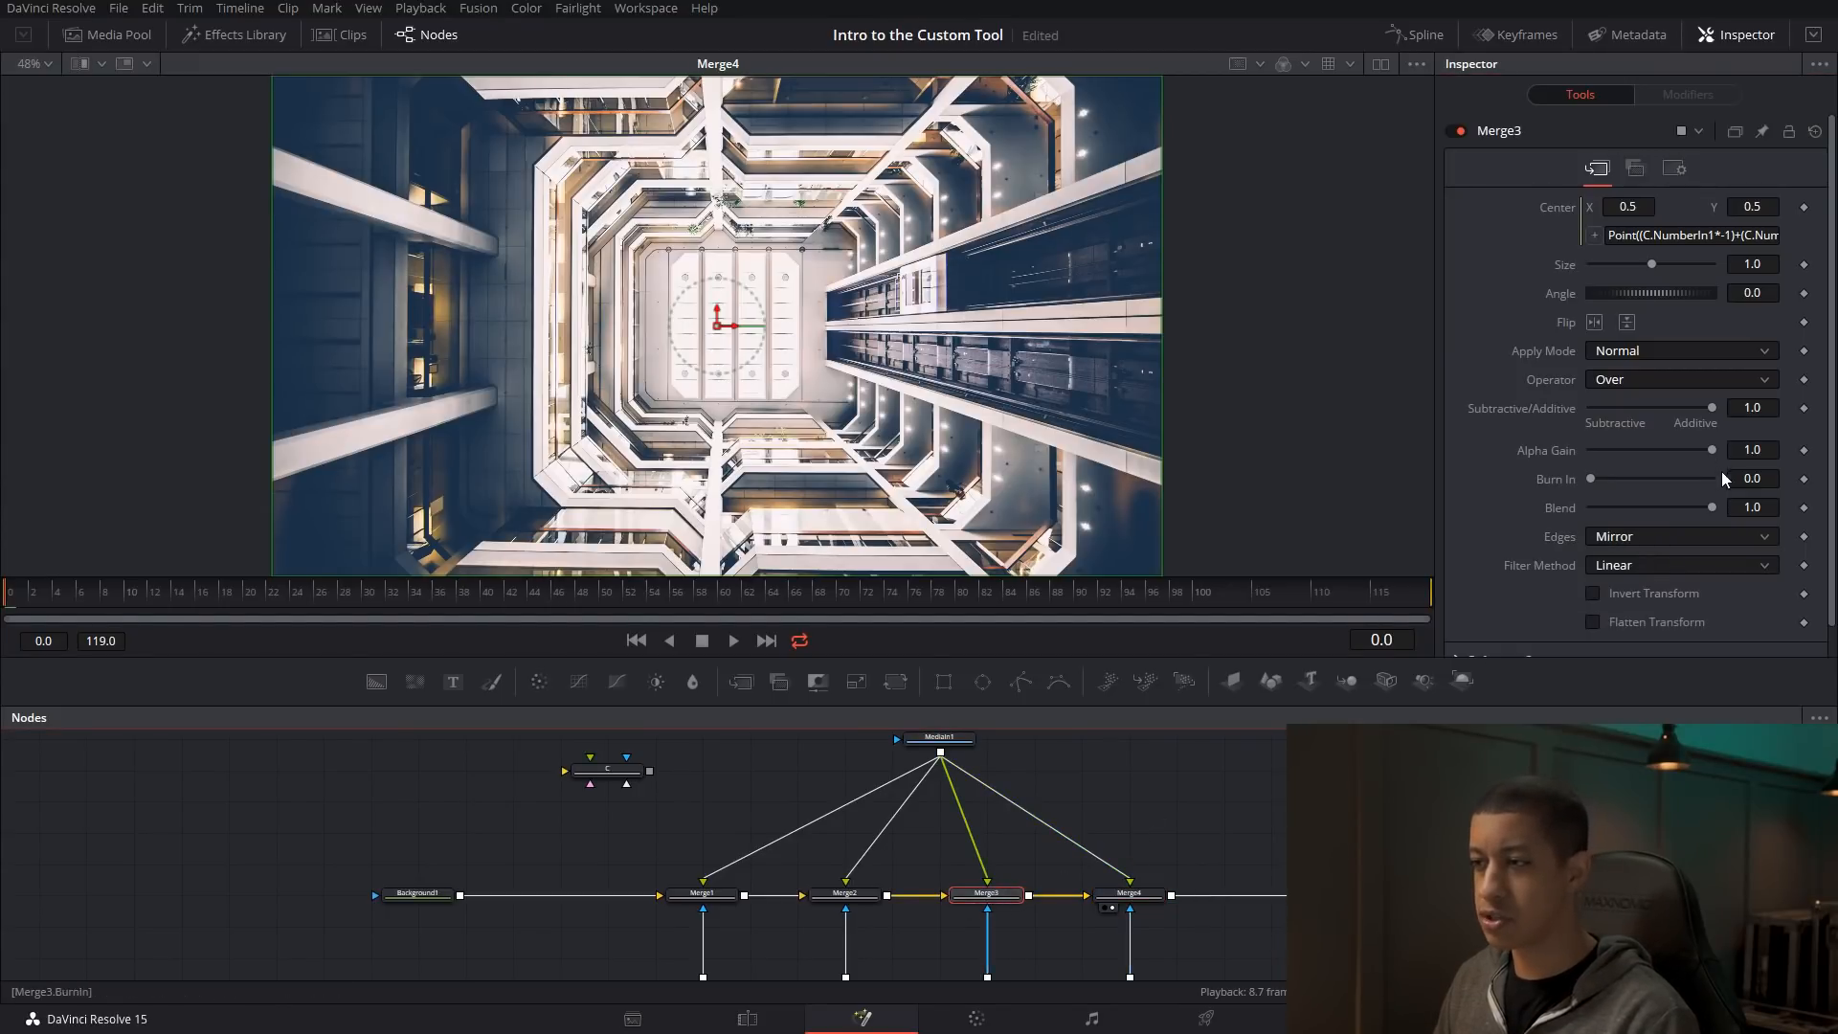
pyautogui.click(1668, 542)
pyautogui.click(1645, 561)
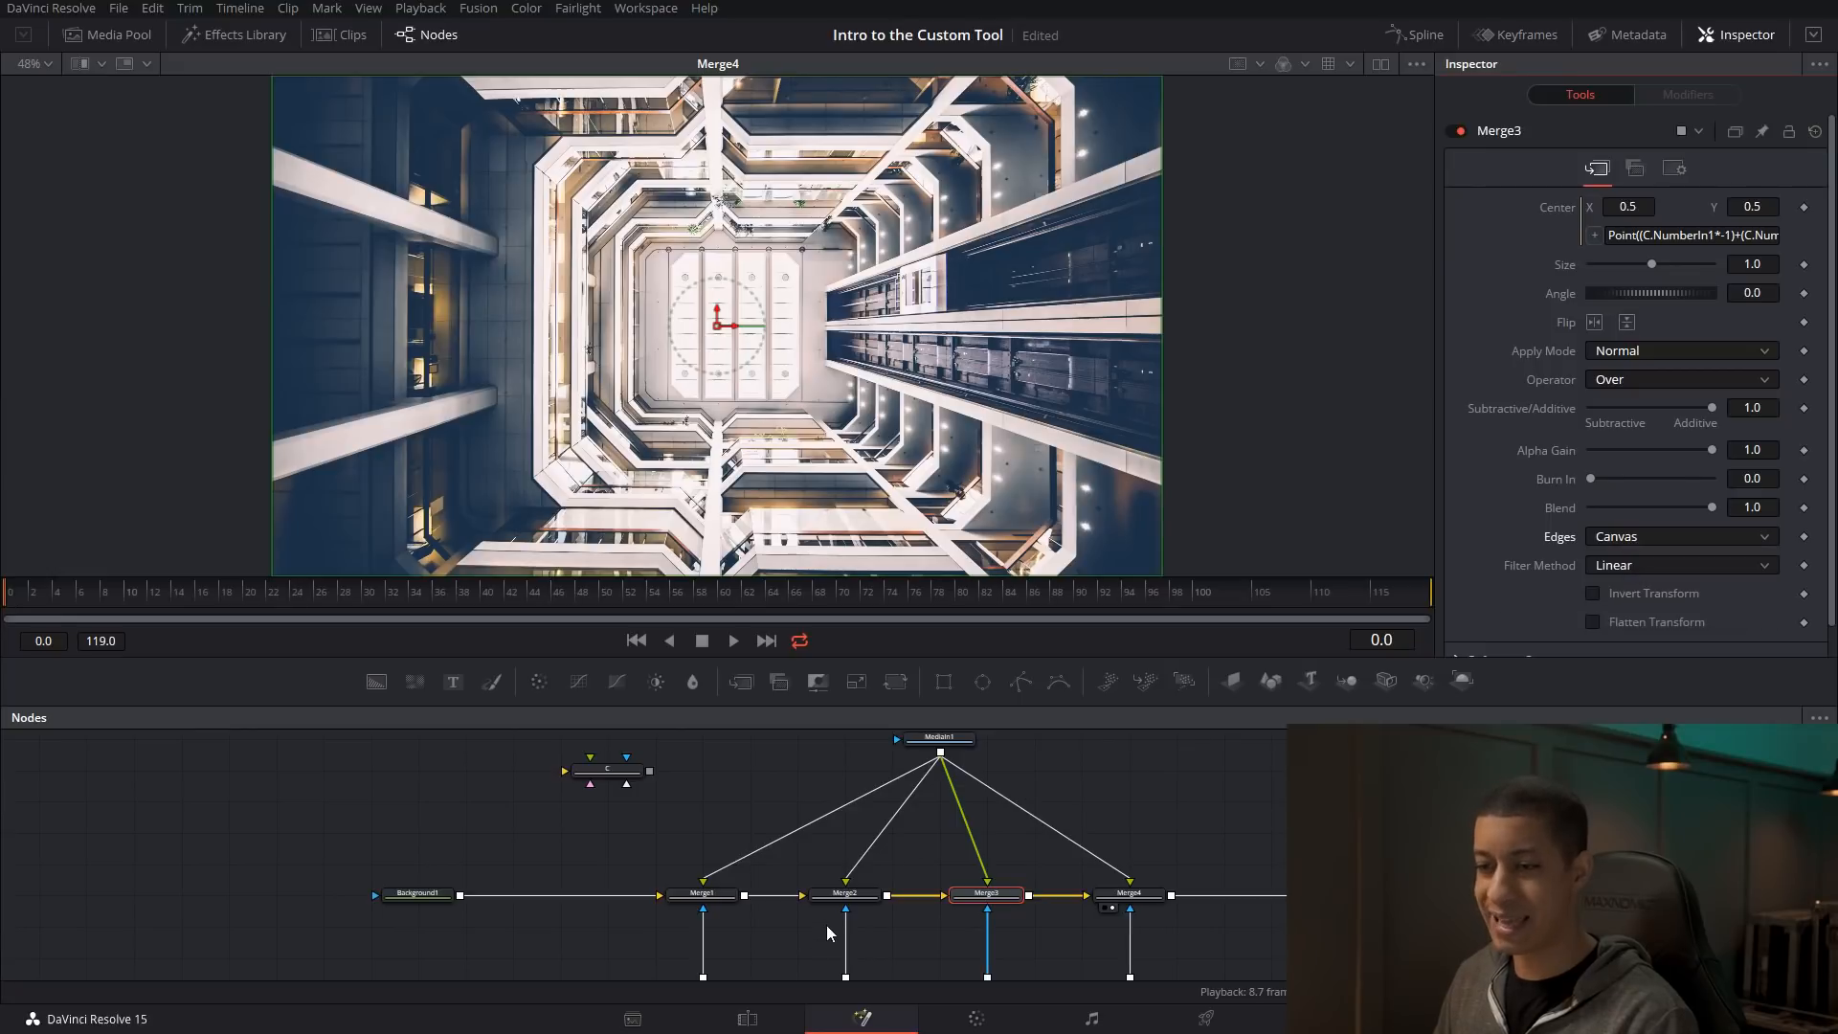
pyautogui.click(844, 894)
pyautogui.click(1660, 538)
pyautogui.click(1624, 565)
pyautogui.click(702, 893)
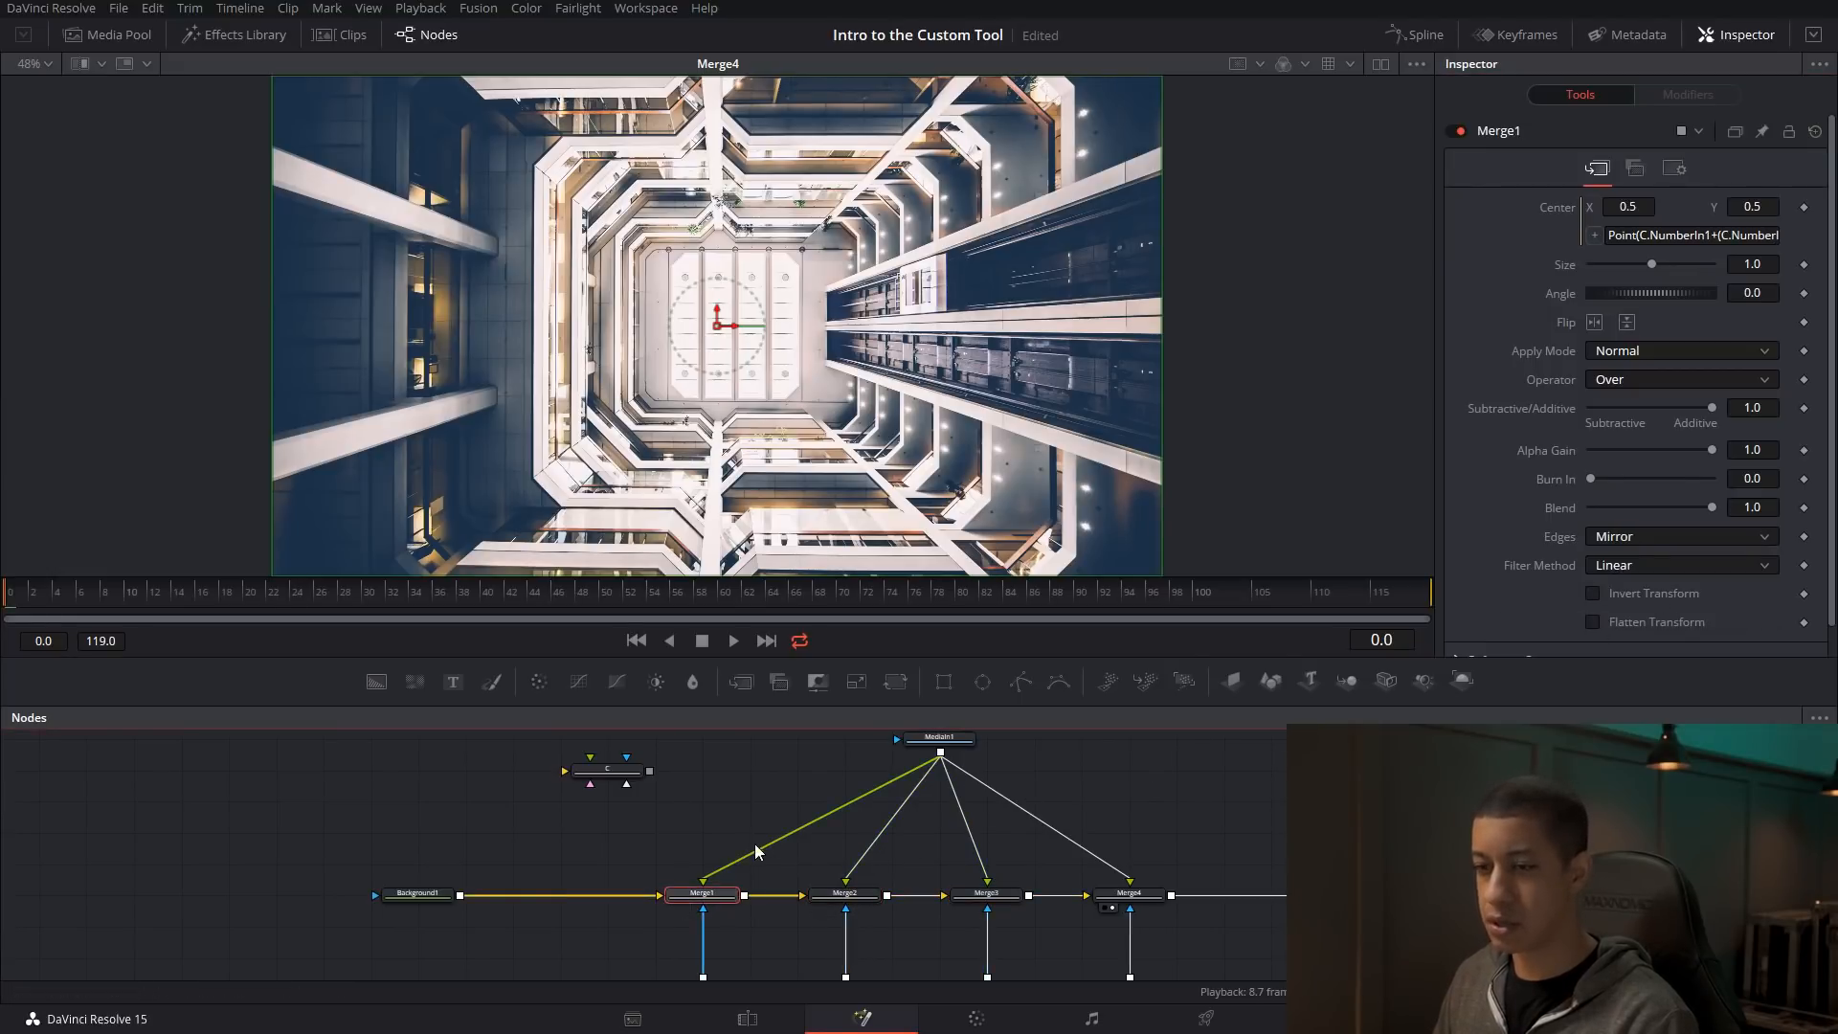
pyautogui.click(1654, 538)
pyautogui.click(1648, 561)
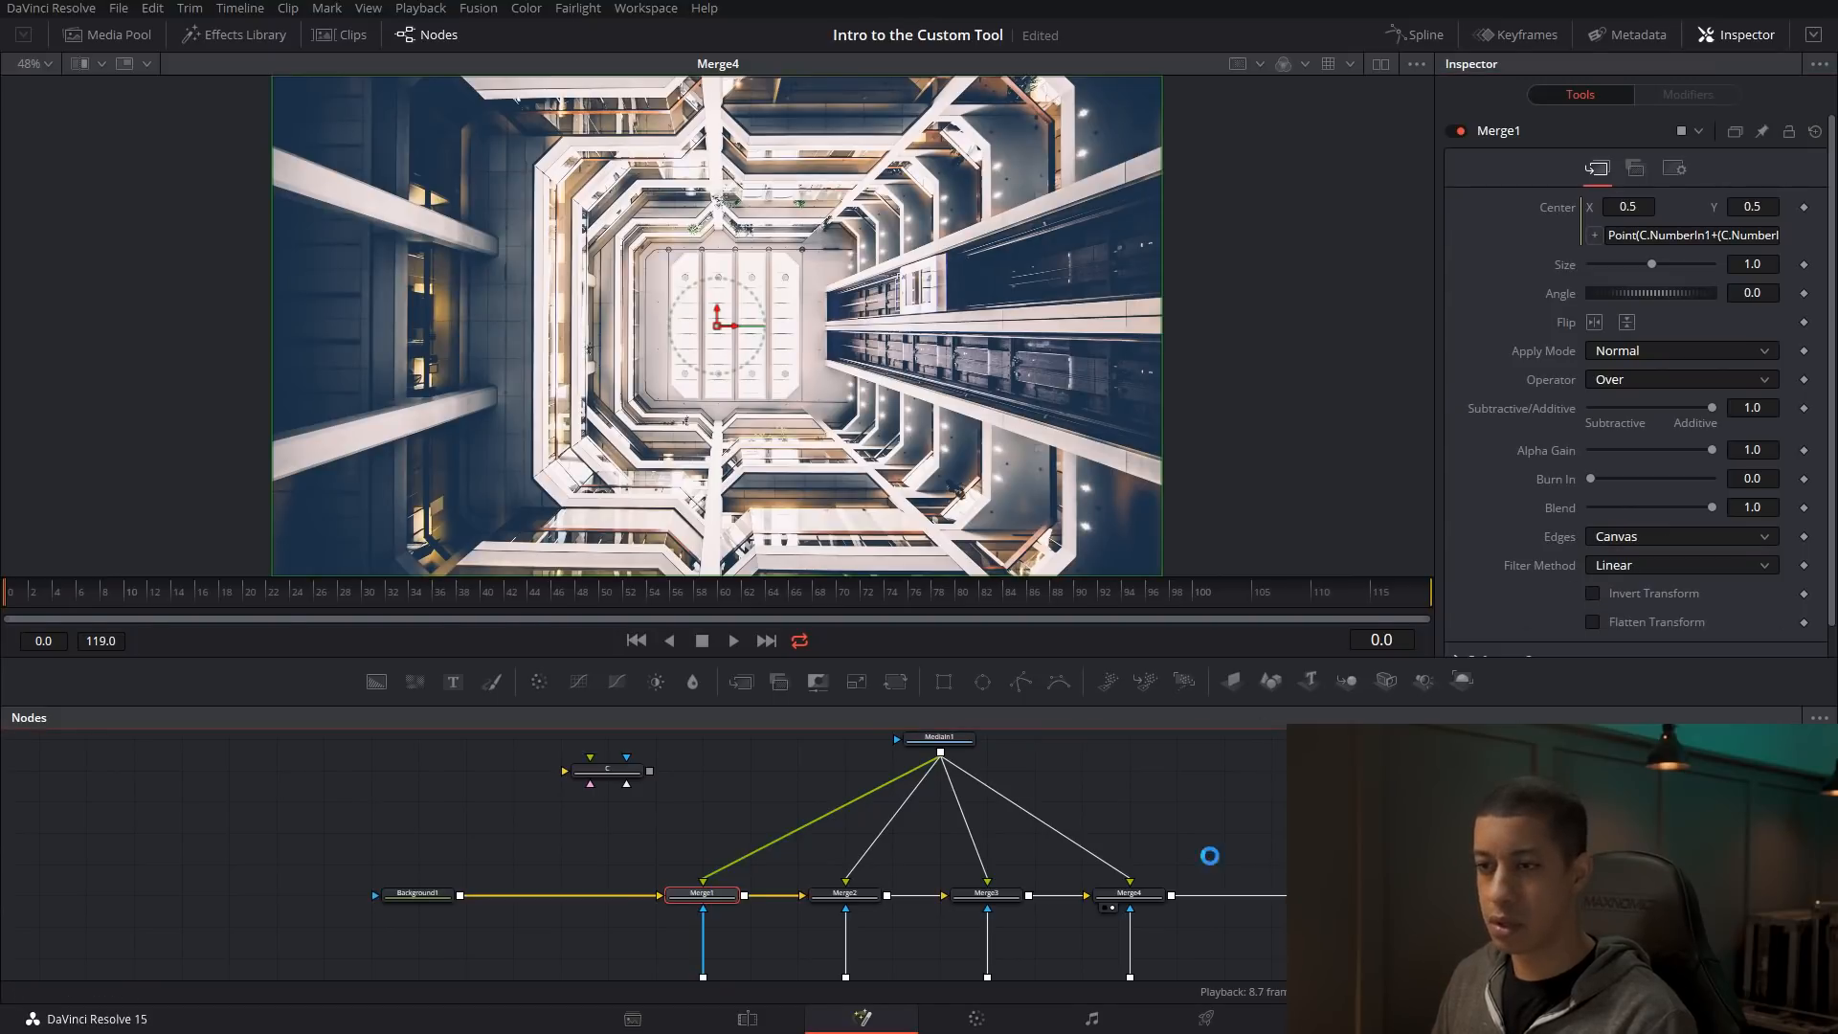
# - Test the Out <--> In LR and Out <--> In TB controls of the C node, resetting each to 0.0
pyautogui.click(605, 778)
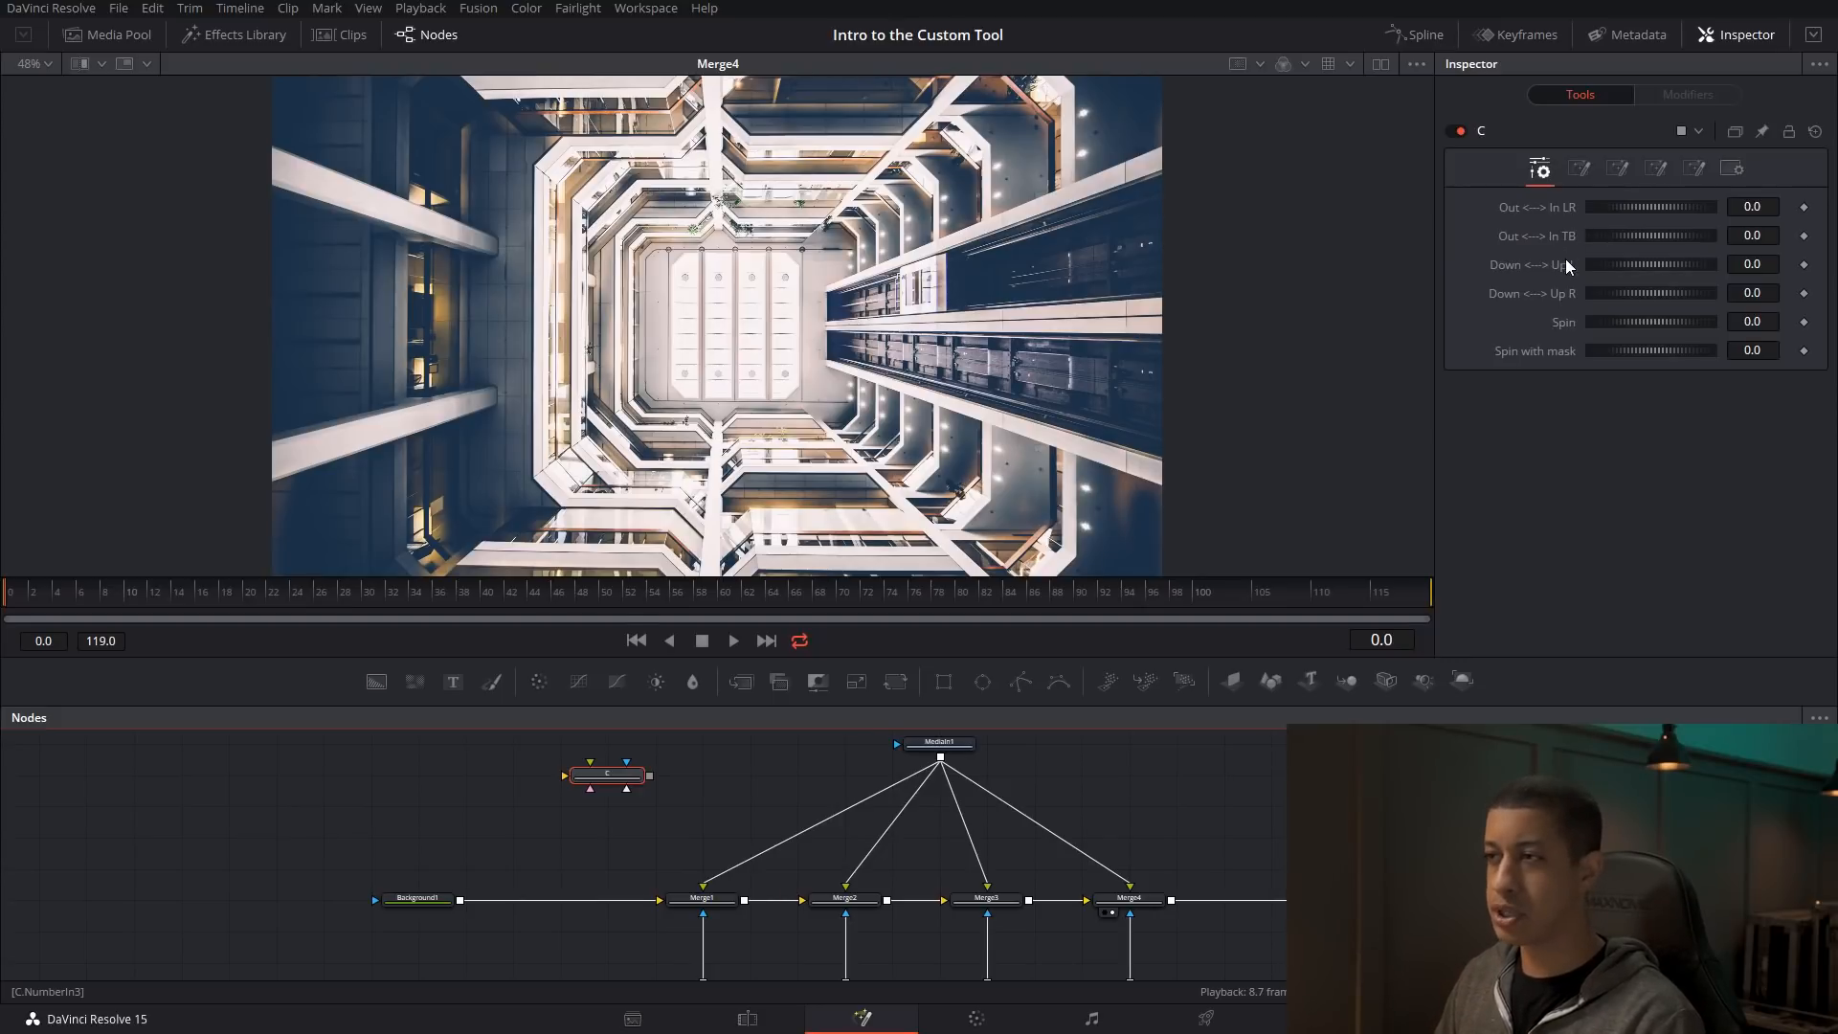
pyautogui.moveTo(1275, 827); pyautogui.dragTo(1213, 857)
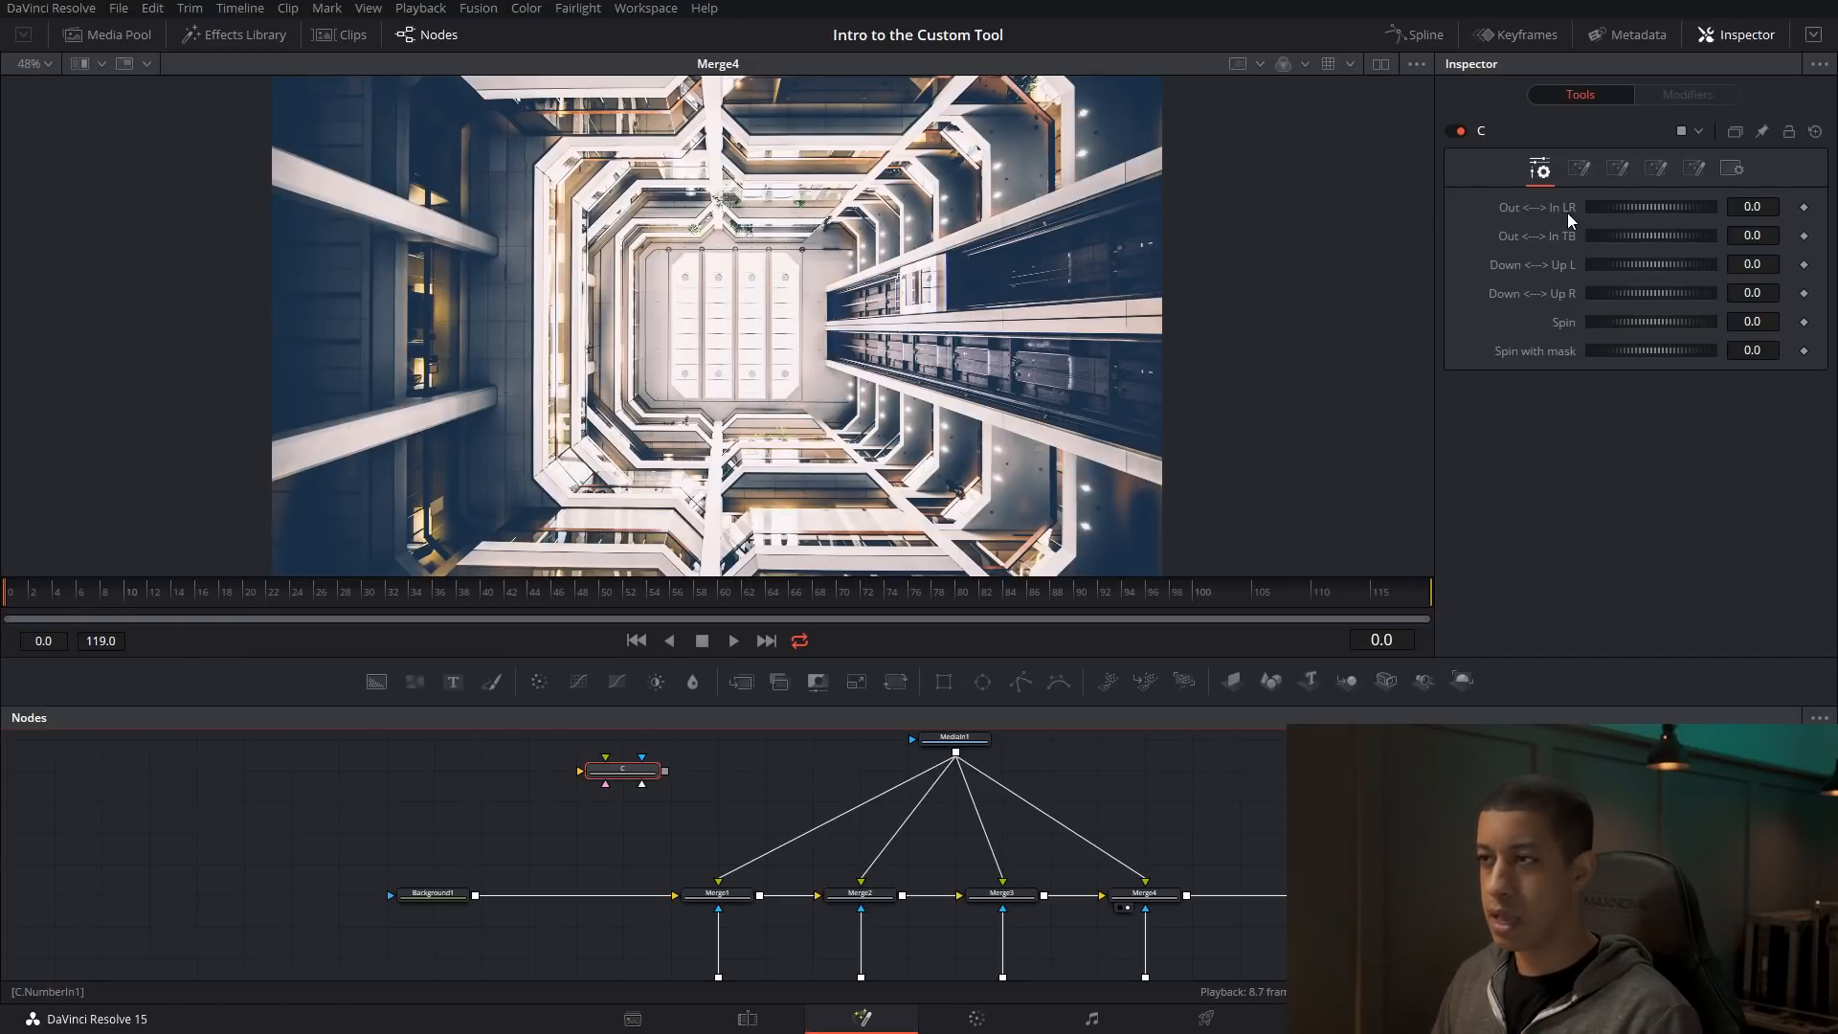
pyautogui.moveTo(1601, 205); pyautogui.dragTo(1559, 217)
pyautogui.doubleClick(1653, 219)
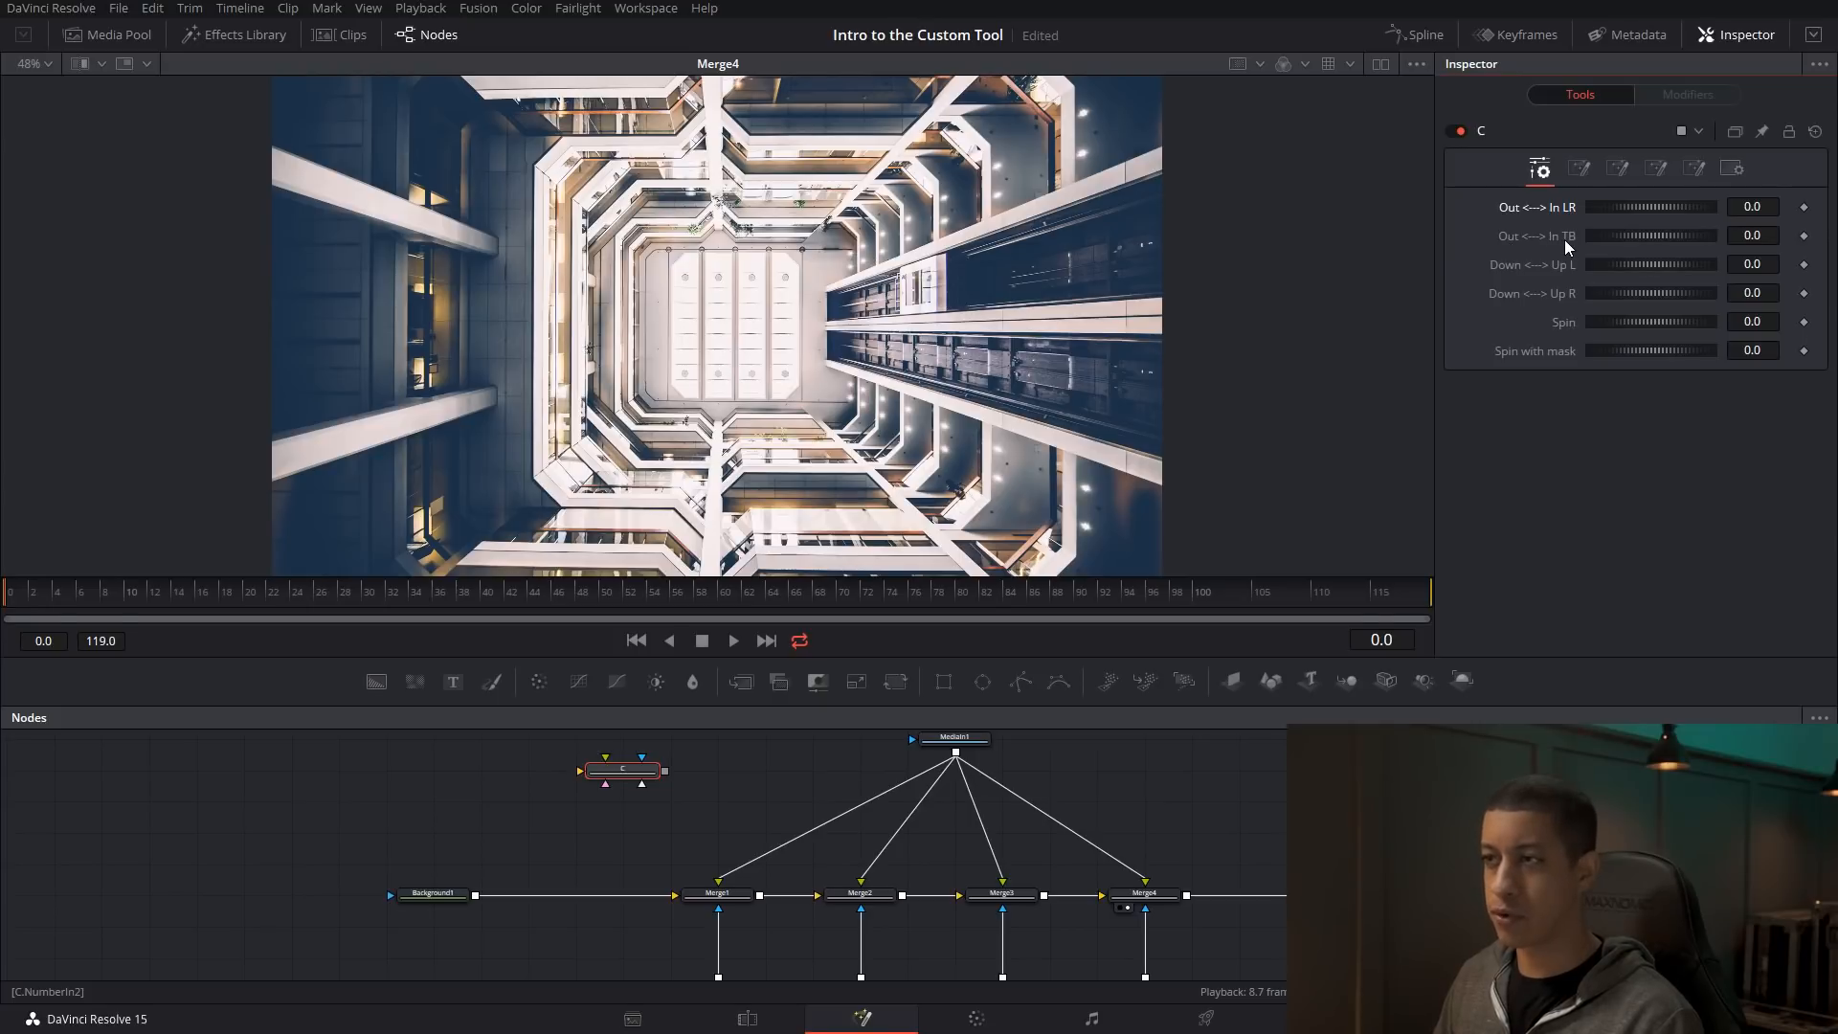
pyautogui.moveTo(1612, 231); pyautogui.dragTo(1517, 233)
pyautogui.doubleClick(1653, 246)
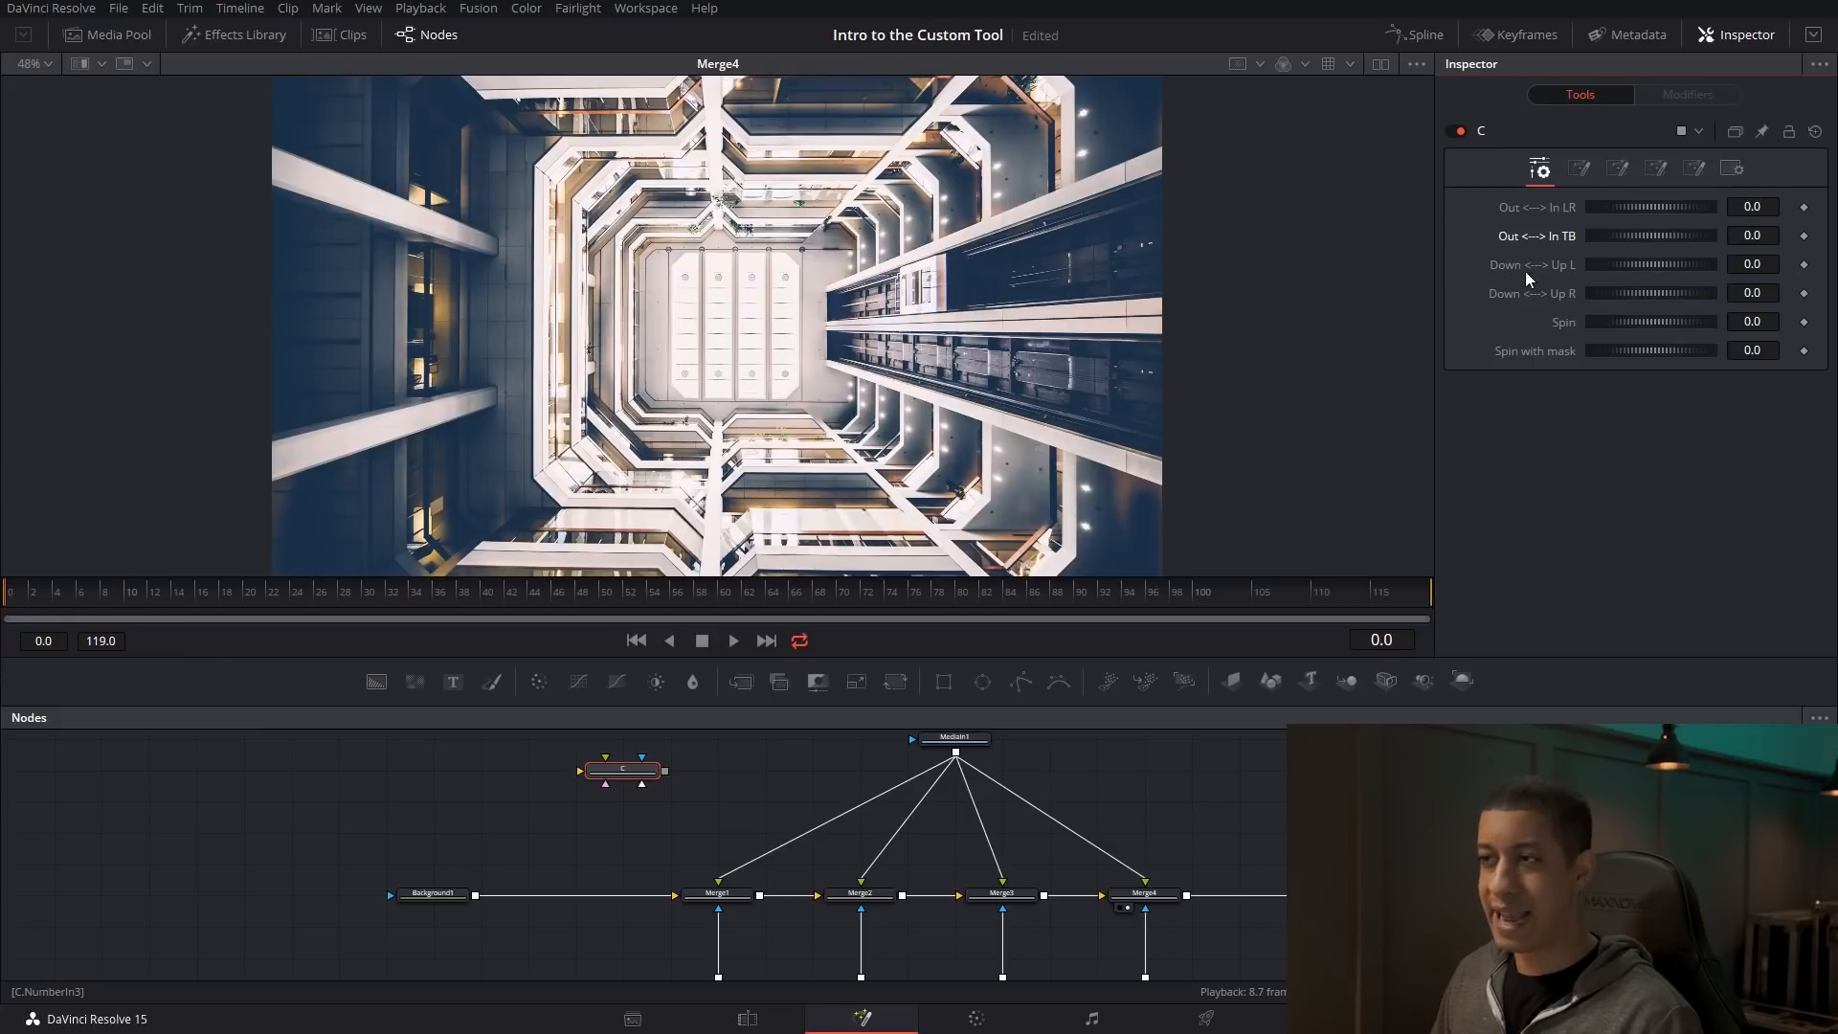
# - Test Down <--> Up L at about -0.537 and Down <--> Up R at about -0.268, resetting each to 0.0
pyautogui.moveTo(1593, 267)
pyautogui.mouseDown()
pyautogui.moveTo(1652, 271)
pyautogui.moveTo(1562, 272)
pyautogui.mouseUp()
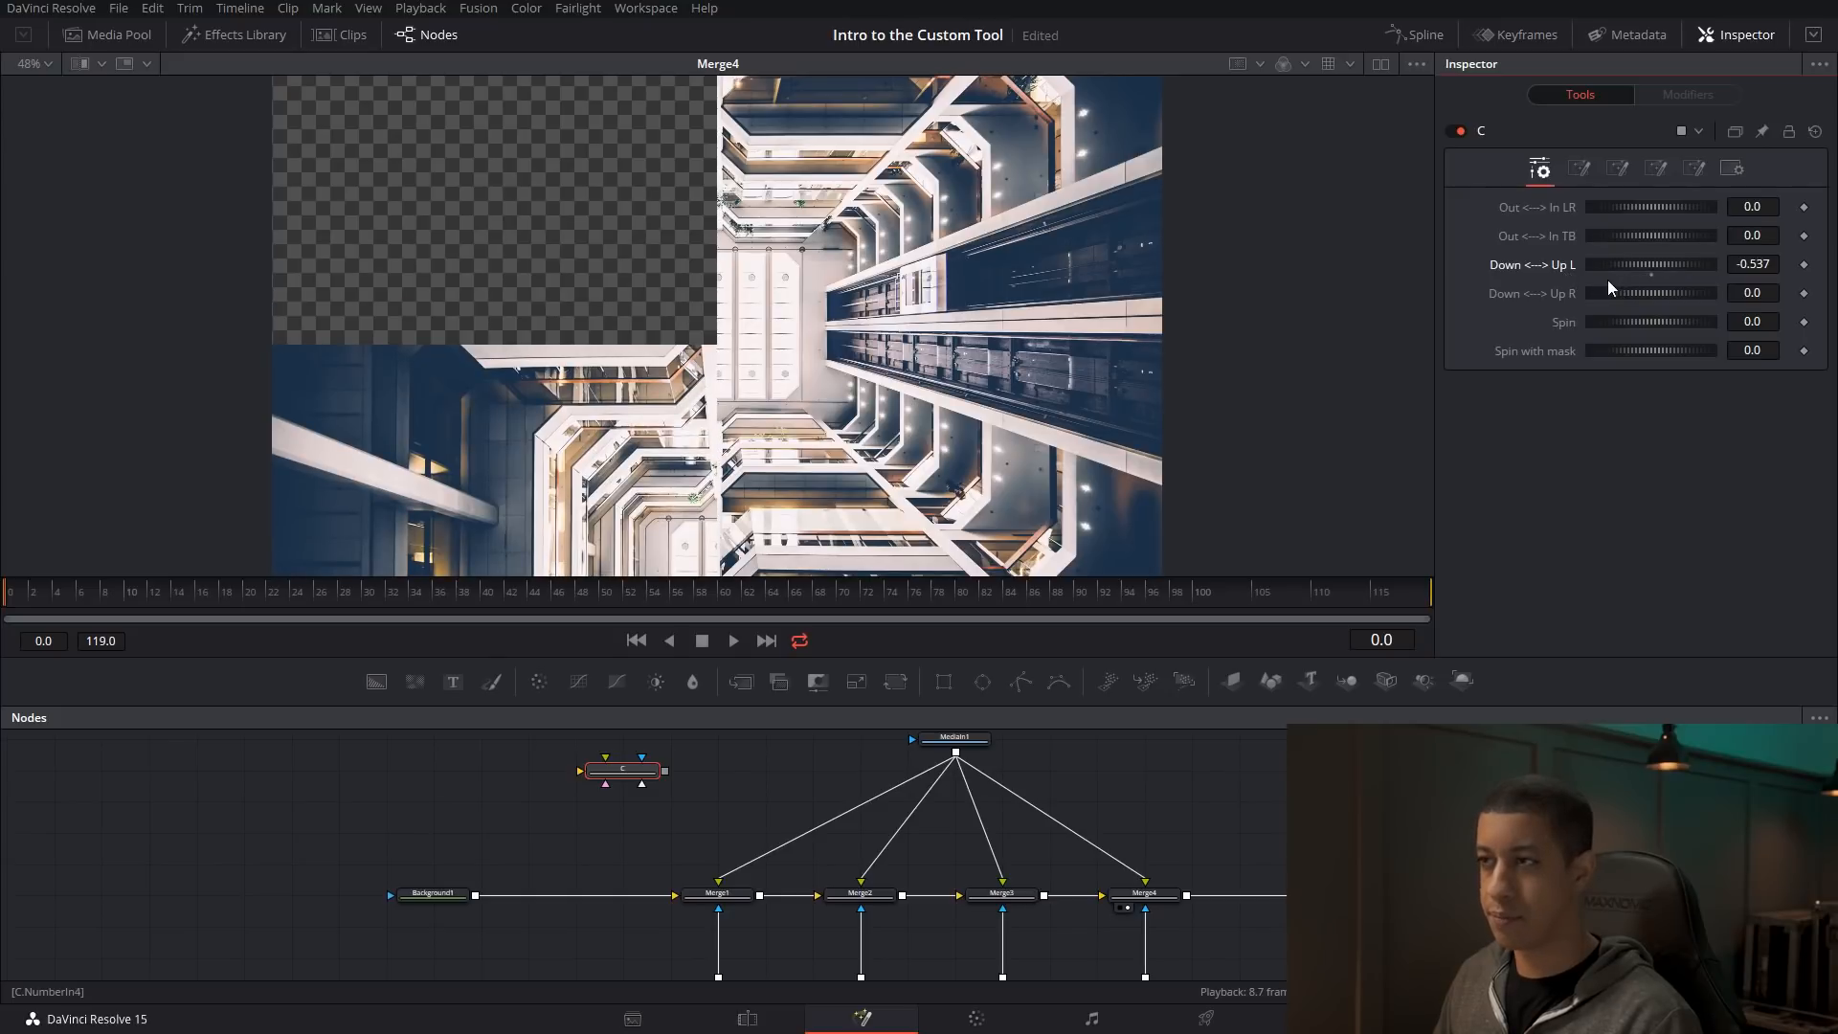
pyautogui.doubleClick(1649, 273)
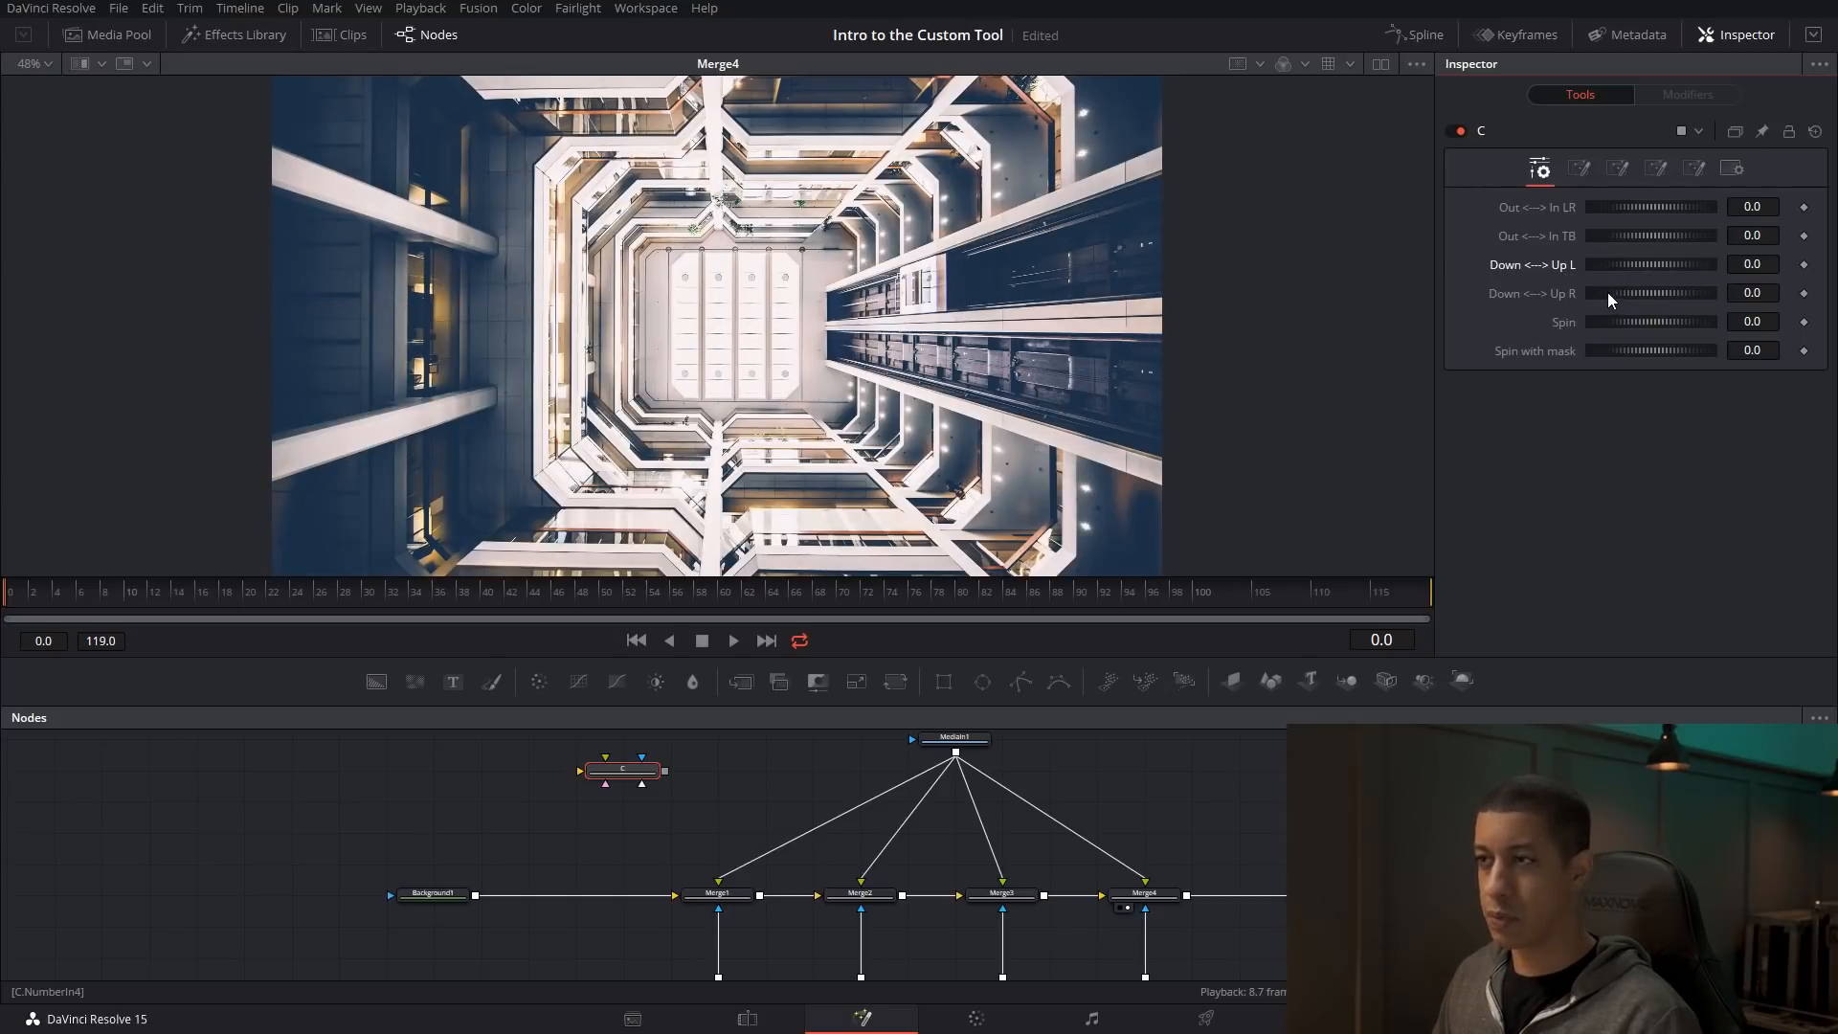
pyautogui.moveTo(1607, 297)
pyautogui.mouseDown()
pyautogui.moveTo(1663, 299)
pyautogui.moveTo(1571, 293)
pyautogui.mouseUp()
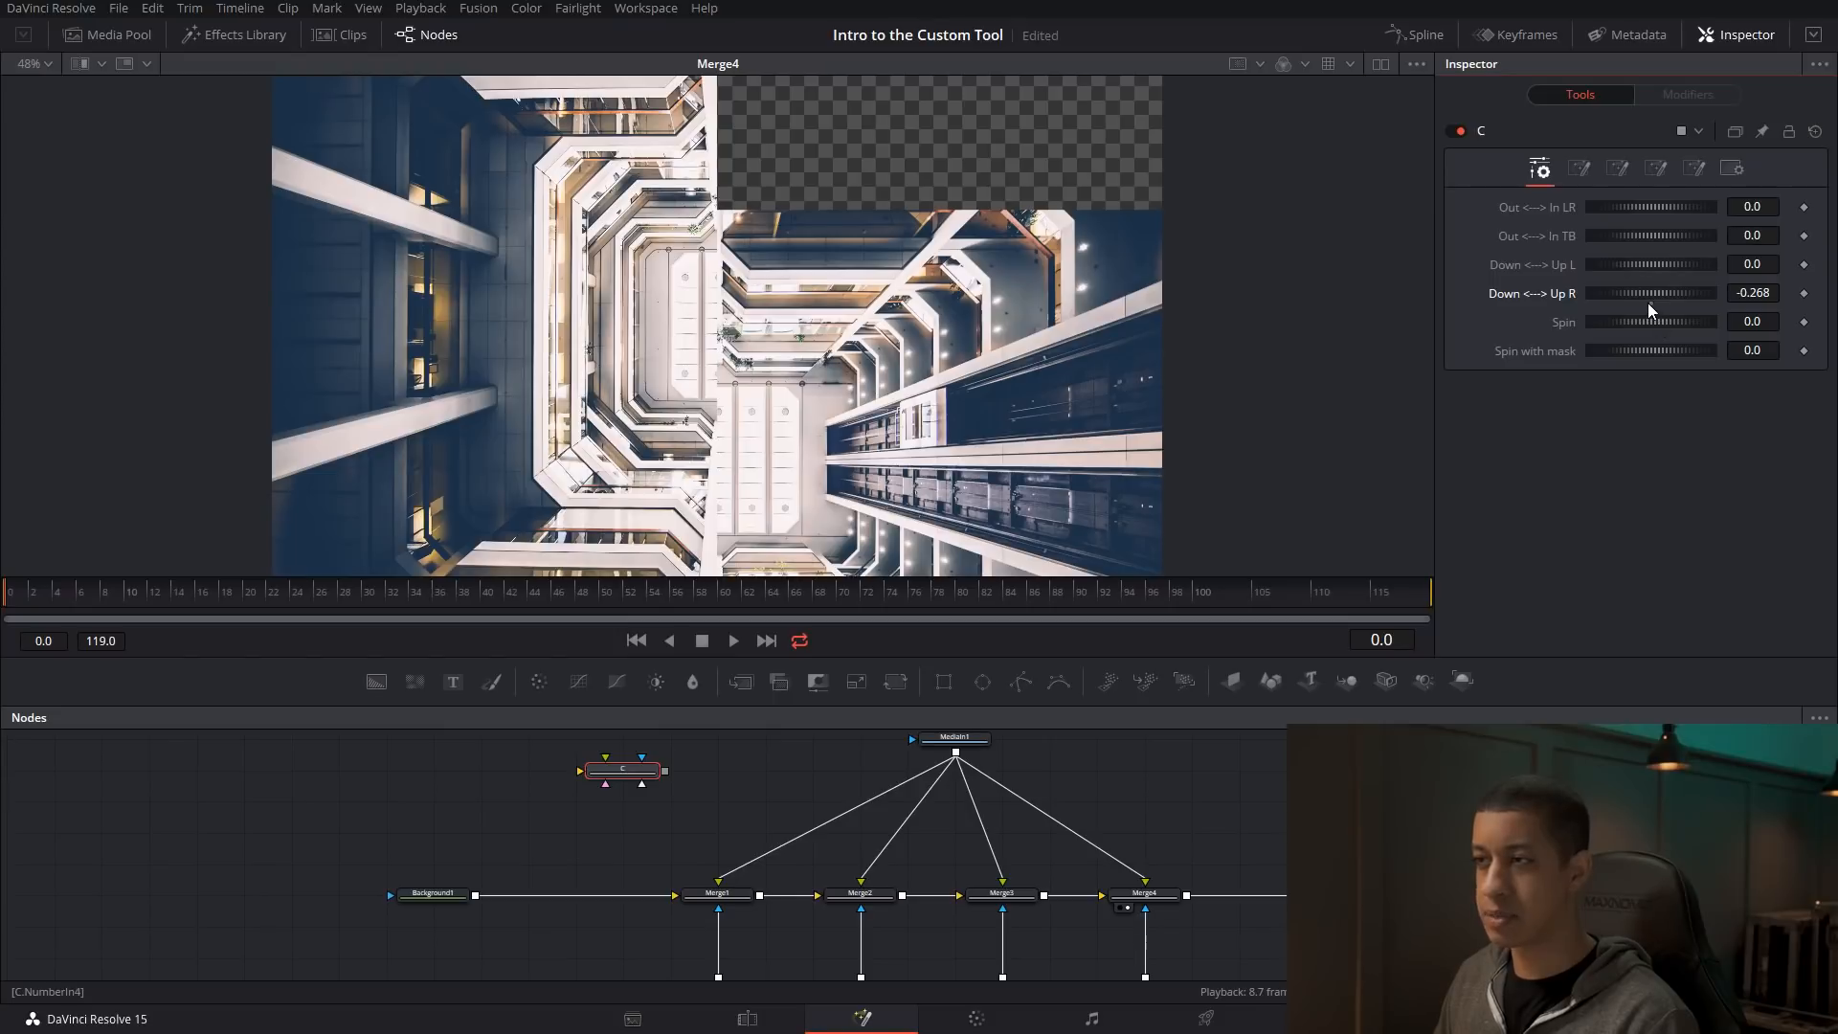
pyautogui.doubleClick(1646, 302)
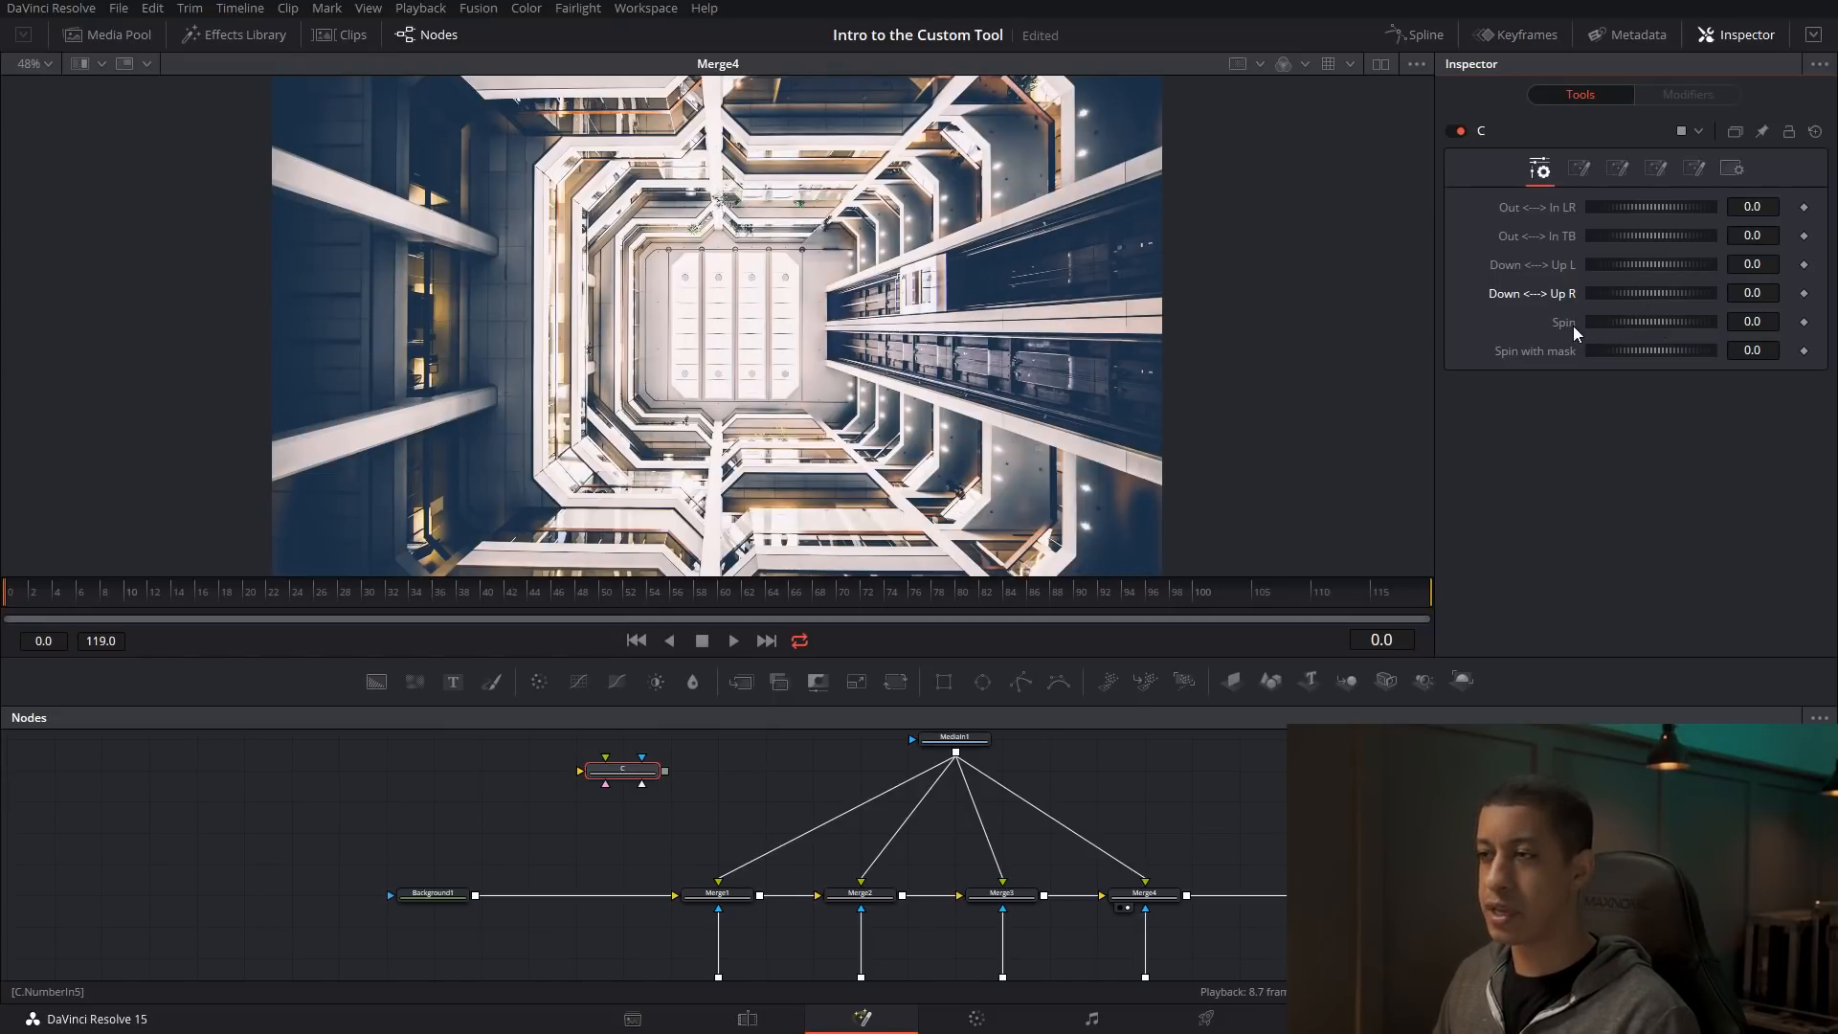
# - Test Spin at about 0.043 and Spin with mask at about 0.123 on the C node, resetting each to 0.0
pyautogui.moveTo(1590, 320); pyautogui.dragTo(1597, 316)
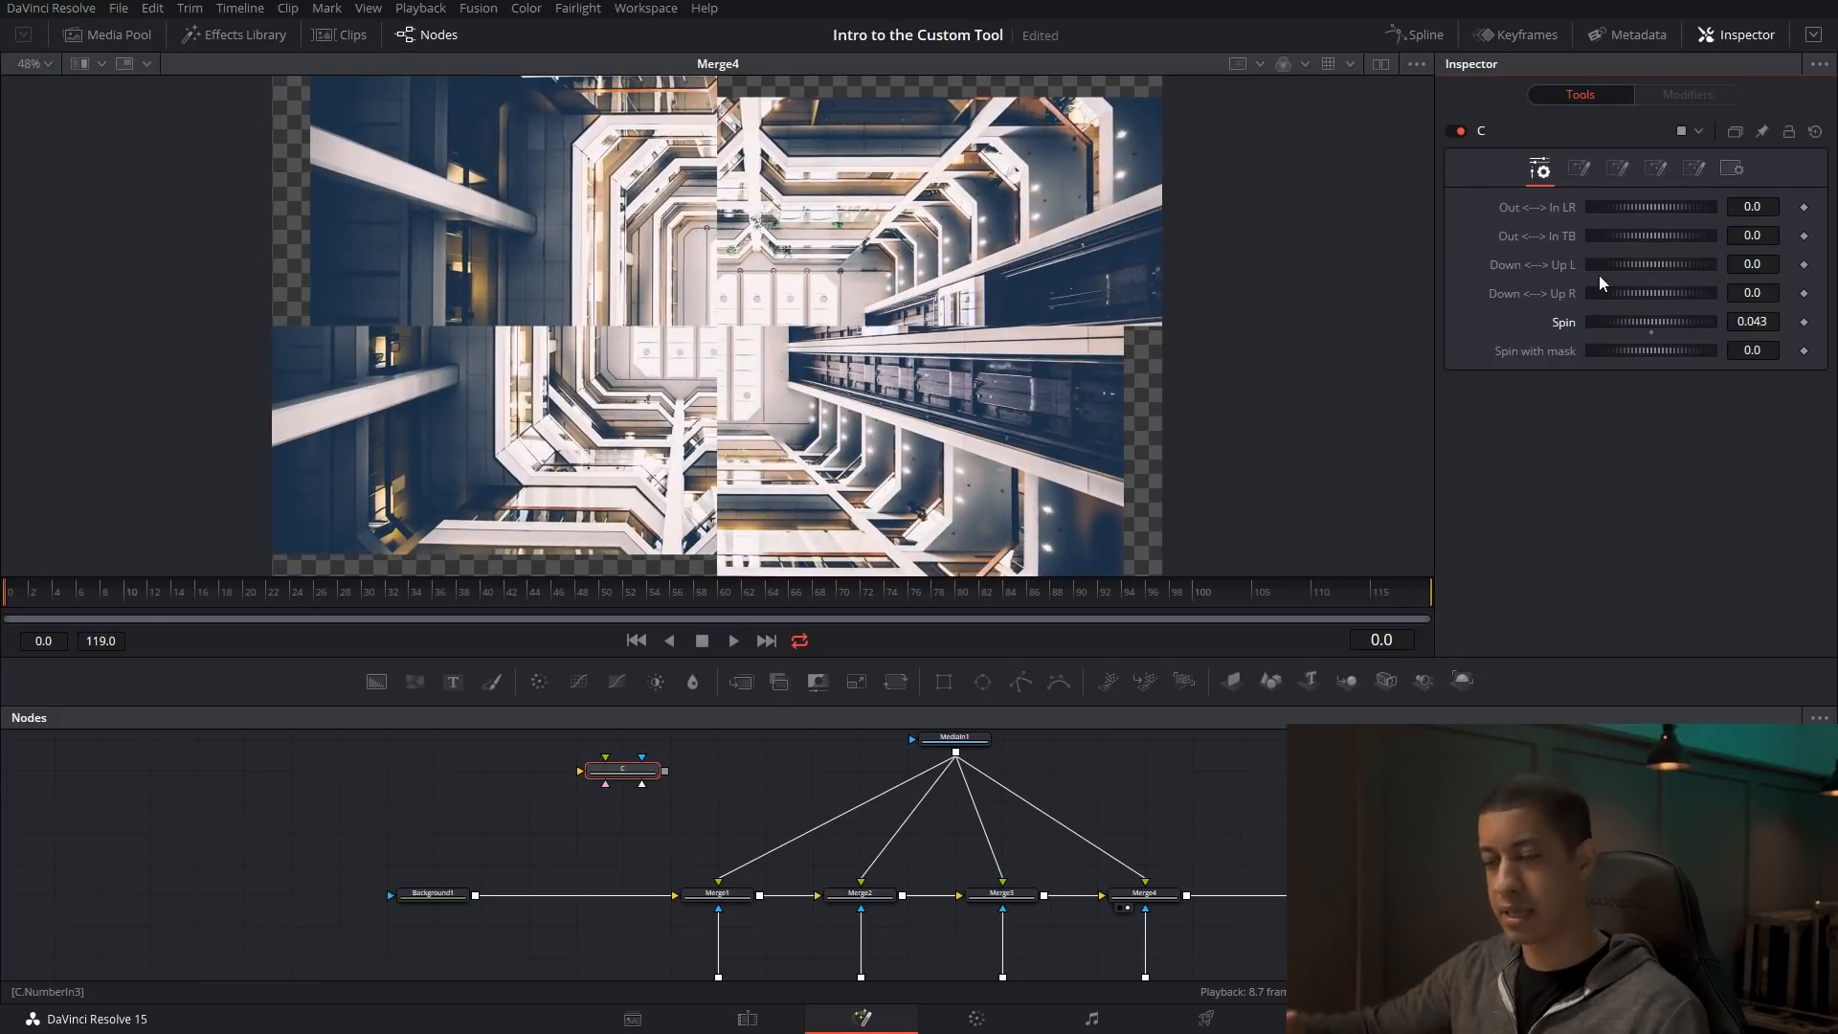
pyautogui.moveTo(1605, 311)
pyautogui.mouseDown()
pyautogui.moveTo(1624, 318)
pyautogui.moveTo(1606, 317)
pyautogui.mouseUp()
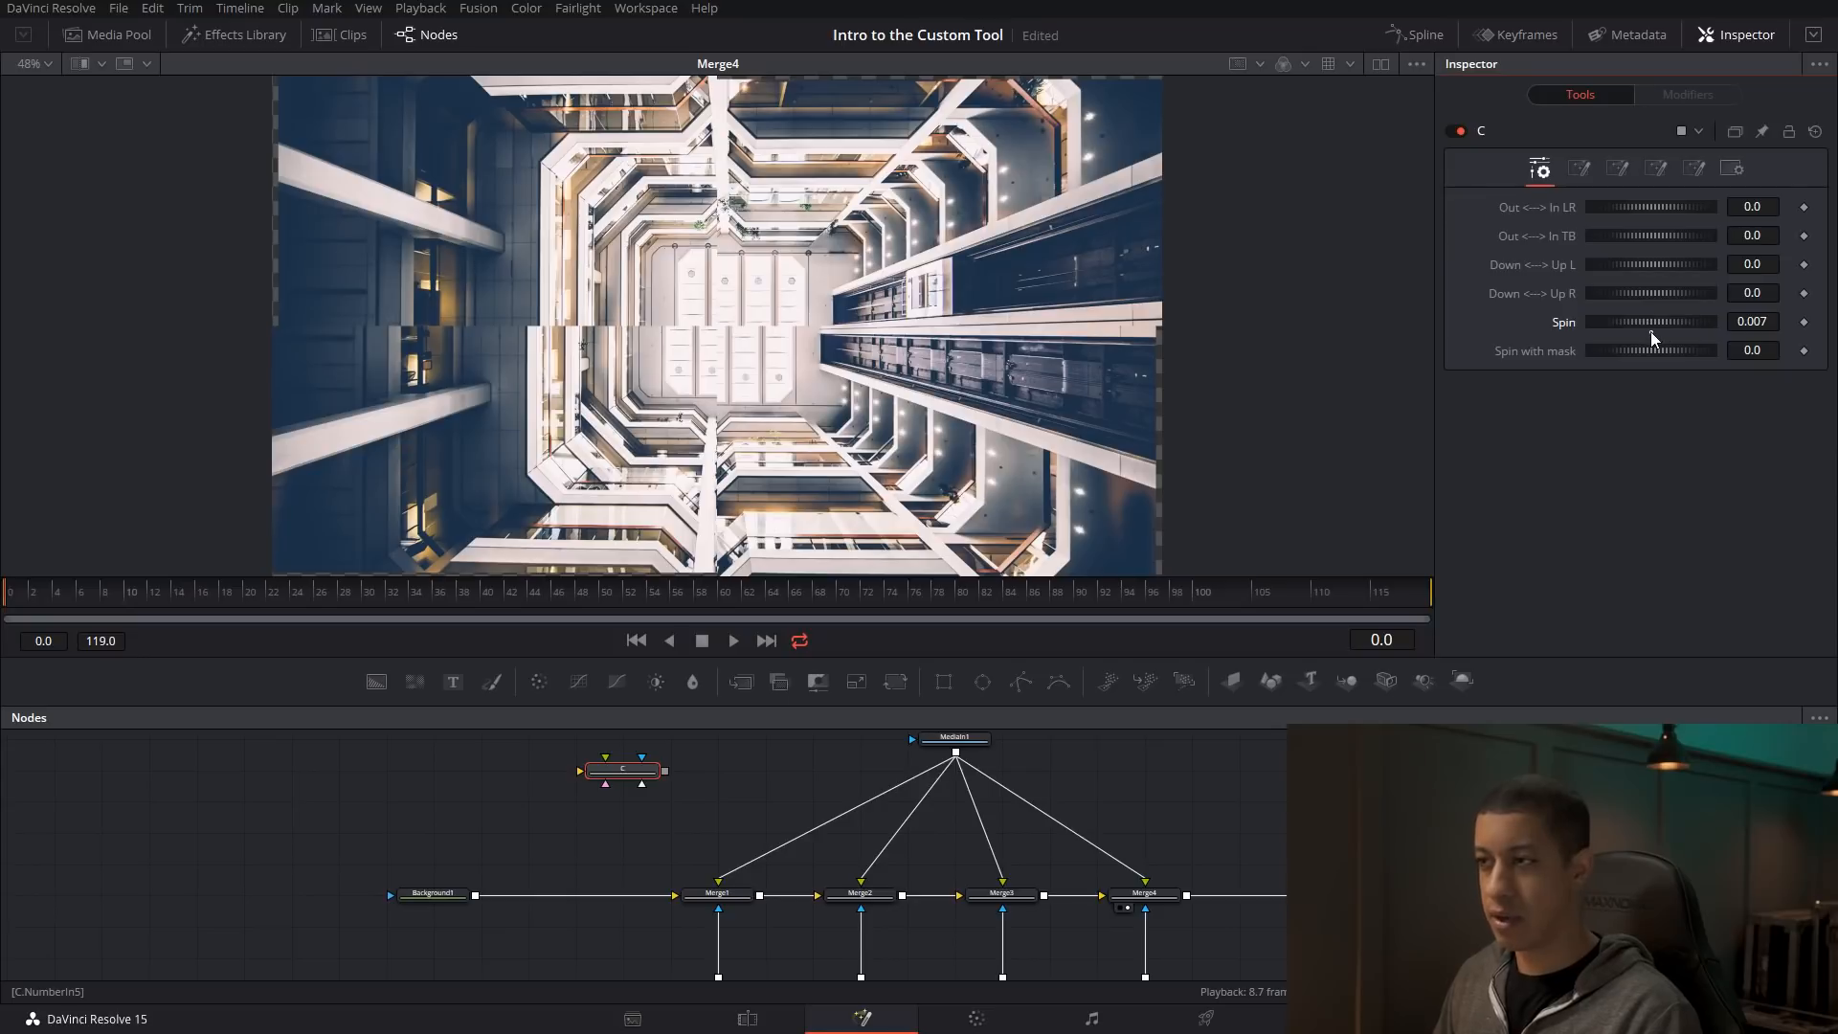
pyautogui.doubleClick(1651, 332)
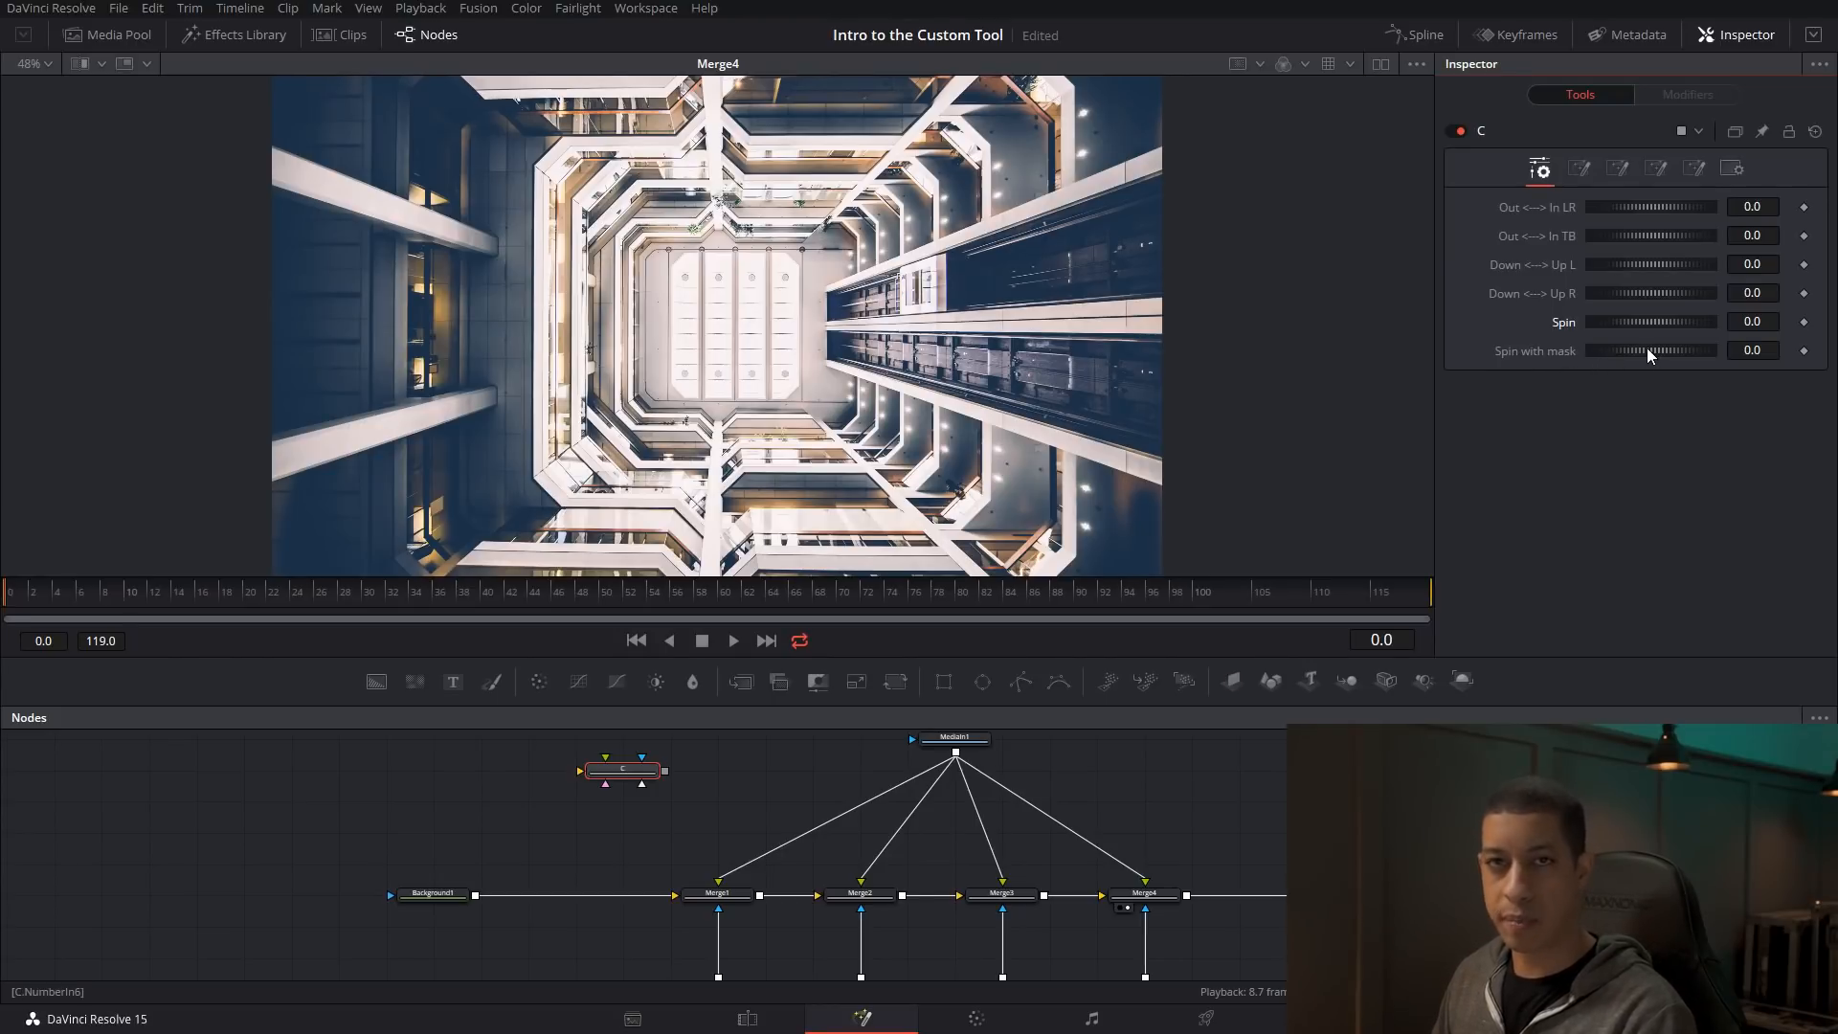
pyautogui.moveTo(1645, 348)
pyautogui.mouseDown()
pyautogui.moveTo(1665, 358)
pyautogui.moveTo(1624, 355)
pyautogui.moveTo(1658, 365)
pyautogui.mouseUp()
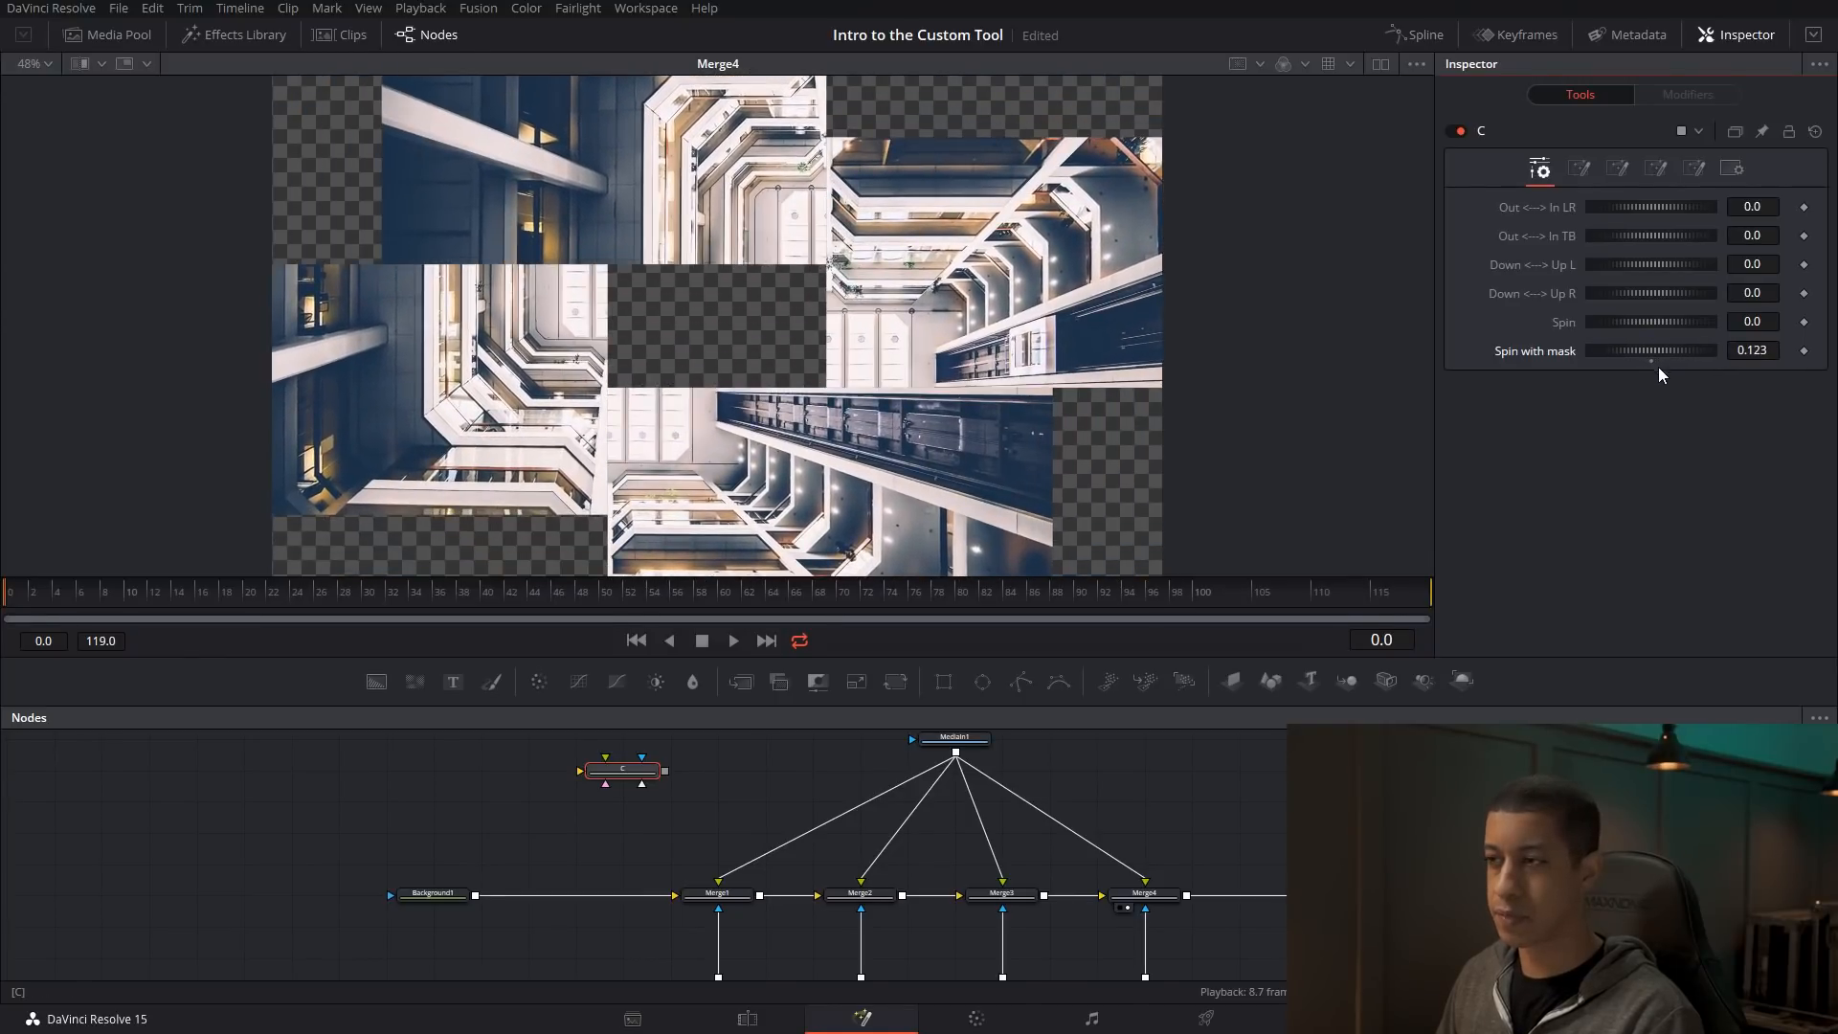
pyautogui.doubleClick(1658, 365)
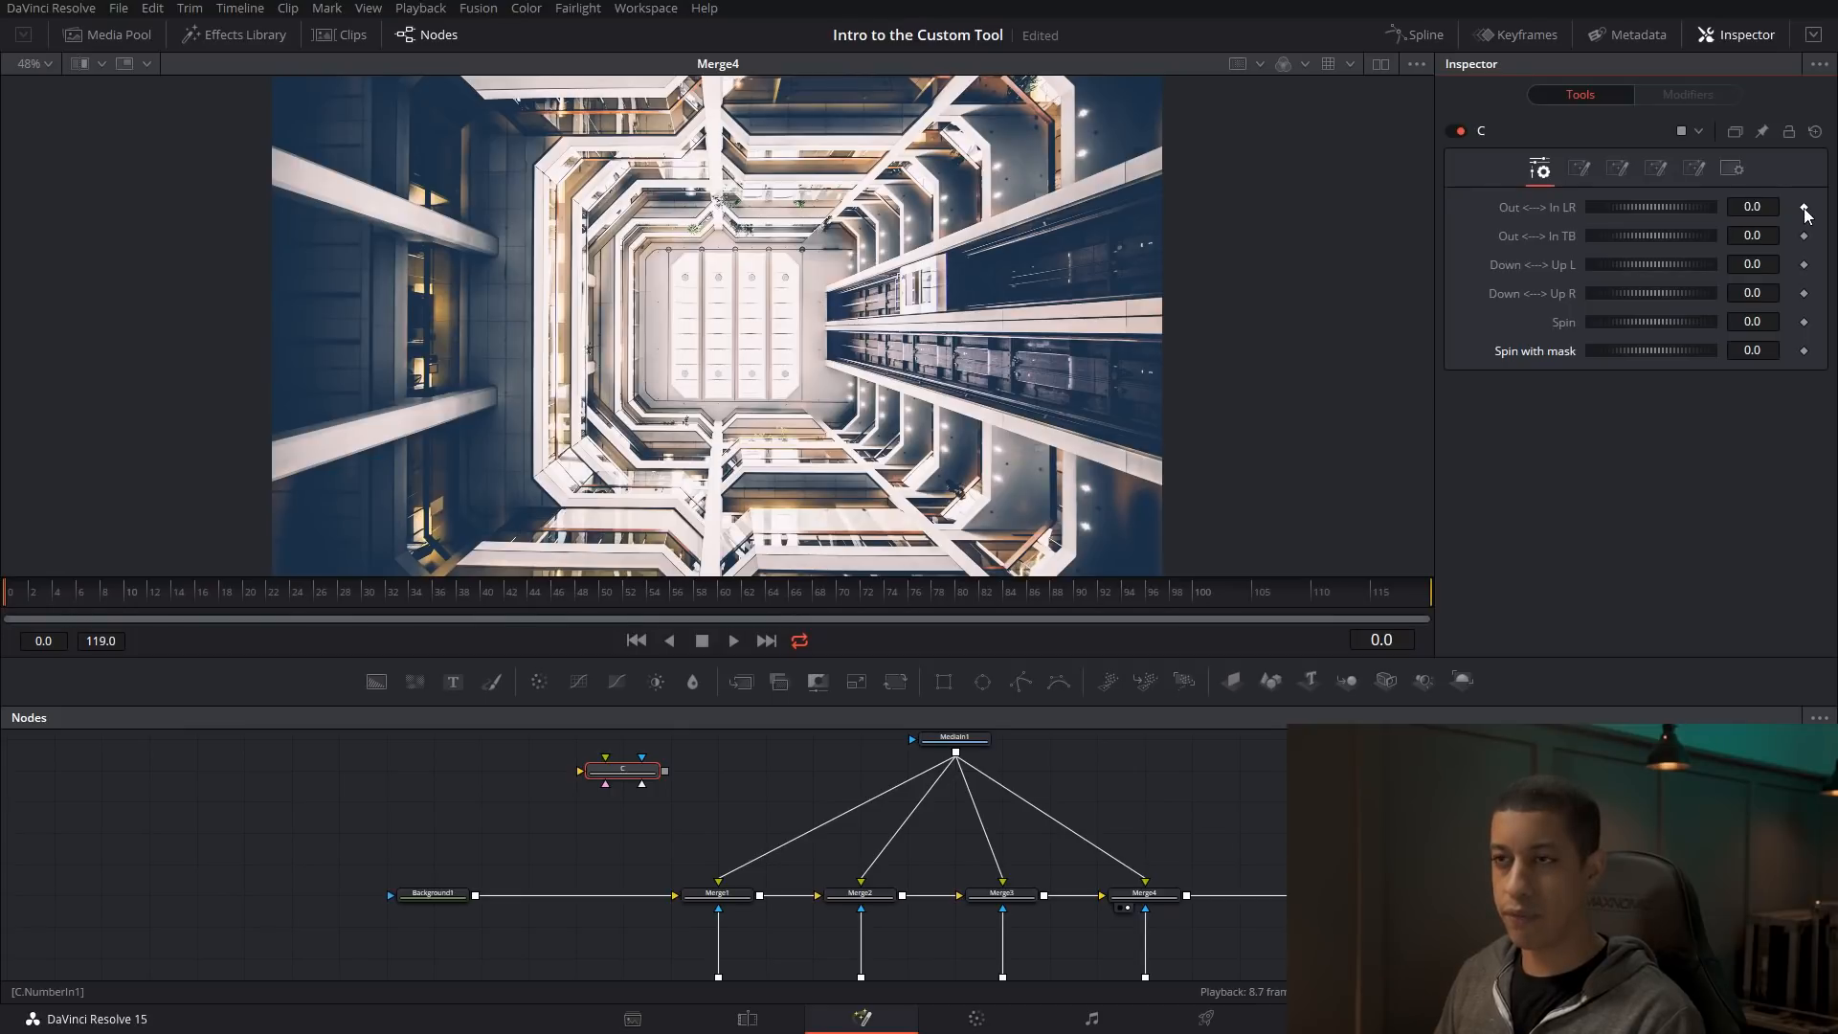
# - Resize the Rectangle1 mask in the viewer, widening it to about 1.016 and reducing its height
pyautogui.scroll(-2, 735, 906)
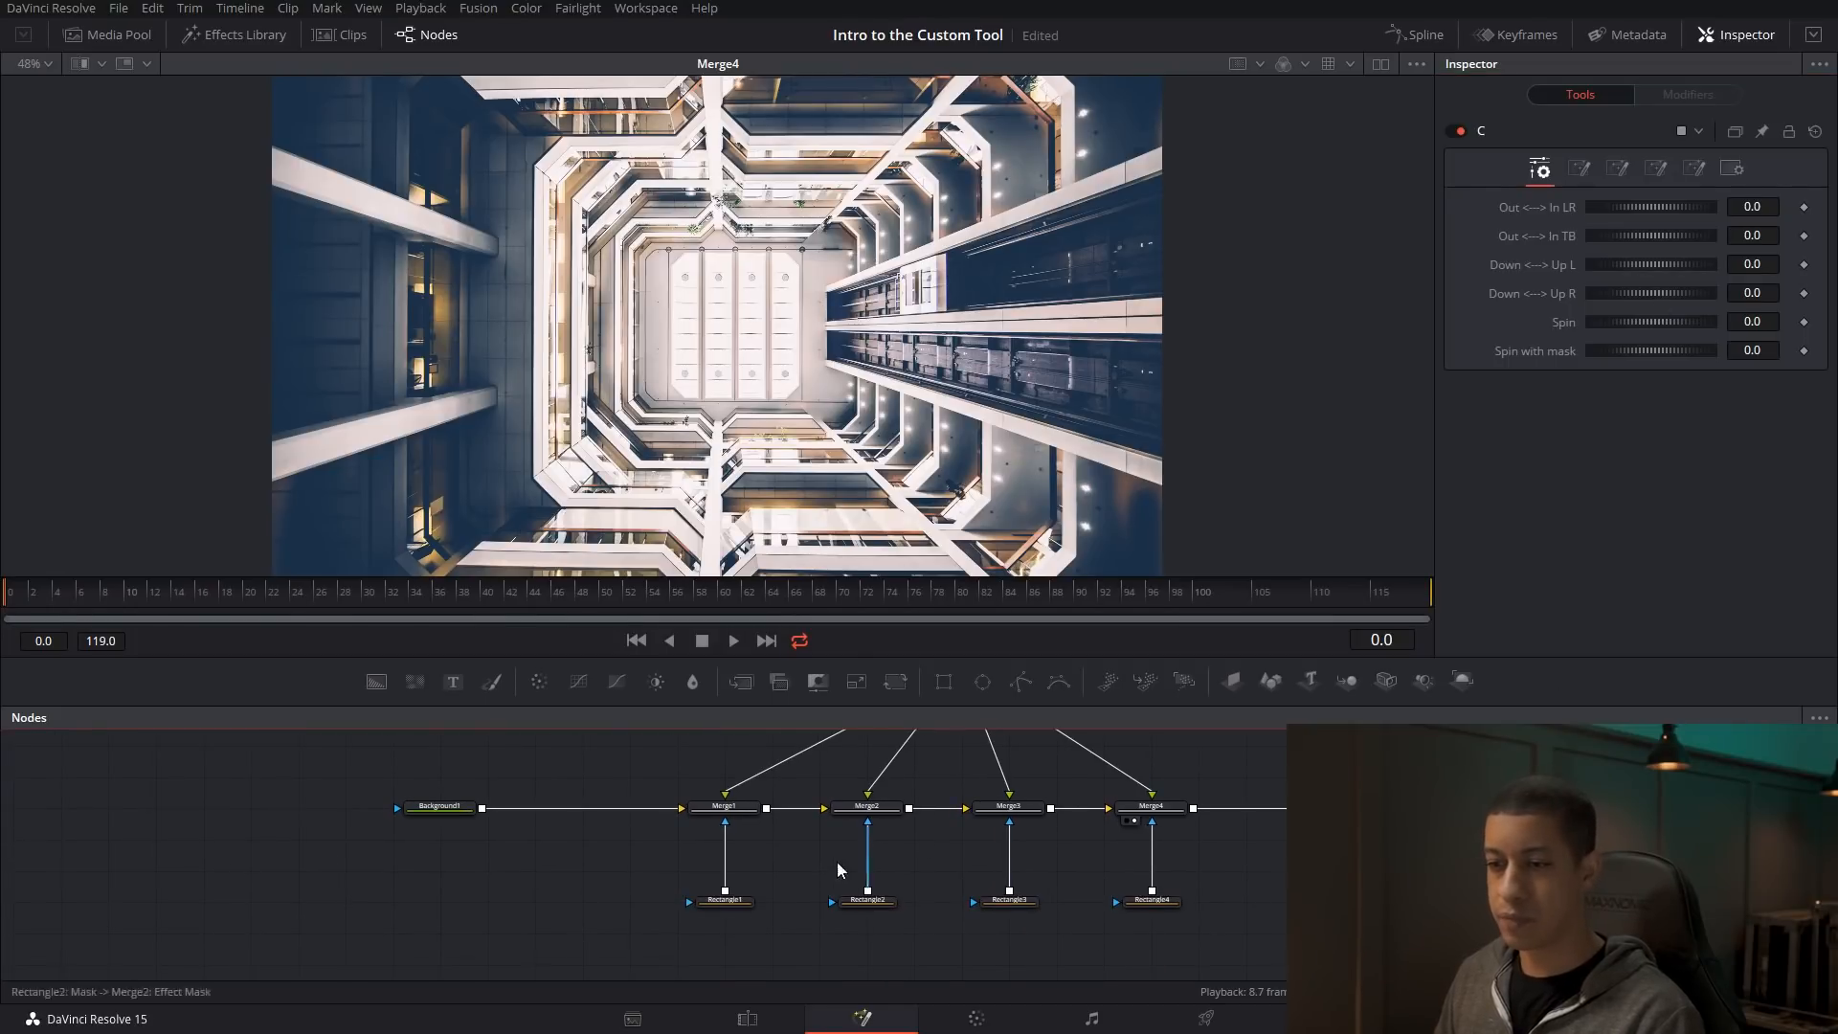
pyautogui.click(735, 906)
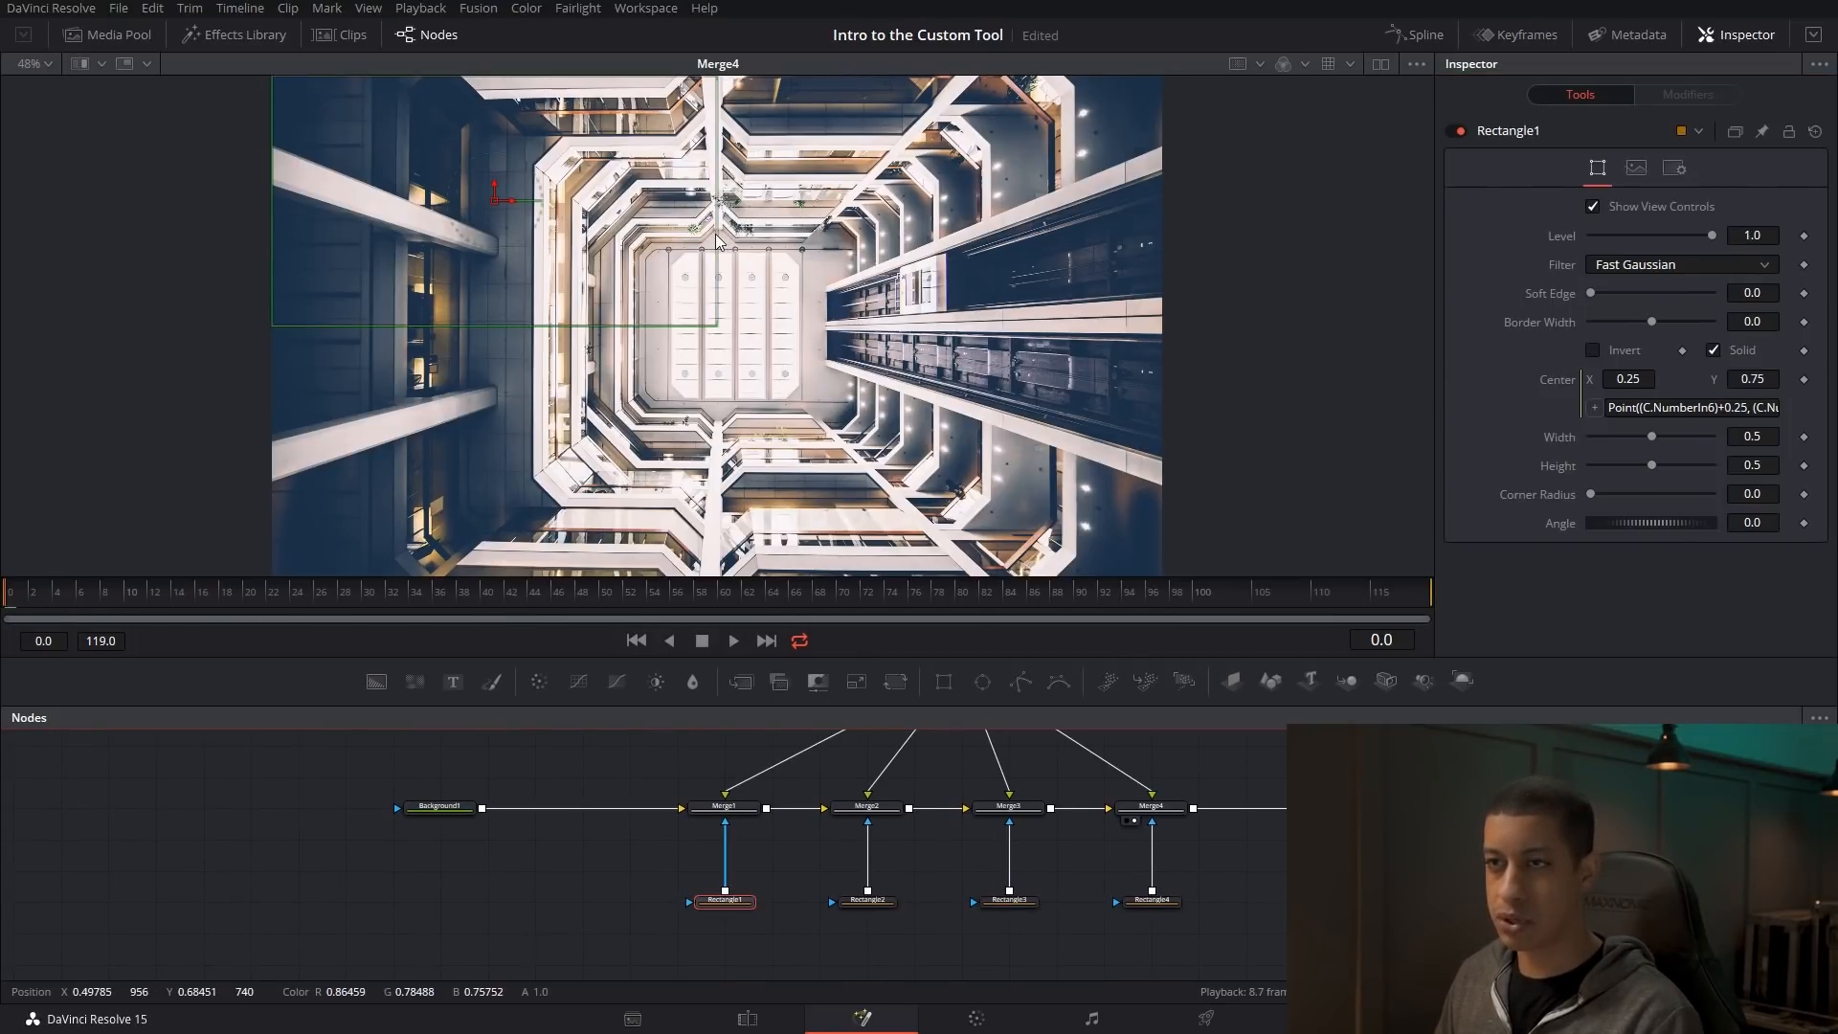
pyautogui.moveTo(813, 233); pyautogui.dragTo(944, 255)
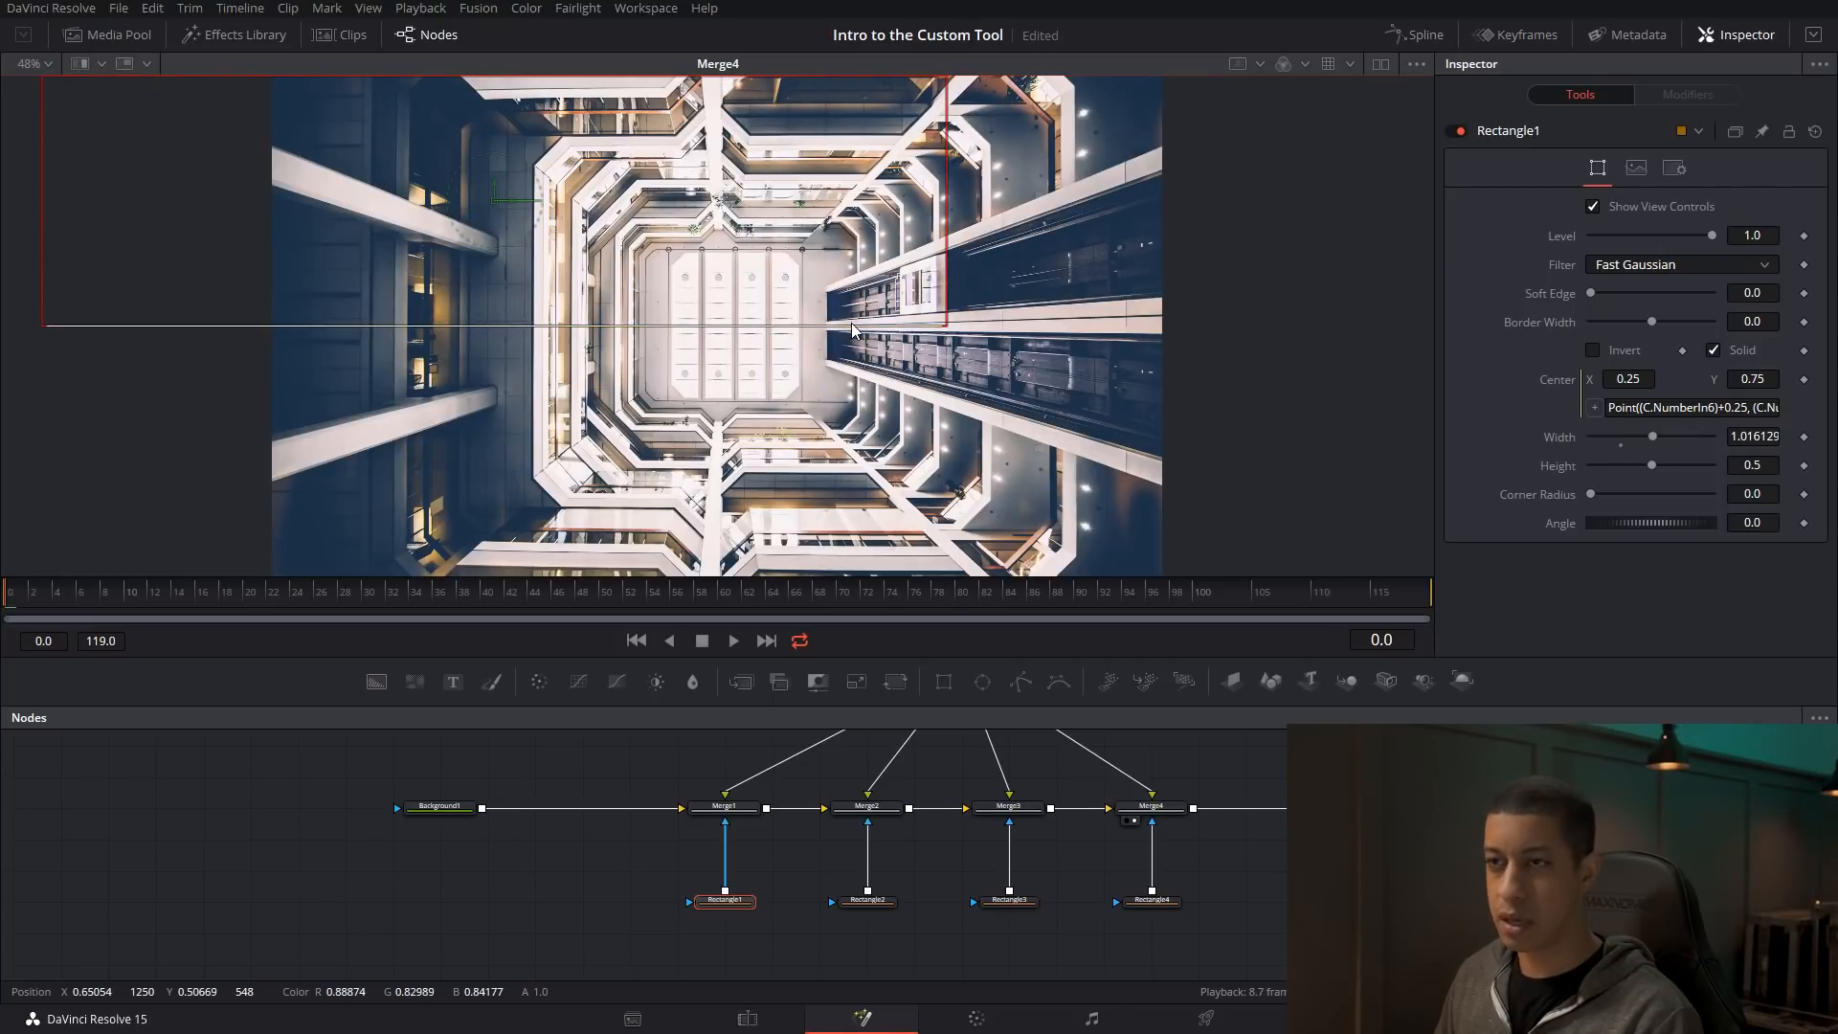
pyautogui.moveTo(851, 325); pyautogui.dragTo(852, 287)
# - Resize the Rectangle2 mask in the viewer to a width of about 1.614 and a height of about 0.328
pyautogui.click(867, 901)
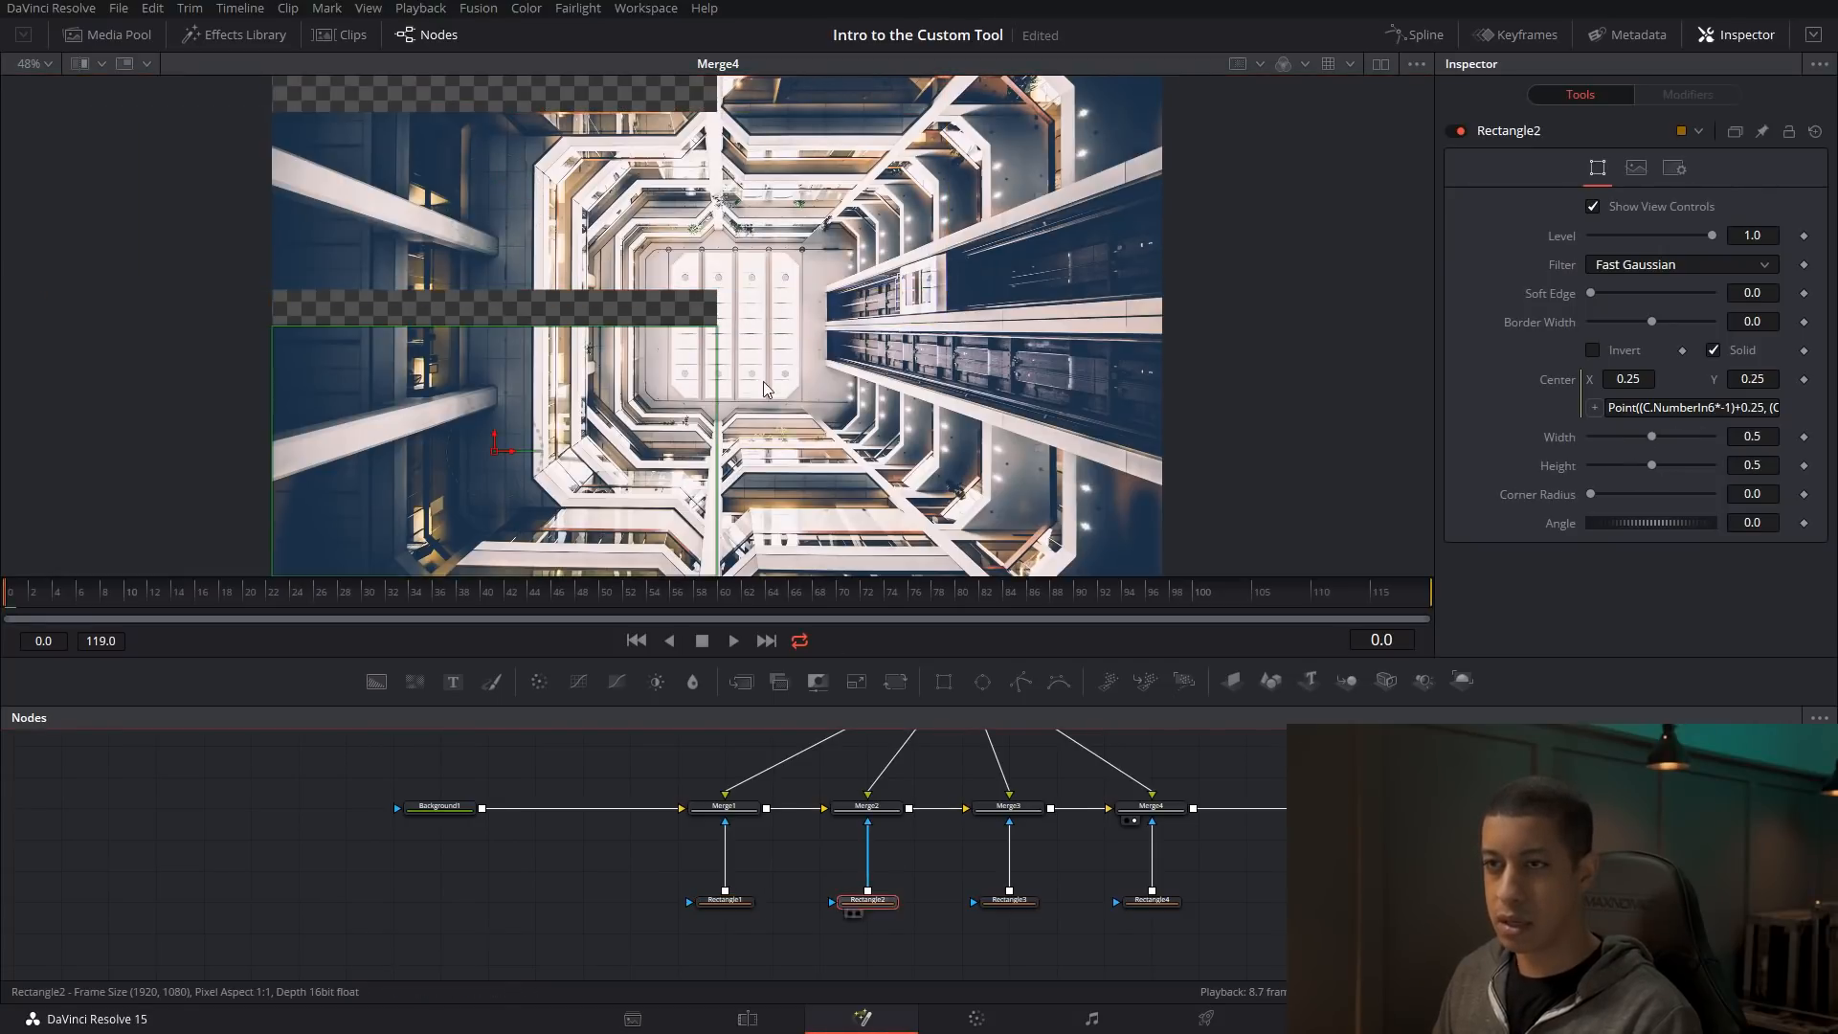
pyautogui.moveTo(720, 373); pyautogui.dragTo(1214, 421)
pyautogui.moveTo(1124, 332); pyautogui.dragTo(1125, 372)
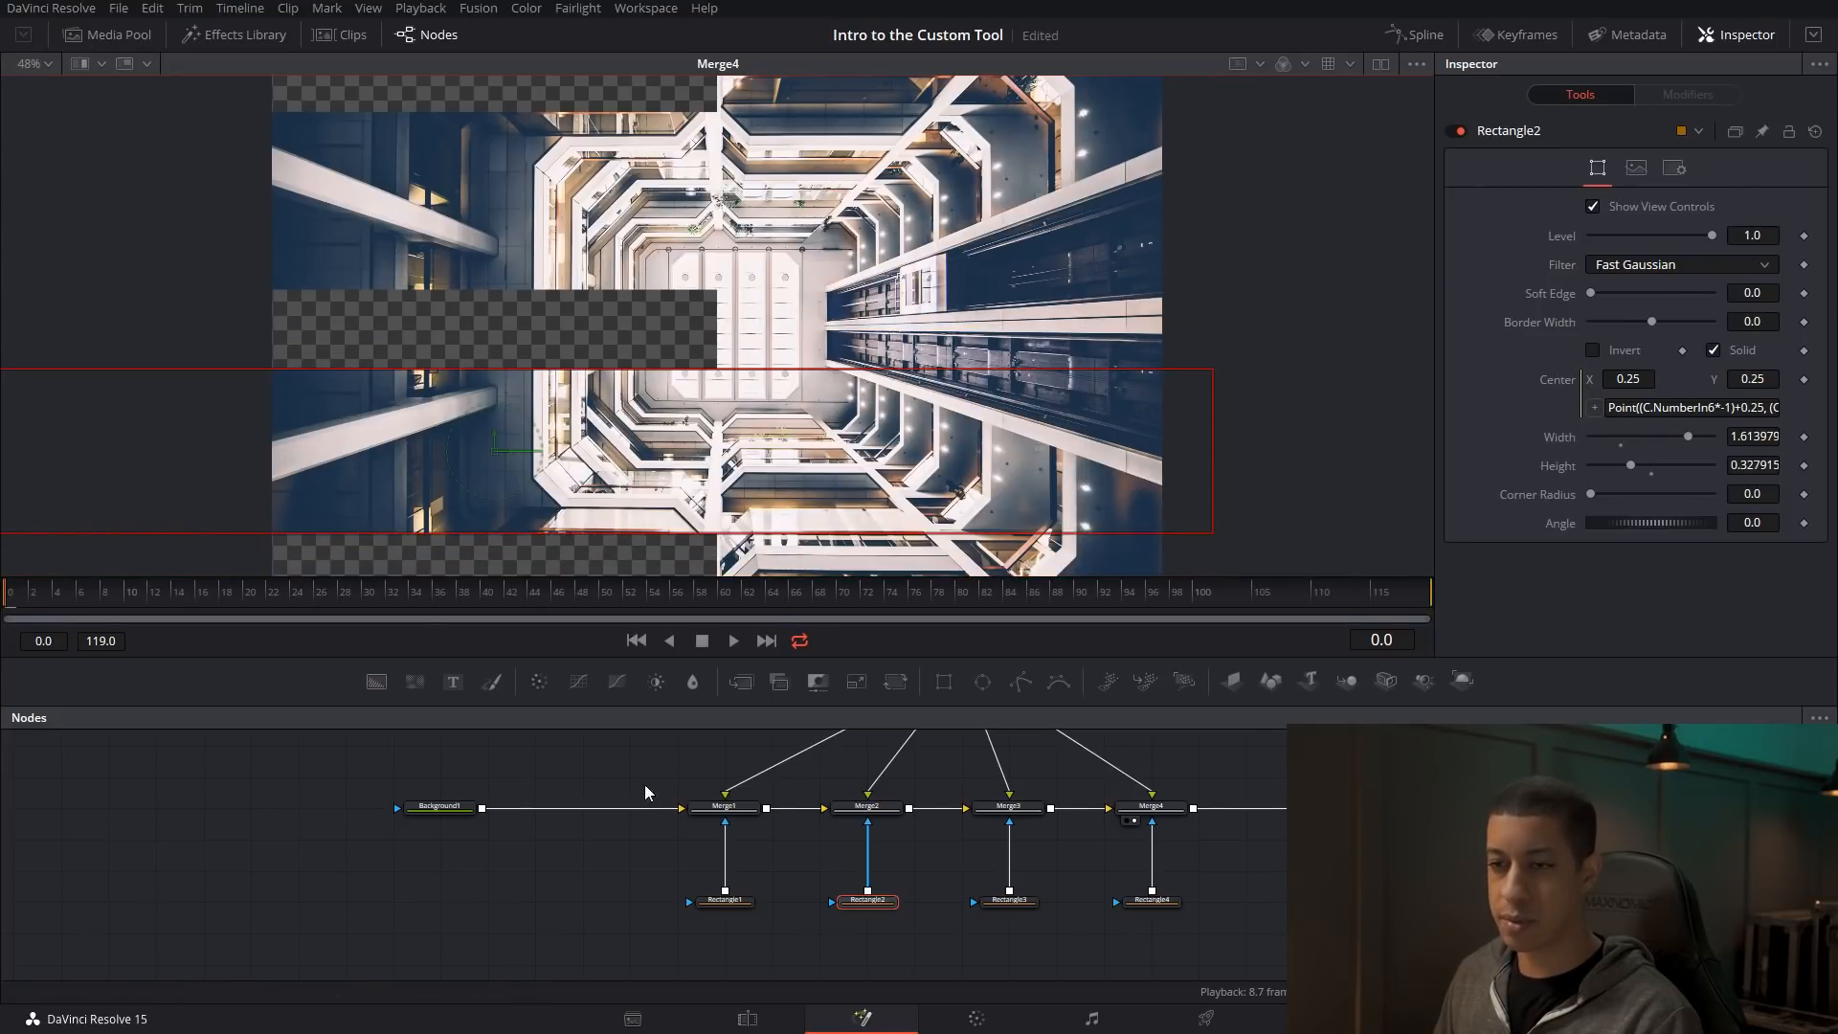
pyautogui.moveTo(685, 779); pyautogui.dragTo(661, 859)
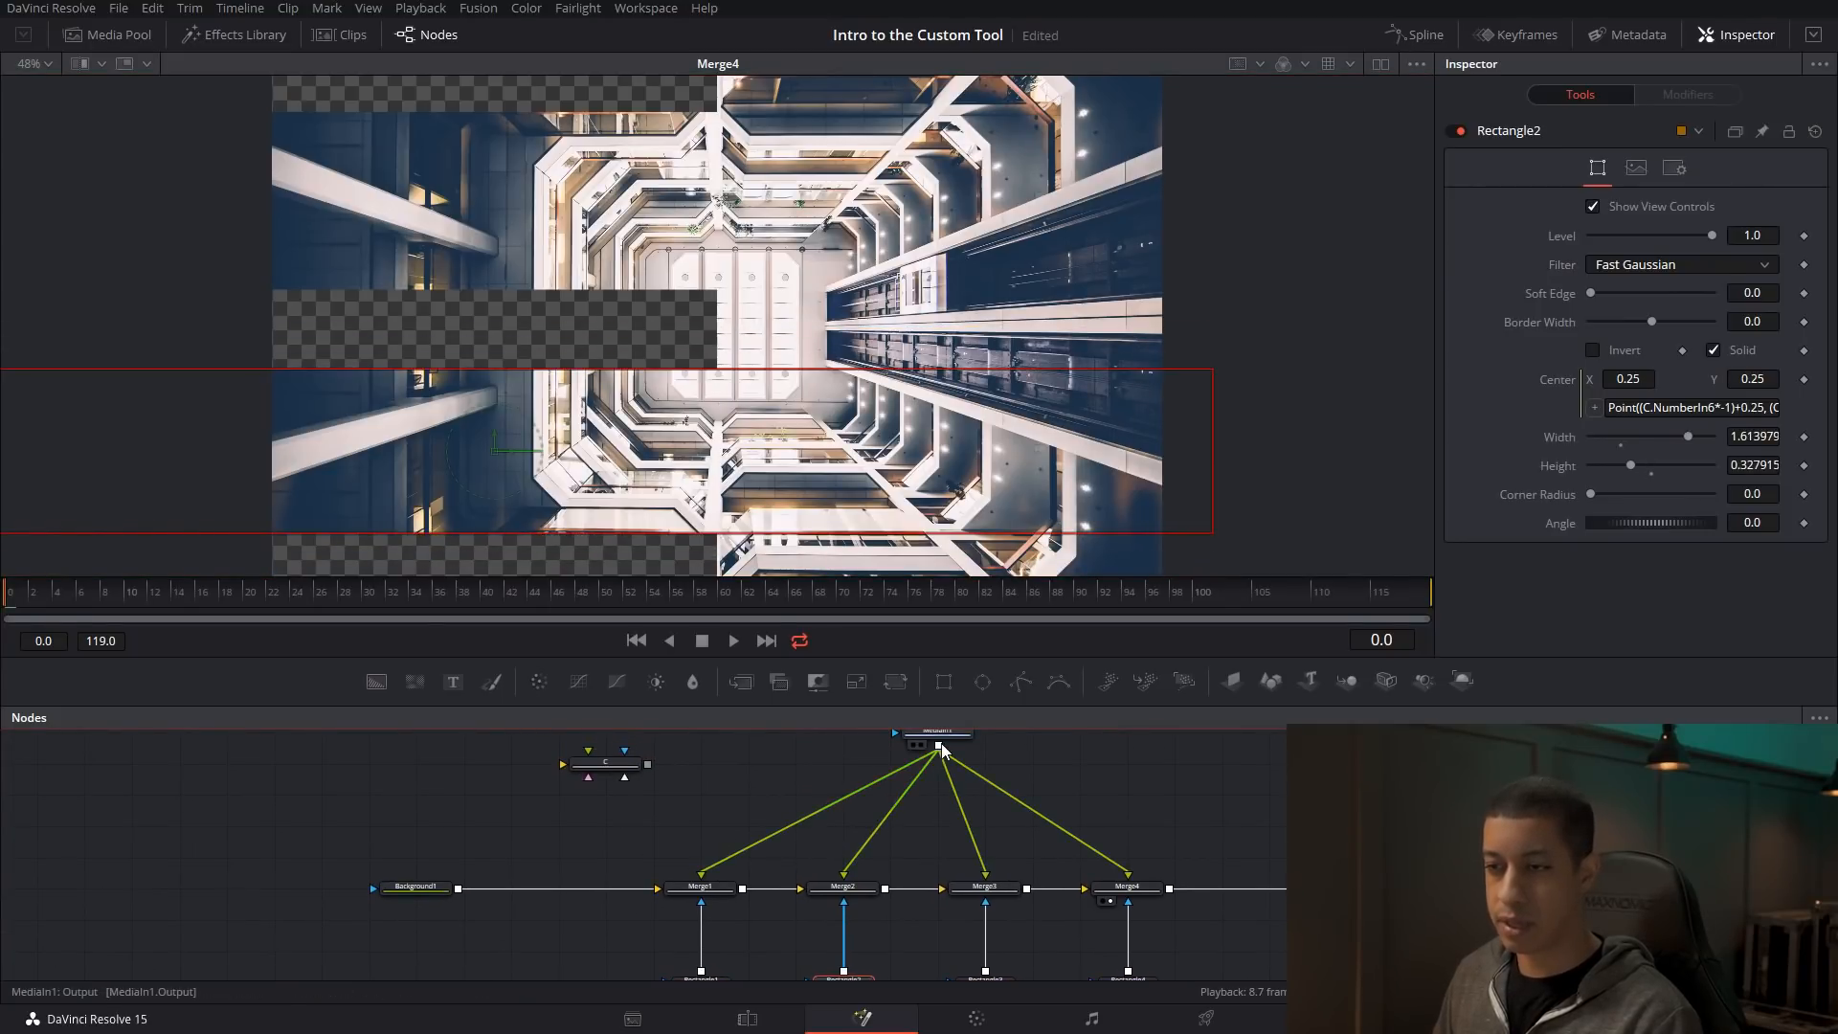
# - Test Out <--> In TB at about 0.174 and Out <--> In LR with MediaIn1 as Merge1's background, restoring 0.0 values and the Background1 connection
pyautogui.moveTo(851, 800); pyautogui.dragTo(655, 890)
pyautogui.click(598, 889)
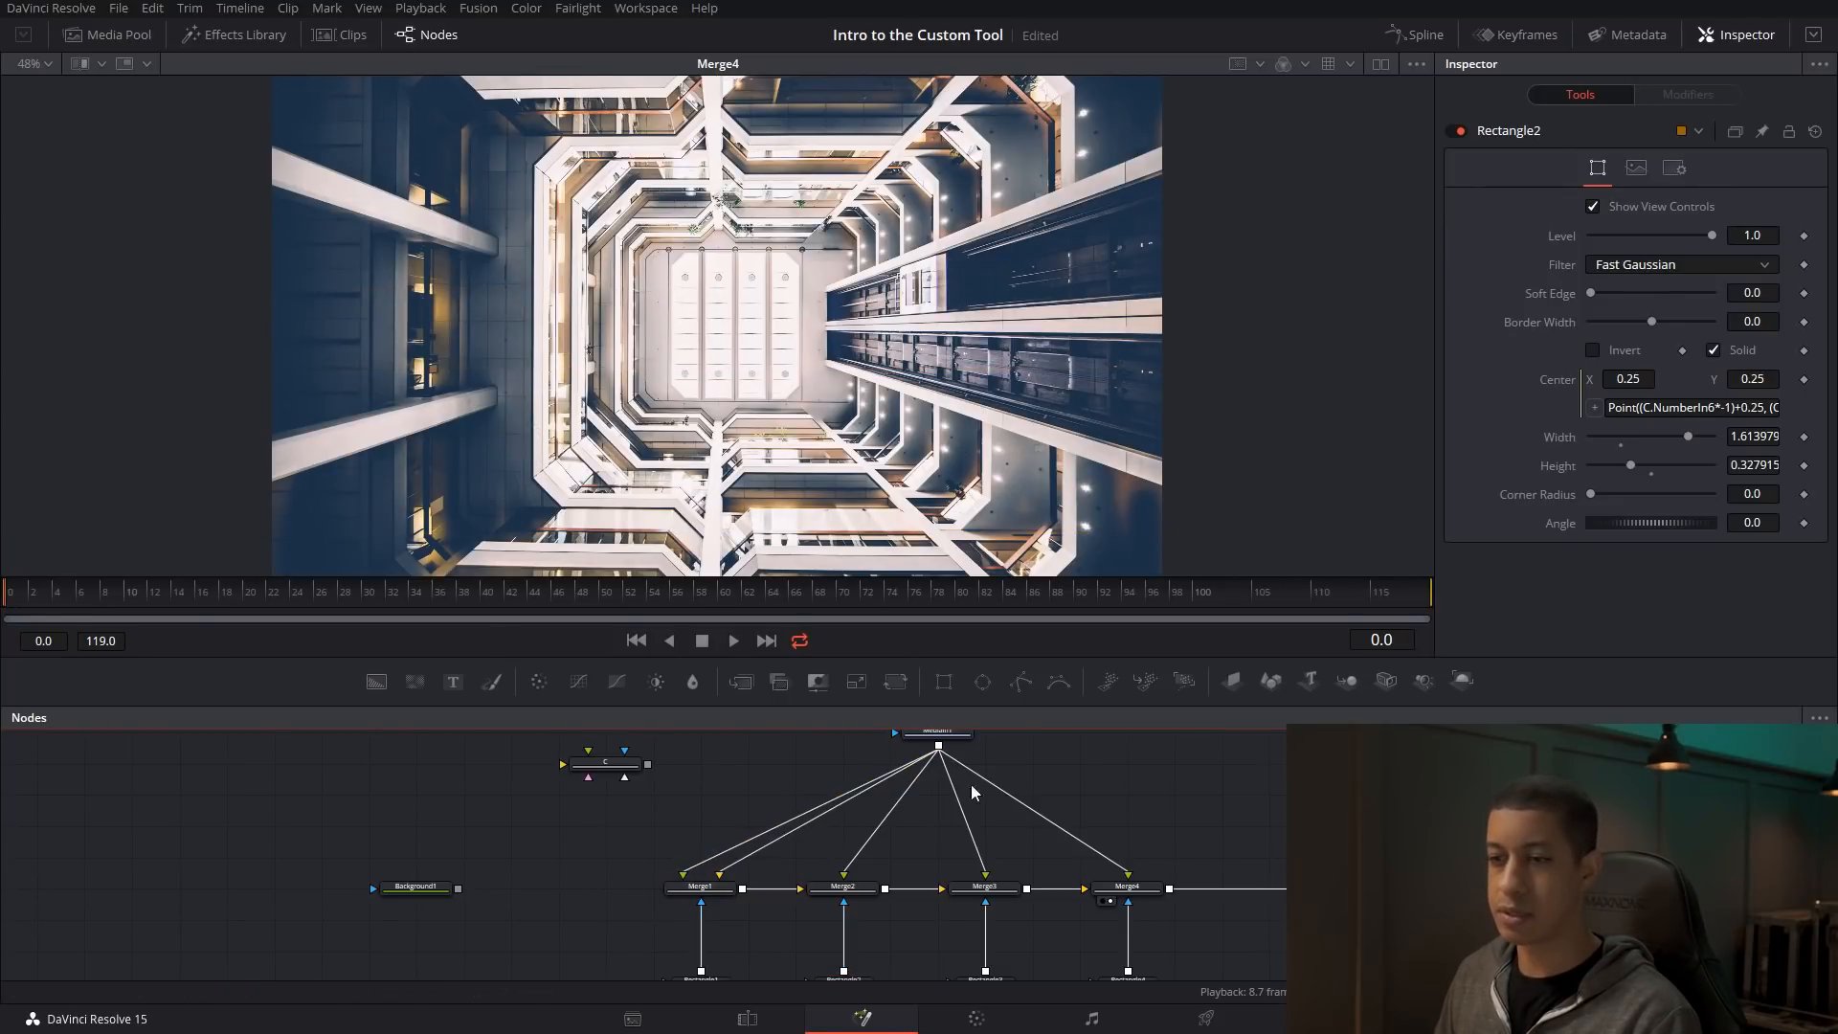
pyautogui.click(618, 766)
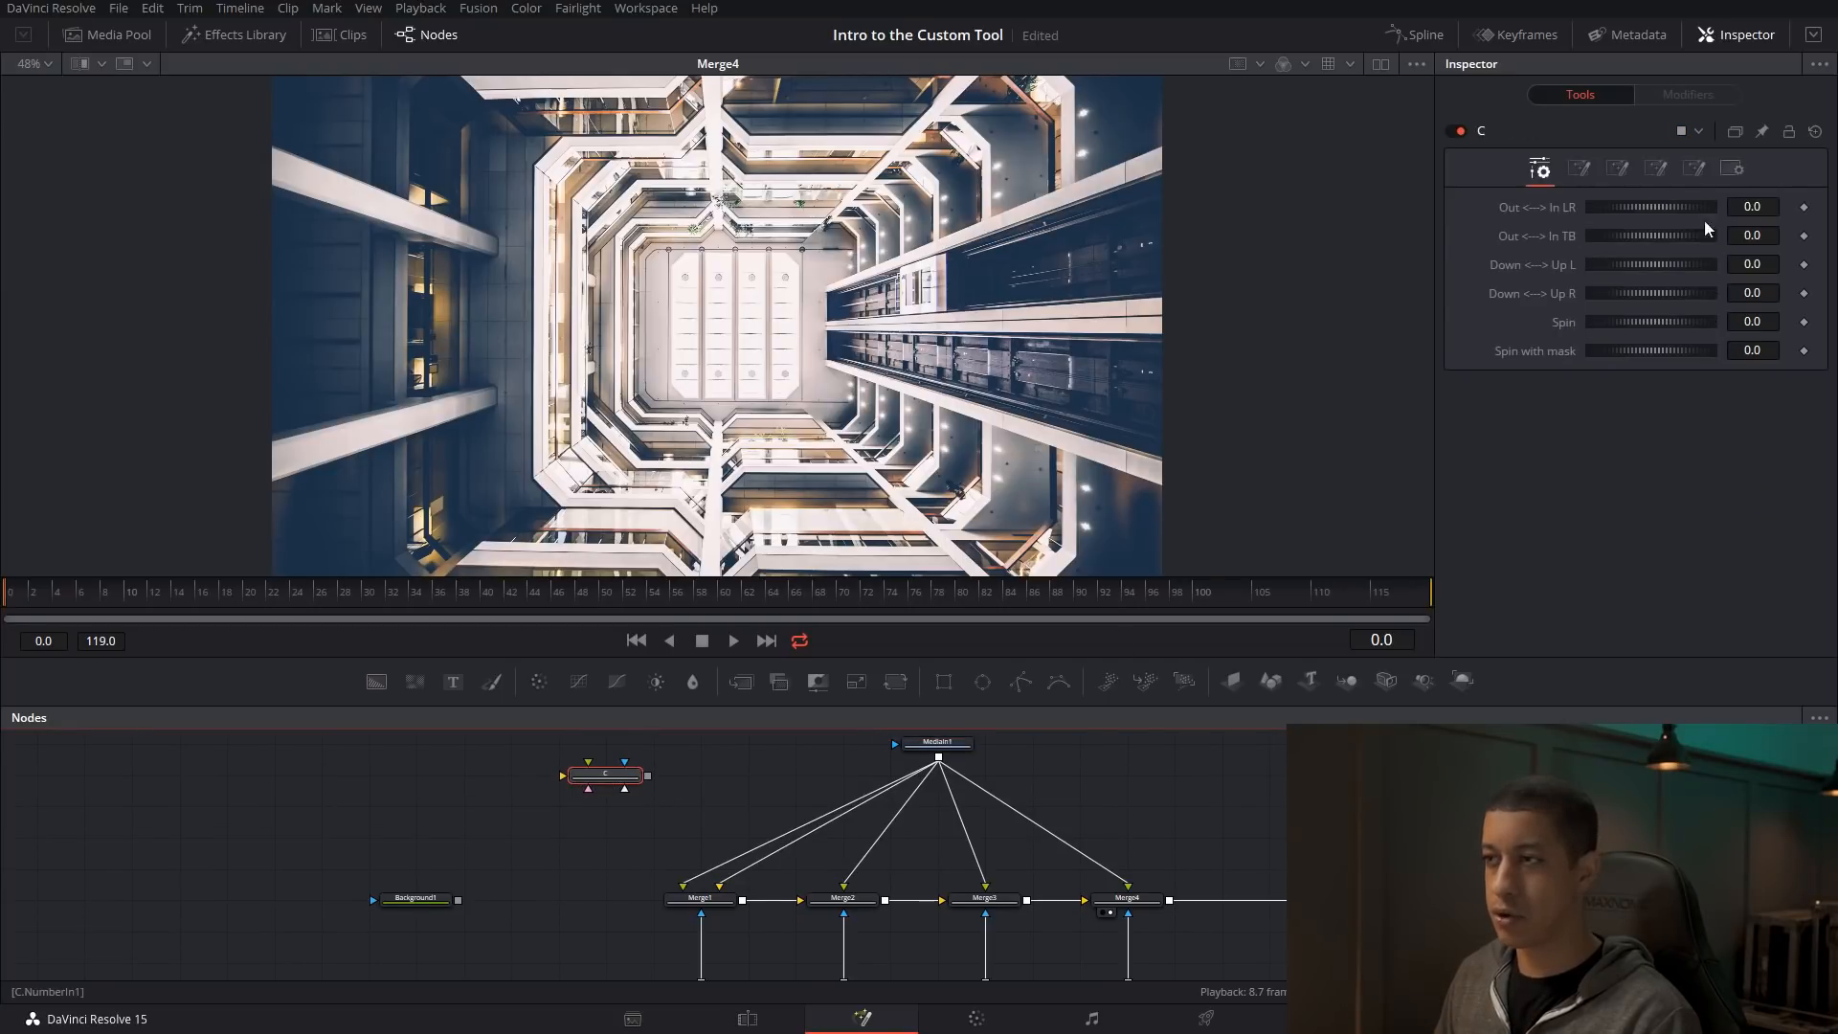
pyautogui.moveTo(1642, 239)
pyautogui.mouseDown()
pyautogui.moveTo(1659, 242)
pyautogui.moveTo(1547, 275)
pyautogui.moveTo(1684, 259)
pyautogui.moveTo(1666, 265)
pyautogui.mouseUp()
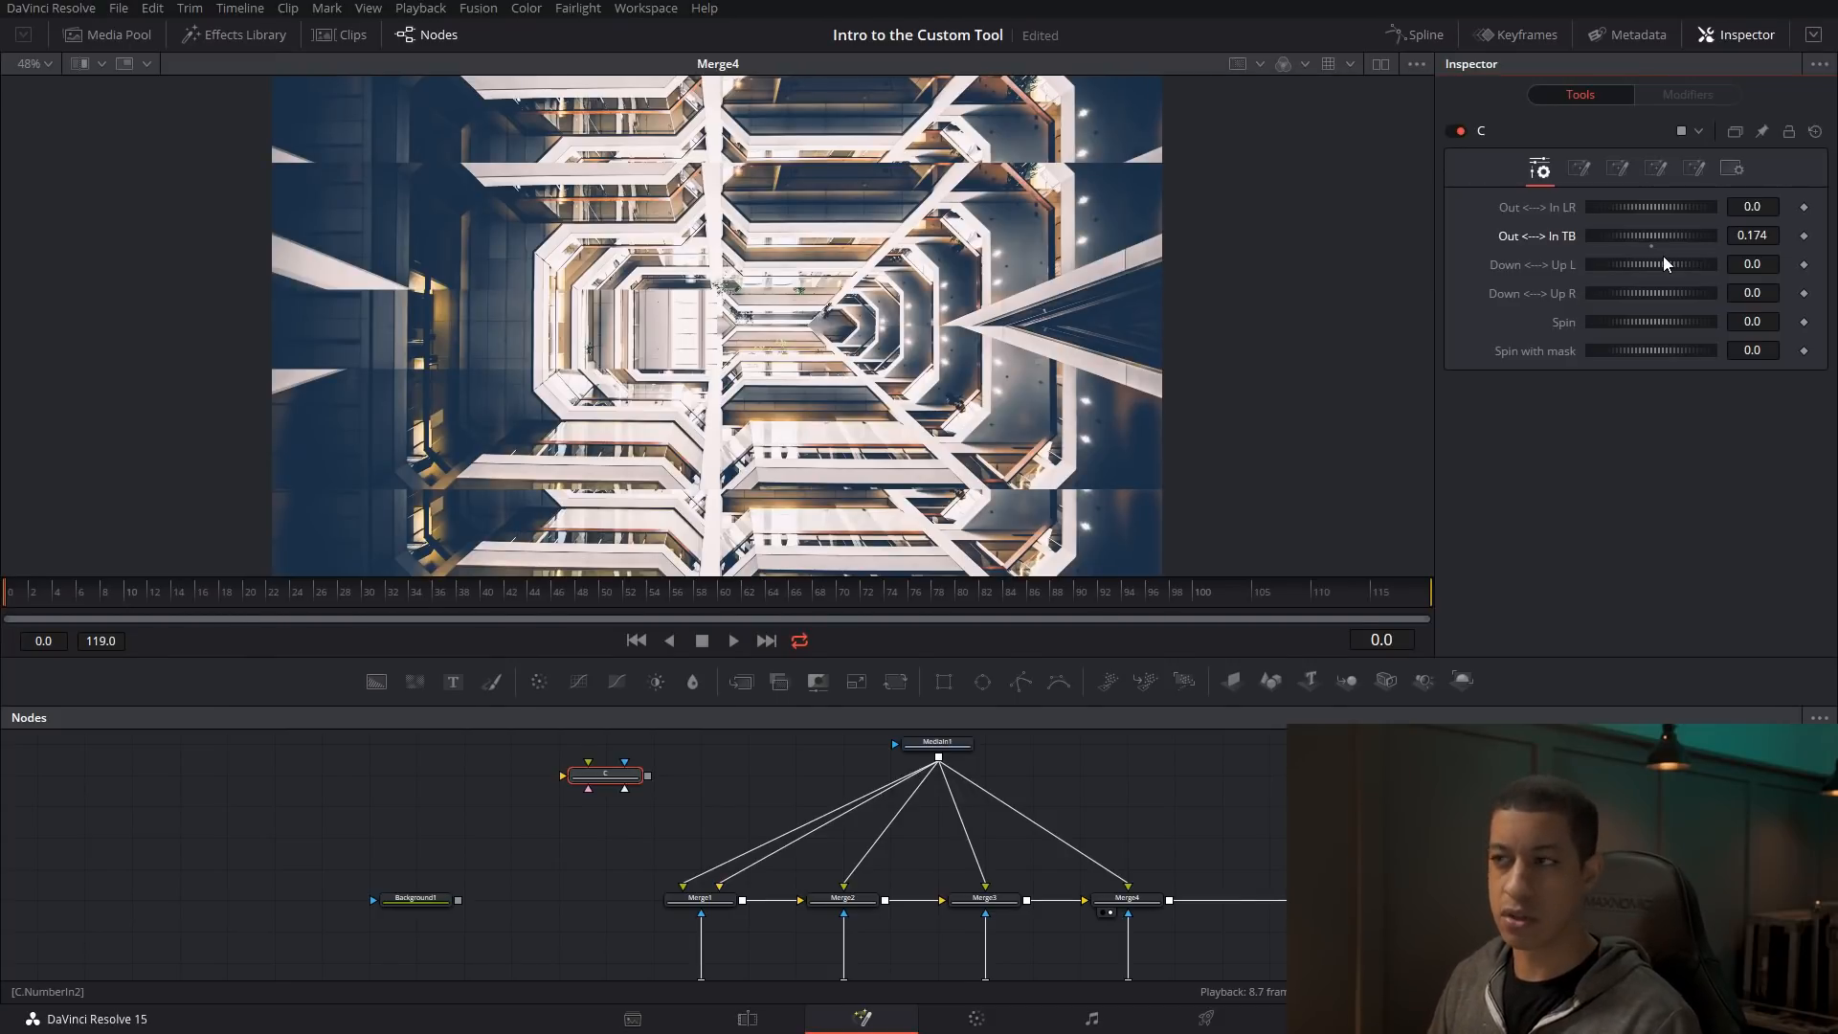
pyautogui.moveTo(1638, 210); pyautogui.dragTo(1590, 233)
pyautogui.click(1653, 246)
pyautogui.click(1652, 218)
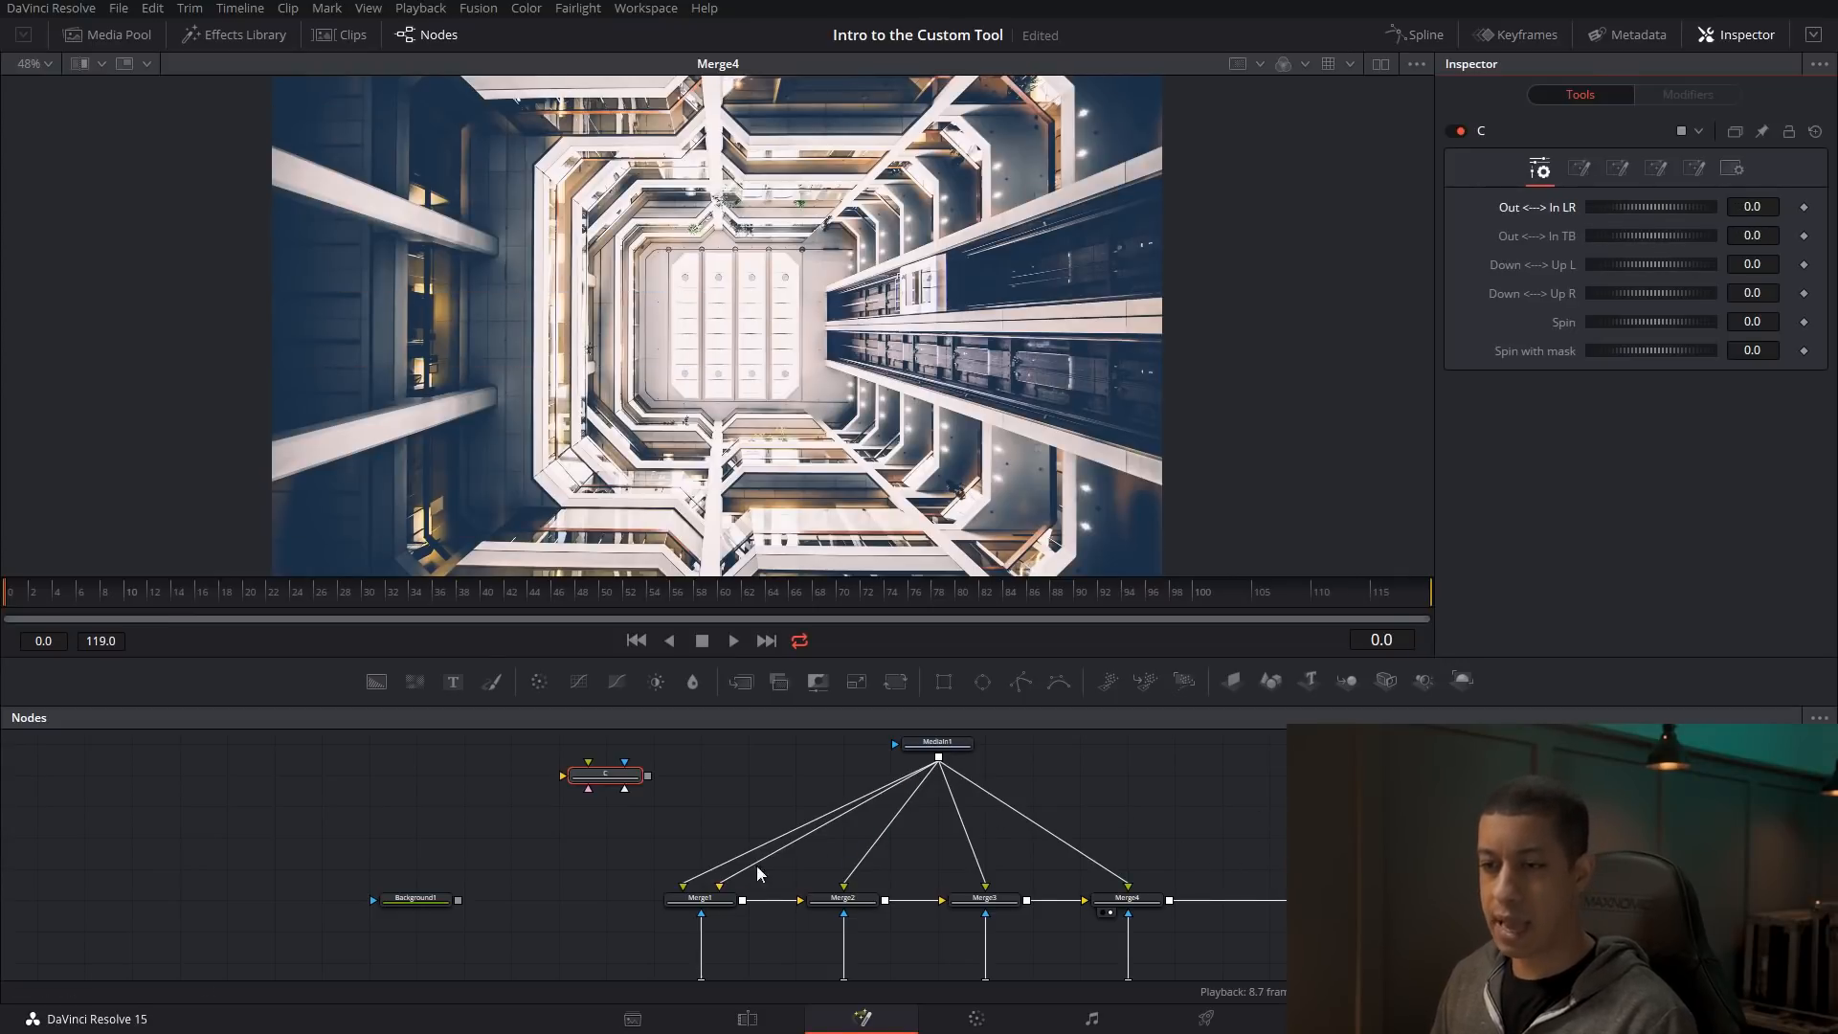
pyautogui.moveTo(752, 874); pyautogui.dragTo(657, 902)
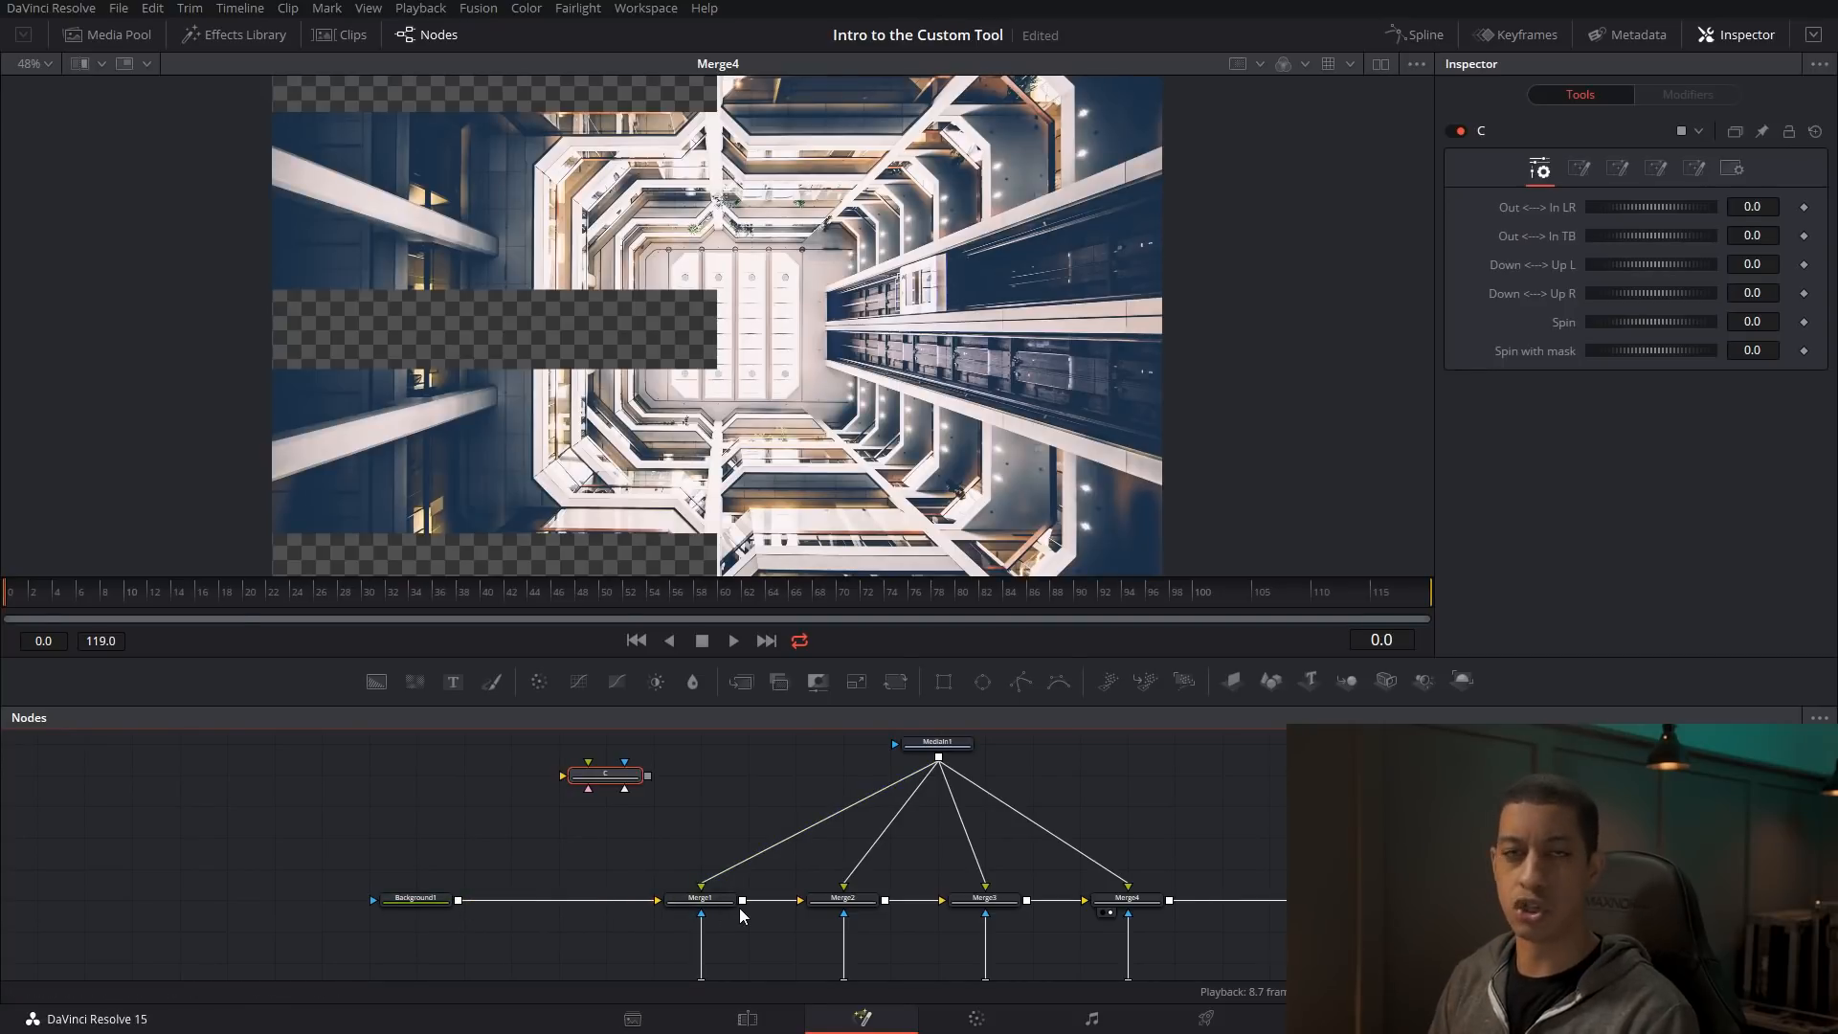
# - Reset the width and height of the Rectangle2 and Rectangle1 masks to 0.5
pyautogui.scroll(-2, 1088, 861)
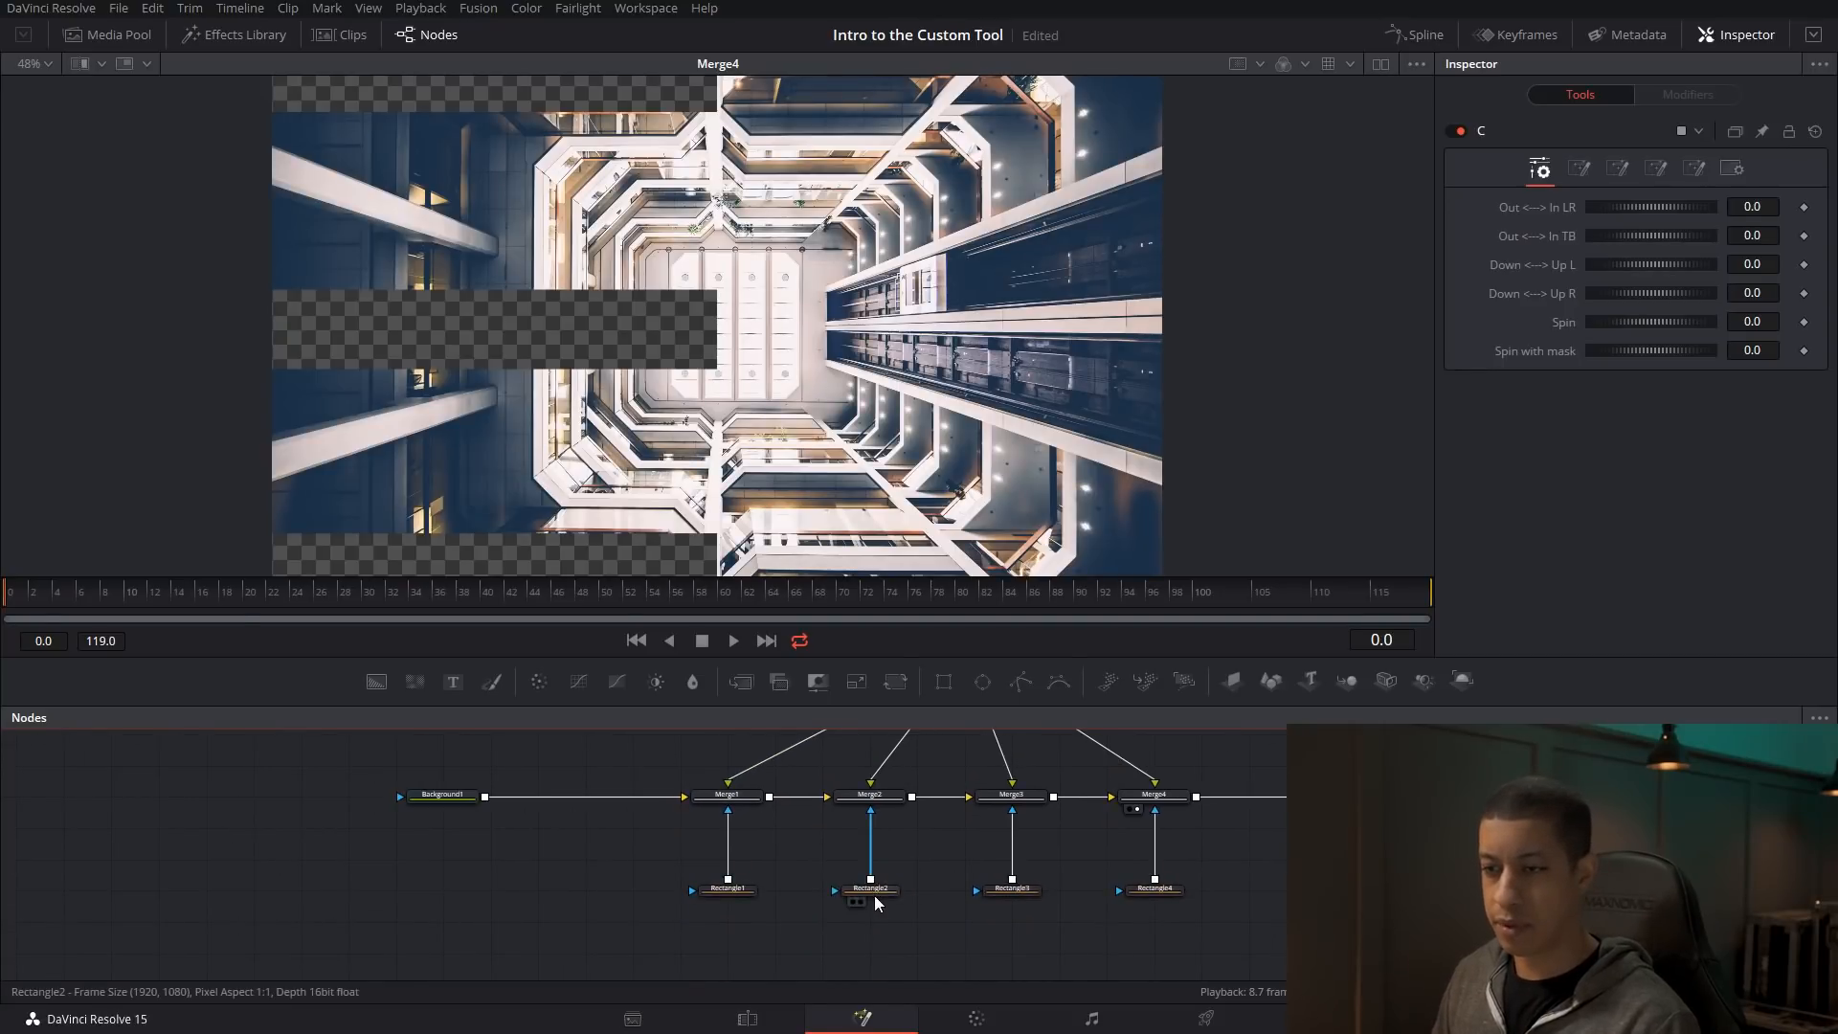
pyautogui.click(870, 889)
pyautogui.doubleClick(1565, 446)
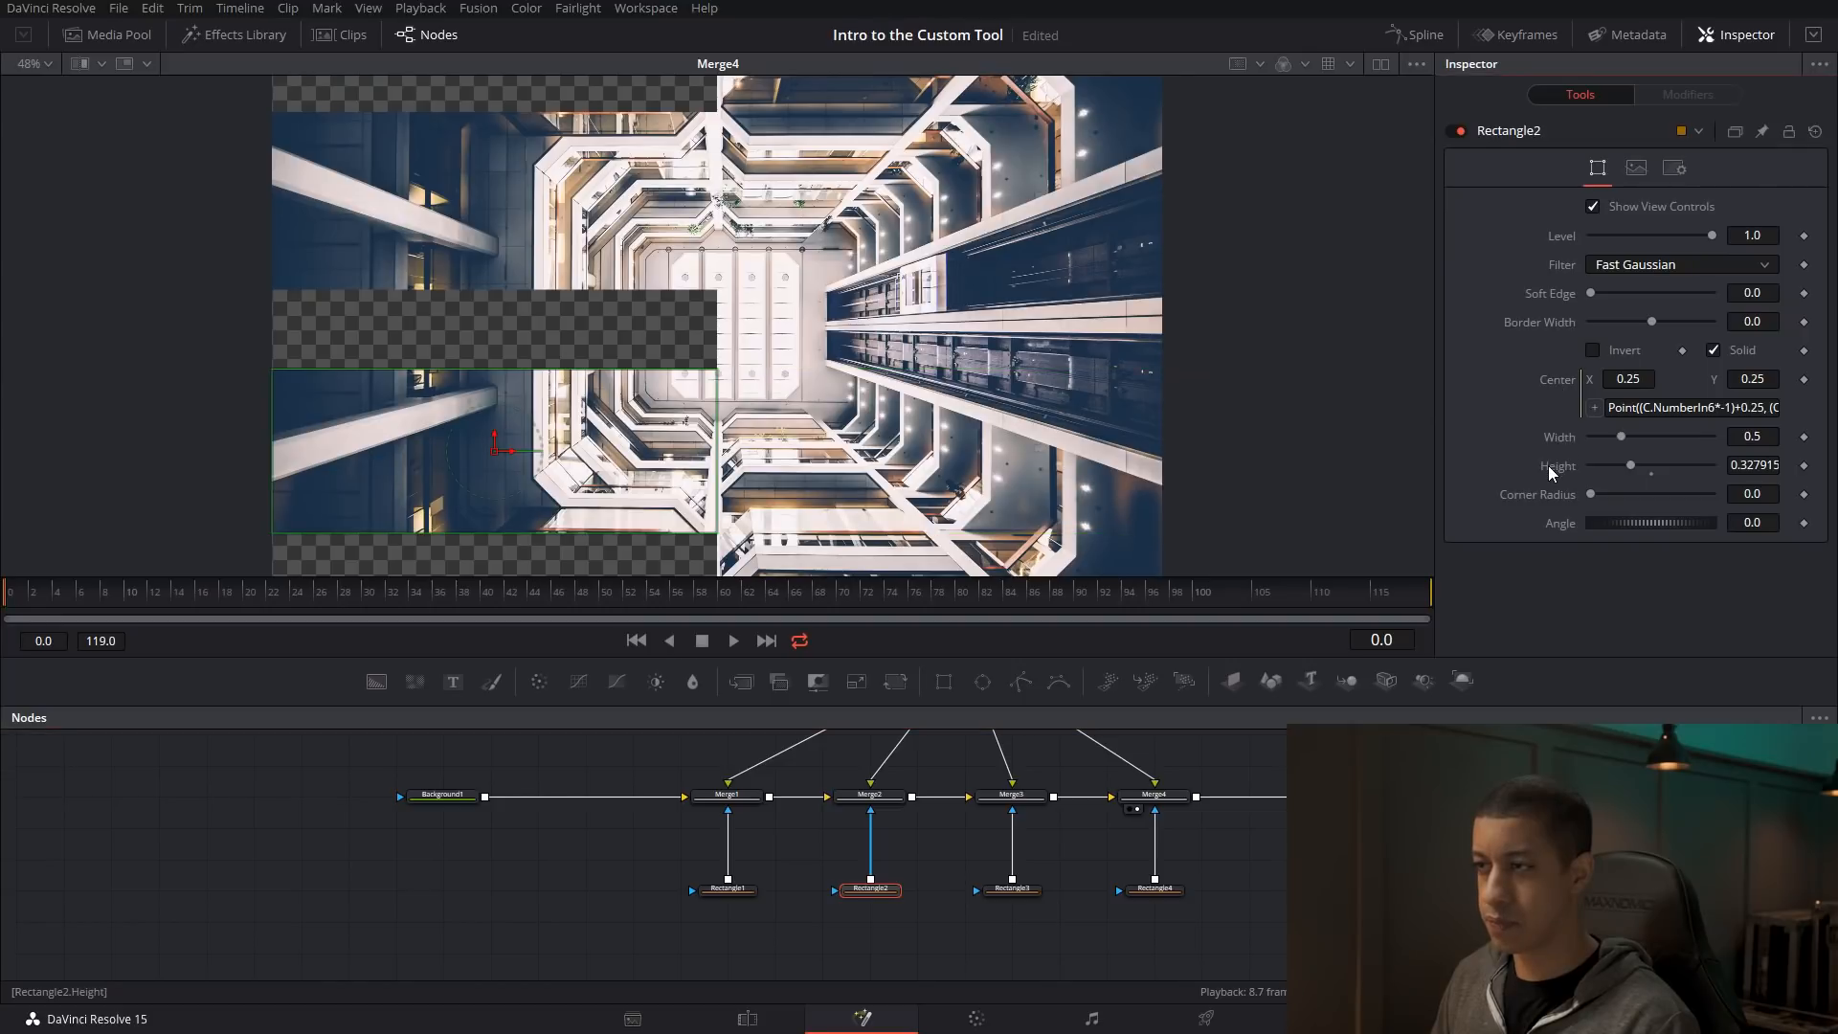
pyautogui.doubleClick(1548, 465)
pyautogui.click(711, 894)
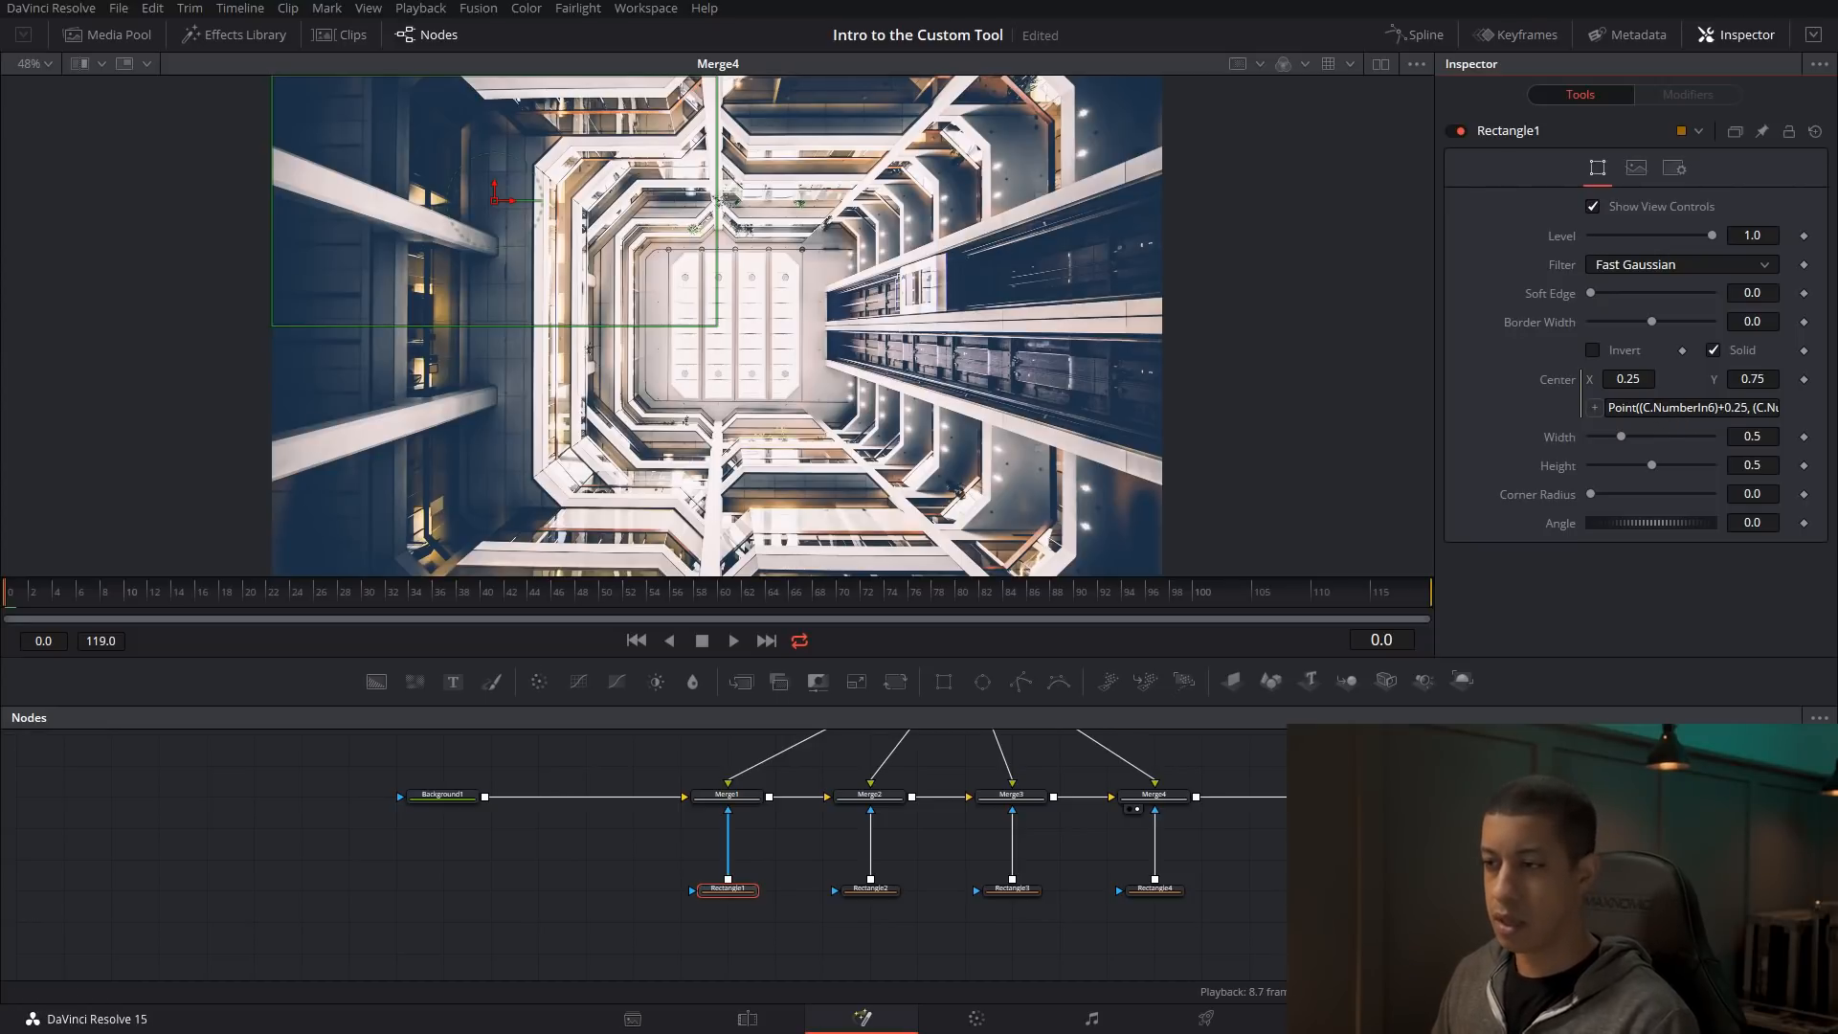
# - Add a Custom Tool node below the C node and move it to the right of MediaIn1
pyautogui.click(1283, 842)
pyautogui.moveTo(1265, 806); pyautogui.dragTo(1351, 944)
pyautogui.click(721, 812)
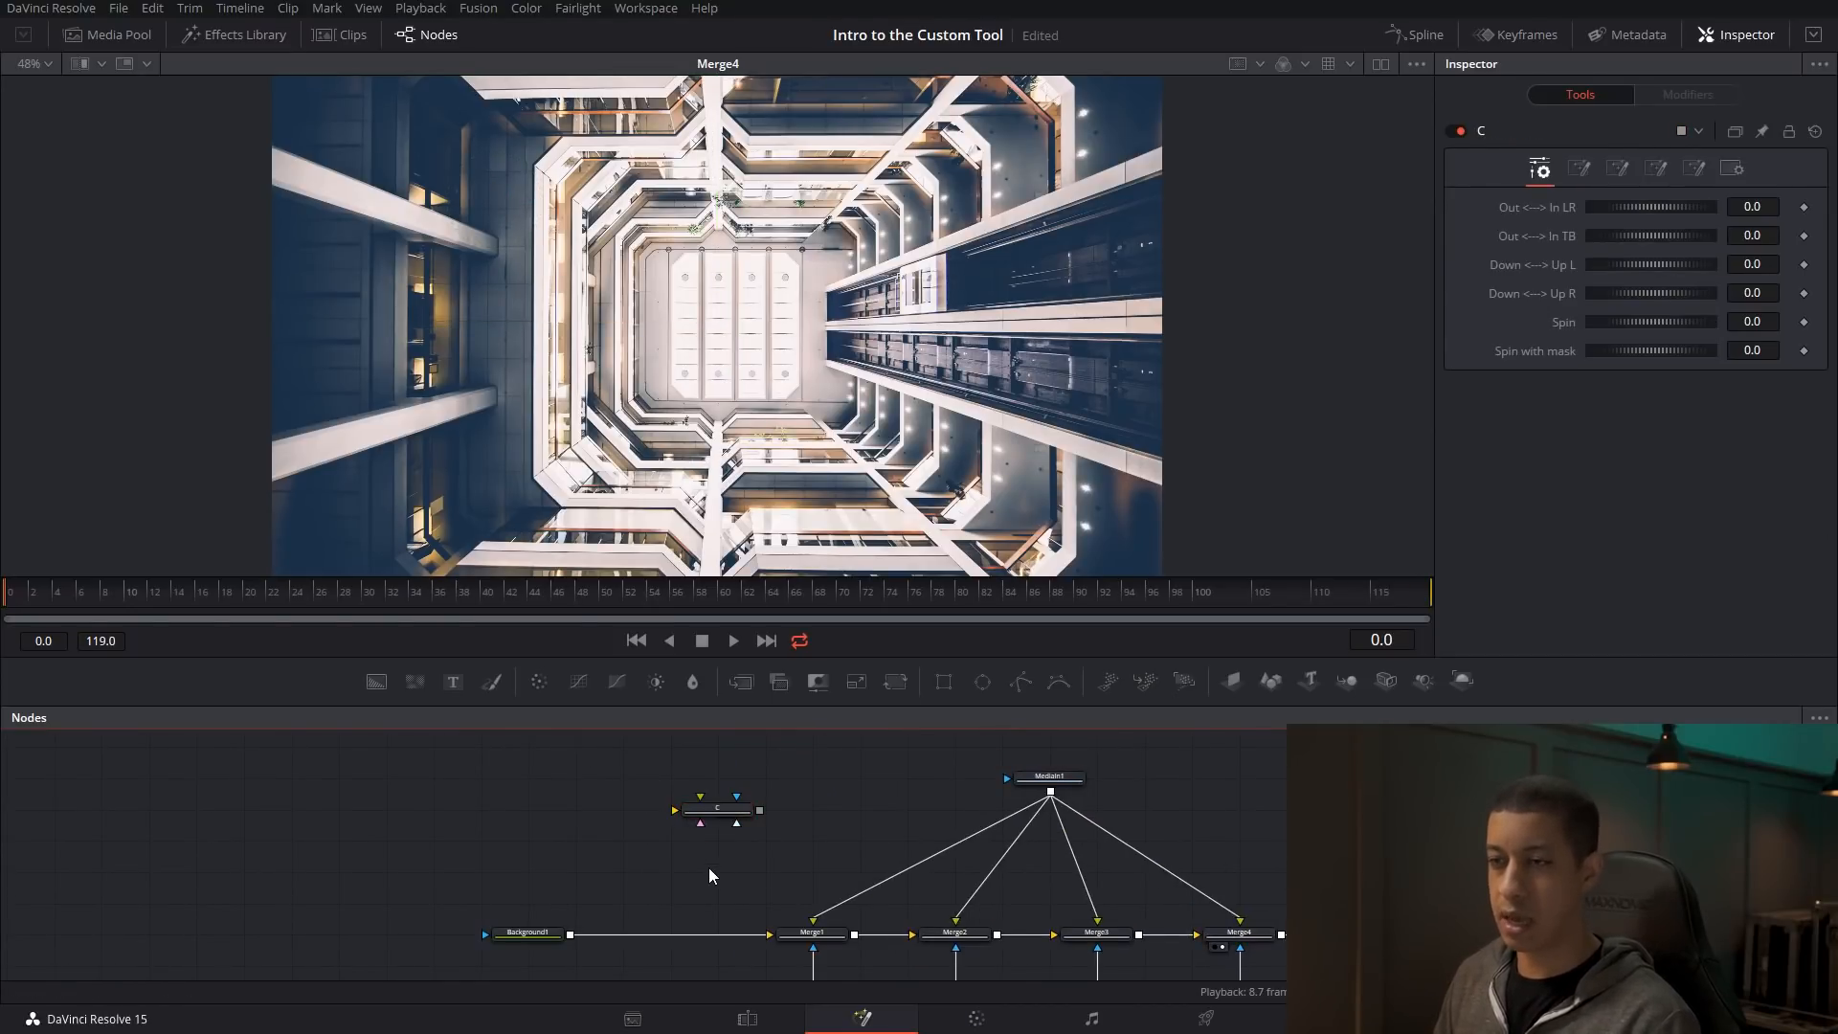
pyautogui.hotkey('shift', 'space')
pyautogui.write('mer')
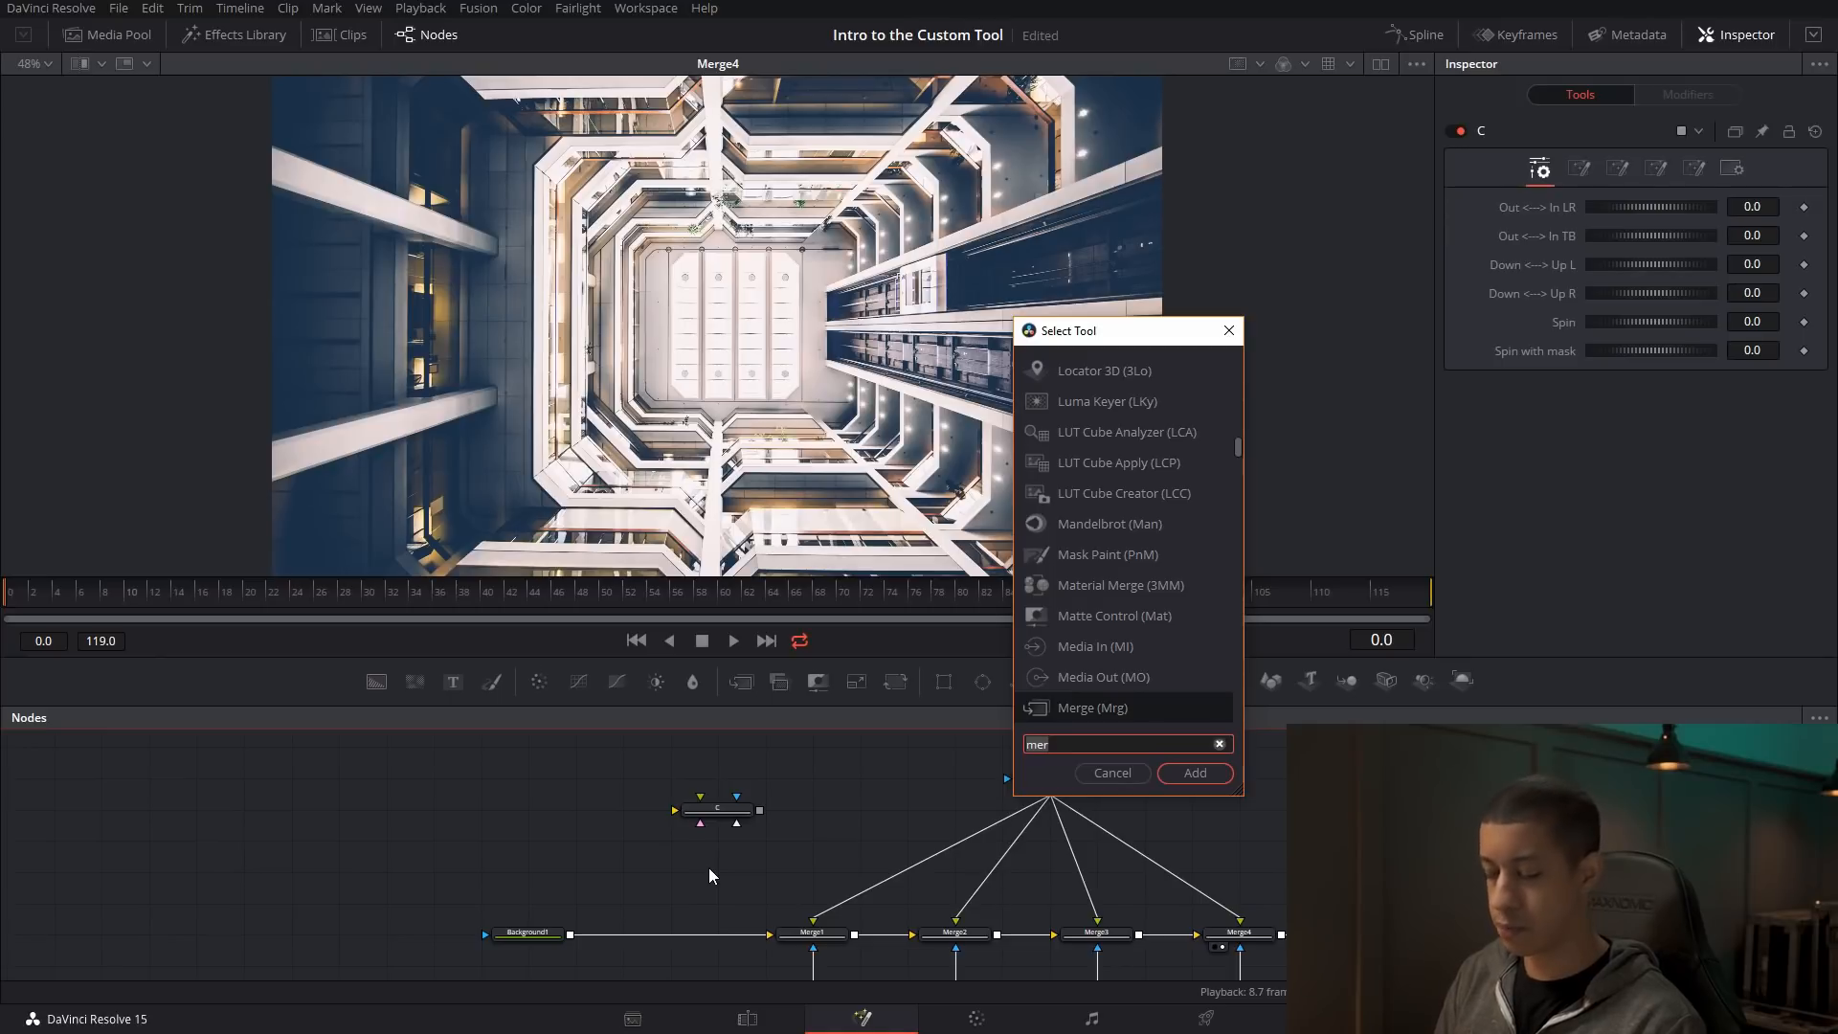
pyautogui.press('BackSpace')
pyautogui.press('BackSpace')
pyautogui.press('BackSpace')
pyautogui.write('cus')
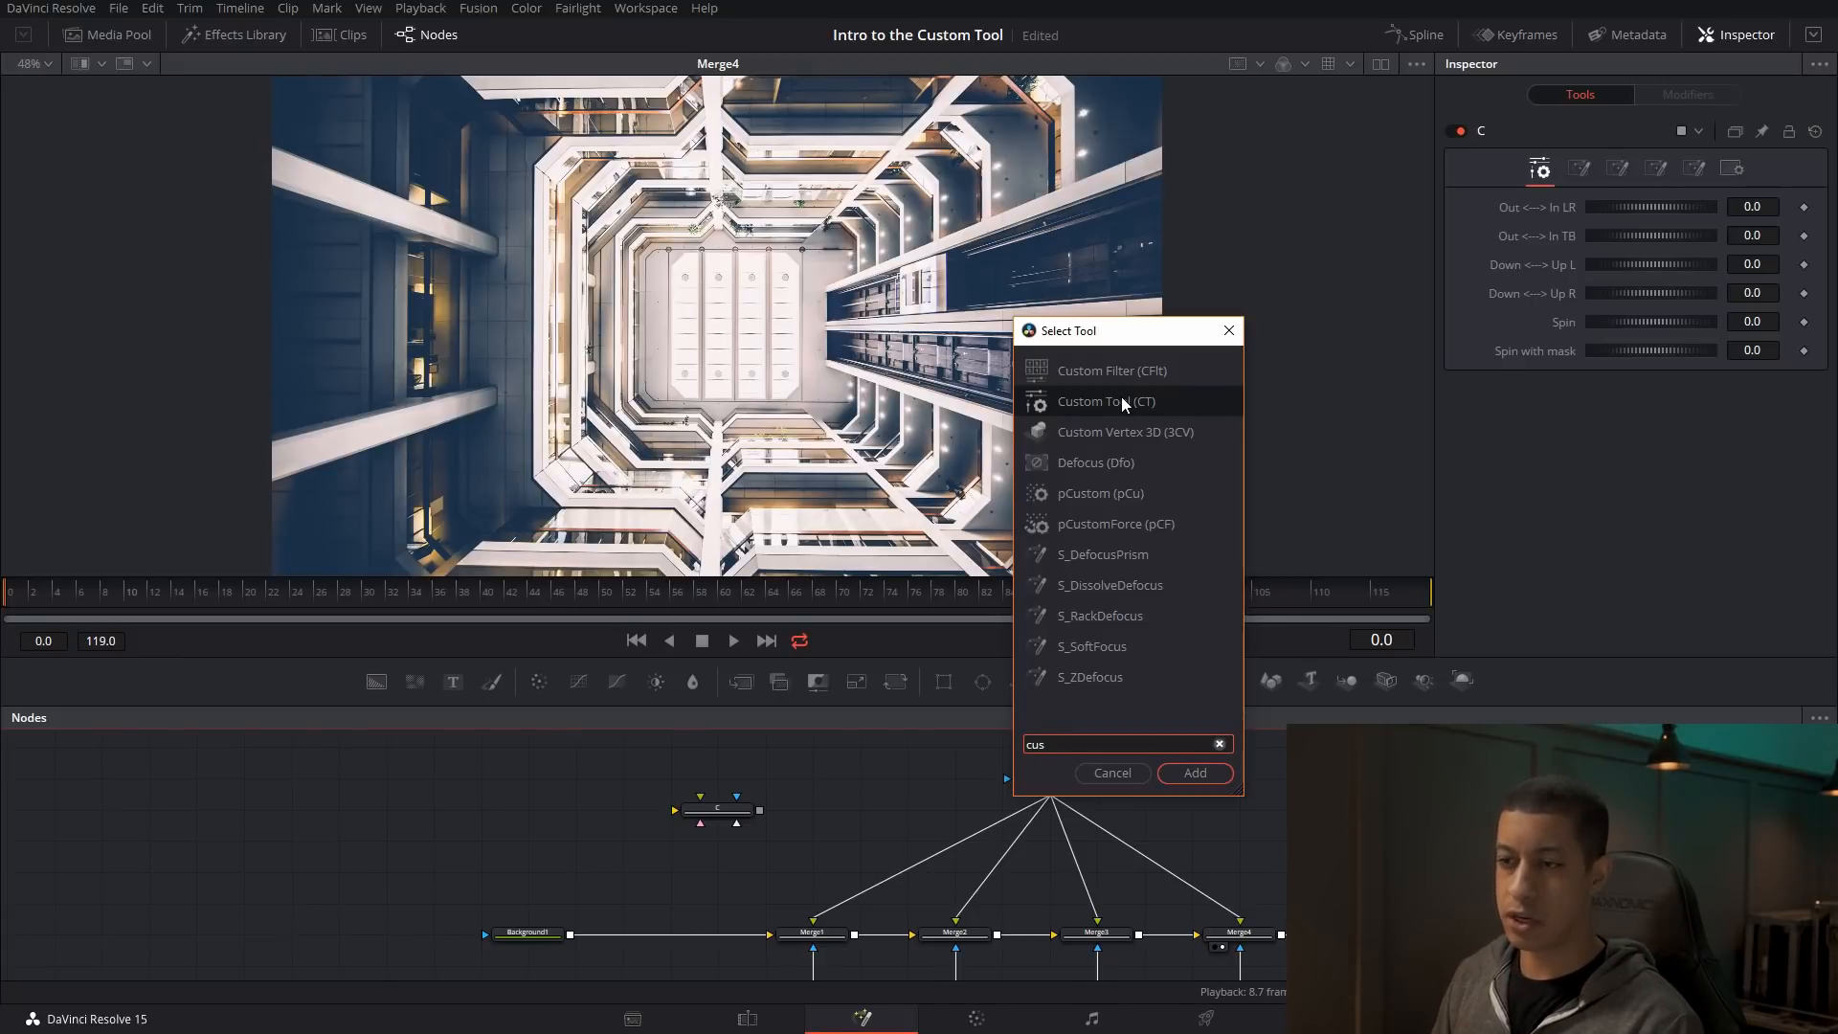
pyautogui.click(1158, 401)
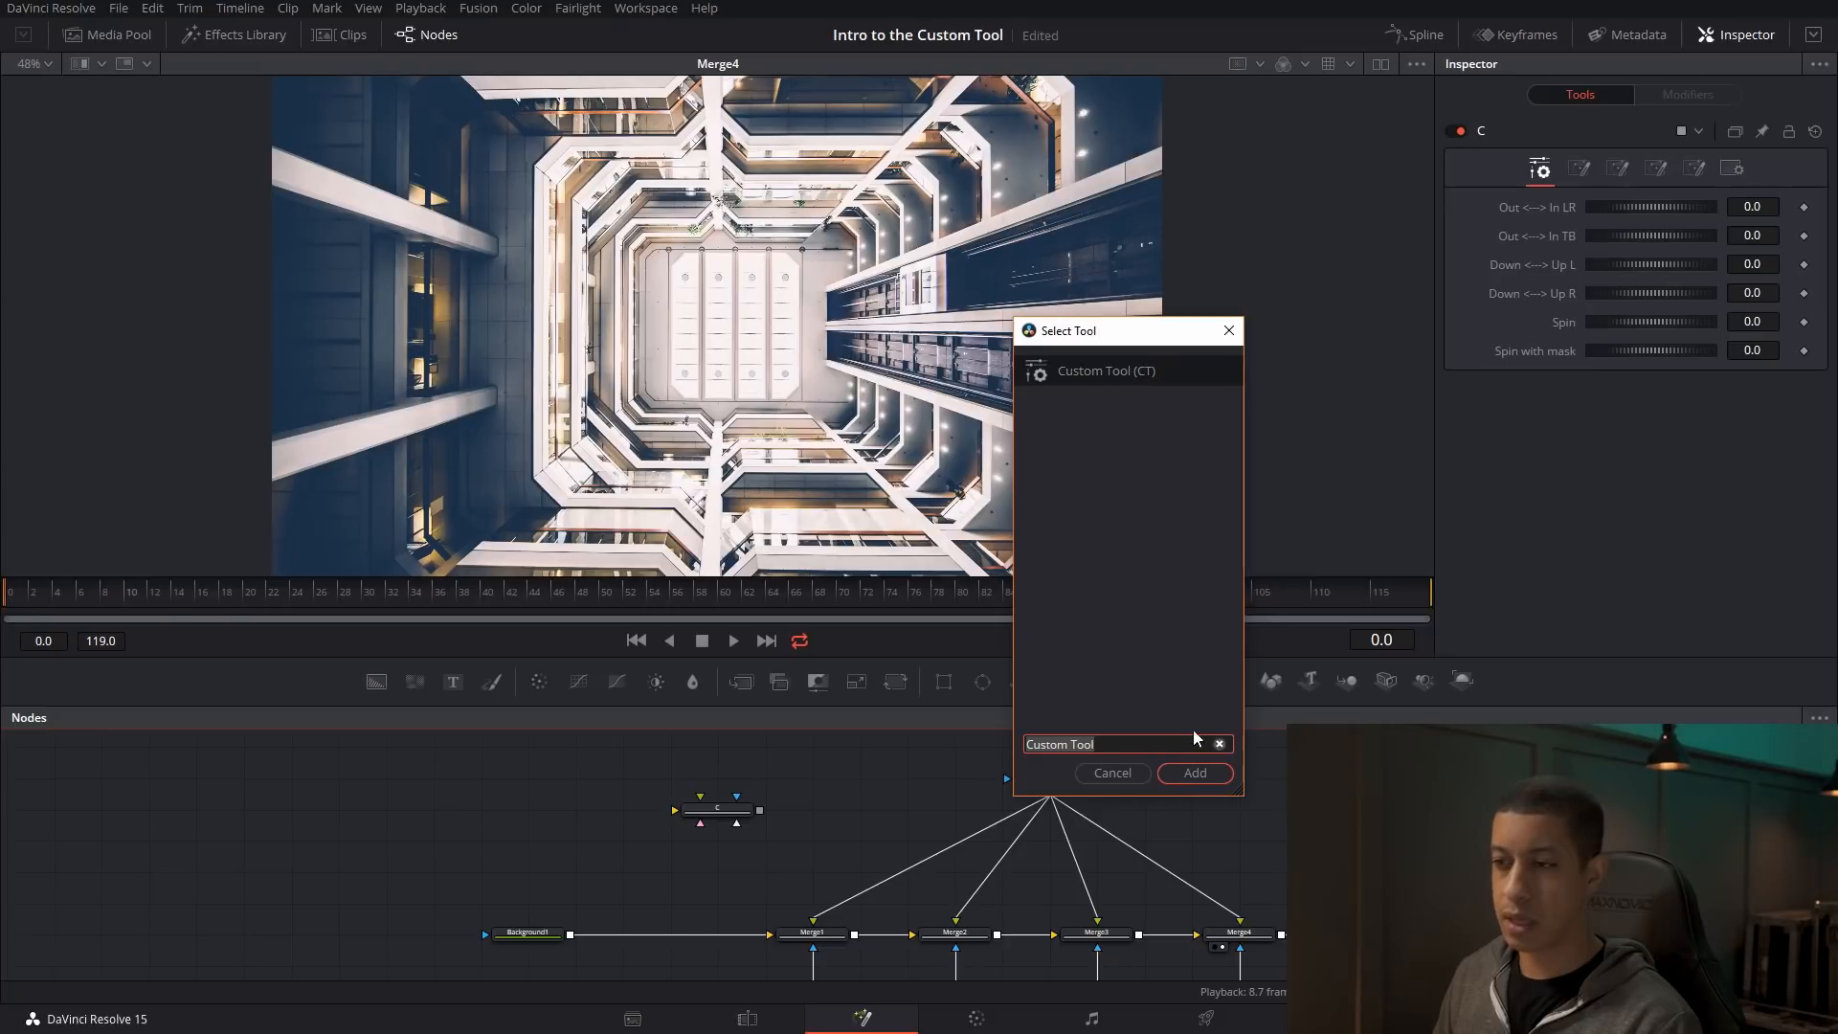
pyautogui.click(1208, 774)
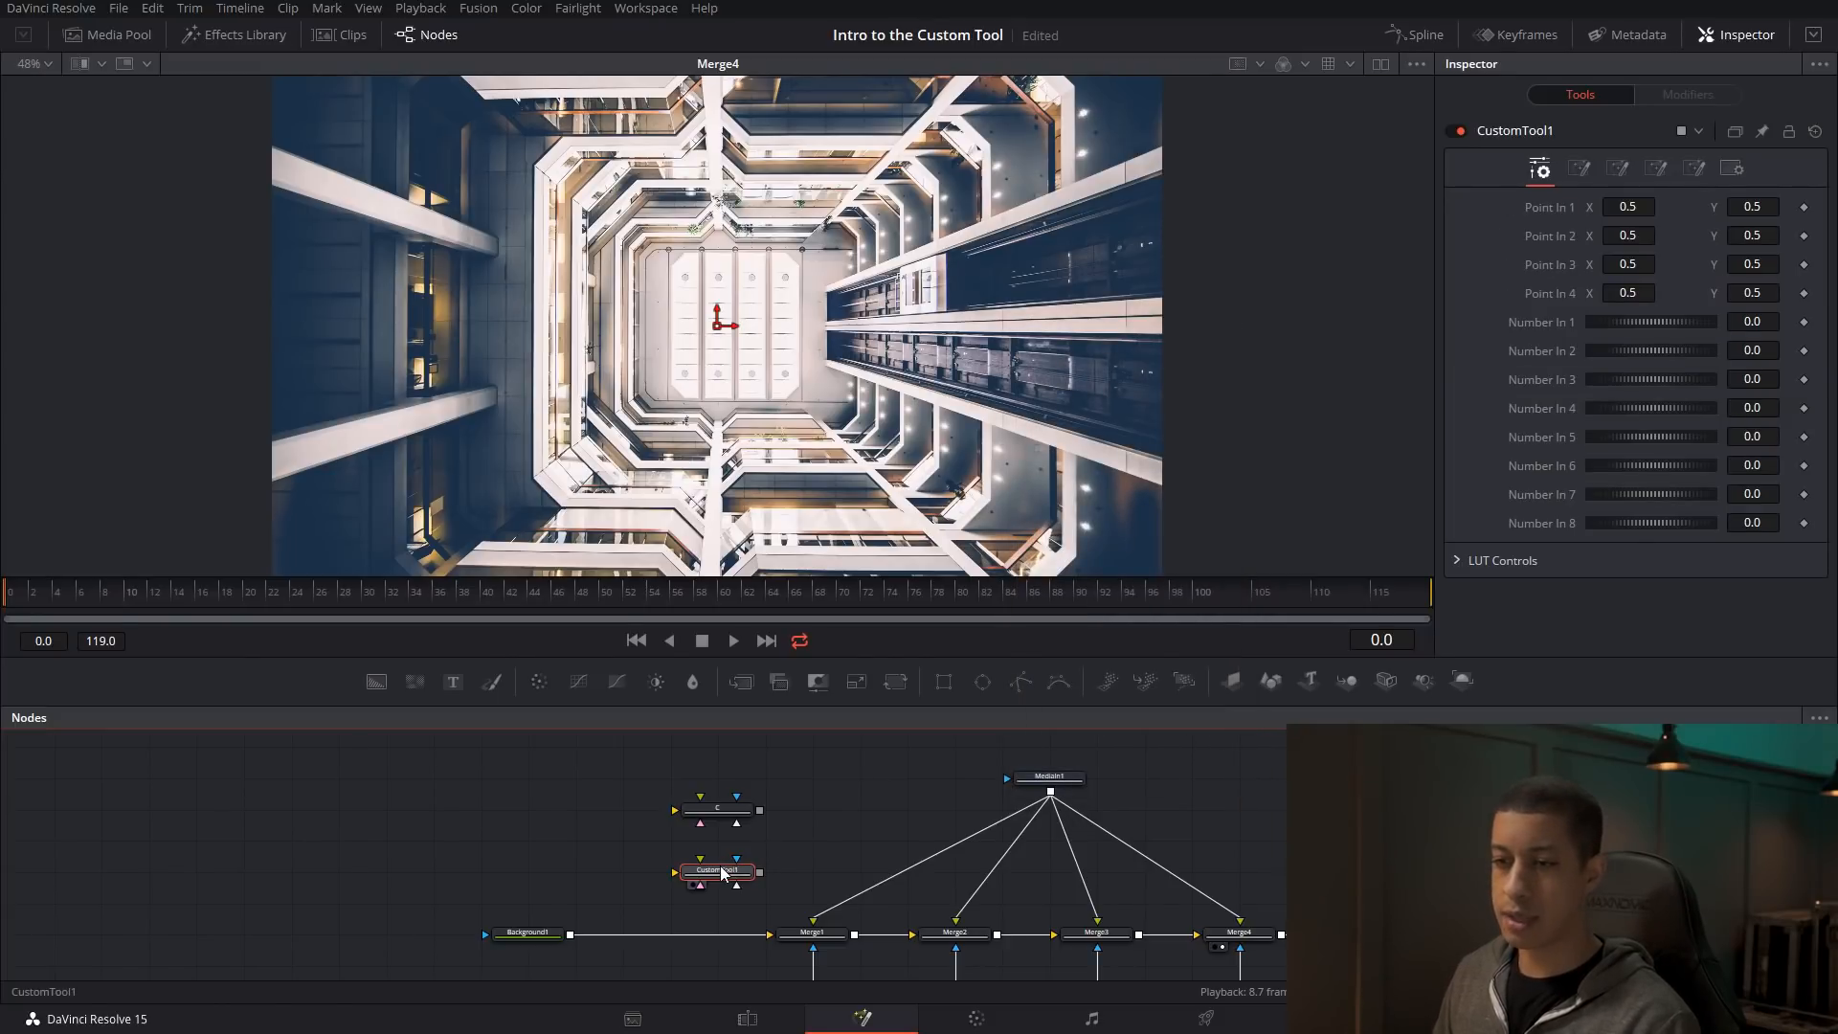
pyautogui.moveTo(720, 870); pyautogui.dragTo(1338, 799)
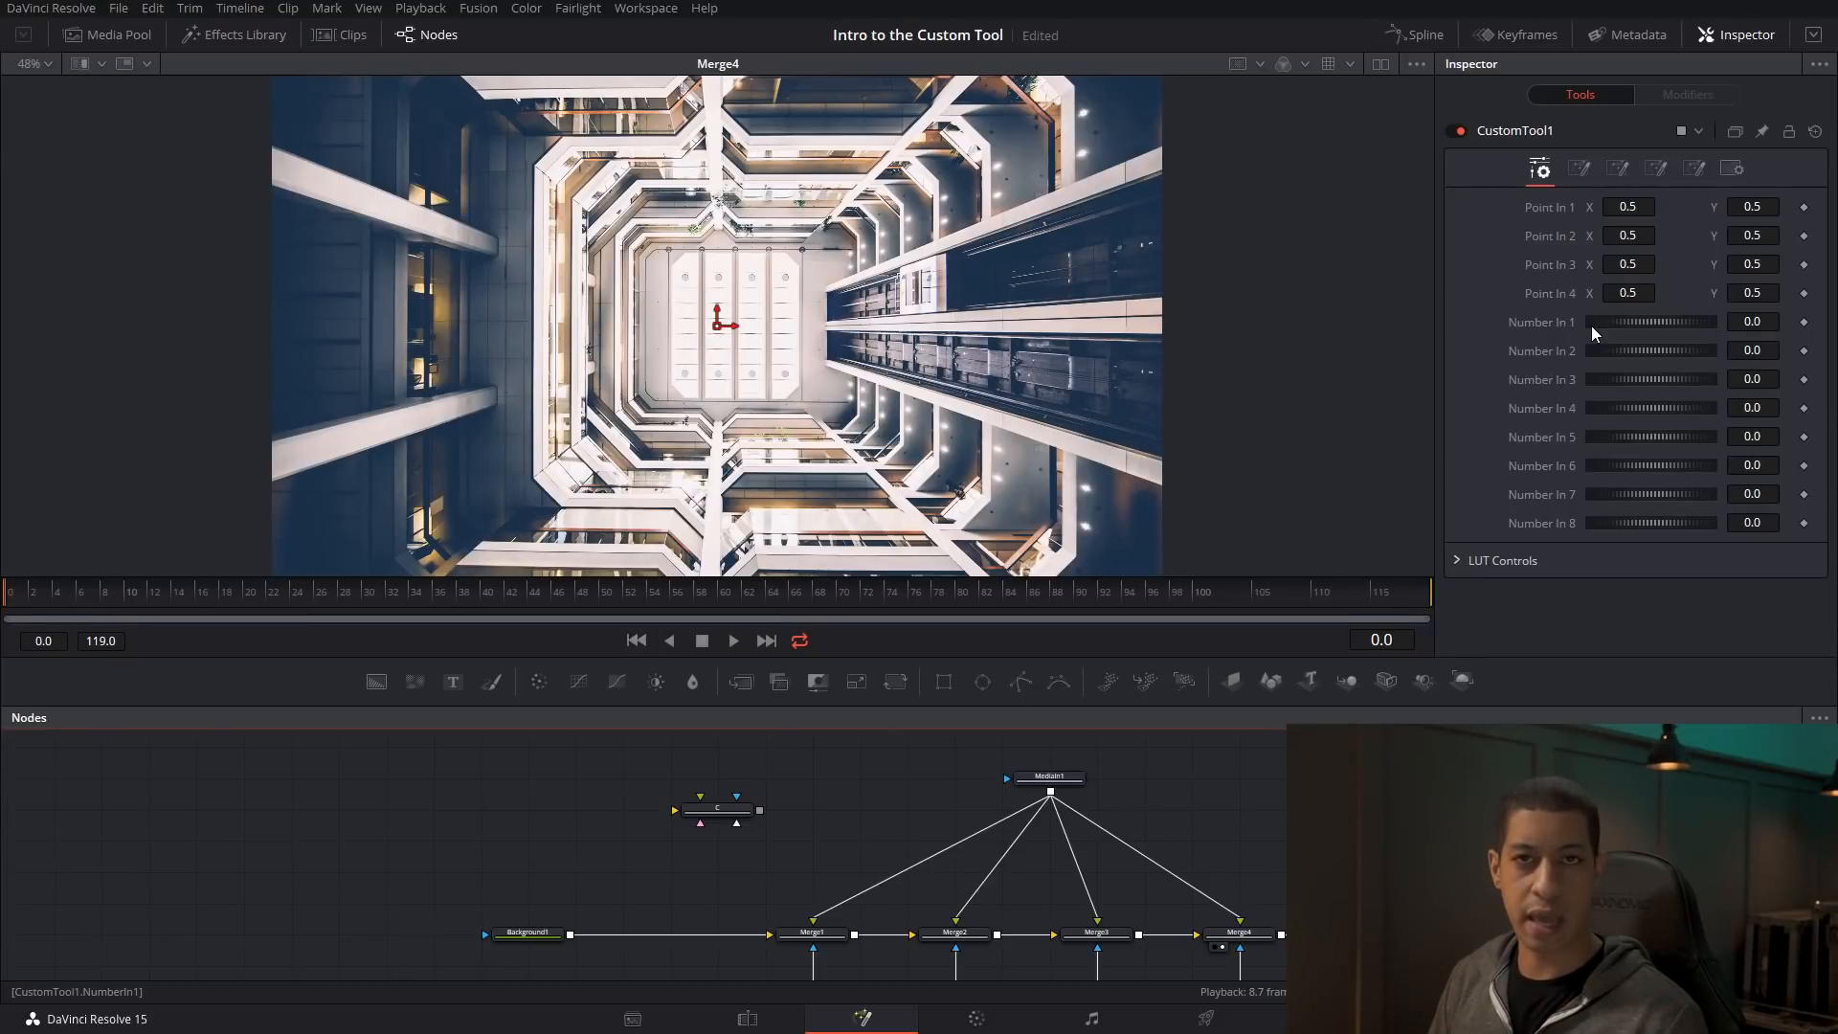
# - Test Number In 1 to 4 on the new Custom Tool at about 0.717, 0.333, 0.246 and 0.109, resetting each to 0.0
pyautogui.moveTo(1592, 326); pyautogui.dragTo(1655, 397)
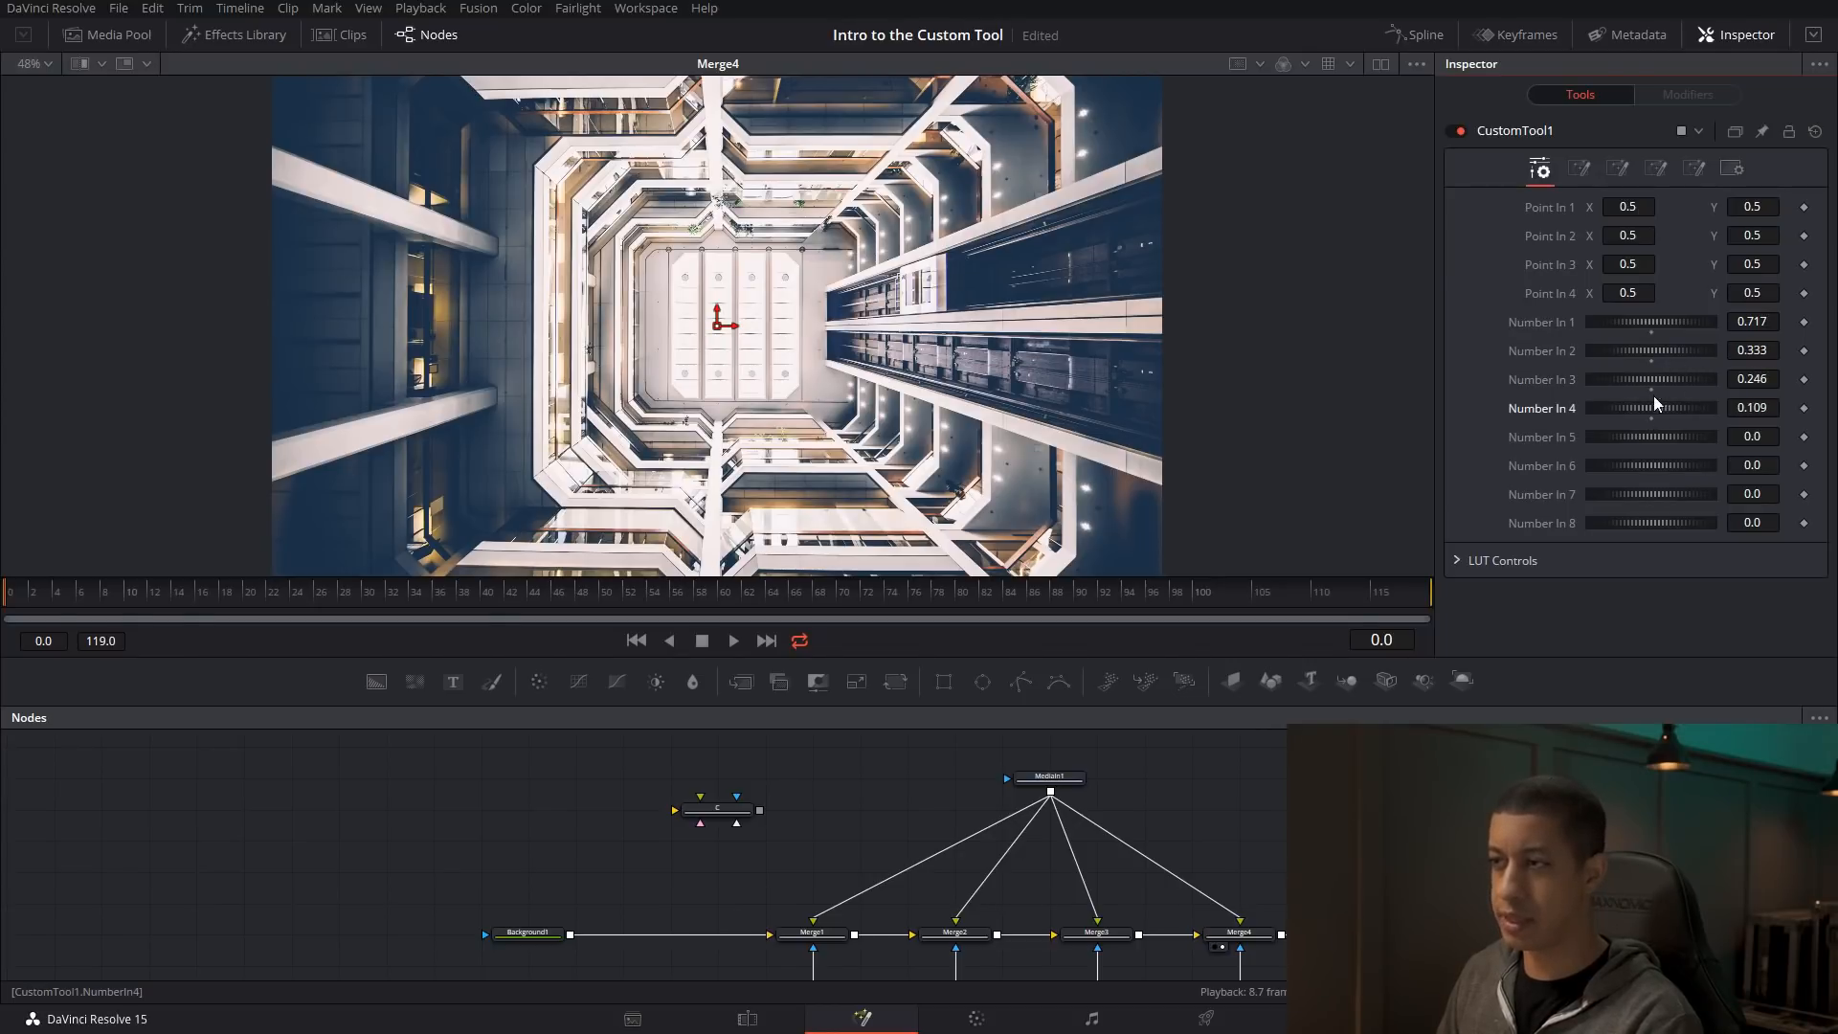
pyautogui.click(732, 811)
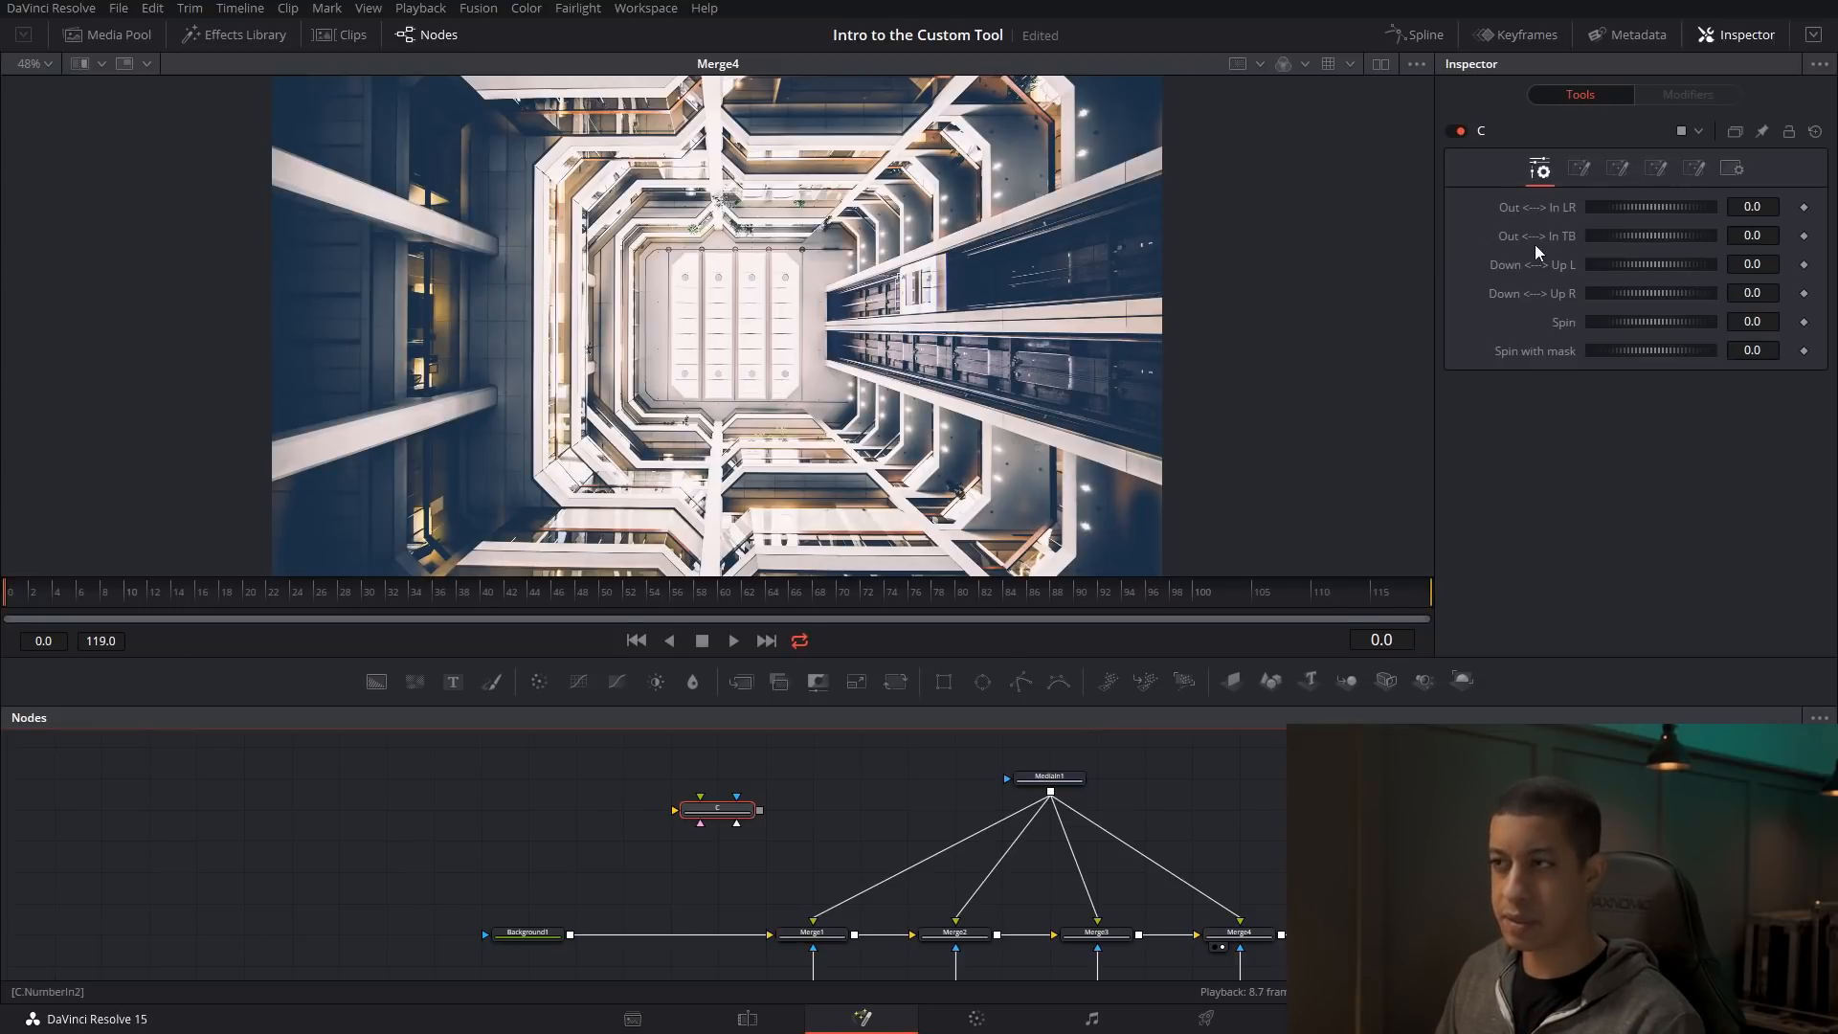
pyautogui.click(1381, 933)
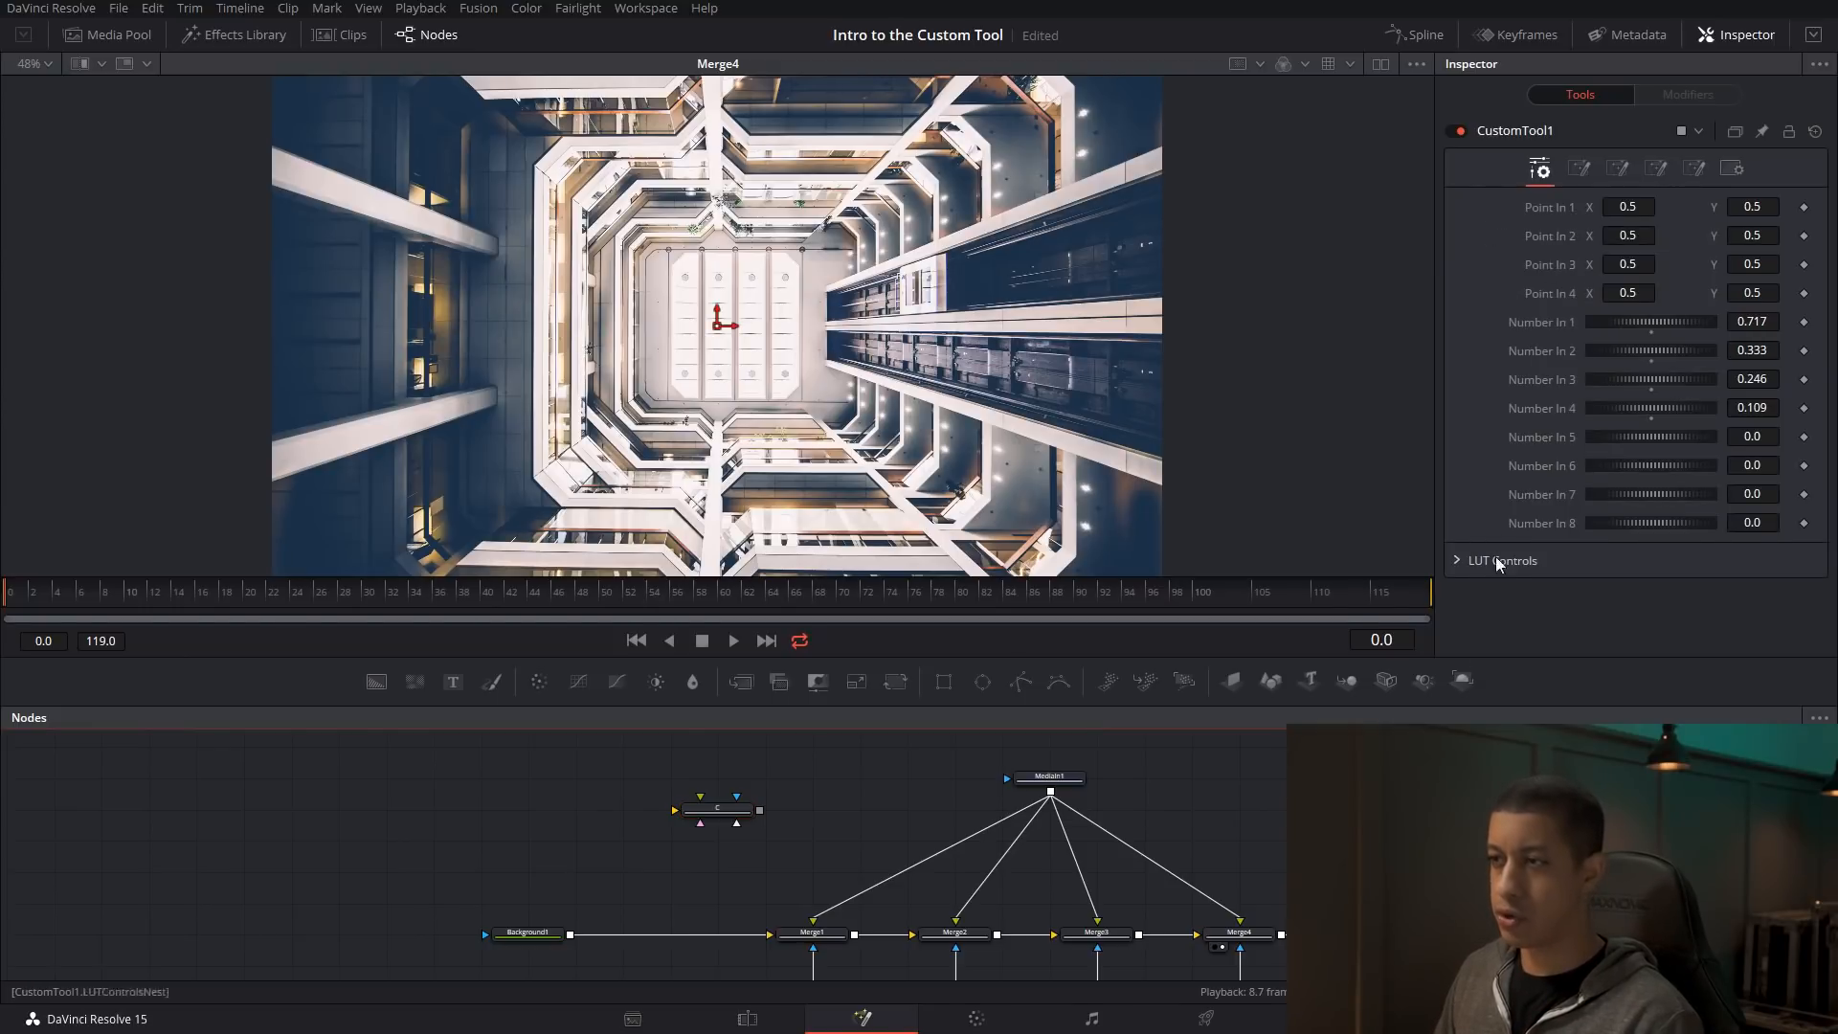
pyautogui.click(1652, 418)
pyautogui.click(1653, 390)
pyautogui.click(1652, 362)
pyautogui.click(1652, 333)
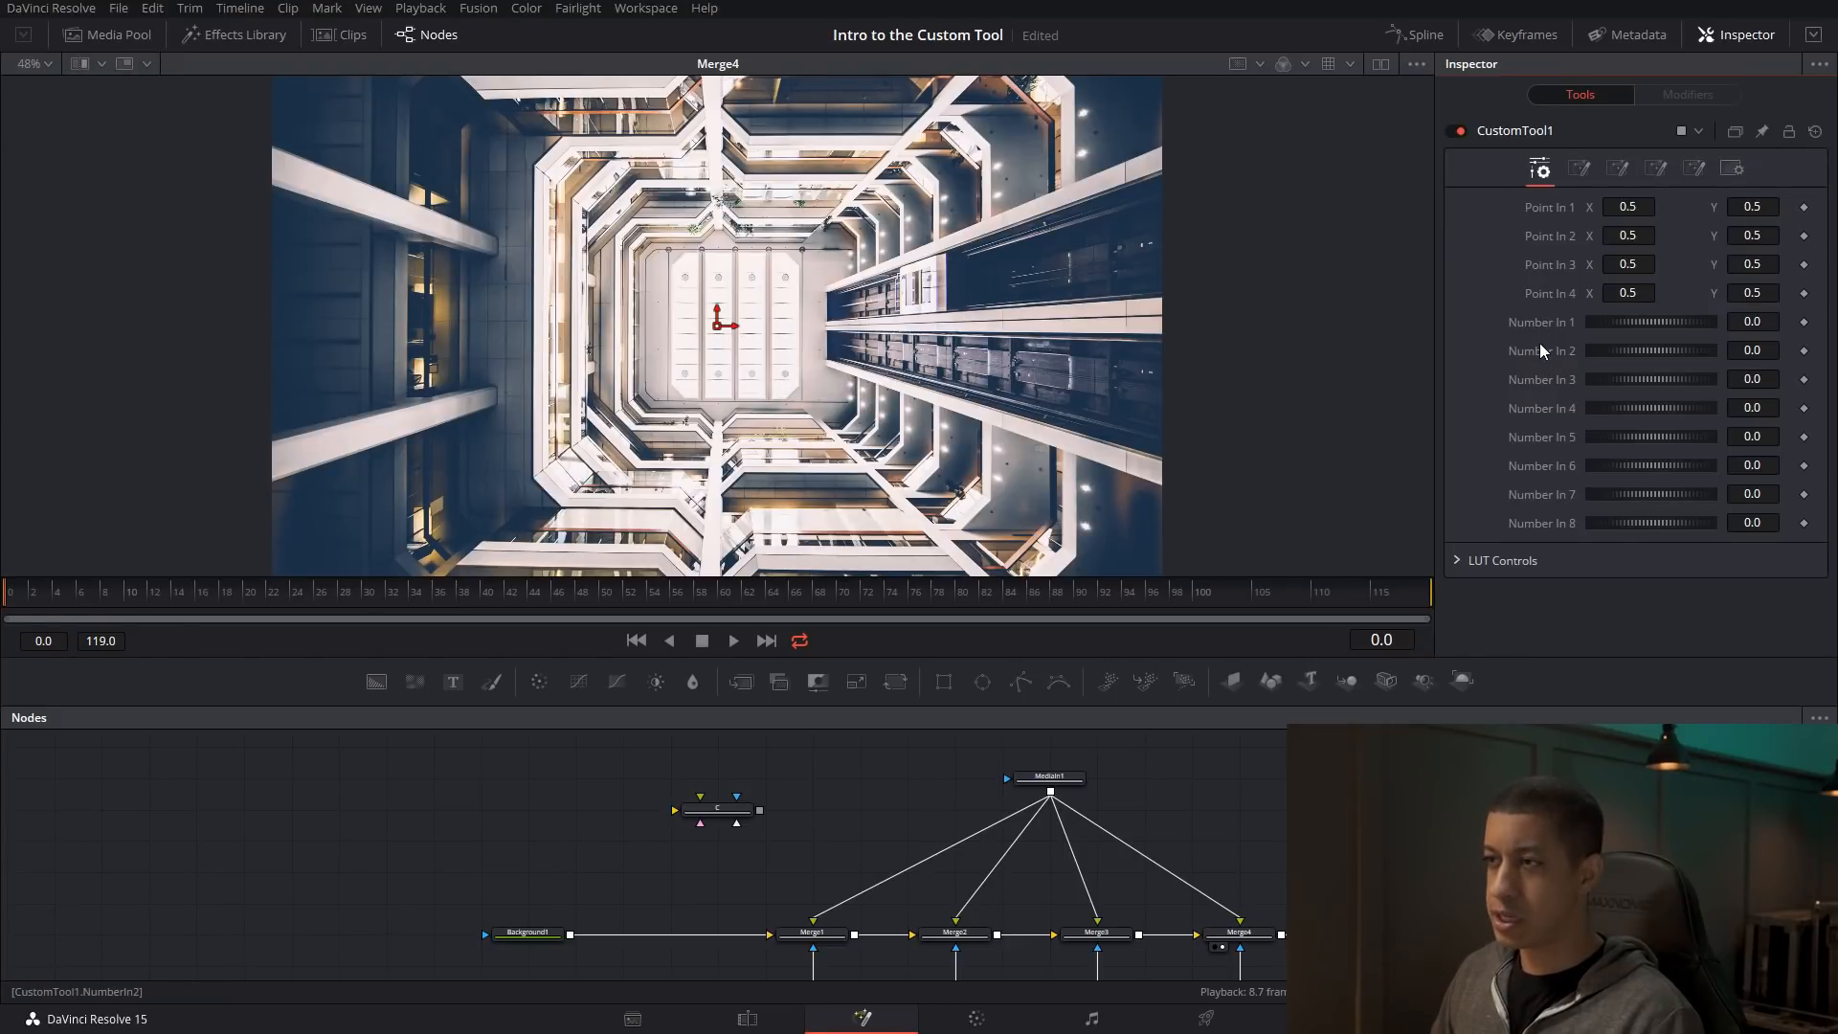
# - Rename the new Custom Tool's Number In 1 control as A in its configuration and check the name among its controls
pyautogui.click(1697, 169)
pyautogui.click(1656, 168)
pyautogui.click(1694, 168)
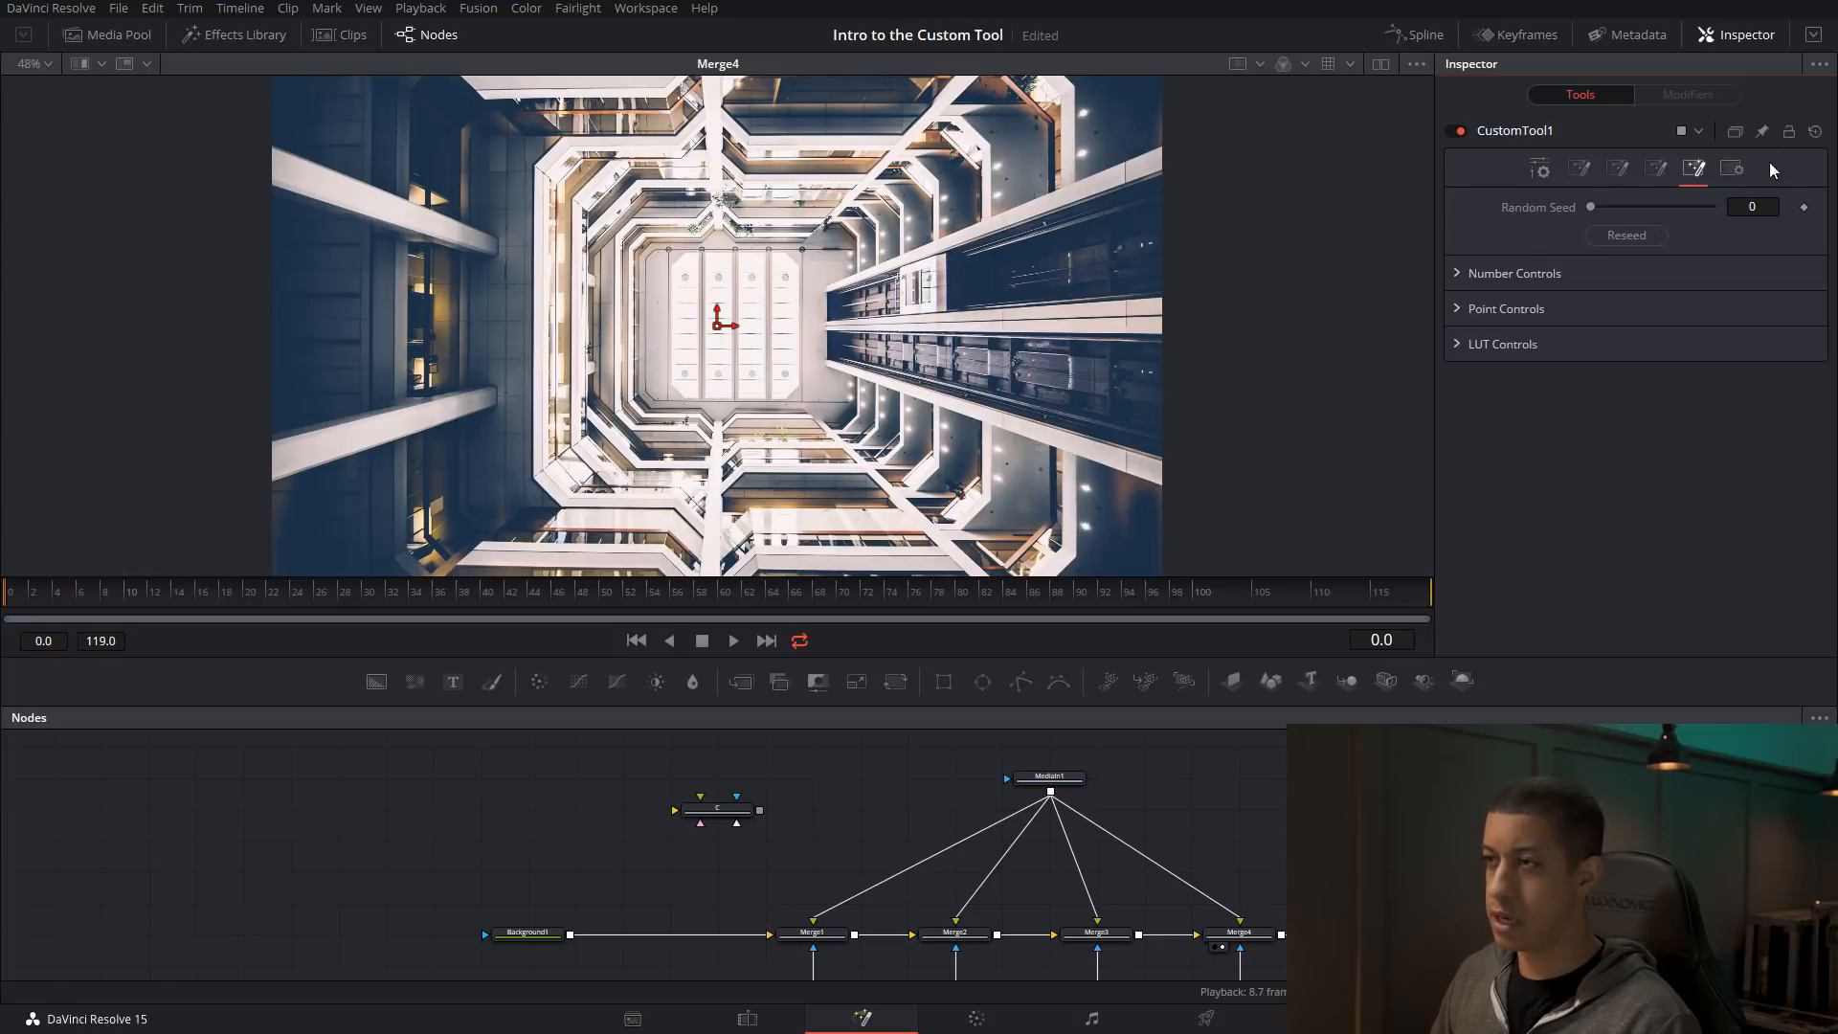
pyautogui.click(1459, 276)
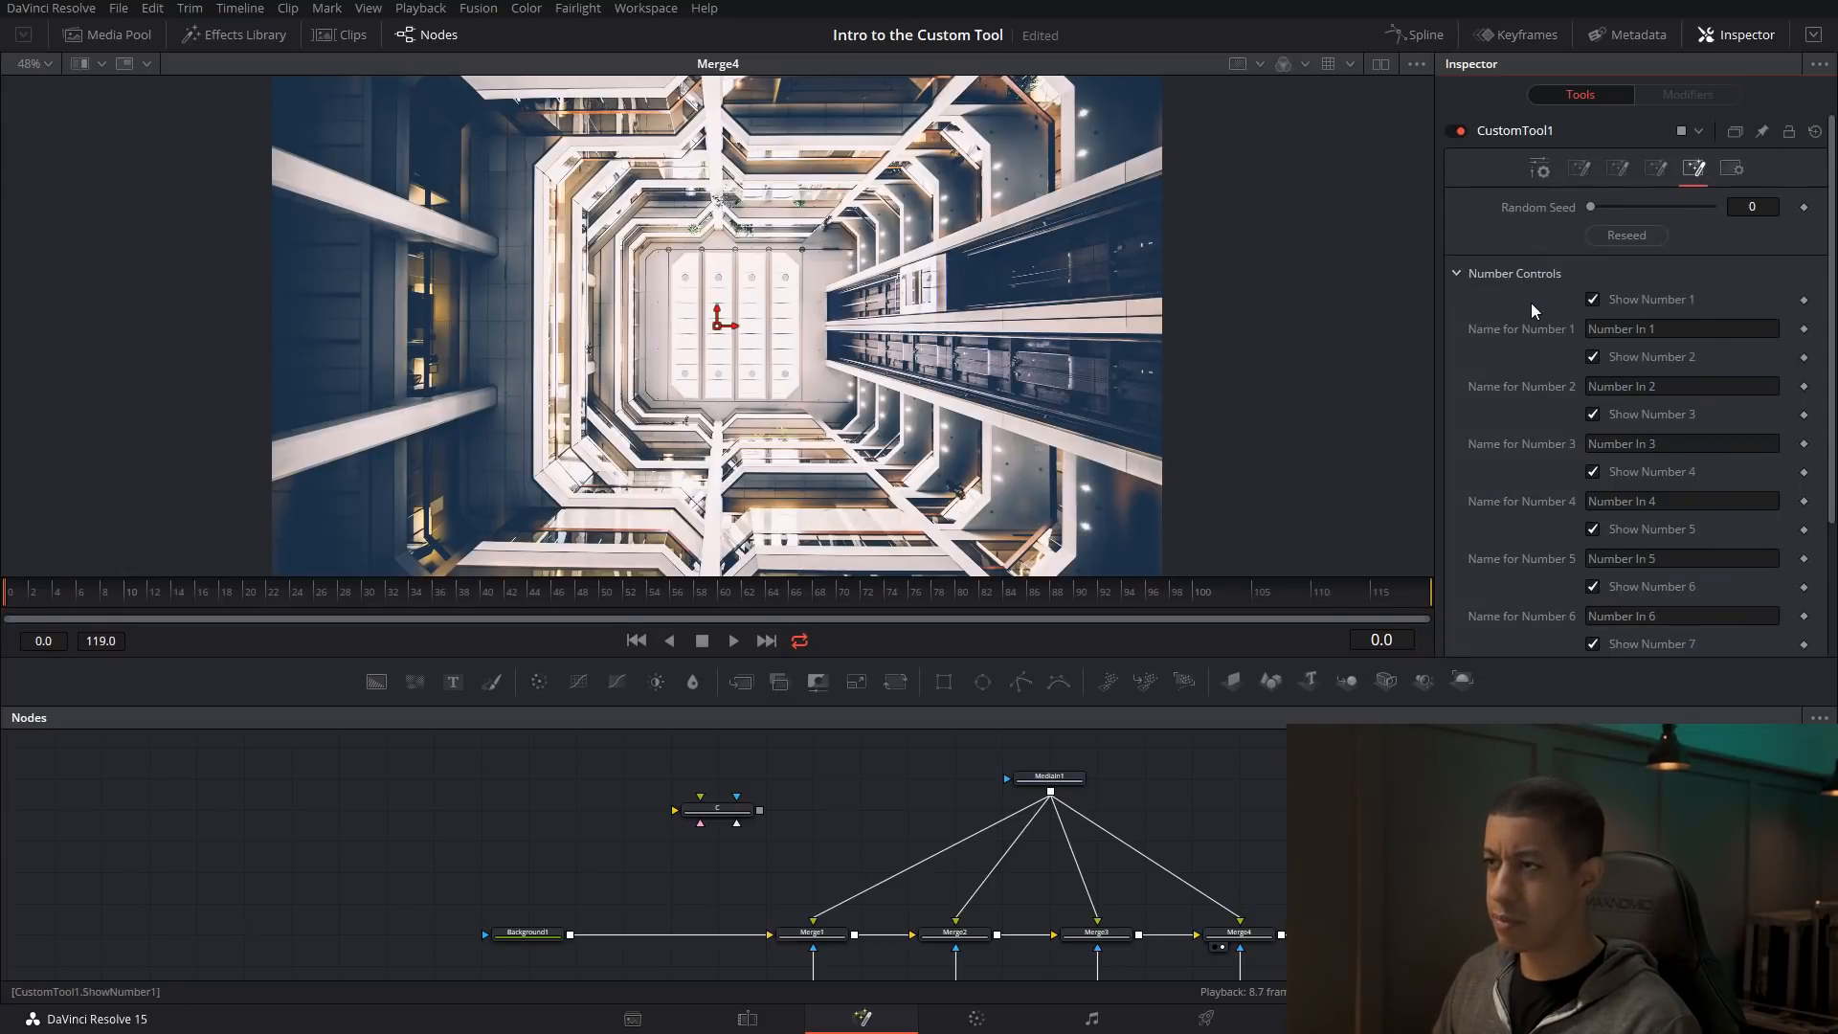
pyautogui.moveTo(1674, 329); pyautogui.dragTo(1531, 323)
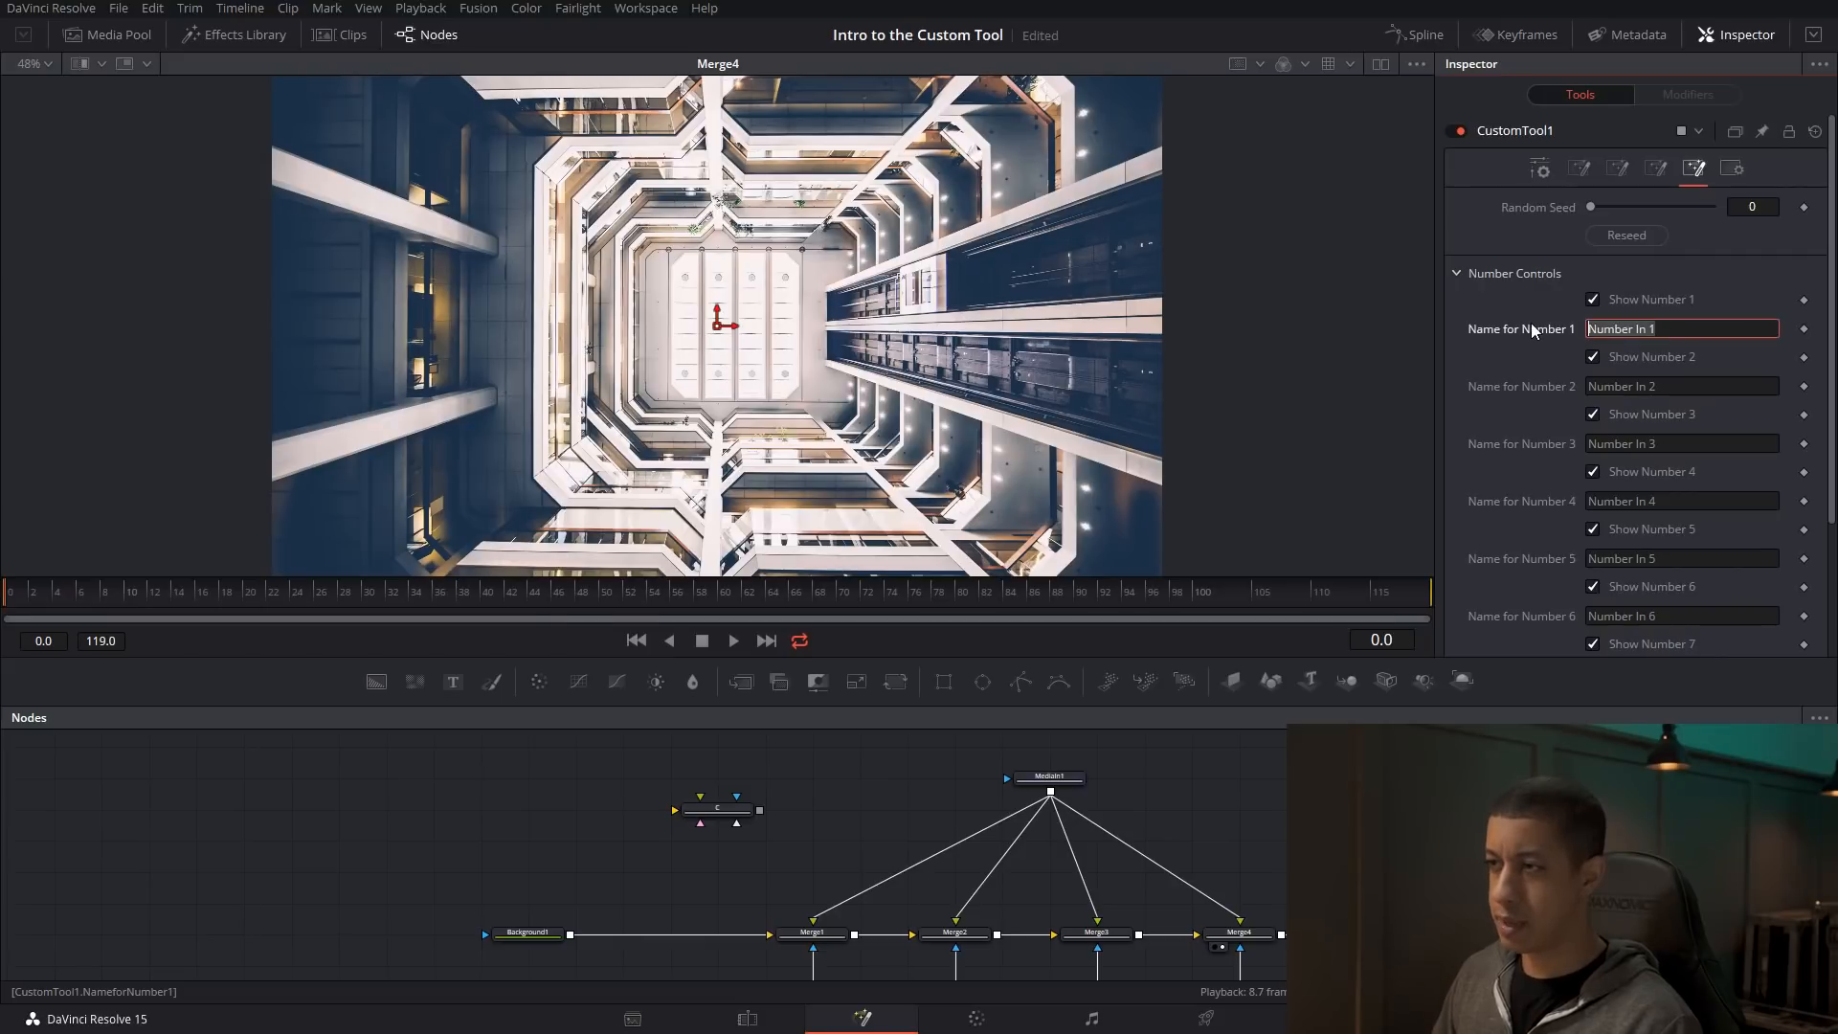
pyautogui.write('A')
pyautogui.press('Return')
pyautogui.click(1540, 169)
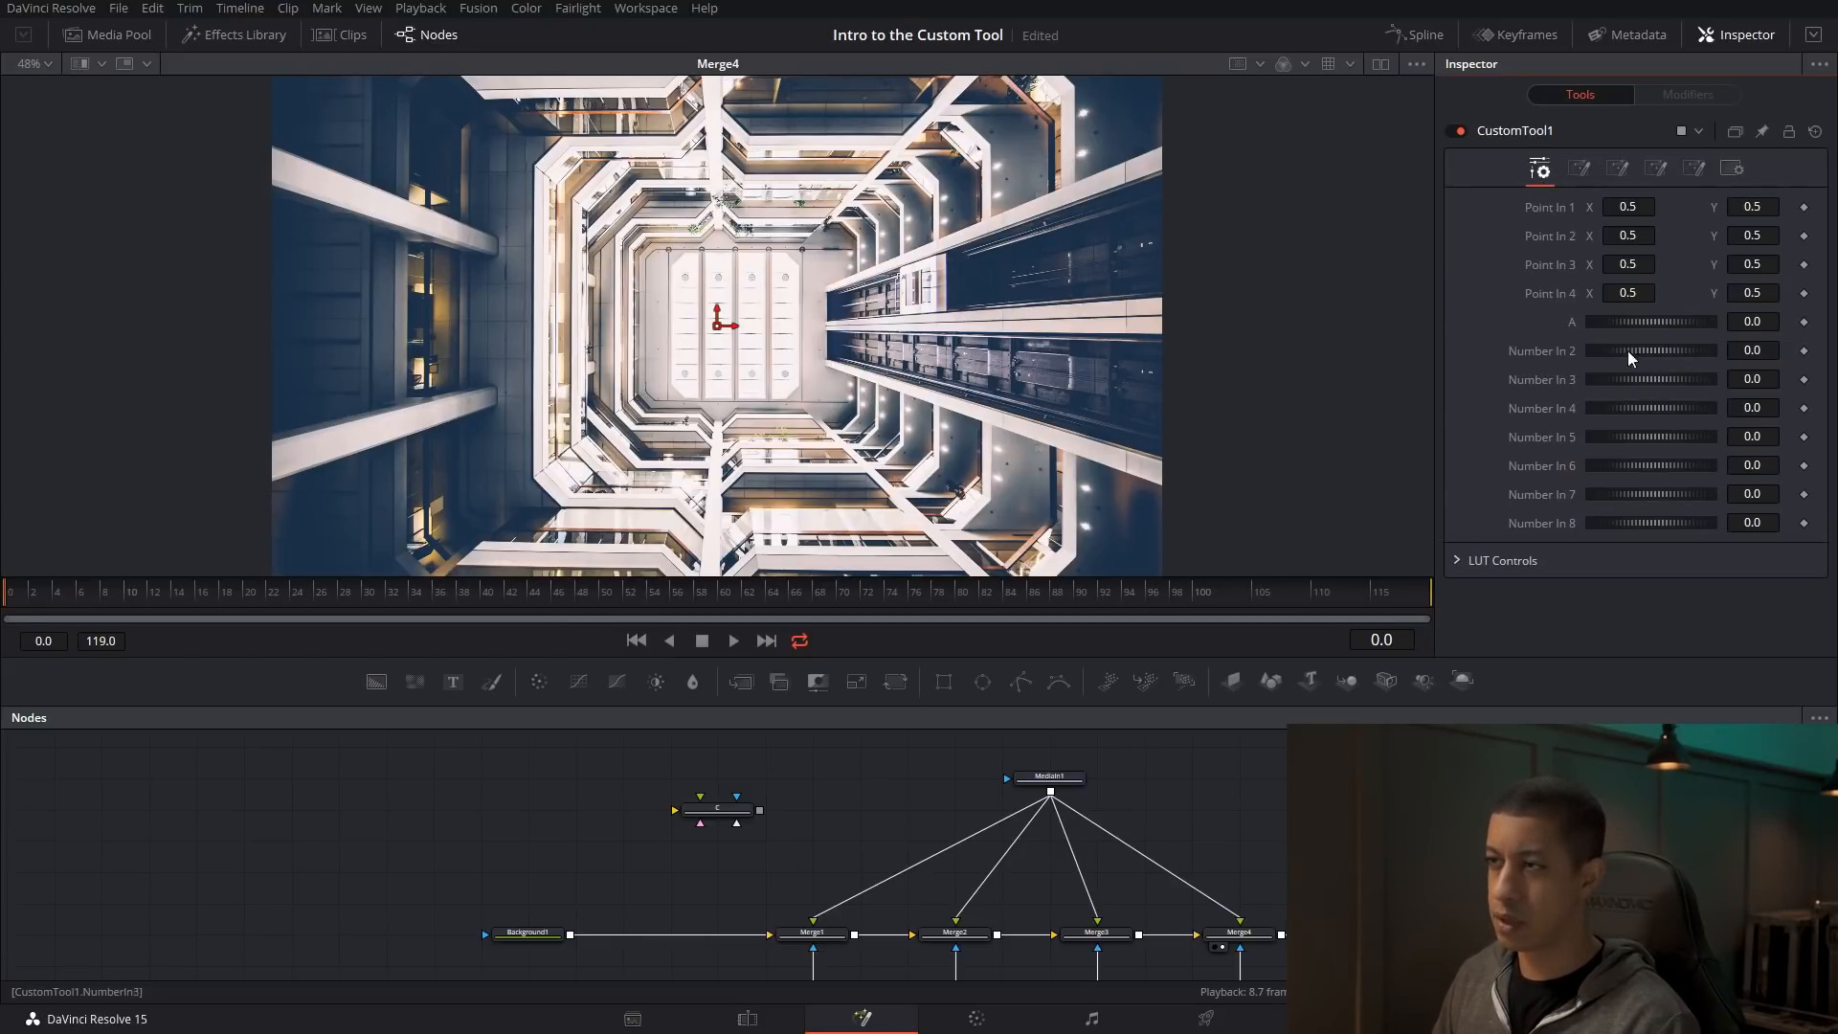
# - Hide all four point controls and all four LUT controls of the new Custom Tool
pyautogui.click(1694, 169)
pyautogui.scroll(-5, 1596, 416)
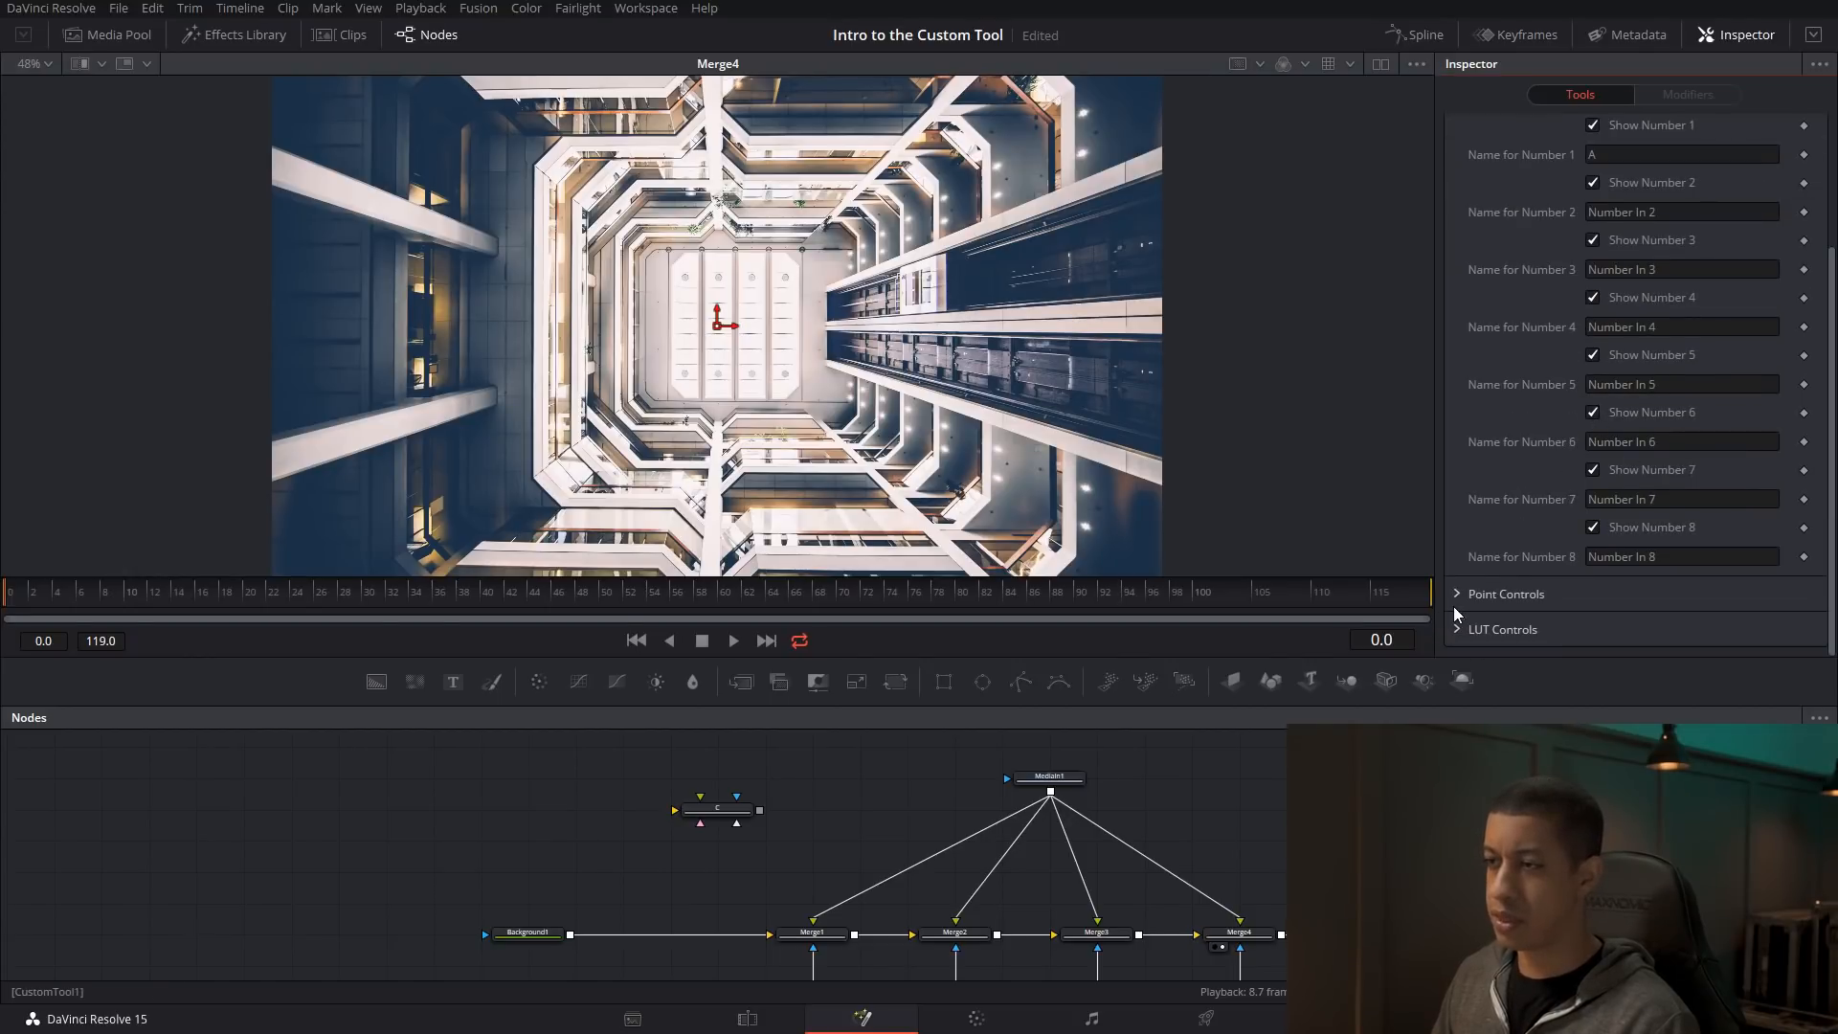
pyautogui.scroll(-2, 1542, 536)
pyautogui.click(1593, 506)
pyautogui.click(1593, 448)
pyautogui.click(1593, 391)
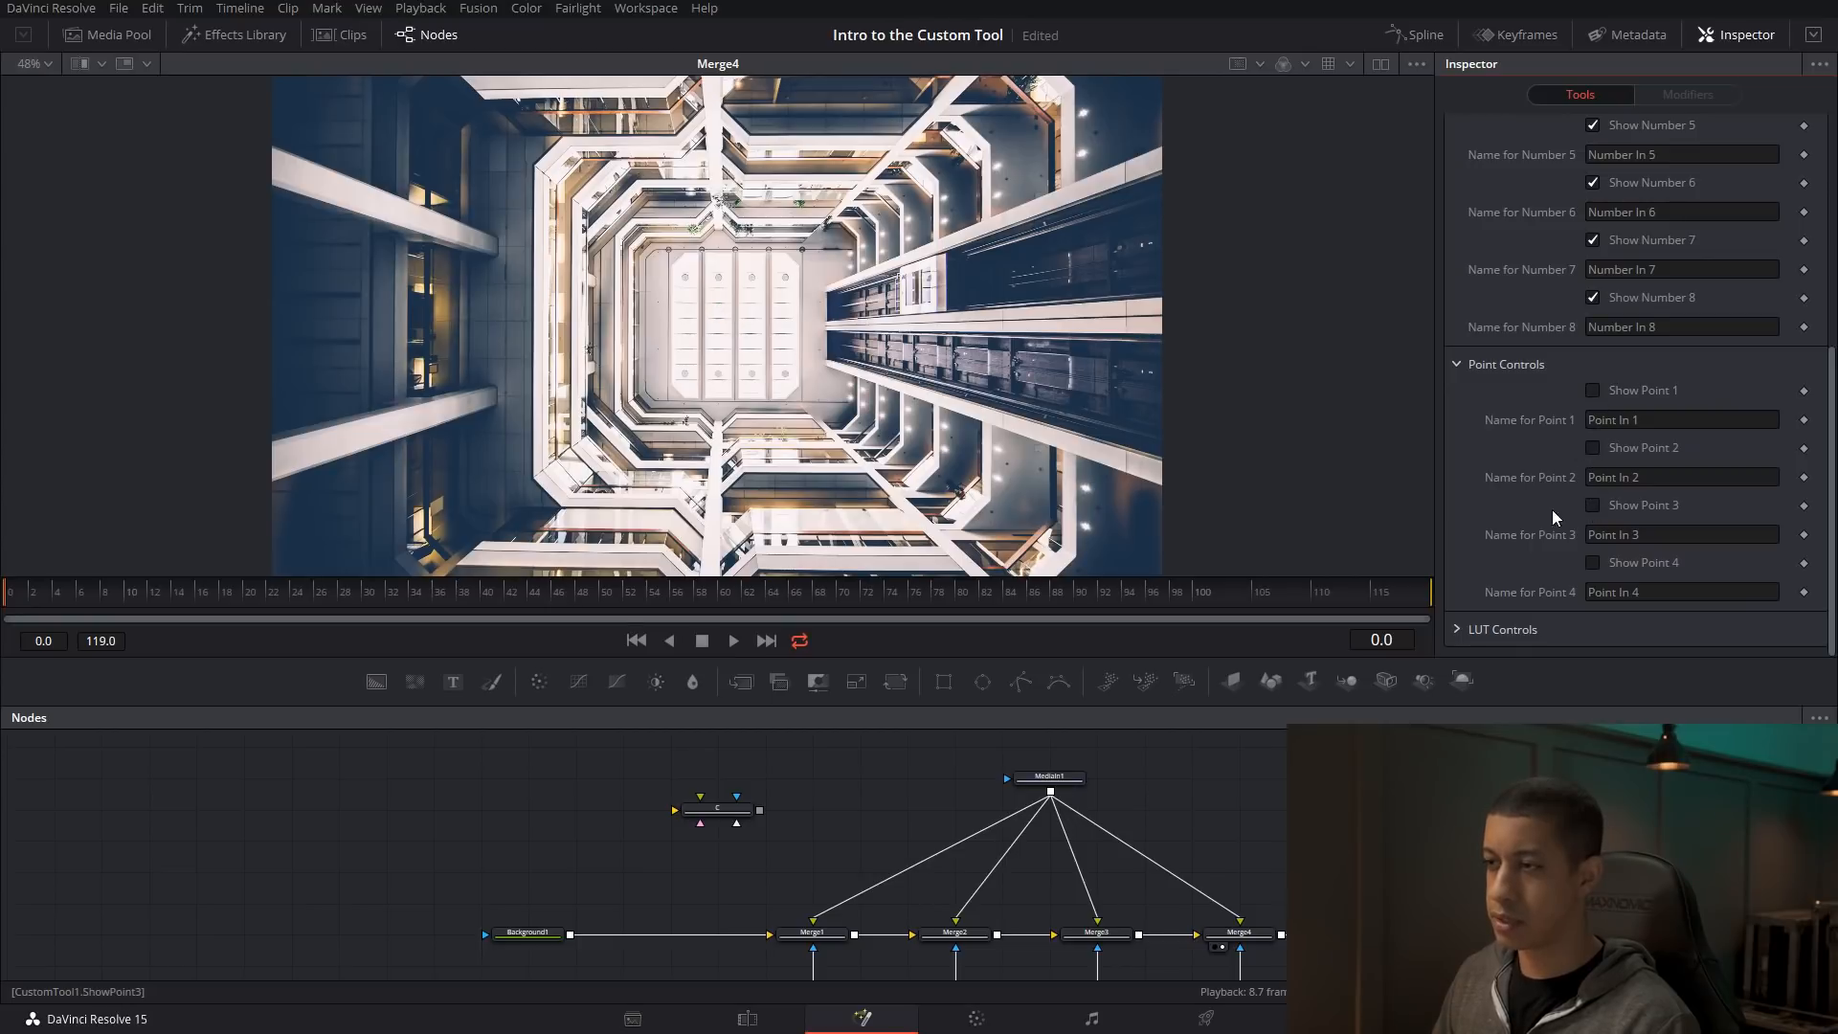
pyautogui.click(1458, 630)
pyautogui.scroll(-4, 1572, 555)
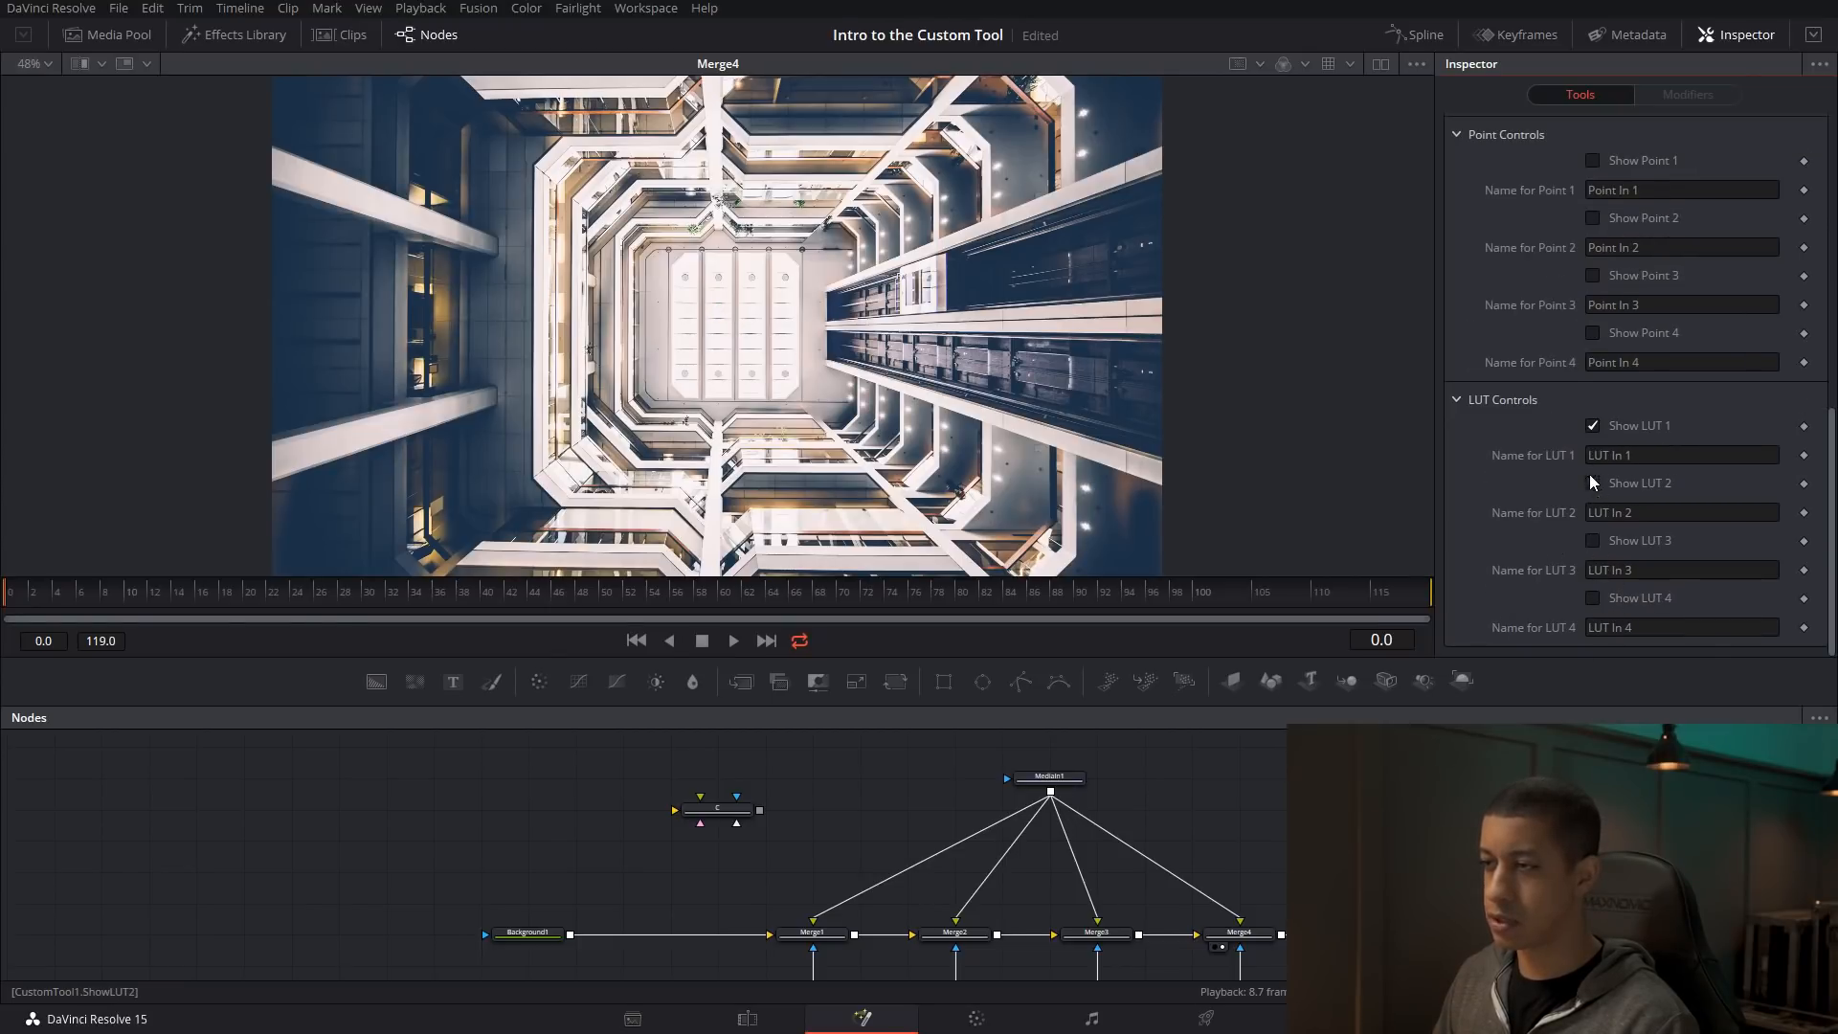
pyautogui.scroll(10, 1570, 441)
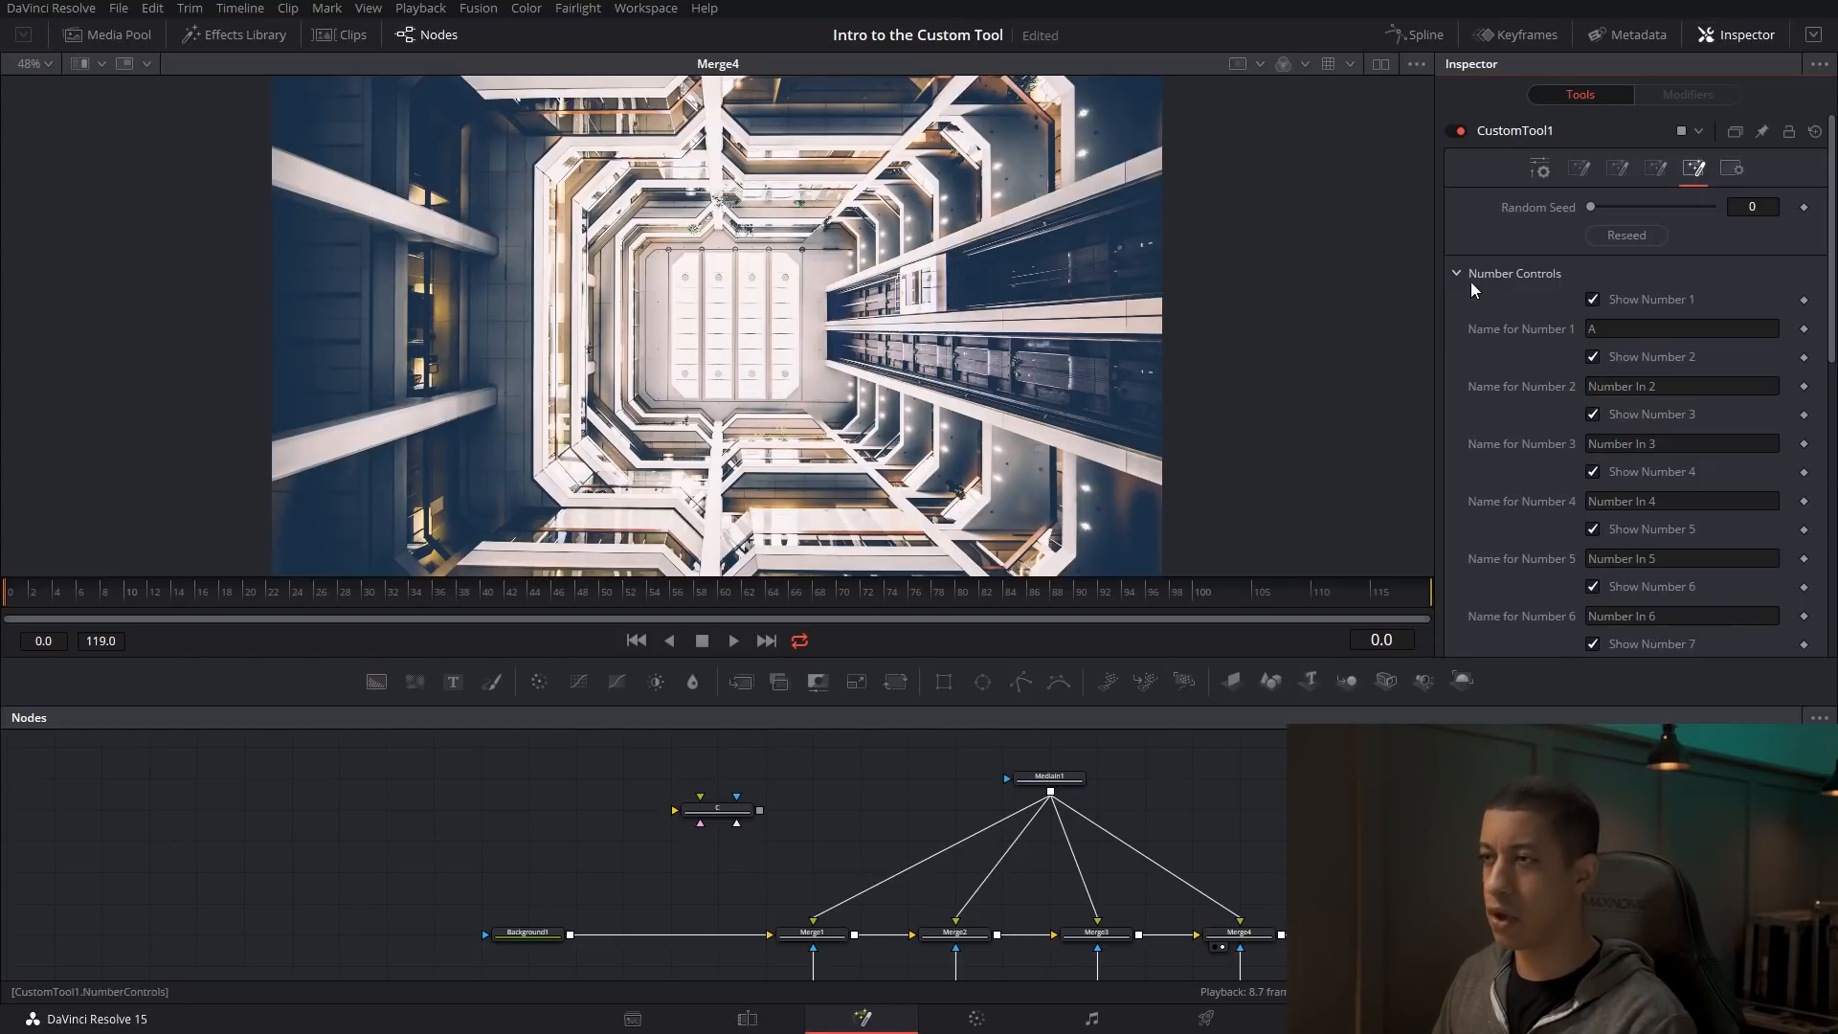
pyautogui.click(1540, 169)
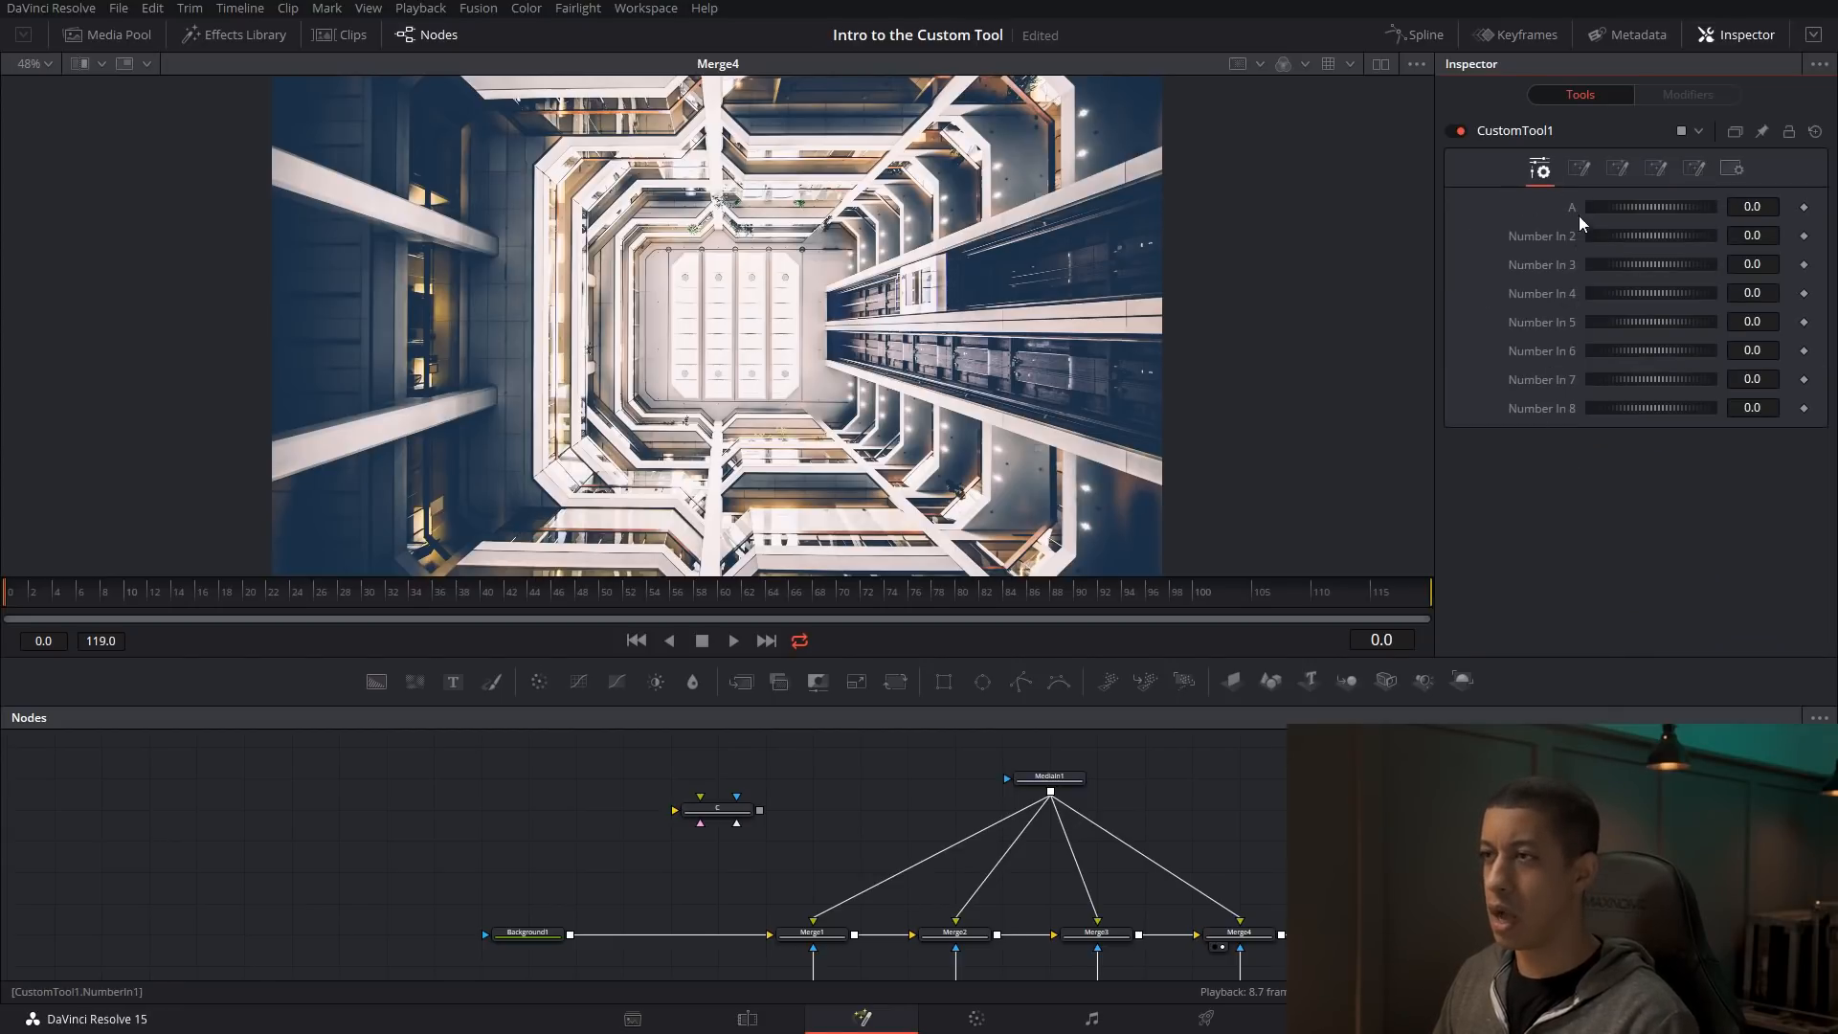
# - Test the second number control and reset it to 0.0
pyautogui.click(717, 810)
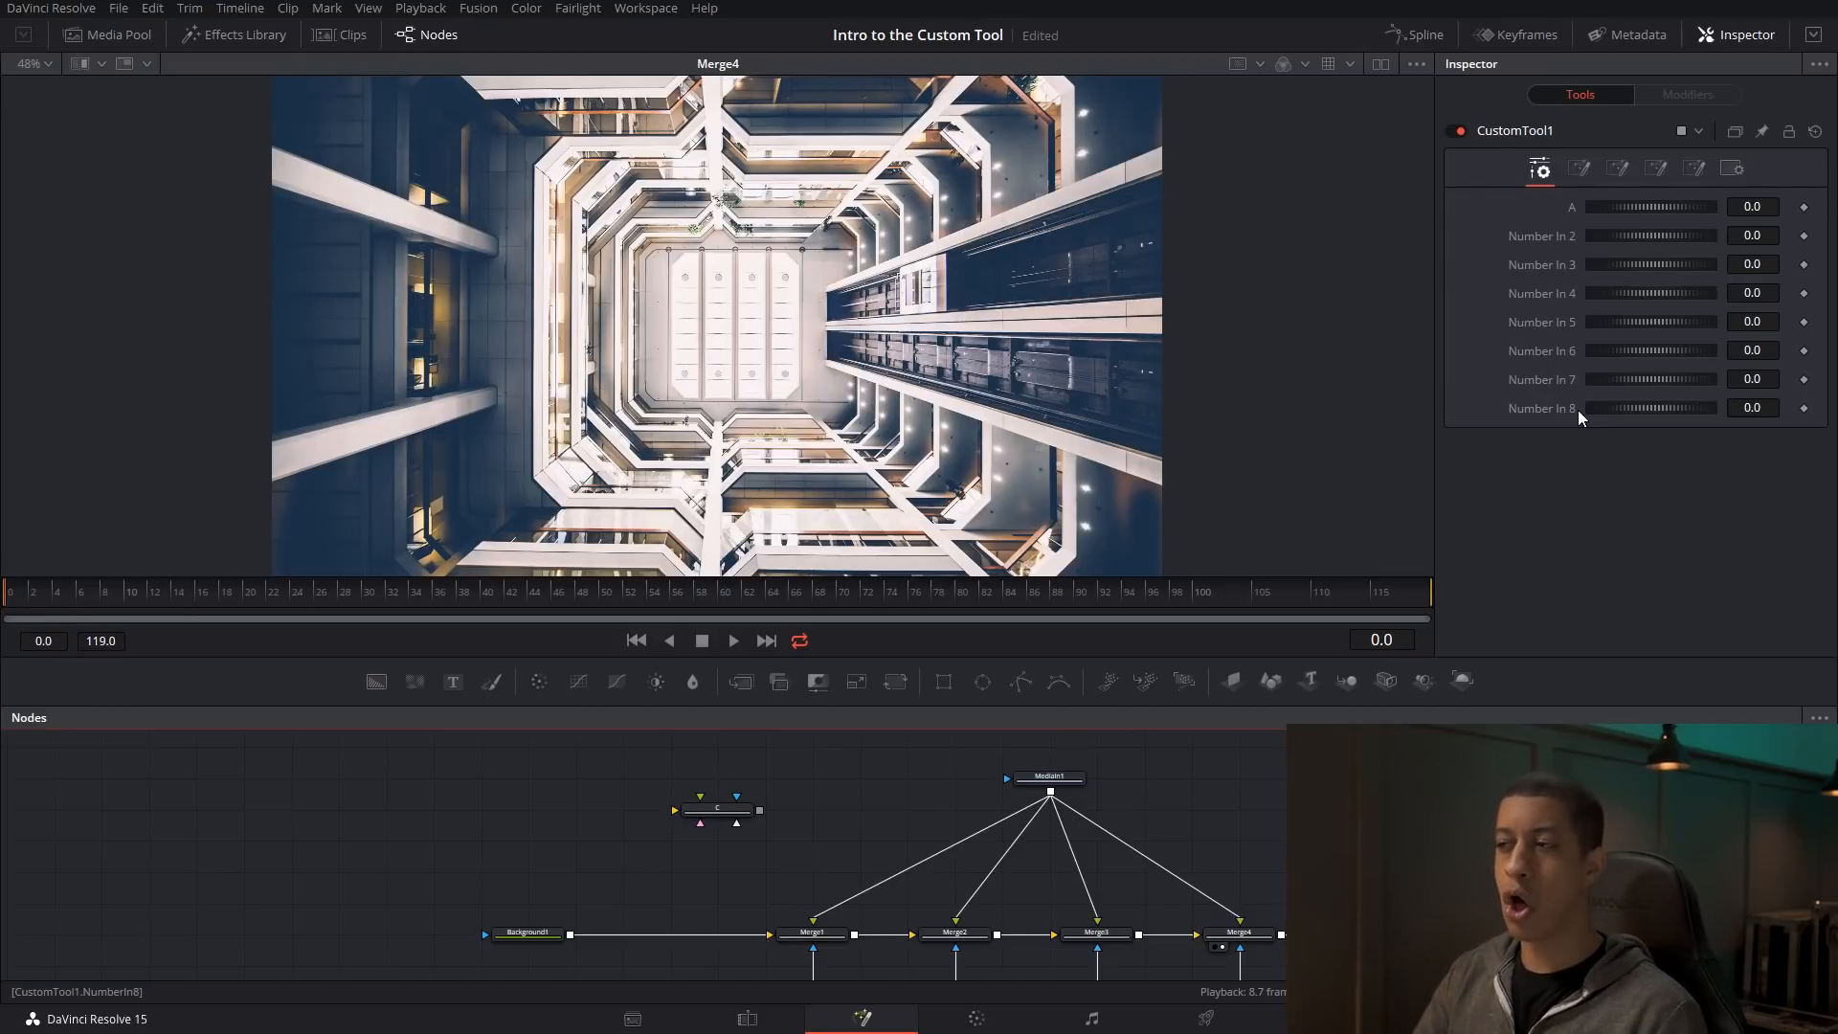
pyautogui.moveTo(1619, 234); pyautogui.dragTo(1647, 244)
pyautogui.click(1649, 245)
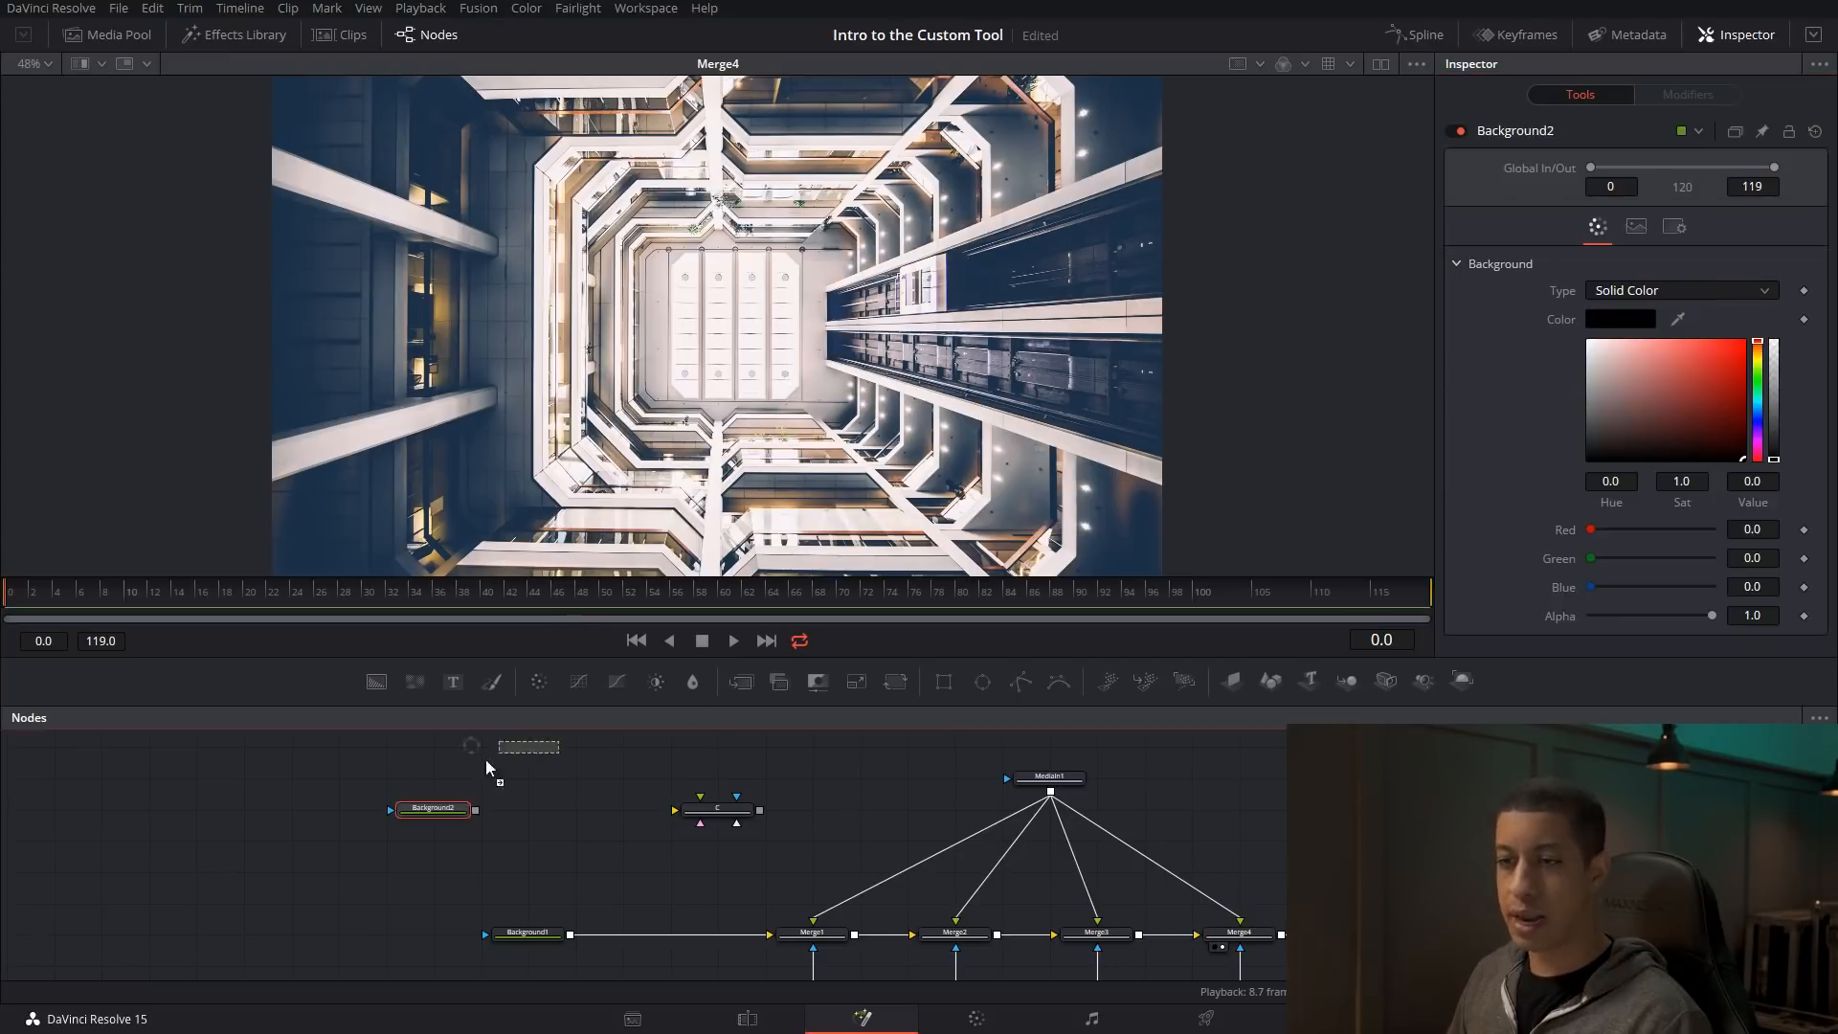
# - Mask Background2 with a new ellipse and show Background2 in the viewer
pyautogui.moveTo(486, 760); pyautogui.dragTo(695, 430)
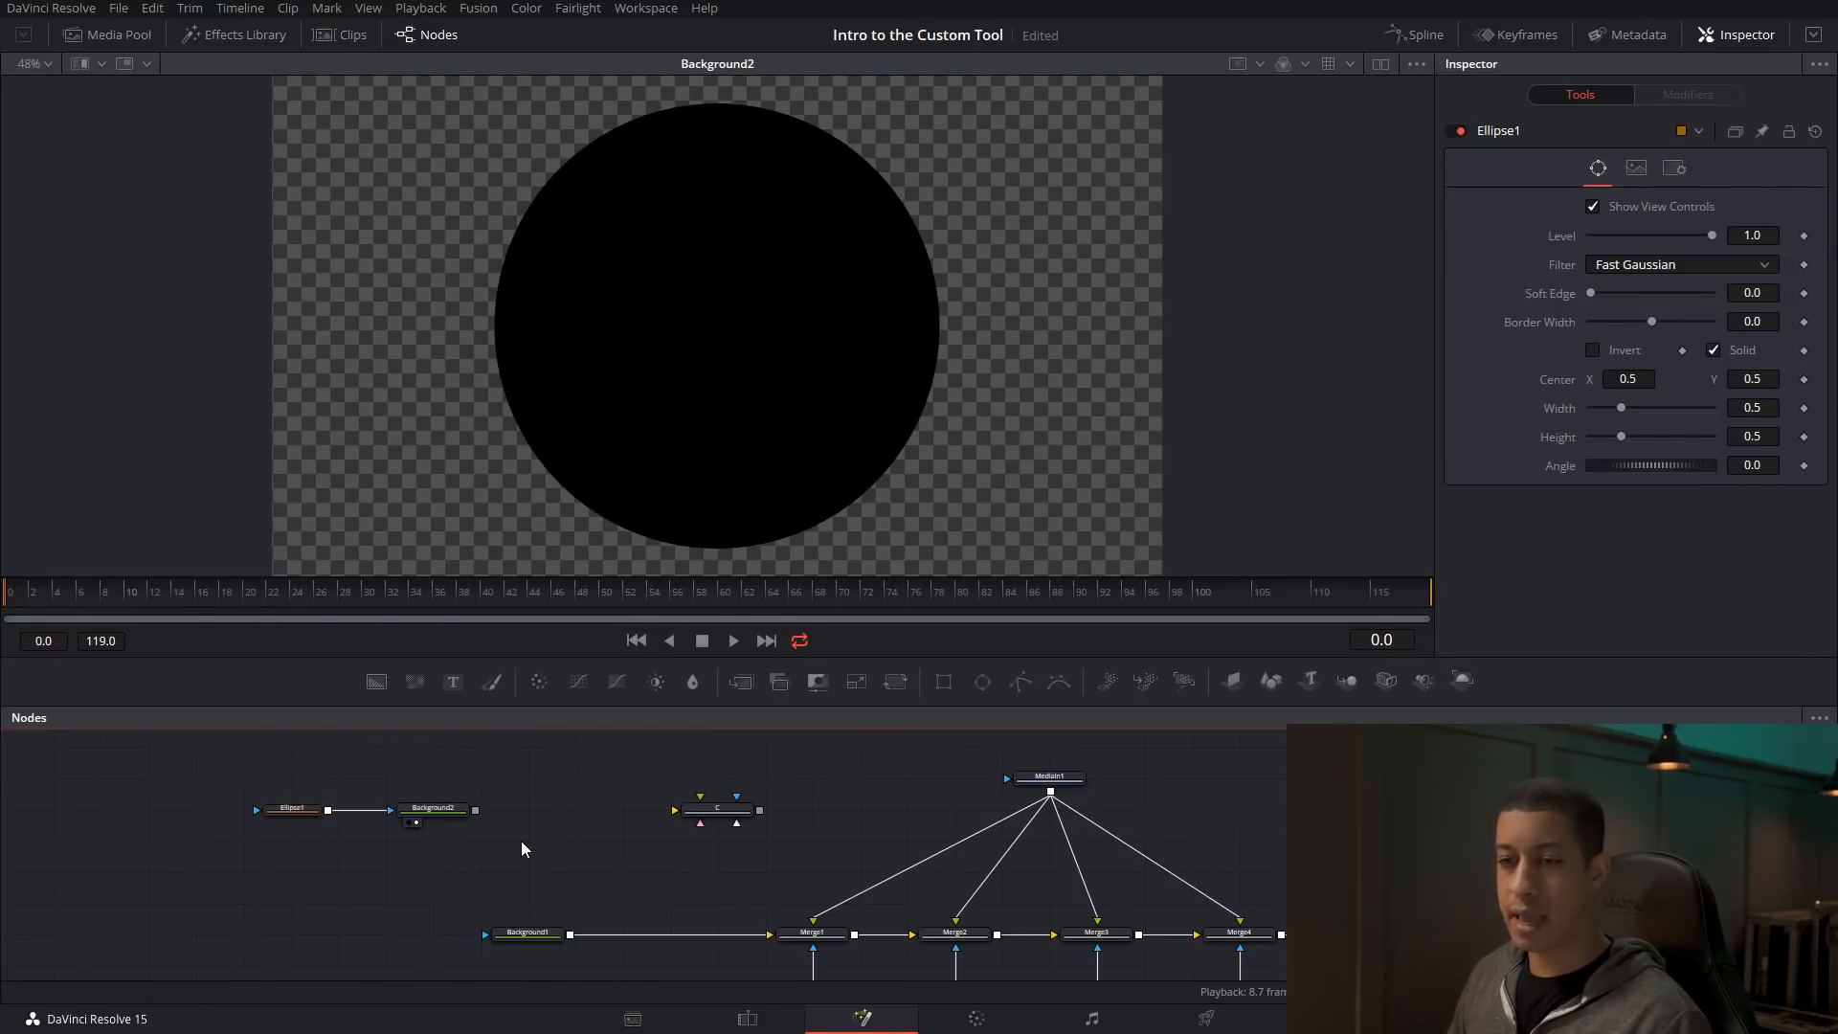
pyautogui.moveTo(521, 843); pyautogui.dragTo(658, 847)
# - Link Ellipse1's Width to its Height with an expression and set the Height to about 0.724
pyautogui.click(436, 815)
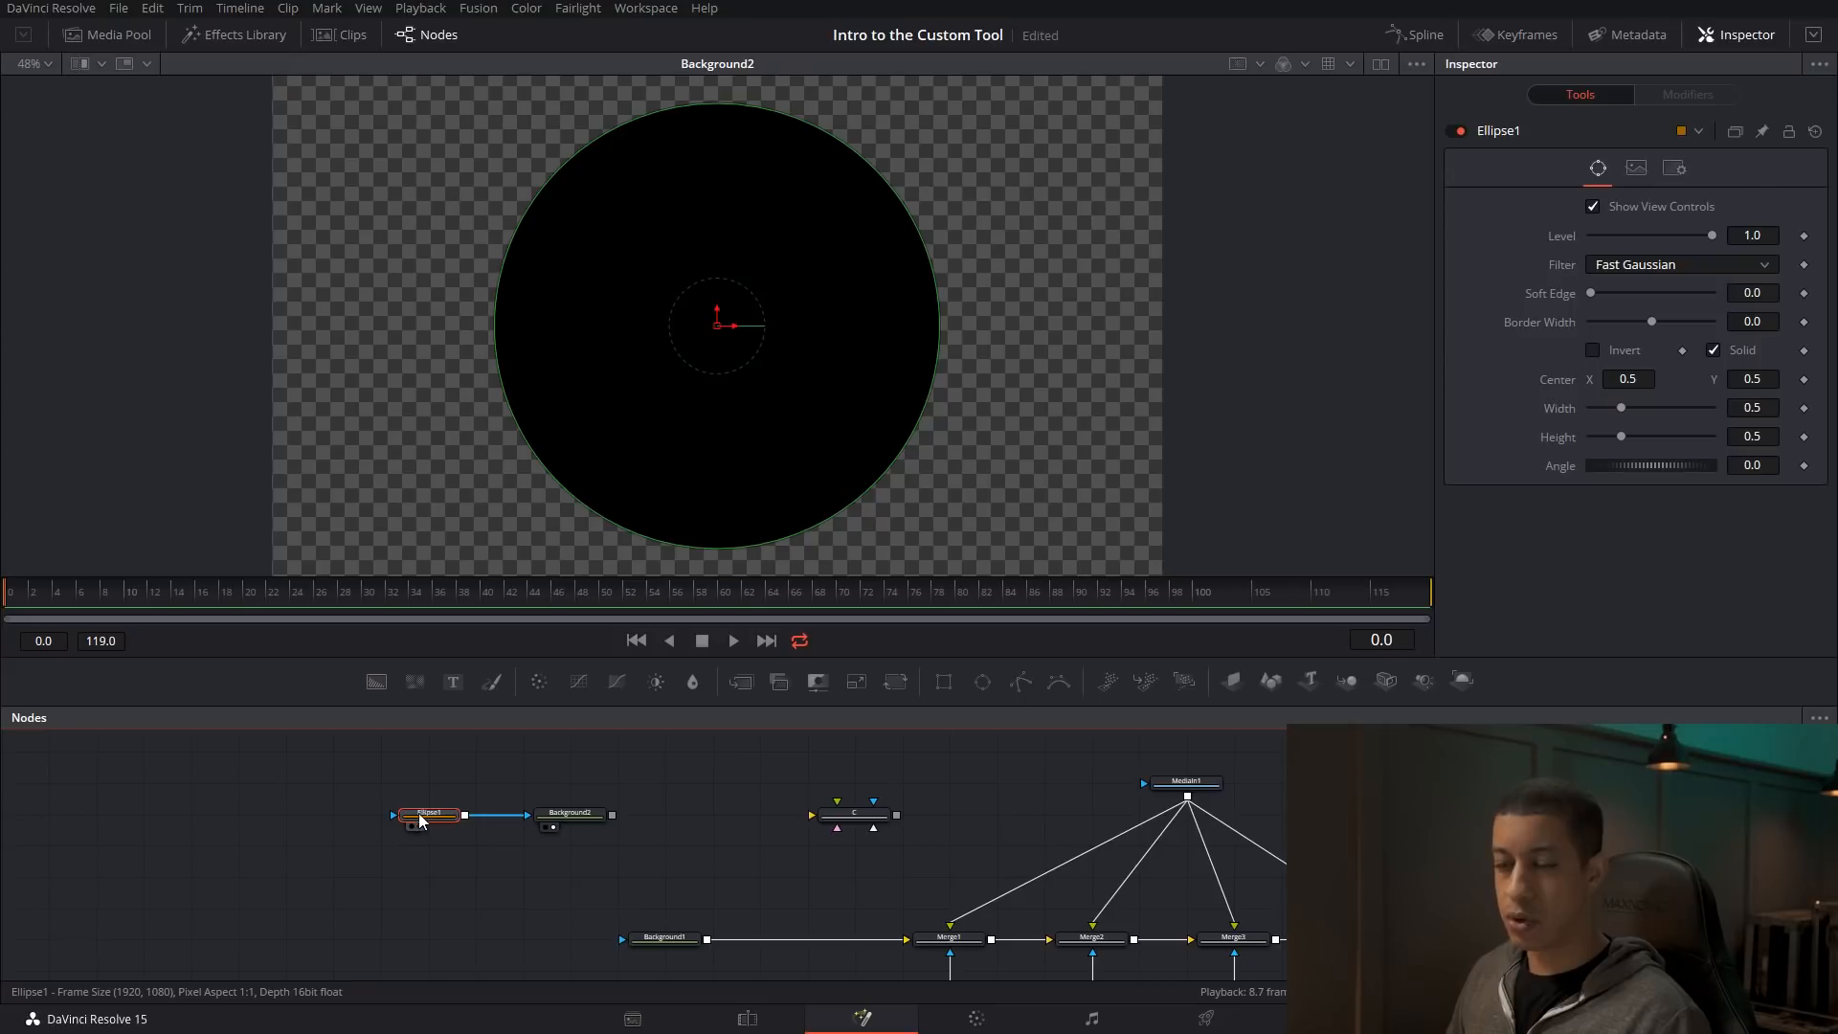
pyautogui.rightClick(1560, 410)
pyautogui.click(1629, 636)
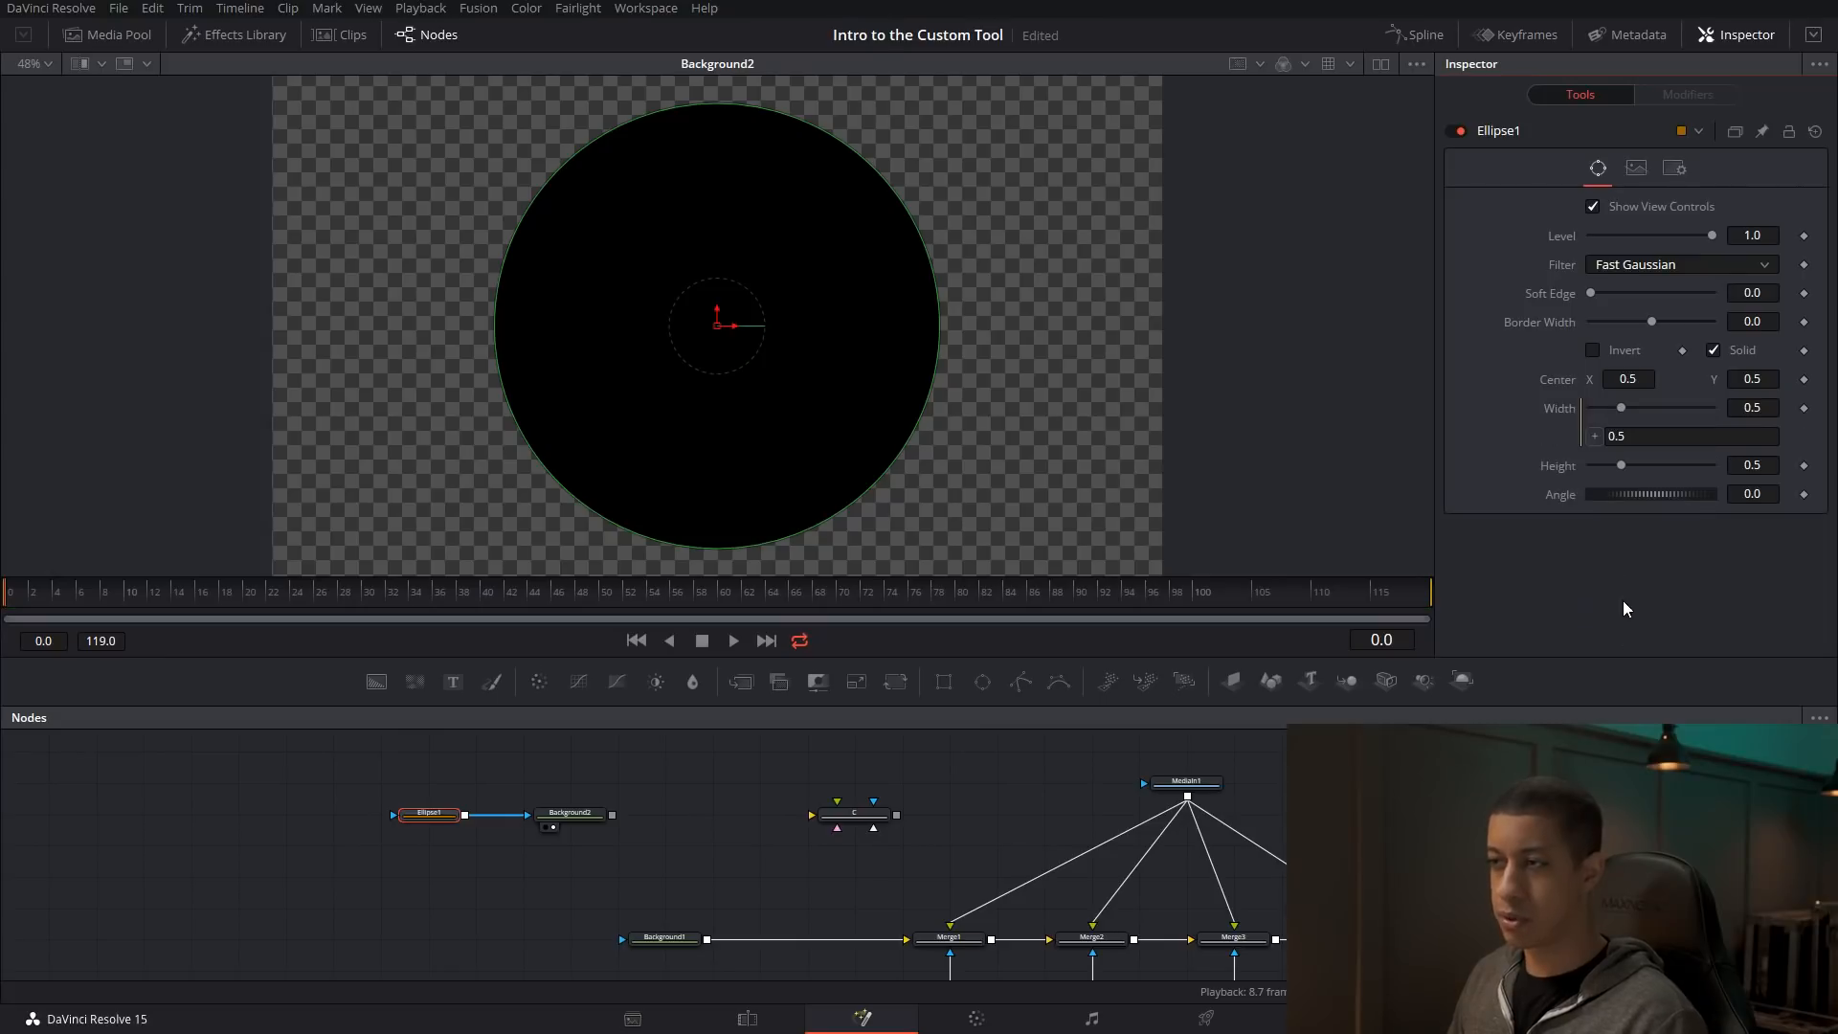
pyautogui.moveTo(1595, 439); pyautogui.dragTo(1559, 468)
pyautogui.press('Return')
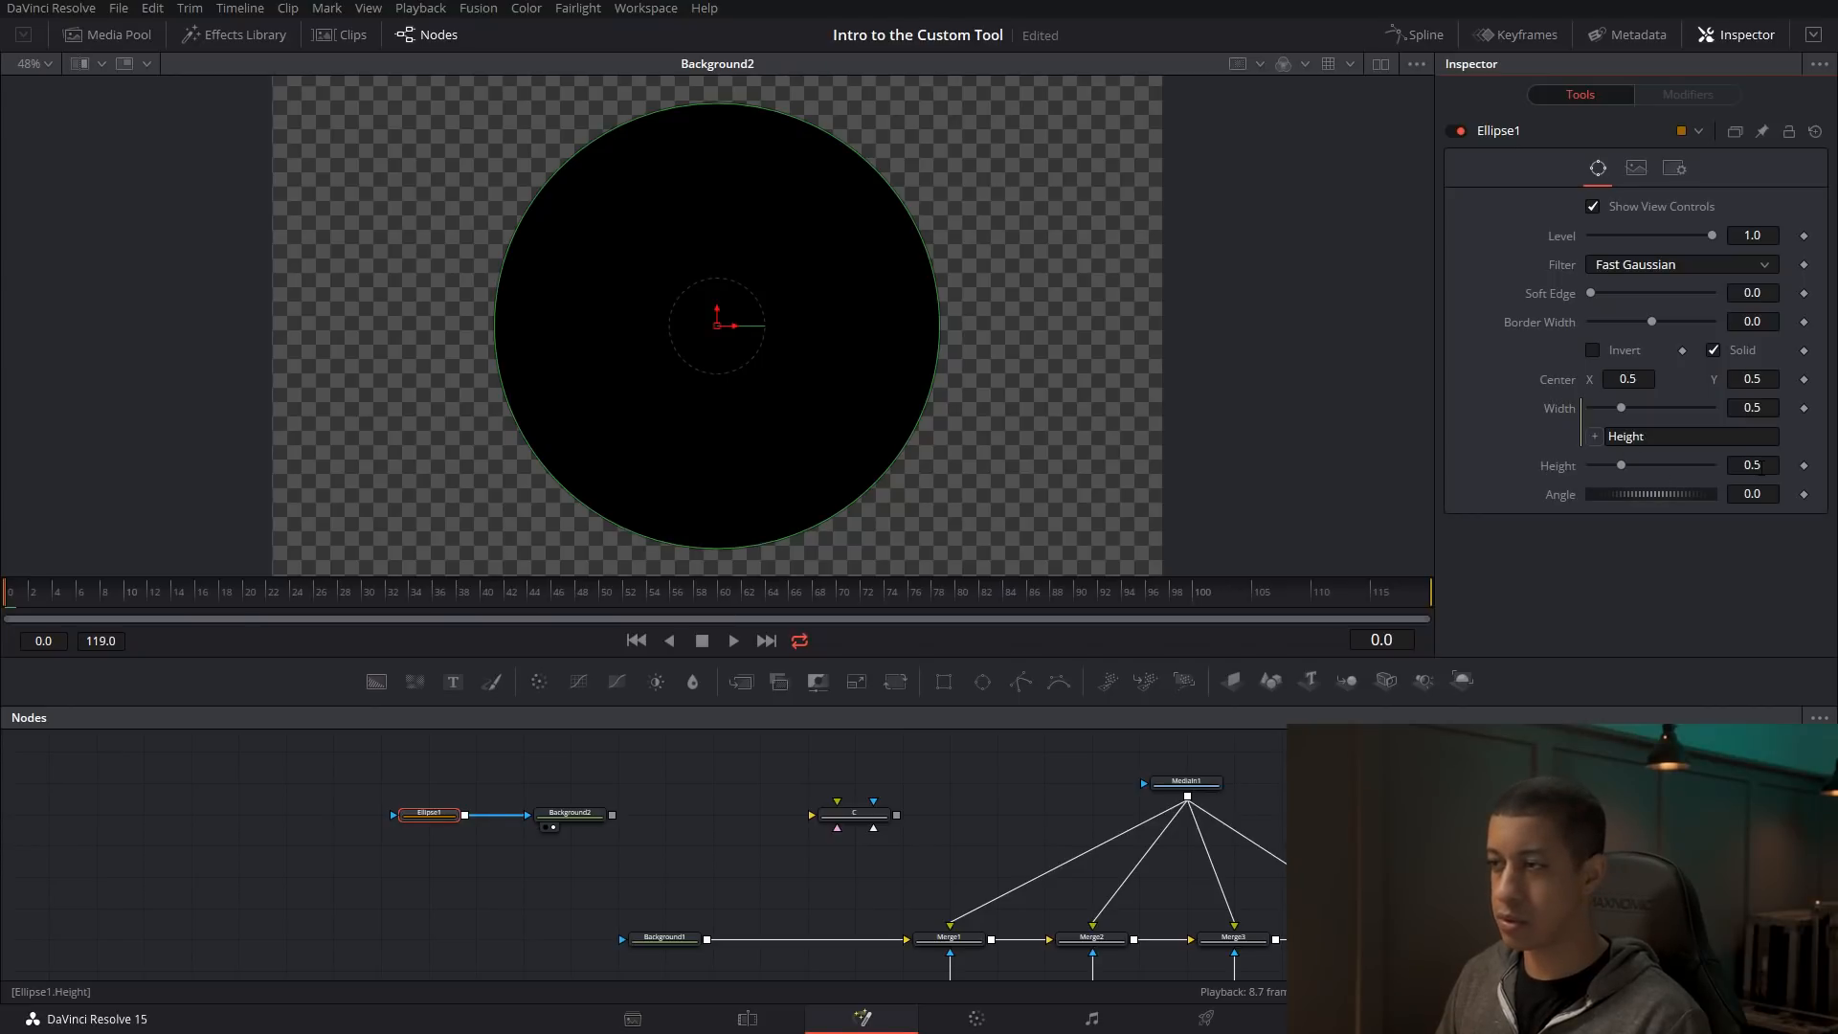
pyautogui.moveTo(1621, 465); pyautogui.dragTo(1634, 465)
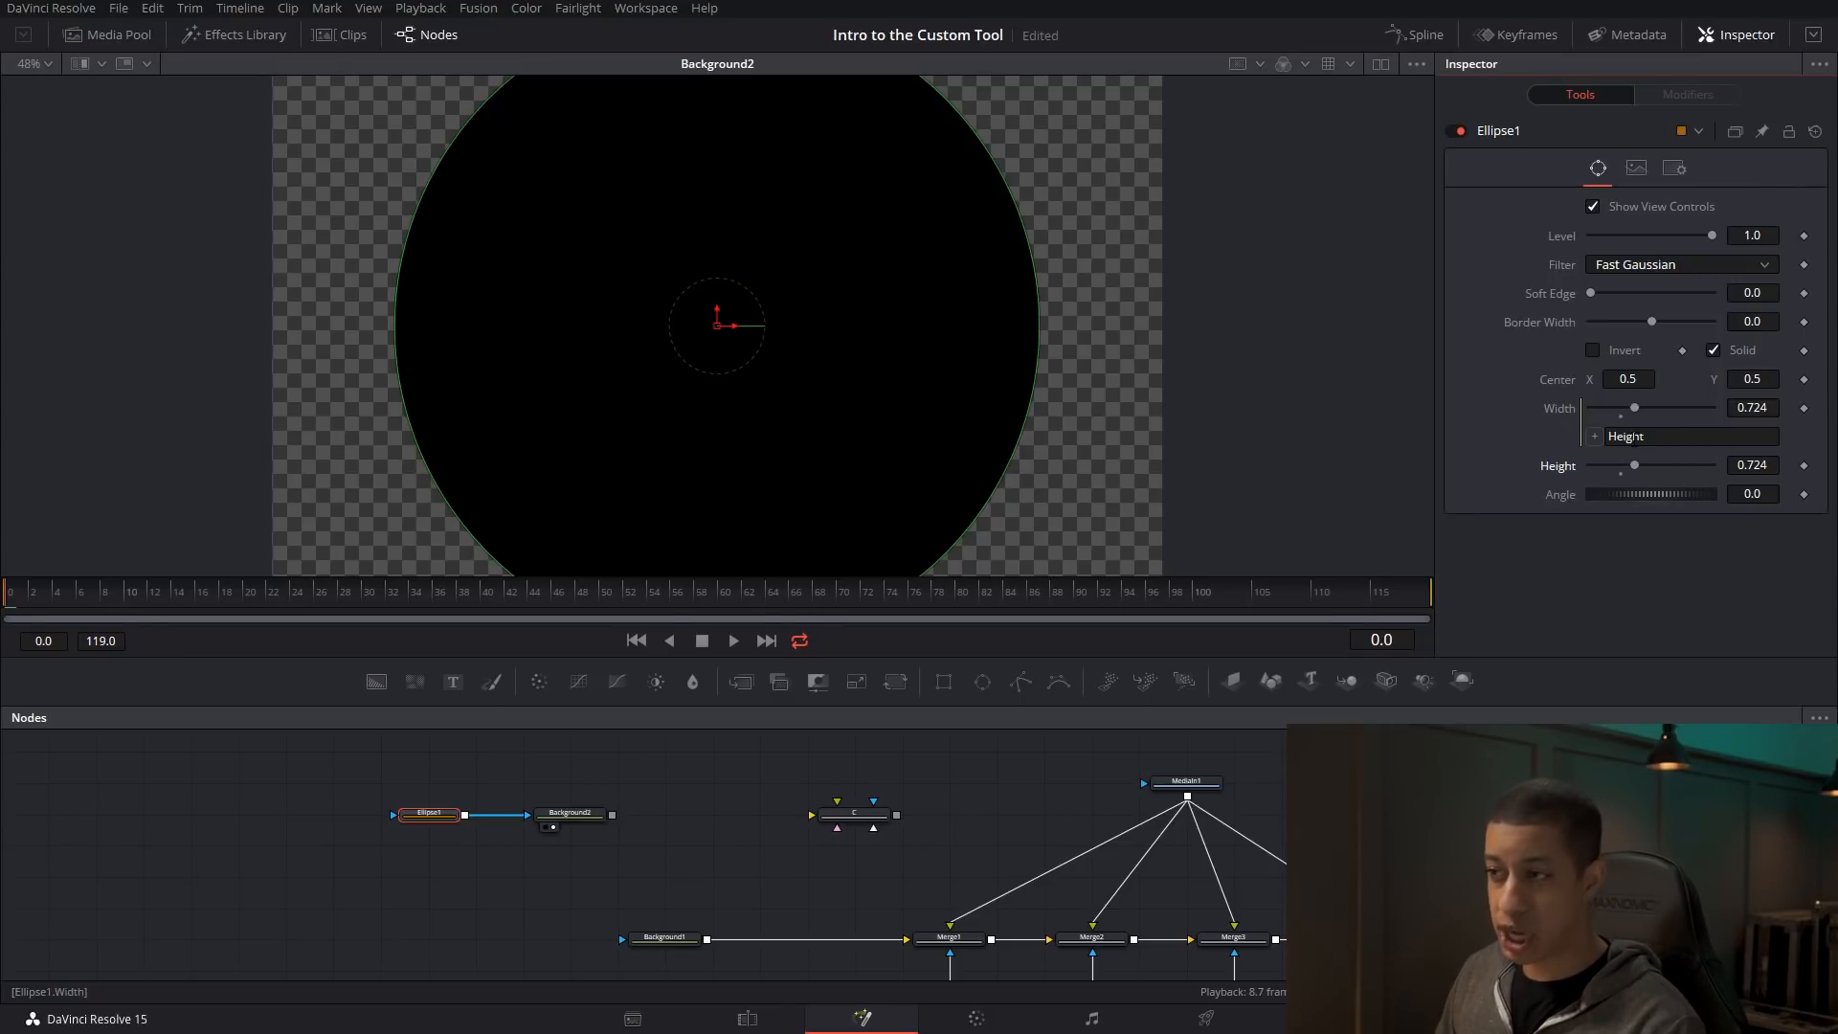
# - Try C.NumberIn1 as the expression for Ellipse1's Width
pyautogui.moveTo(1656, 436); pyautogui.dragTo(1596, 450)
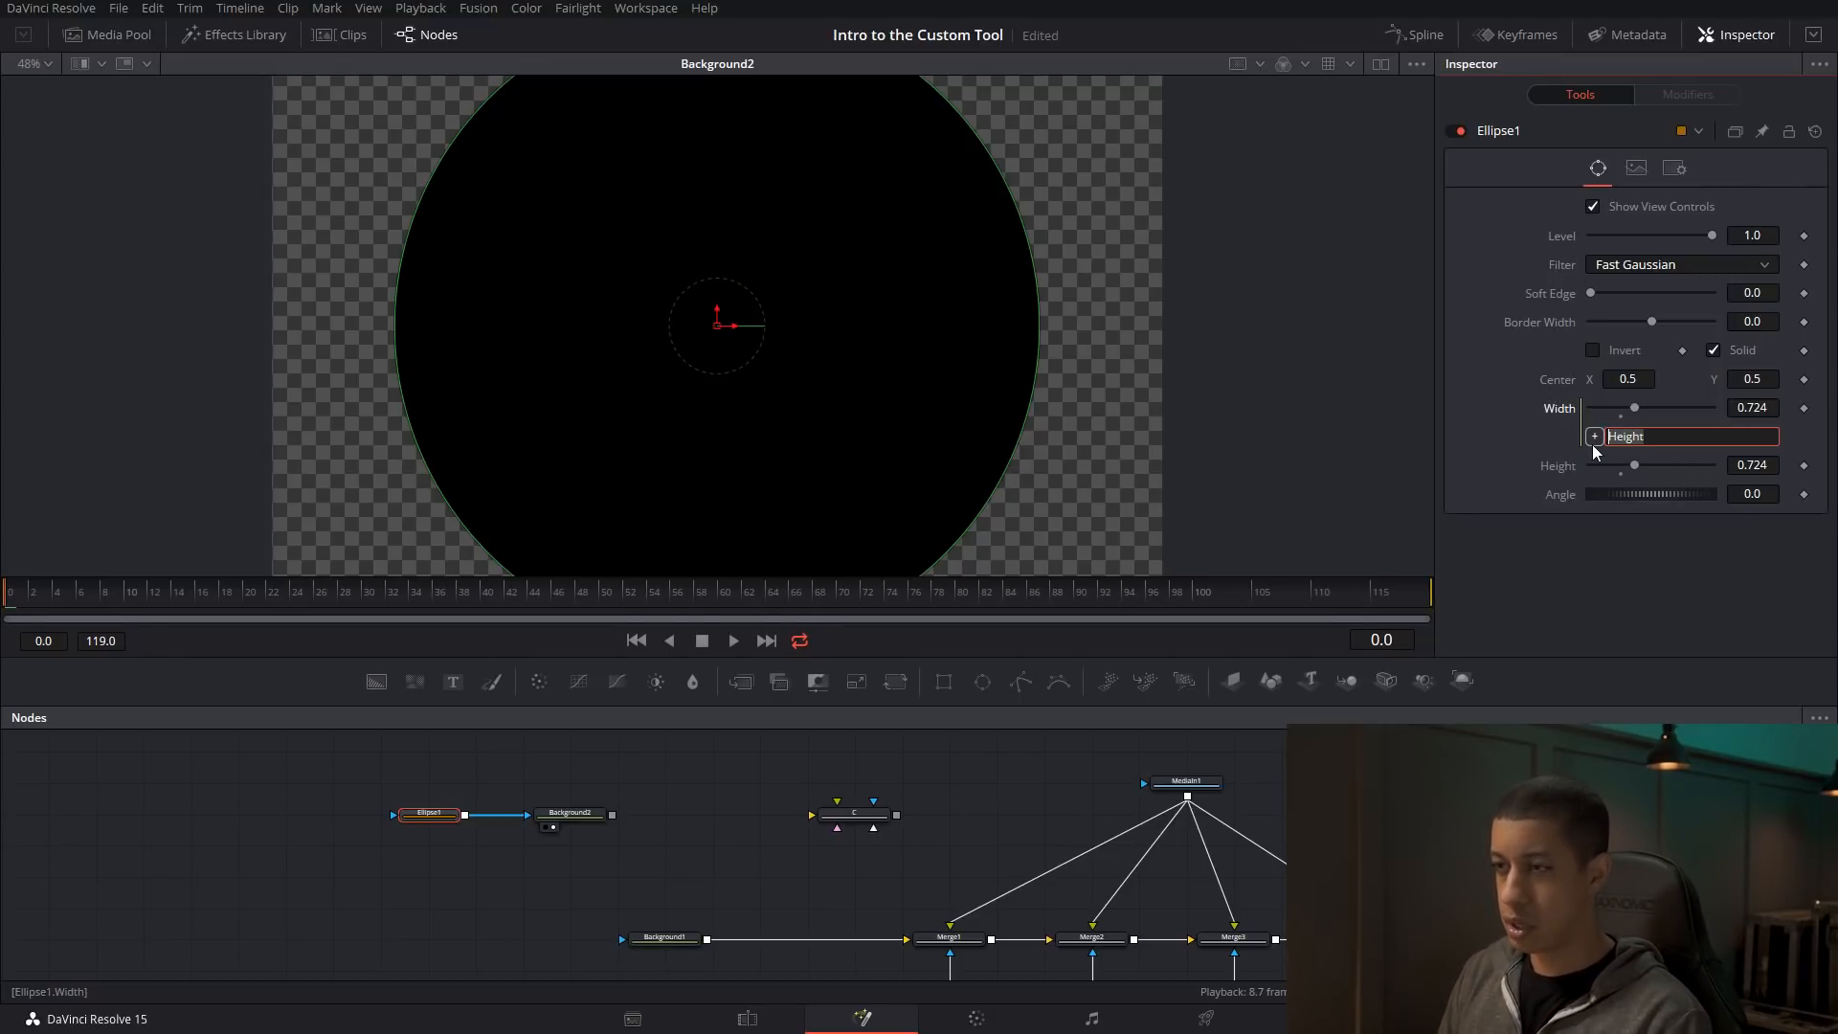
pyautogui.write('C')
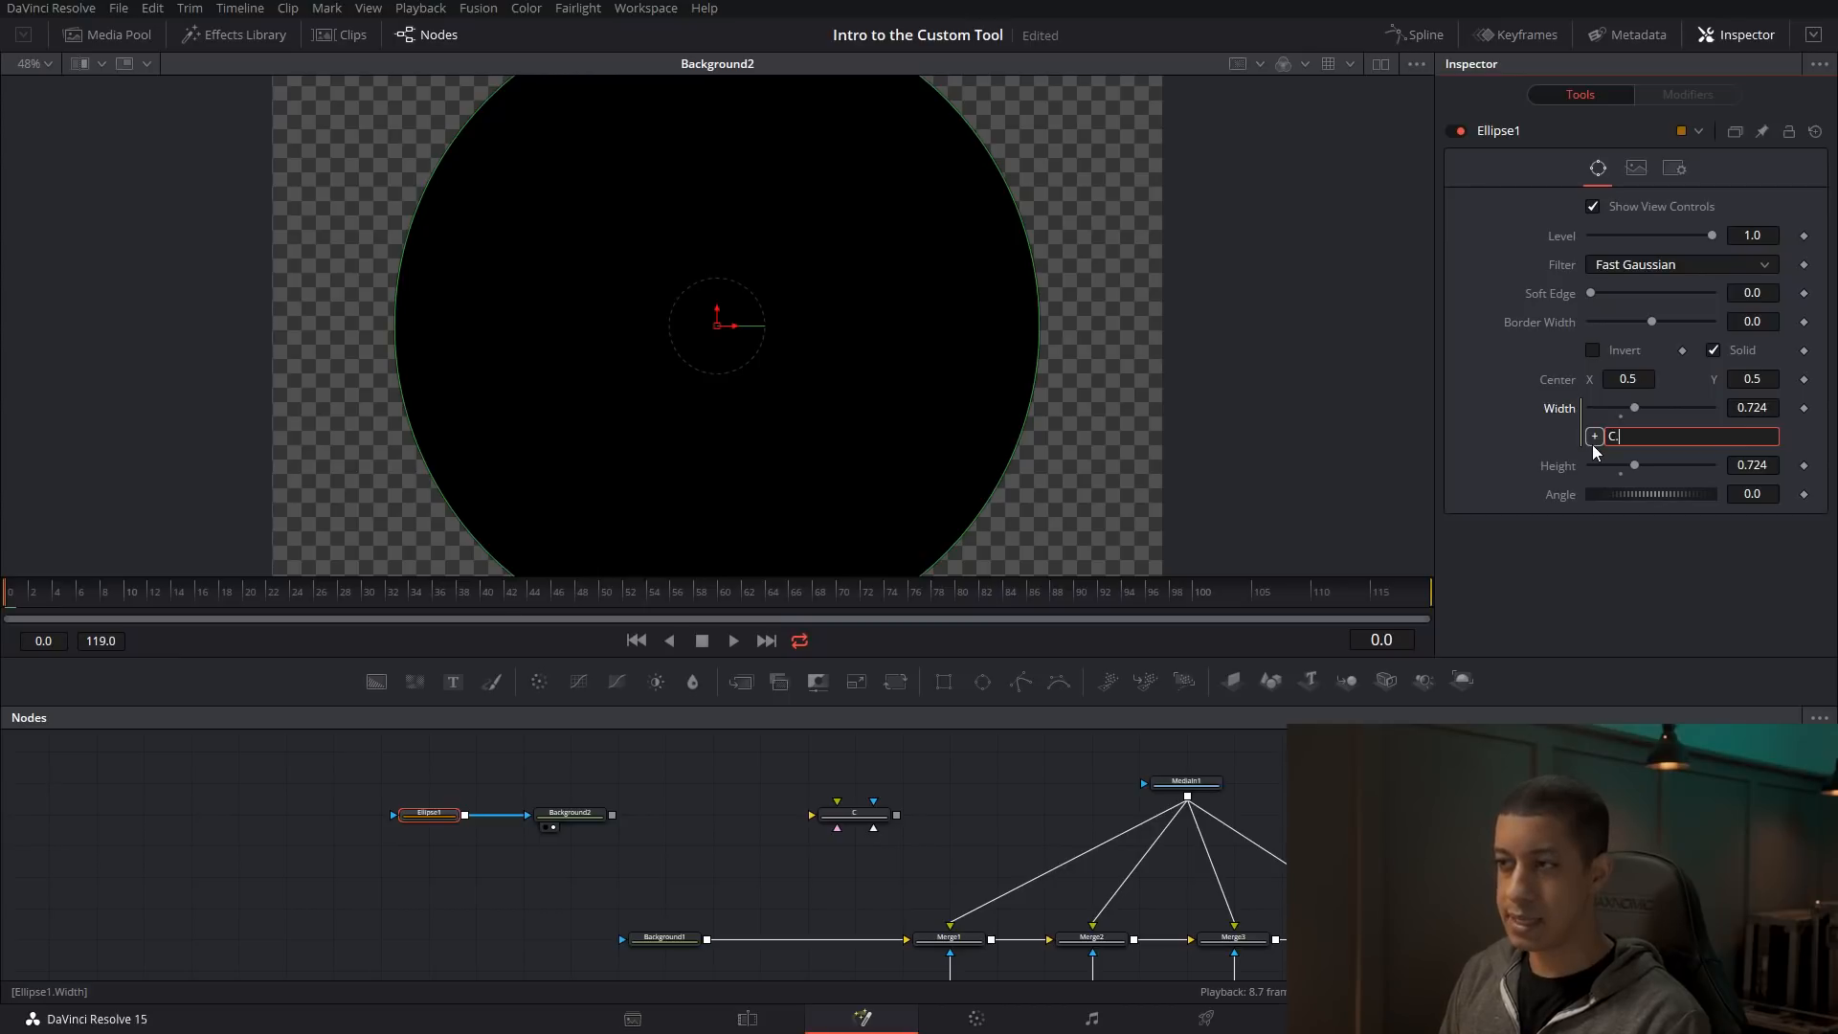
pyautogui.write('.NumberIn1')
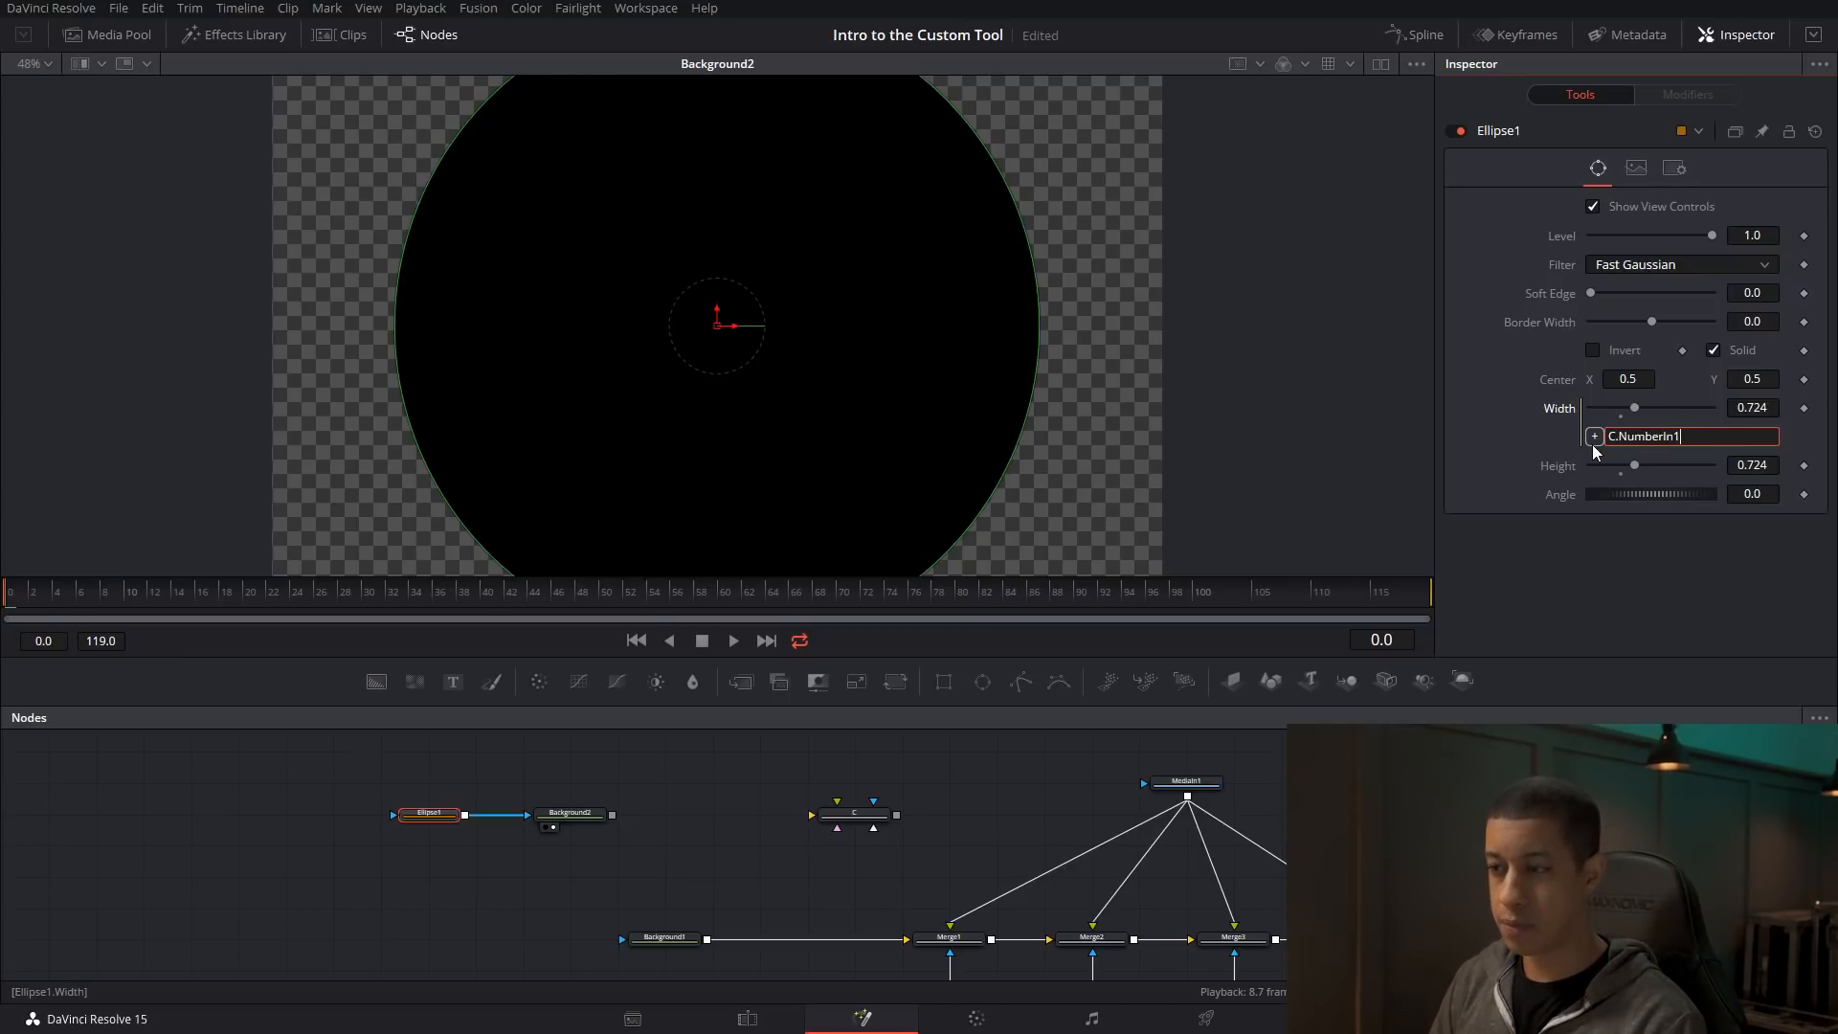
# - Clear Ellipse1's Width expression and replace it with CustomTool1.NumberIn1
pyautogui.press('BackSpace')
pyautogui.press('BackSpace')
pyautogui.press('BackSpace')
pyautogui.press('BackSpace')
pyautogui.press('BackSpace')
pyautogui.press('BackSpace')
pyautogui.press('BackSpace')
pyautogui.press('BackSpace')
pyautogui.press('BackSpace')
pyautogui.press('BackSpace')
pyautogui.press('BackSpace')
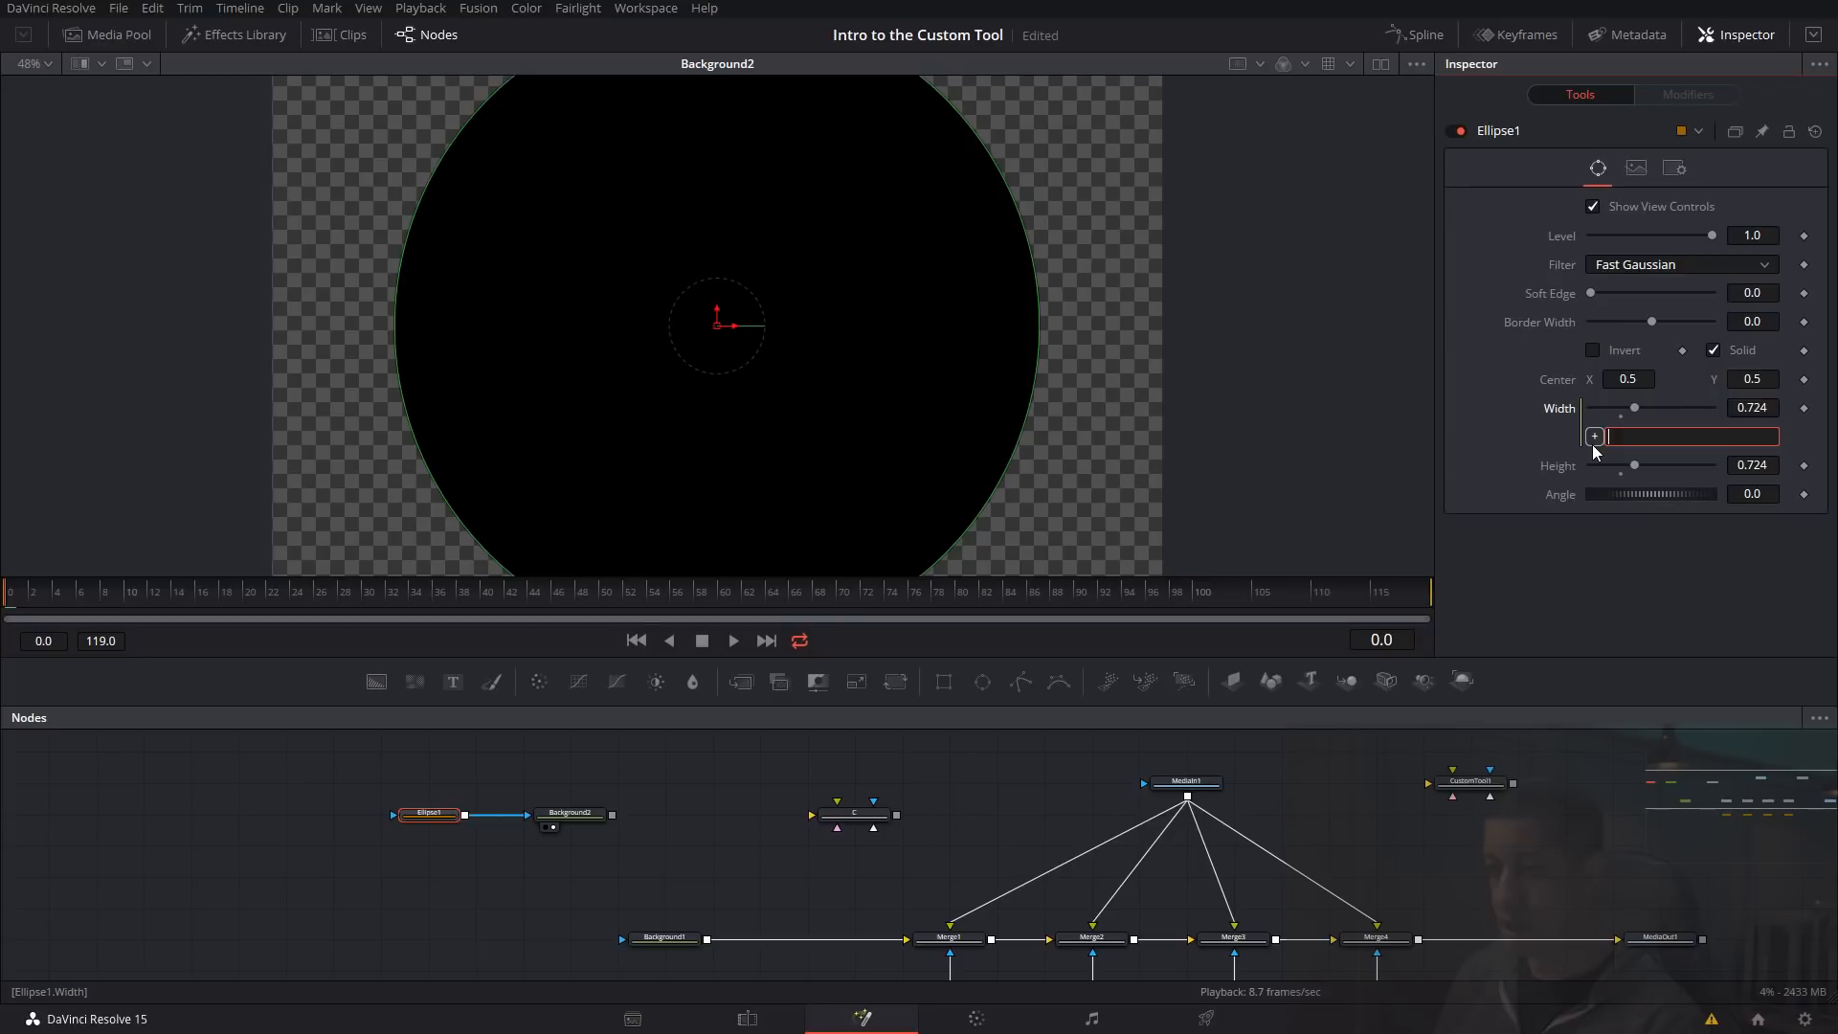
pyautogui.write('ustomTool1.NumberIn1')
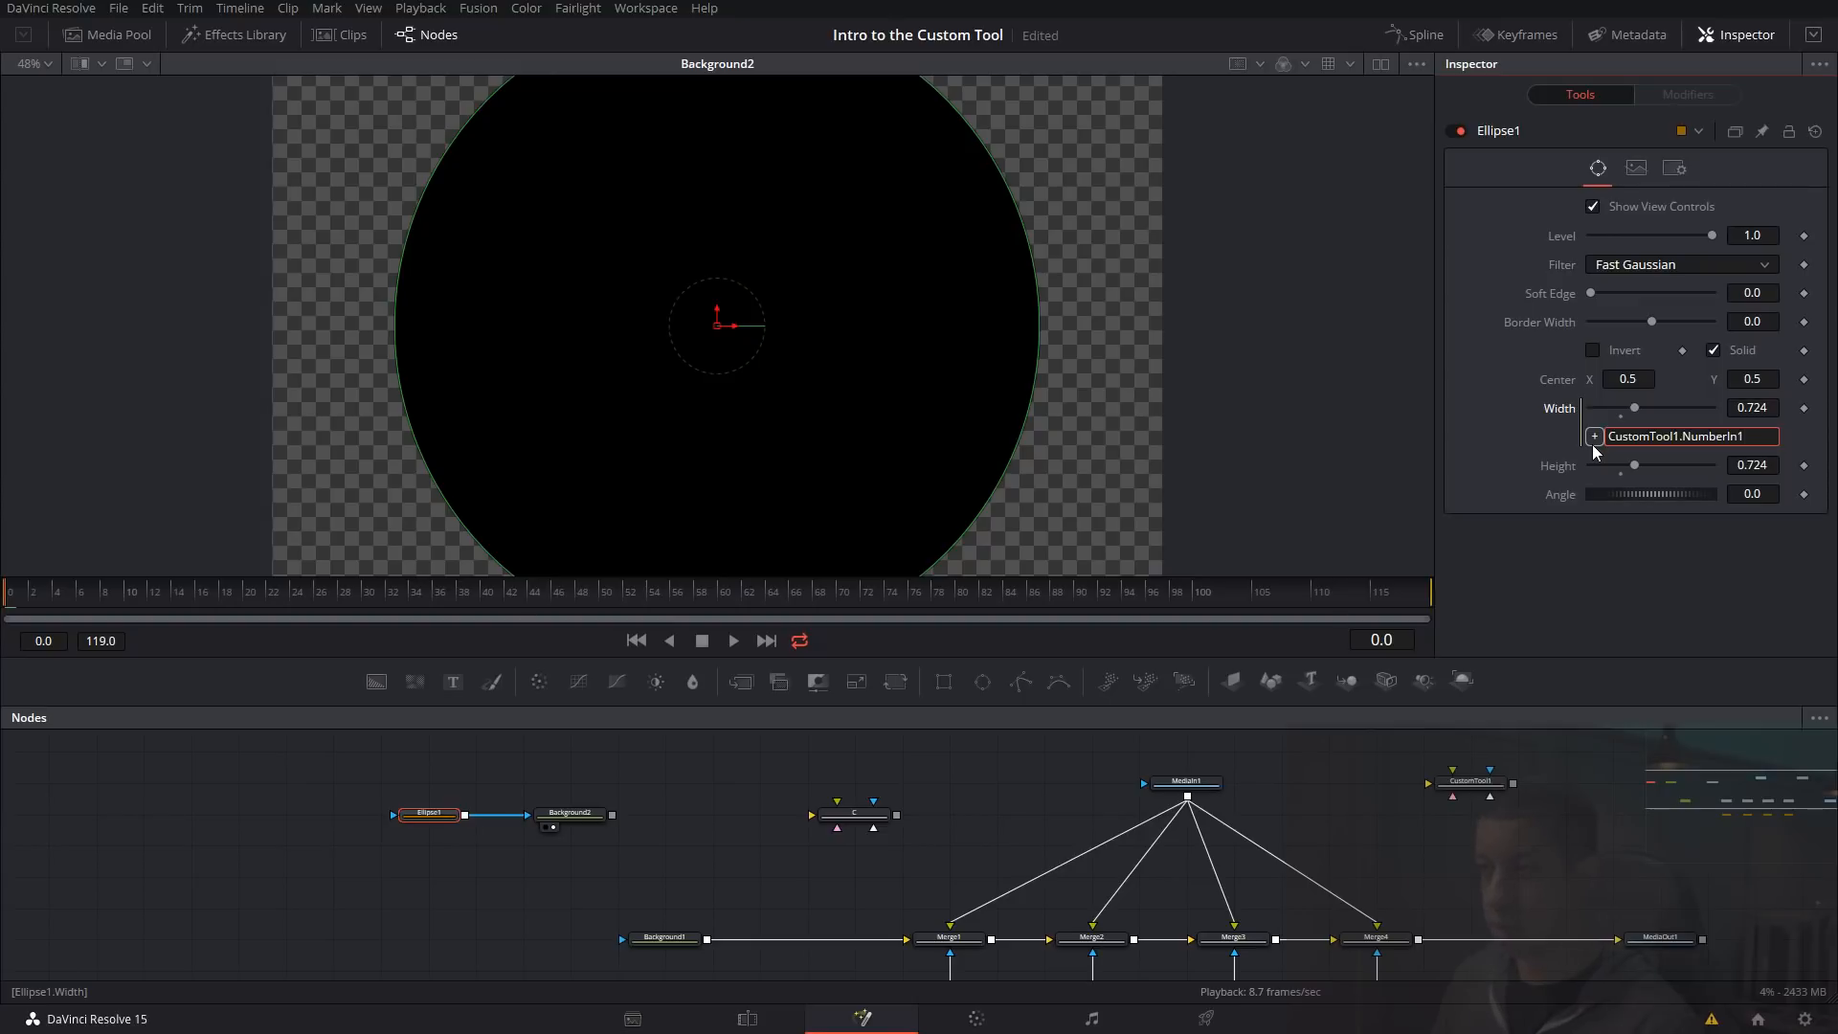
pyautogui.press('Return')
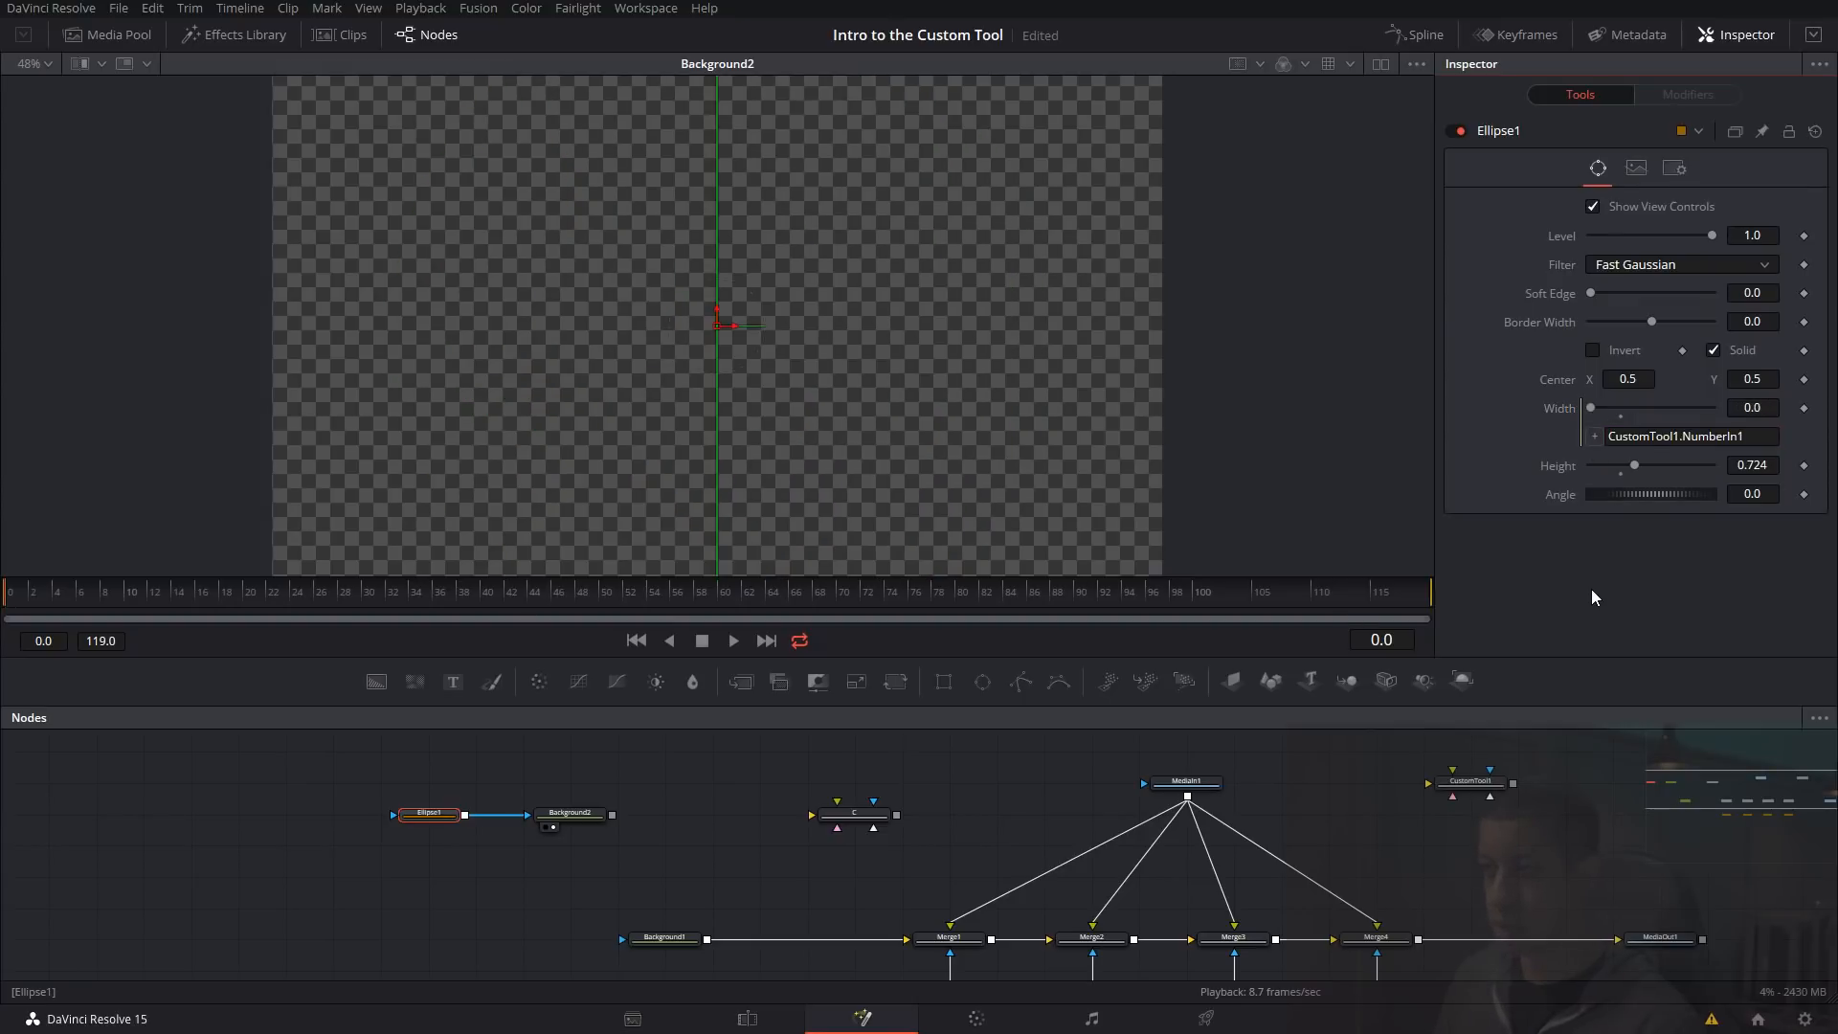
# - Test CustomTool1's A control as the driver of Ellipse1's Width and set it to about 0.725
pyautogui.click(1473, 785)
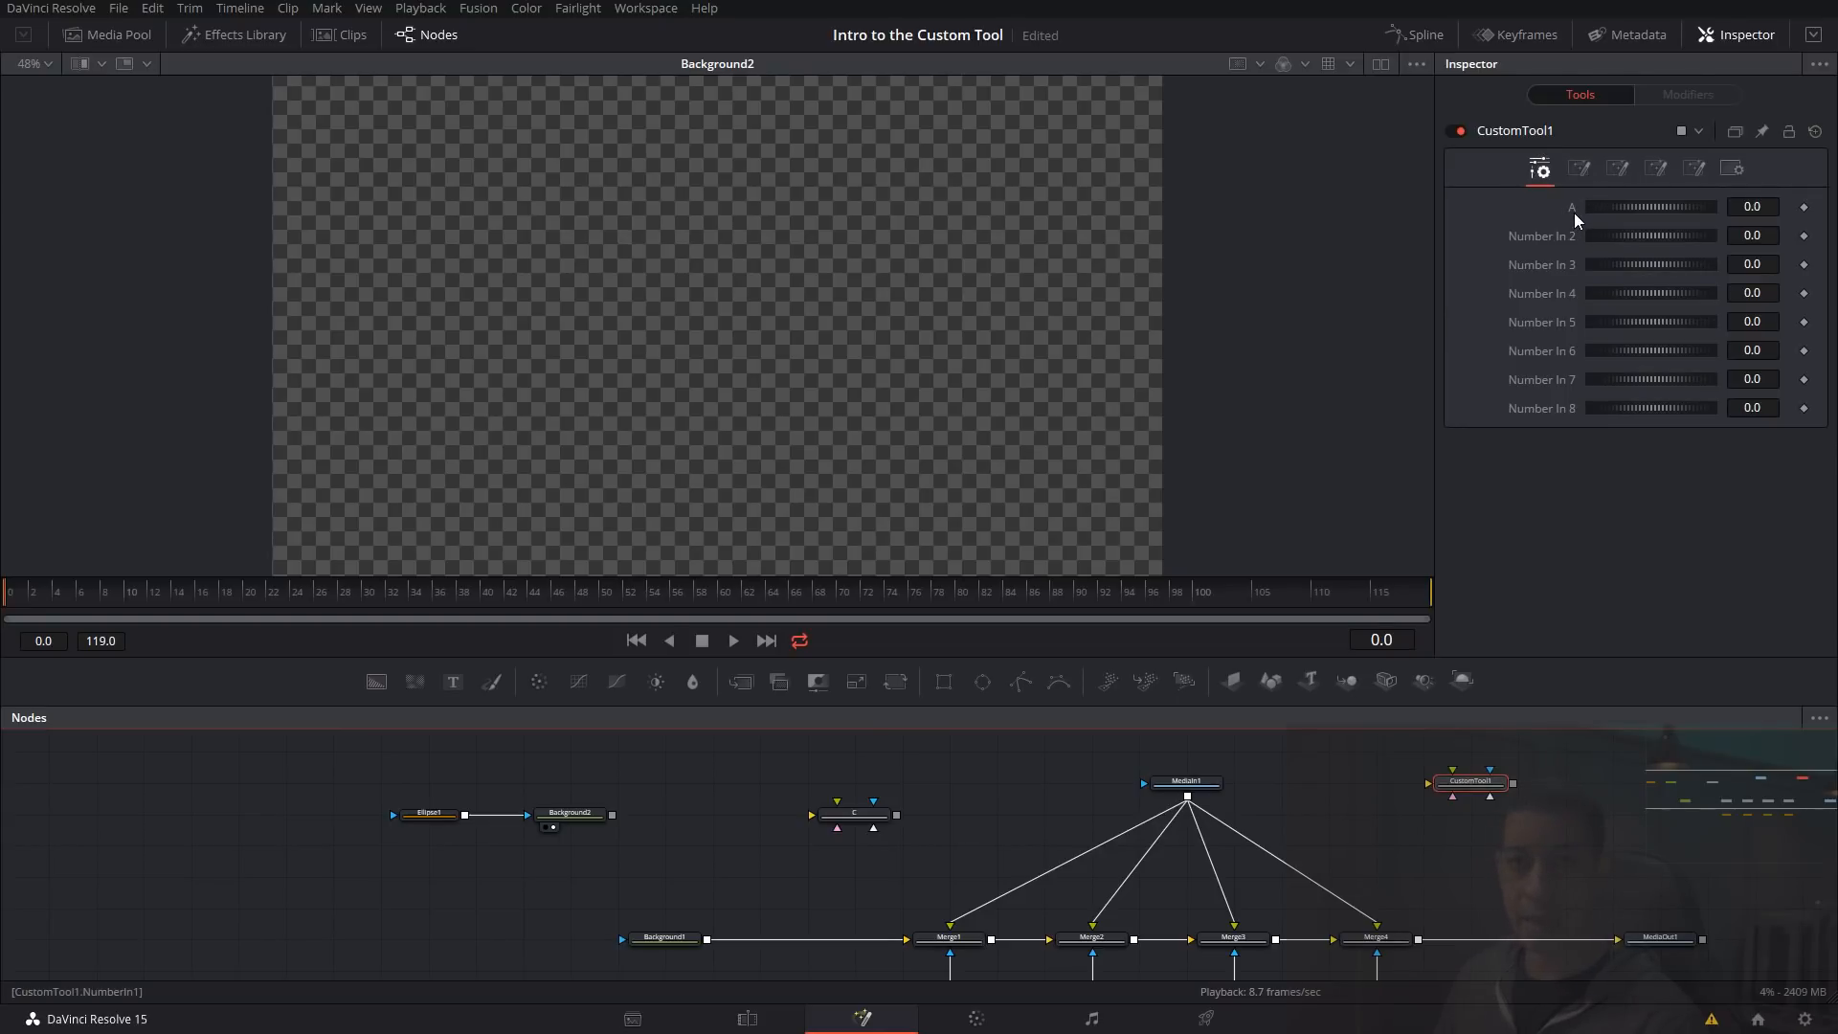
pyautogui.moveTo(1576, 216); pyautogui.dragTo(1667, 207)
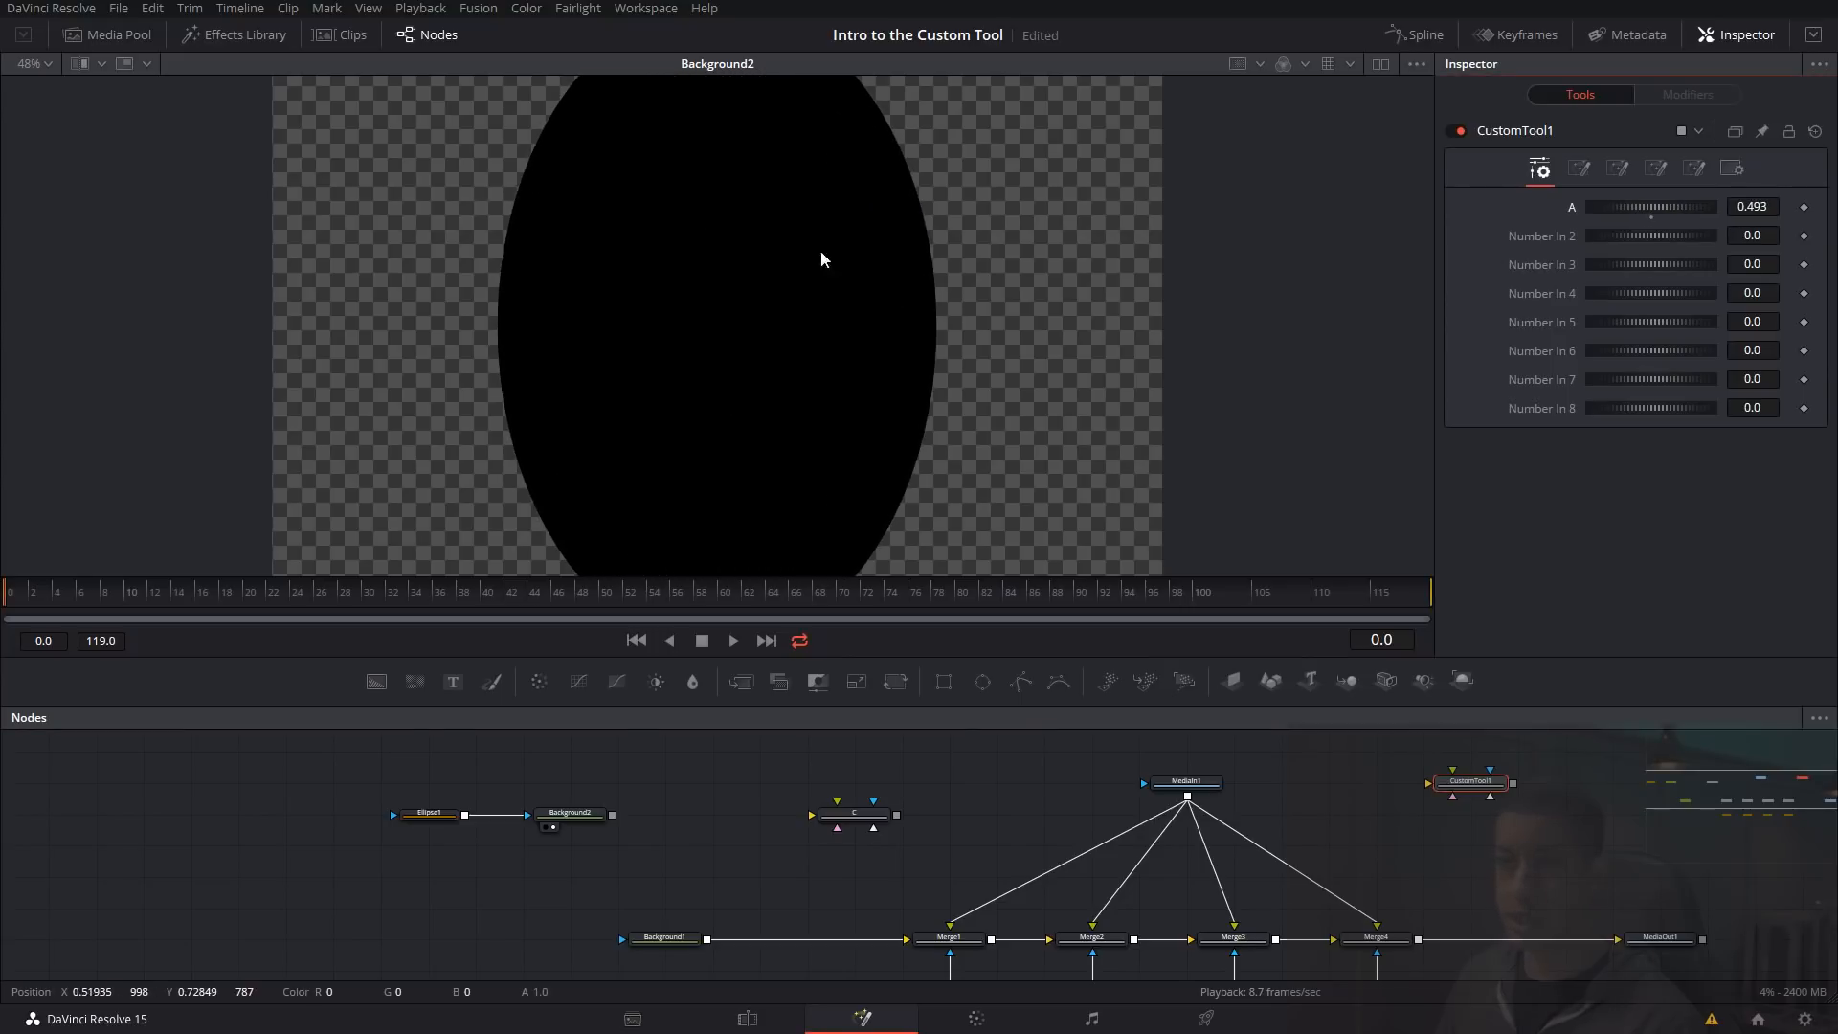
pyautogui.click(428, 819)
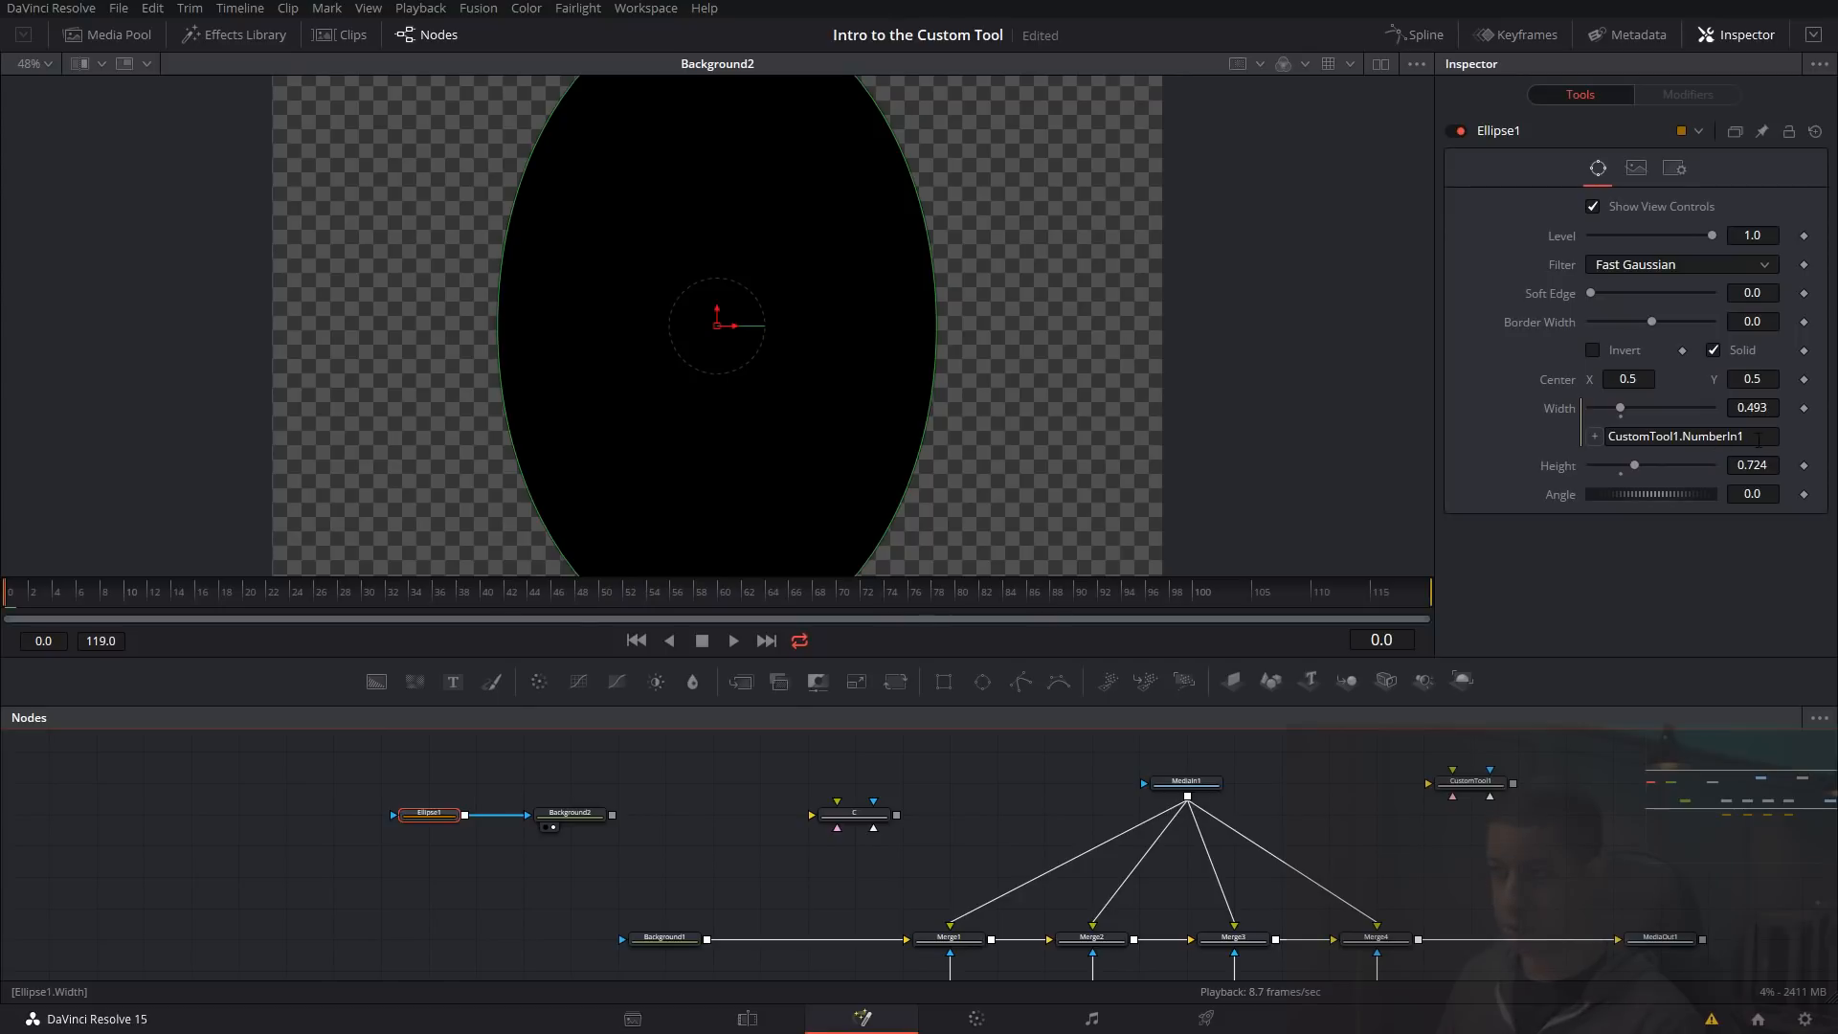
pyautogui.click(1470, 782)
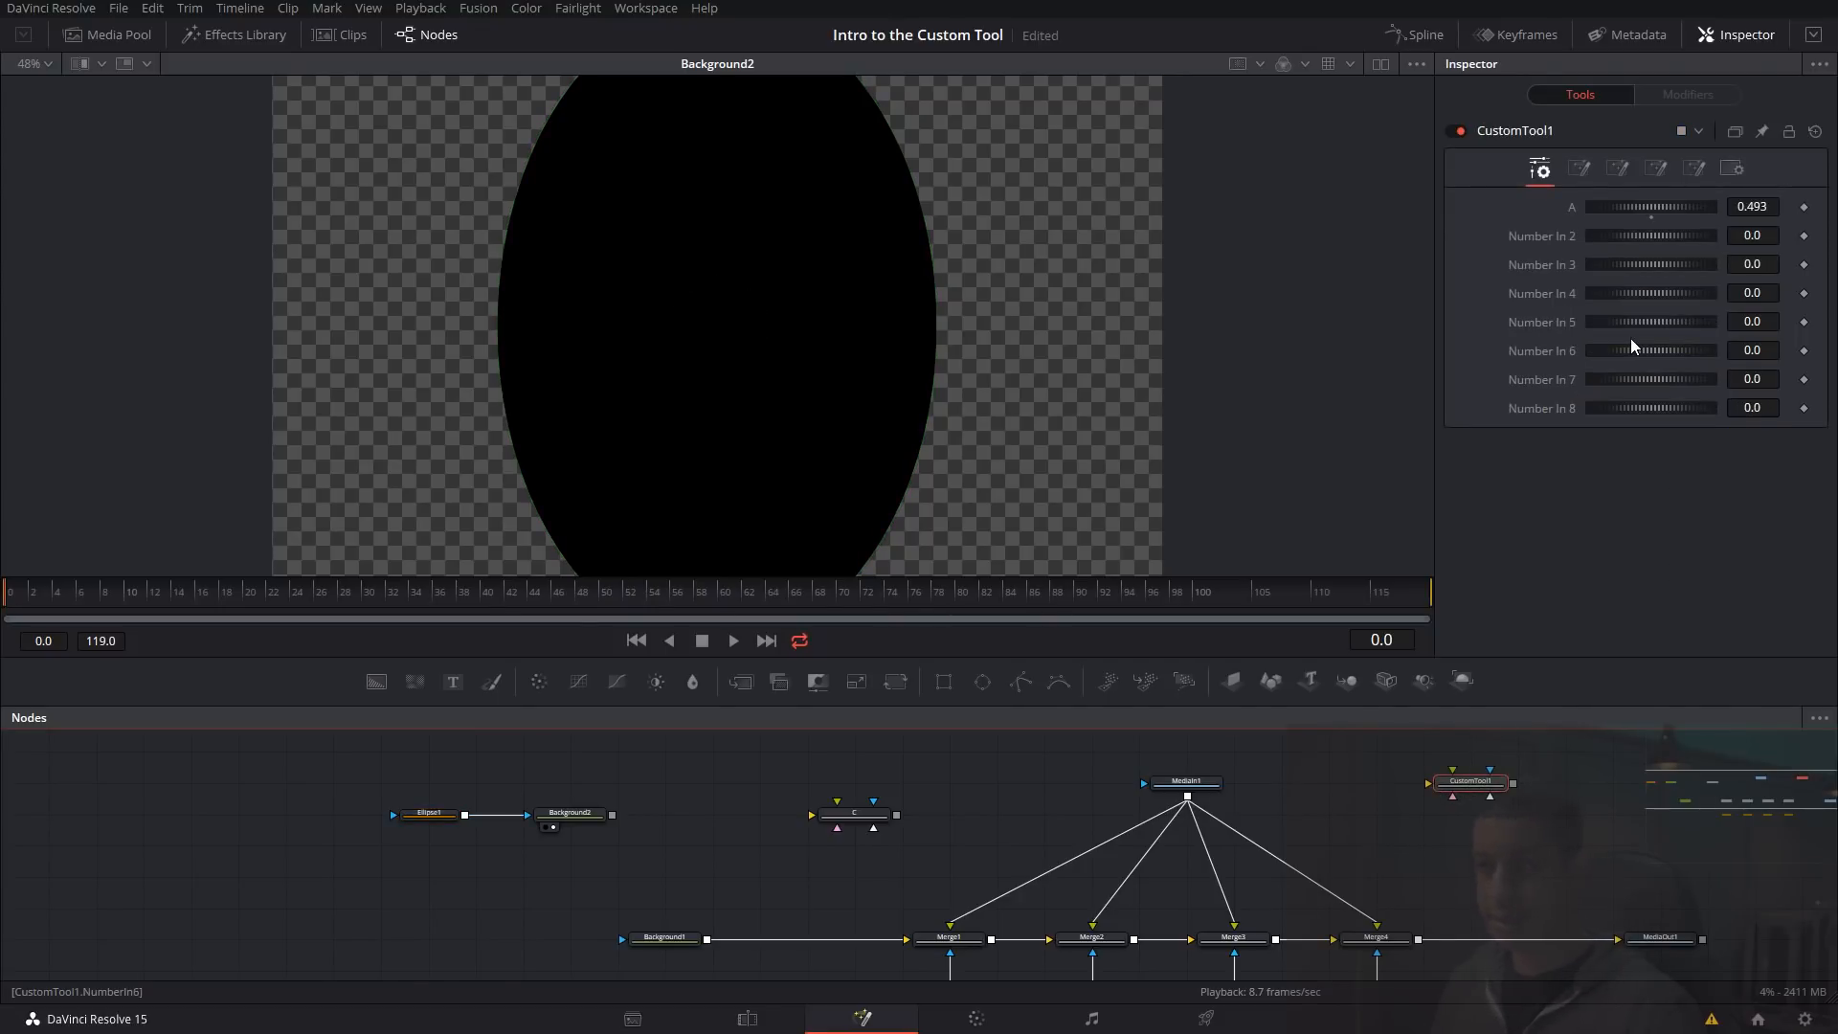
pyautogui.moveTo(1652, 205); pyautogui.dragTo(1669, 221)
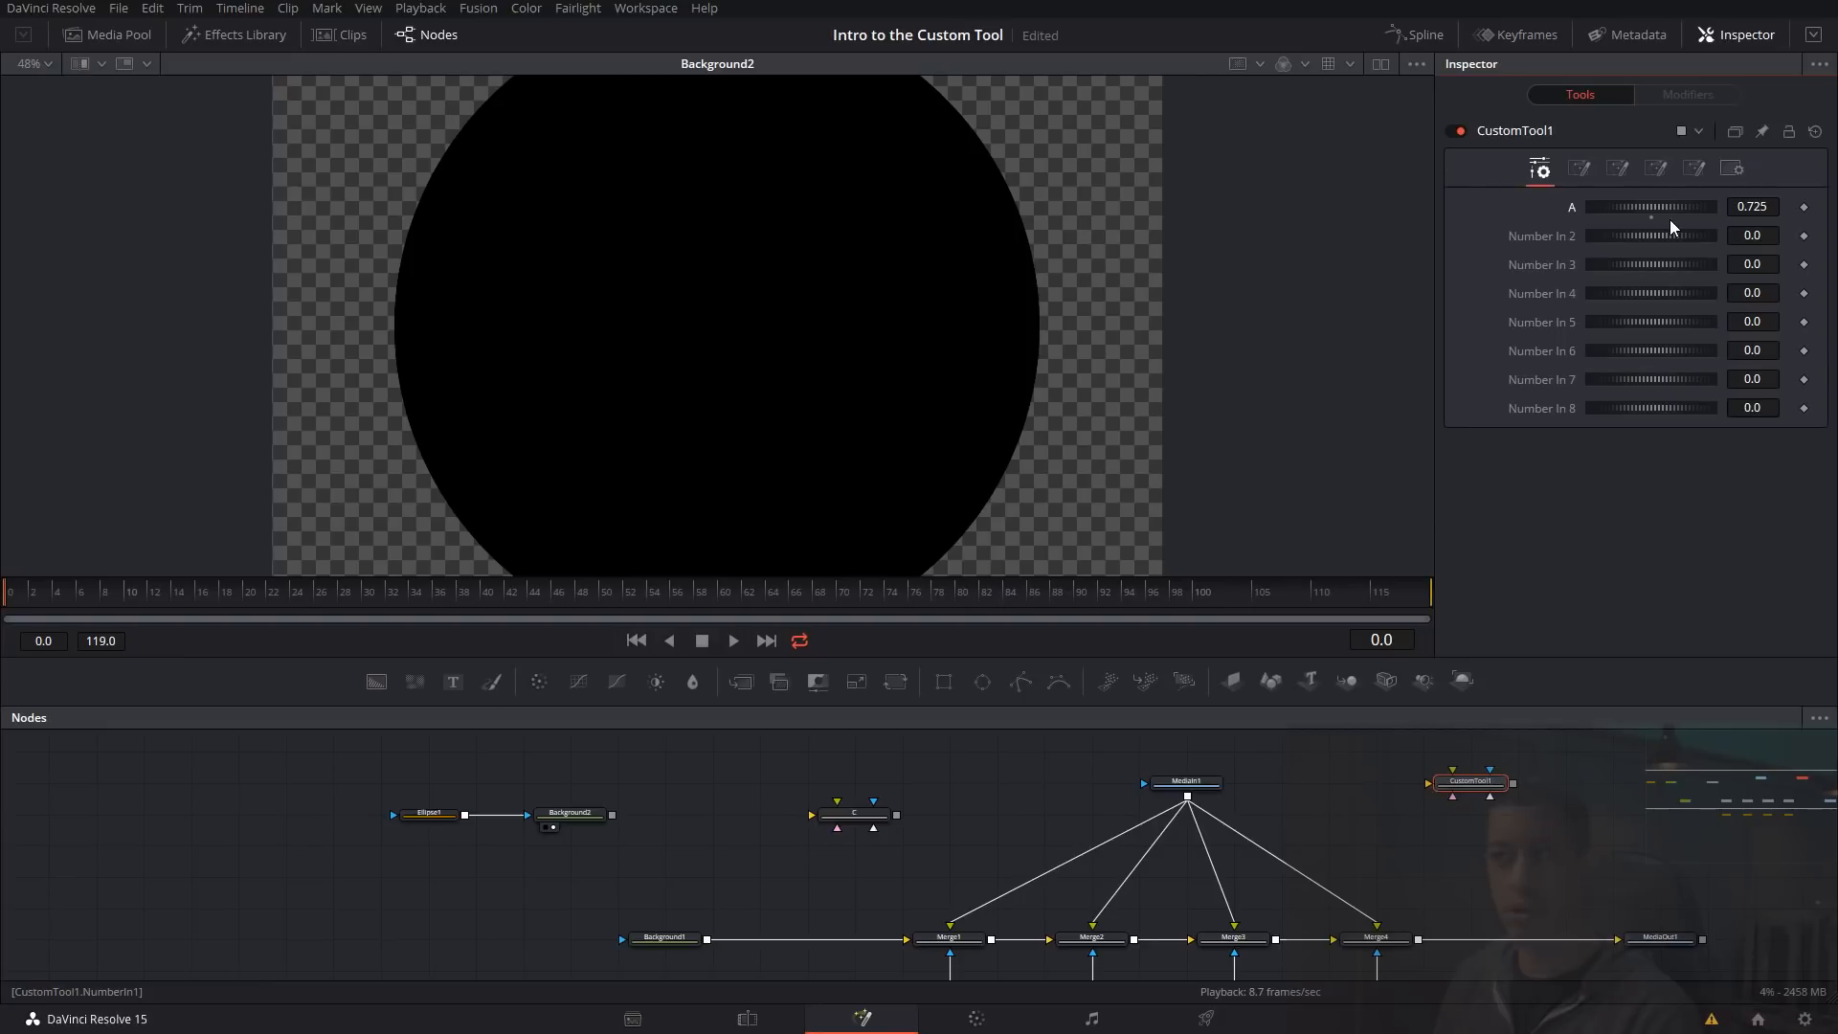
pyautogui.click(429, 806)
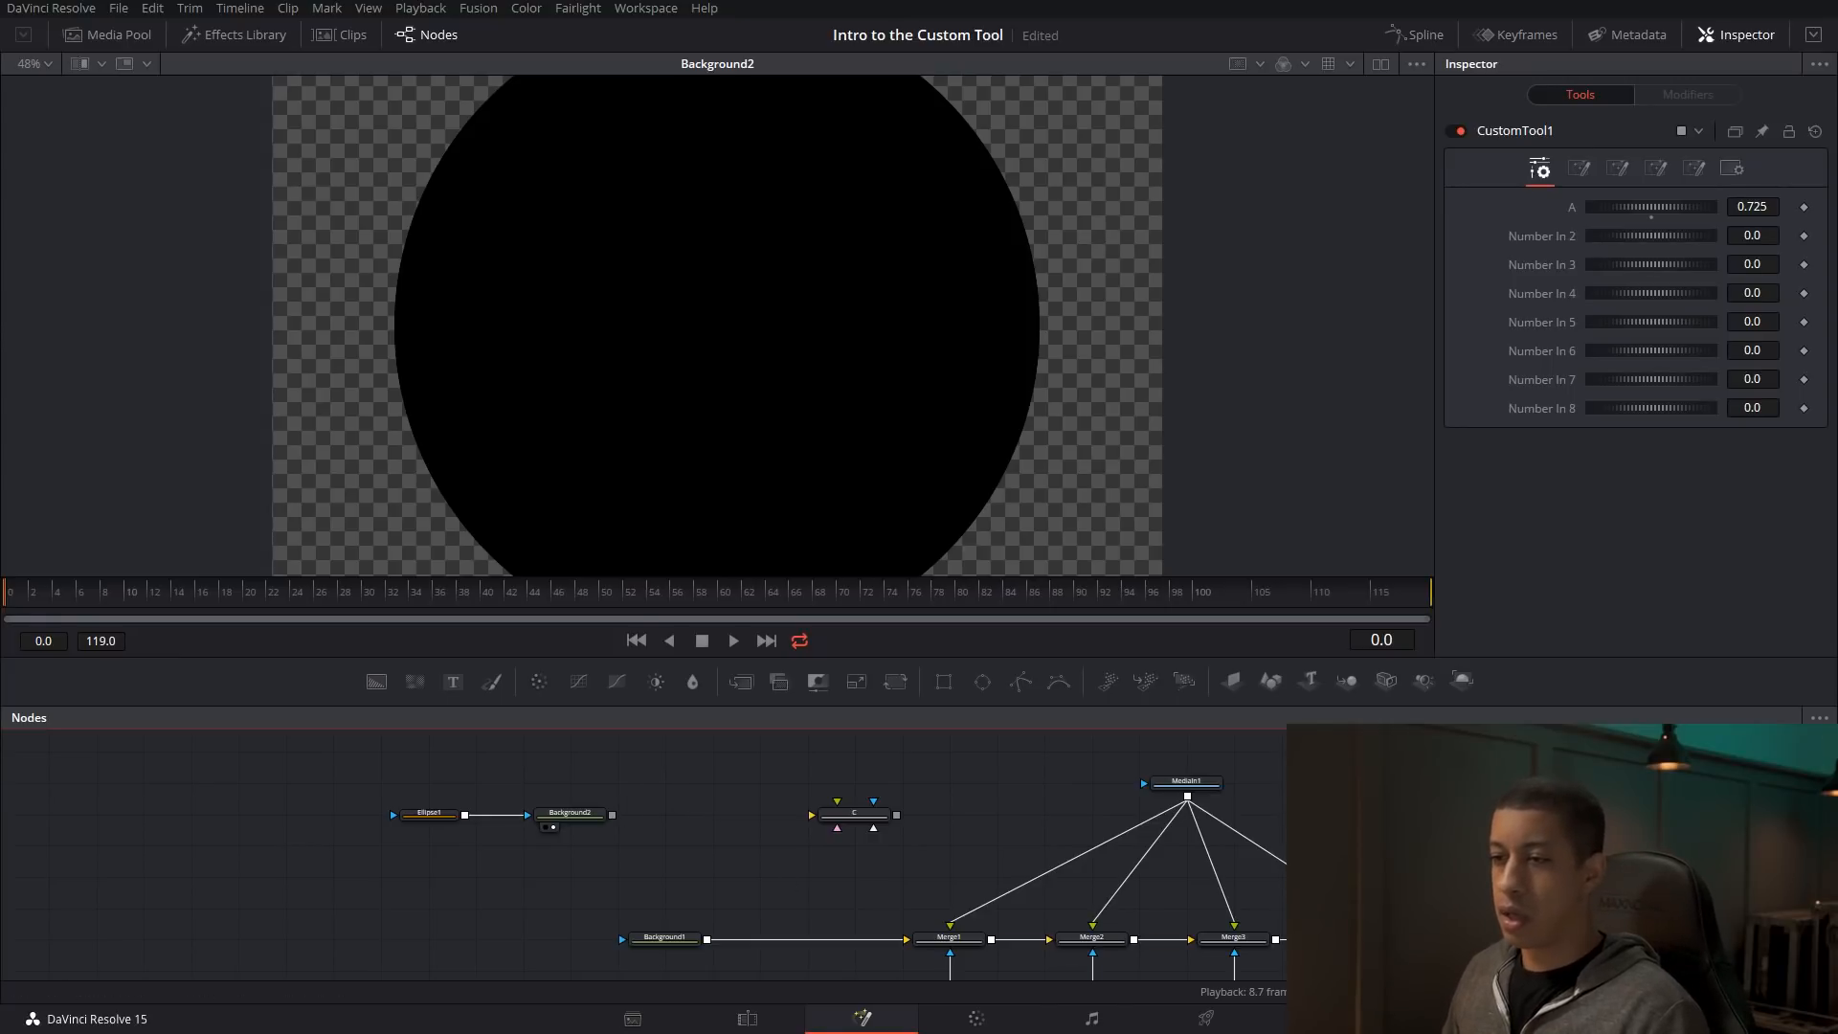
# - Enable the Point 1 control of CustomTool1 in its configuration and return to the tool's main controls
pyautogui.click(1698, 171)
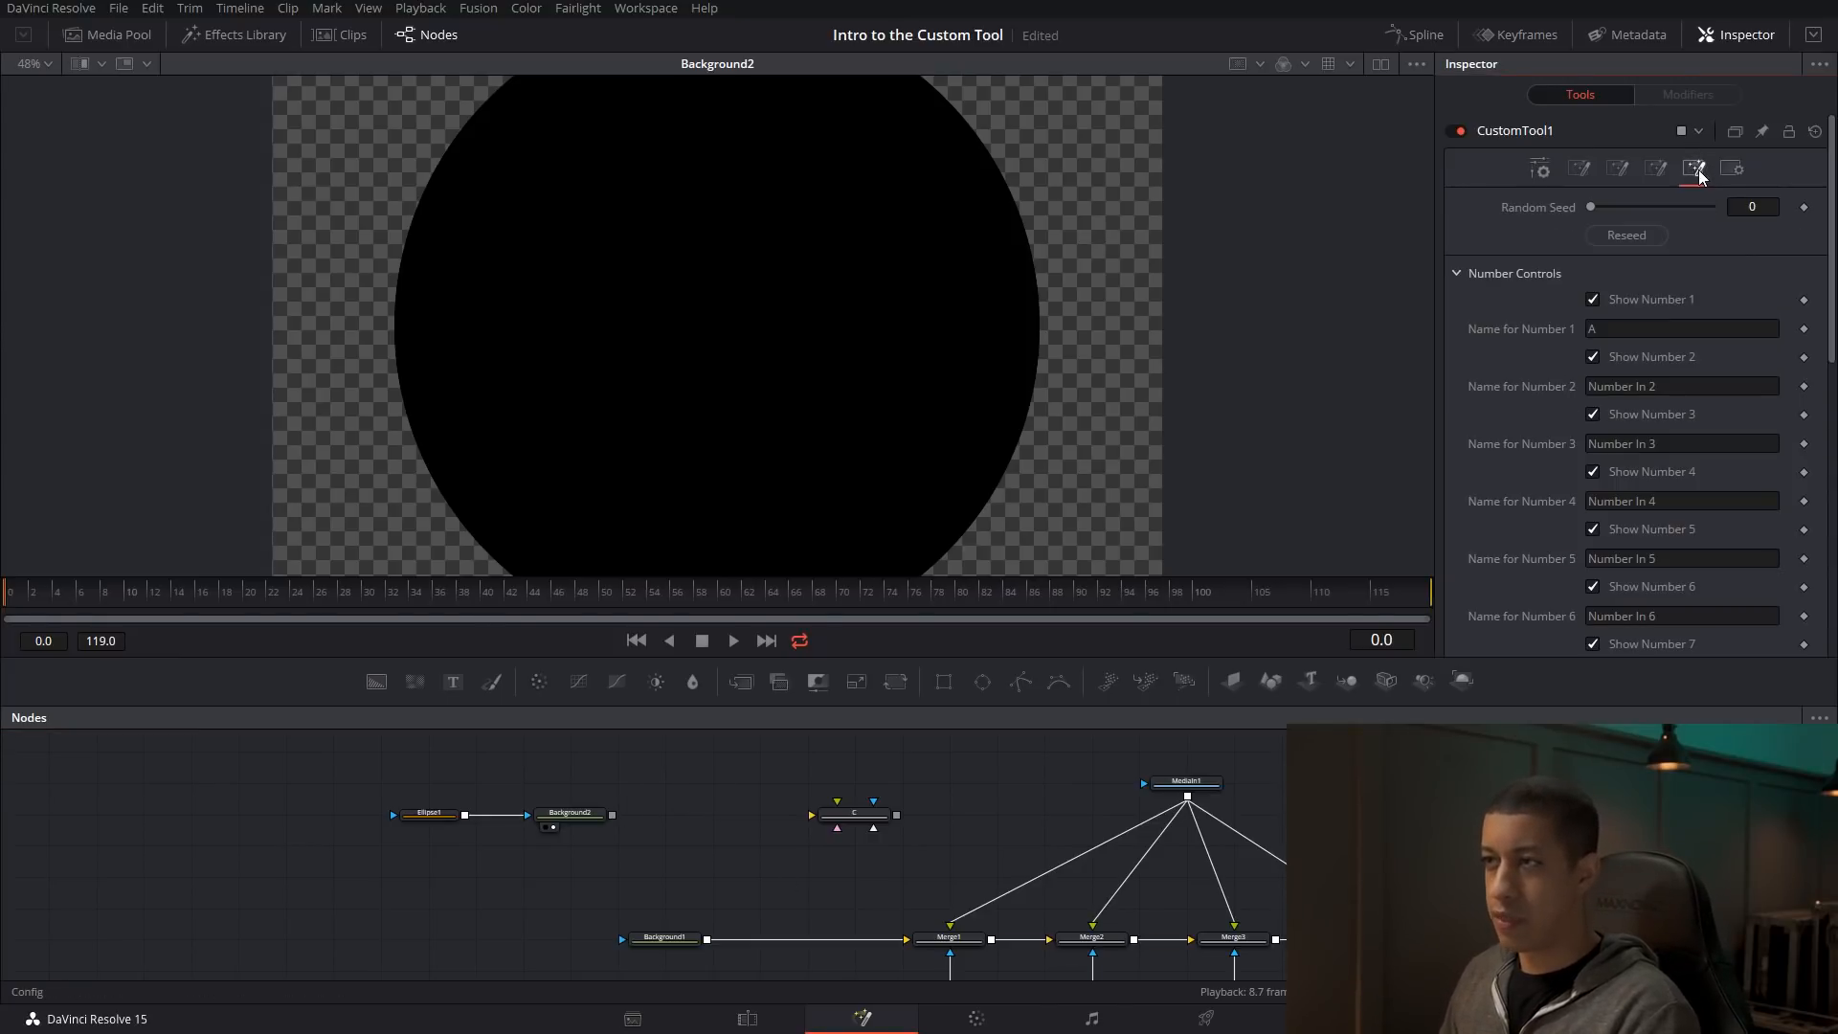
pyautogui.scroll(-5, 1670, 388)
pyautogui.scroll(5, 1505, 414)
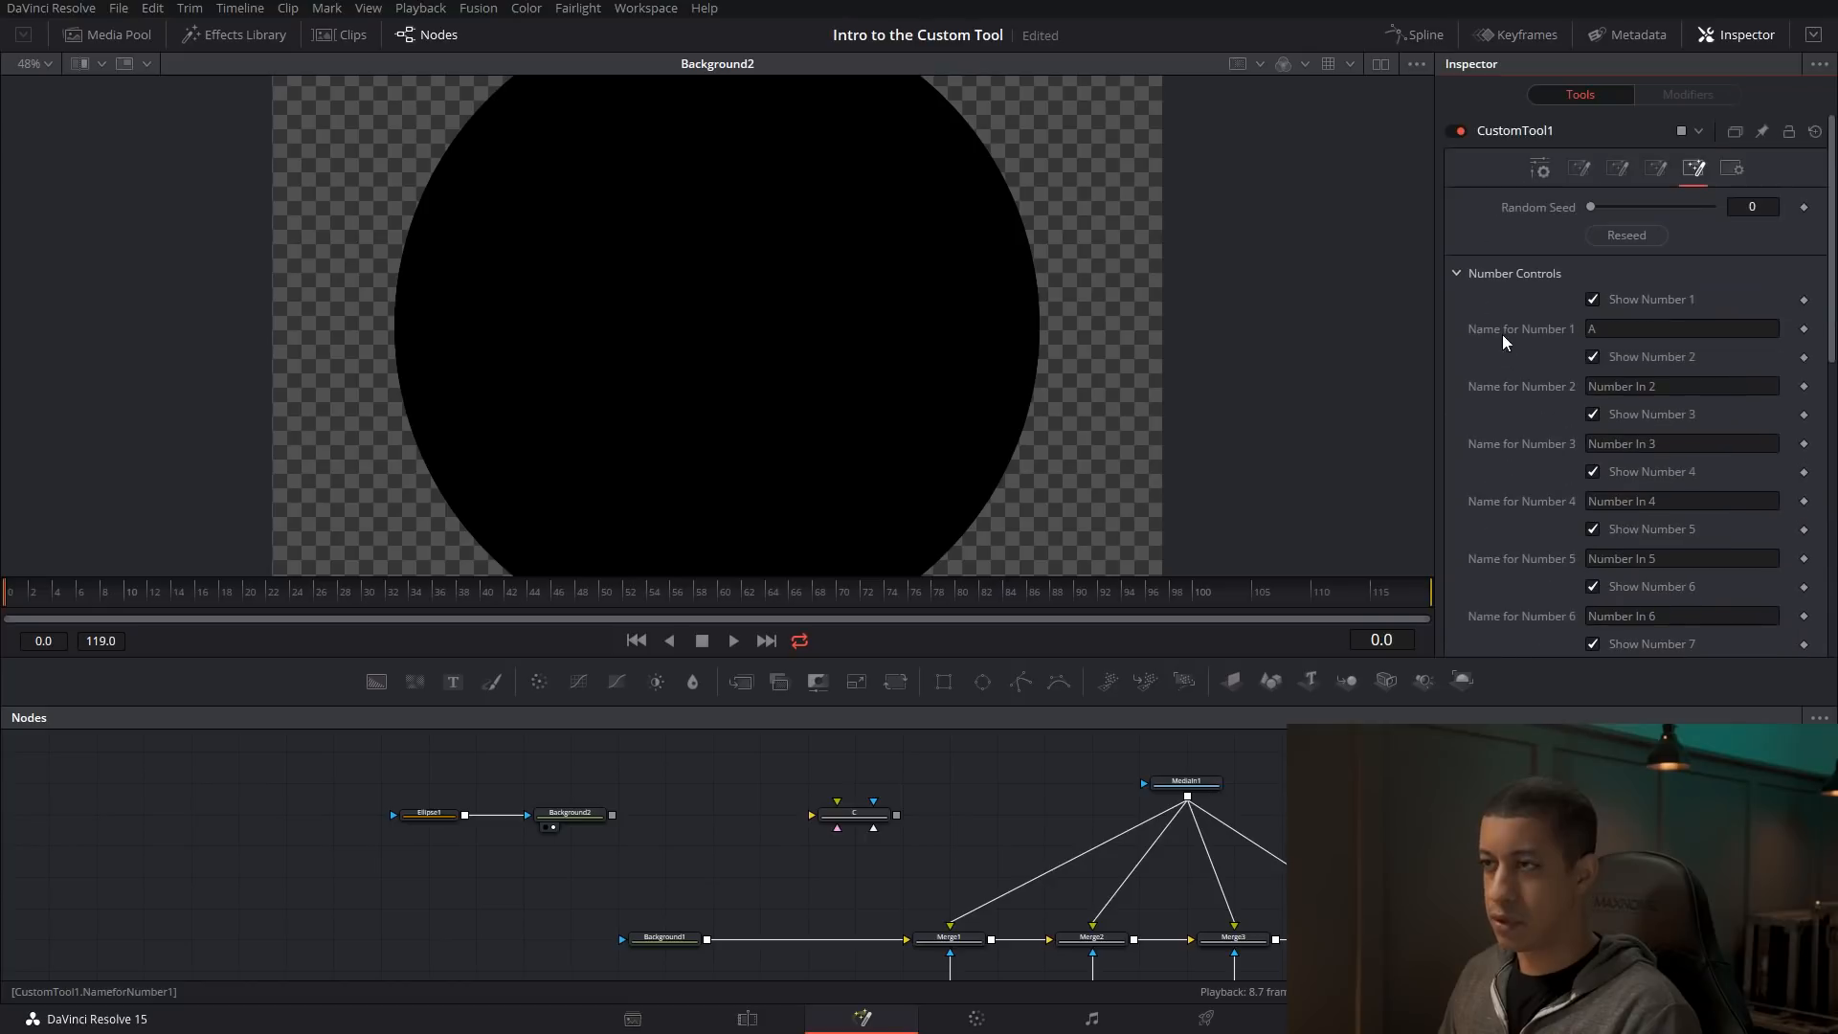
pyautogui.click(1465, 275)
pyautogui.click(1593, 335)
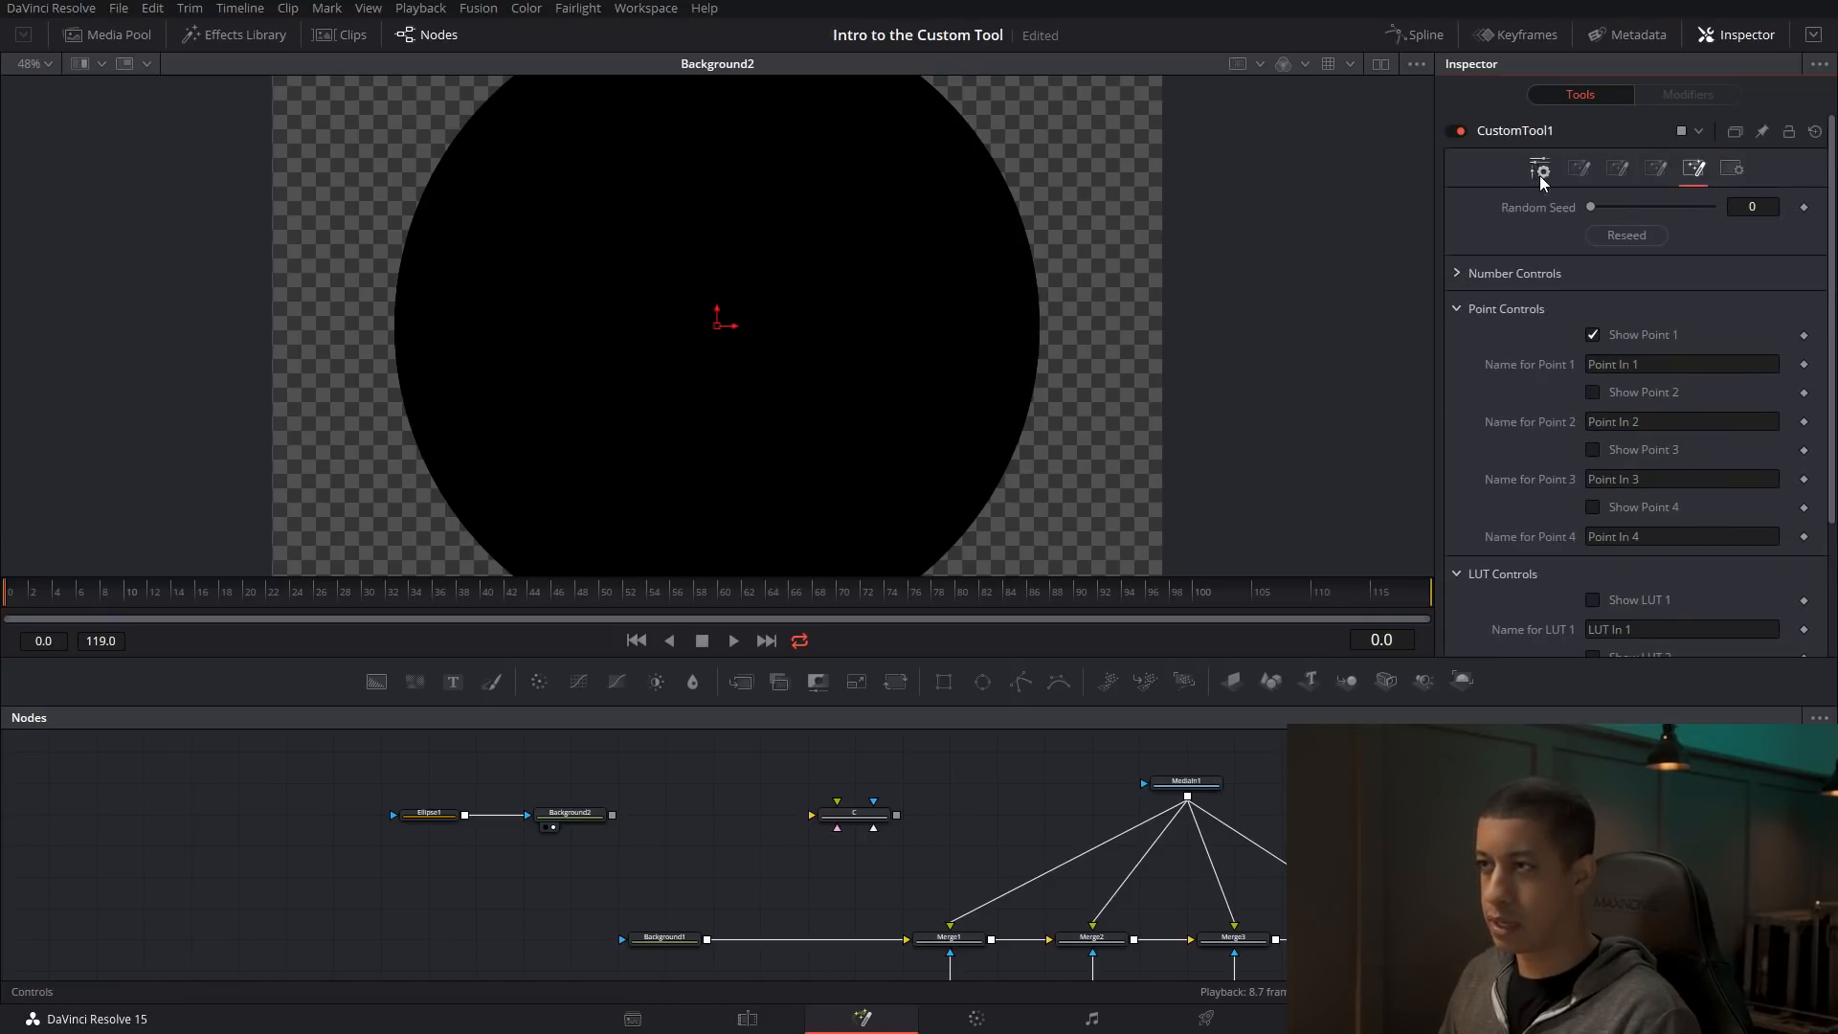
pyautogui.click(1540, 171)
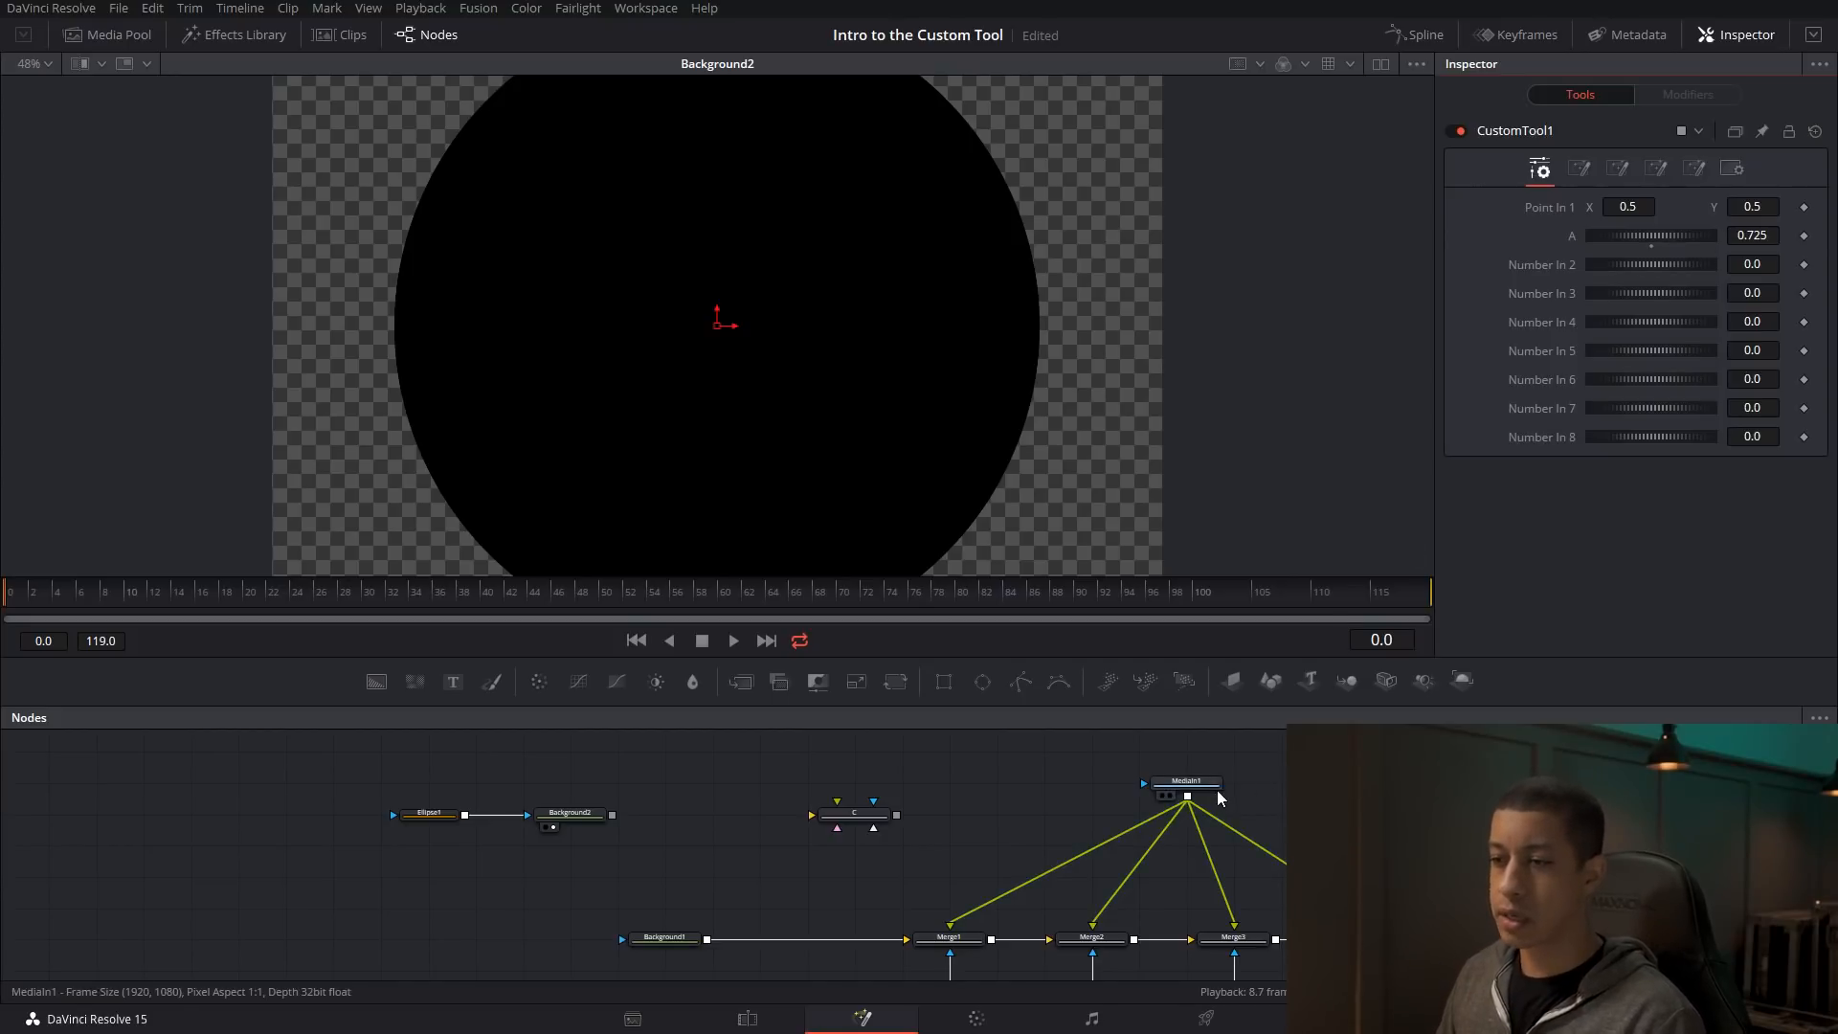
# - Set controller C's Out <--> In LR to about 0.101 with MediaOut1 in the viewer and inspect the Rectangle1 and Rectangle2 masks
pyautogui.moveTo(1517, 939); pyautogui.dragTo(994, 400)
pyautogui.moveTo(1302, 817); pyautogui.dragTo(1252, 756)
pyautogui.scroll(1, 796, 749)
pyautogui.click(801, 771)
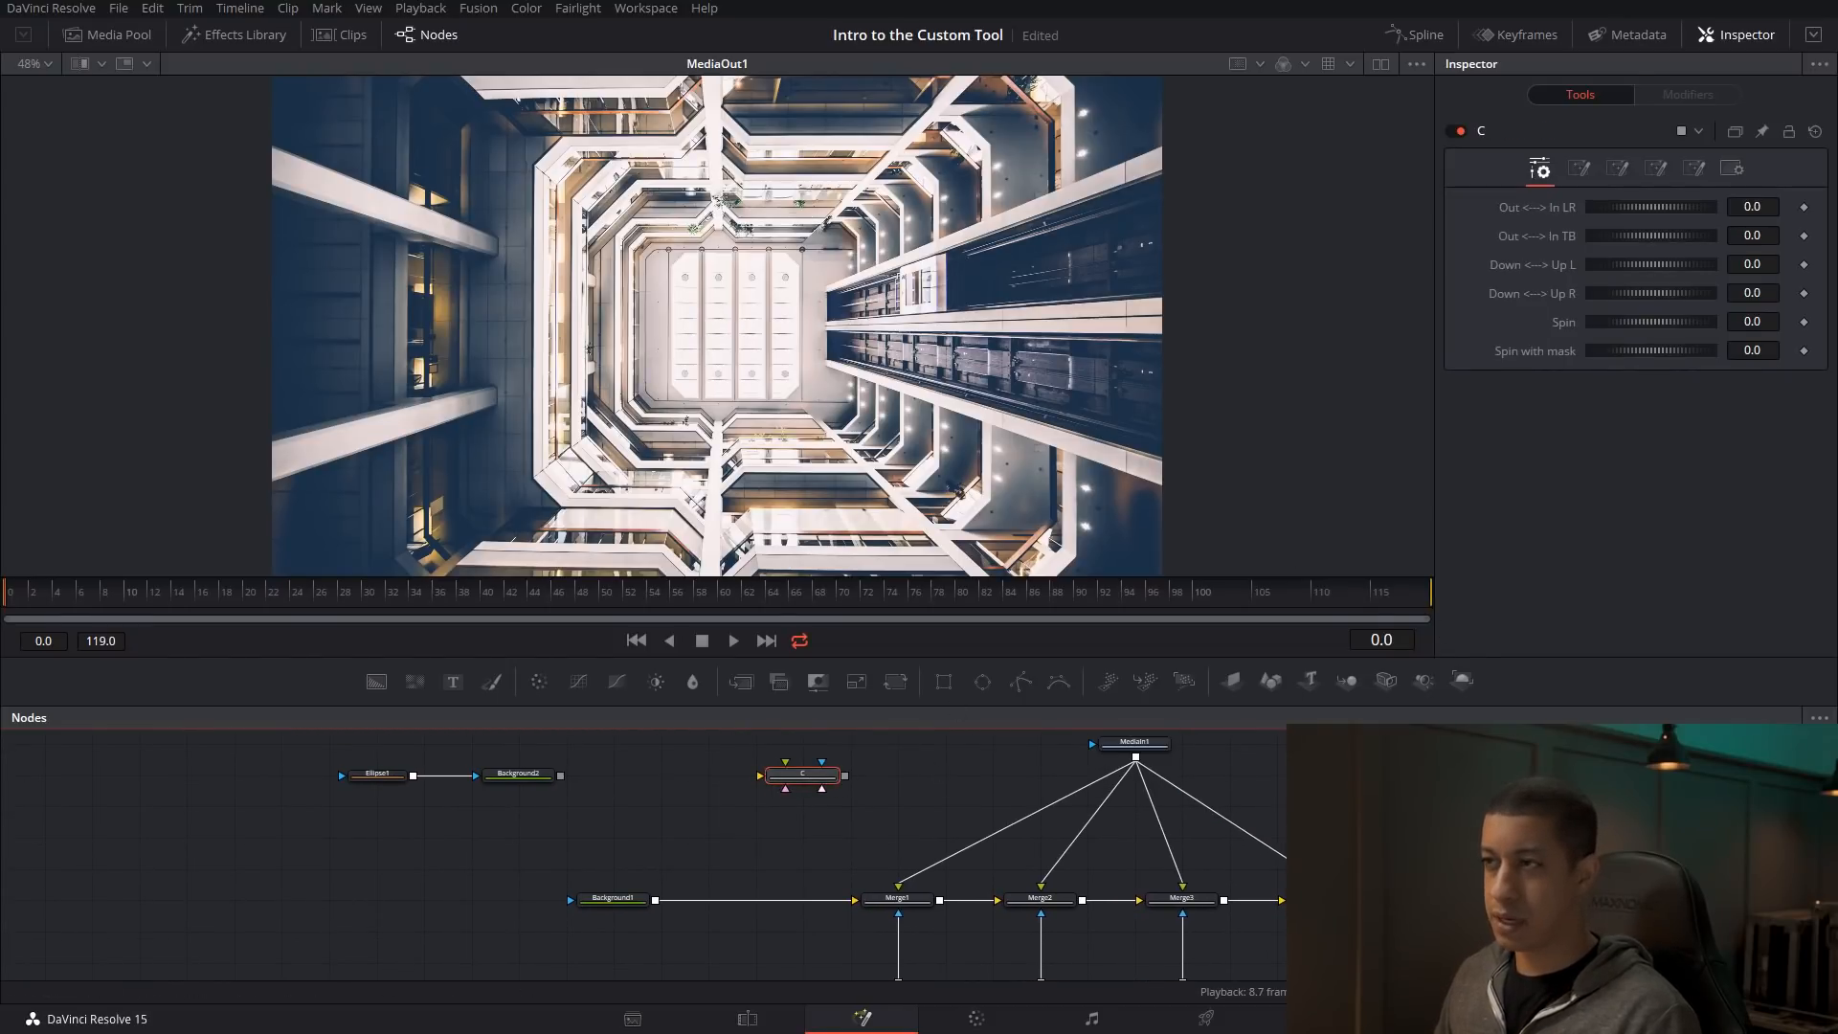
pyautogui.moveTo(1655, 209); pyautogui.dragTo(1664, 212)
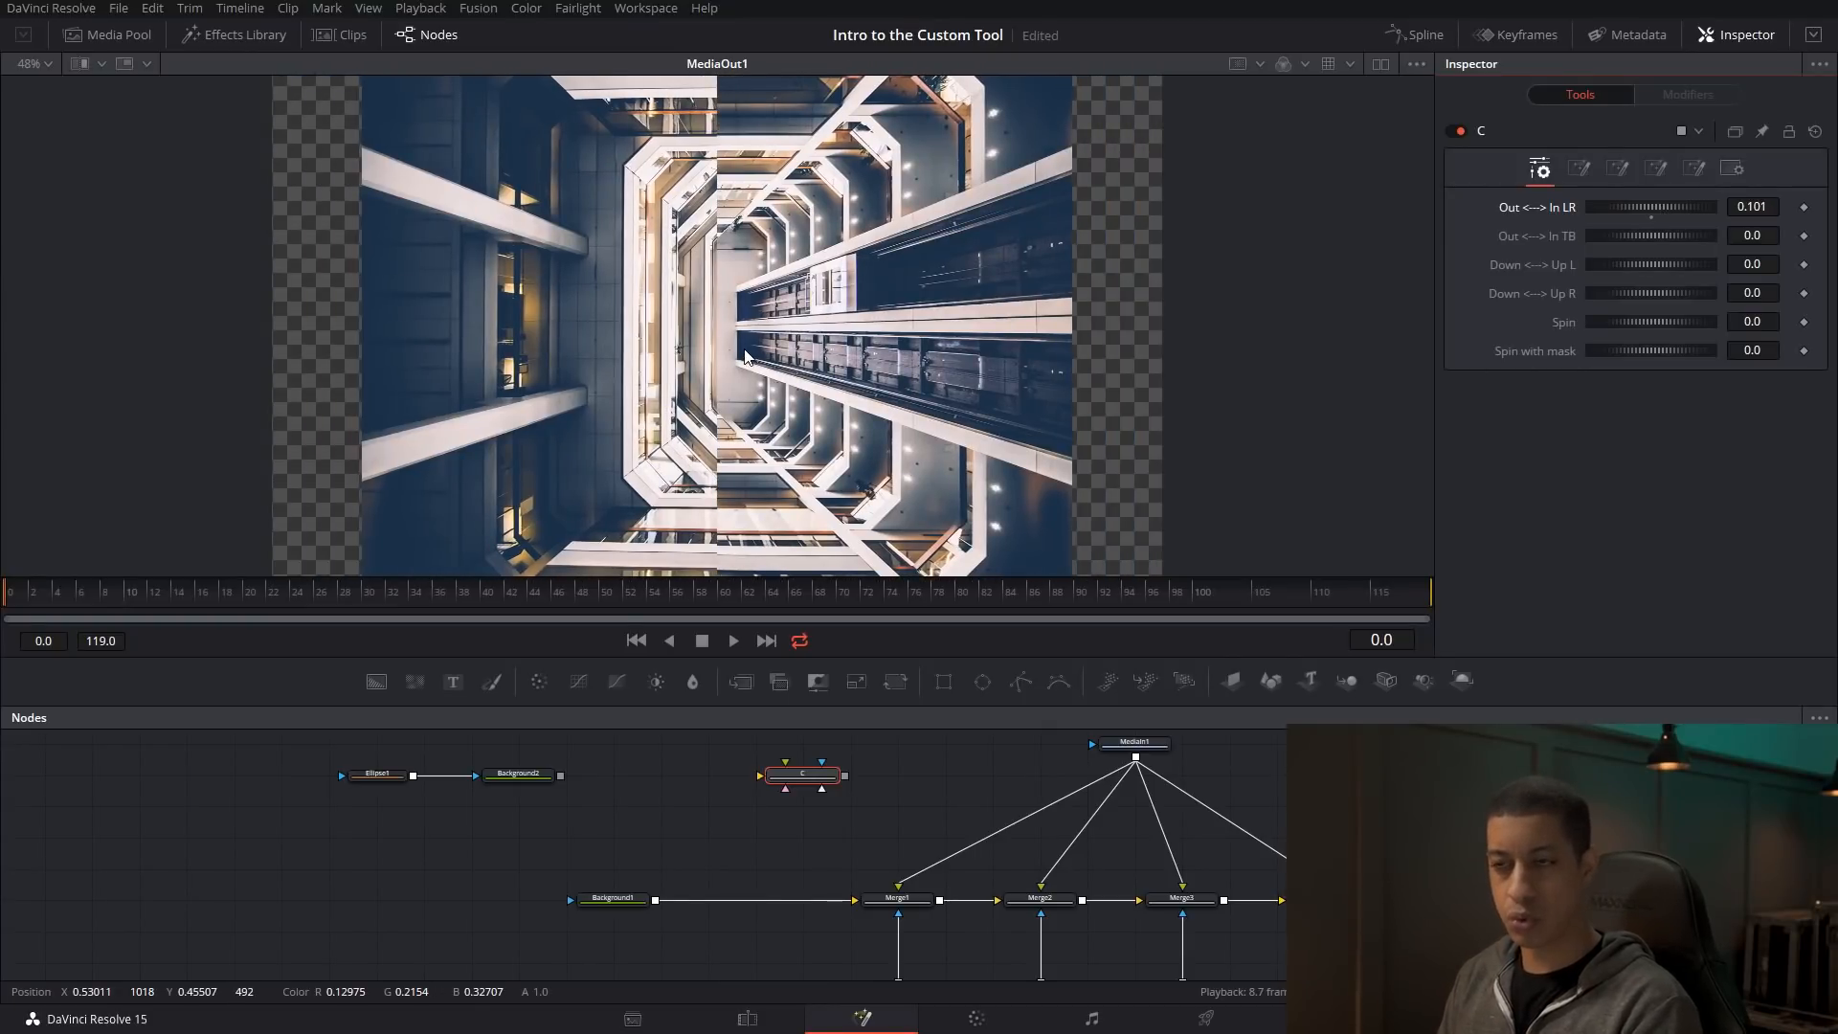
pyautogui.scroll(-5, 996, 780)
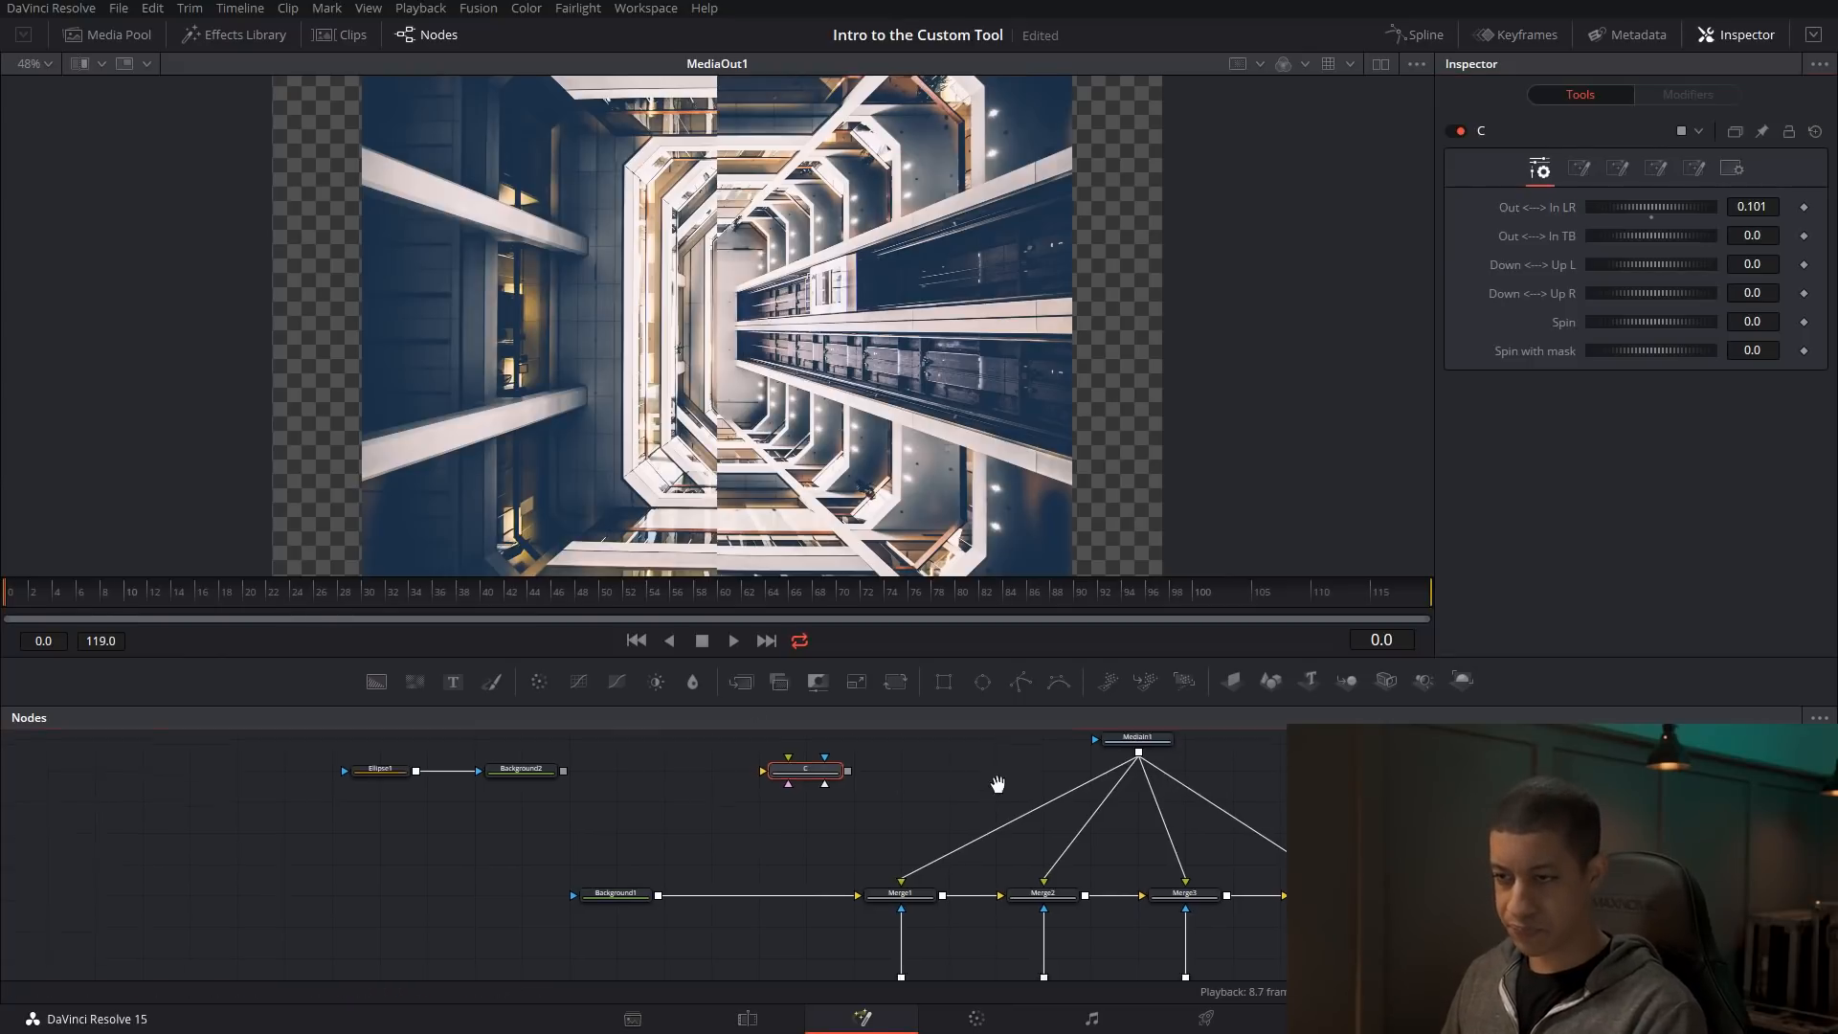
pyautogui.click(925, 862)
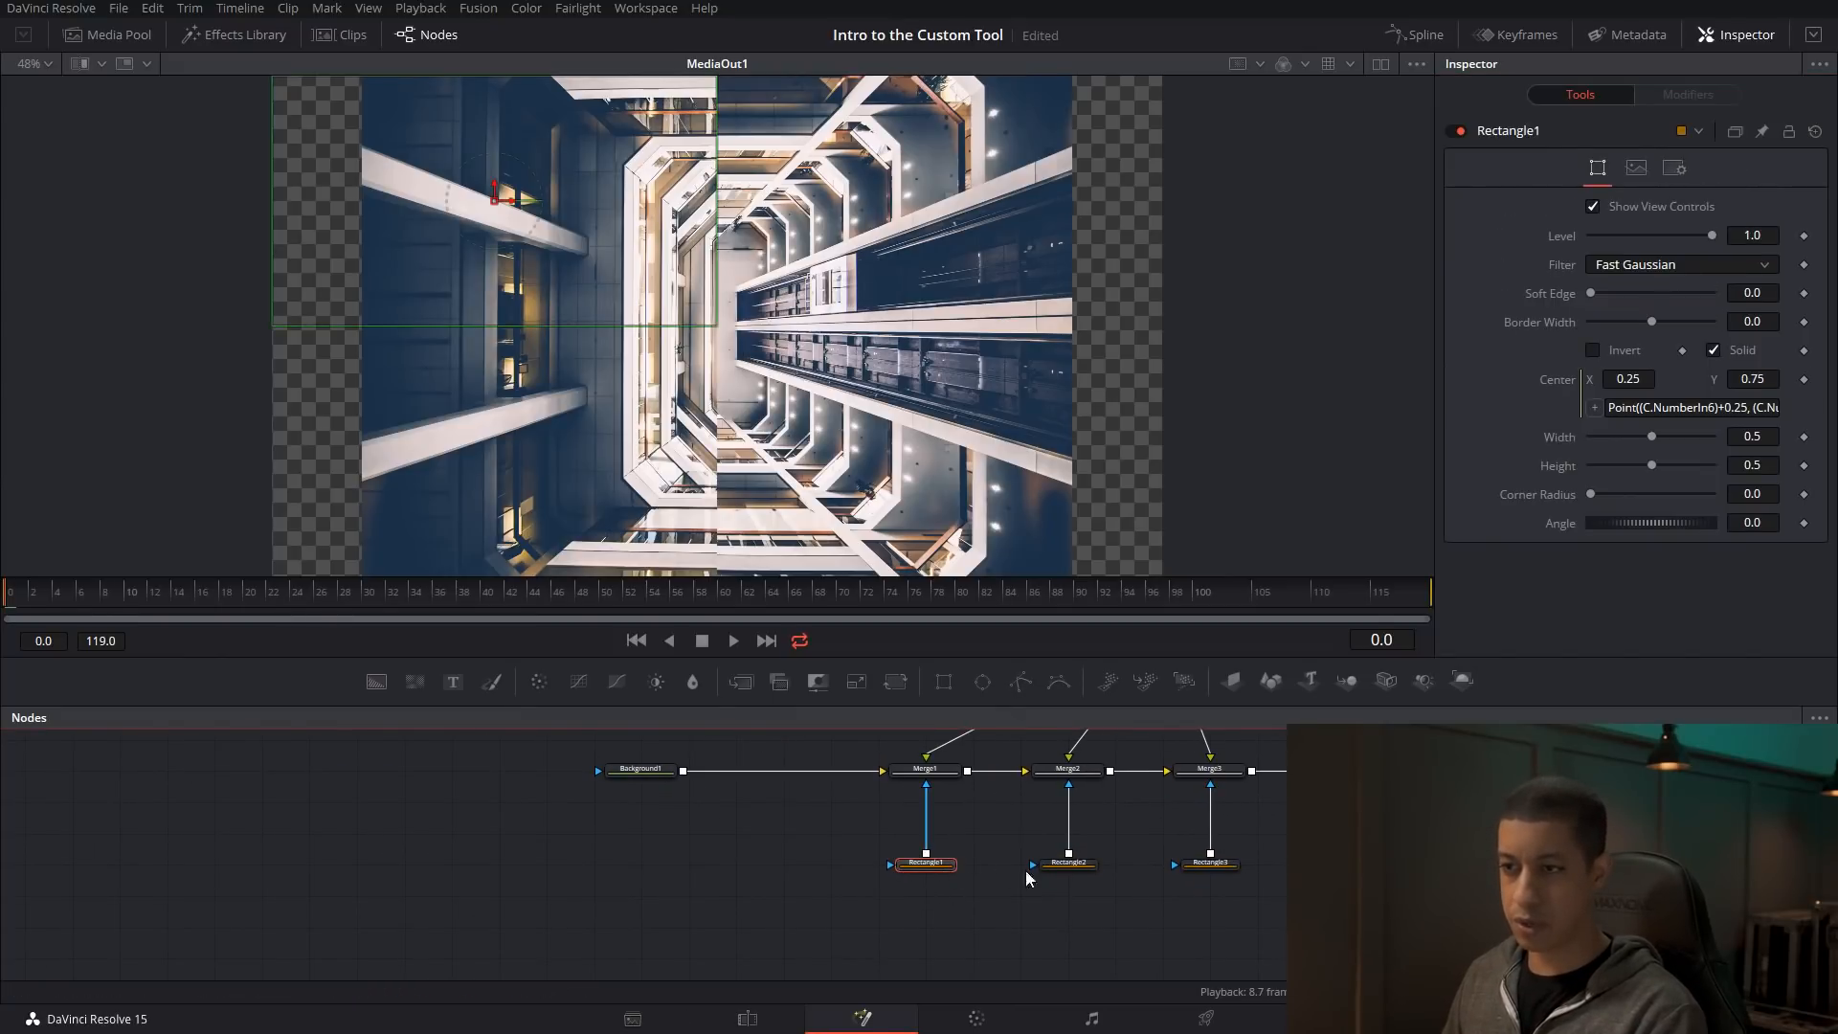
pyautogui.click(1065, 871)
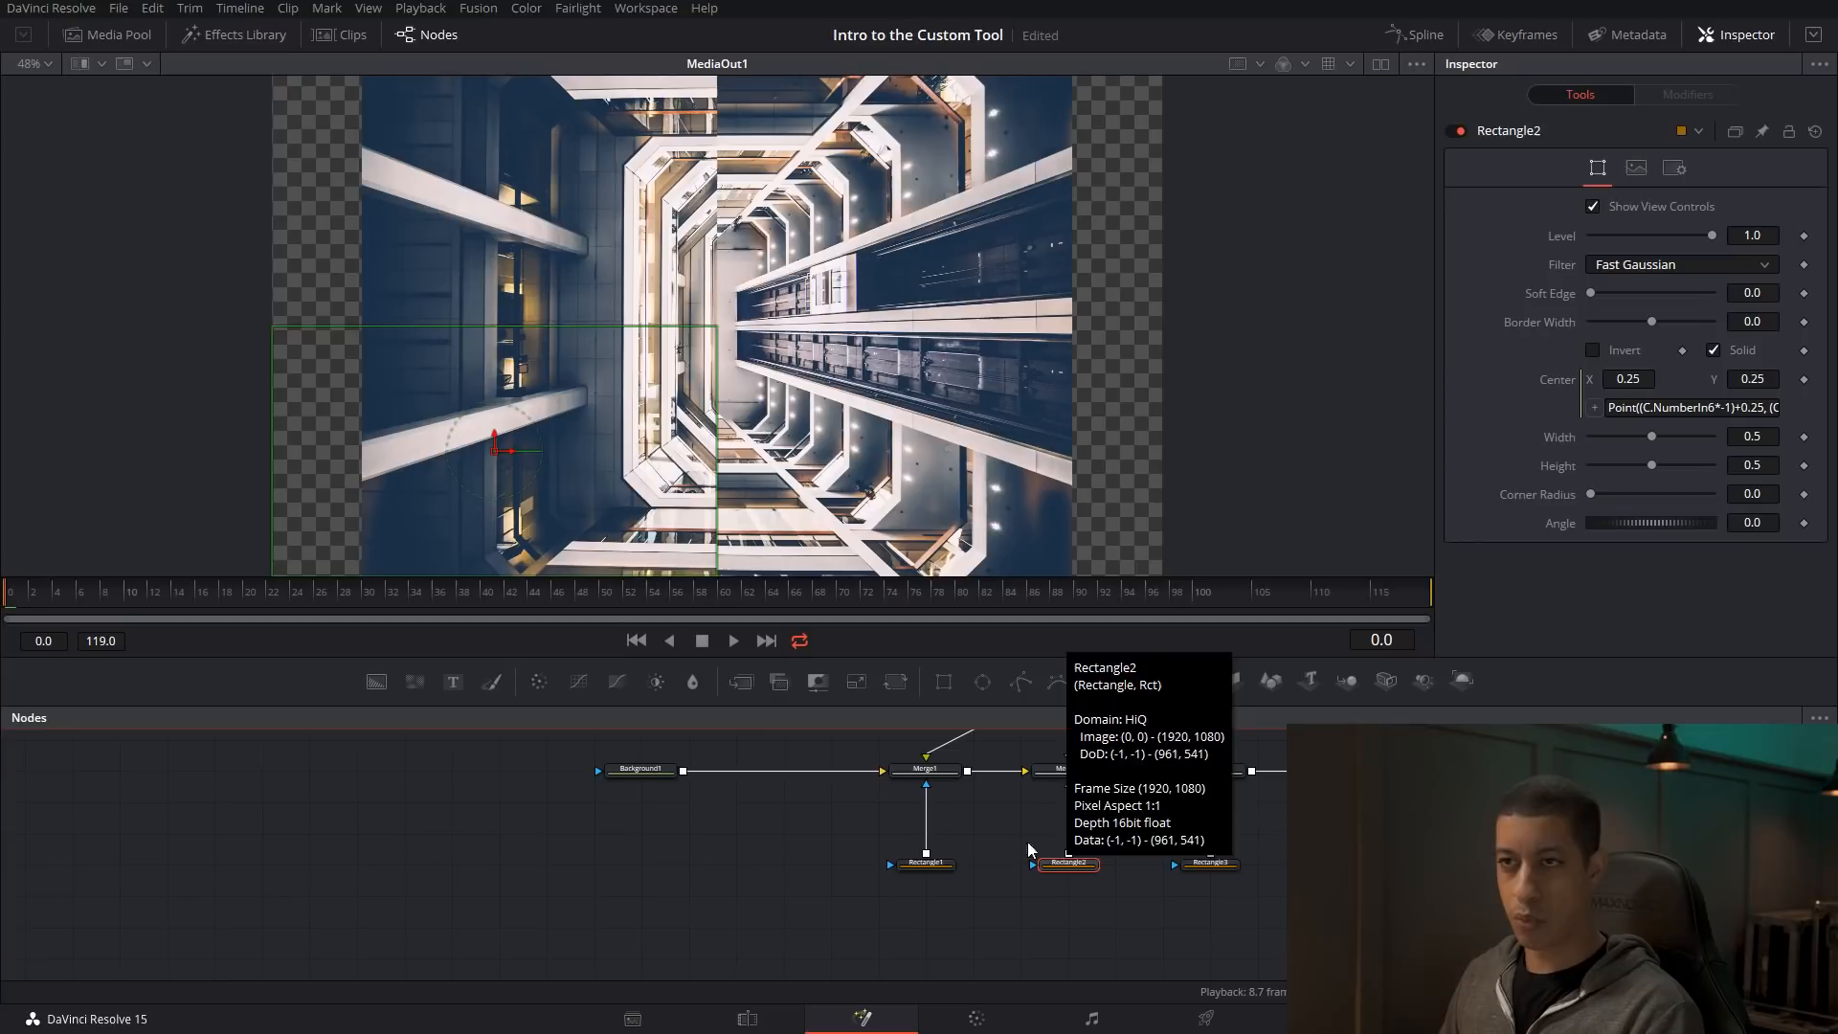
# - Add a new Merge node to the empty area near MediaIn1
pyautogui.scroll(5, 1054, 829)
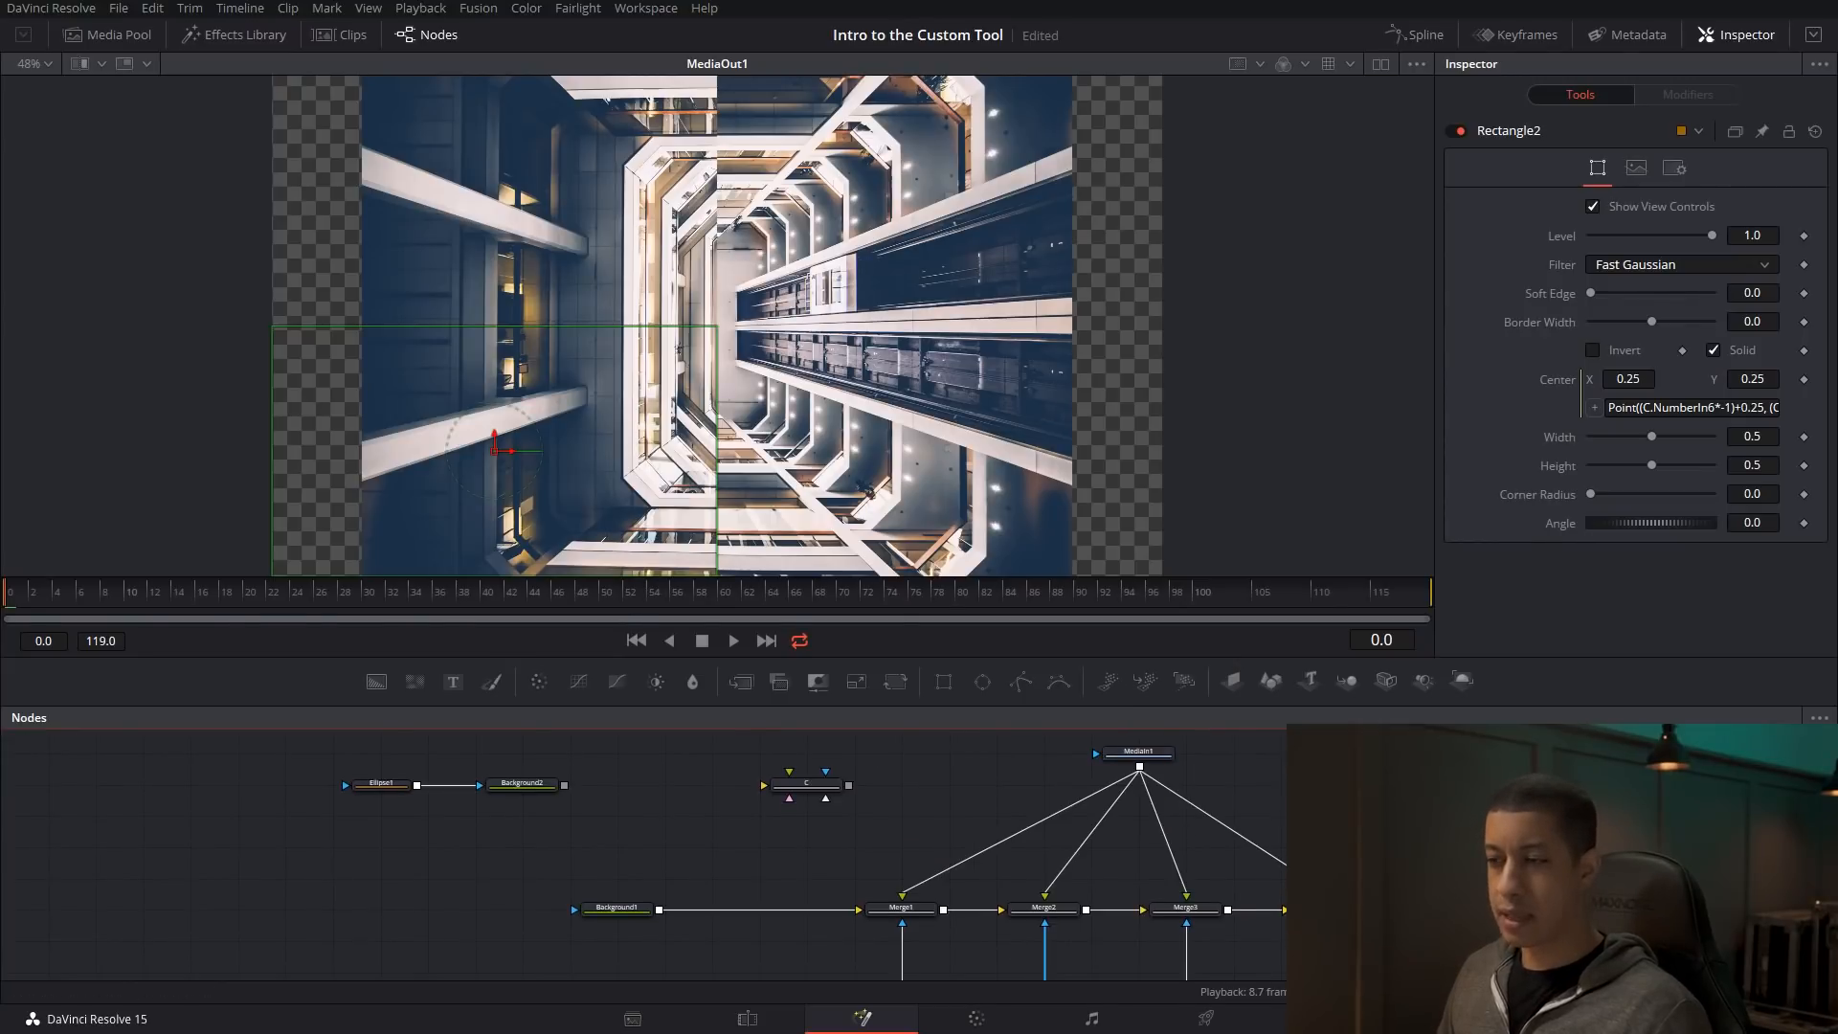
pyautogui.click(1280, 831)
pyautogui.hotkey('shift', 'space')
pyautogui.write('Custom Tool')
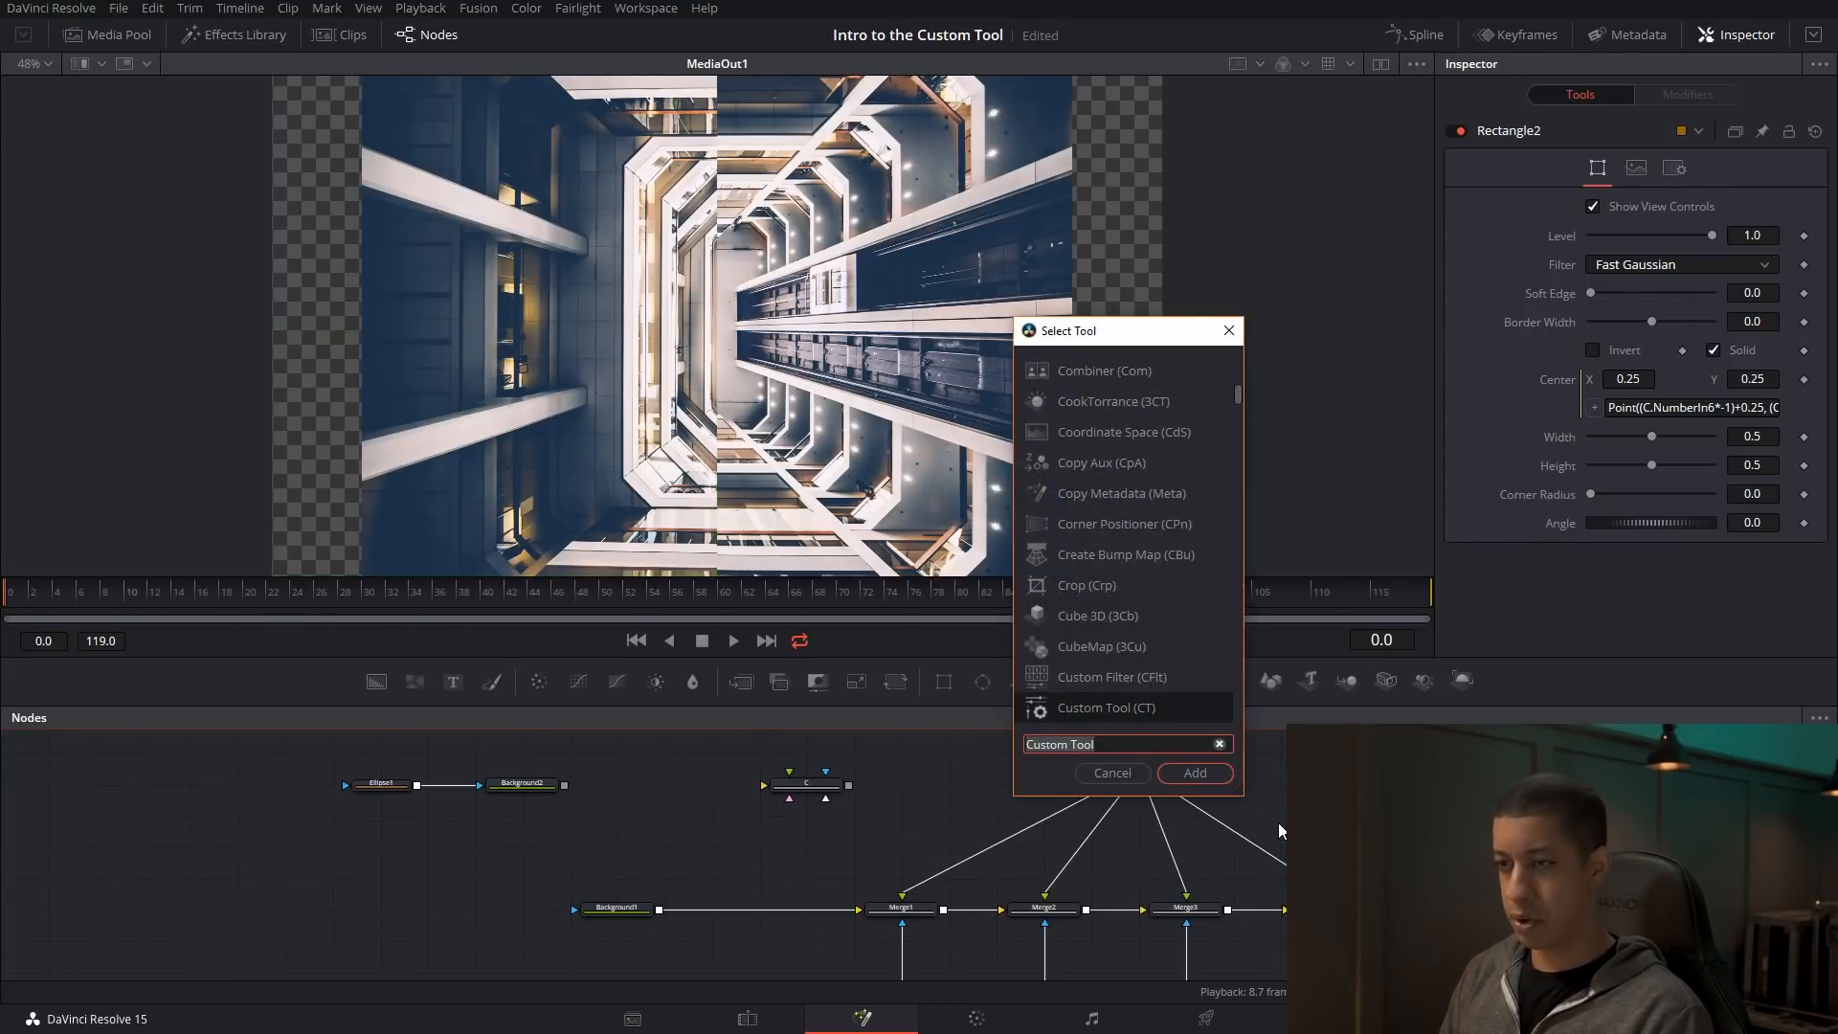
pyautogui.write('mer')
pyautogui.press('Return')
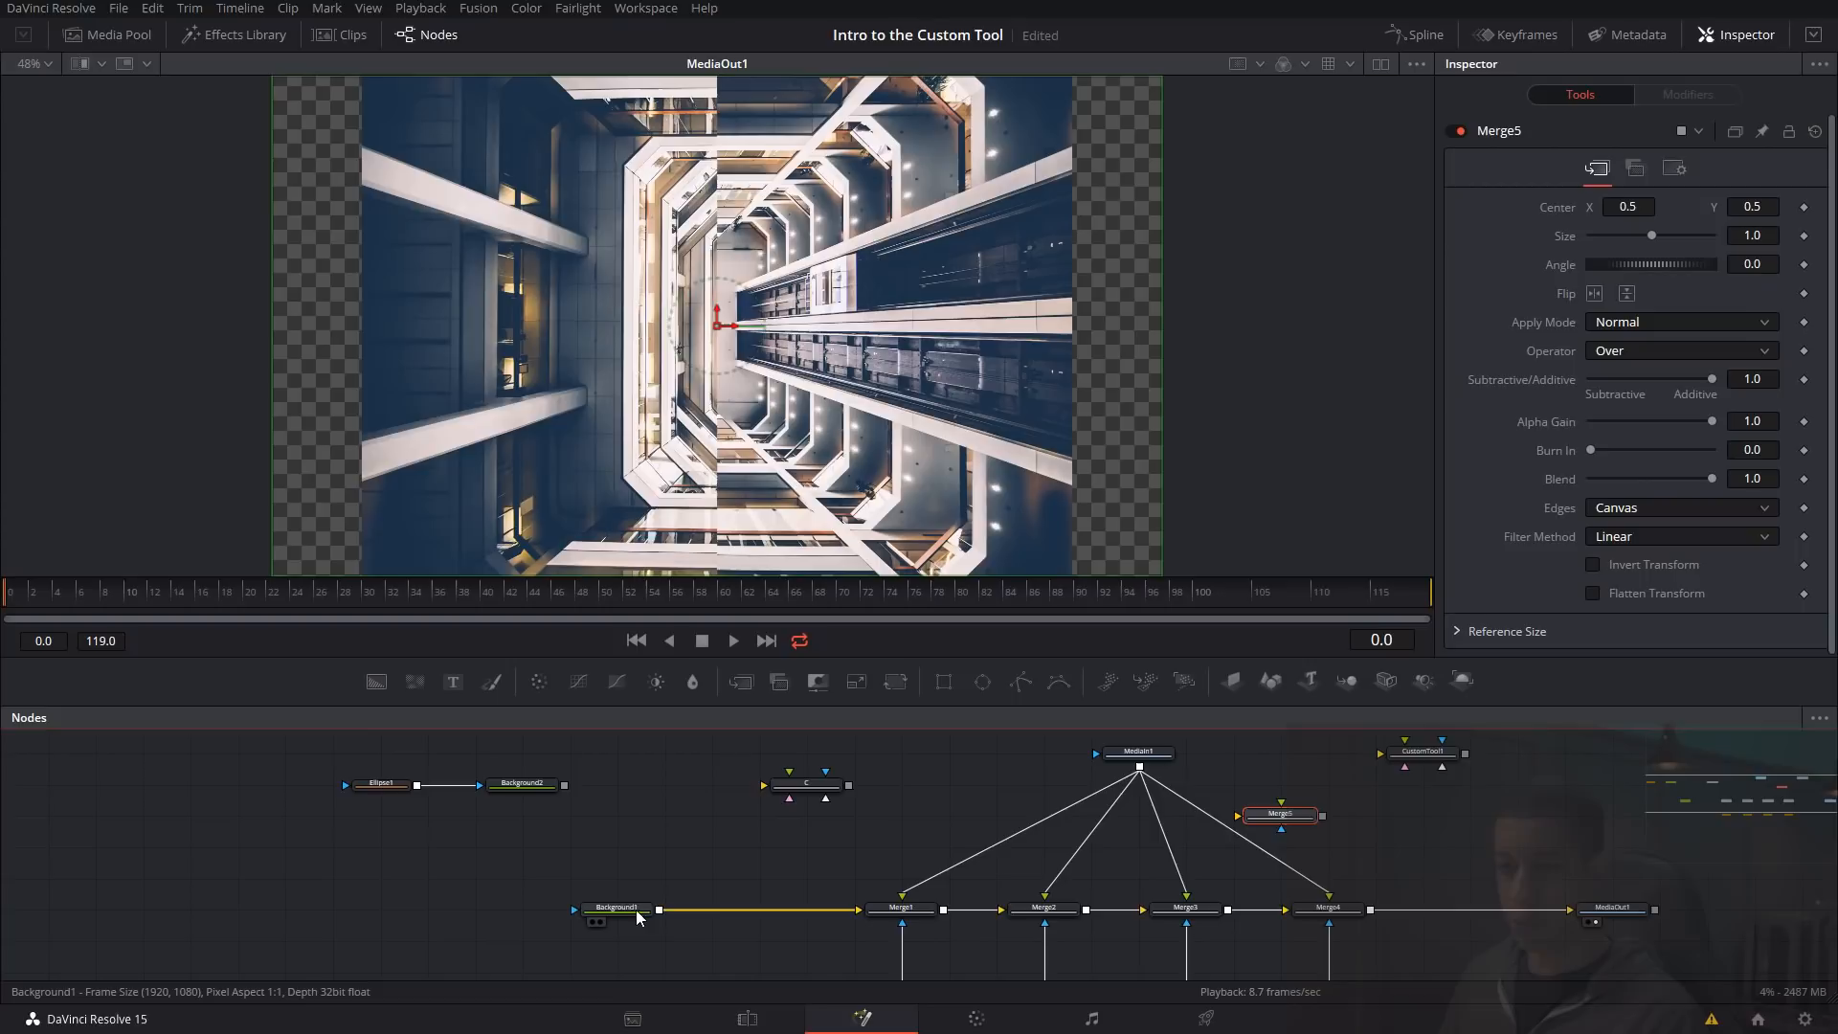
# - Connect Background1 as the background and MediaIn1 as the foreground of Merge5, and show Merge5 in the viewer
pyautogui.moveTo(658, 910); pyautogui.dragTo(1238, 816)
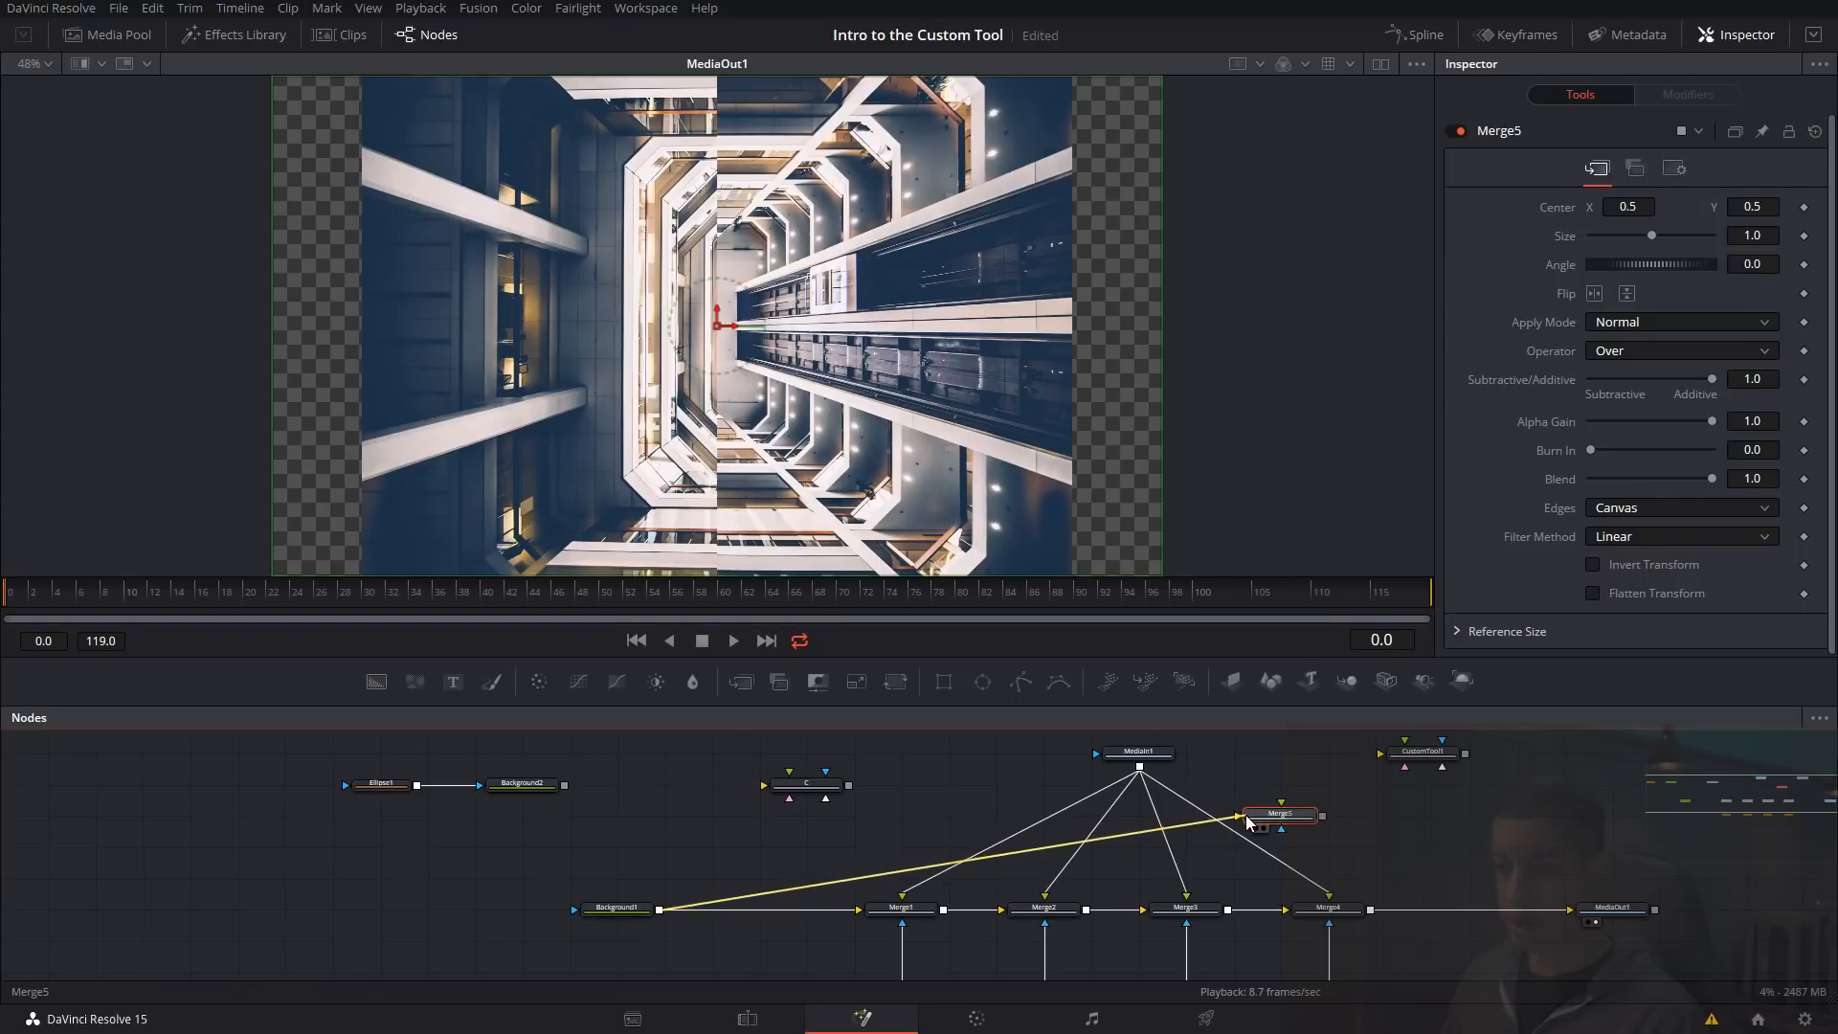
pyautogui.moveTo(1139, 766); pyautogui.dragTo(1262, 816)
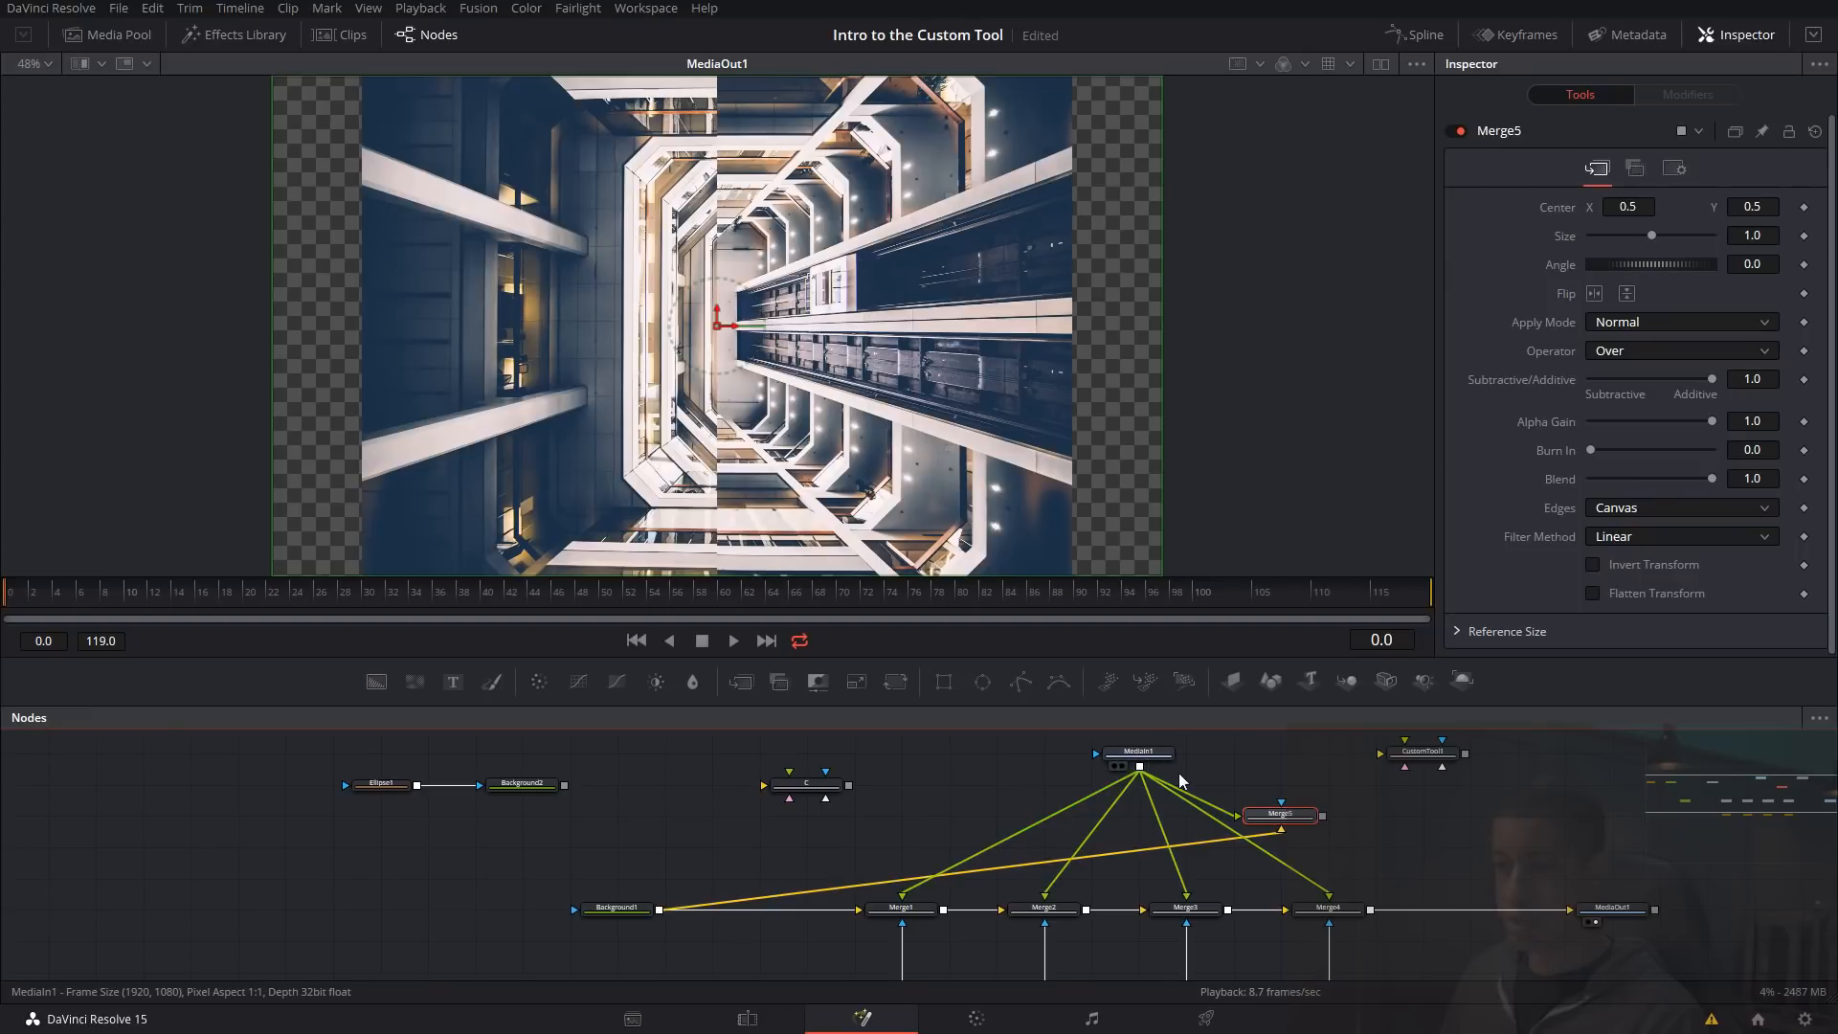
pyautogui.click(1254, 828)
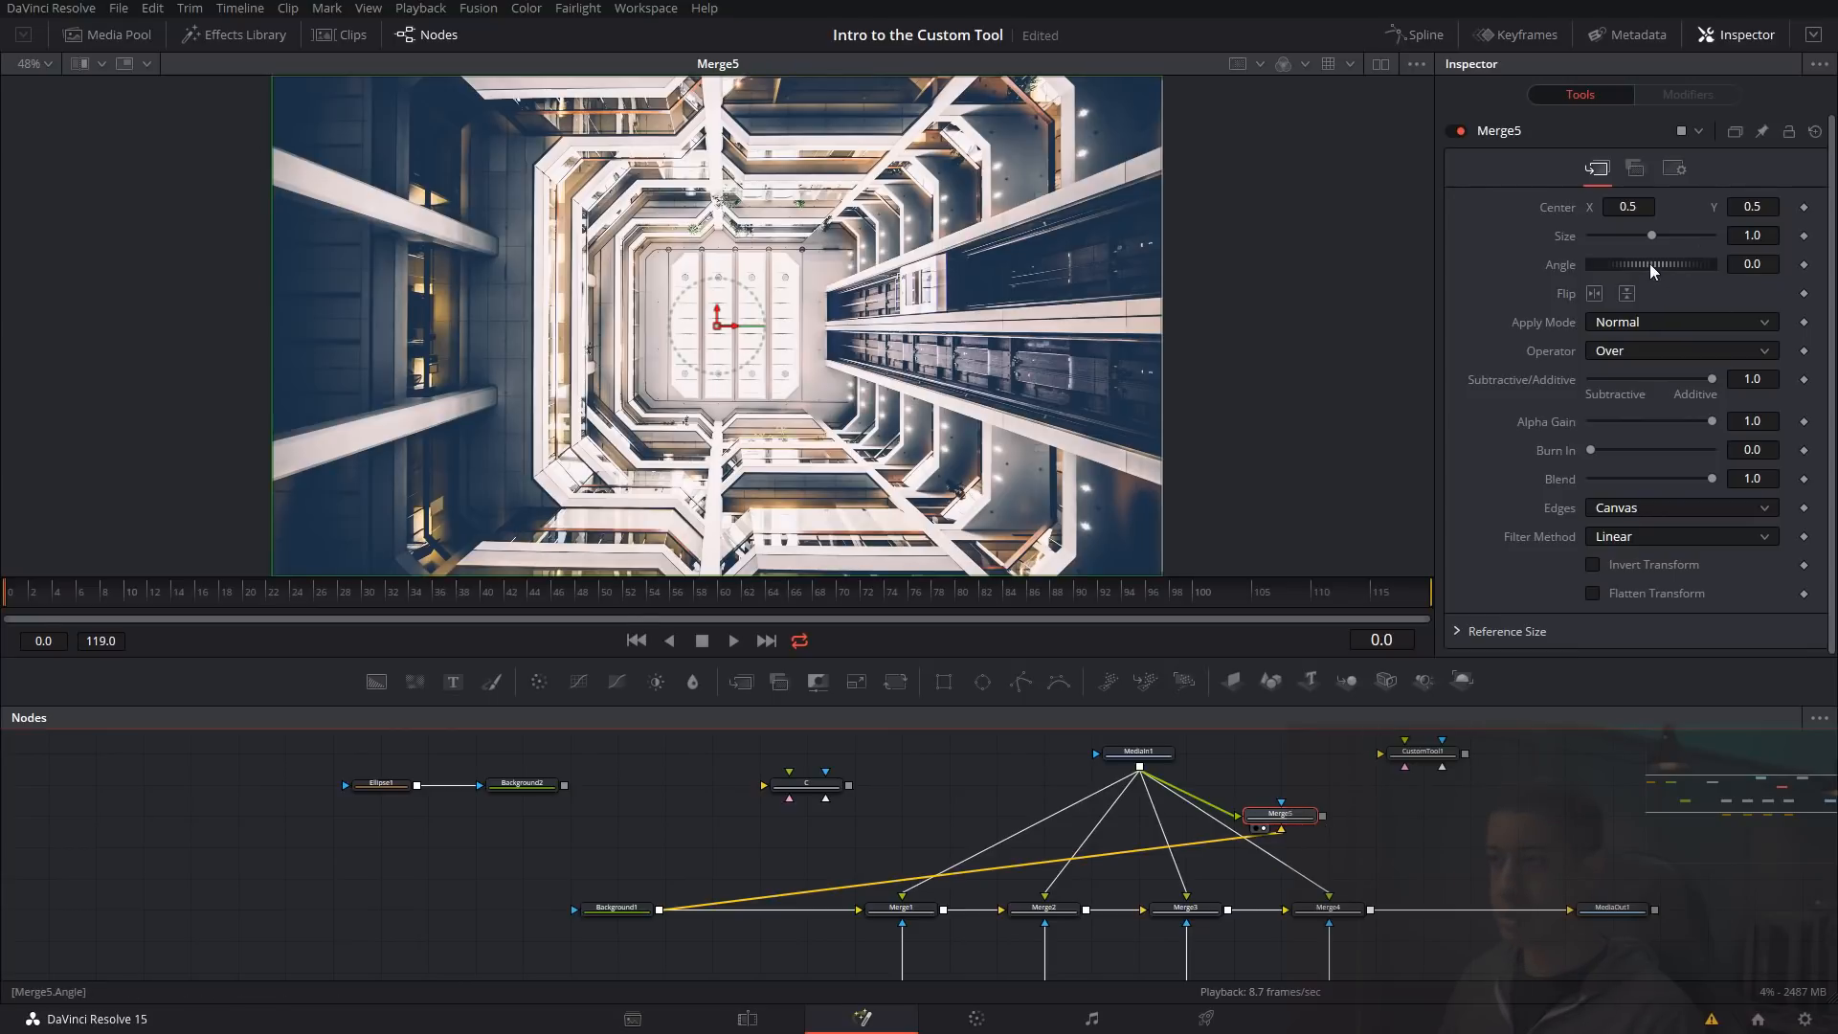
# - Try an Angle of 28.7 and a Size of 2.08 on Merge5 and reset both to their defaults
pyautogui.moveTo(1650, 265); pyautogui.dragTo(1655, 276)
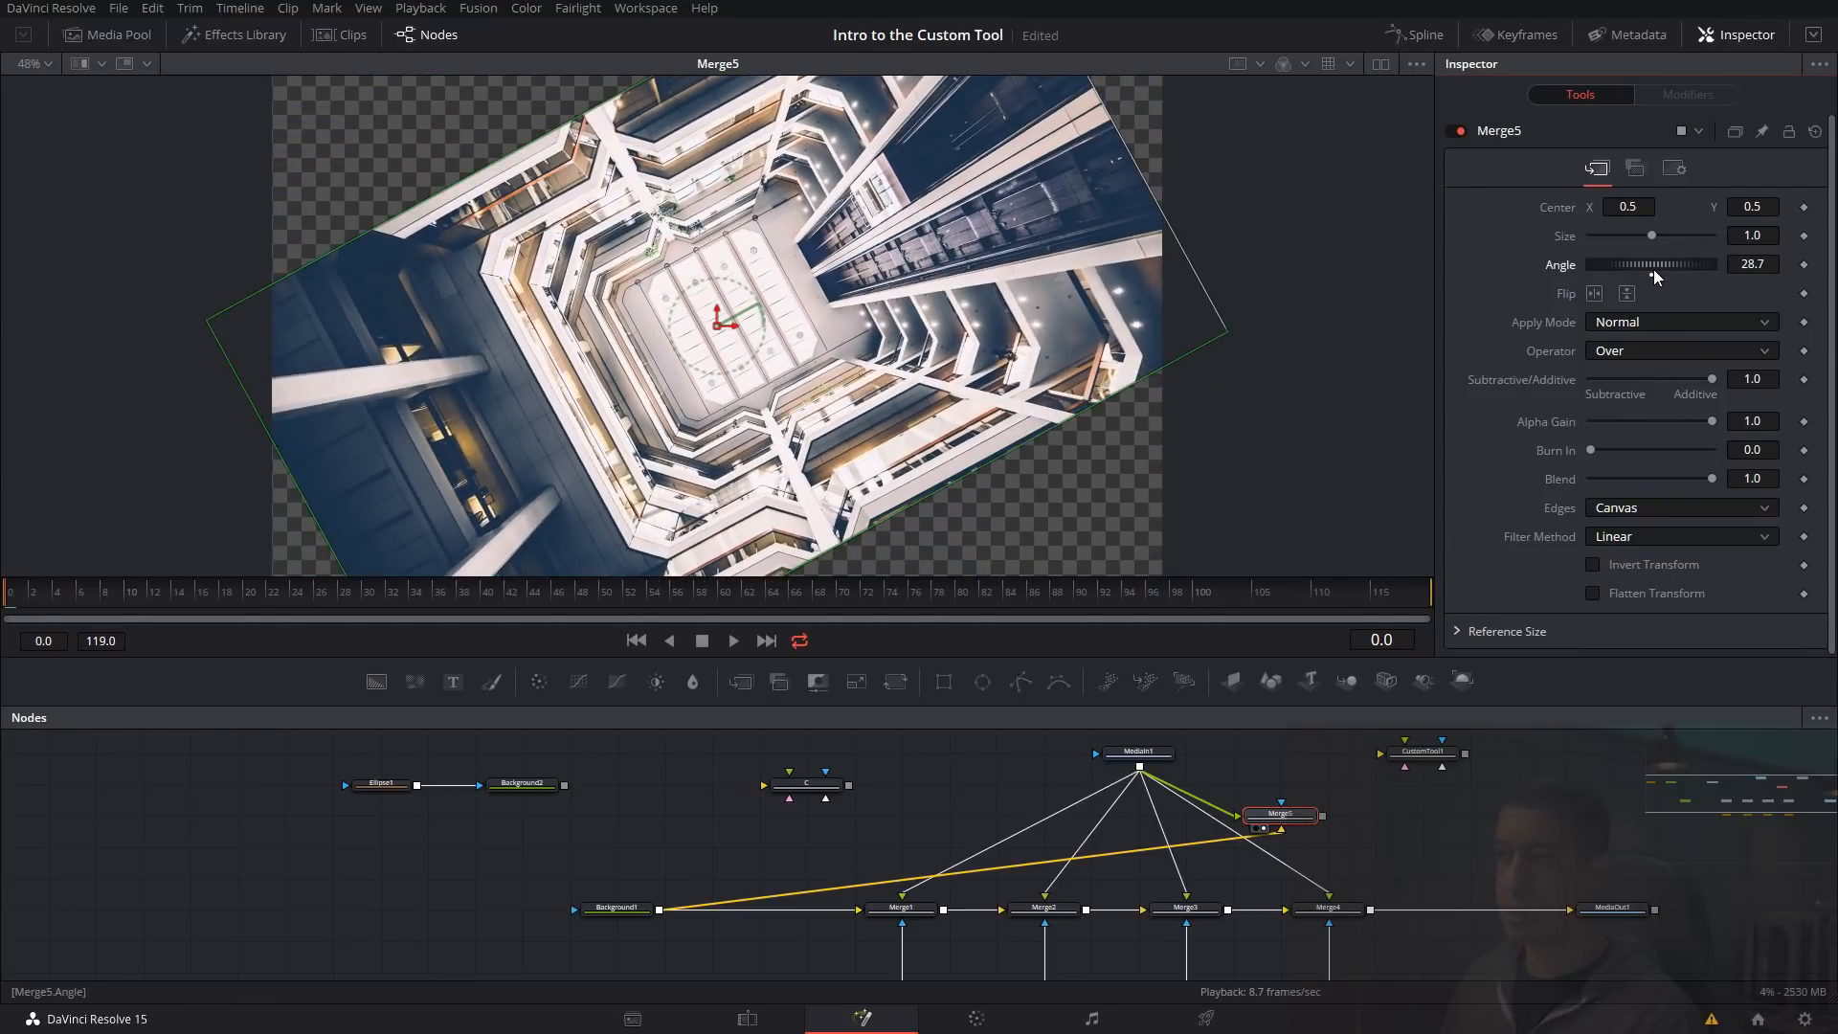
pyautogui.moveTo(1660, 234); pyautogui.dragTo(1669, 237)
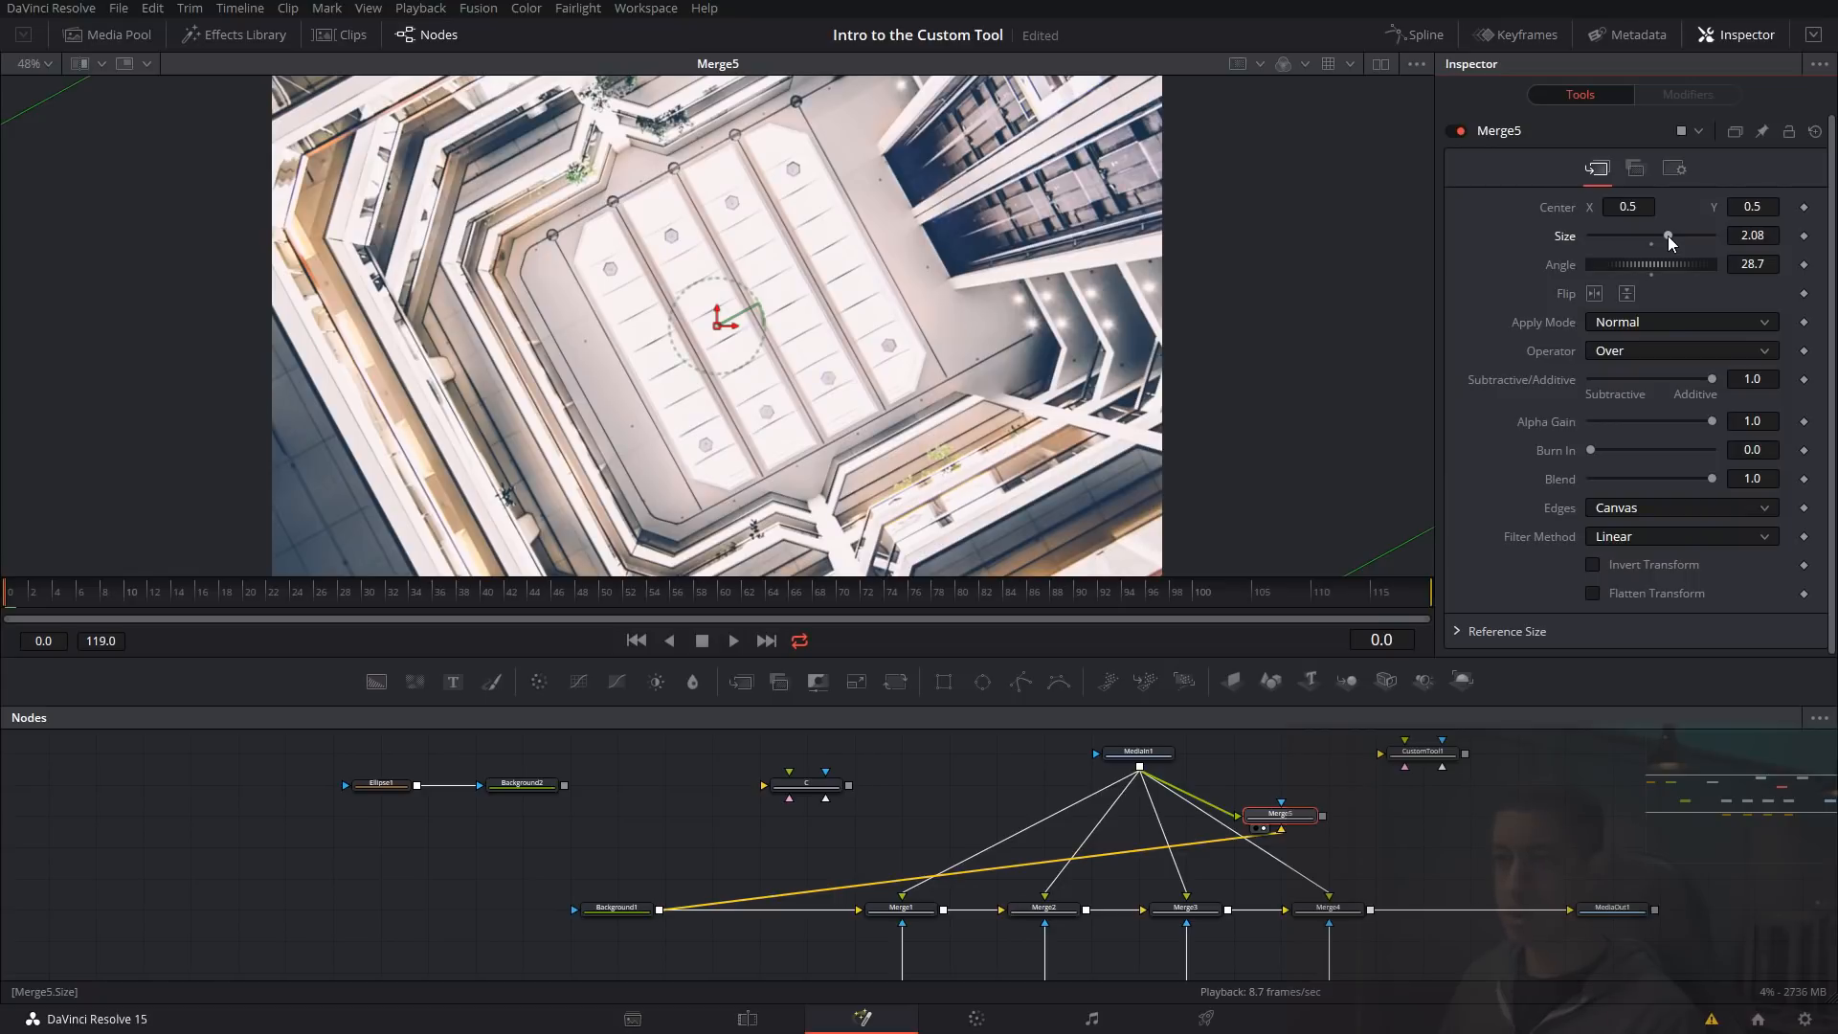
pyautogui.doubleClick(1671, 268)
pyautogui.doubleClick(1653, 241)
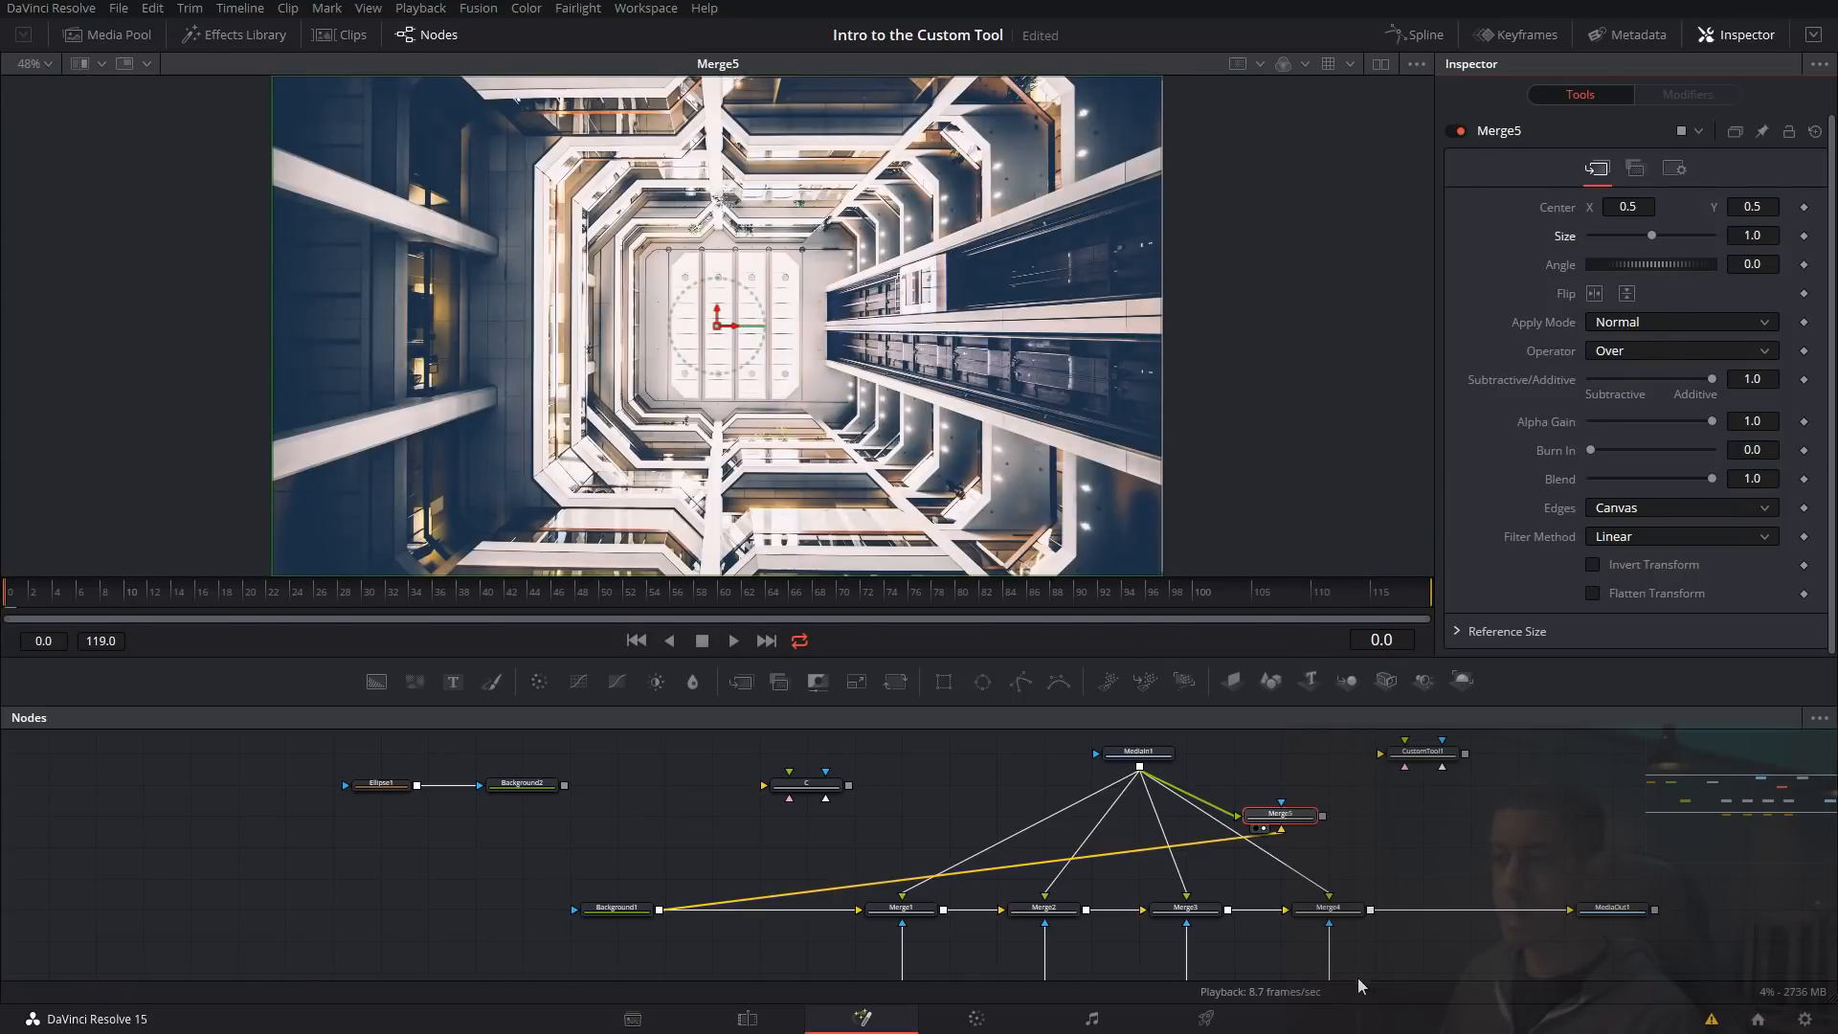
# - Examine the Merge1 and Merge2 settings and the rectangle masks attached to the merge chain
pyautogui.moveTo(1395, 908); pyautogui.dragTo(1412, 894)
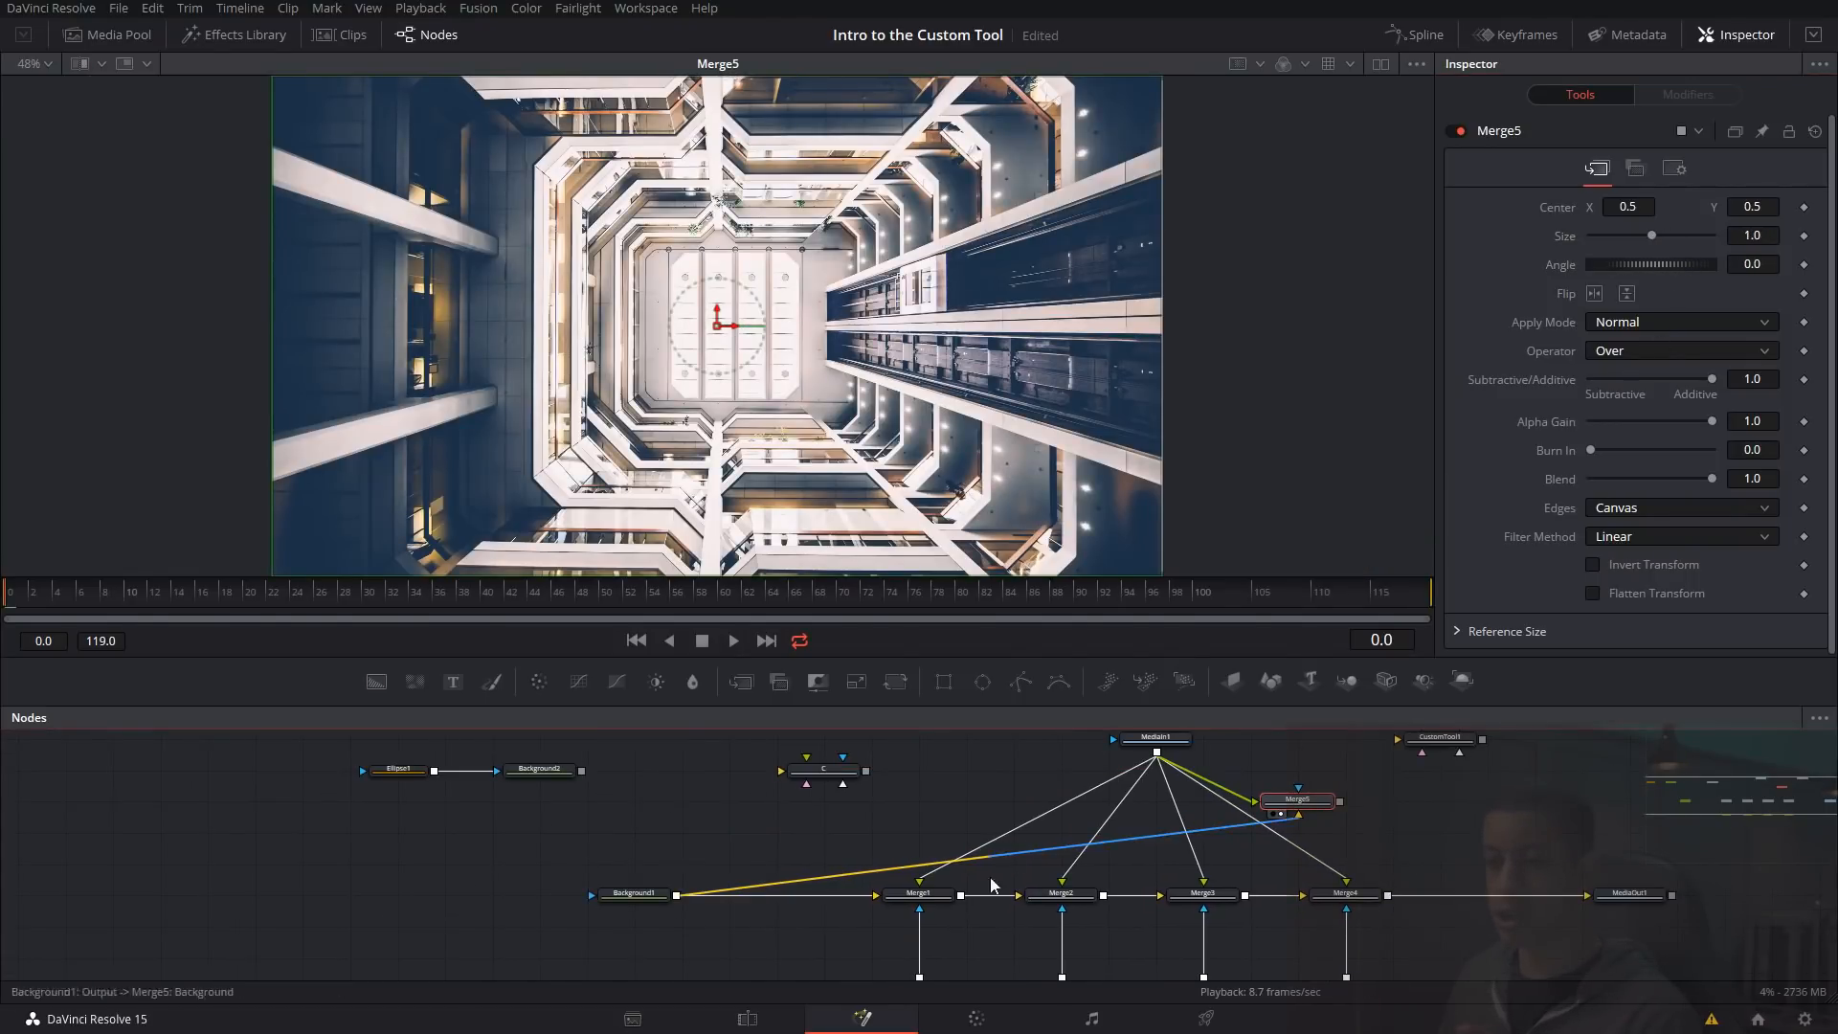
pyautogui.click(921, 895)
pyautogui.click(1061, 893)
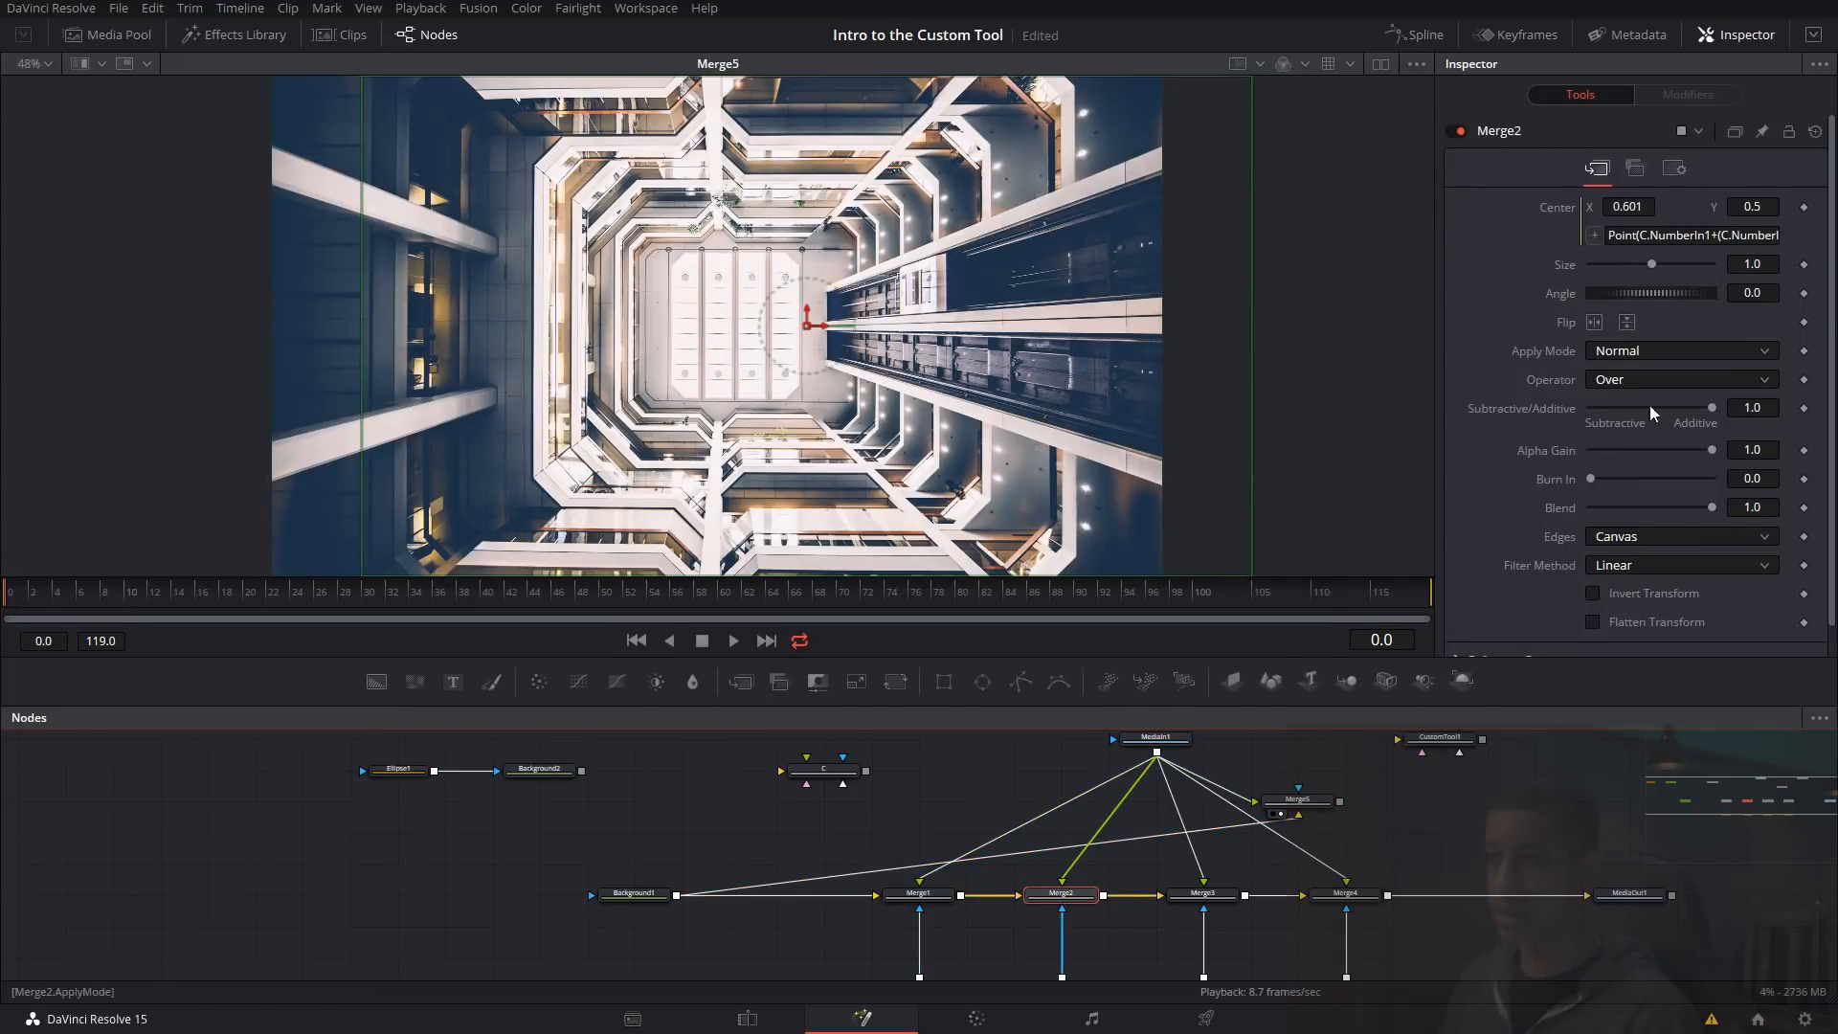
pyautogui.moveTo(1472, 851); pyautogui.dragTo(1500, 797)
pyautogui.click(1412, 879)
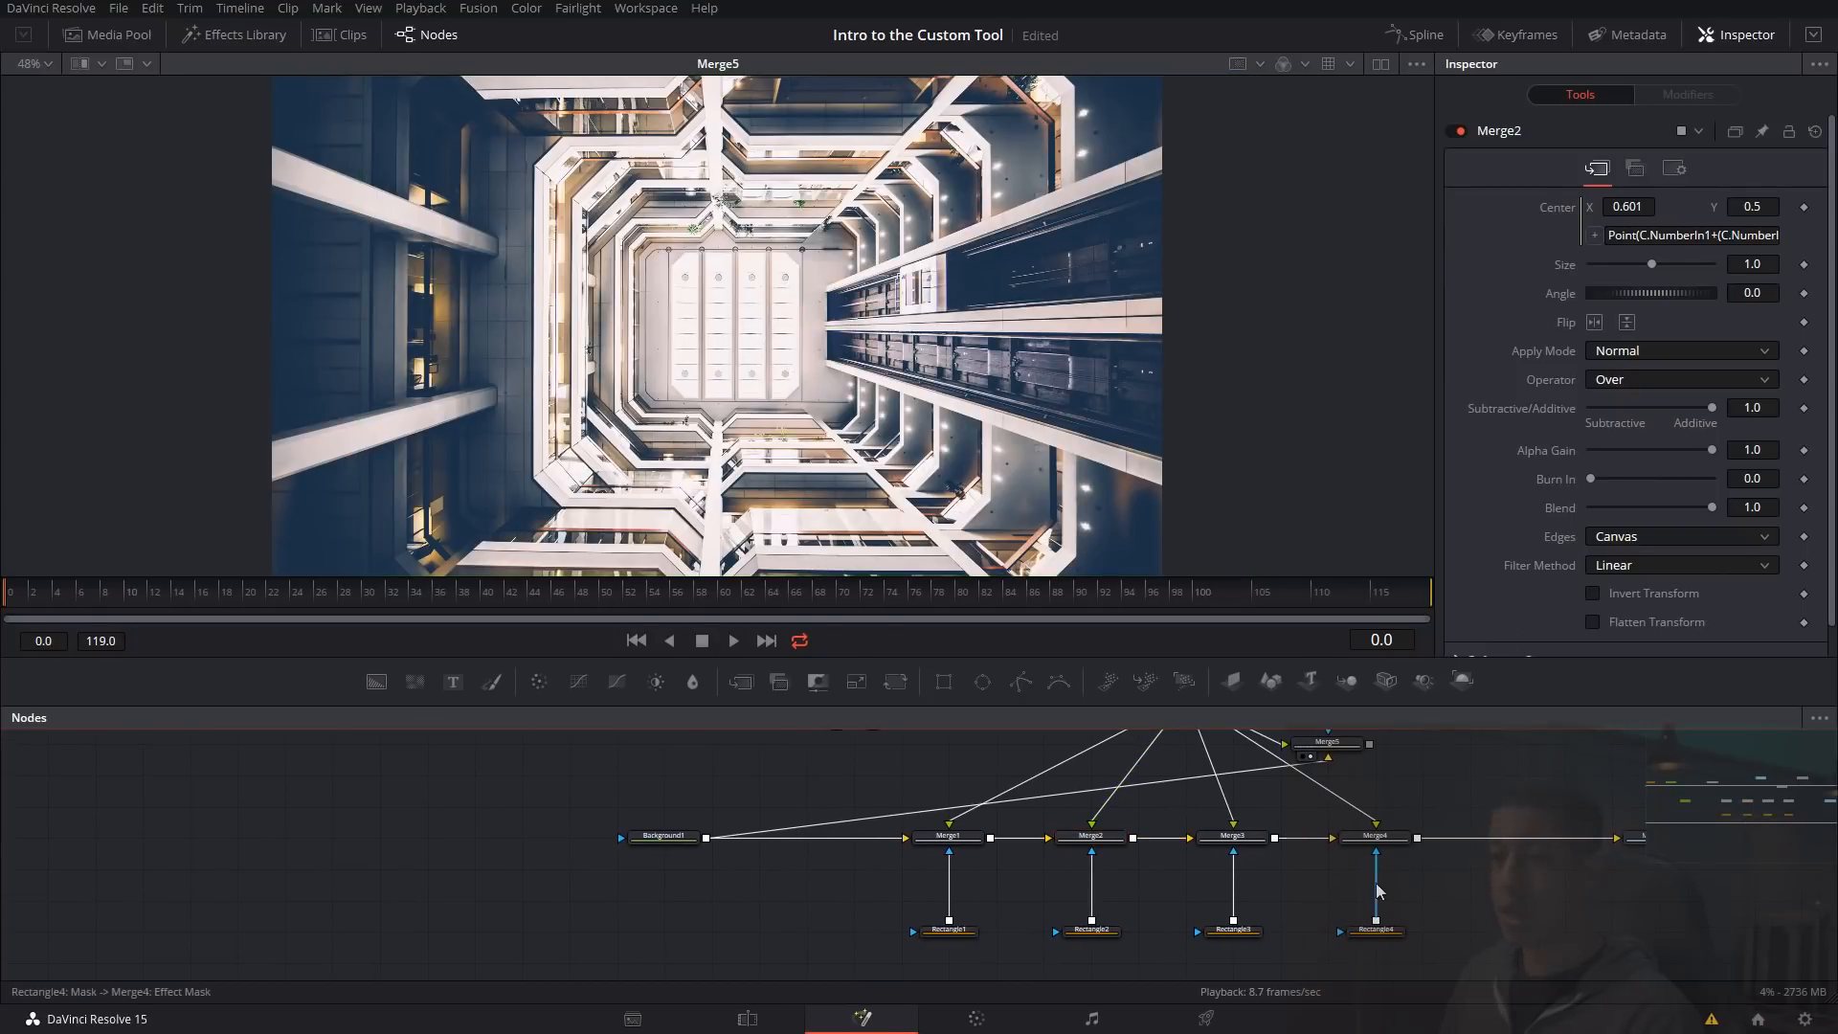
pyautogui.moveTo(1108, 942)
pyautogui.click(1106, 937)
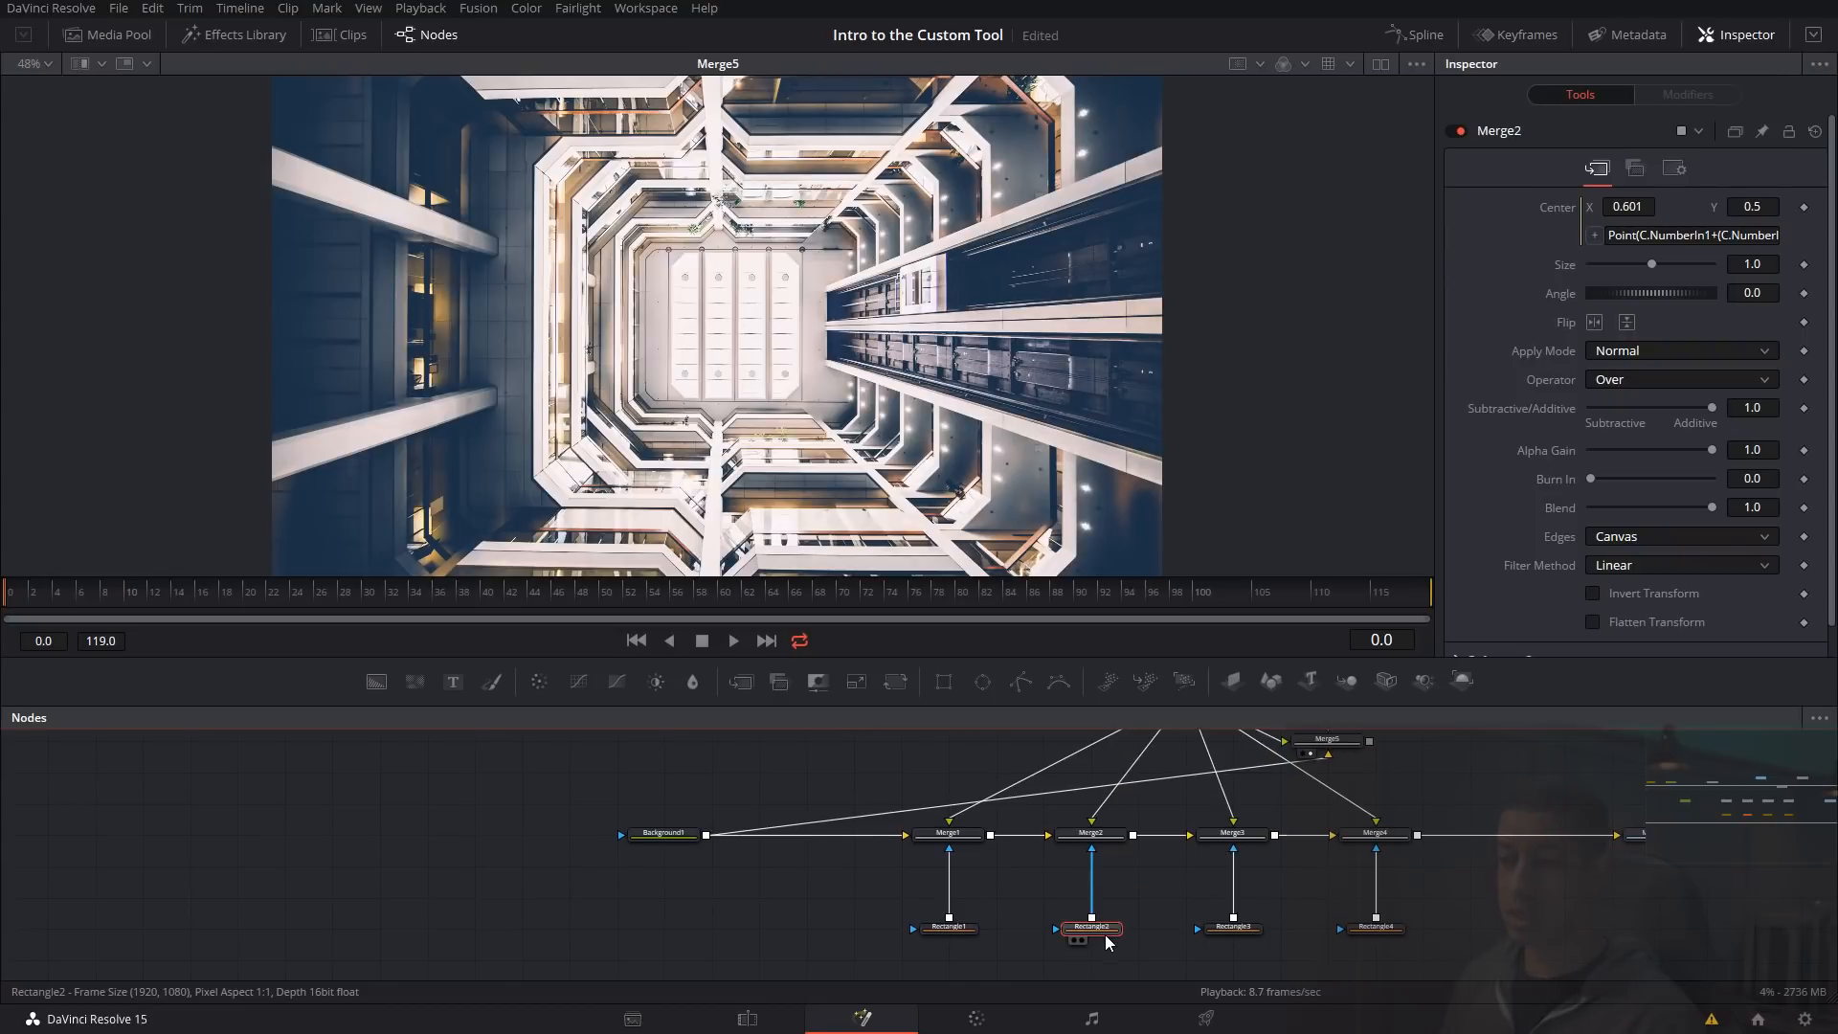
# - Mask Merge5 with a new ellipse at its default size
pyautogui.moveTo(1436, 783); pyautogui.dragTo(1306, 826)
pyautogui.moveTo(983, 682); pyautogui.dragTo(1240, 840)
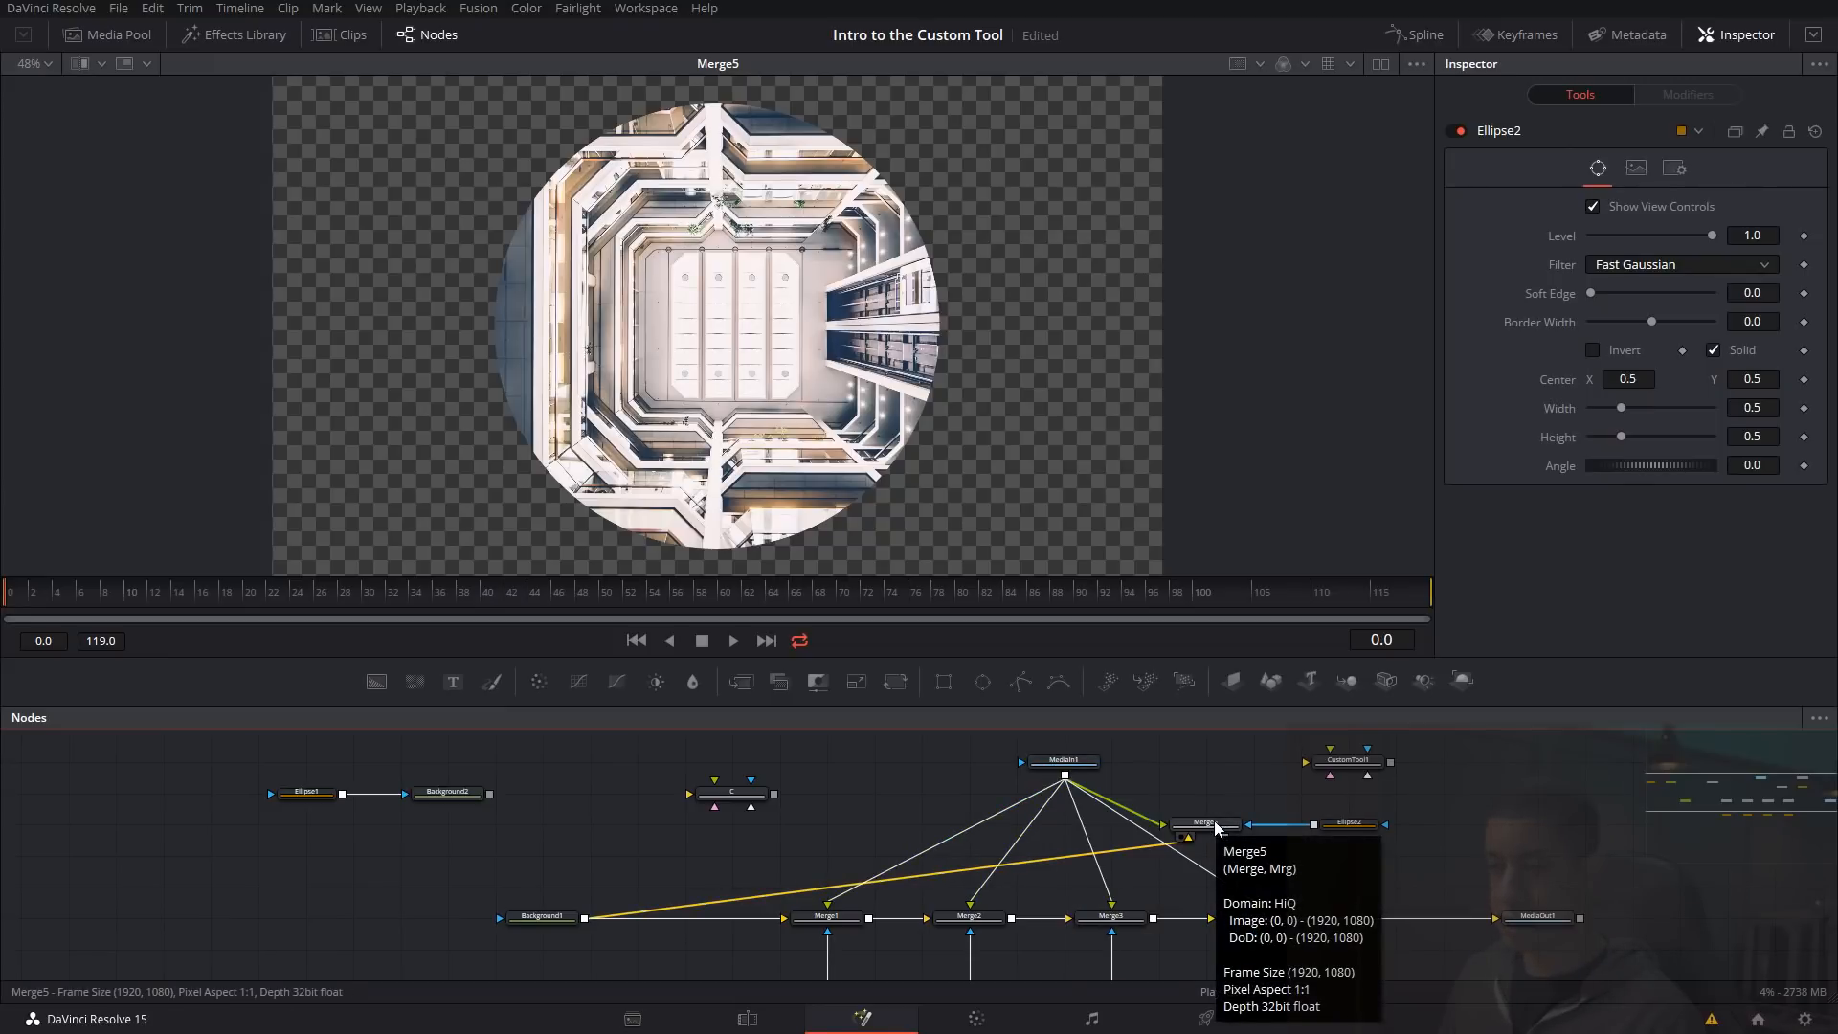
# - Set Merge5's Angle to 88.7, try a Size of 2.02 and change it to 1.06, checking the Ellipse2 mask in between
pyautogui.click(1345, 828)
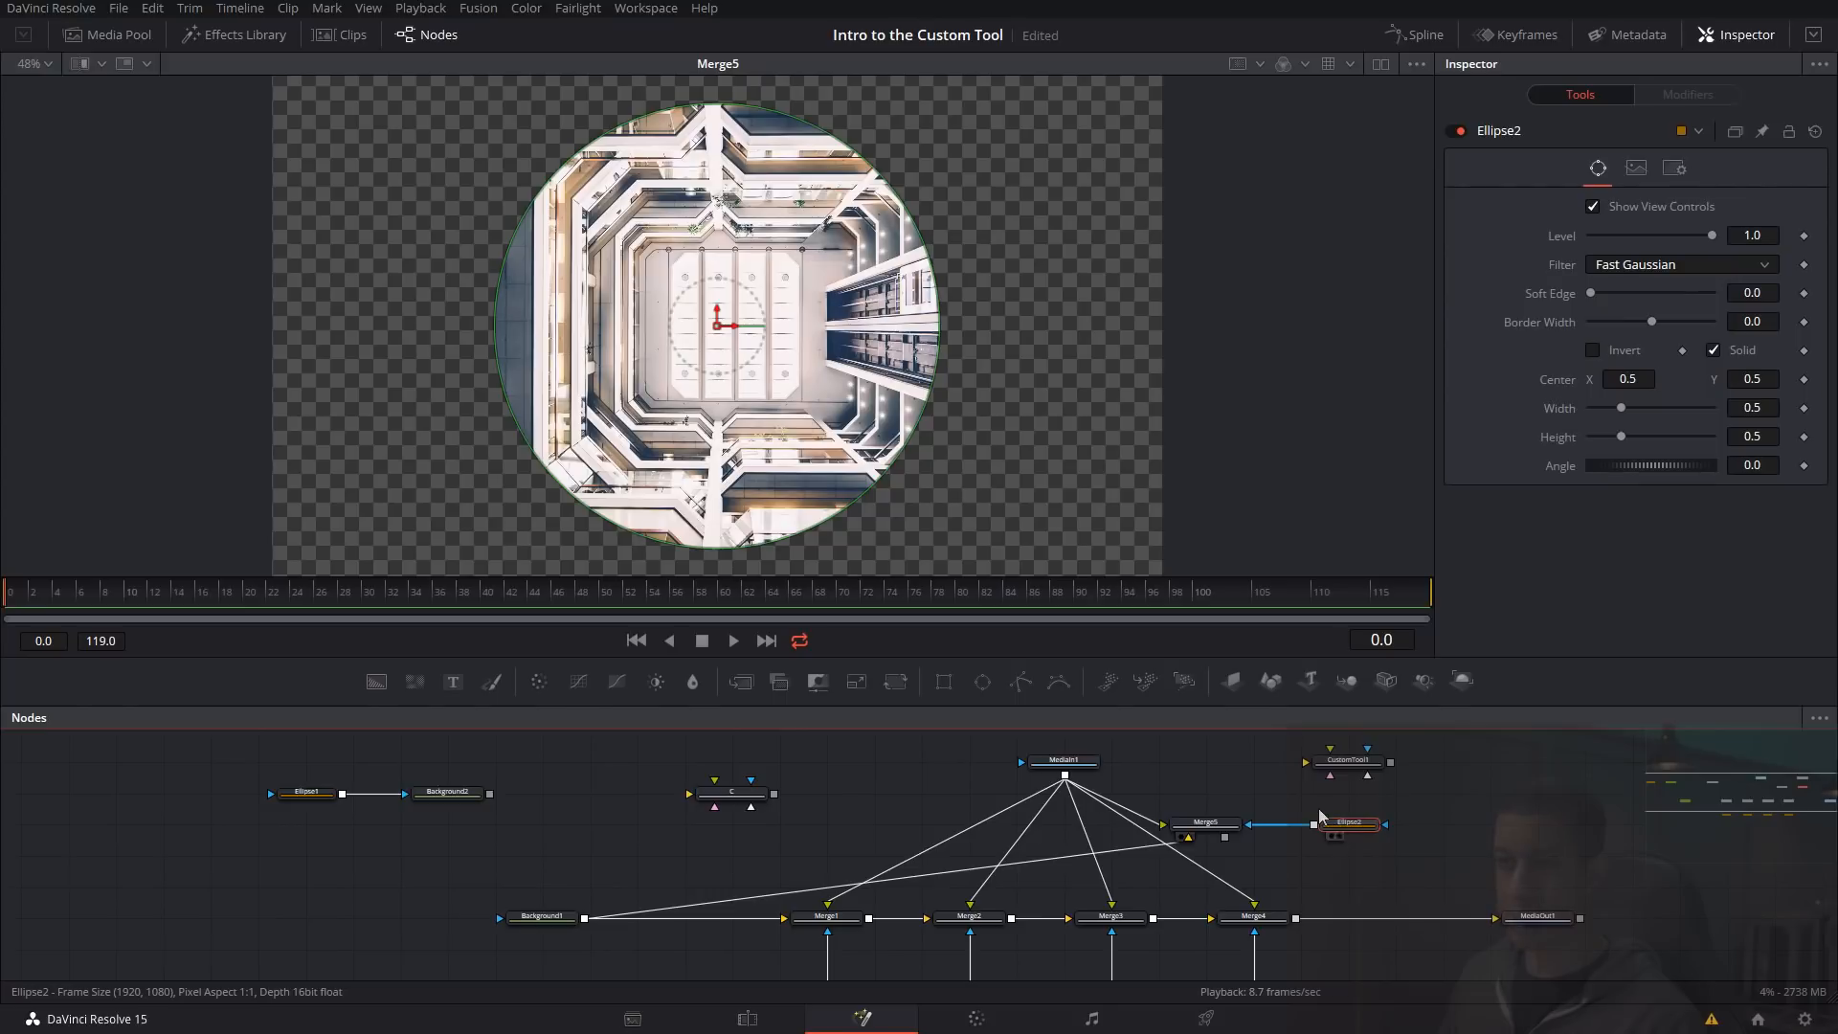
pyautogui.click(1205, 825)
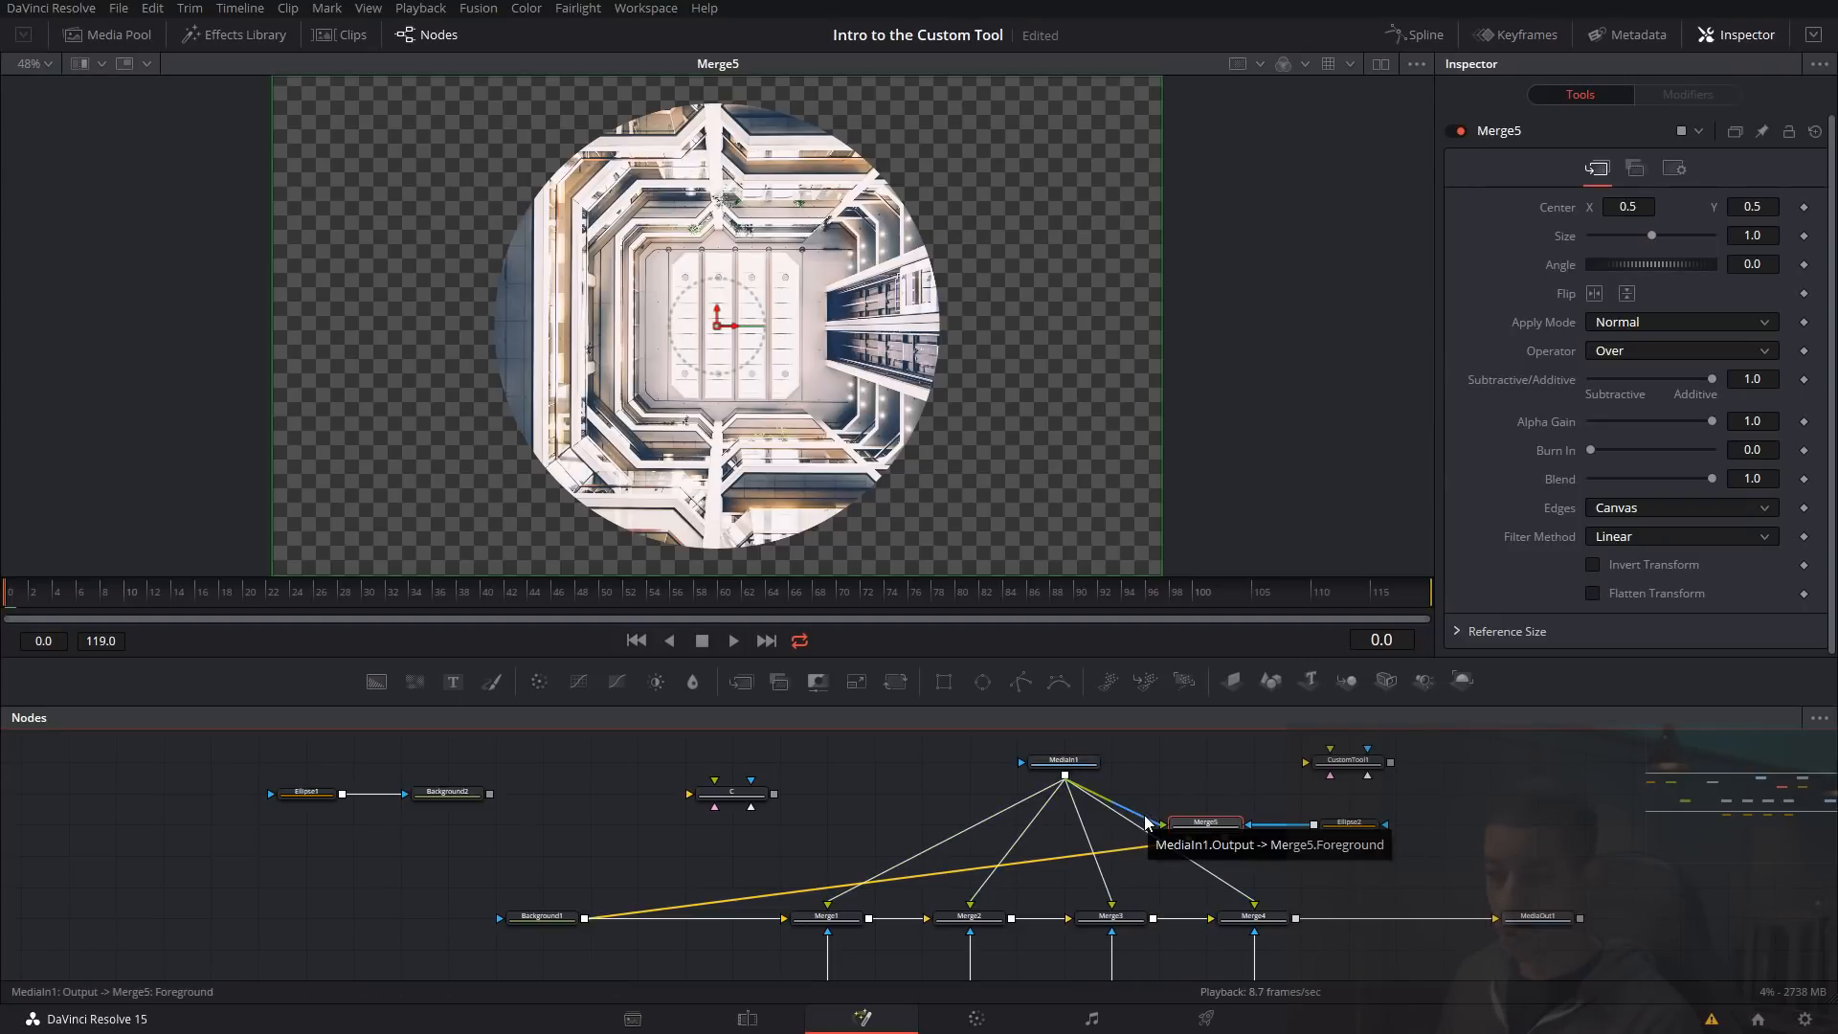
pyautogui.moveTo(1657, 259)
pyautogui.mouseDown()
pyautogui.moveTo(1676, 254)
pyautogui.moveTo(1663, 239)
pyautogui.mouseUp()
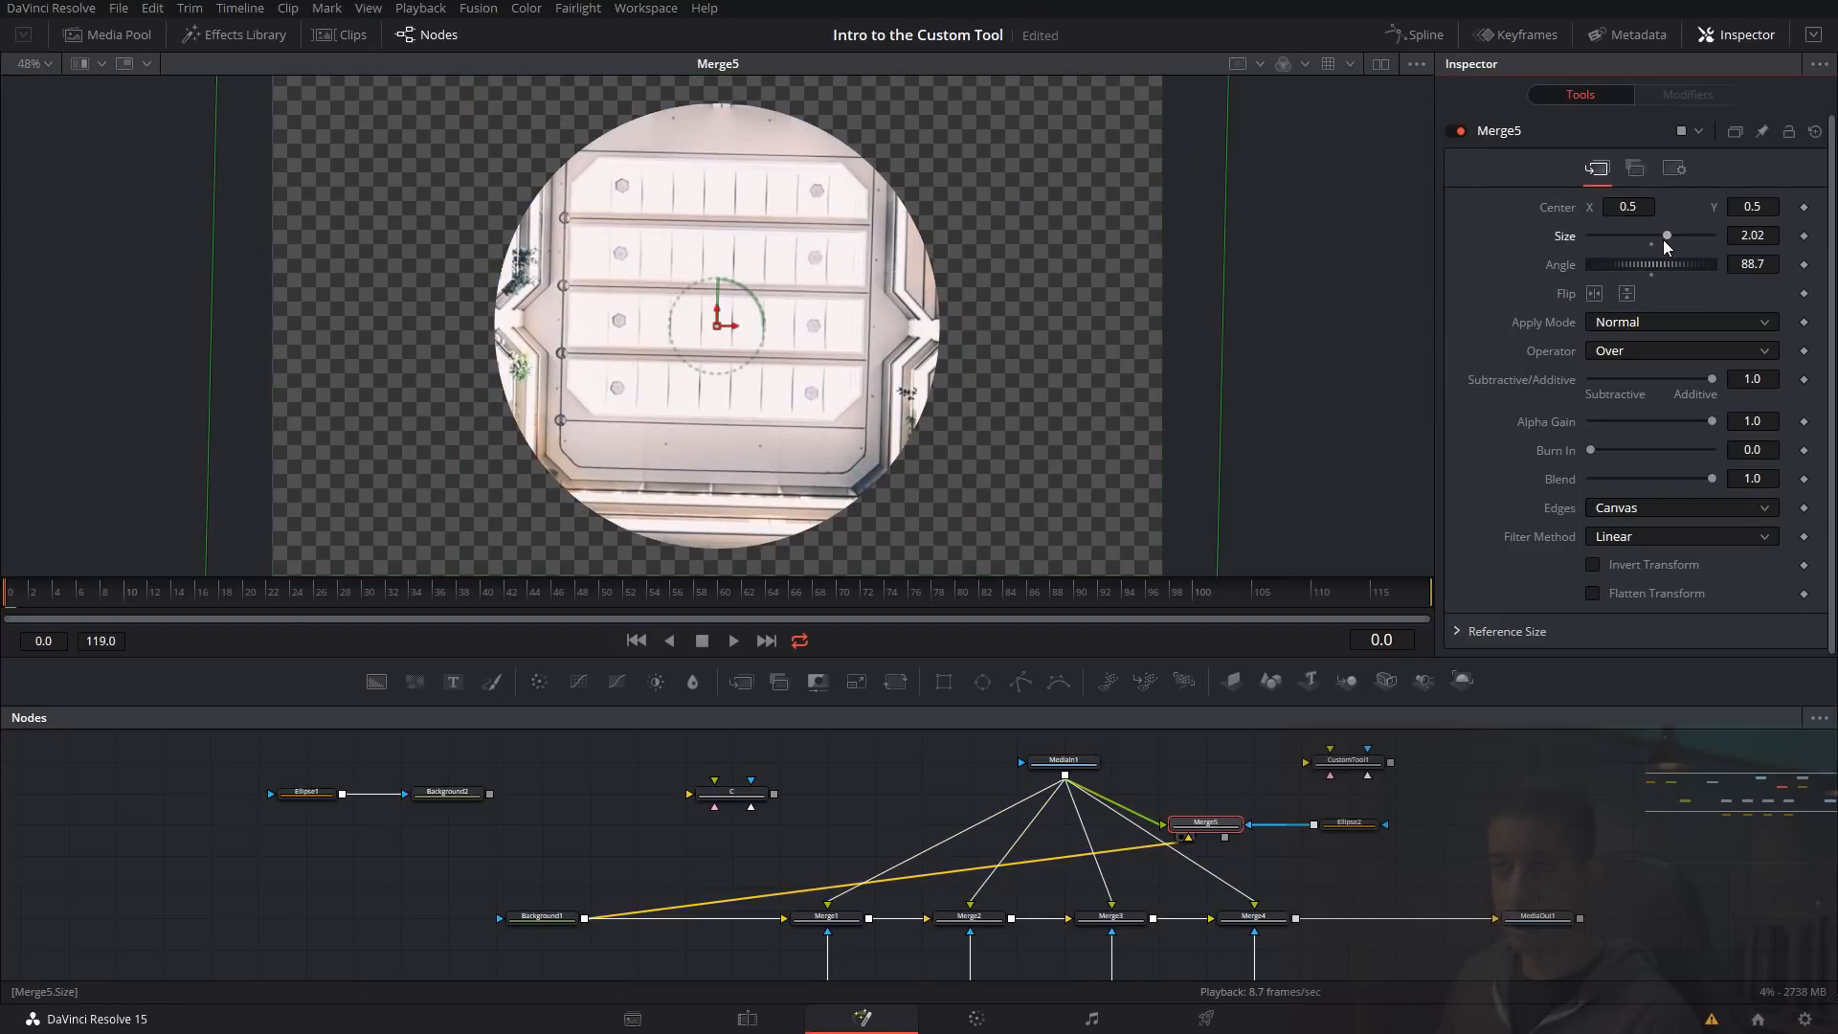
pyautogui.click(1350, 826)
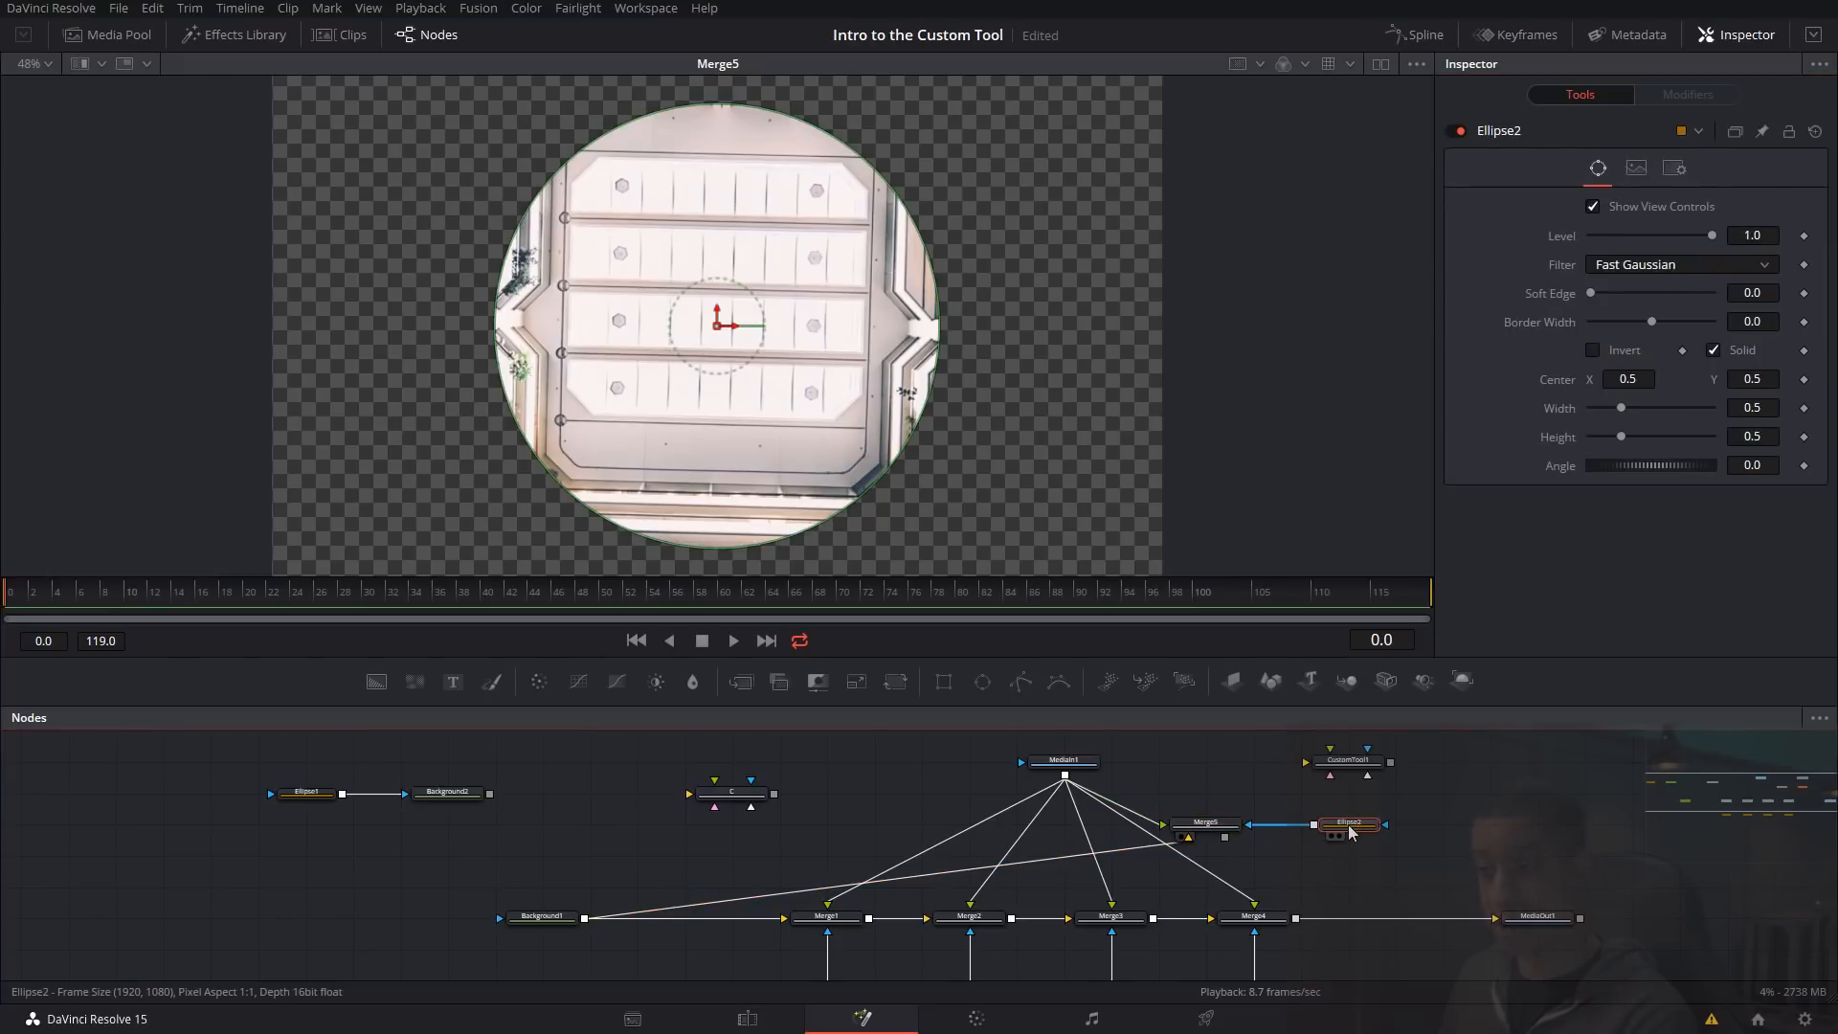
pyautogui.click(1205, 825)
pyautogui.moveTo(1666, 239); pyautogui.dragTo(1650, 239)
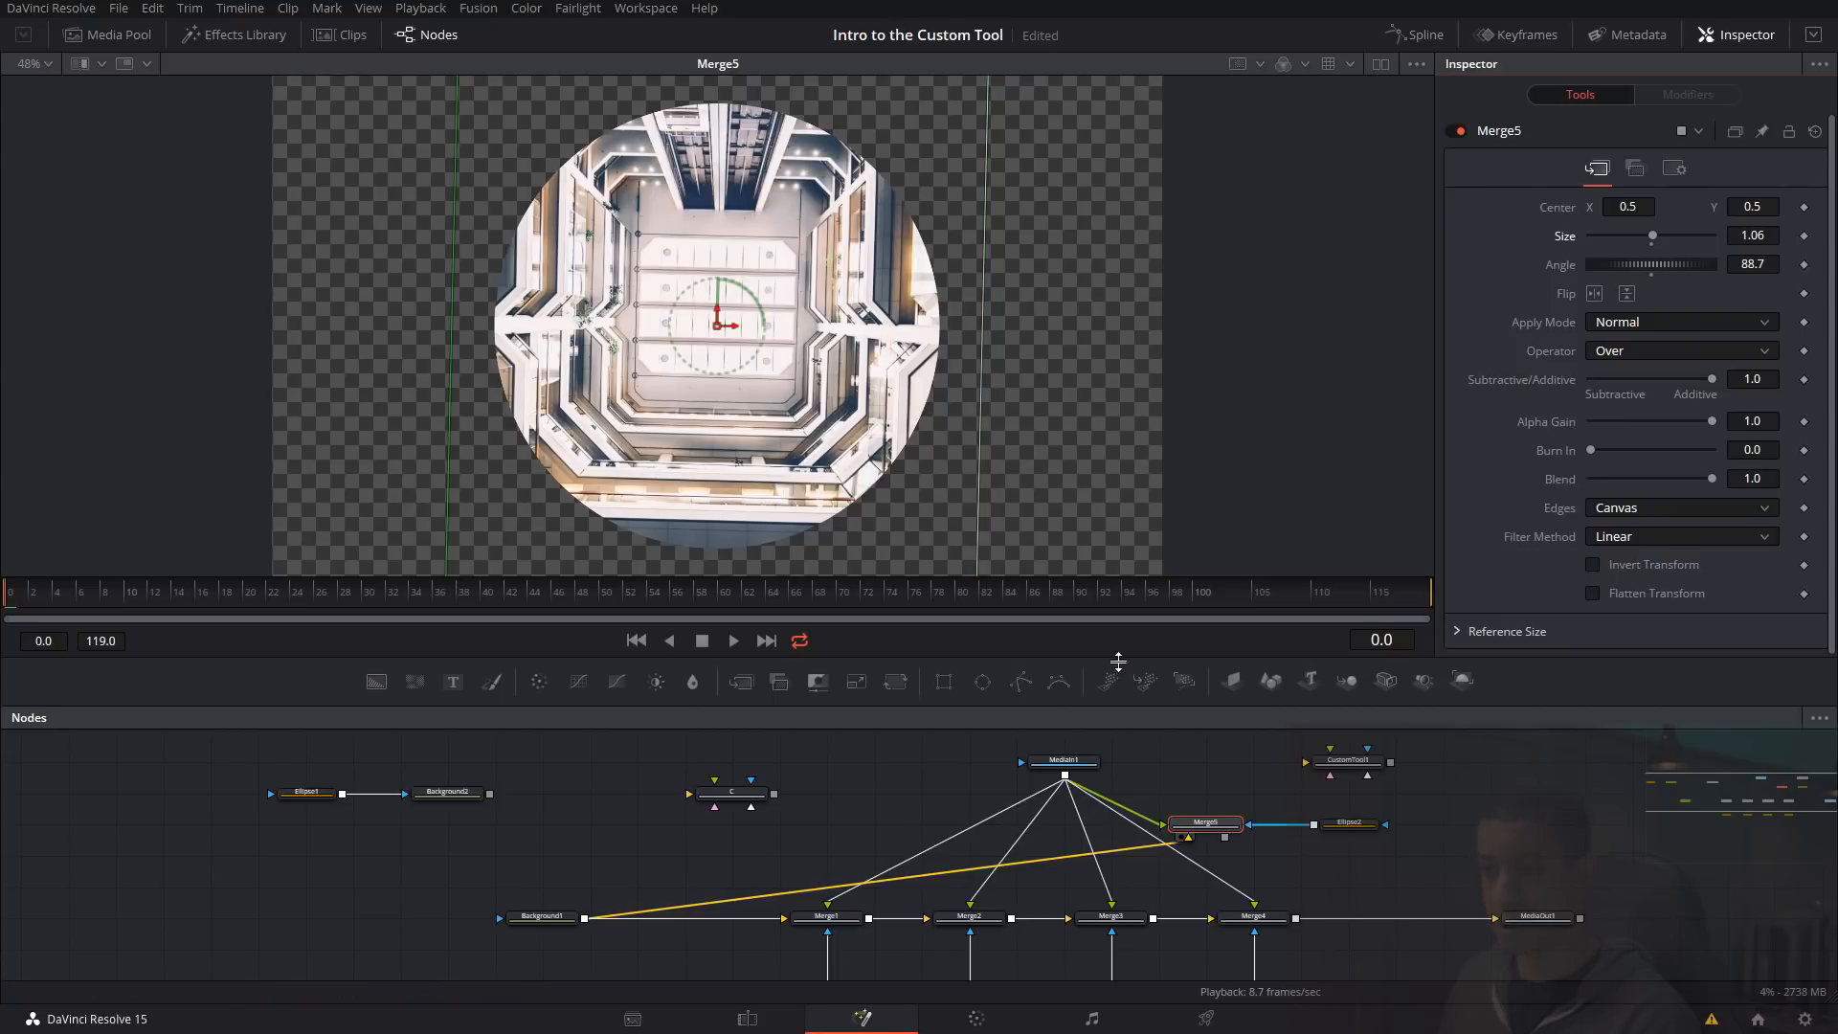
# - Stretch the Ellipse2 mask to a Width of 0.929 and a Height of 0.362, and reset its Width
pyautogui.click(1344, 825)
pyautogui.moveTo(1624, 439); pyautogui.dragTo(1646, 410)
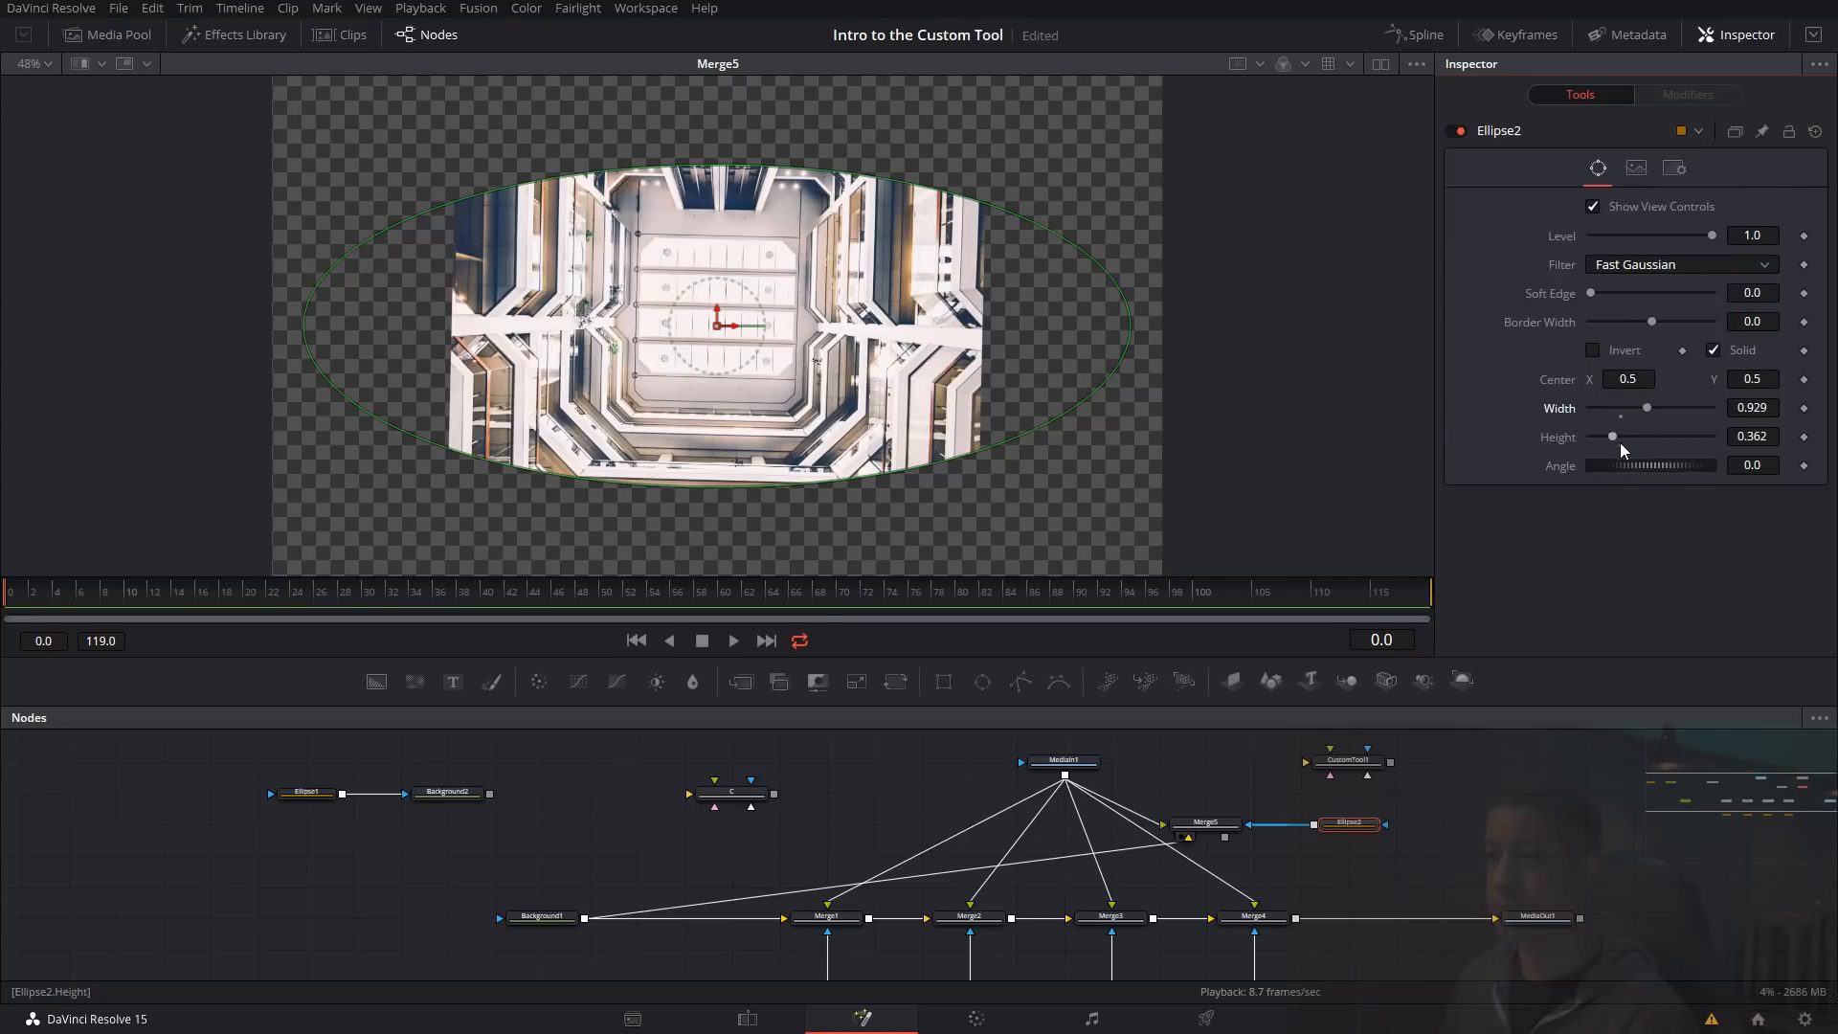
pyautogui.click(1621, 417)
# - Delete Merge5 together with its Ellipse2 mask
pyautogui.moveTo(1210, 803); pyautogui.dragTo(1367, 816)
pyautogui.press('Delete')
pyautogui.scroll(1, 781, 762)
# - Reset Out <--> In LR on the C node to its default and show MediaOut1 in the viewer
pyautogui.click(783, 760)
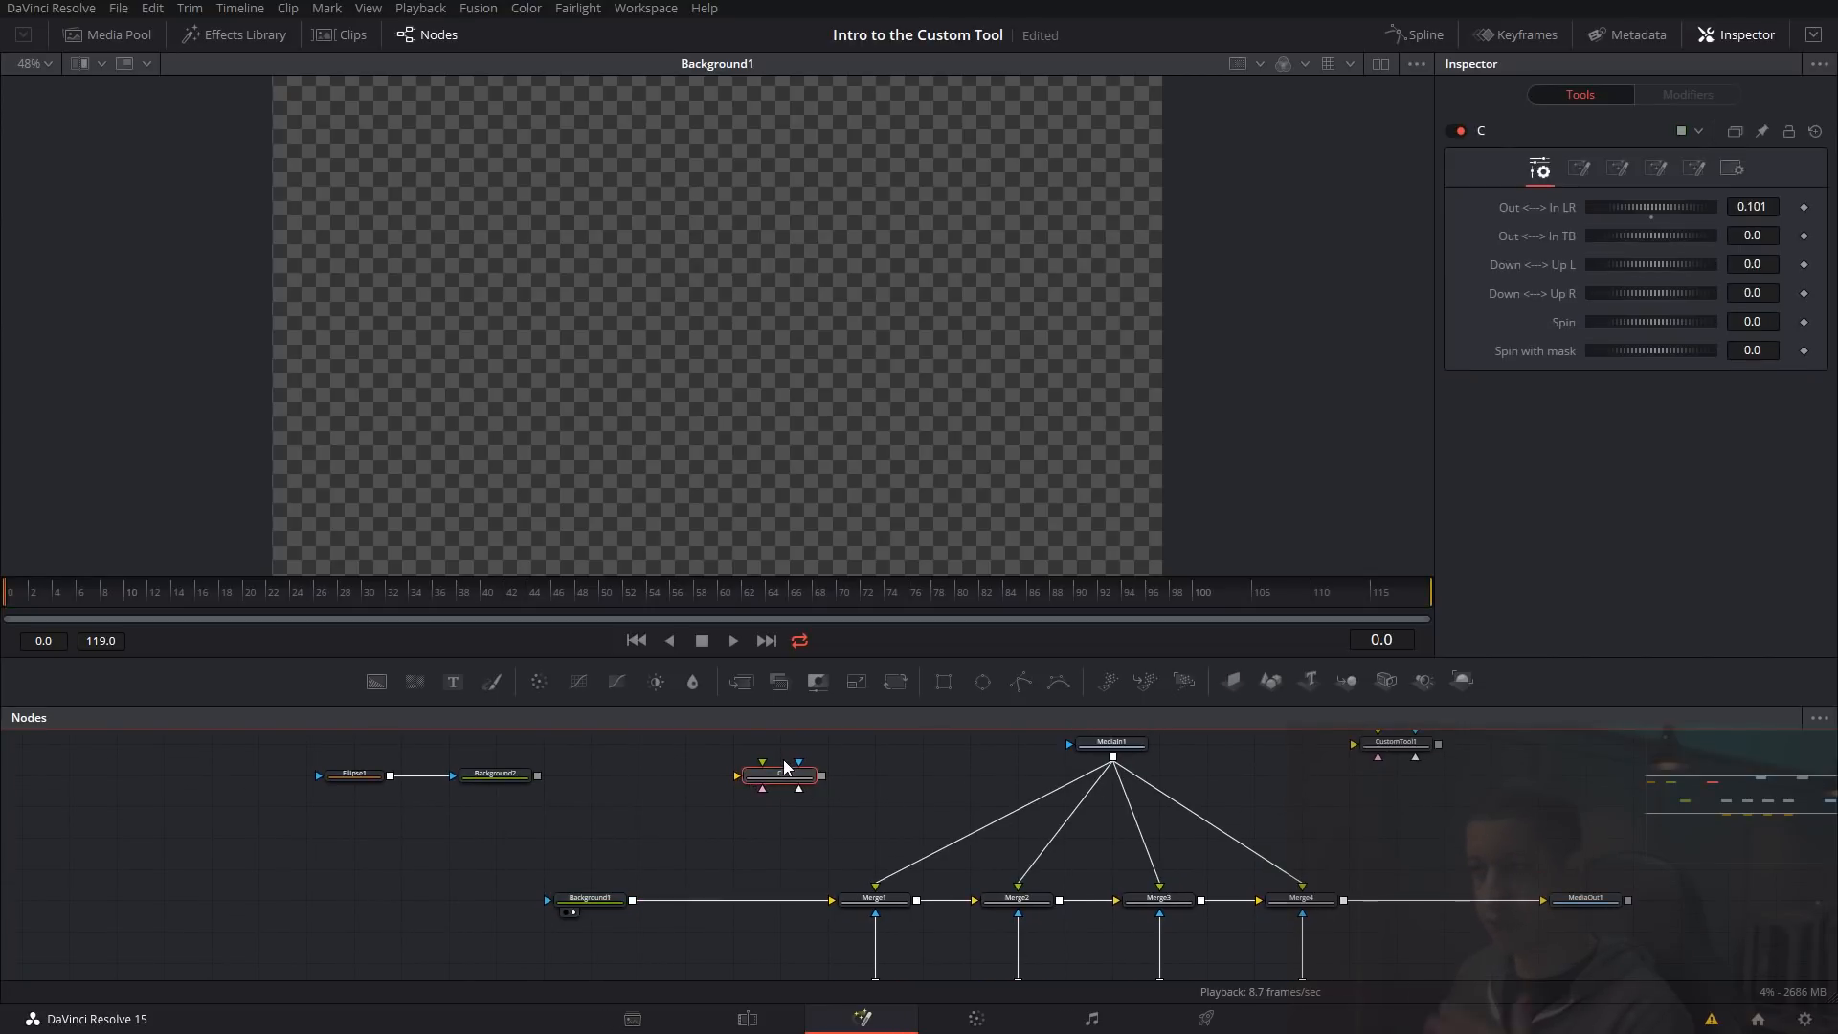
pyautogui.doubleClick(1653, 217)
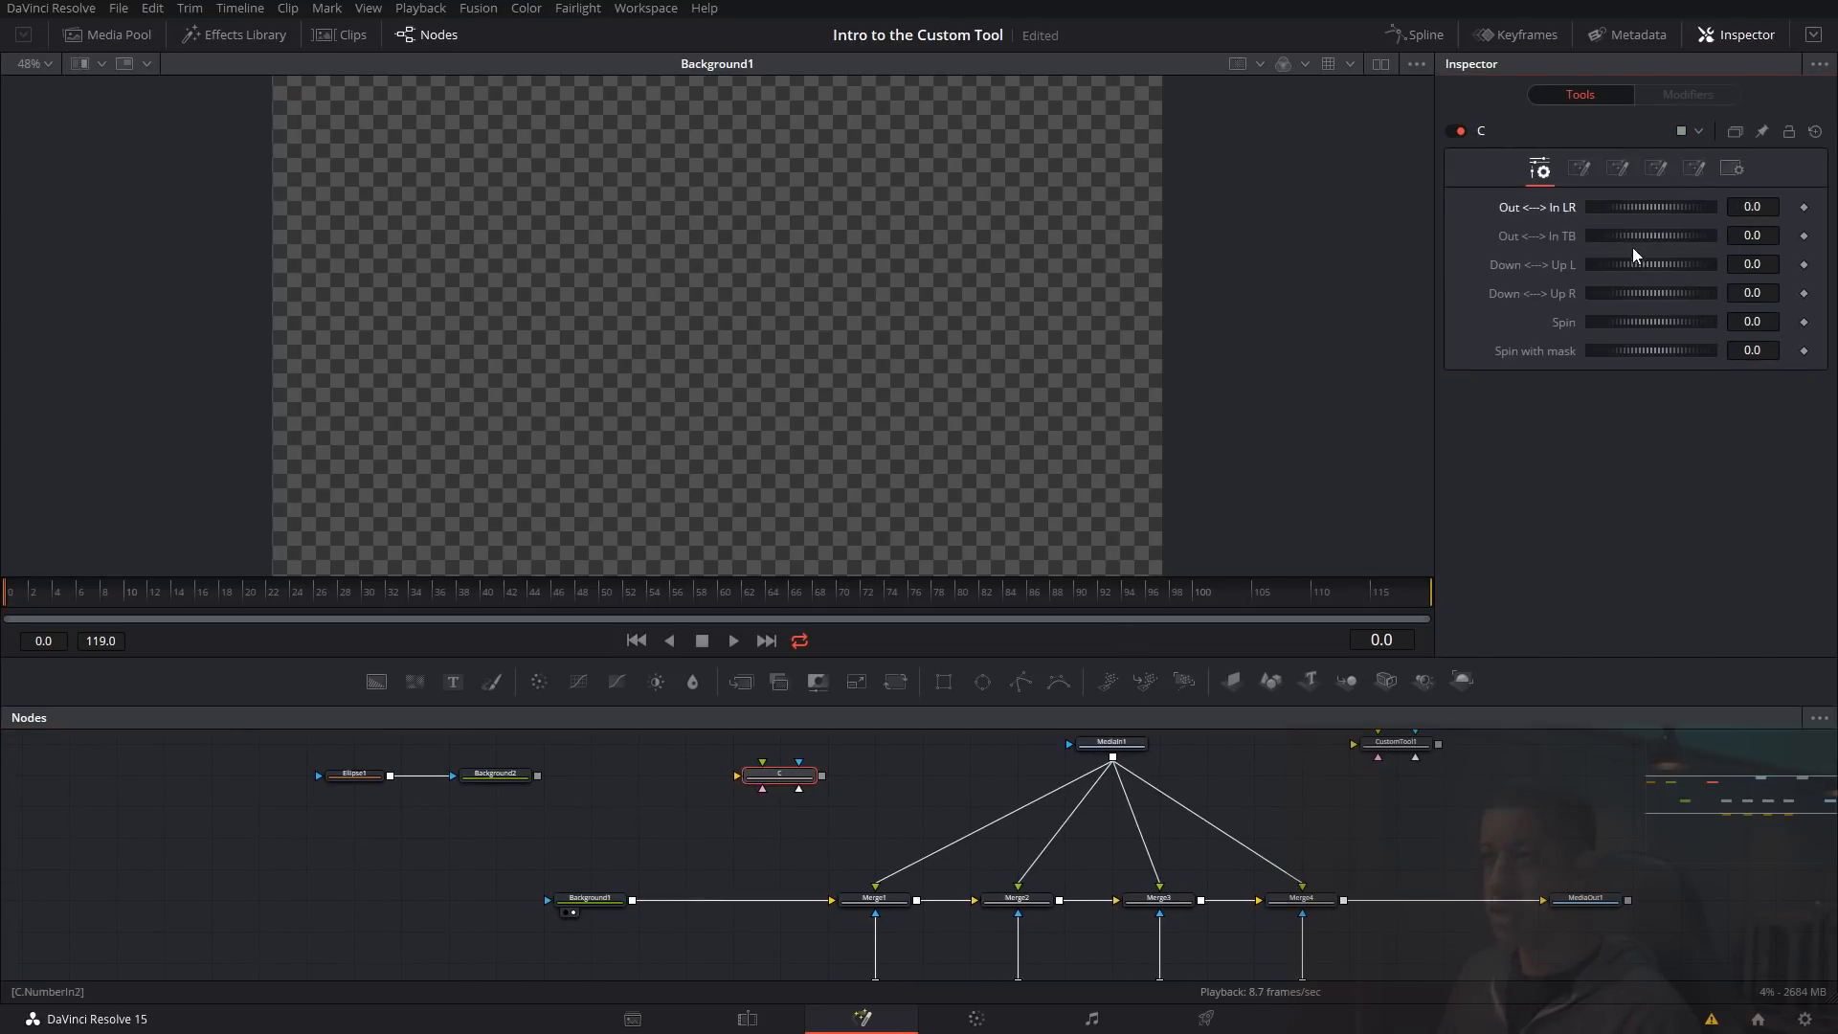
pyautogui.click(1569, 912)
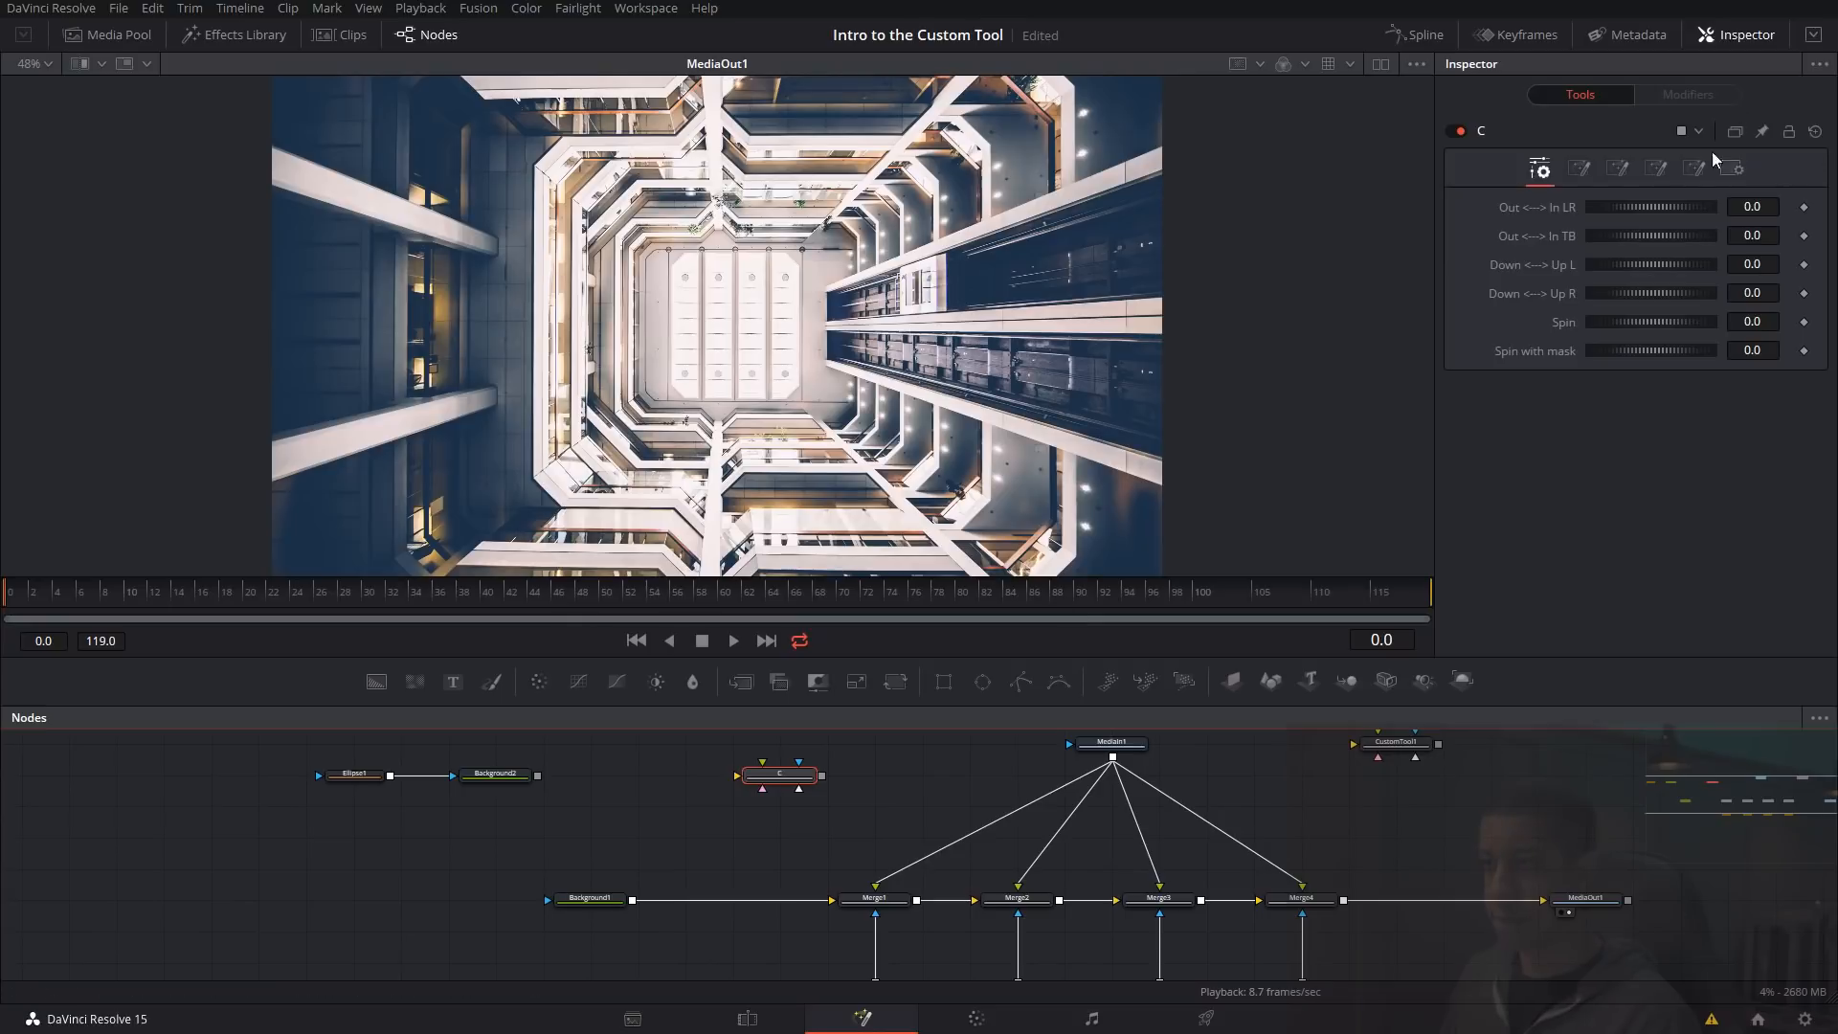
# - Try an Out <--> In TB of 0.181 on the C node and inspect Merge1 and the Rectangle1 and Rectangle4 masks
pyautogui.moveTo(1658, 236); pyautogui.dragTo(1675, 240)
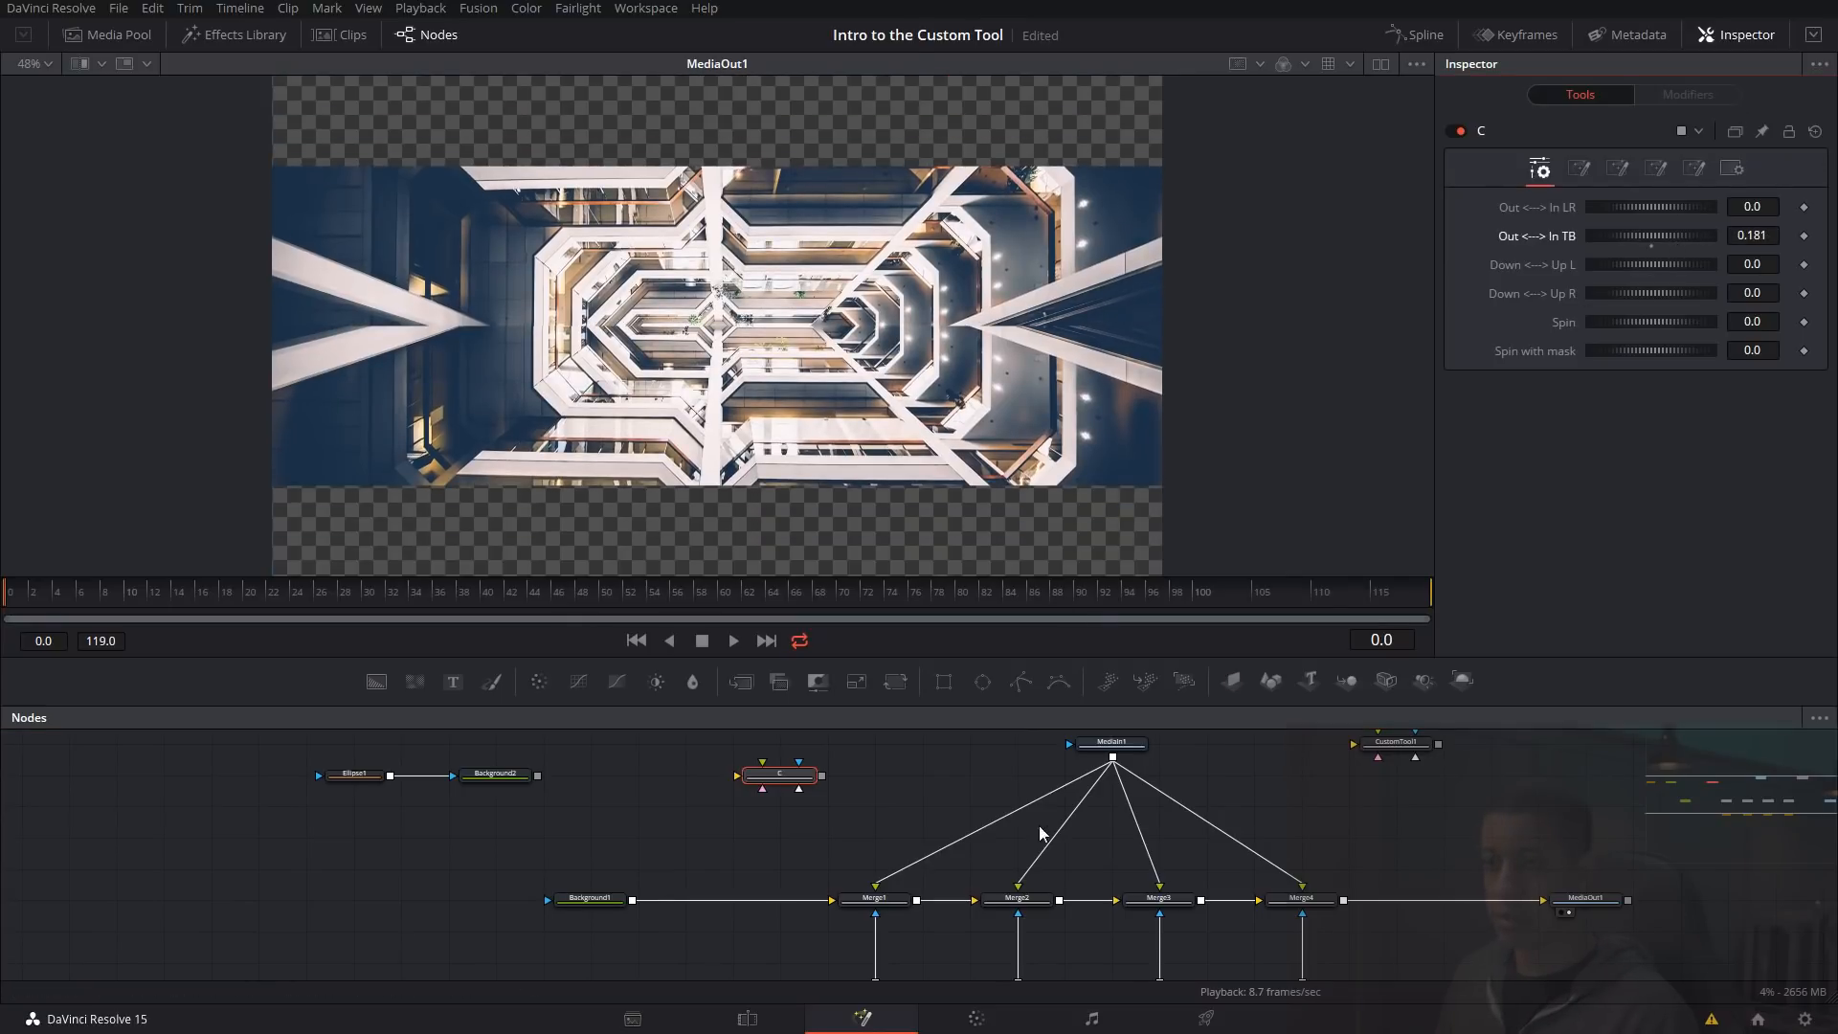
pyautogui.click(876, 900)
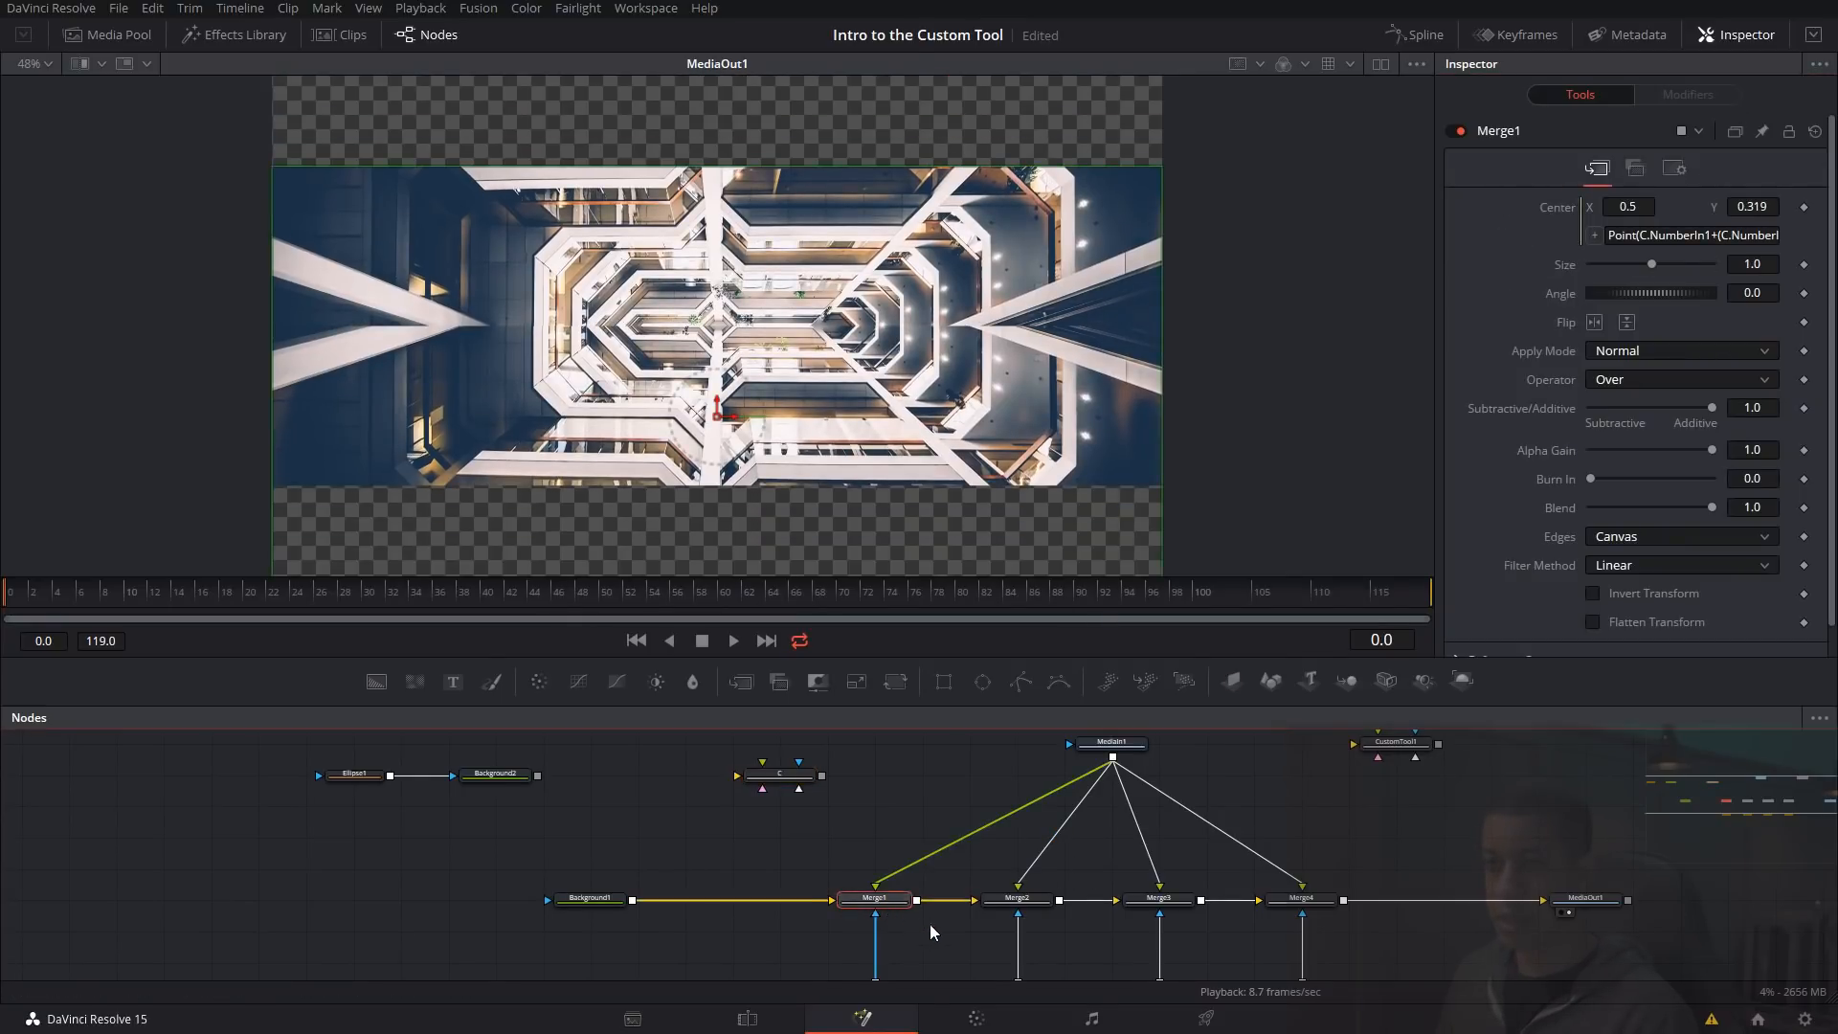
pyautogui.scroll(-5, 916, 927)
pyautogui.click(886, 895)
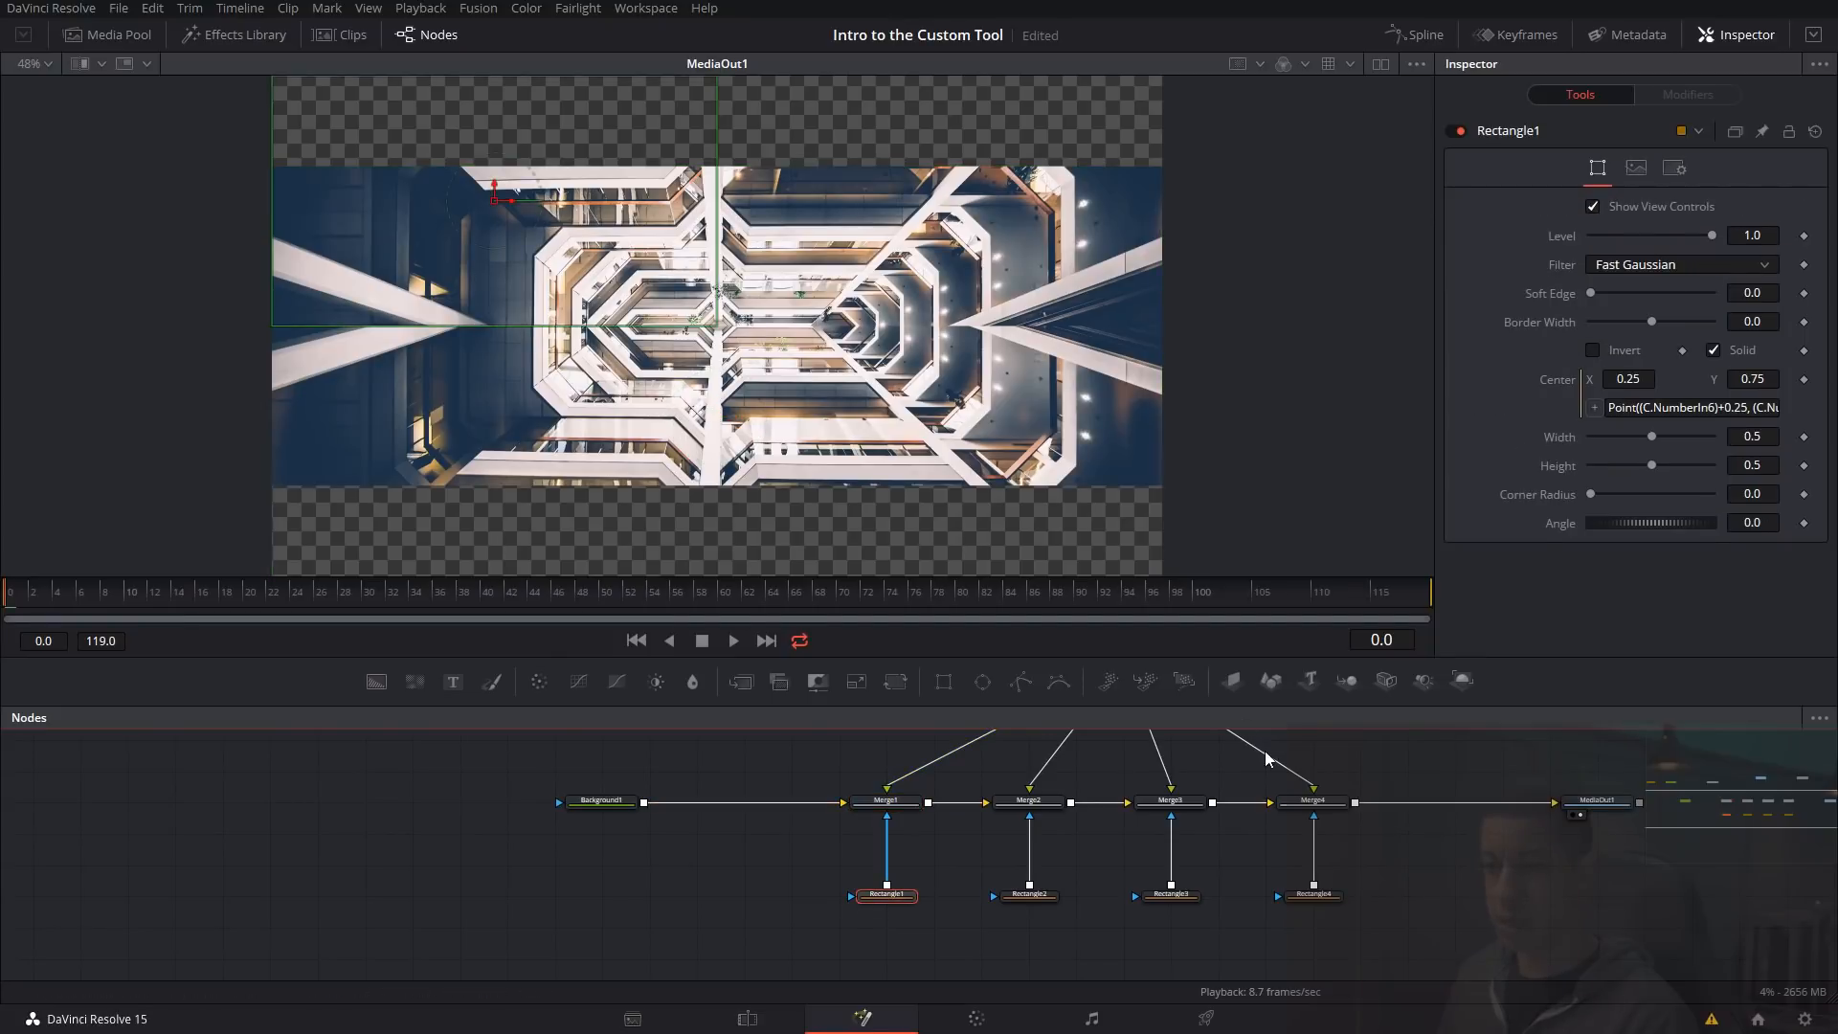
pyautogui.click(1314, 897)
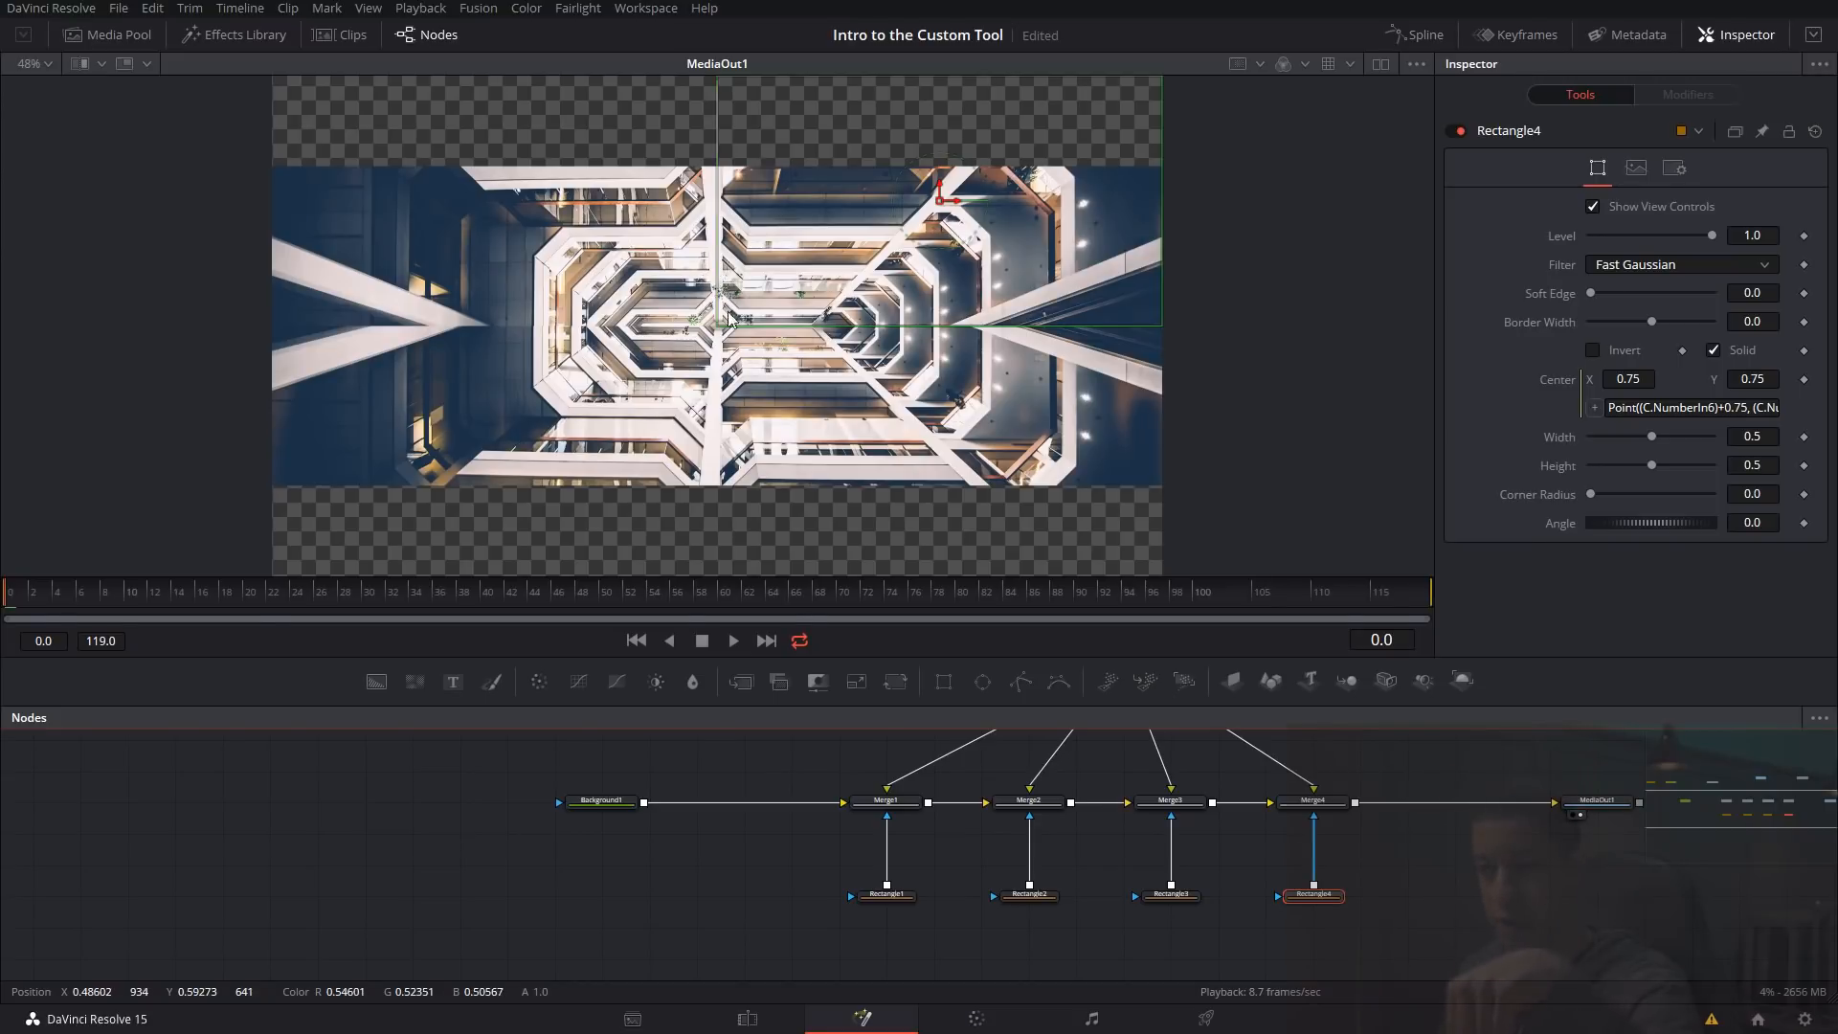
pyautogui.click(889, 812)
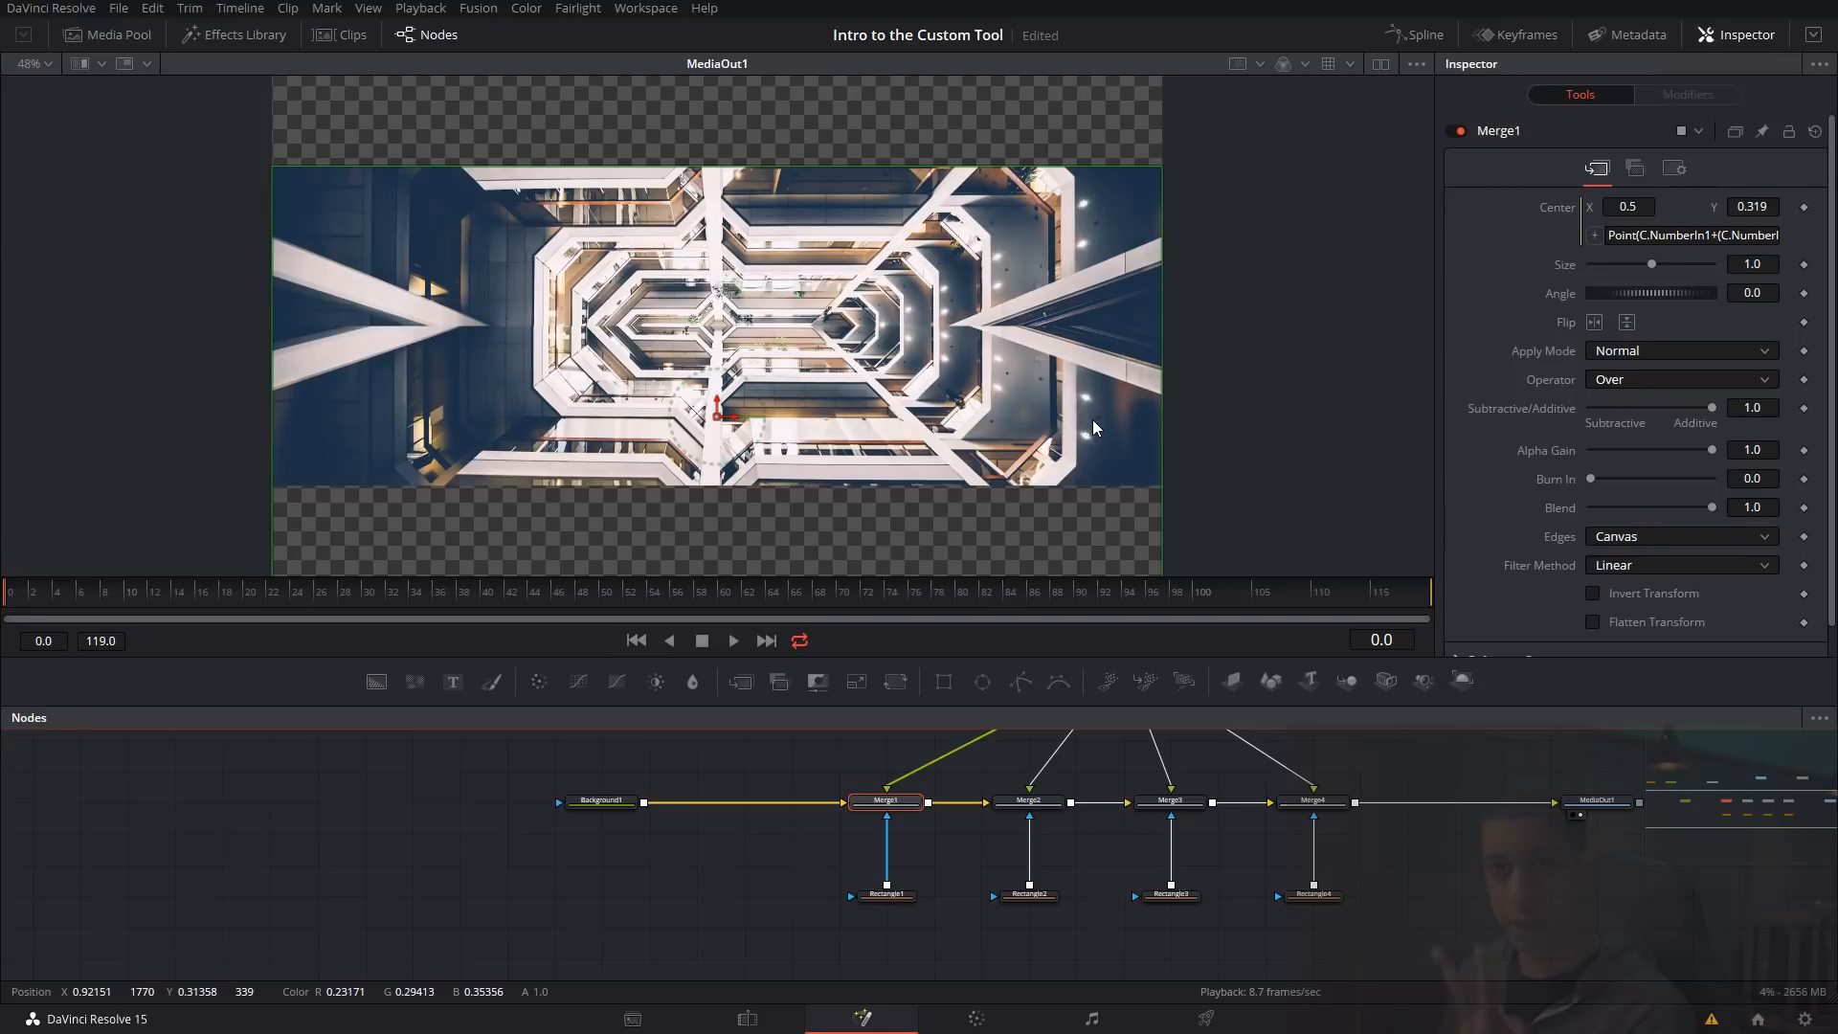
# - Compare the Out <--> In TB value of the C node with the expression-driven Center values of Merge1 and Merge2
pyautogui.moveTo(1415, 778); pyautogui.dragTo(1368, 913)
pyautogui.click(750, 823)
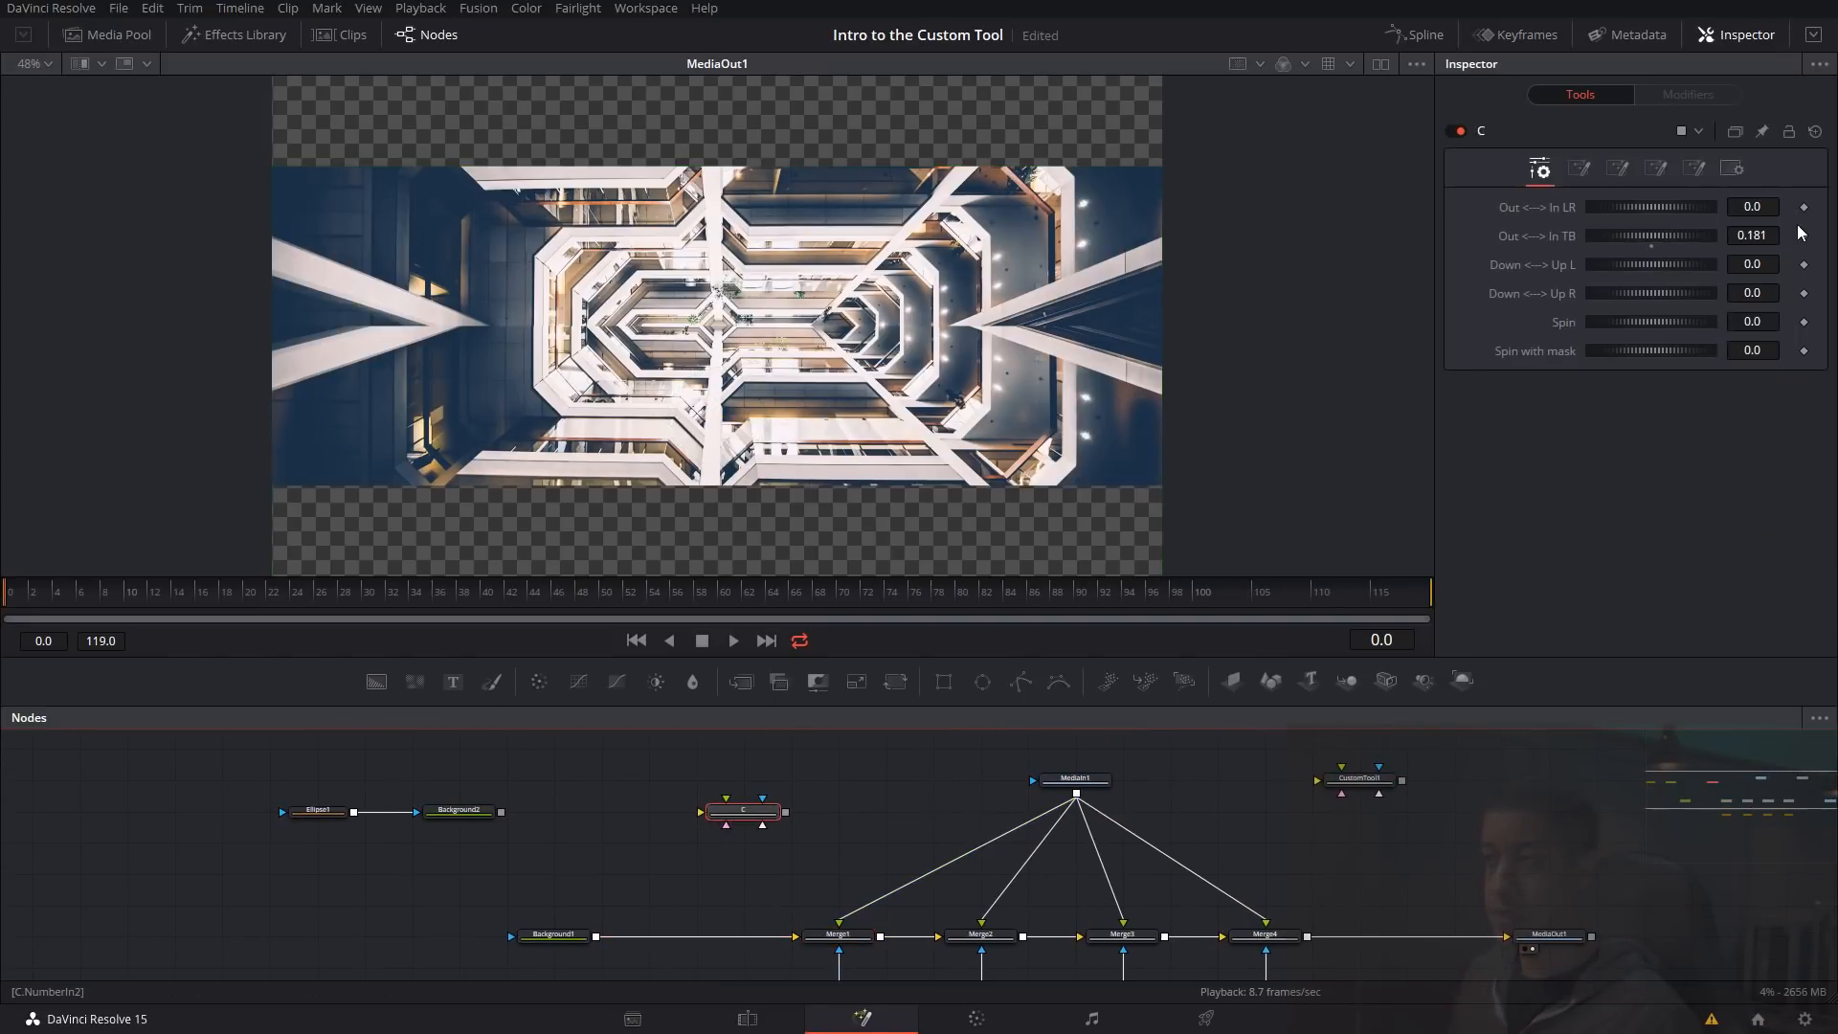
pyautogui.click(1769, 236)
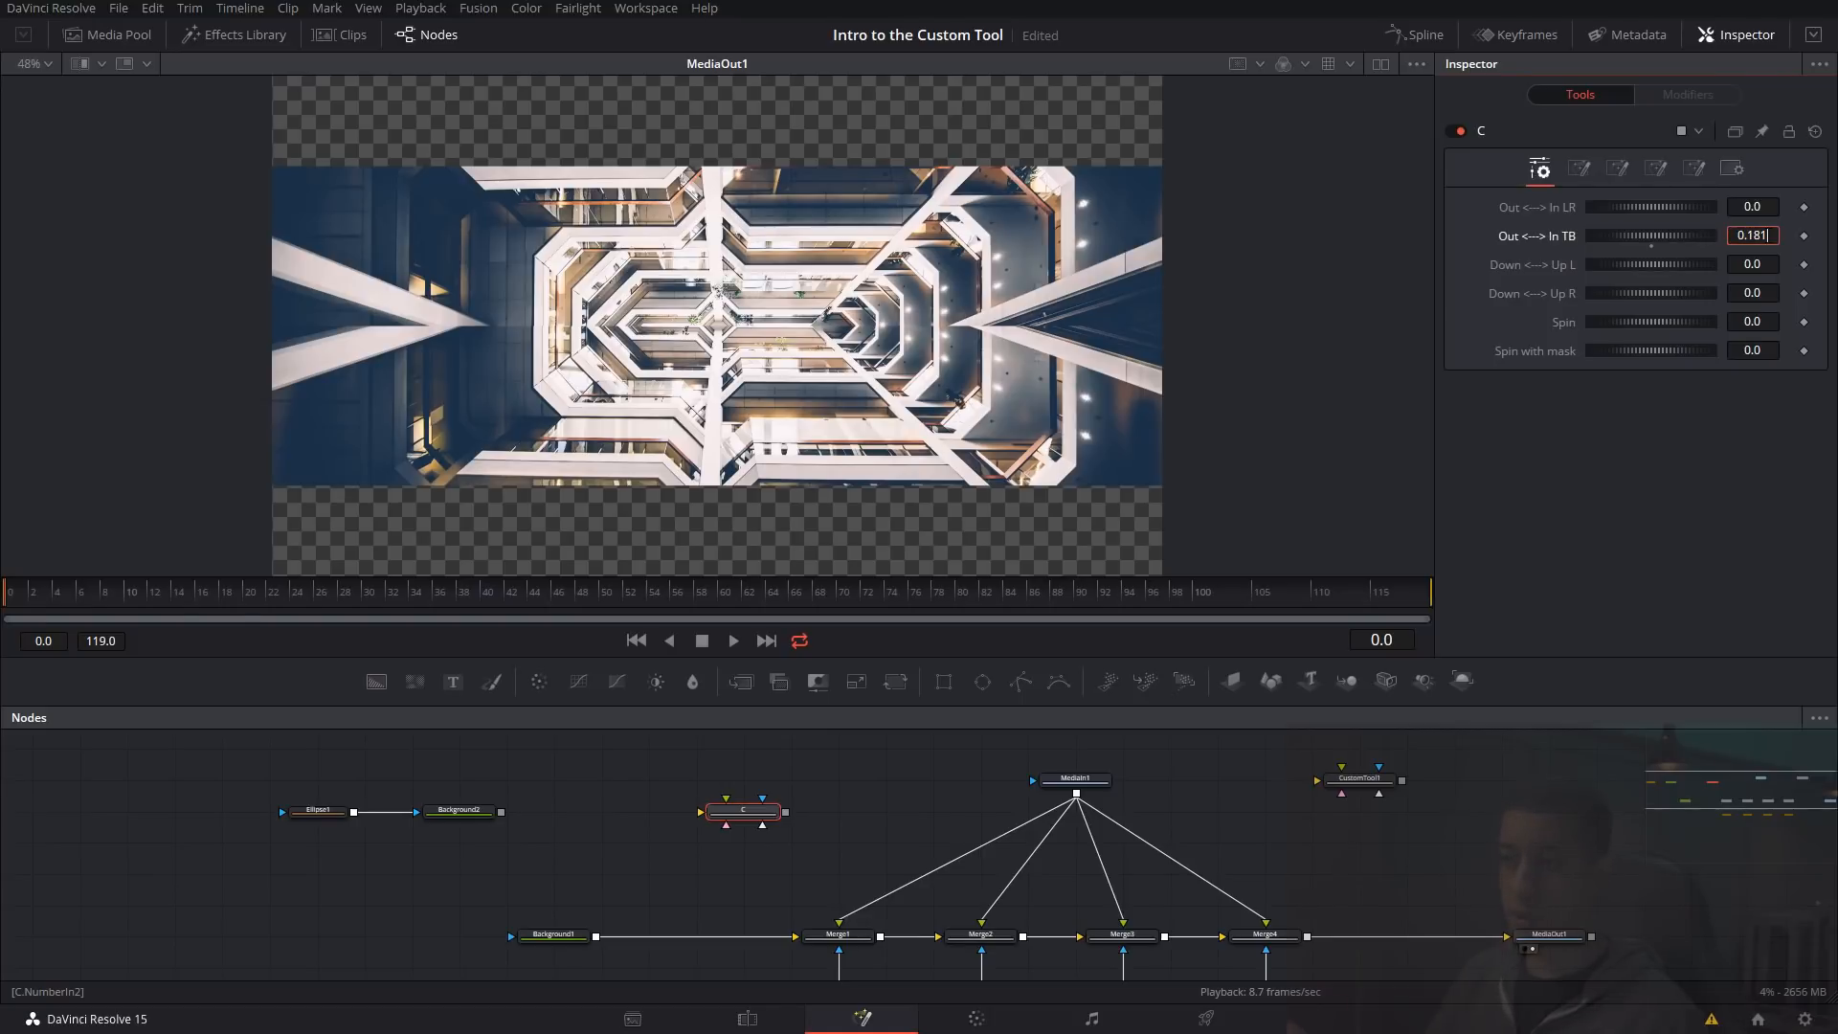
pyautogui.click(1731, 230)
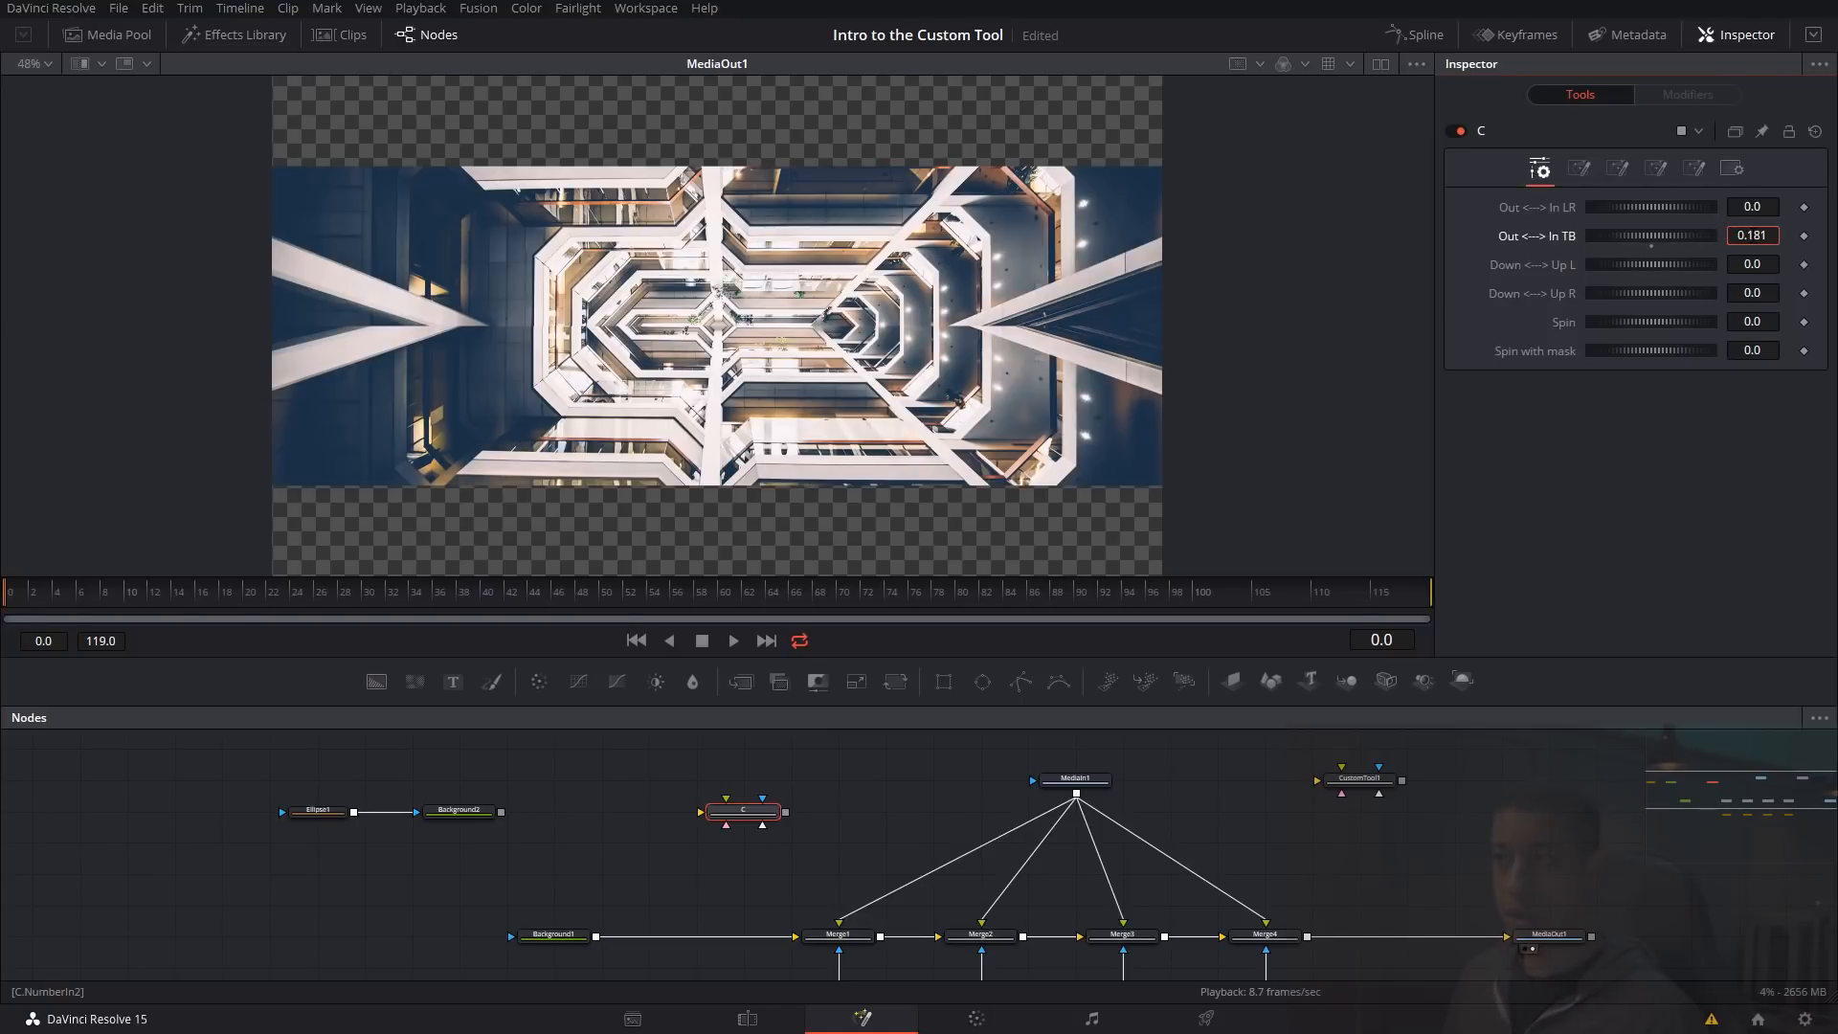
pyautogui.click(850, 935)
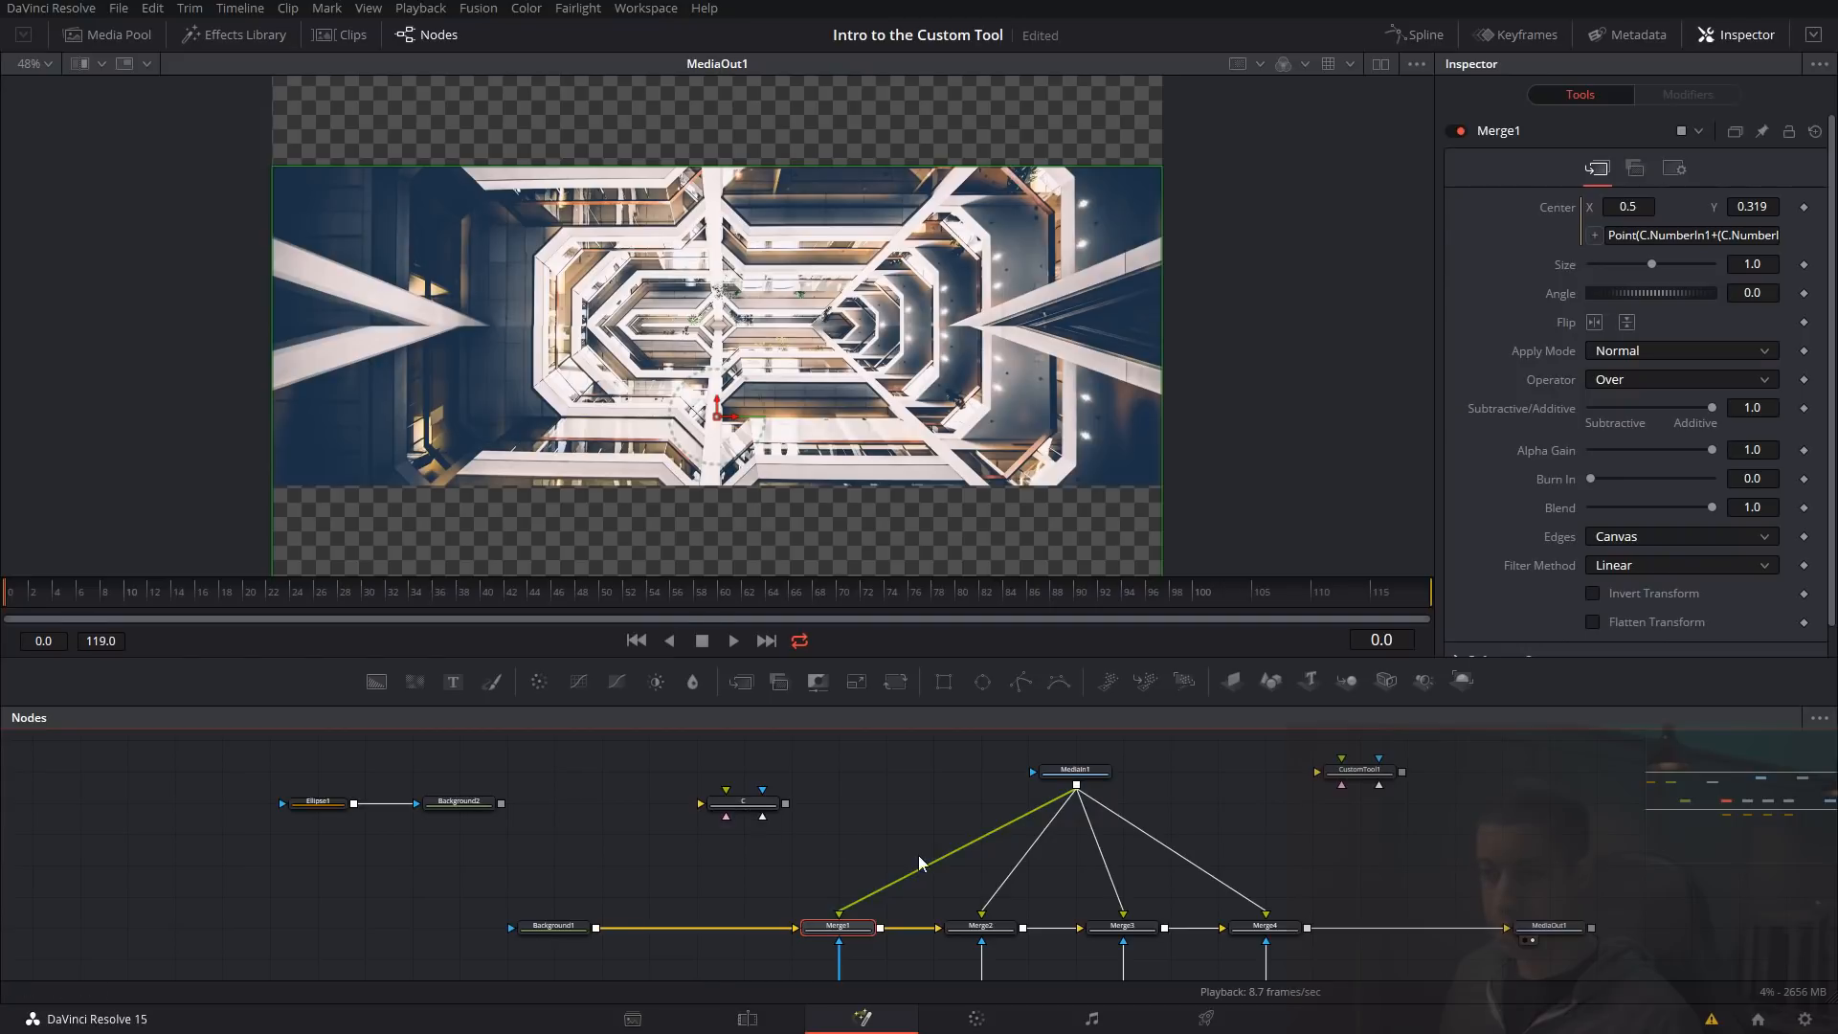
pyautogui.click(980, 926)
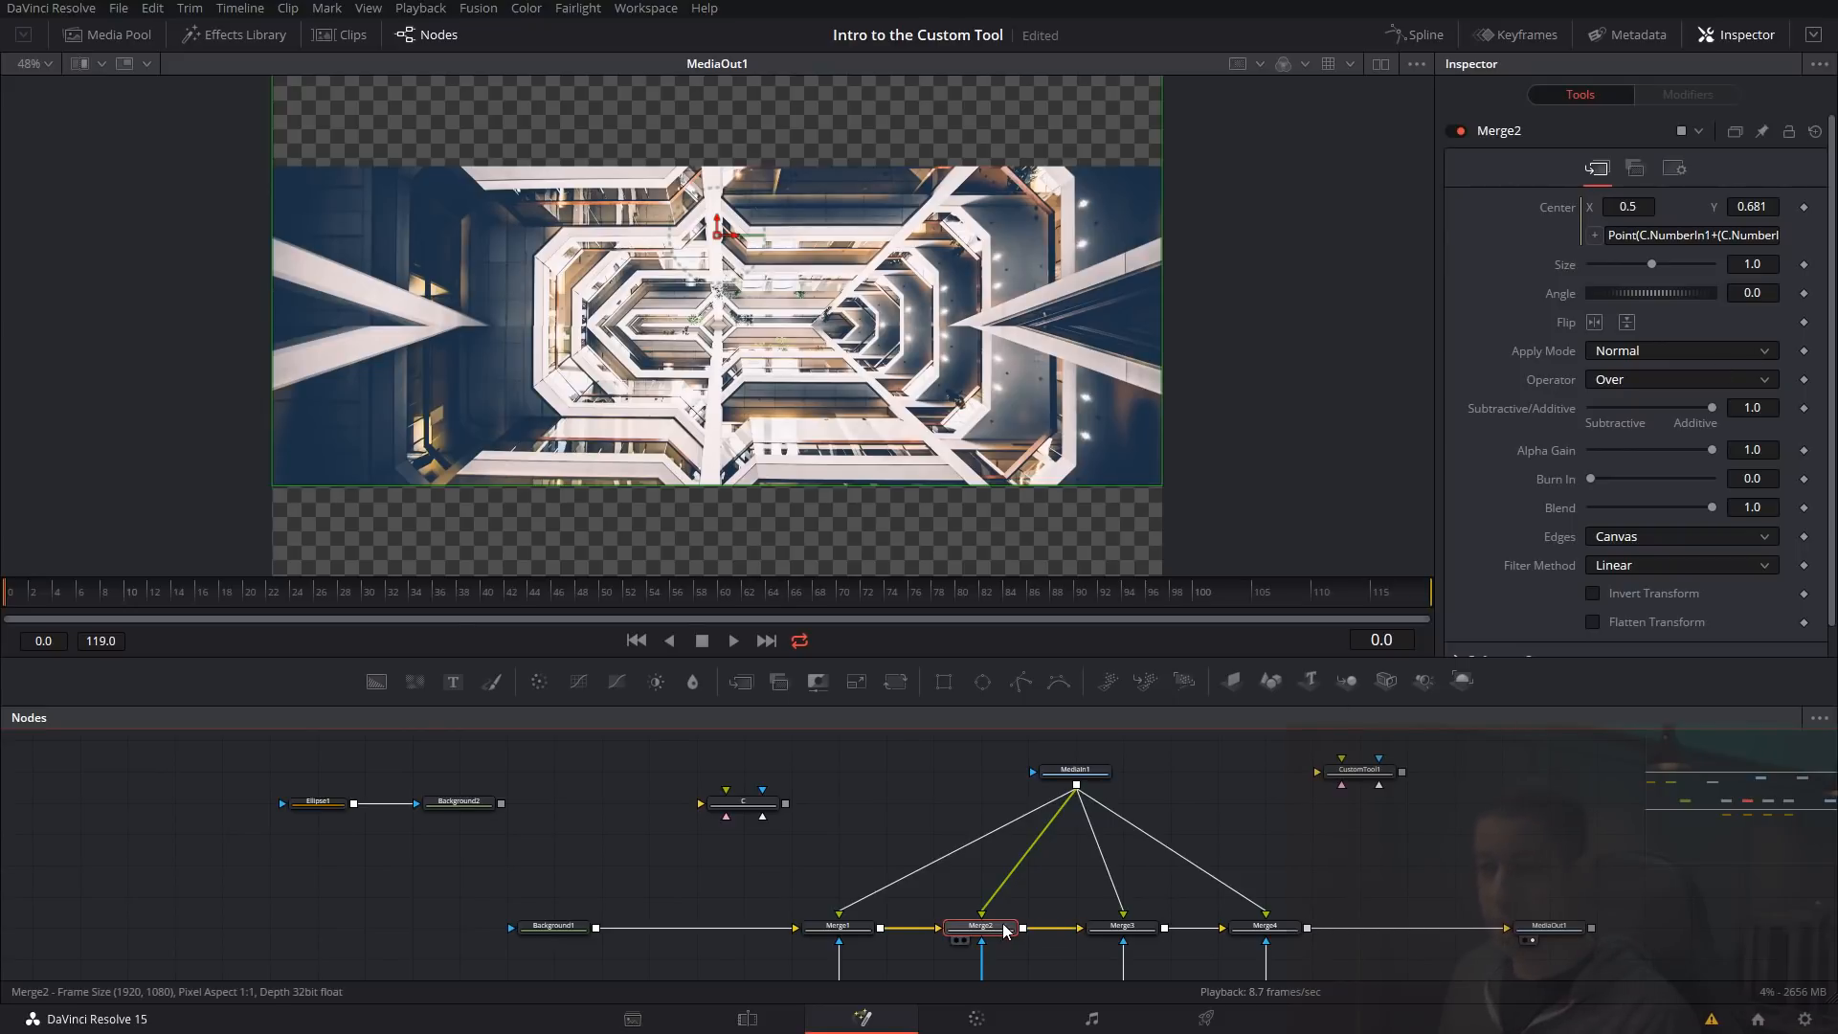
pyautogui.click(848, 927)
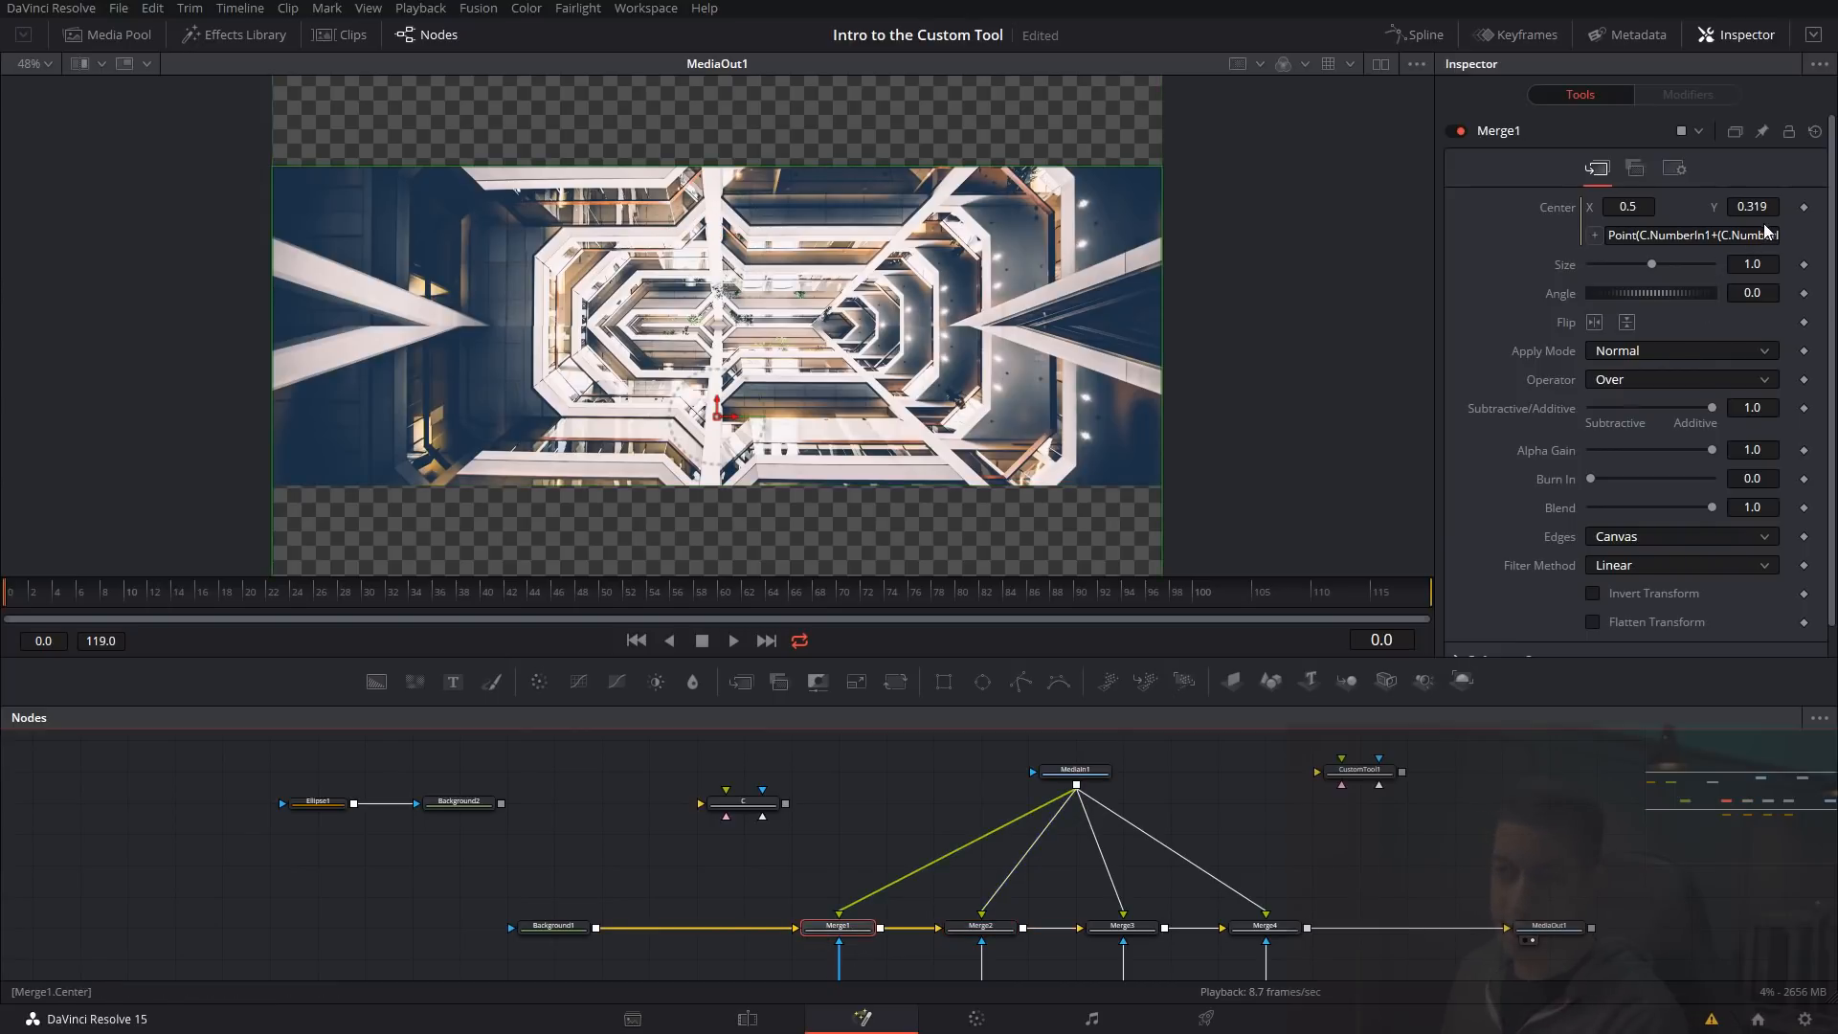
pyautogui.click(1305, 844)
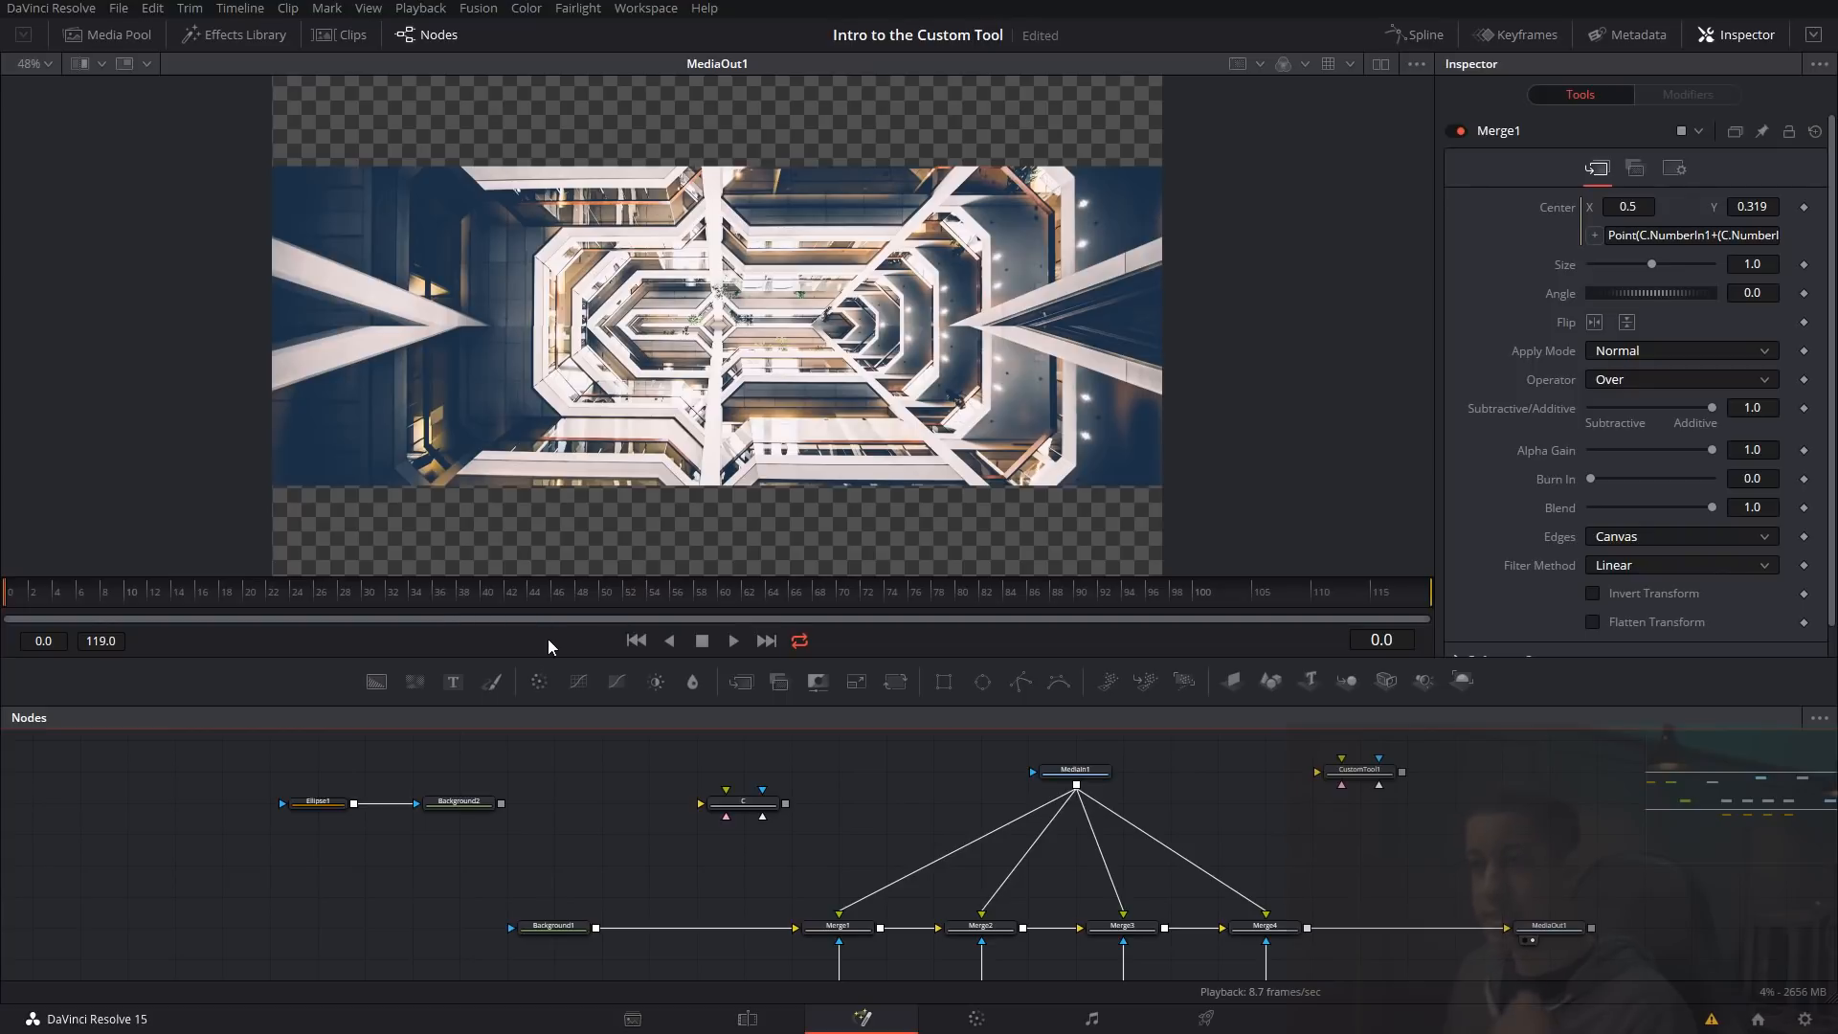
# - Try Down <--> Up L at -0.196, Down <--> Up R at 0.036 and Out <--> In TB at 0.13 on C, and reset them to 0.0
pyautogui.click(743, 802)
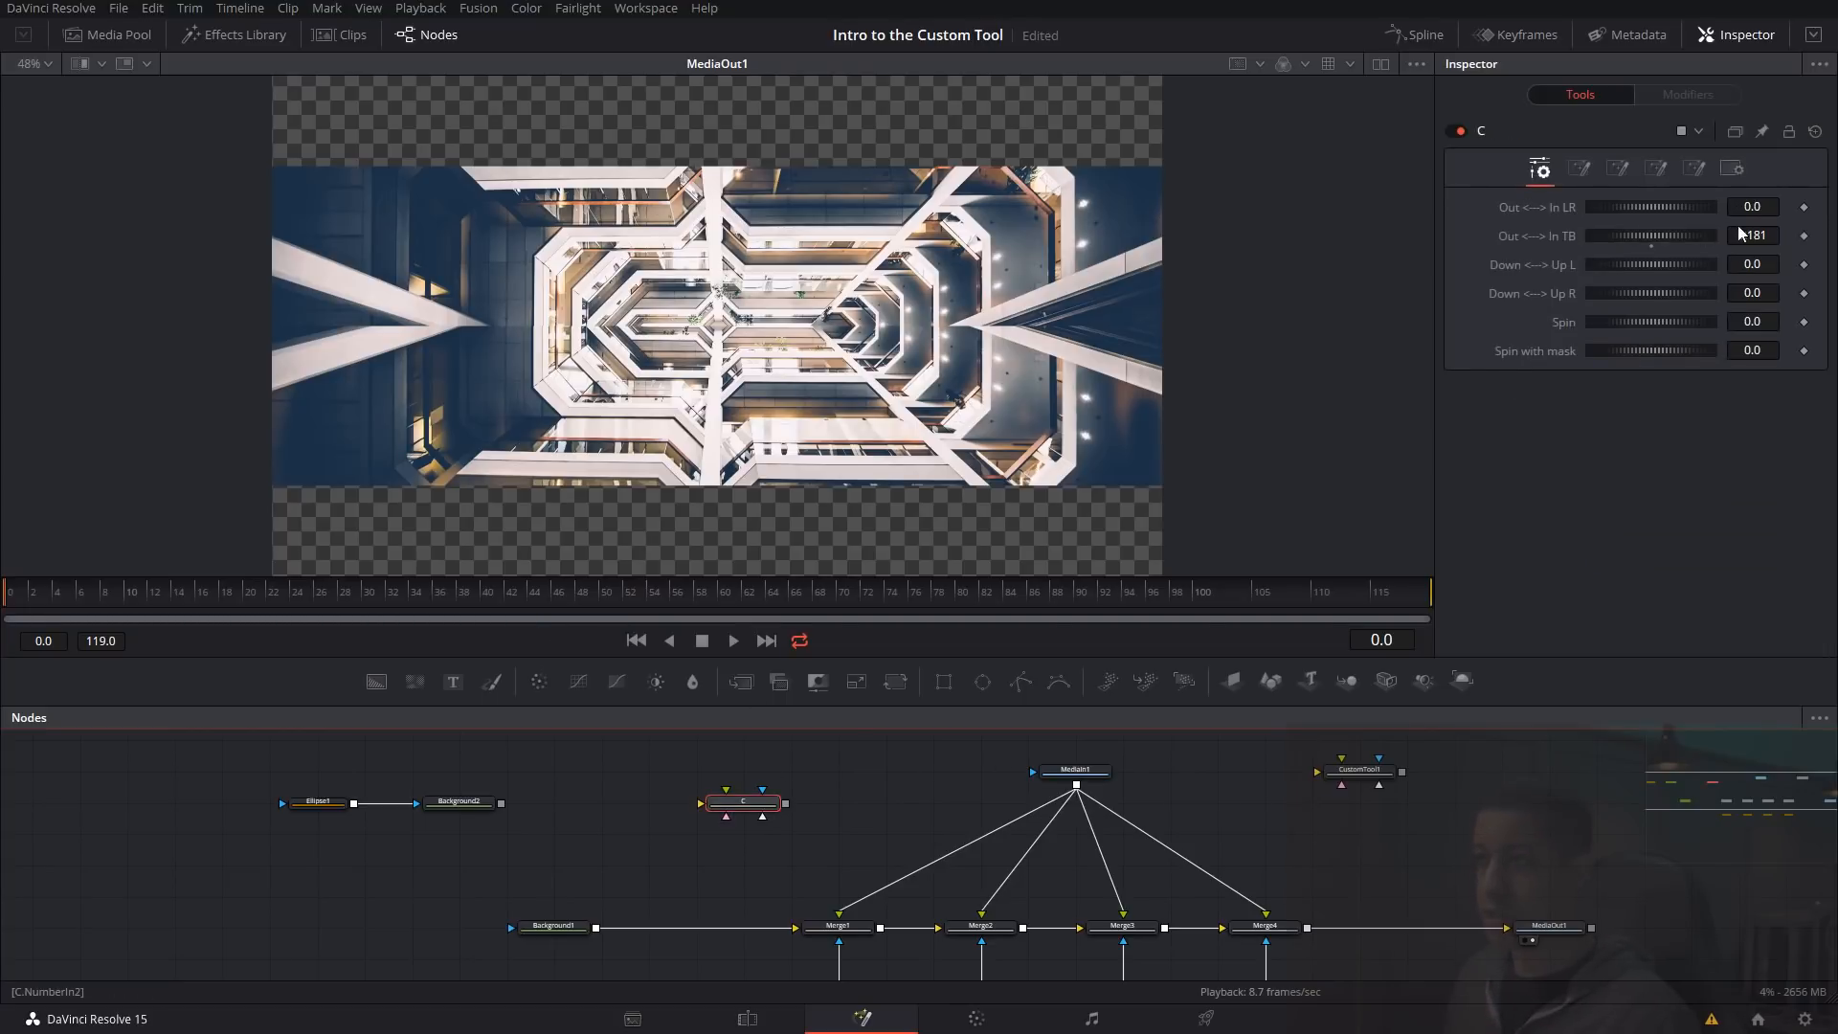
pyautogui.click(1653, 247)
pyautogui.moveTo(1619, 271); pyautogui.dragTo(1608, 277)
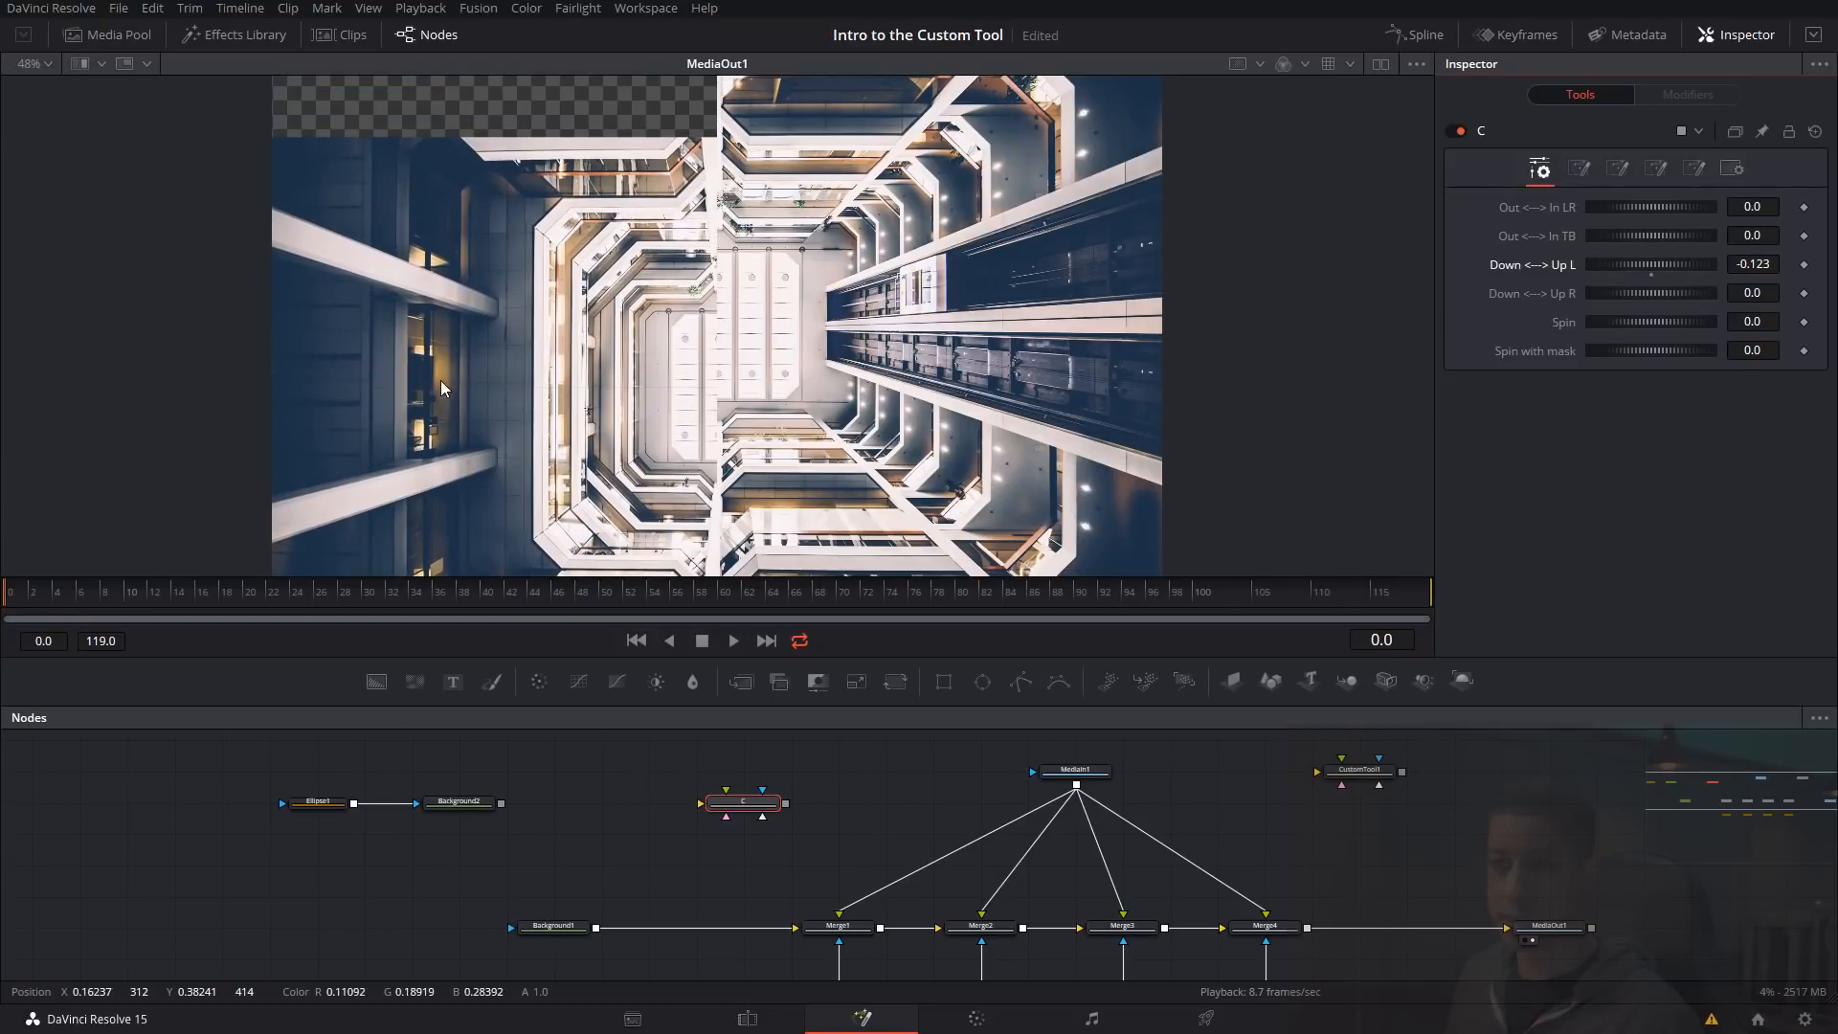
pyautogui.moveTo(1650, 269)
pyautogui.mouseDown()
pyautogui.moveTo(1628, 271)
pyautogui.moveTo(1662, 296)
pyautogui.moveTo(1626, 303)
pyautogui.moveTo(1646, 304)
pyautogui.mouseUp()
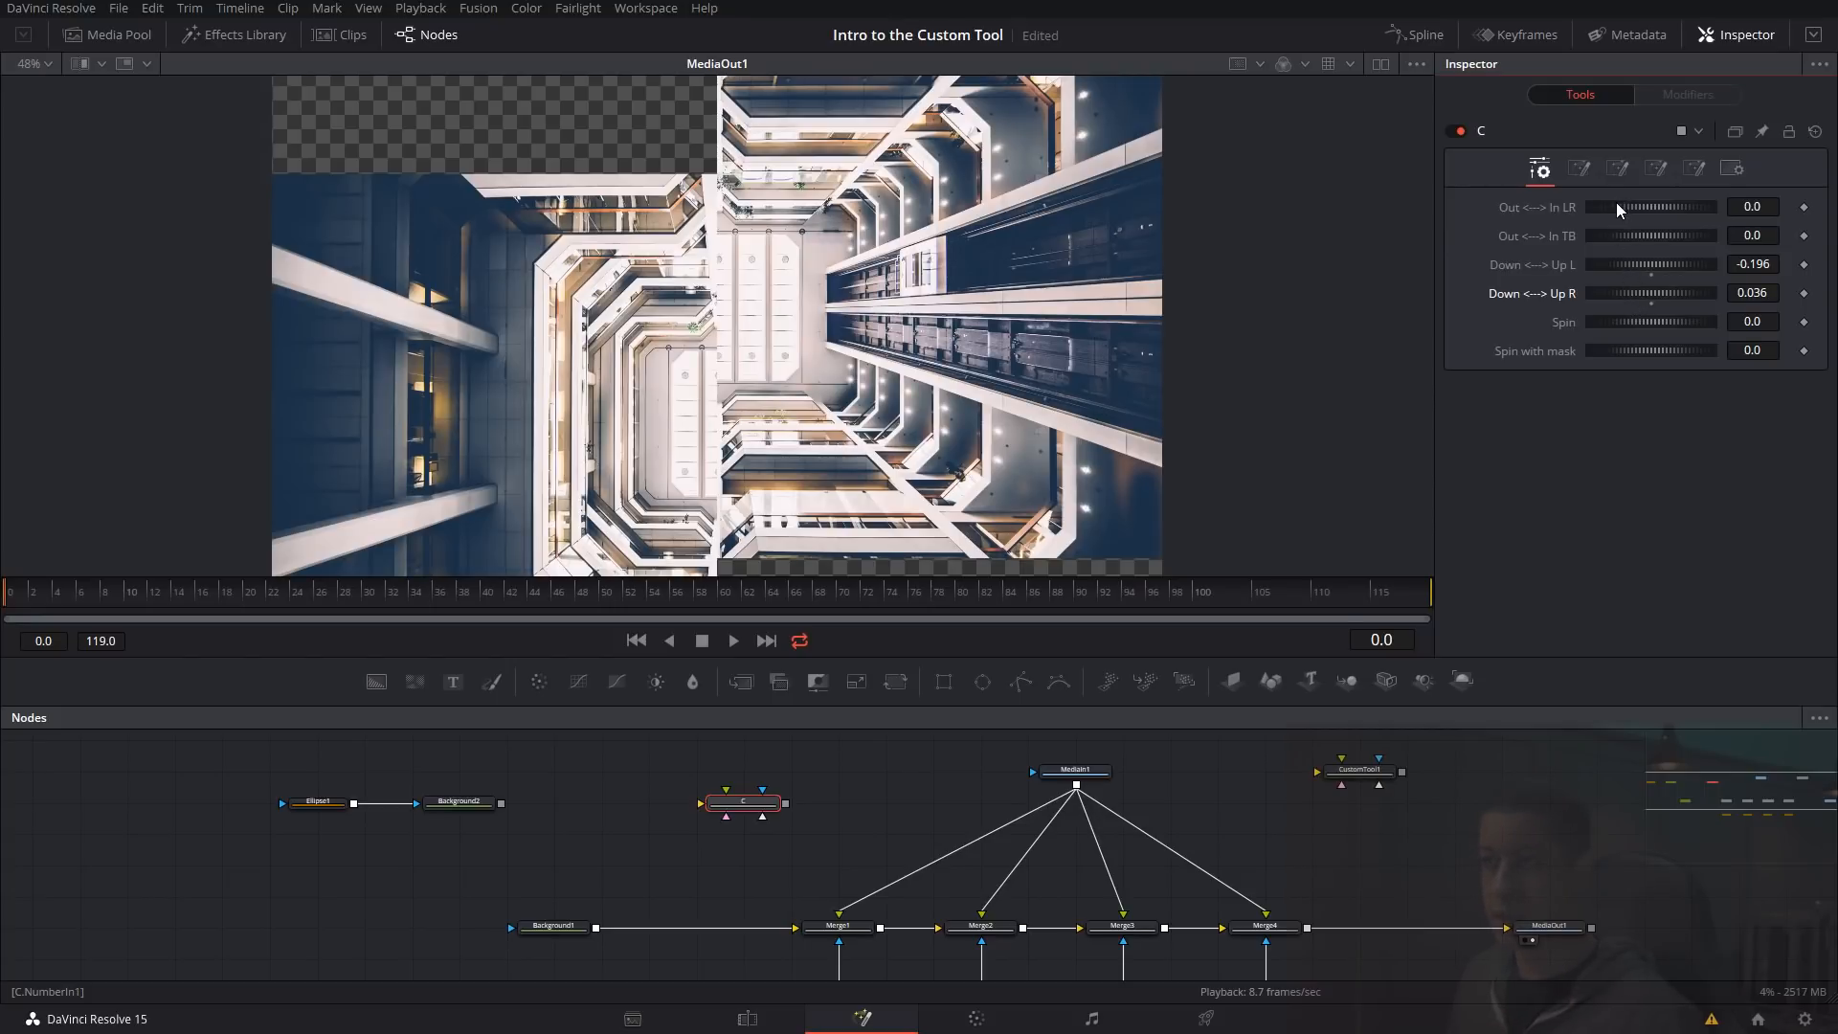
pyautogui.moveTo(1633, 238); pyautogui.dragTo(1654, 246)
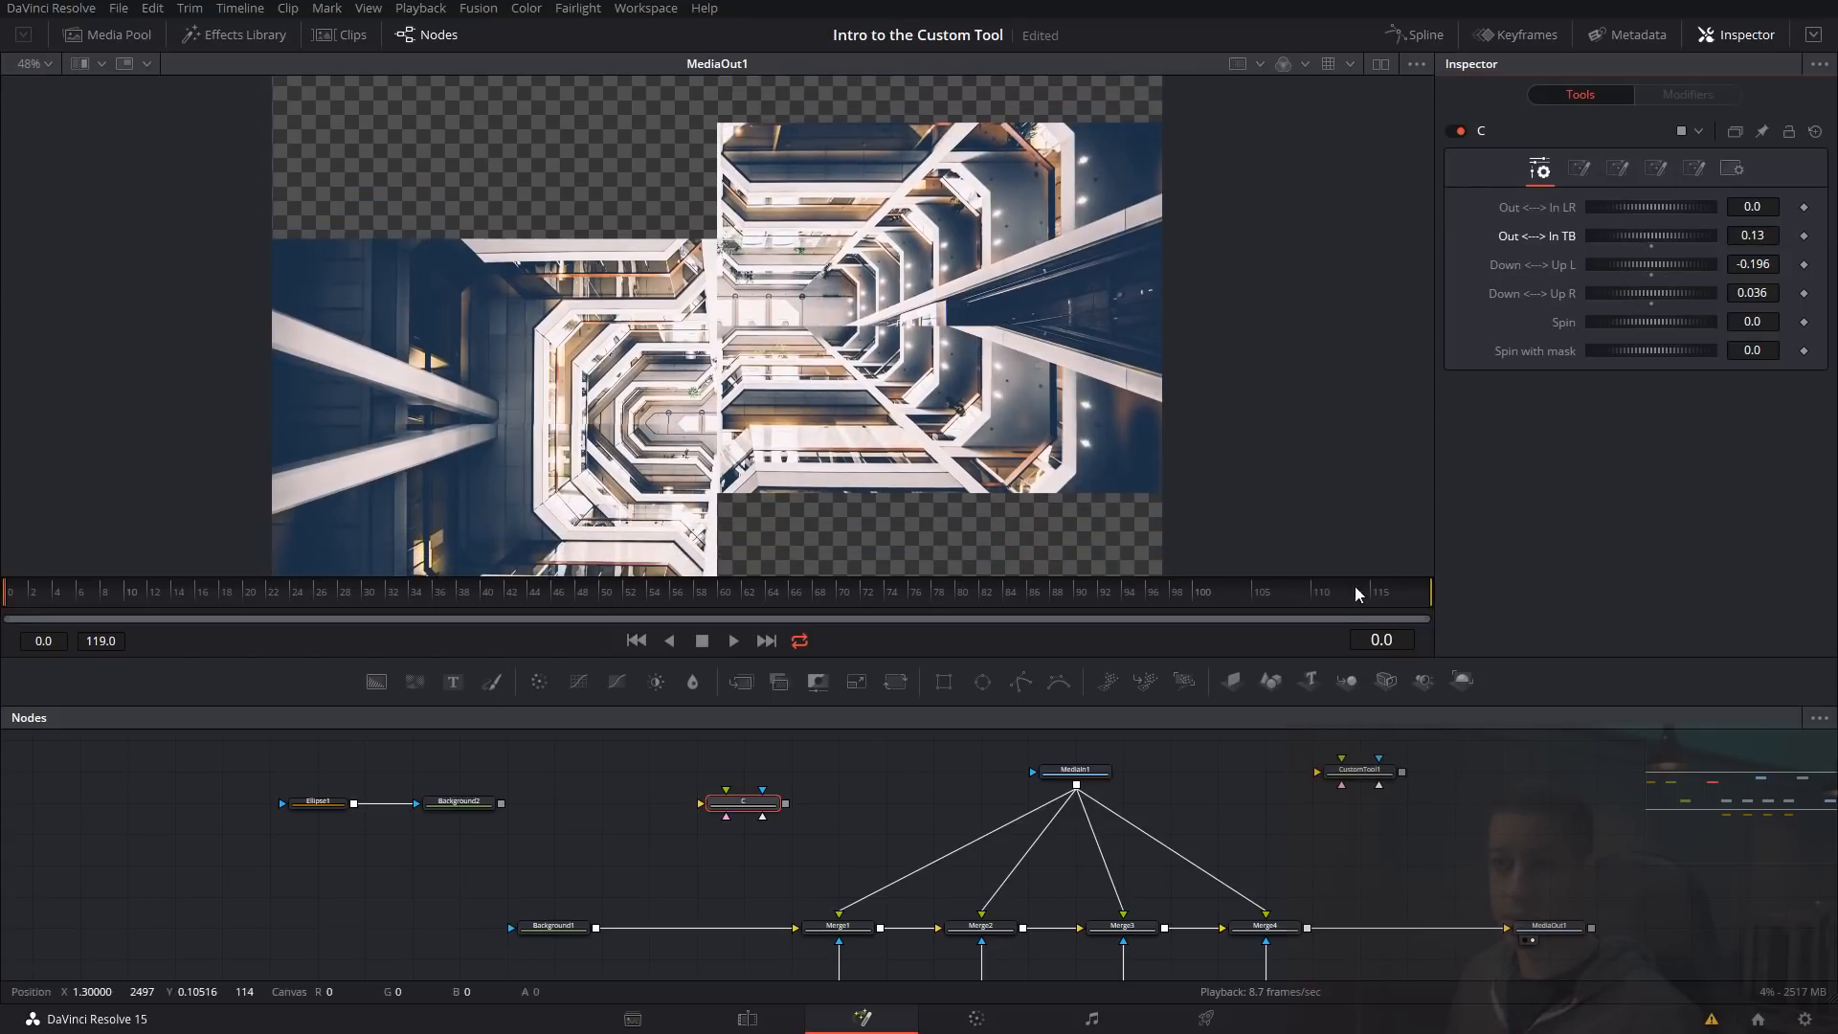
pyautogui.moveTo(1667, 297)
pyautogui.mouseDown()
pyautogui.moveTo(1631, 293)
pyautogui.moveTo(1715, 300)
pyautogui.moveTo(1662, 267)
pyautogui.moveTo(1697, 271)
pyautogui.moveTo(1654, 214)
pyautogui.moveTo(1633, 243)
pyautogui.moveTo(1665, 239)
pyautogui.moveTo(1643, 247)
pyautogui.moveTo(1663, 302)
pyautogui.moveTo(1685, 303)
pyautogui.moveTo(1657, 285)
pyautogui.mouseUp()
pyautogui.click(1652, 275)
pyautogui.click(1652, 246)
pyautogui.click(1653, 214)
pyautogui.click(1653, 218)
# - Examine the Rectangle3 and Rectangle4 masks and the Center expression of Rectangle4
pyautogui.moveTo(1318, 891); pyautogui.dragTo(1302, 773)
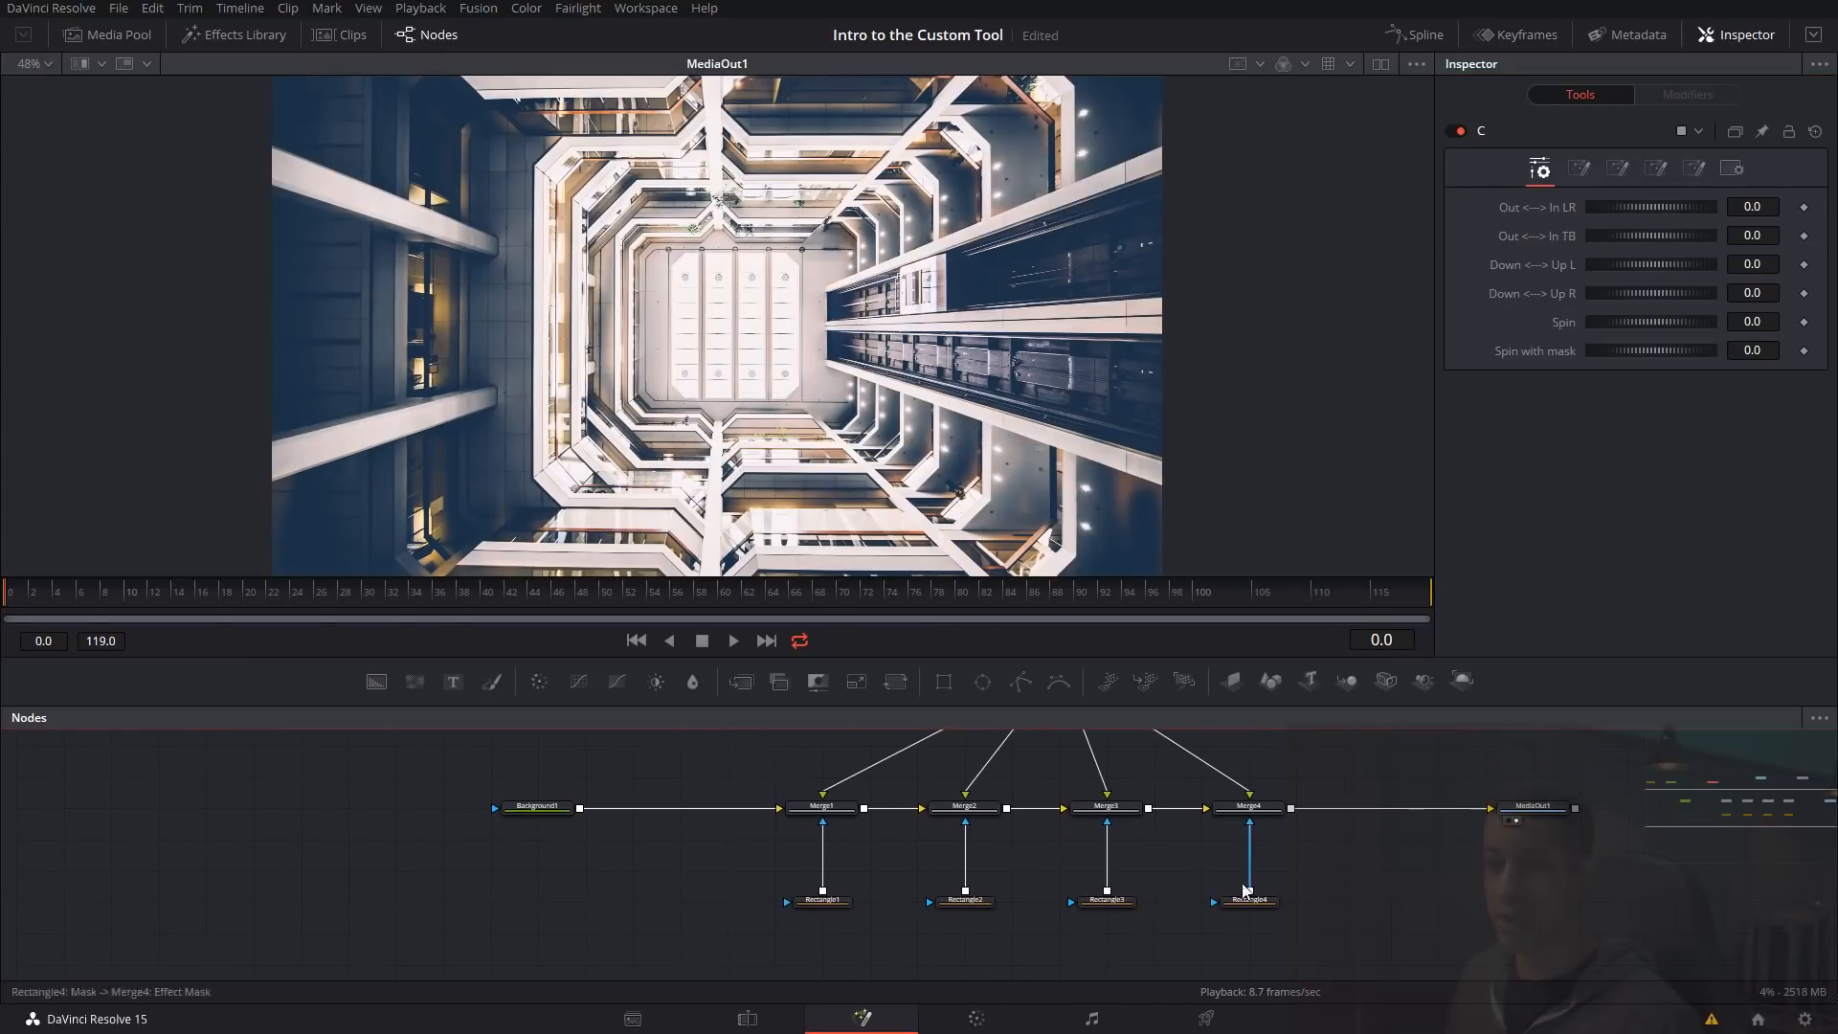
pyautogui.click(1109, 902)
pyautogui.click(1254, 903)
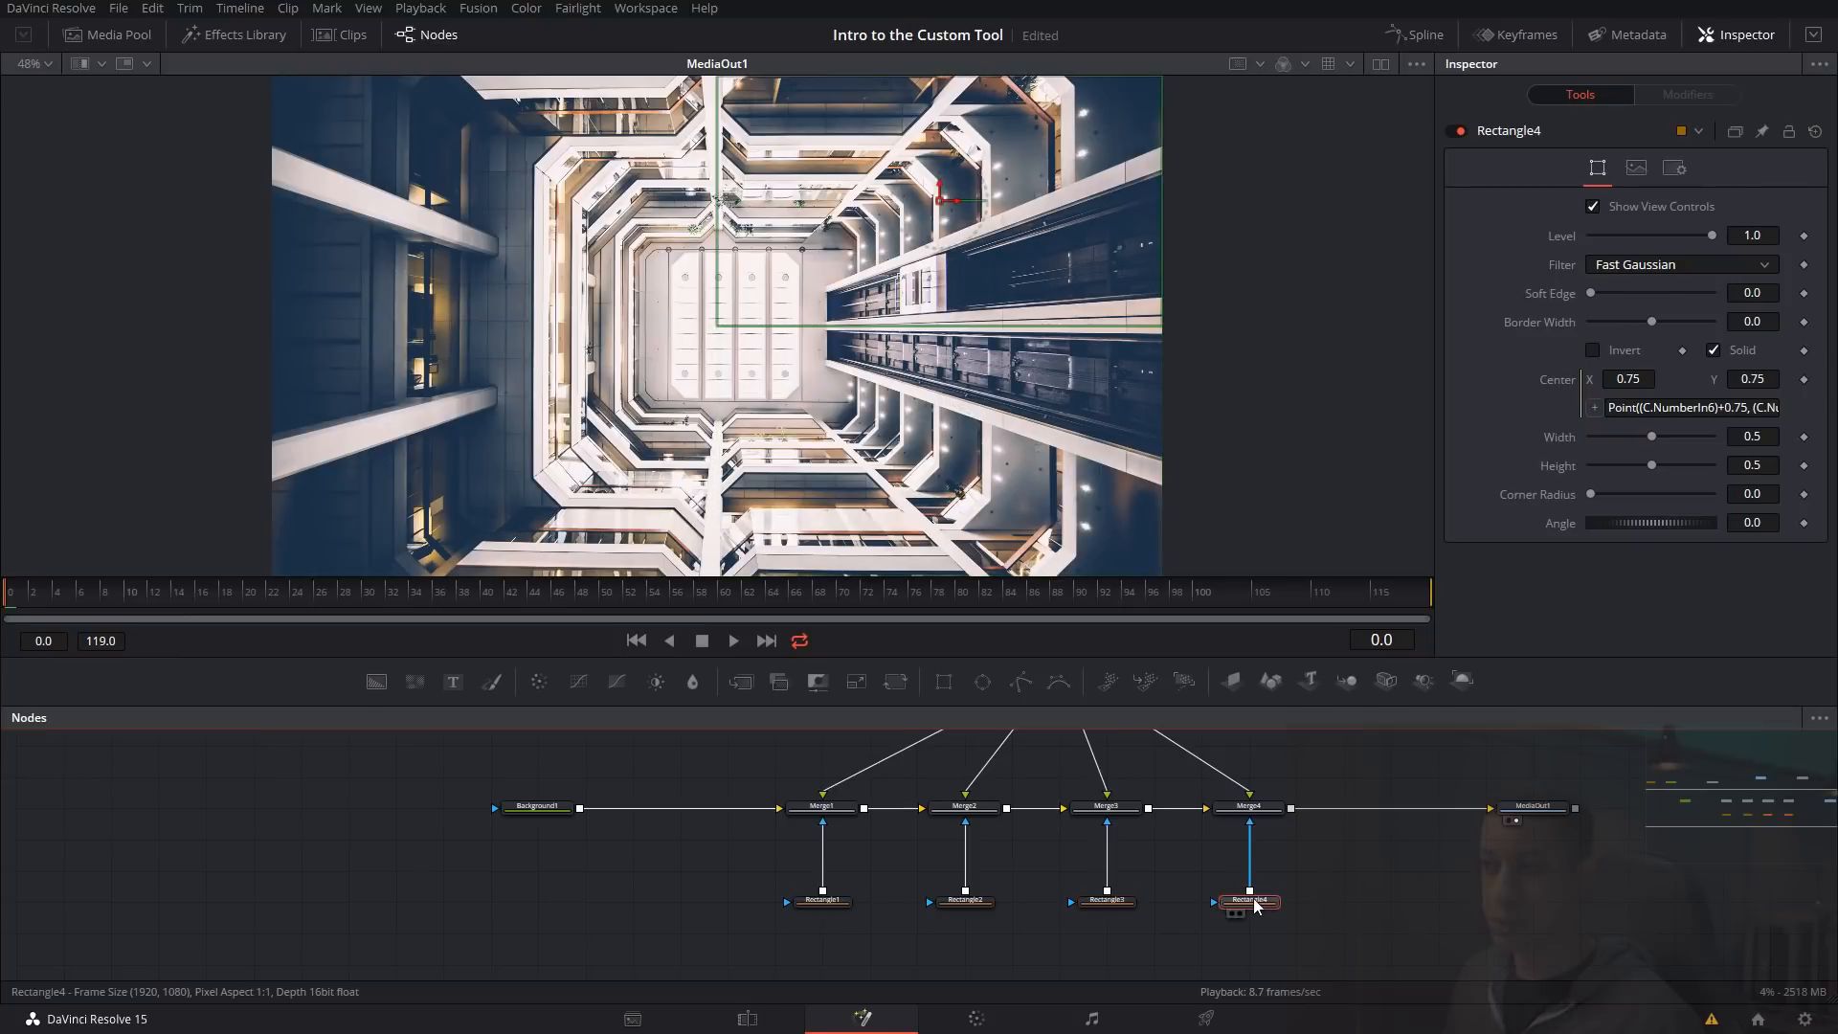
pyautogui.click(1763, 410)
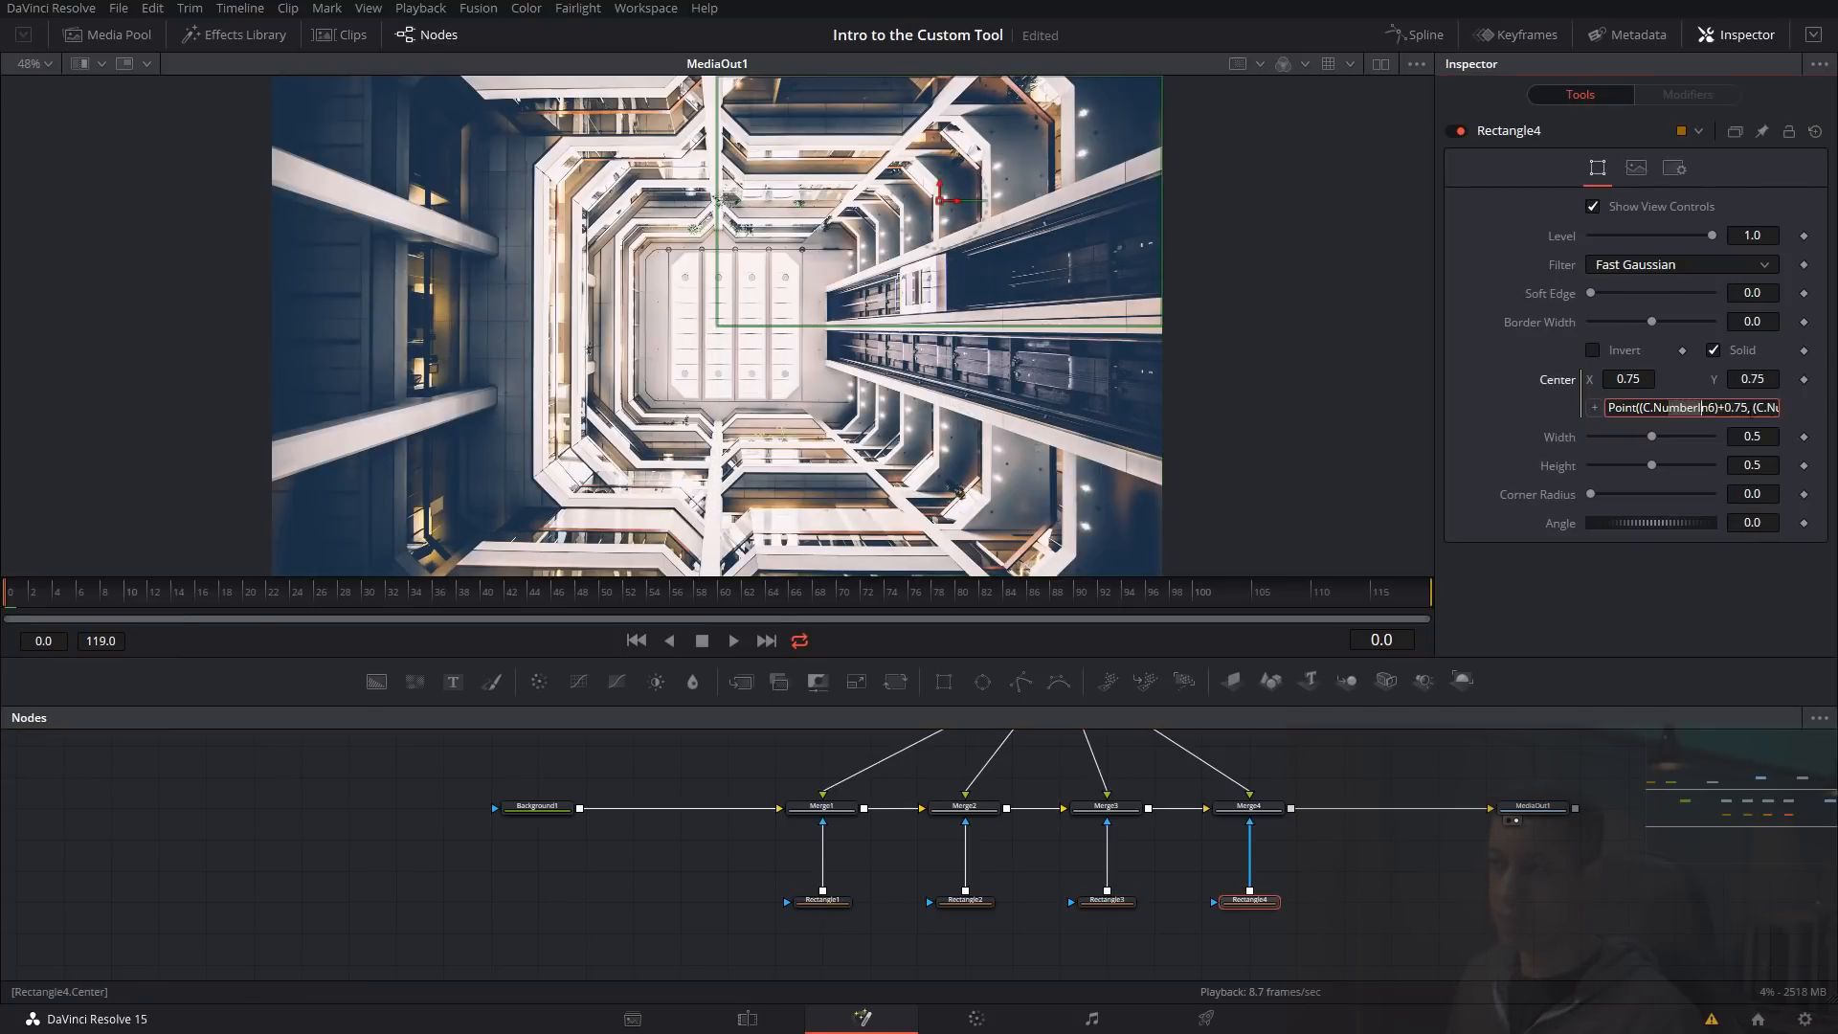
# - Set Down <--> Up R on the C node to 0.123 and check the outline of the Rectangle4 mask
pyautogui.moveTo(1340, 873); pyautogui.dragTo(1443, 937)
pyautogui.click(843, 759)
pyautogui.moveTo(1623, 293); pyautogui.dragTo(1656, 297)
pyautogui.moveTo(1532, 847); pyautogui.dragTo(1481, 784)
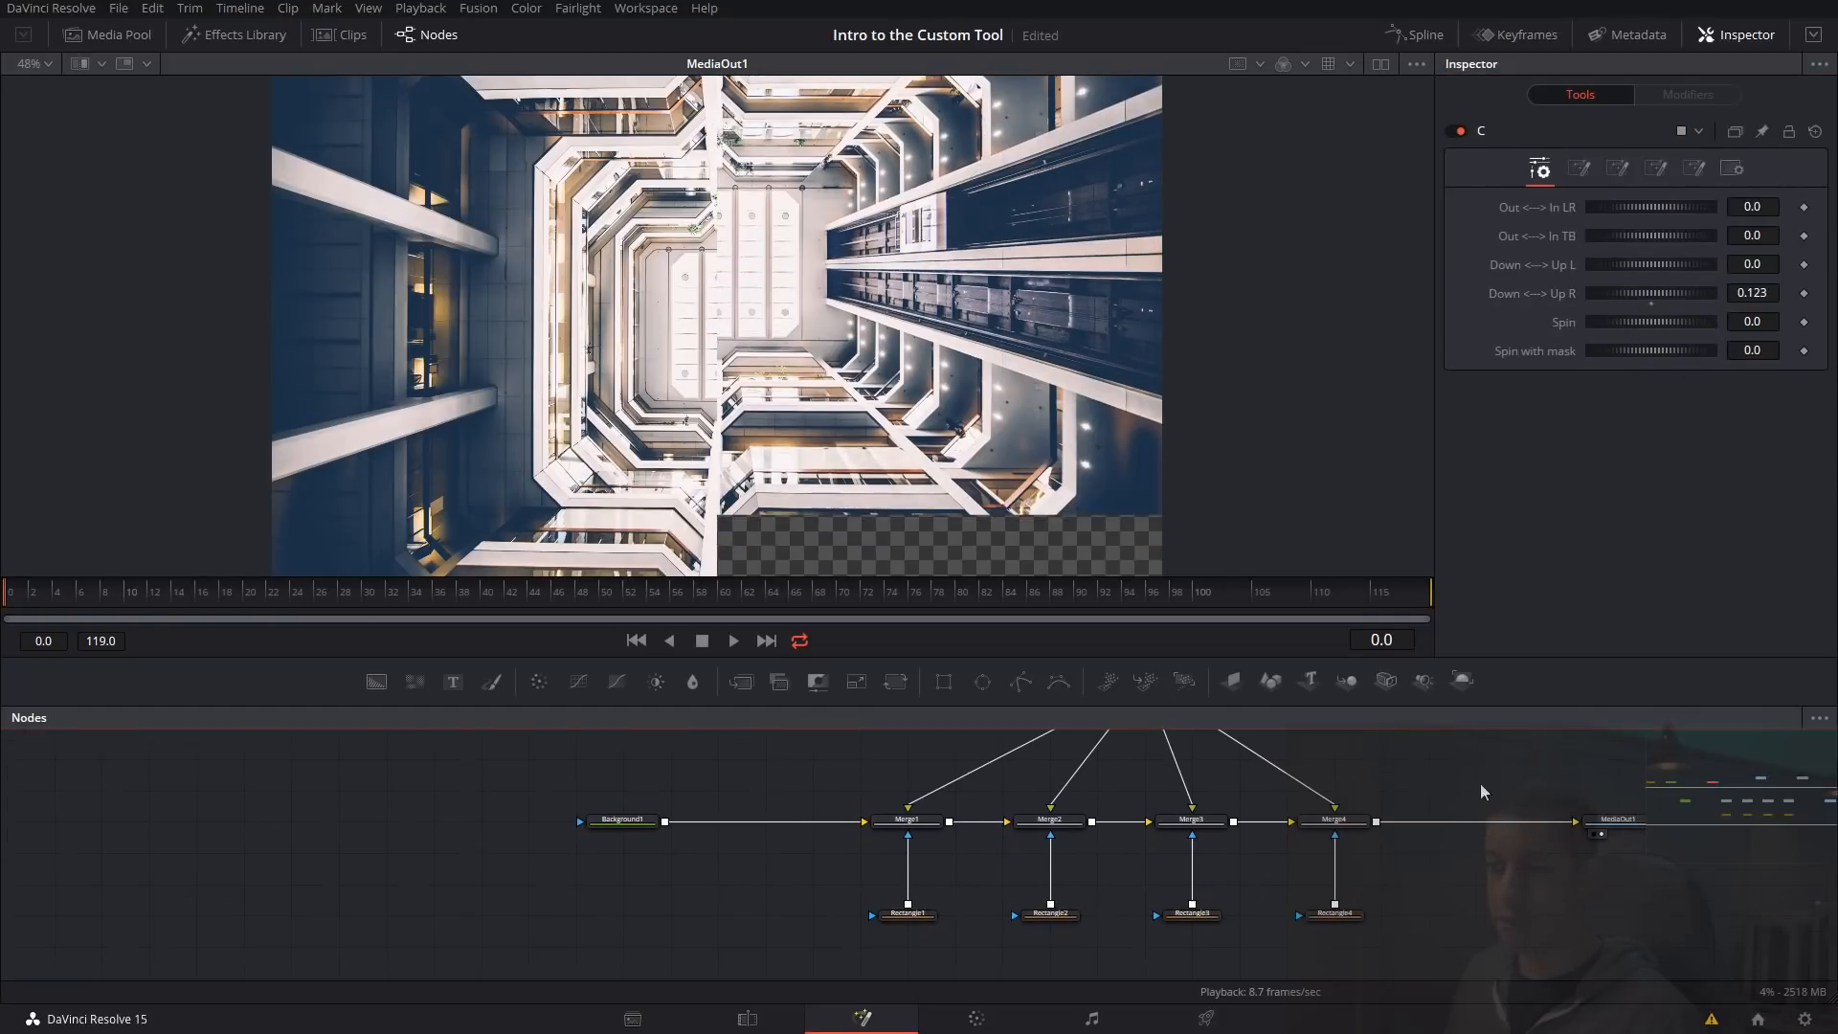
pyautogui.click(1317, 916)
pyautogui.moveTo(852, 749); pyautogui.dragTo(912, 837)
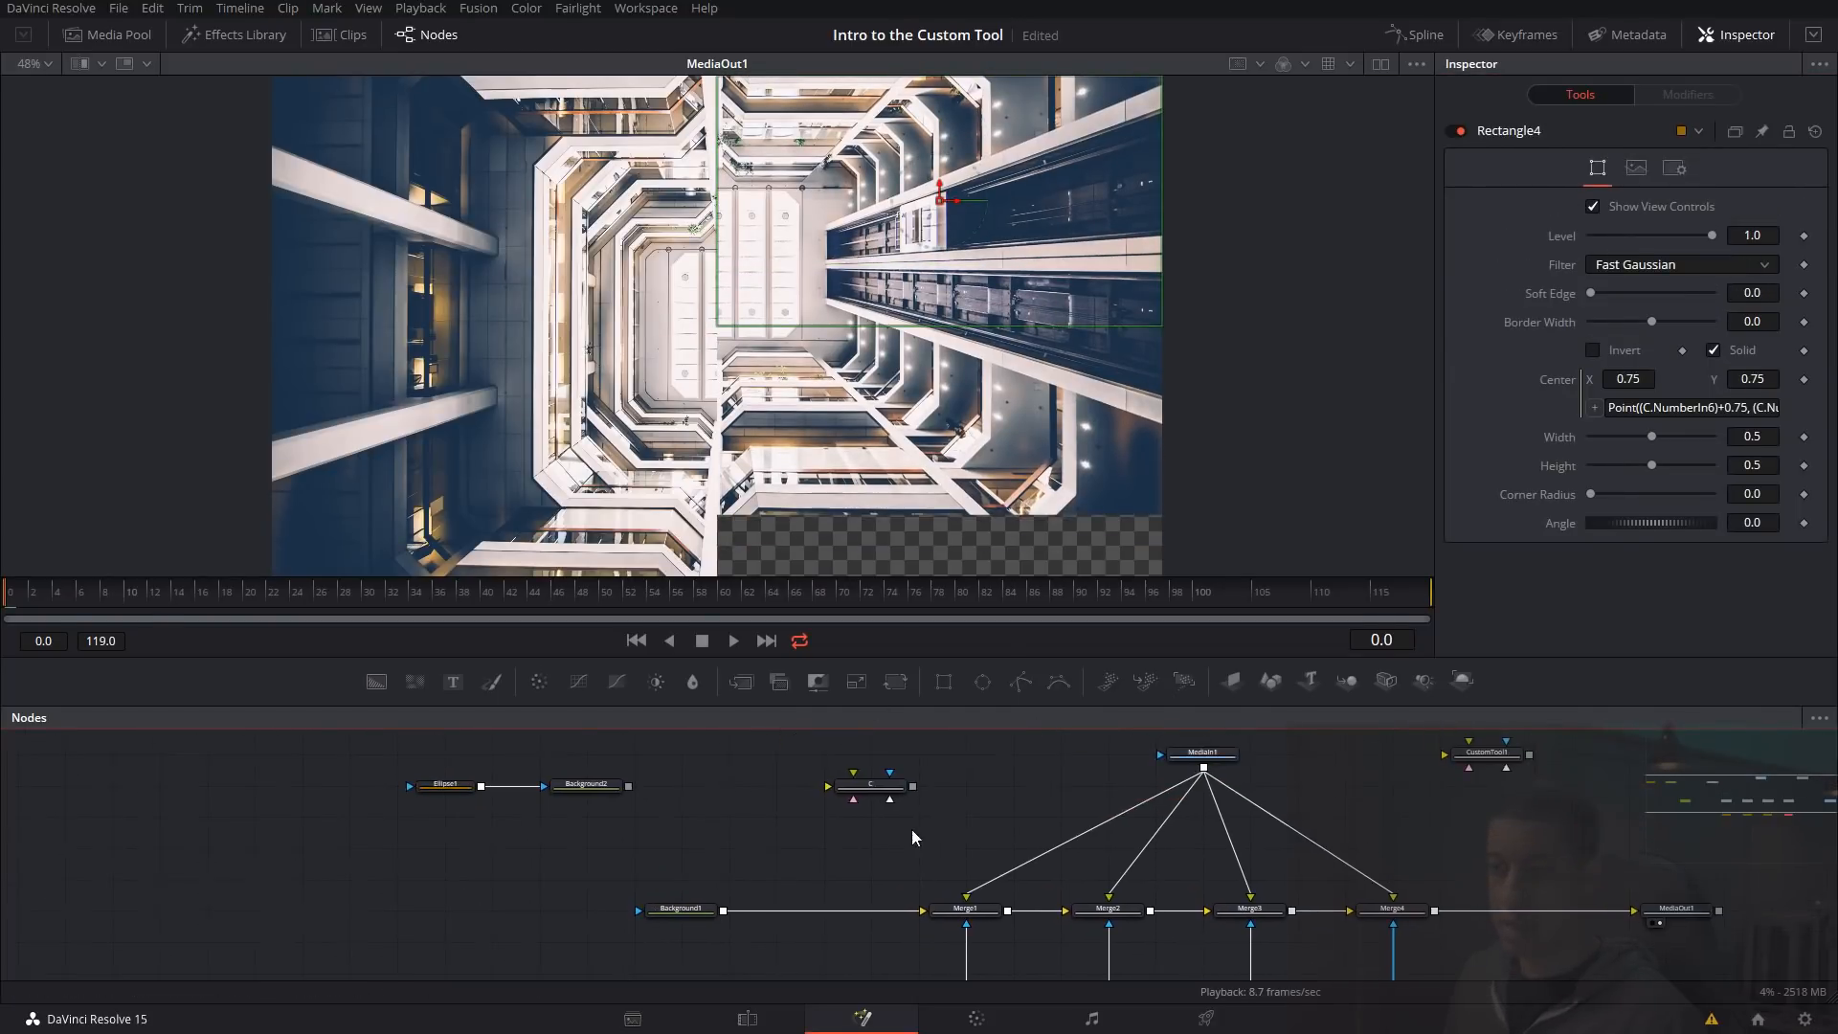
# - Raise Down <--> Up R on the C node to 0.224 and check the outlines of the Rectangle4 and Rectangle2 masks
pyautogui.click(886, 787)
pyautogui.moveTo(1653, 298); pyautogui.dragTo(1676, 299)
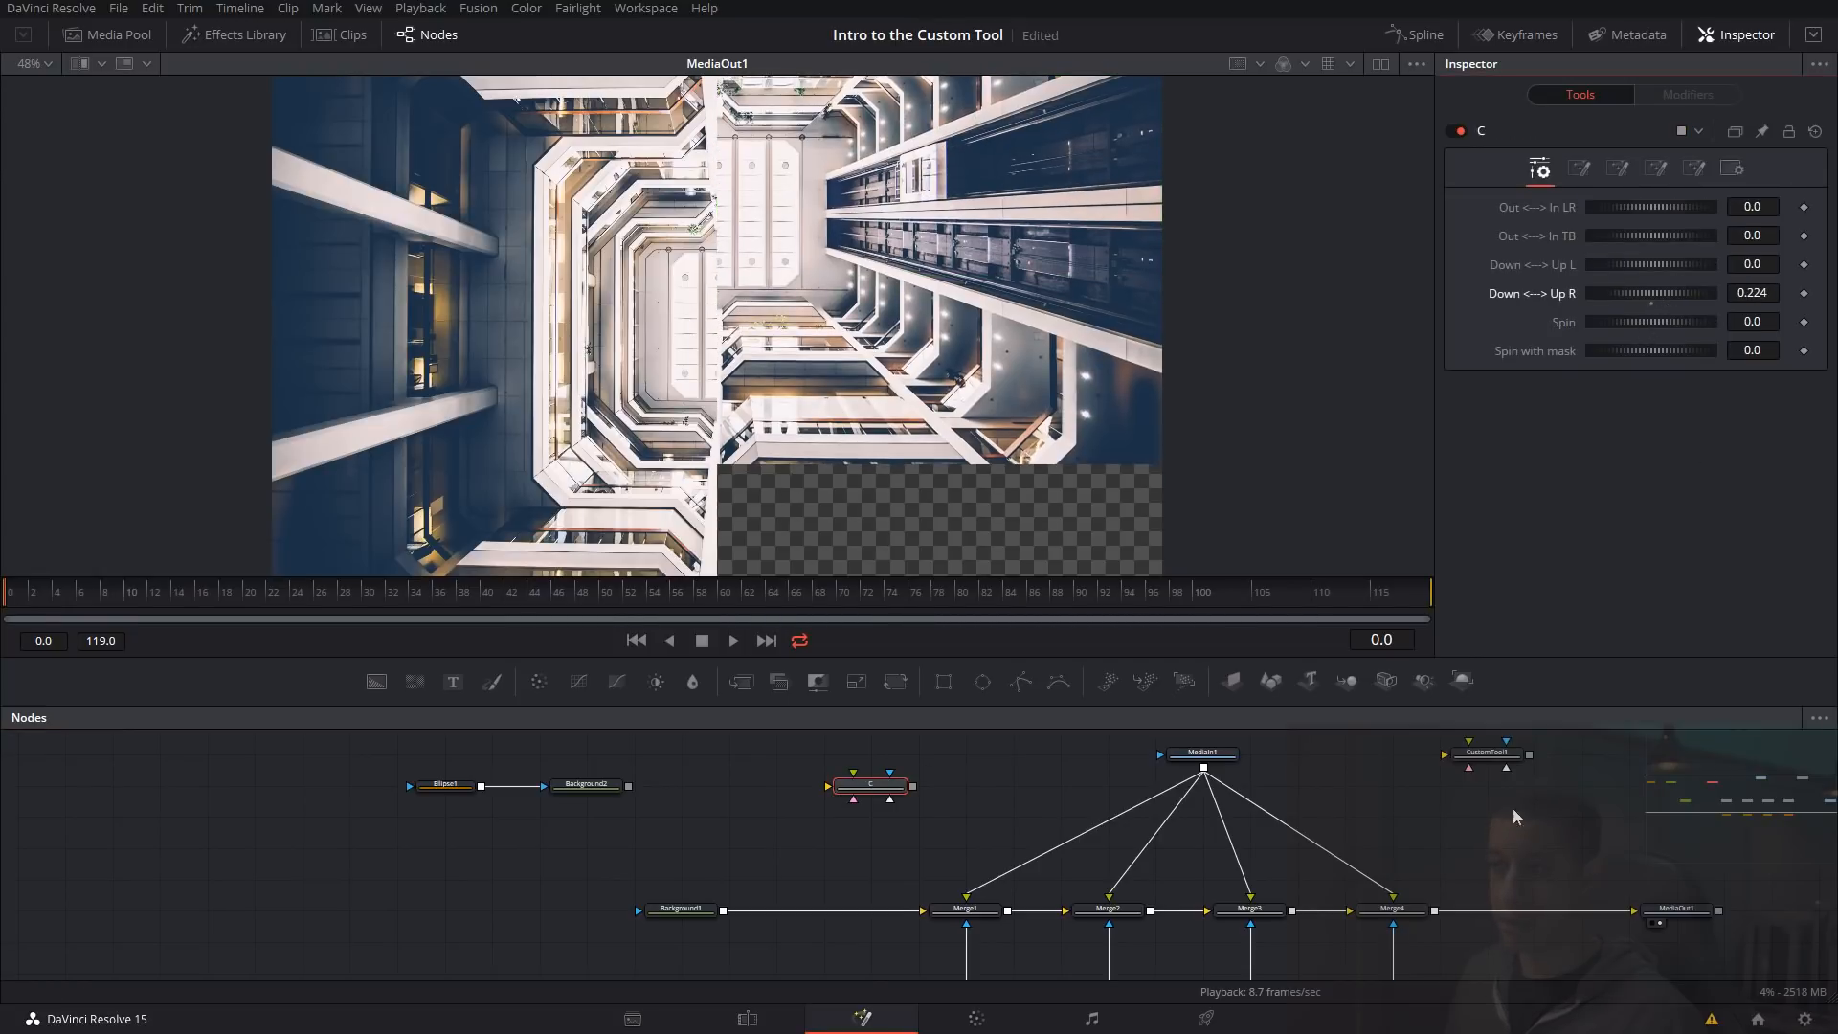
pyautogui.moveTo(1478, 893); pyautogui.dragTo(1450, 776)
pyautogui.click(1355, 894)
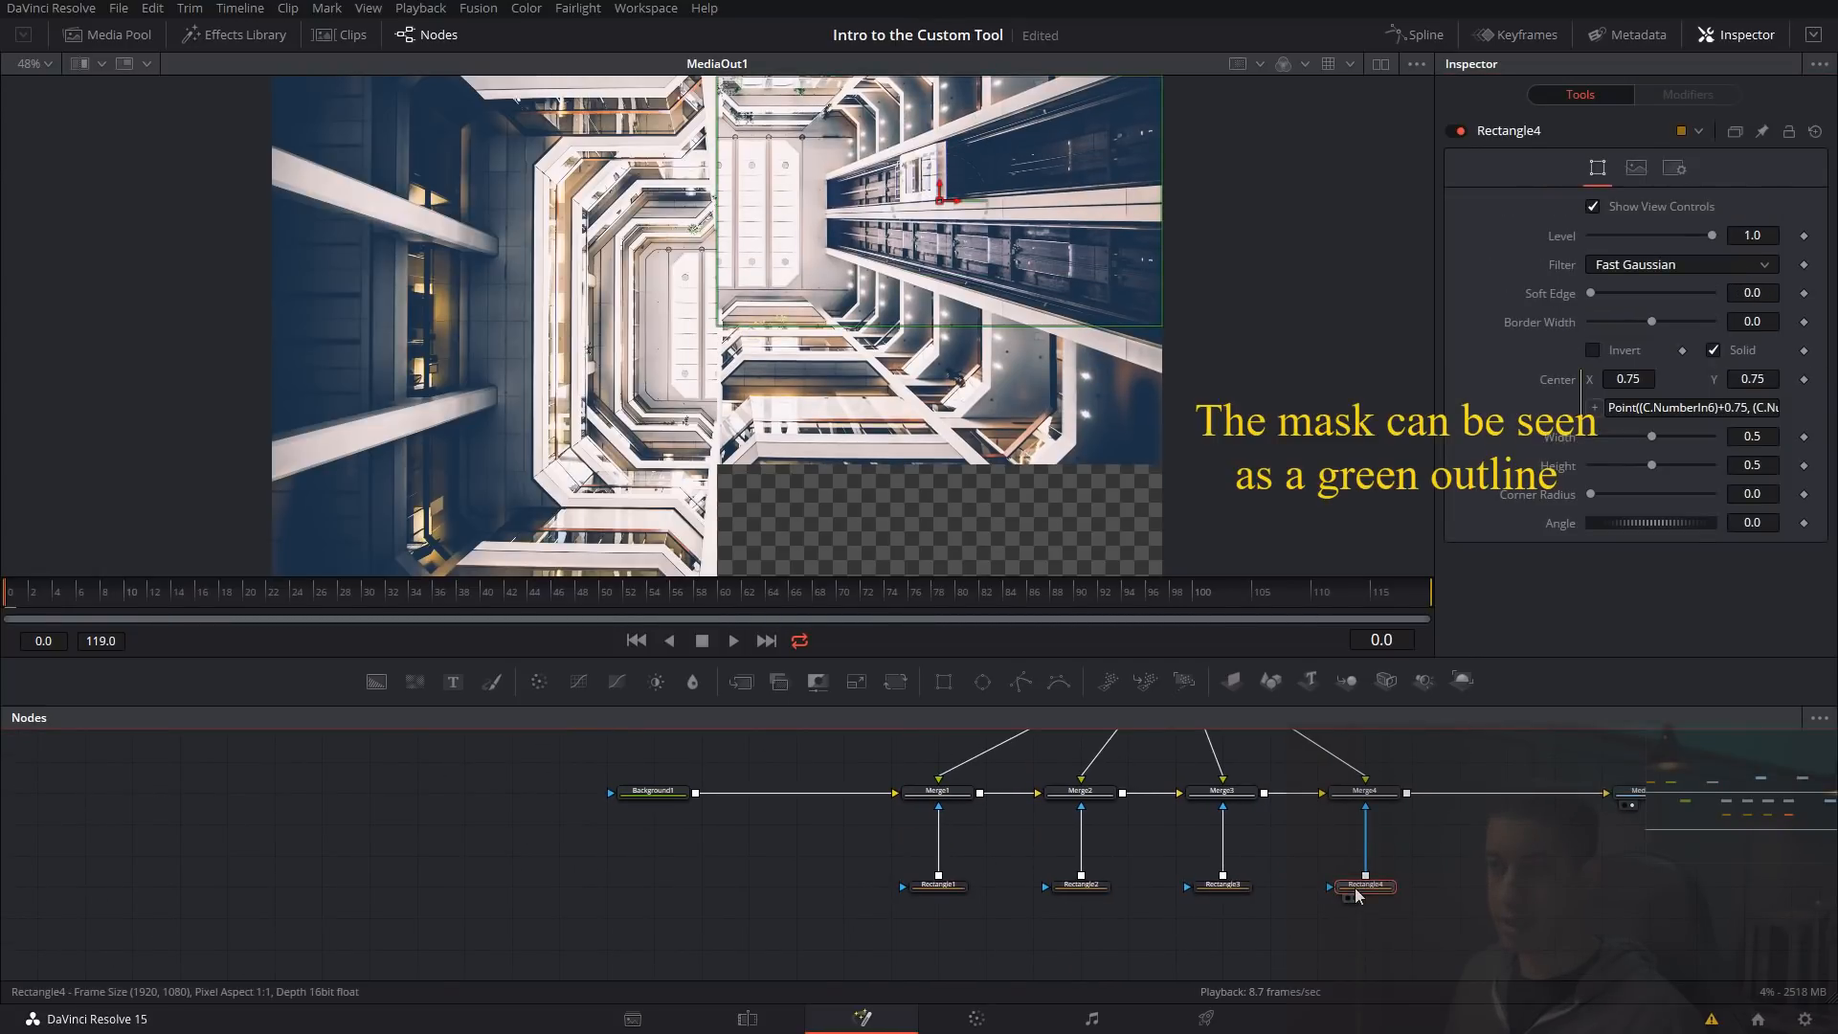
pyautogui.moveTo(1121, 848); pyautogui.dragTo(1277, 857)
pyautogui.click(1223, 900)
# - Set Down <--> Up L on the C node to 0.152 and check how the Rectangle2 mask follows the image
pyautogui.moveTo(1154, 859); pyautogui.dragTo(1199, 927)
pyautogui.click(1042, 760)
pyautogui.moveTo(1645, 265); pyautogui.dragTo(1671, 270)
pyautogui.scroll(-3, 1145, 751)
pyautogui.click(1234, 893)
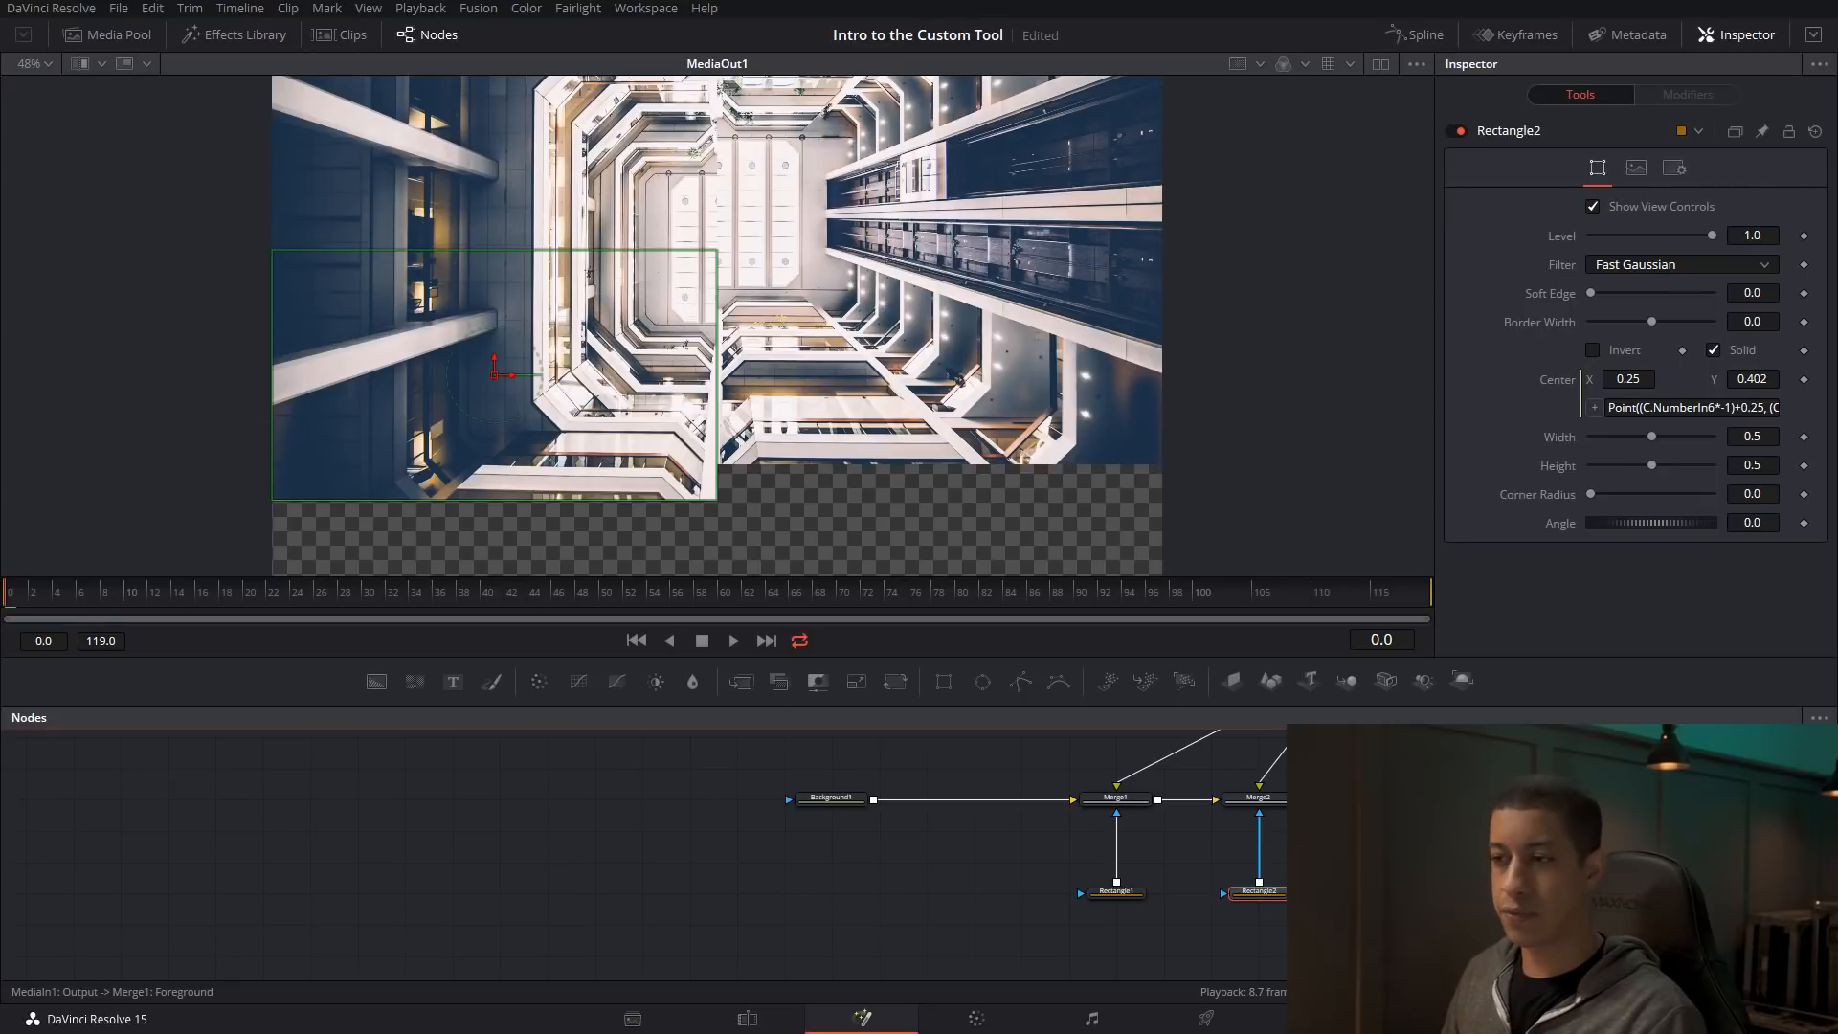
# - Reset Down <--> Up R and Down <--> Up L on the C node to 0.0
pyautogui.moveTo(1066, 777); pyautogui.dragTo(962, 885)
pyautogui.click(929, 785)
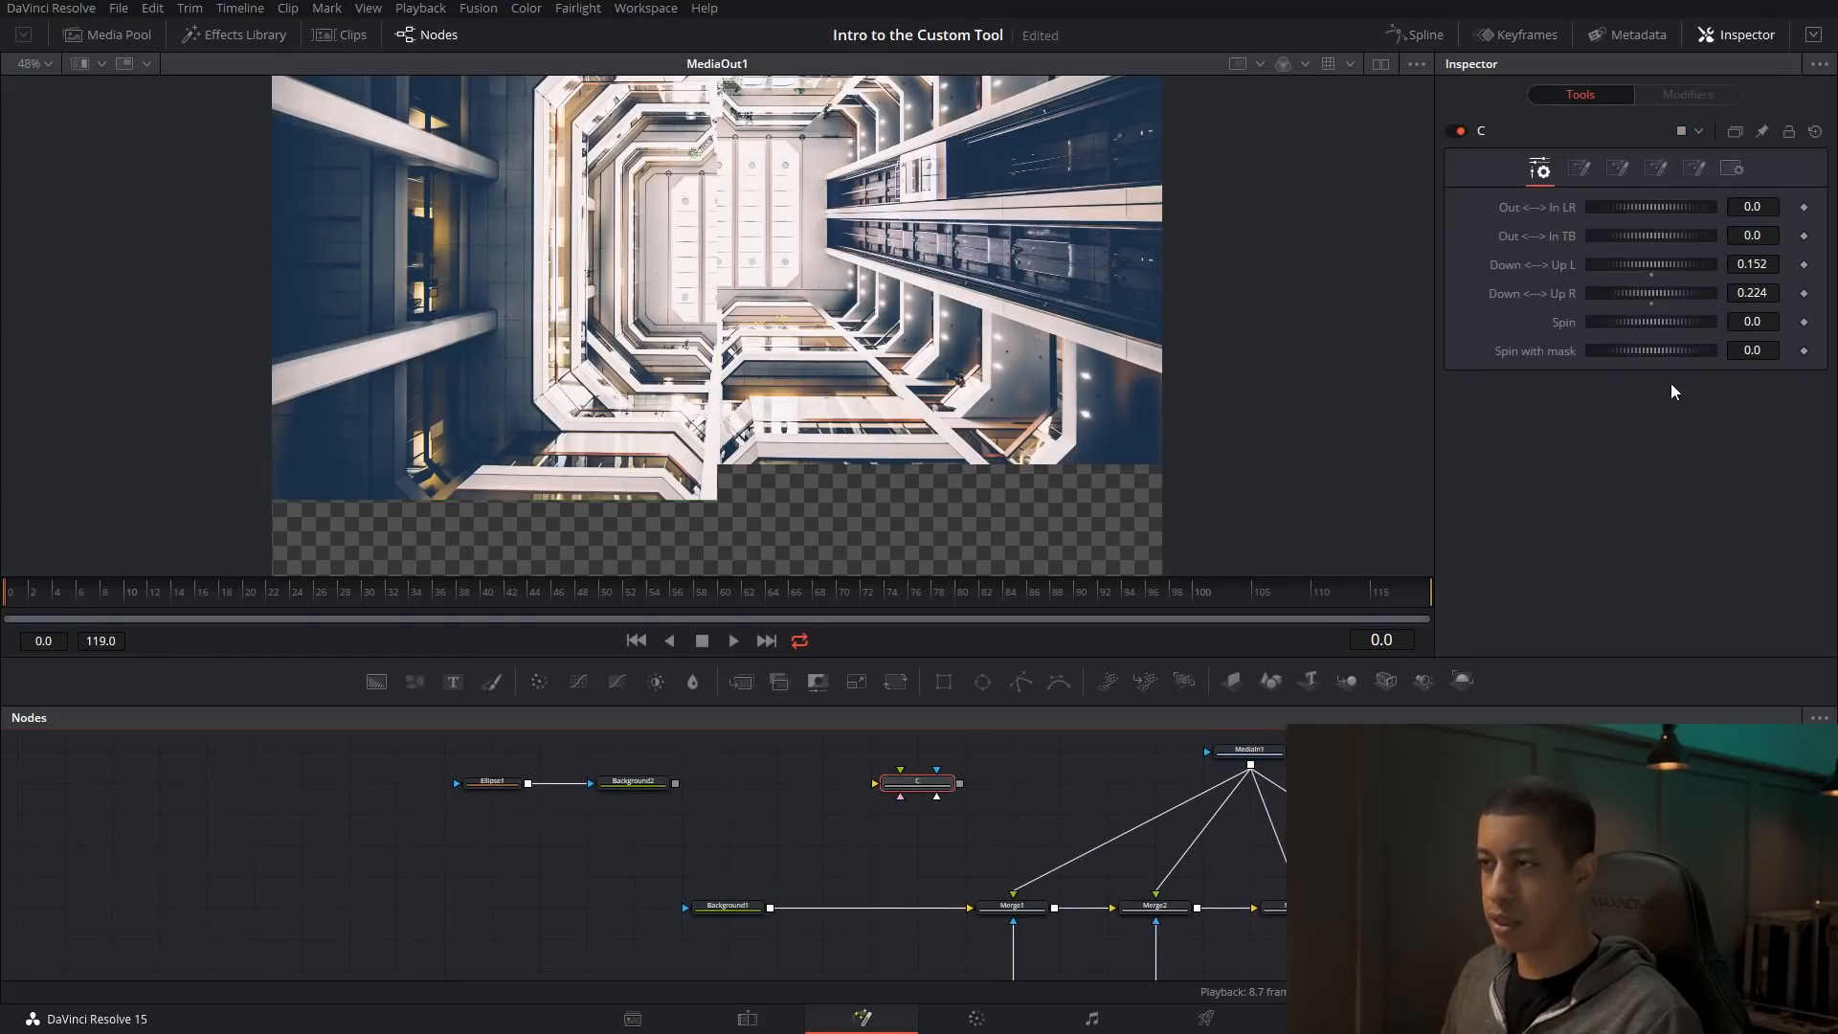
pyautogui.doubleClick(1665, 297)
pyautogui.doubleClick(1651, 276)
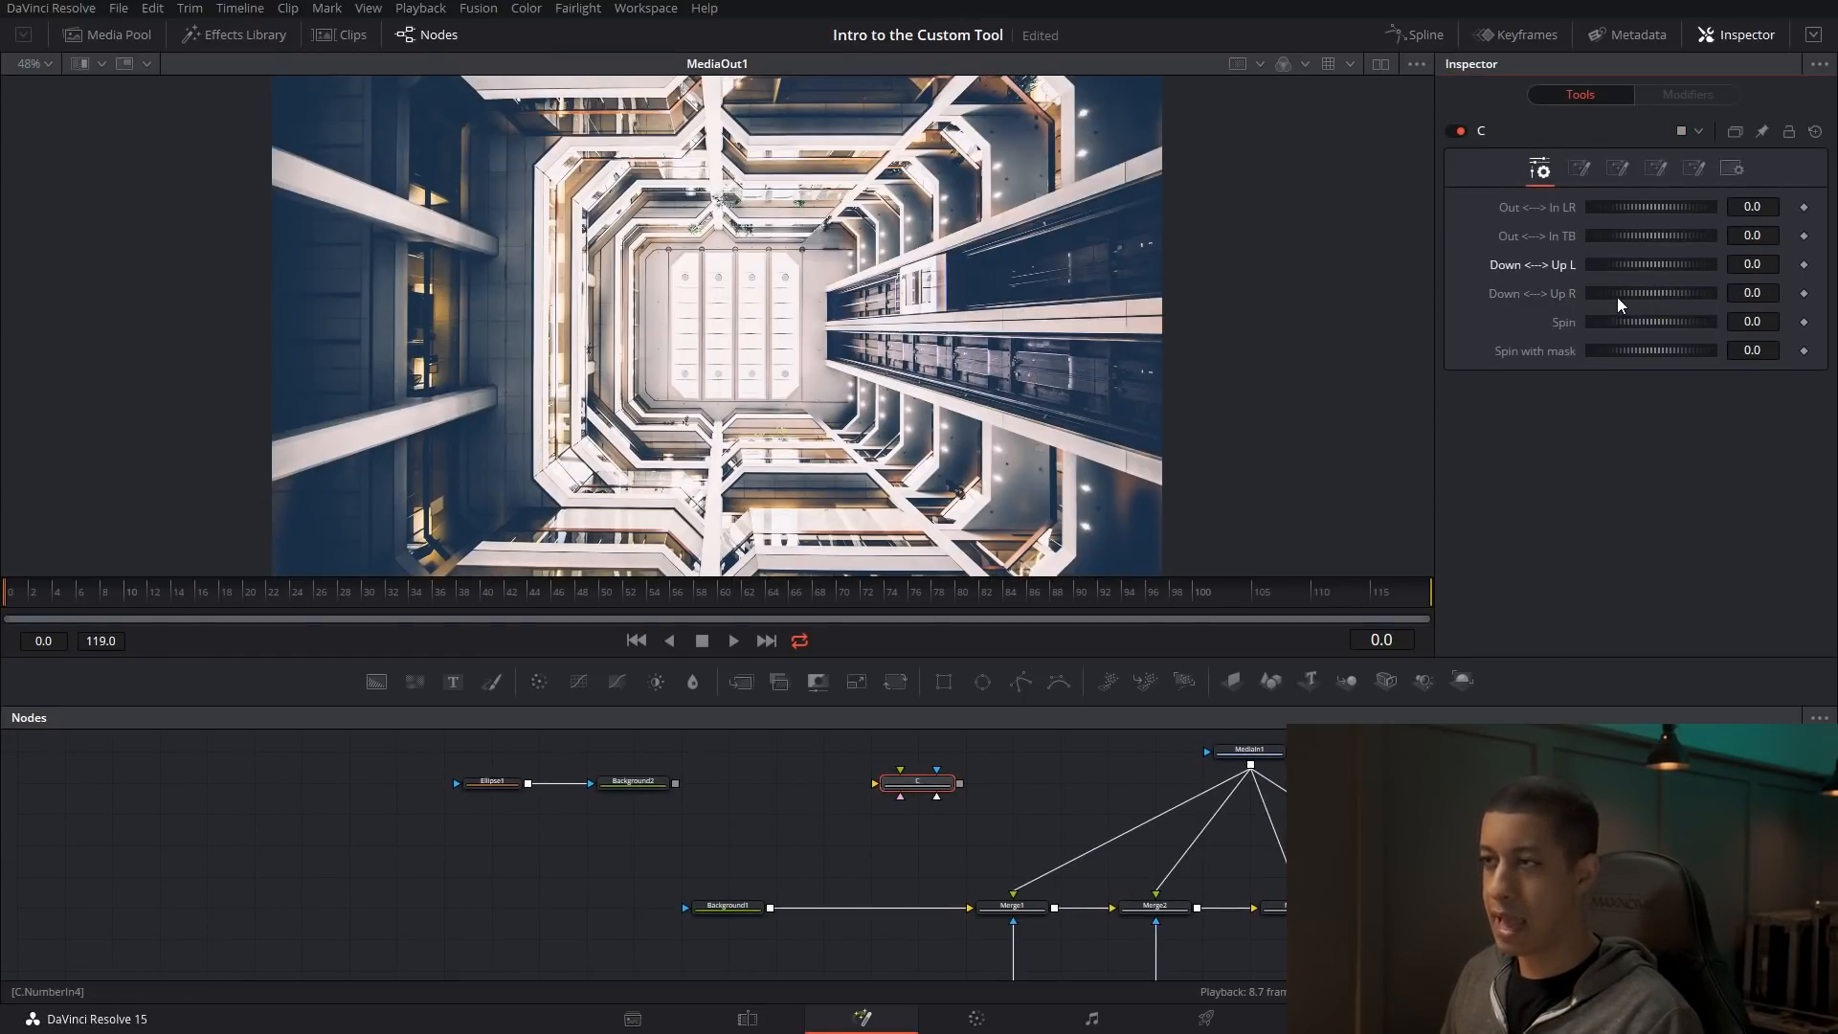
# - Try Spin at 0.152 and Spin with mask at 0.181 and -0.116 on the C node, resetting each to 0.0
pyautogui.moveTo(1623, 322); pyautogui.dragTo(1643, 325)
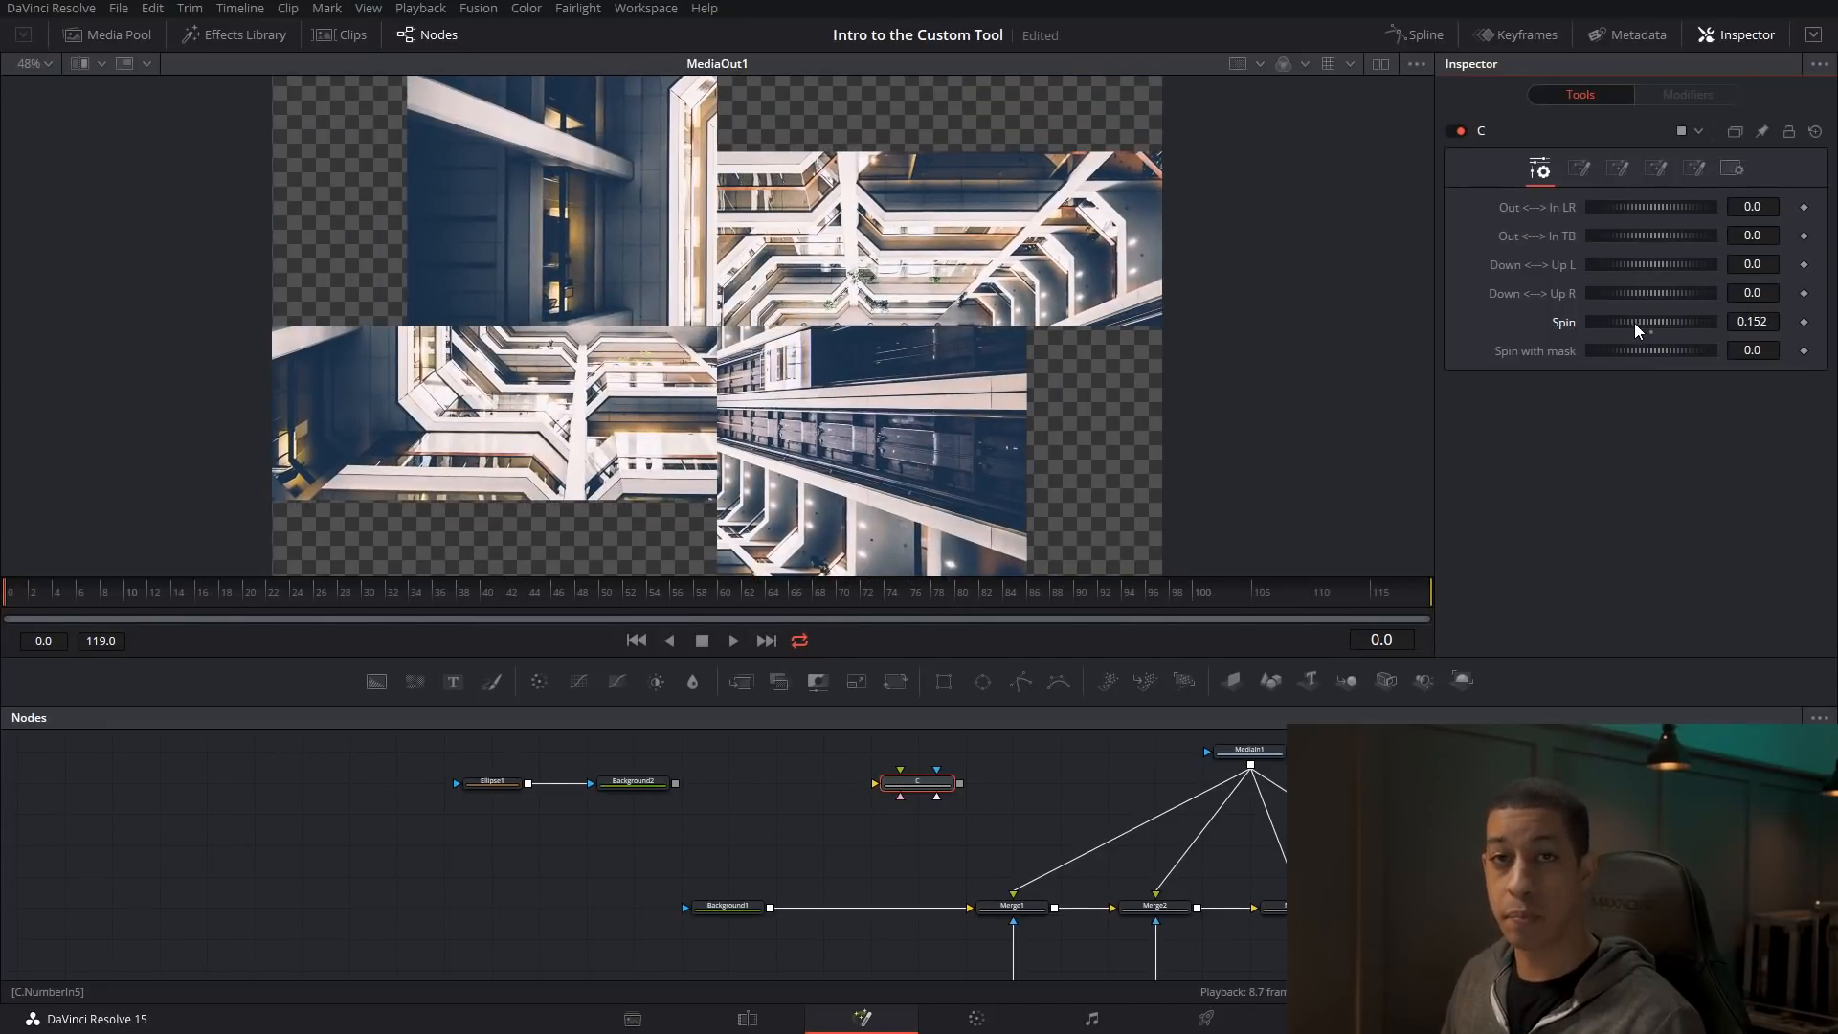
pyautogui.doubleClick(1656, 324)
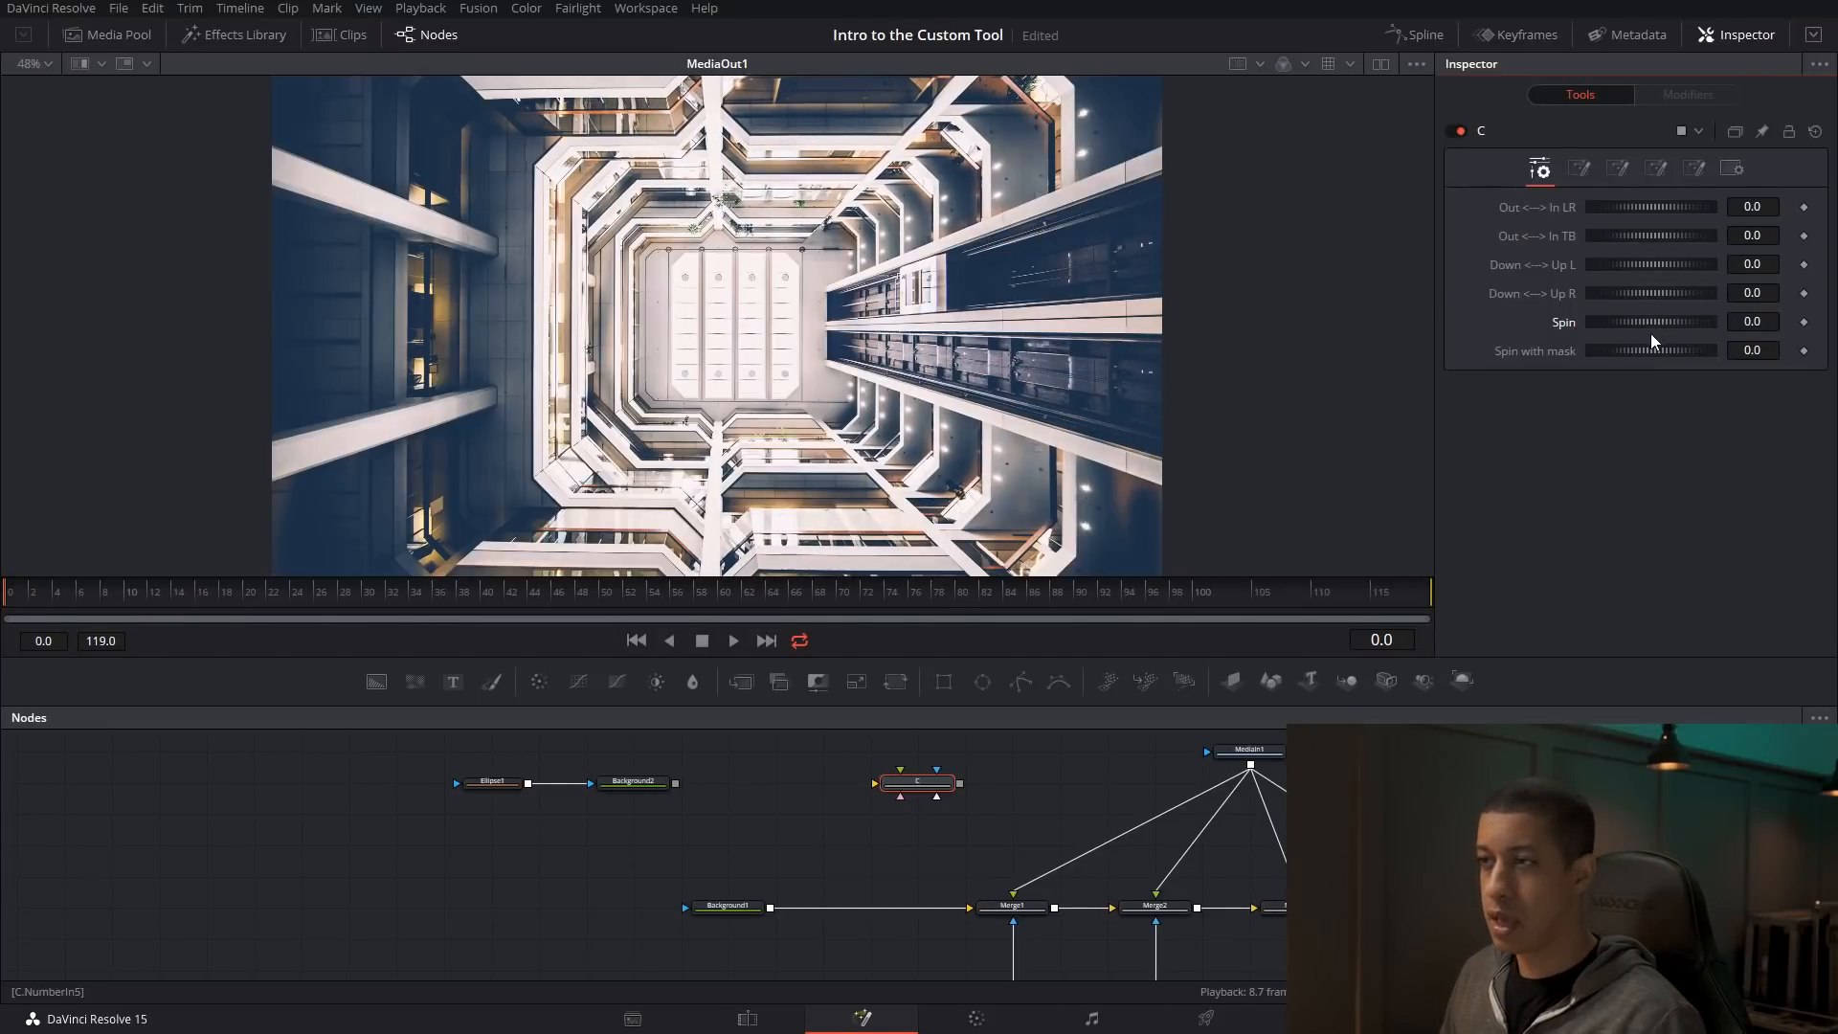
pyautogui.moveTo(1633, 350); pyautogui.dragTo(1660, 359)
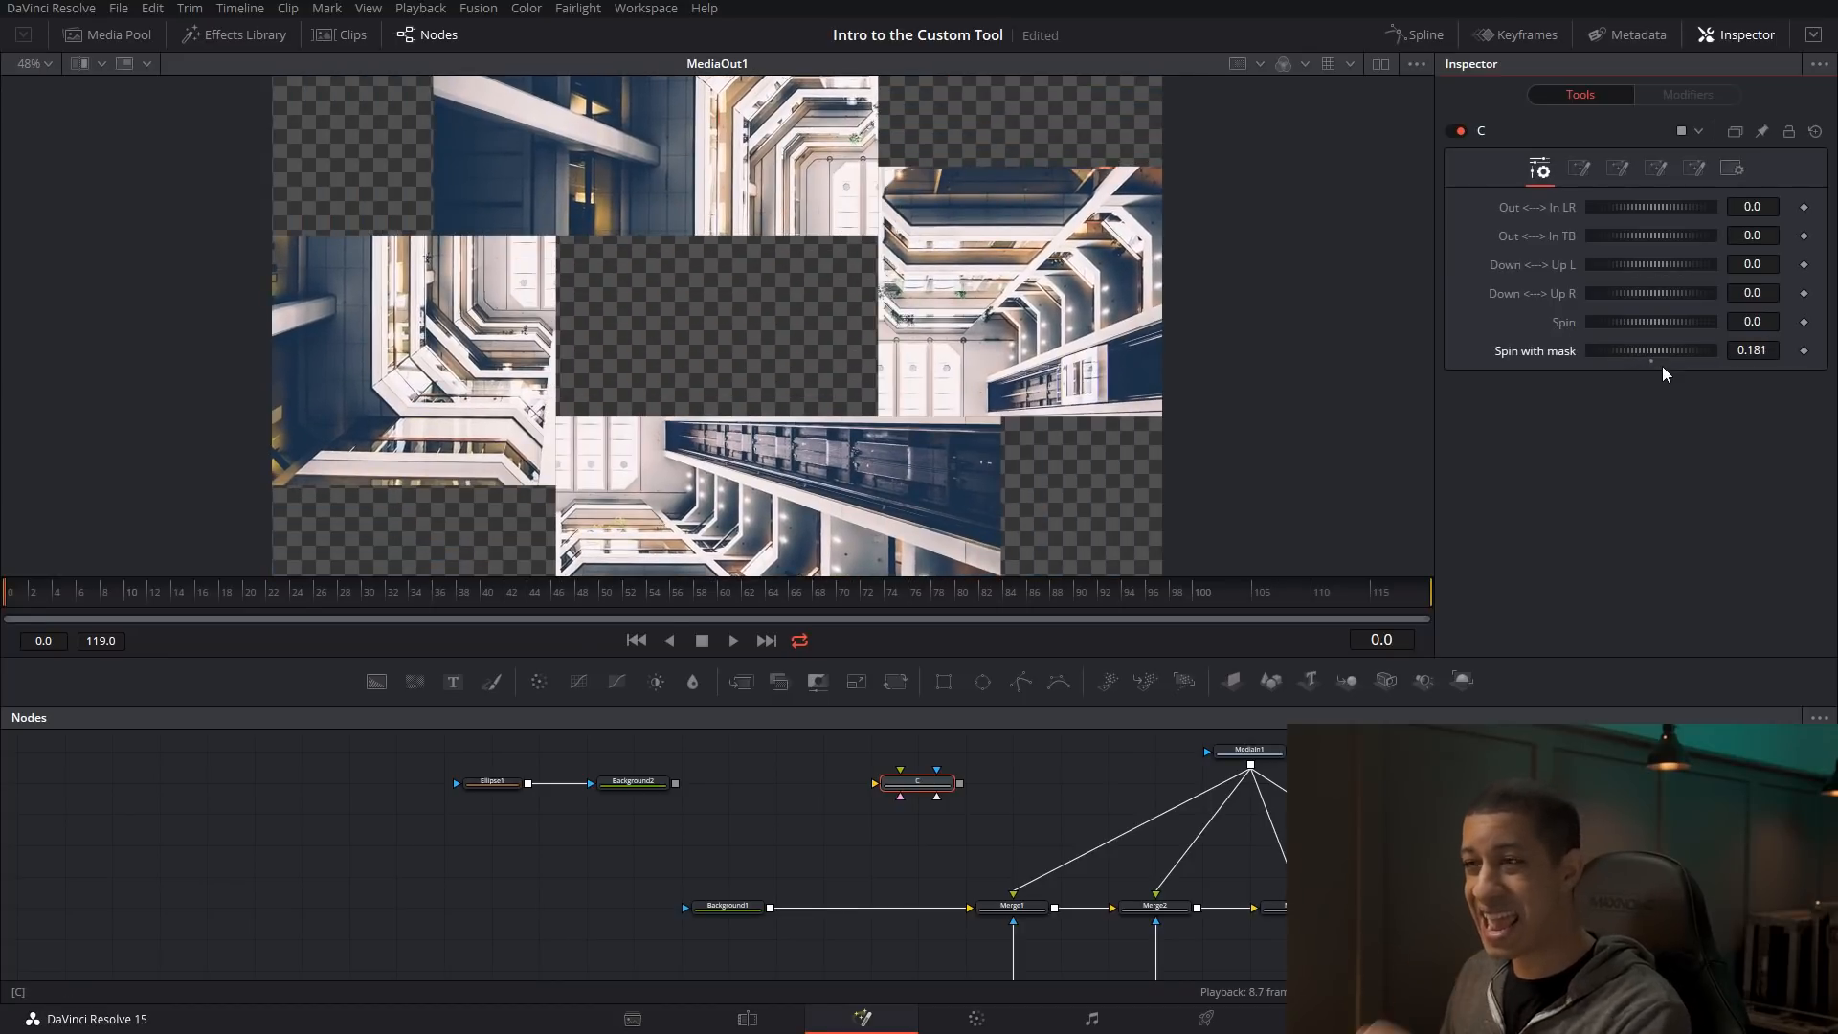
pyautogui.moveTo(1666, 351); pyautogui.dragTo(1626, 353)
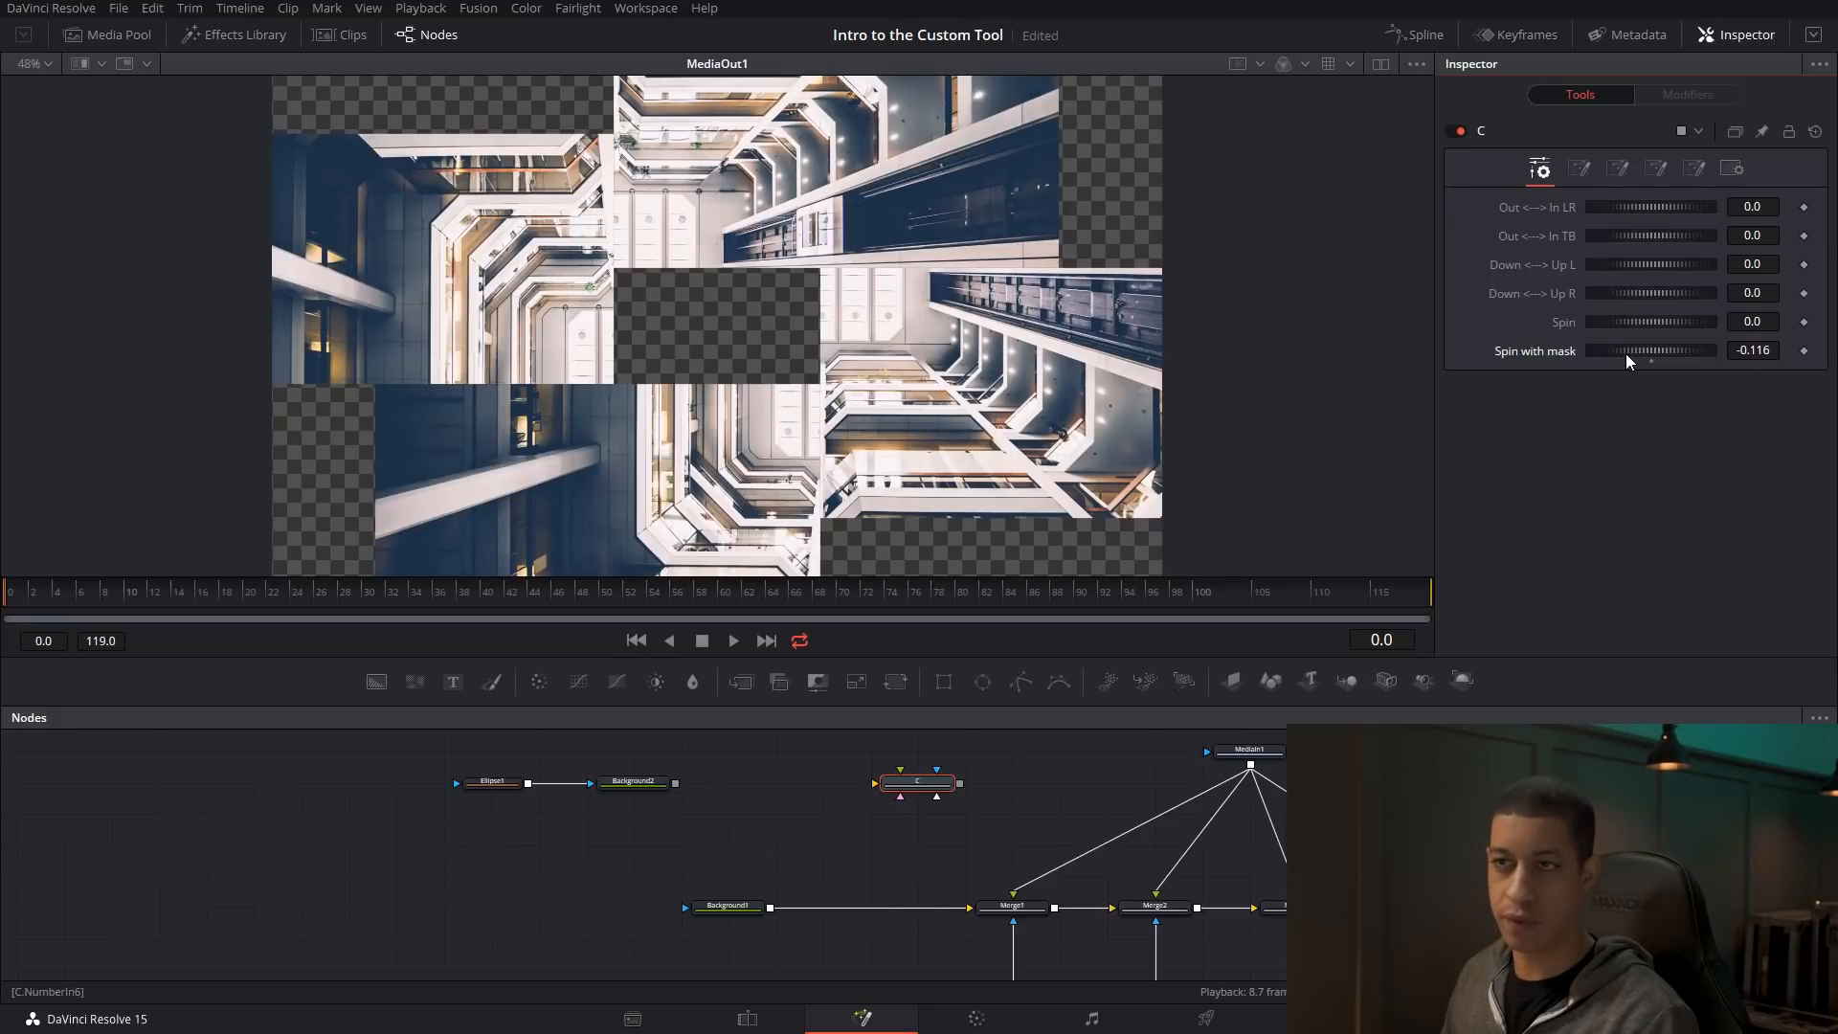
pyautogui.doubleClick(1627, 352)
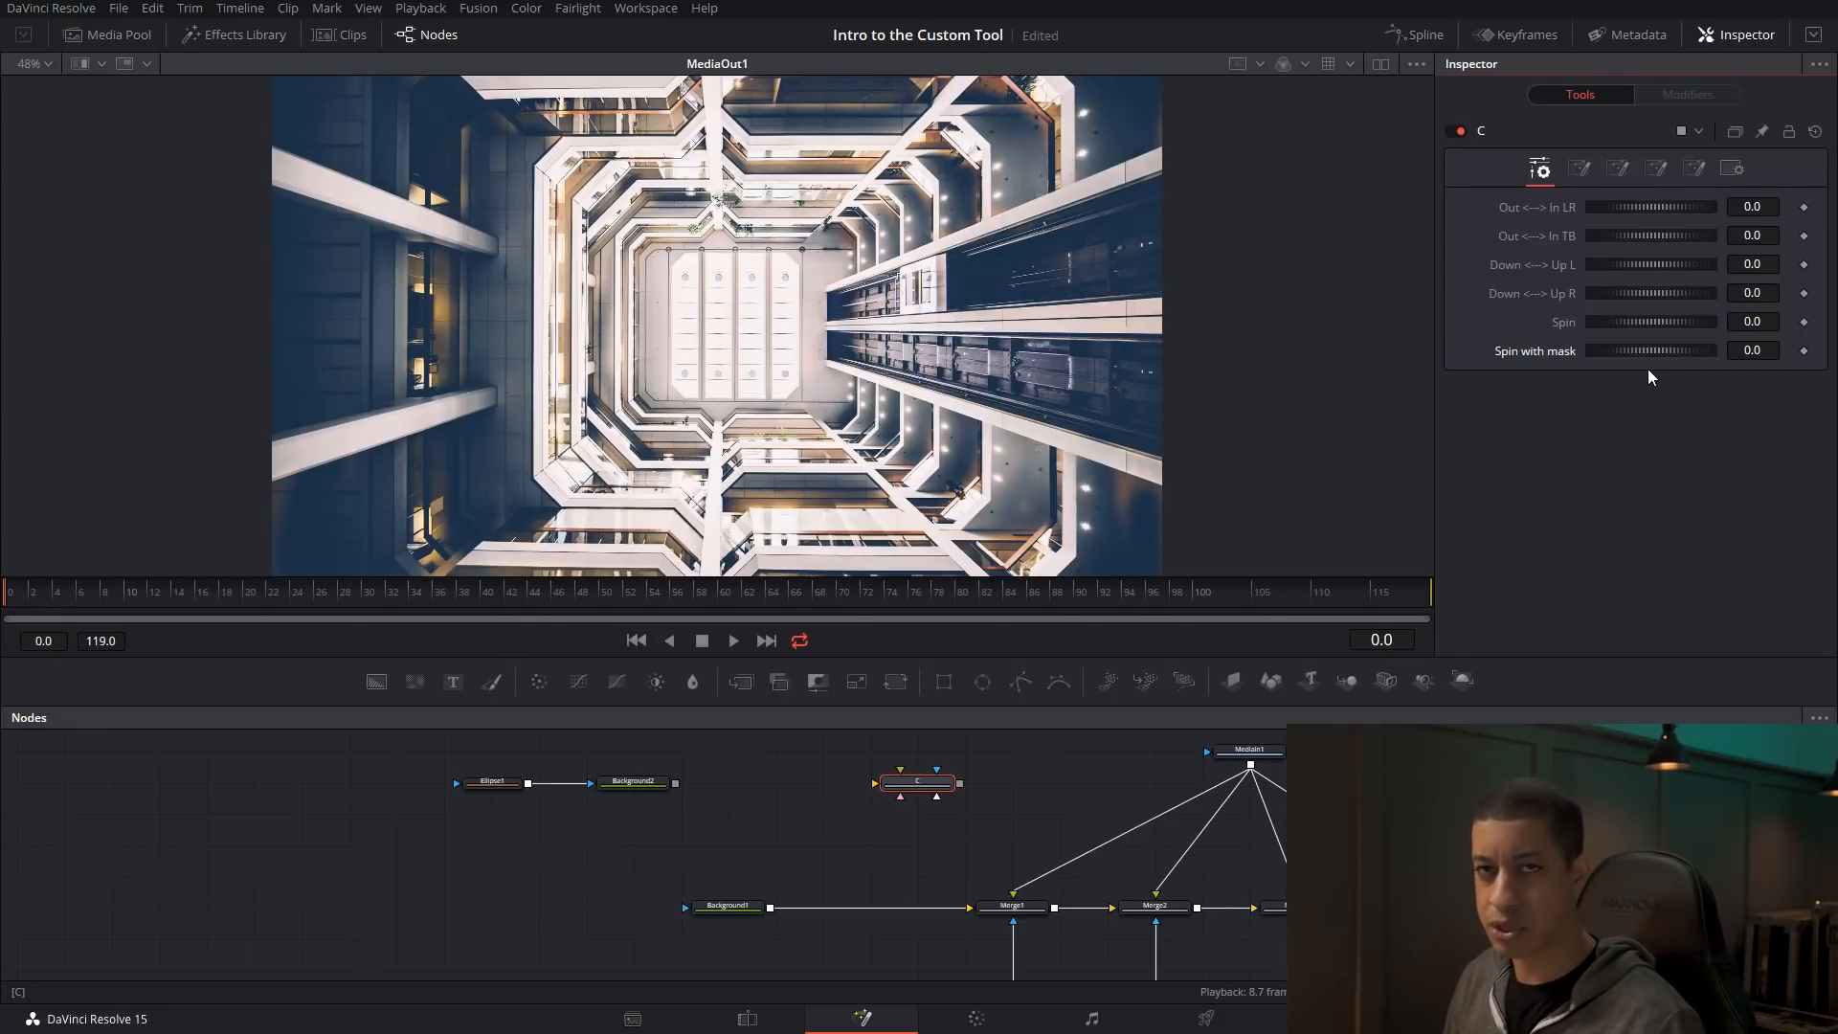
# - Switch to the Intro to the Custom Tool spreadsheet in Google Sheets and examine the full Point expression in cell A1
pyautogui.moveTo(1837, 134); pyautogui.dragTo(833, 0)
pyautogui.click(755, 674)
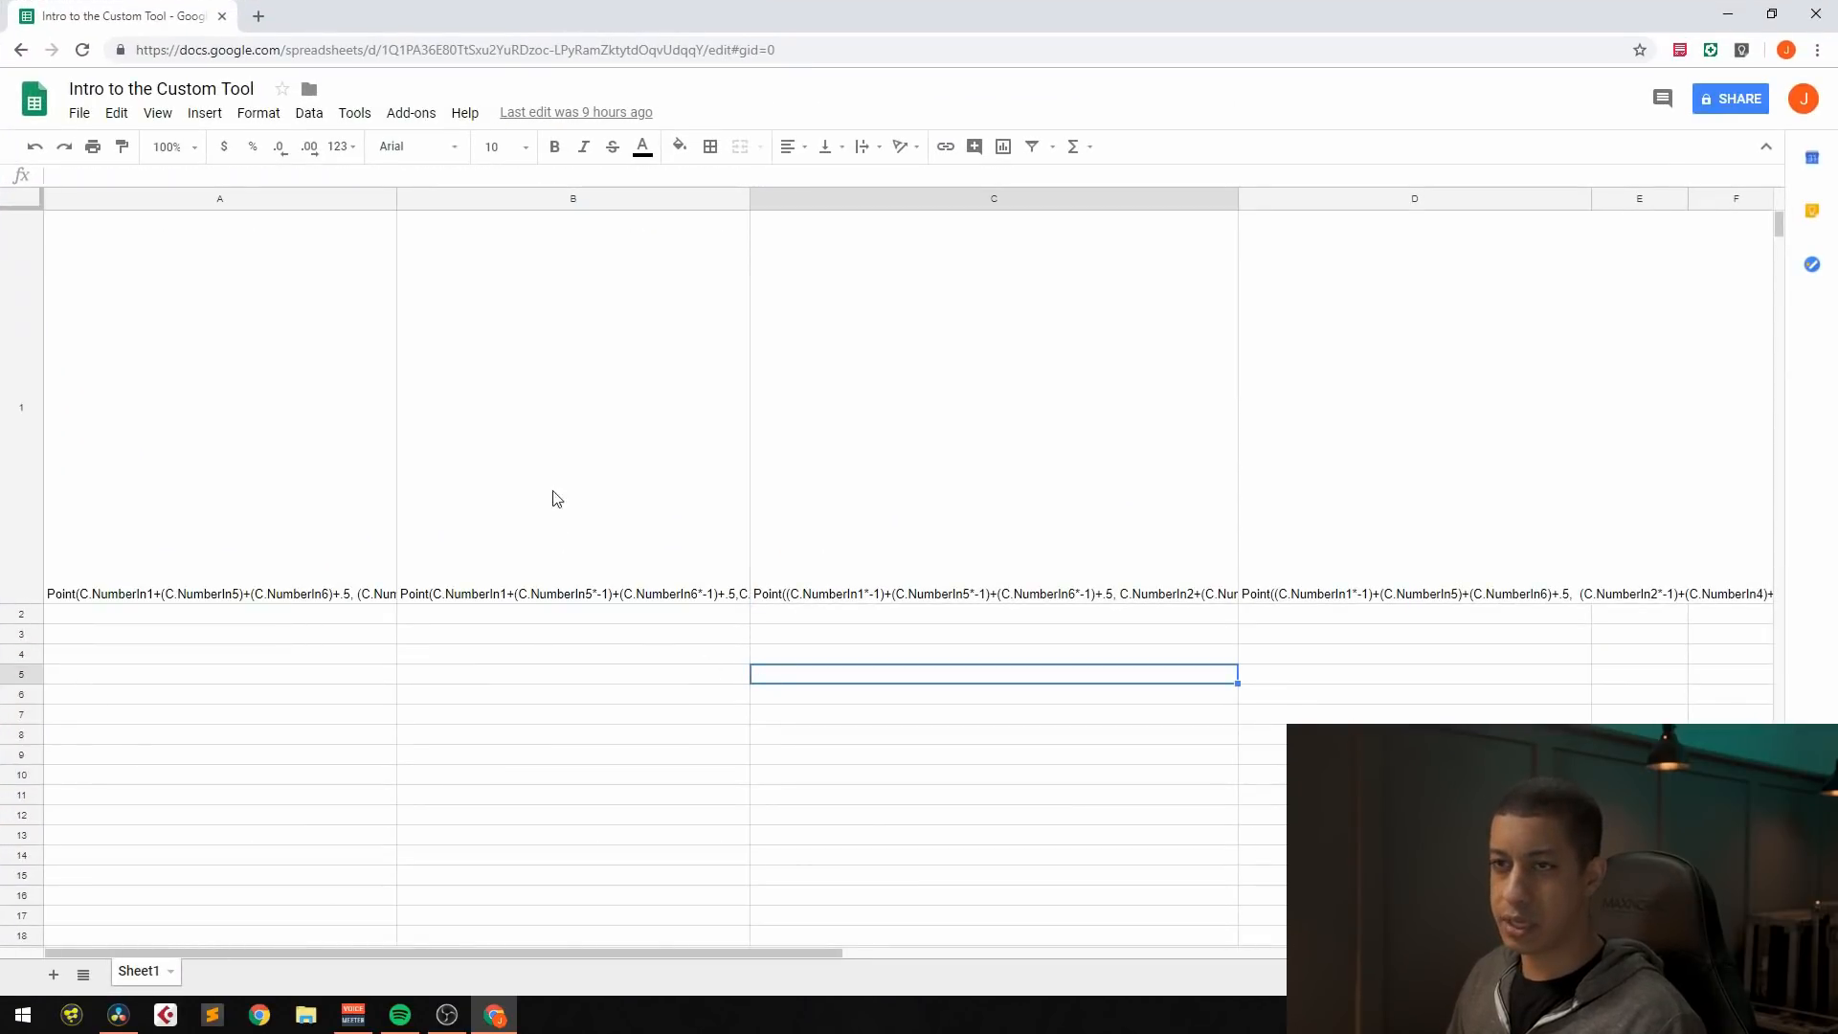
pyautogui.click(316, 529)
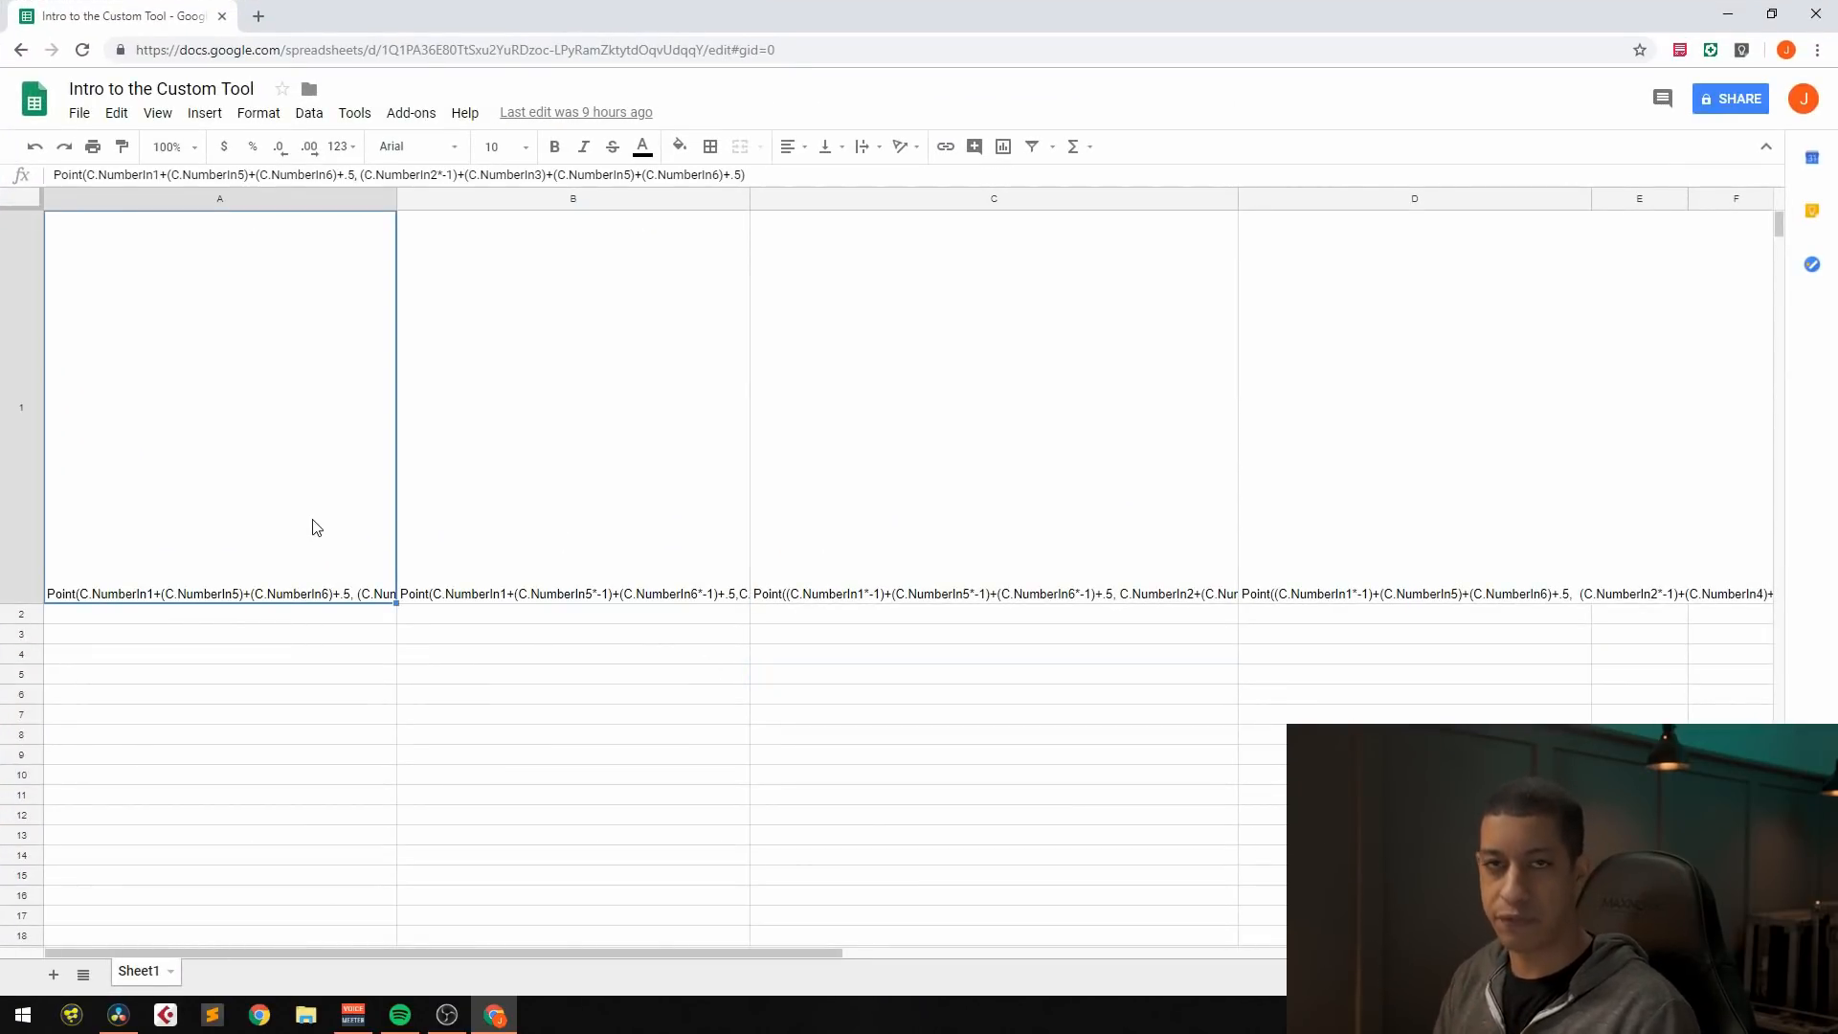
# - Return to DaVinci Resolve and add a Merge node in the empty area above Merge4
pyautogui.moveTo(859, 7); pyautogui.dragTo(1837, 23)
pyautogui.moveTo(1437, 862); pyautogui.dragTo(1364, 862)
pyautogui.click(1348, 821)
pyautogui.hotkey('shift', 'space')
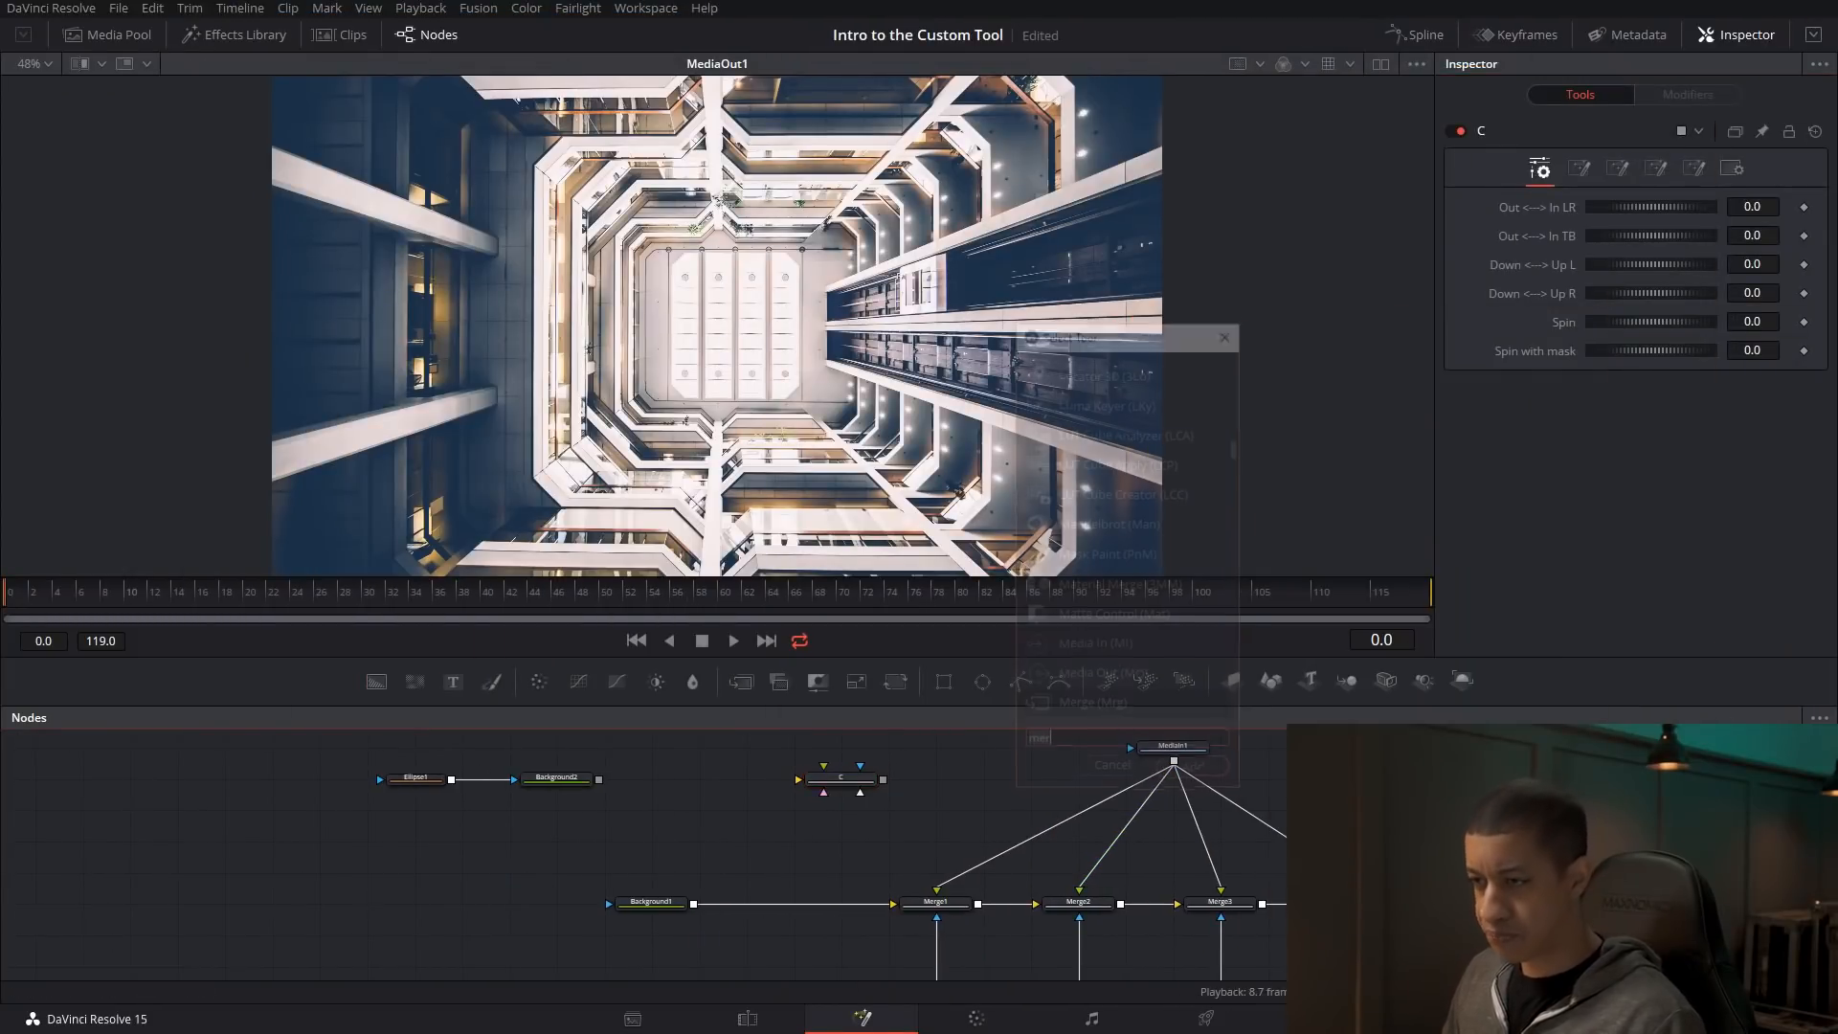
pyautogui.write('mrg')
pyautogui.press('Return')
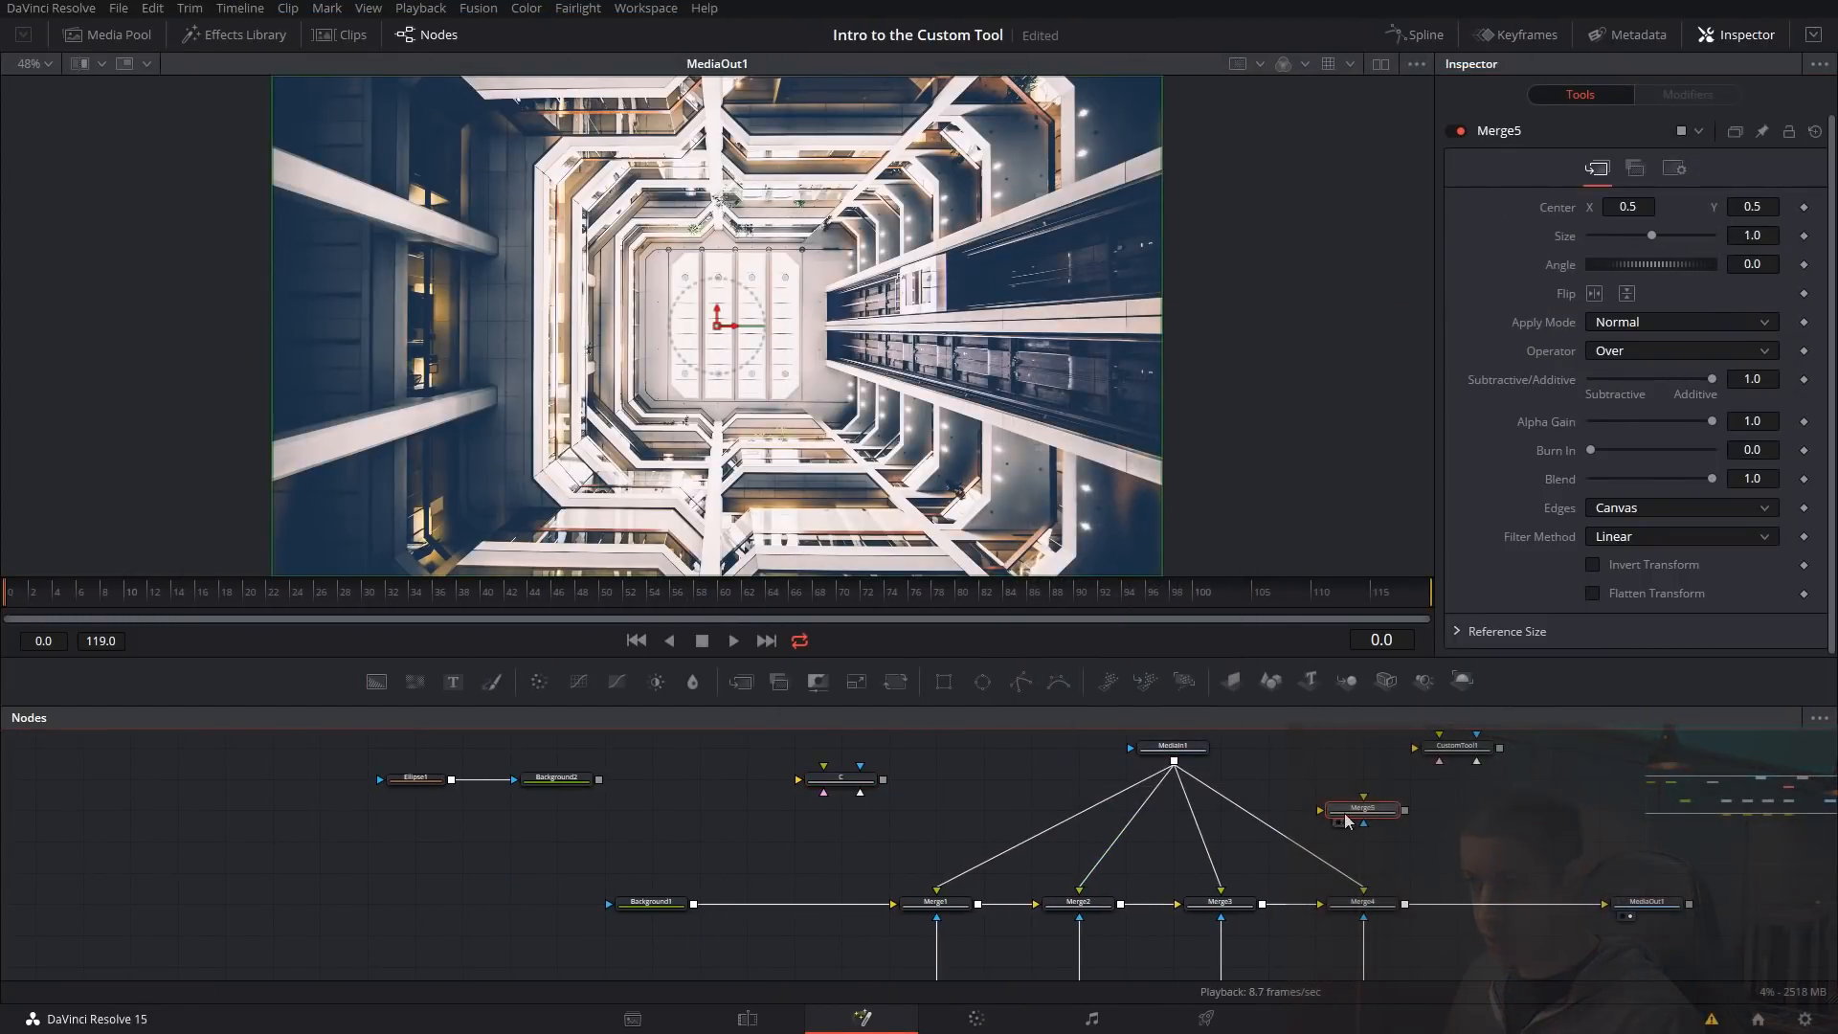
# - Wire Background1 and MediaIn1 into a fresh Merge node that replaces the one just added
pyautogui.moveTo(693, 904); pyautogui.dragTo(1367, 823)
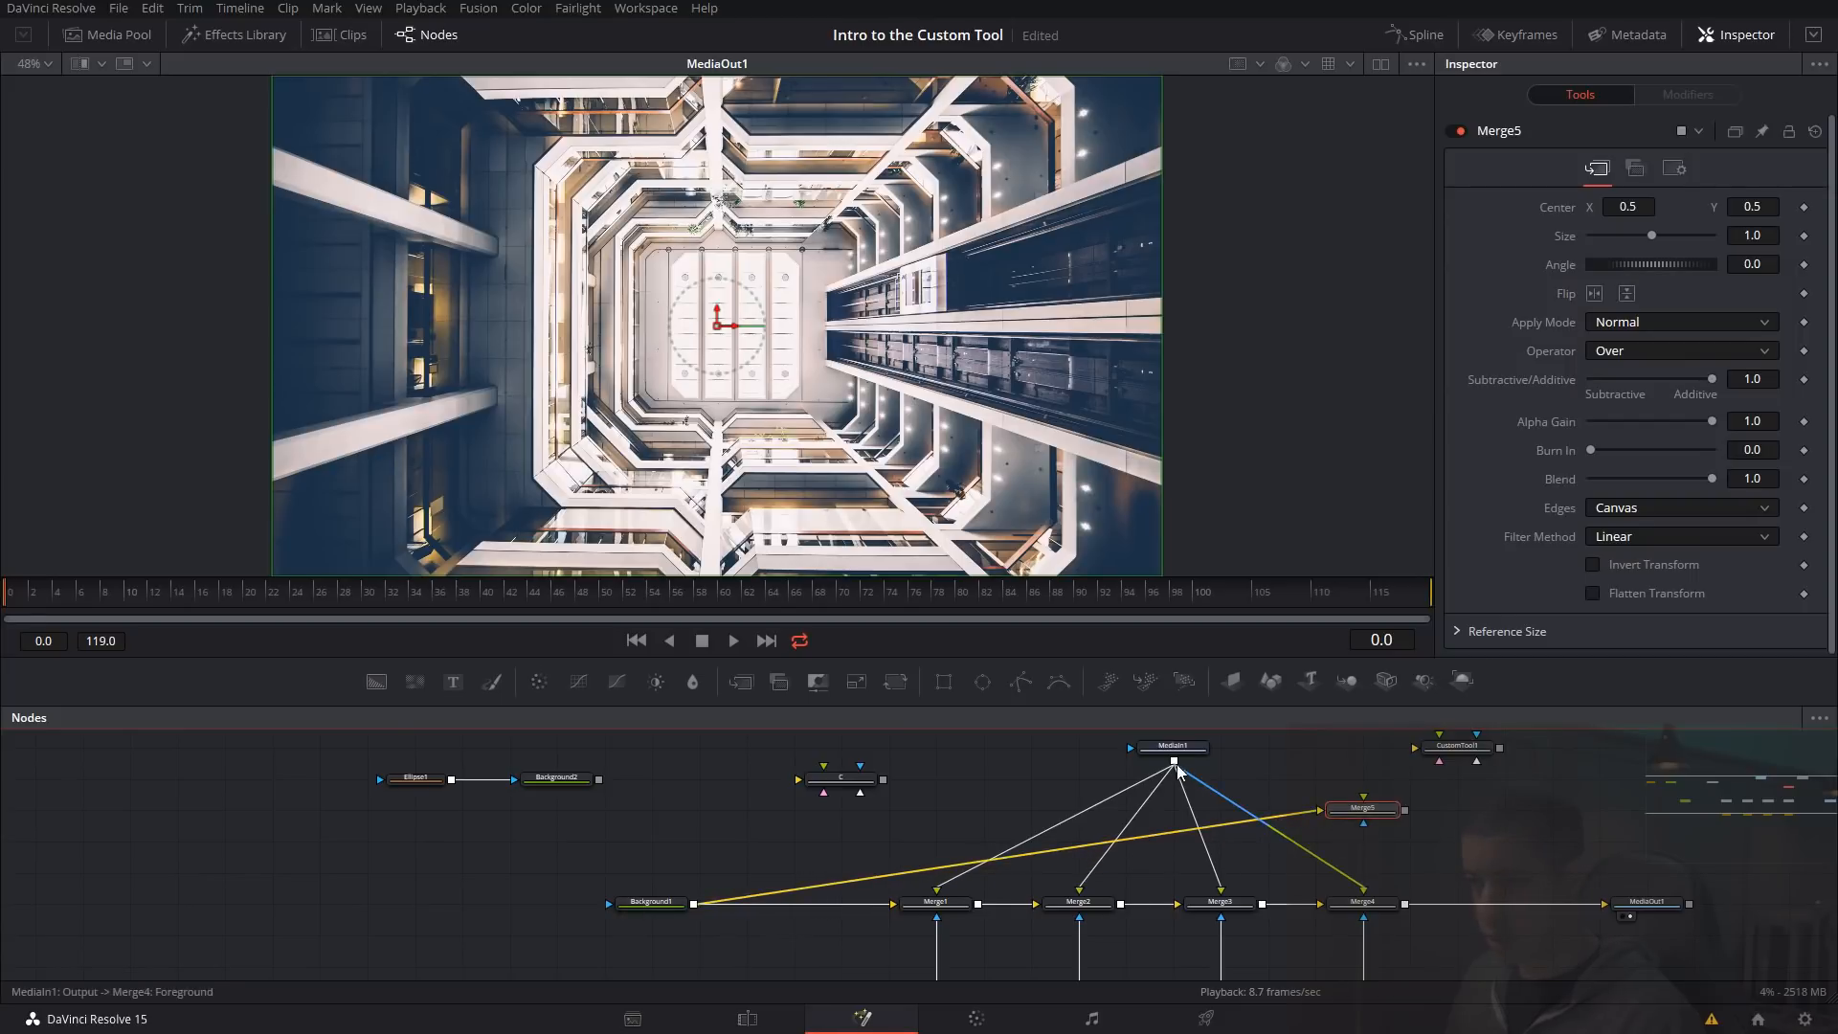
pyautogui.moveTo(1174, 761); pyautogui.dragTo(1326, 812)
pyautogui.press('Delete')
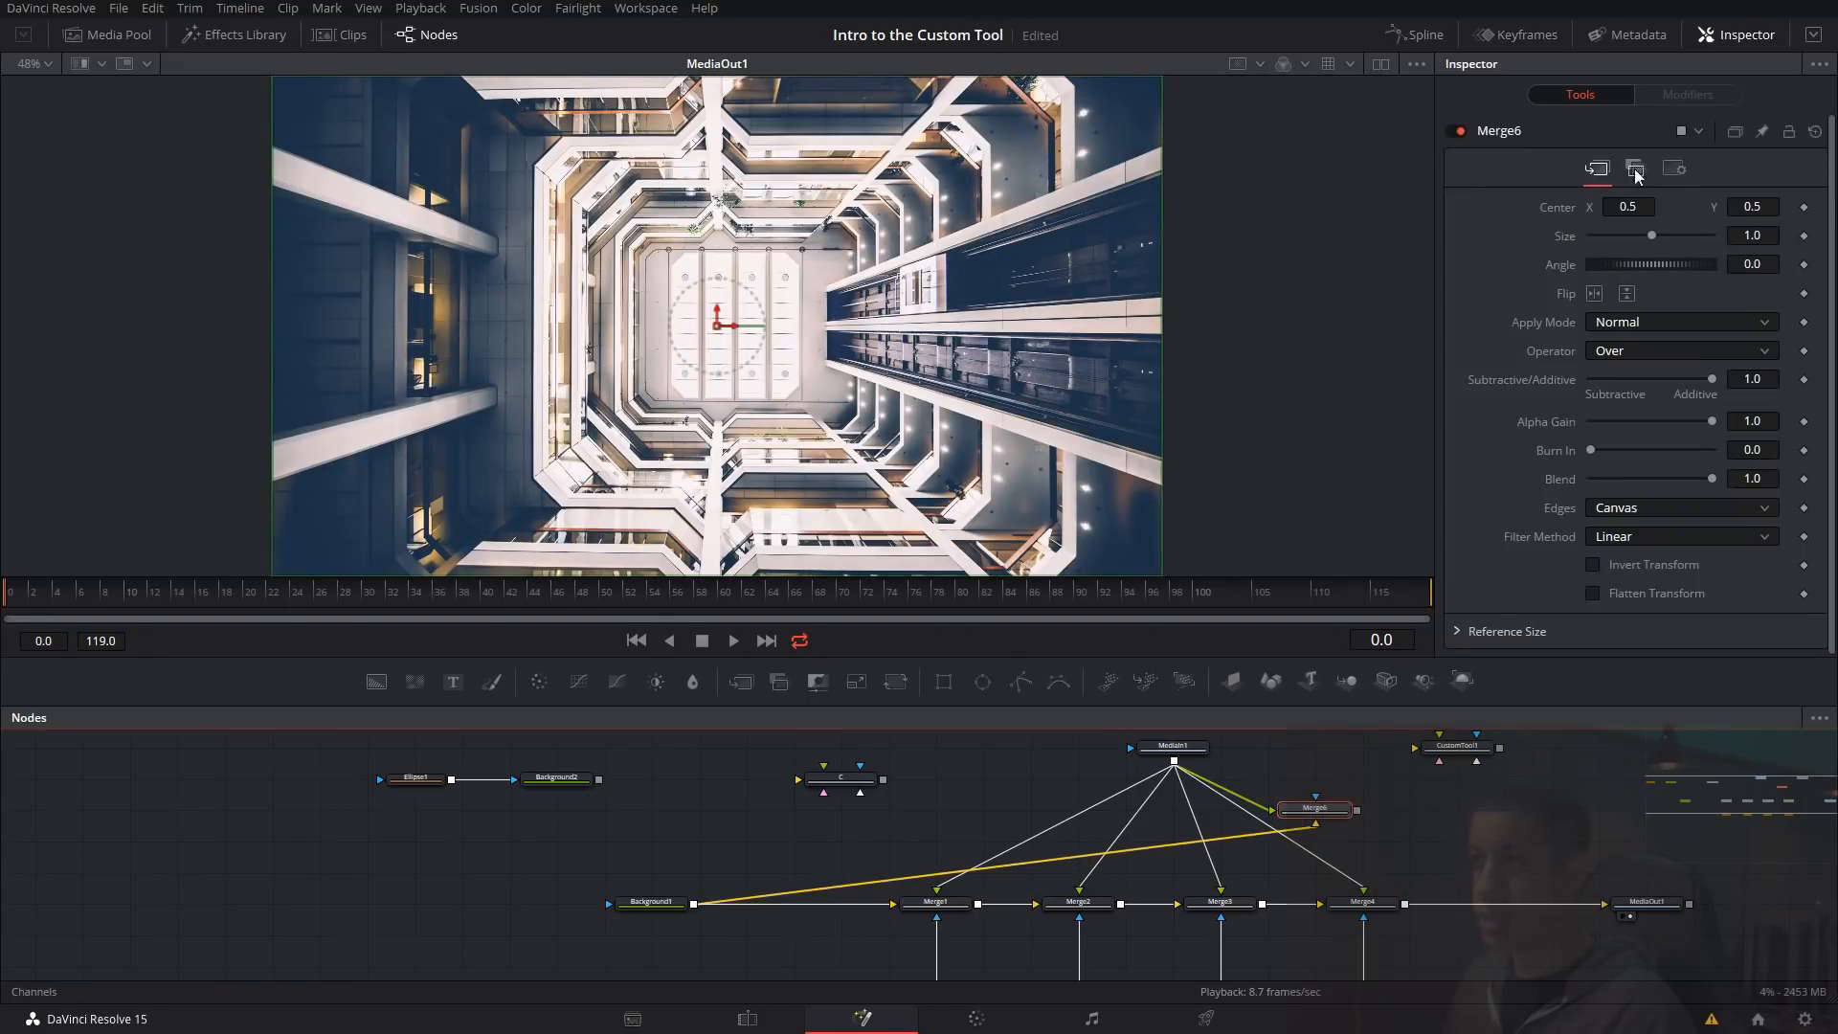
# - Compare with Merge4's Center expression and enable an expression on the Center parameter of Merge6
pyautogui.click(1362, 903)
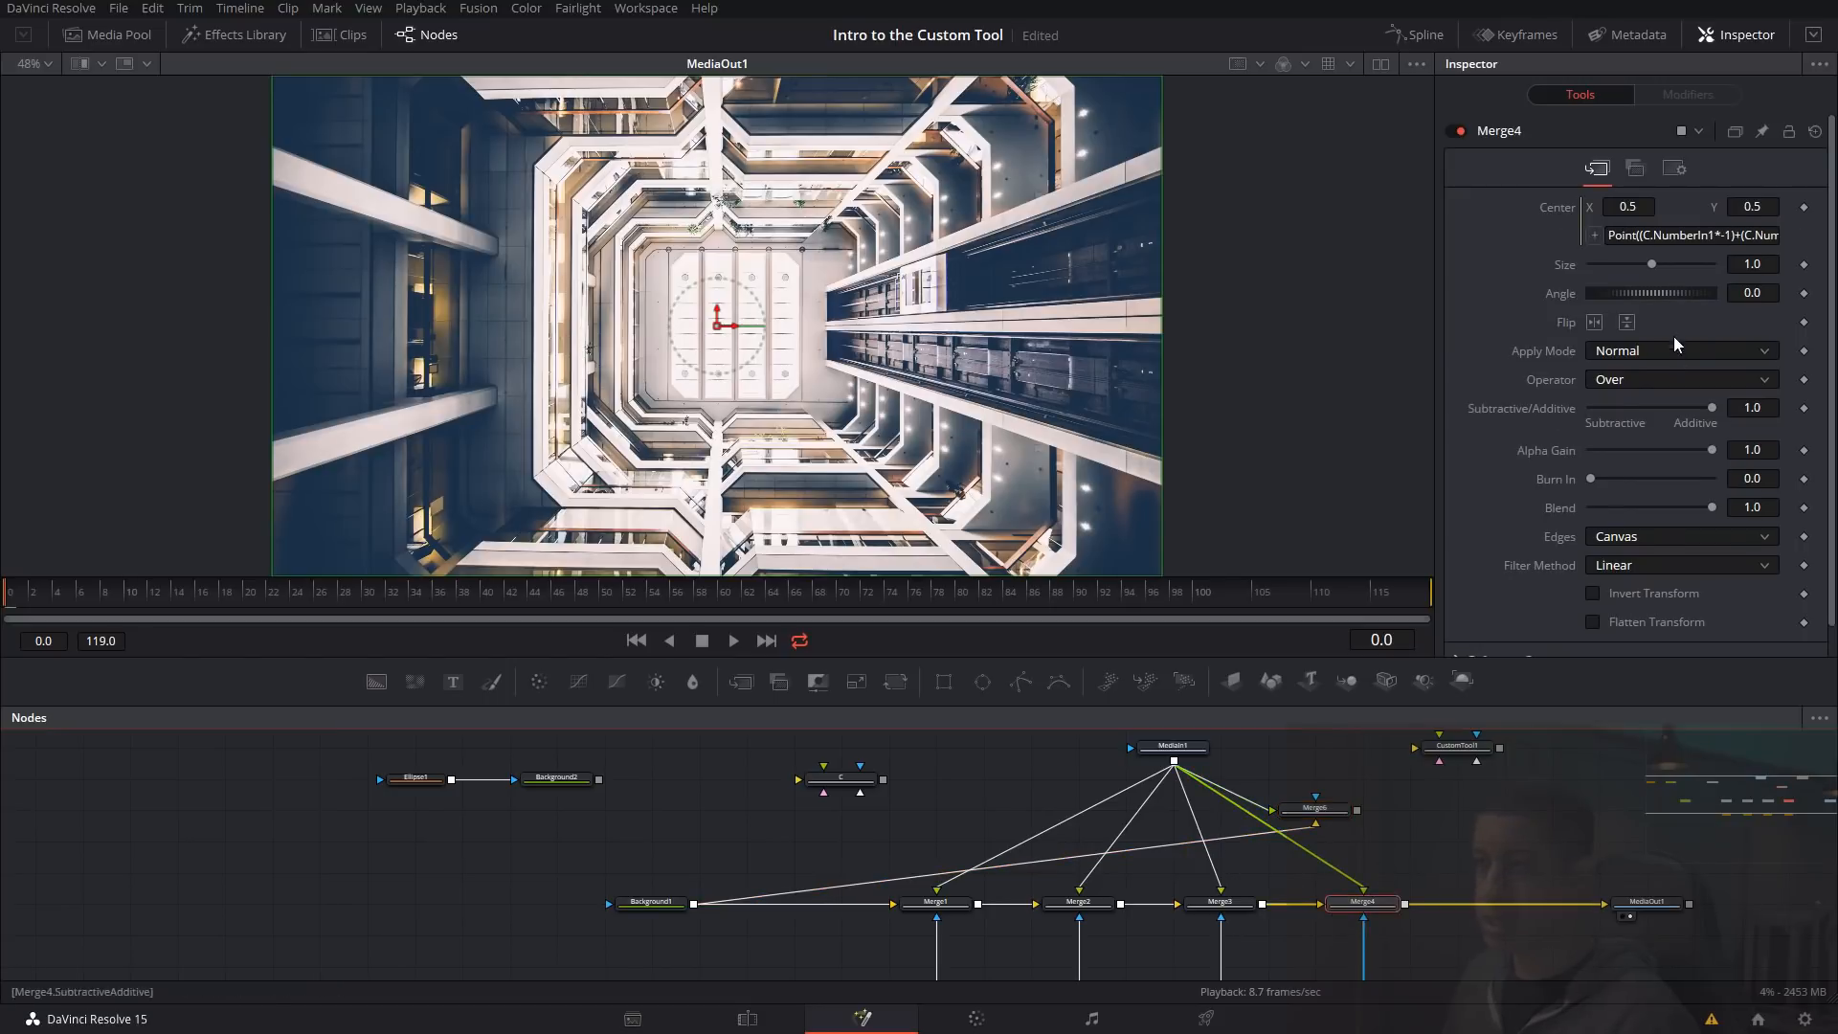
pyautogui.click(1314, 809)
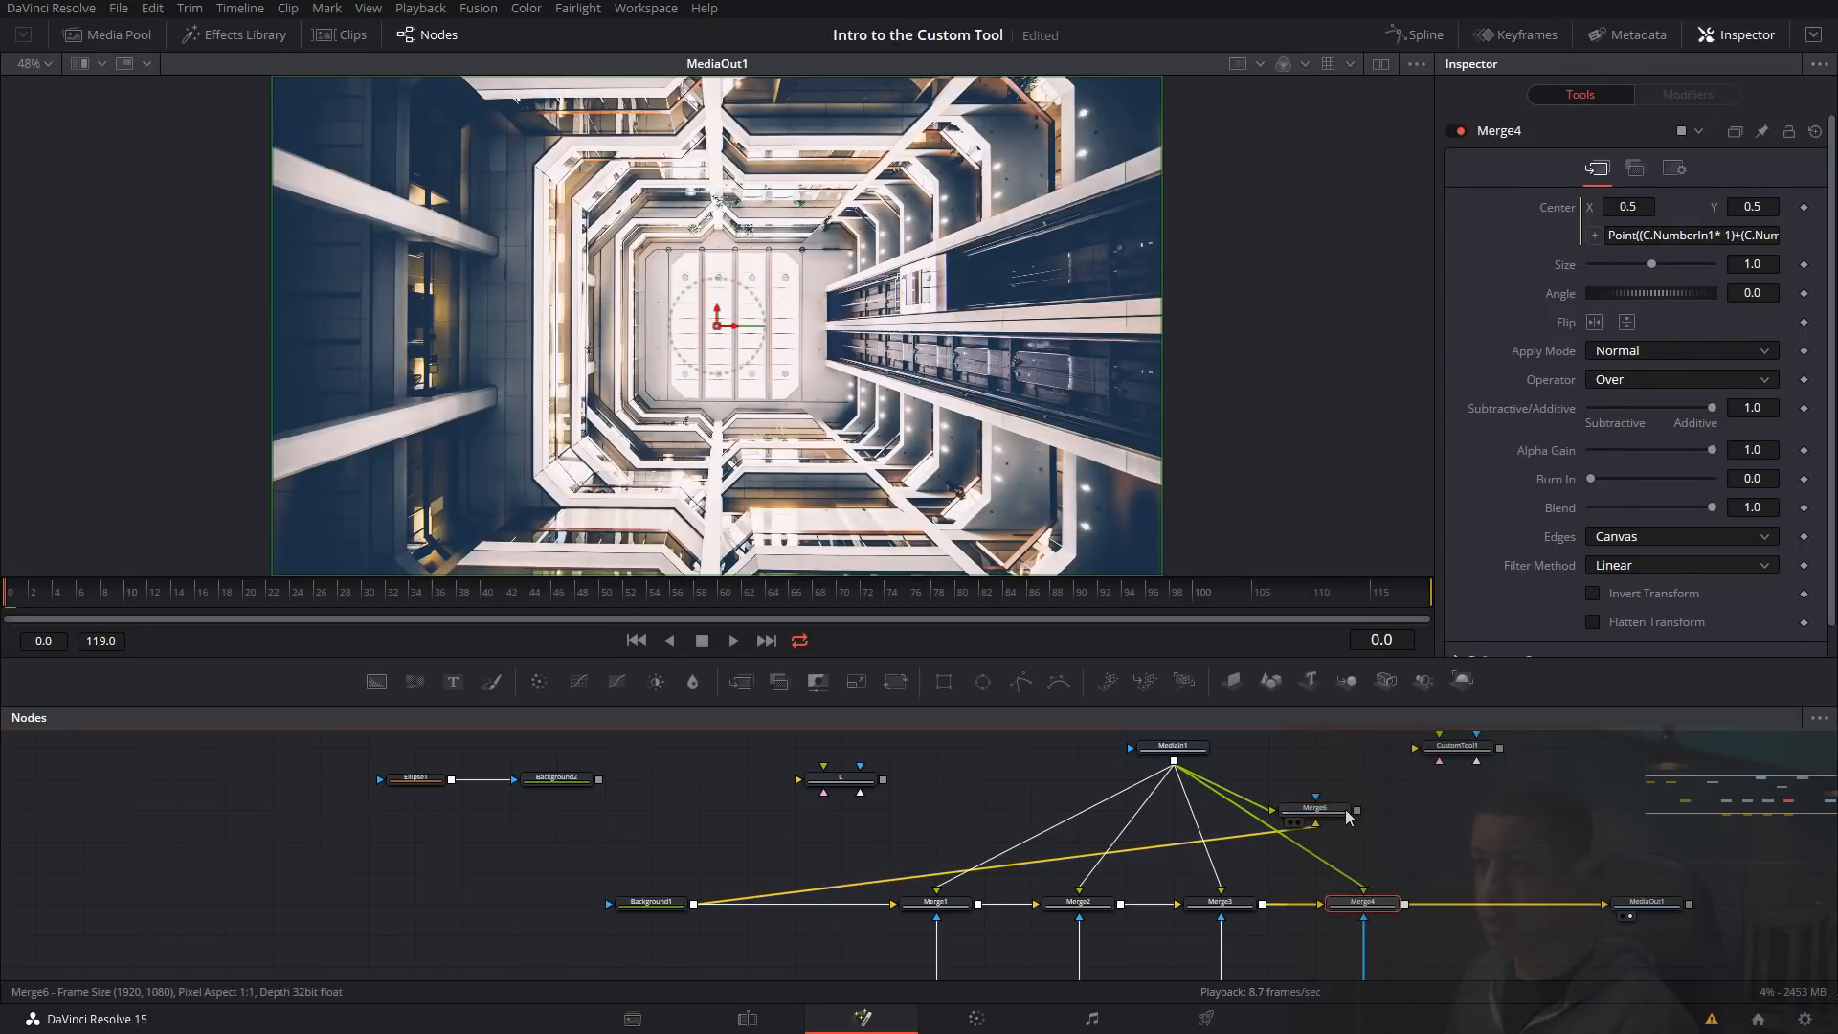
pyautogui.rightClick(1555, 208)
pyautogui.click(1651, 415)
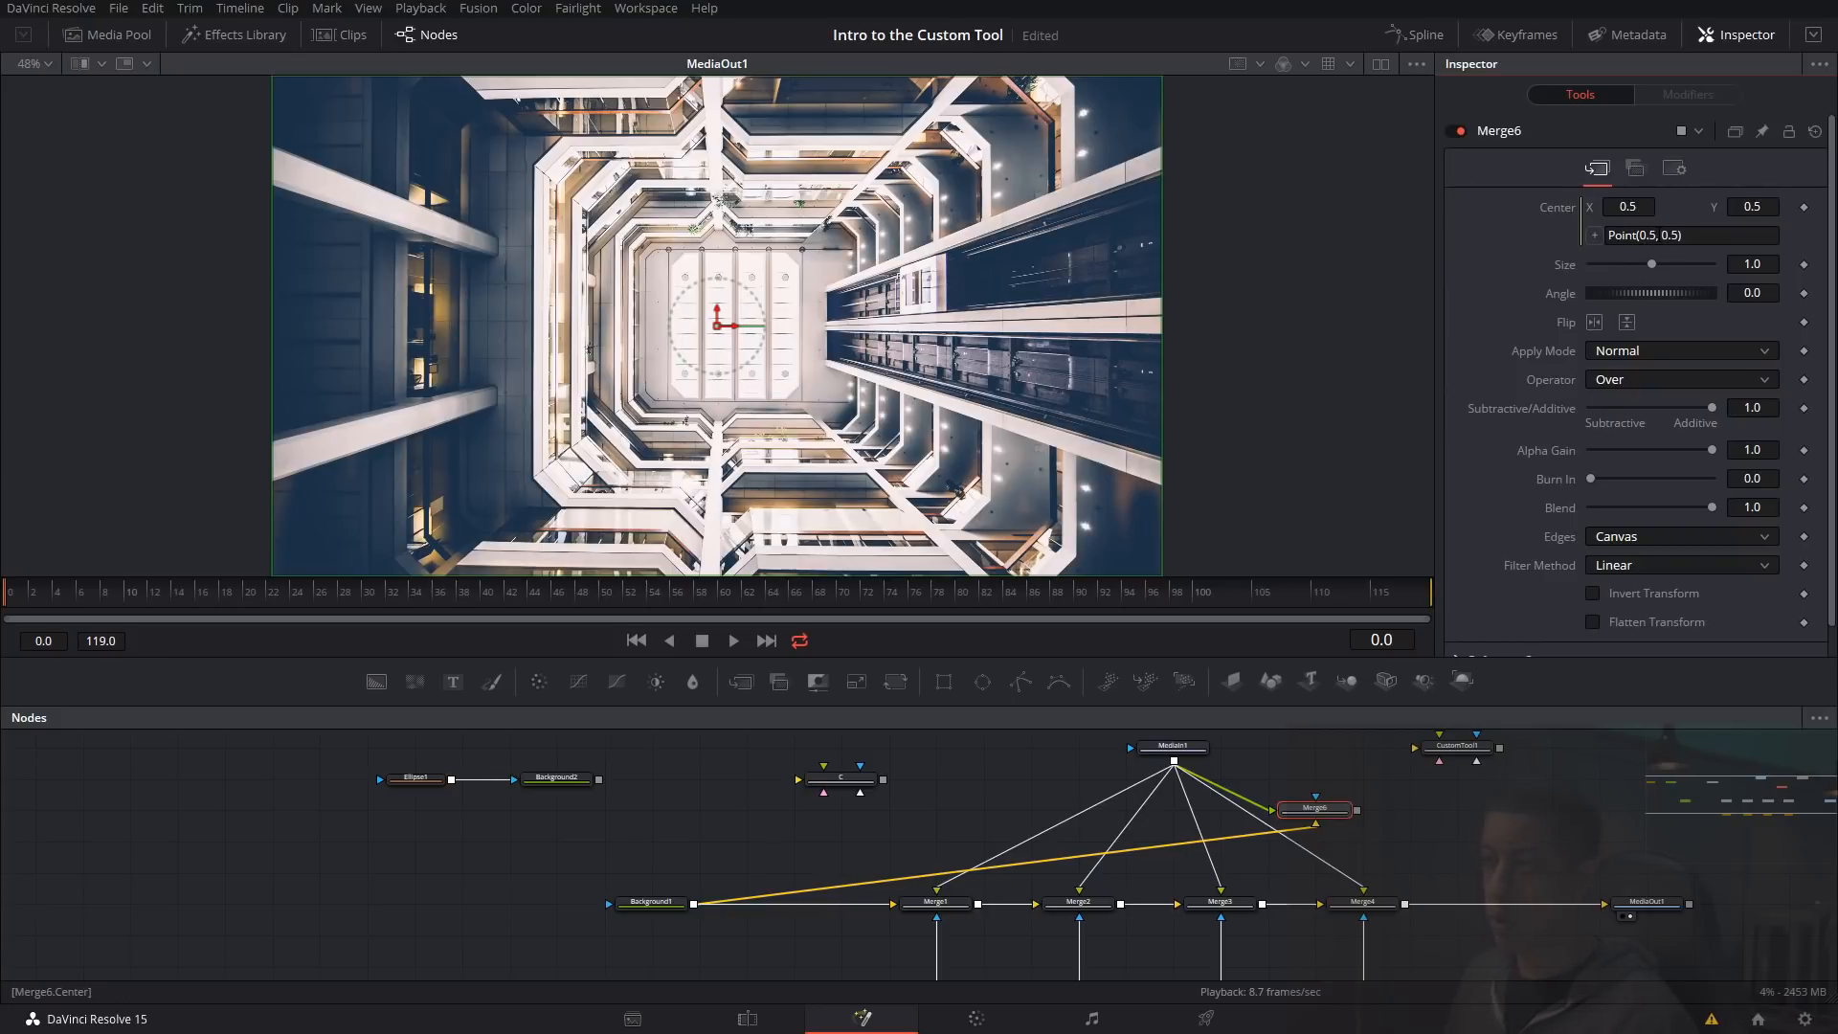
# - Copy Merge6's default Center expression and try replacing it with customtool1.NumberIn1
pyautogui.click(1688, 239)
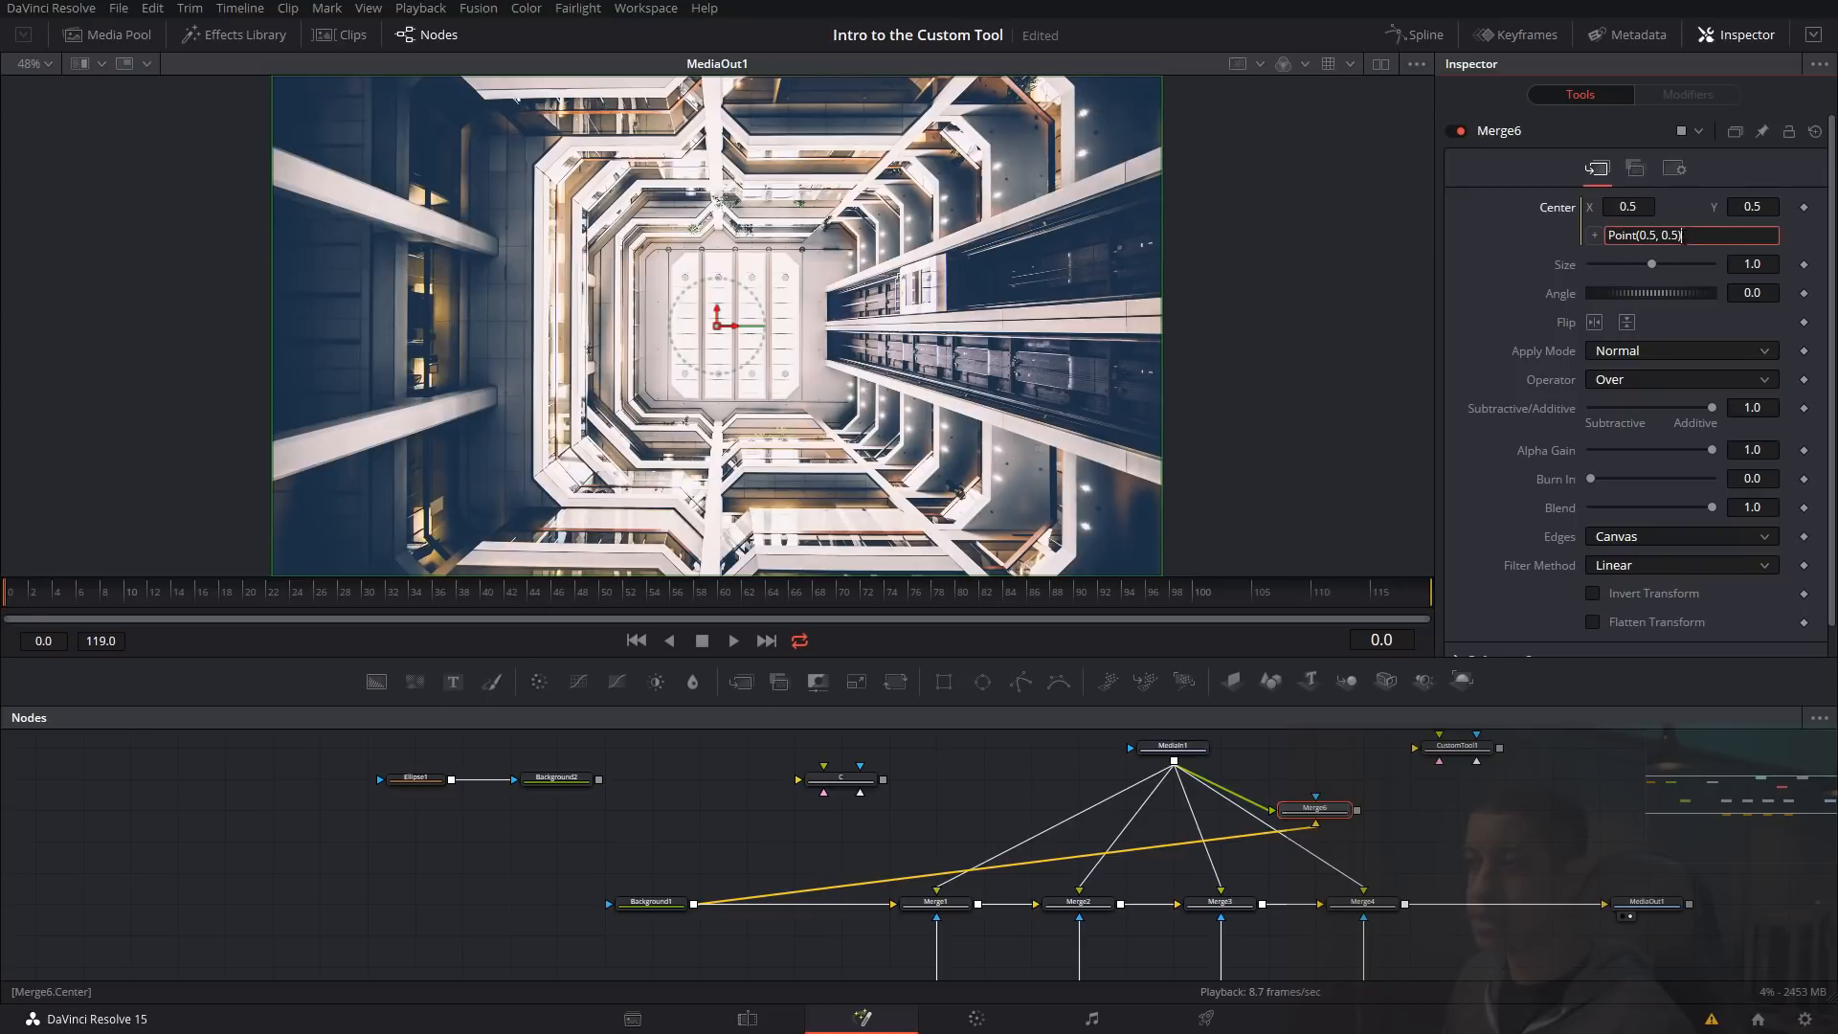
pyautogui.hotkey('ctrl', 'a')
pyautogui.hotkey('ctrl', 'c')
pyautogui.press('BackSpace')
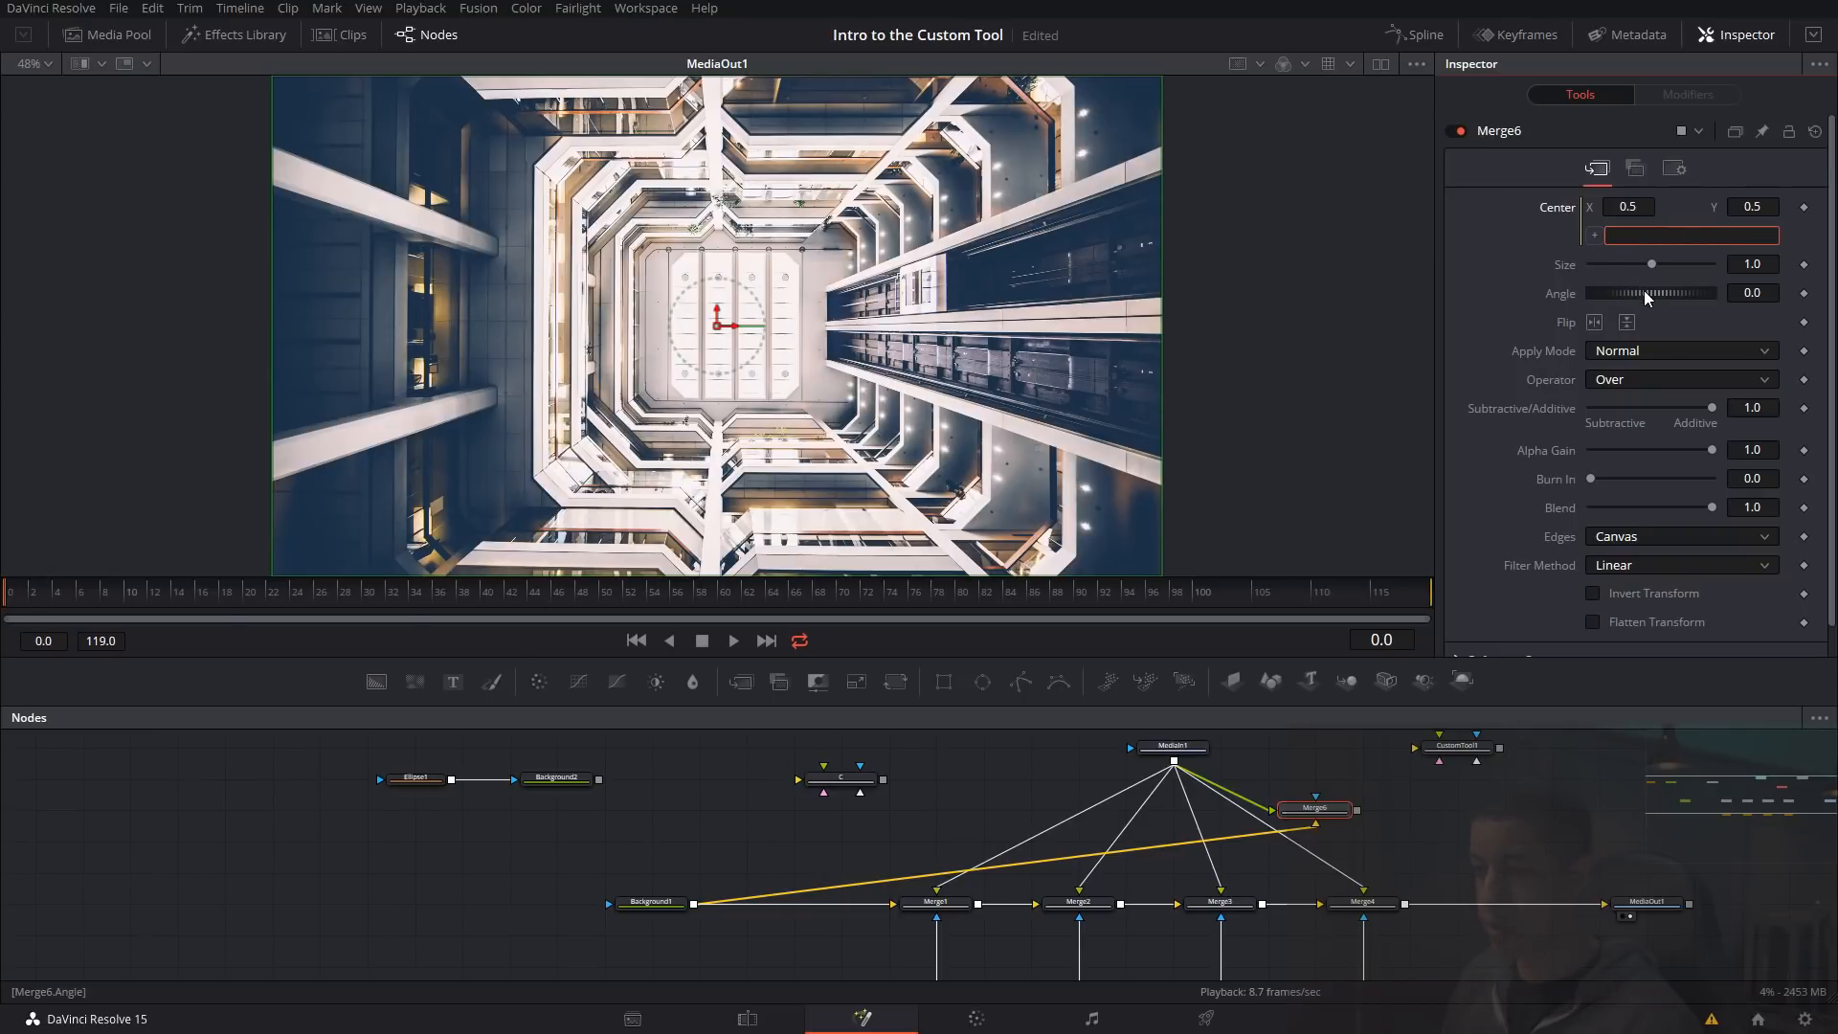
pyautogui.write('customtool')
pyautogui.press('Return')
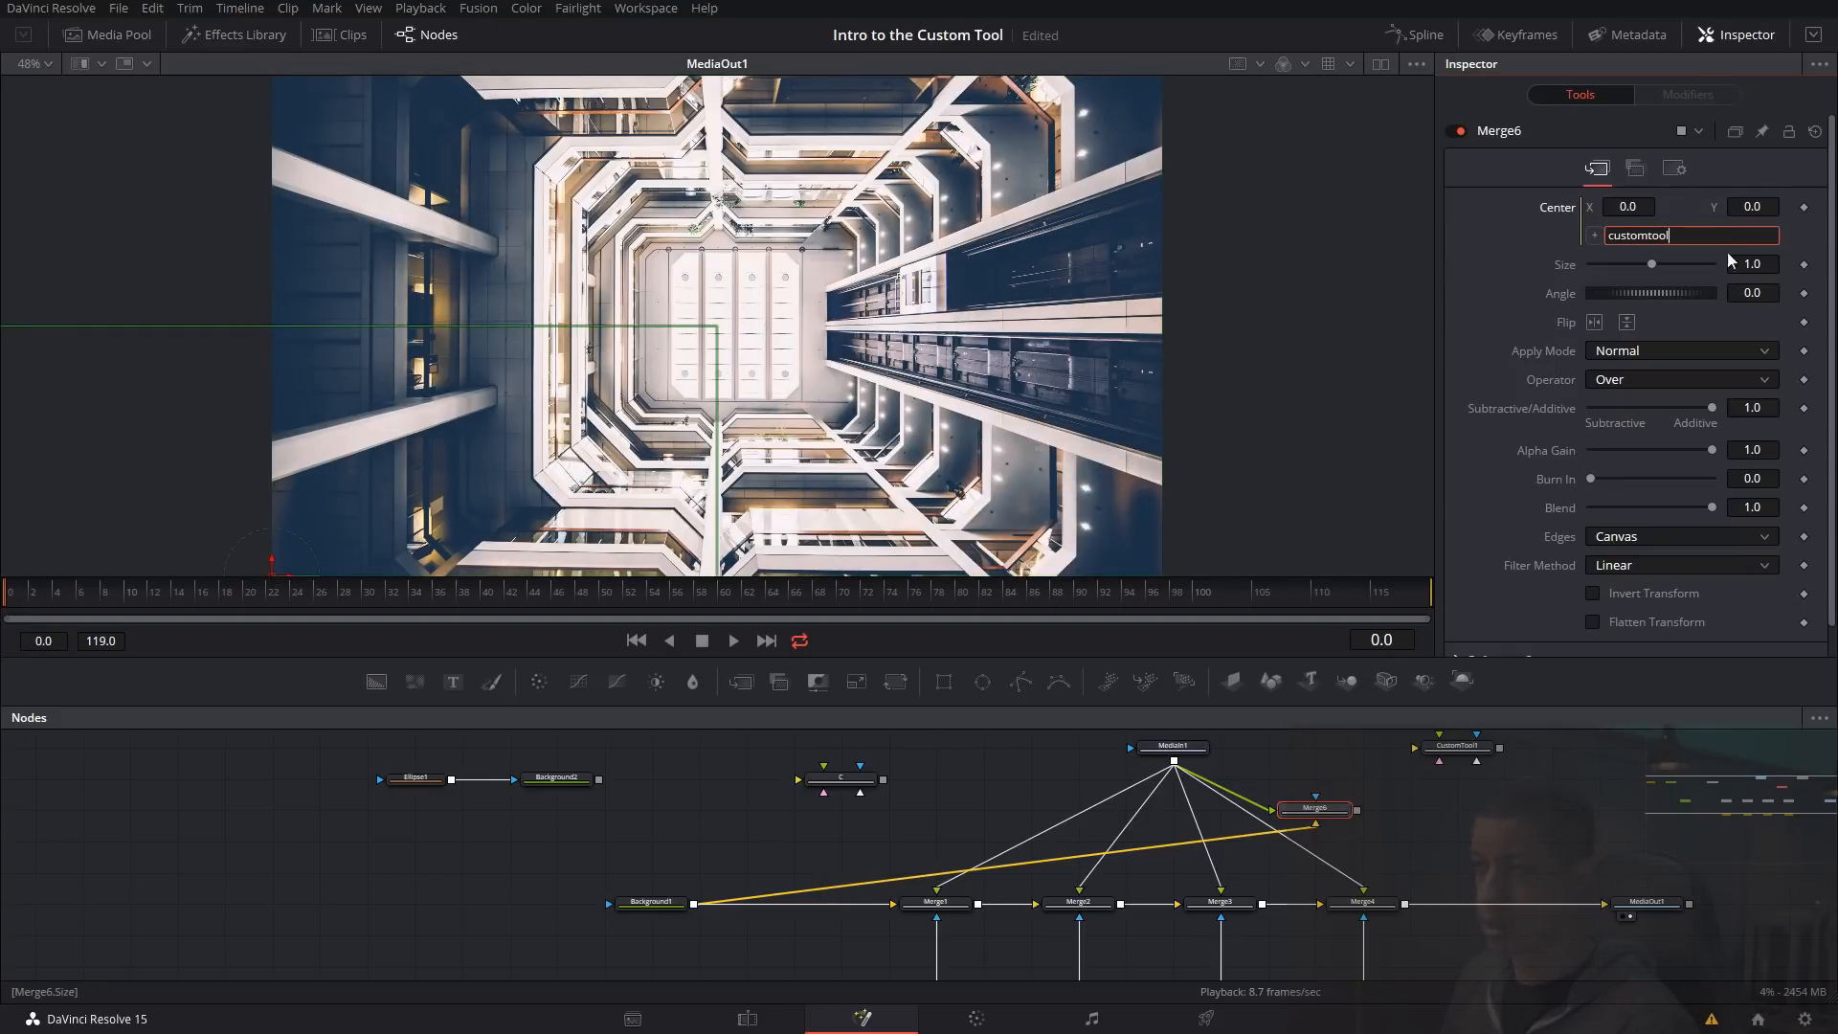
pyautogui.write('1.NumberIn1')
pyautogui.press('Return')
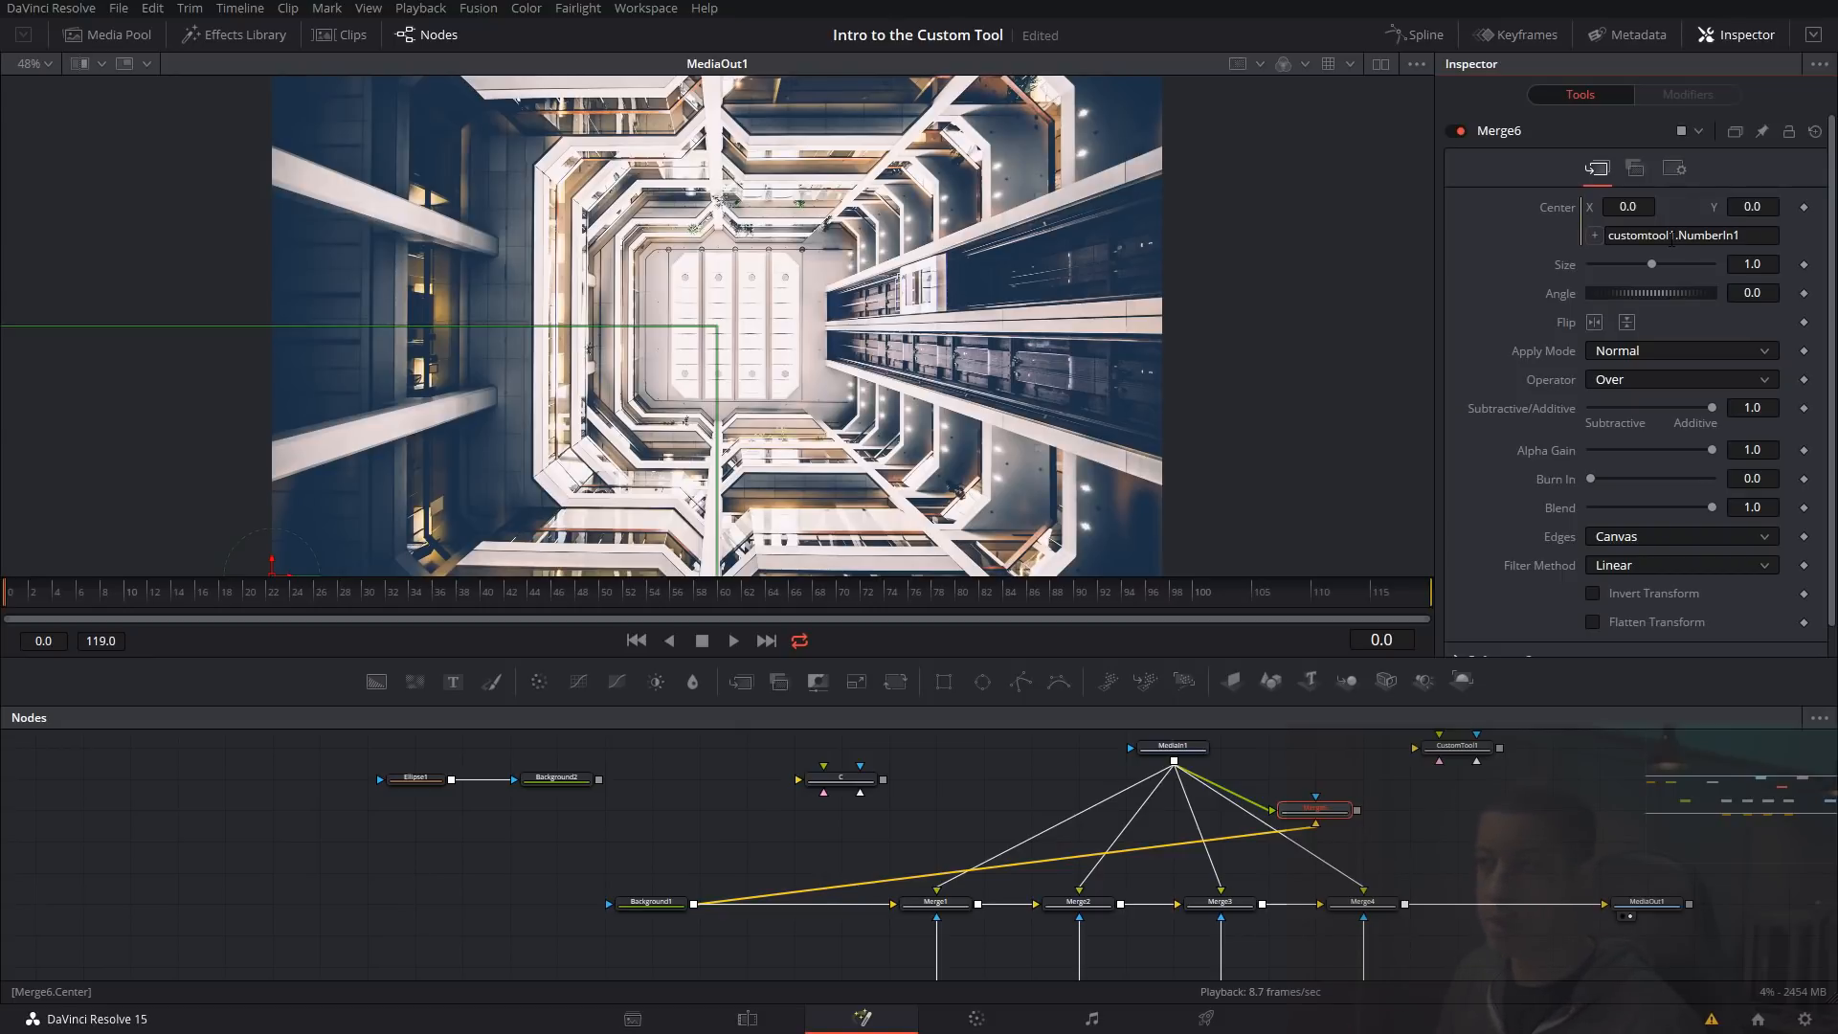
# - Restore the copied Point expression for Merge6's Center and drive its X value from the Custom Tool as Point(CustomTool1.NumberIn1, 0.5)
pyautogui.moveTo(1760, 237); pyautogui.dragTo(1514, 242)
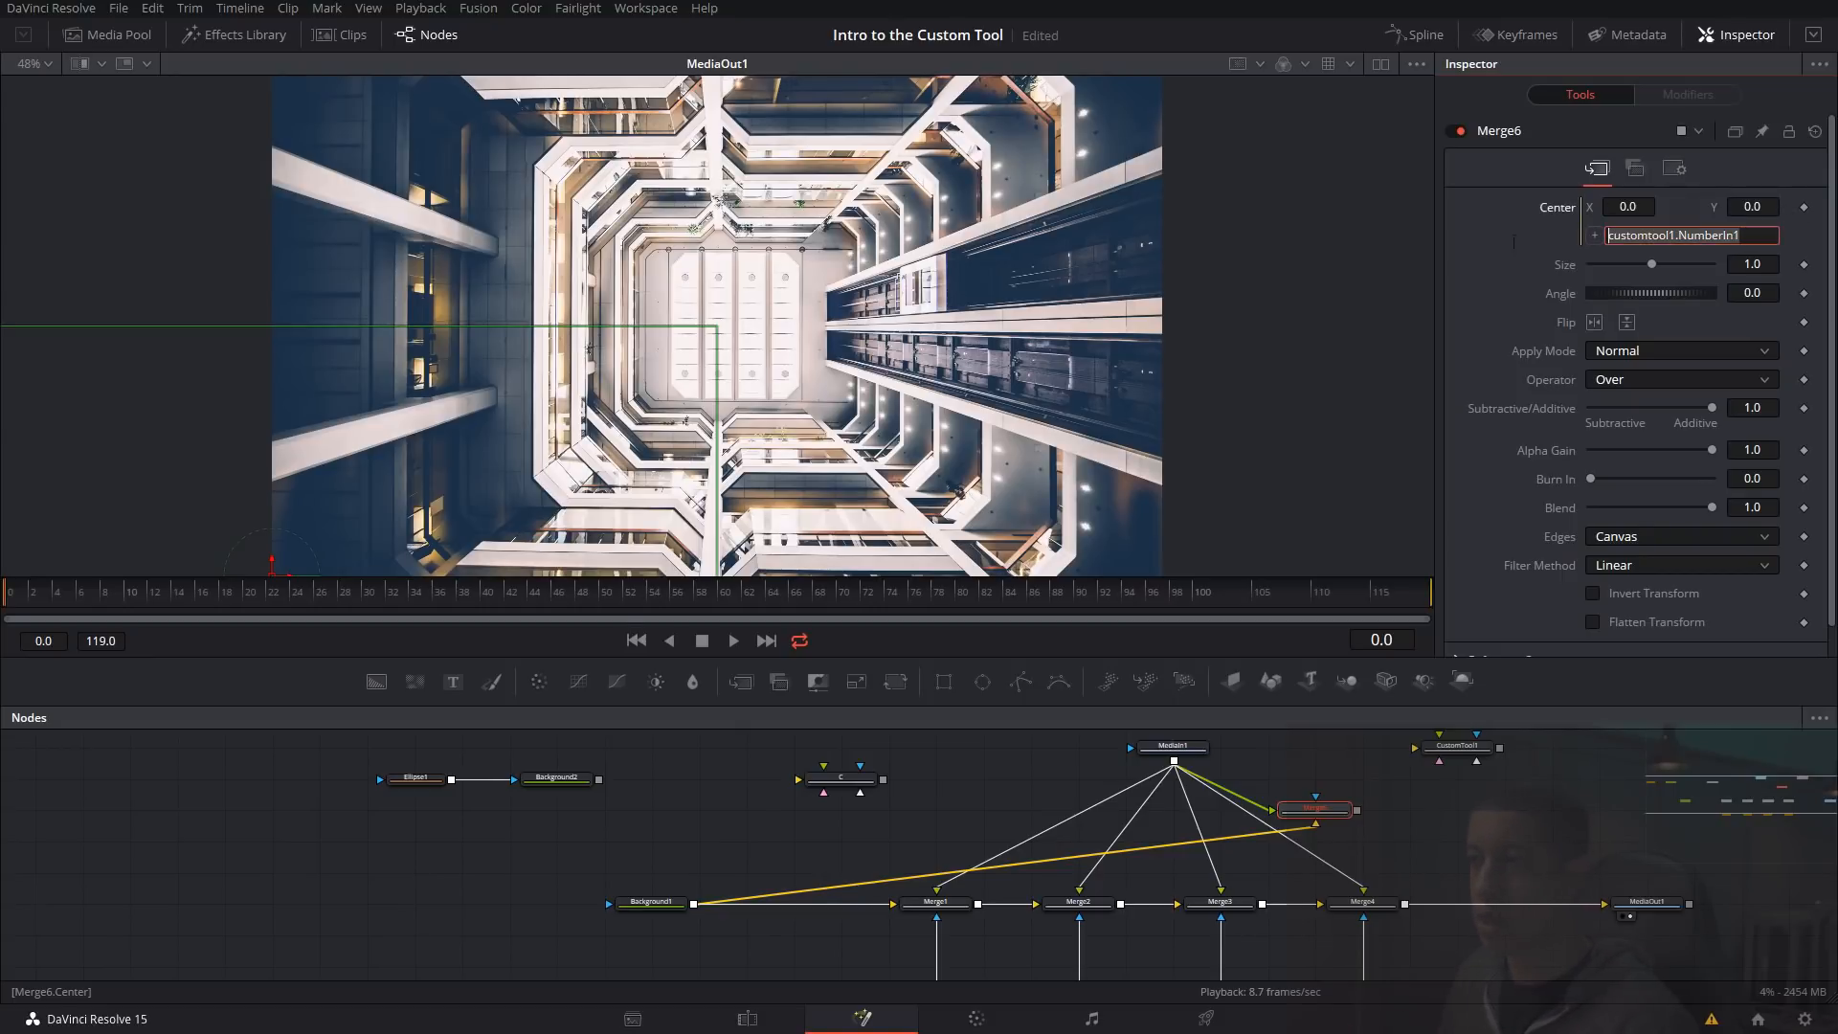
pyautogui.hotkey('ctrl', 'v')
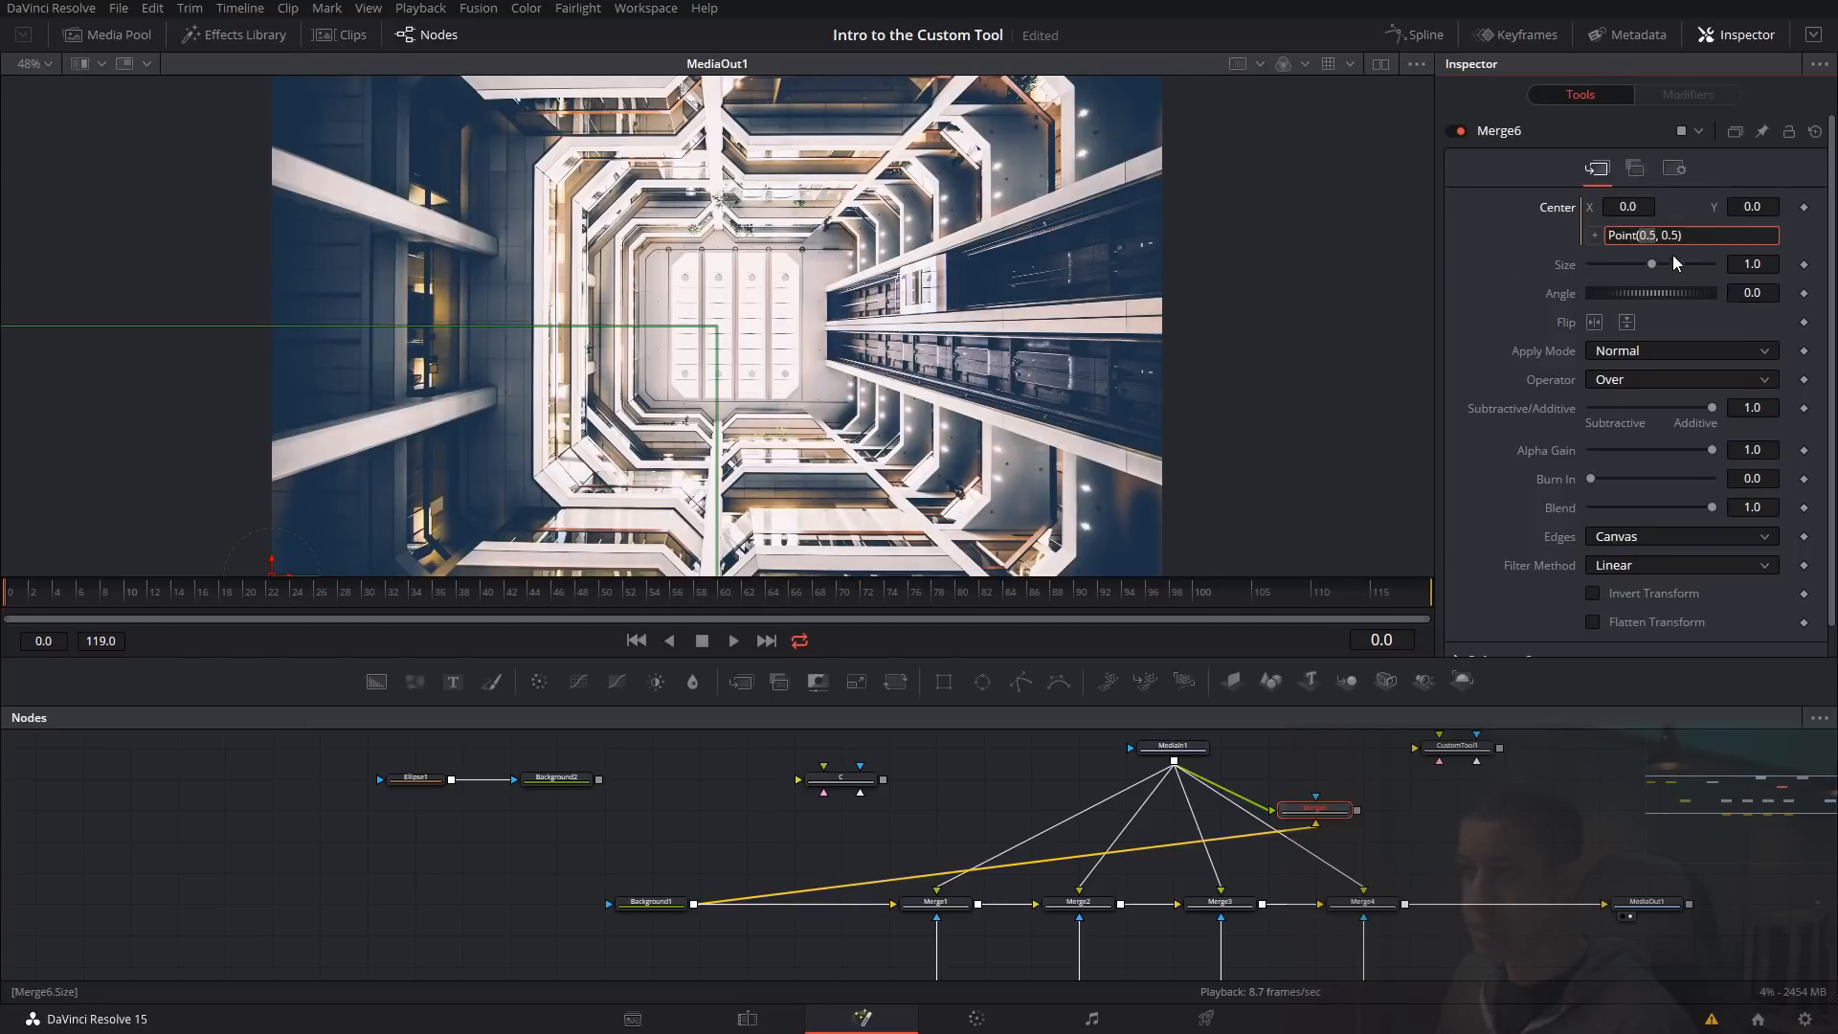
pyautogui.write('Custom')
pyautogui.write('Tool1')
pyautogui.write('.NumberIn')
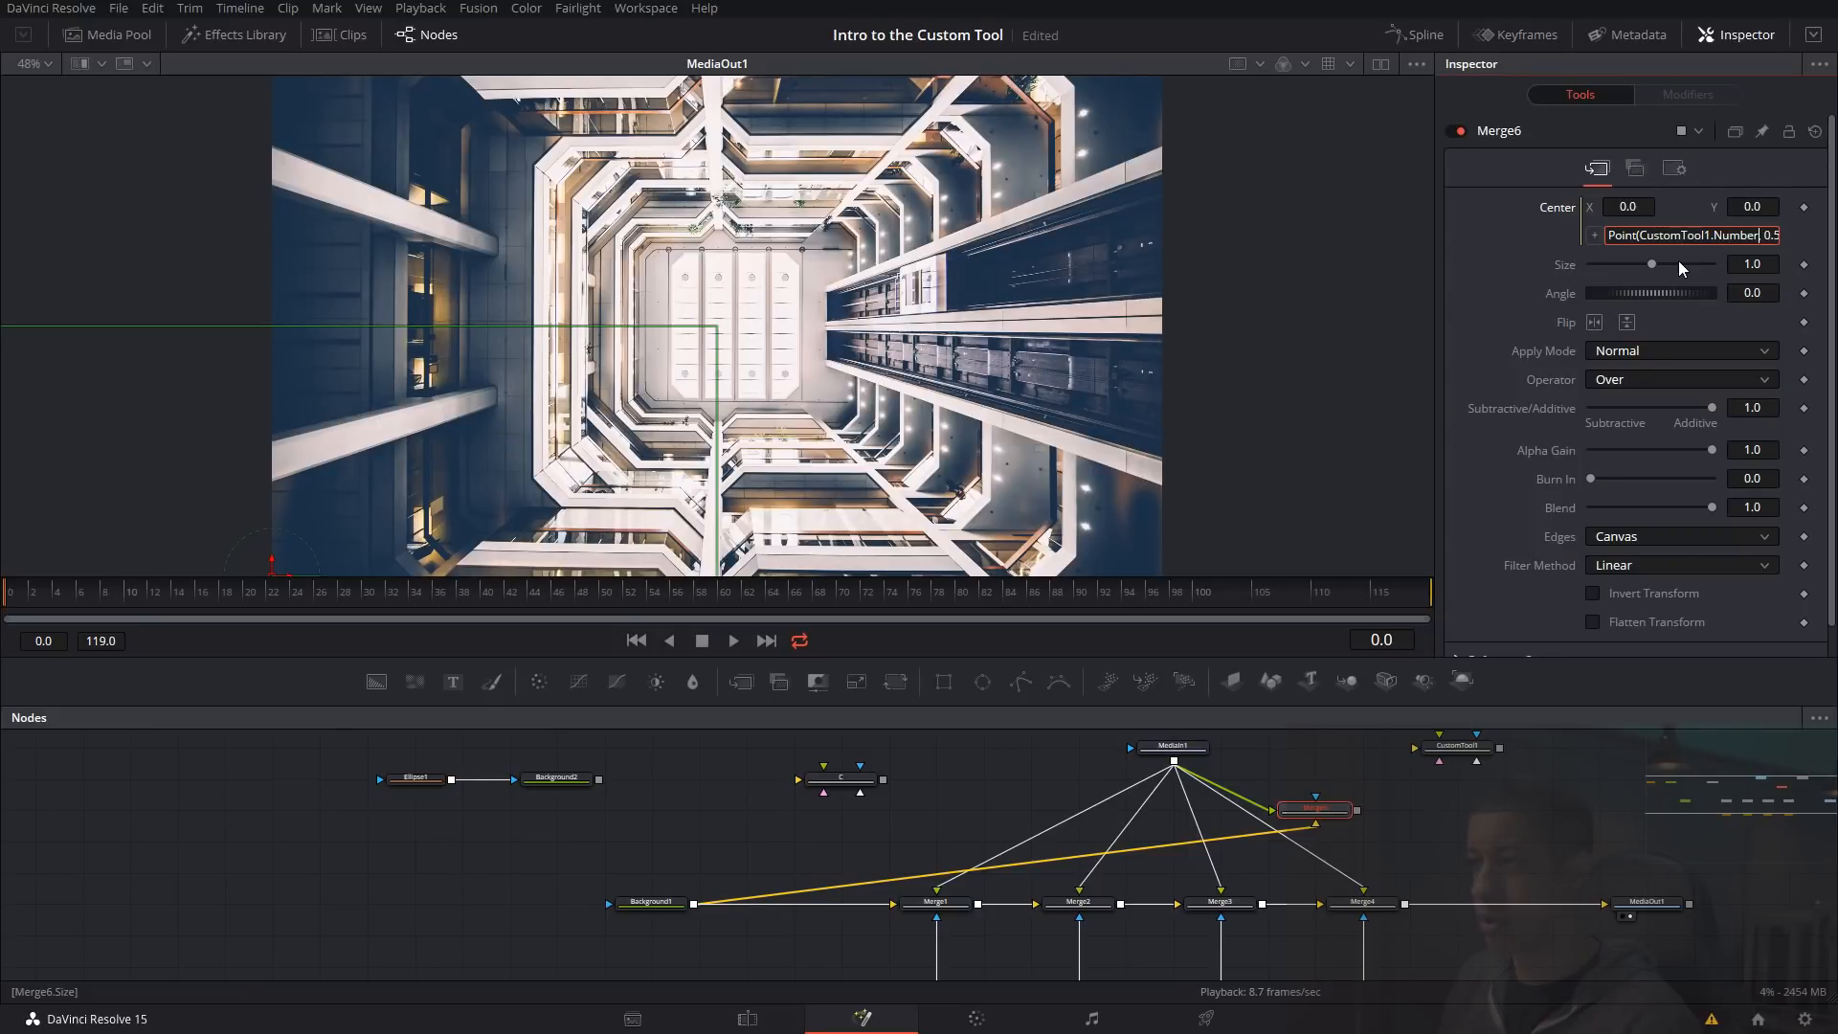
pyautogui.write('1,')
pyautogui.press('Return')
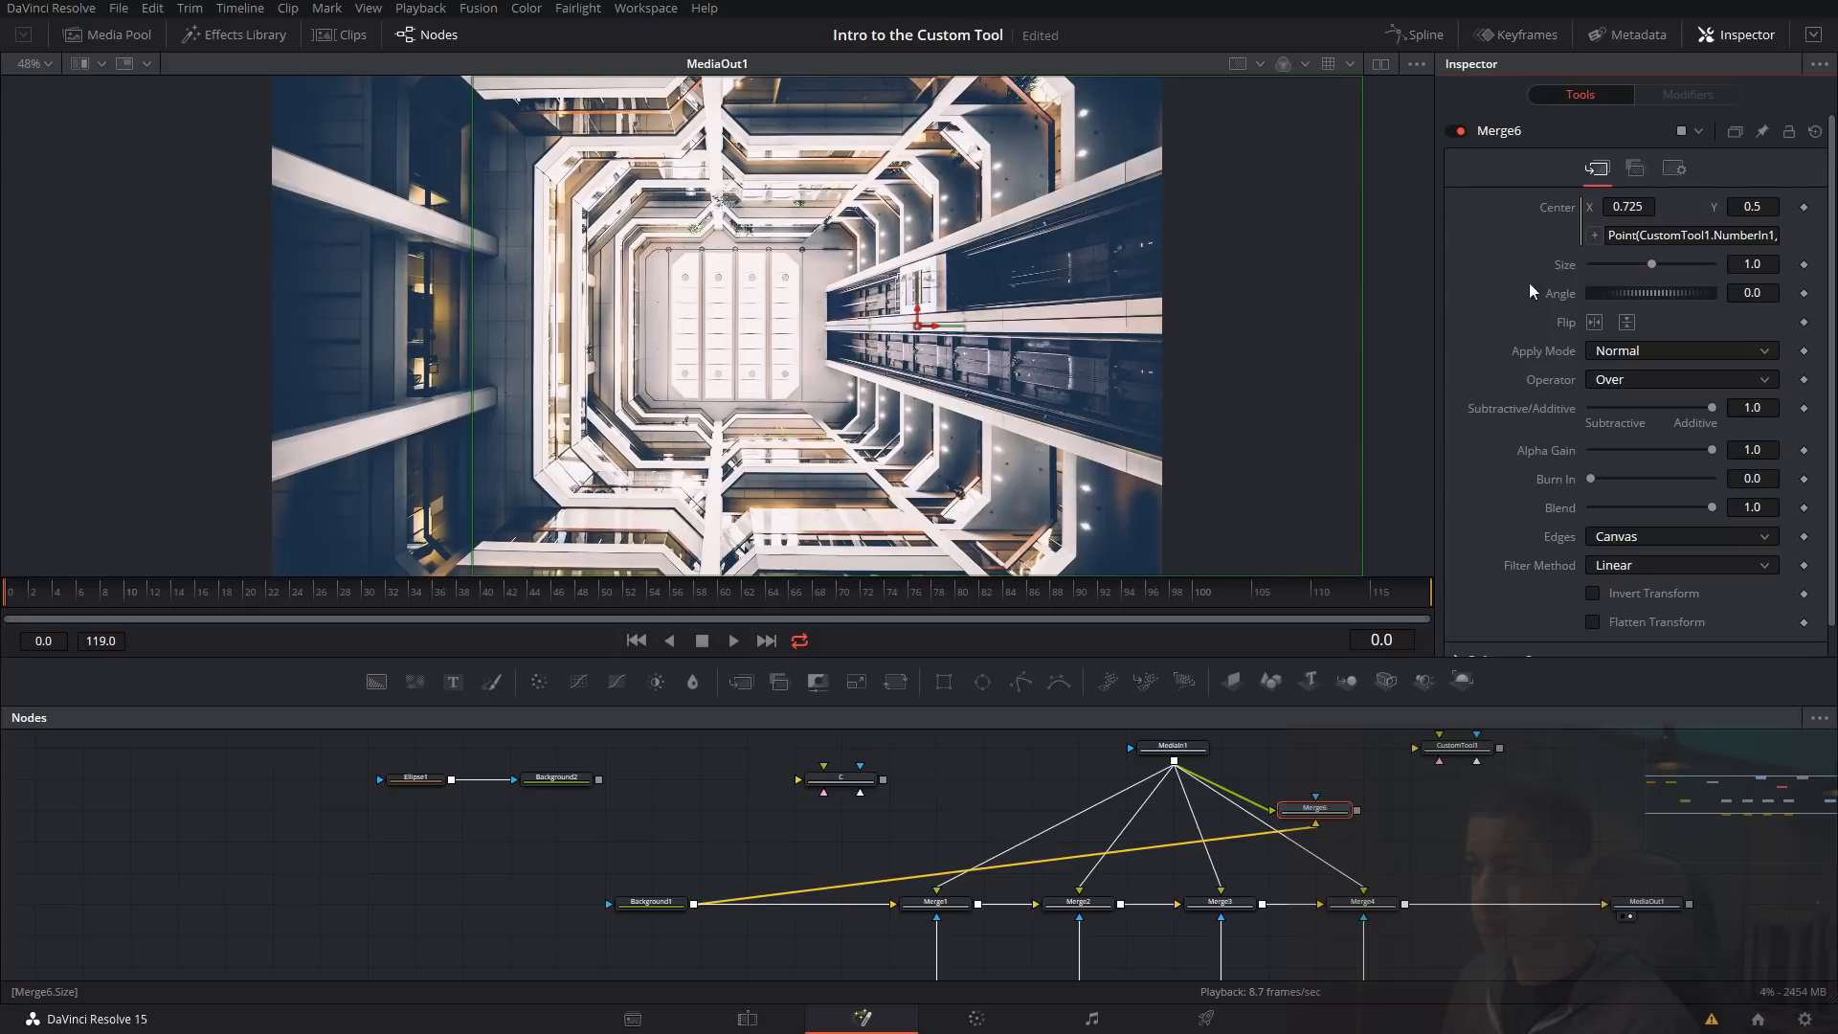
# - Review the NumberIn1 term in Merge6's Center expression and reset control A on CustomTool1 to 0.0
pyautogui.click(1743, 235)
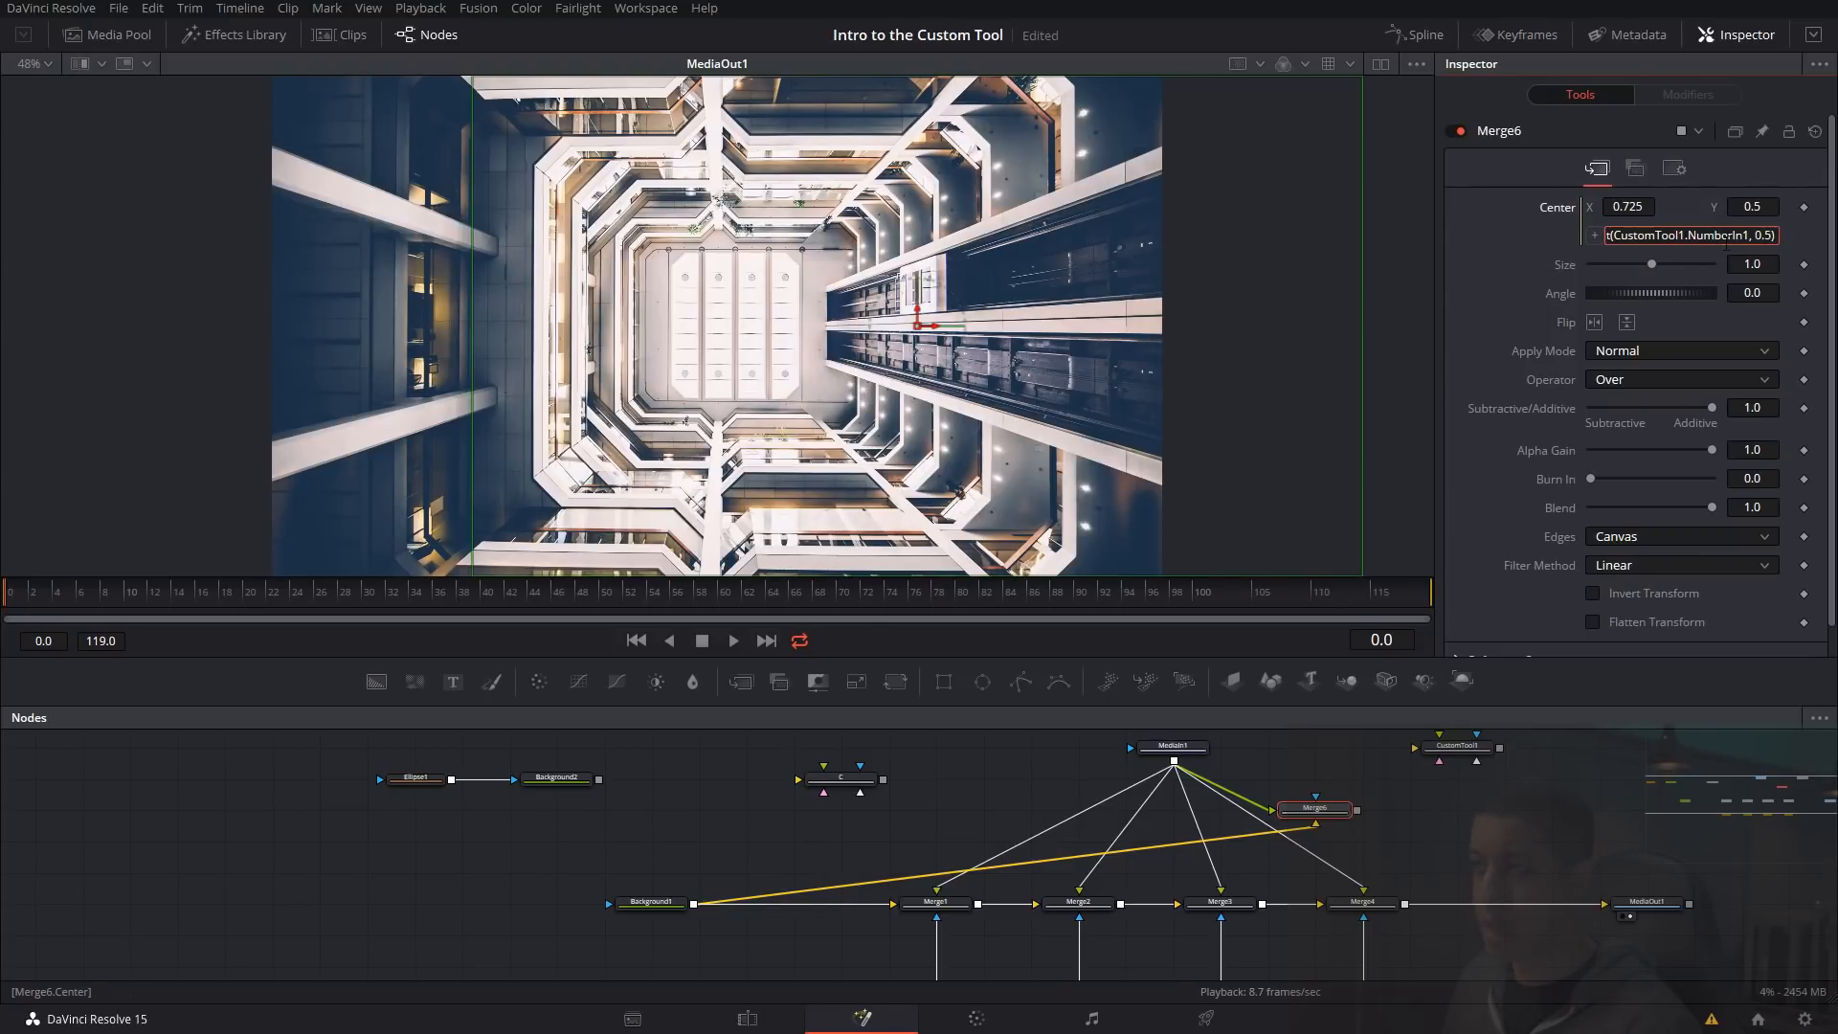
pyautogui.moveTo(1690, 237); pyautogui.dragTo(1745, 237)
pyautogui.click(1441, 750)
pyautogui.scroll(1, 1441, 750)
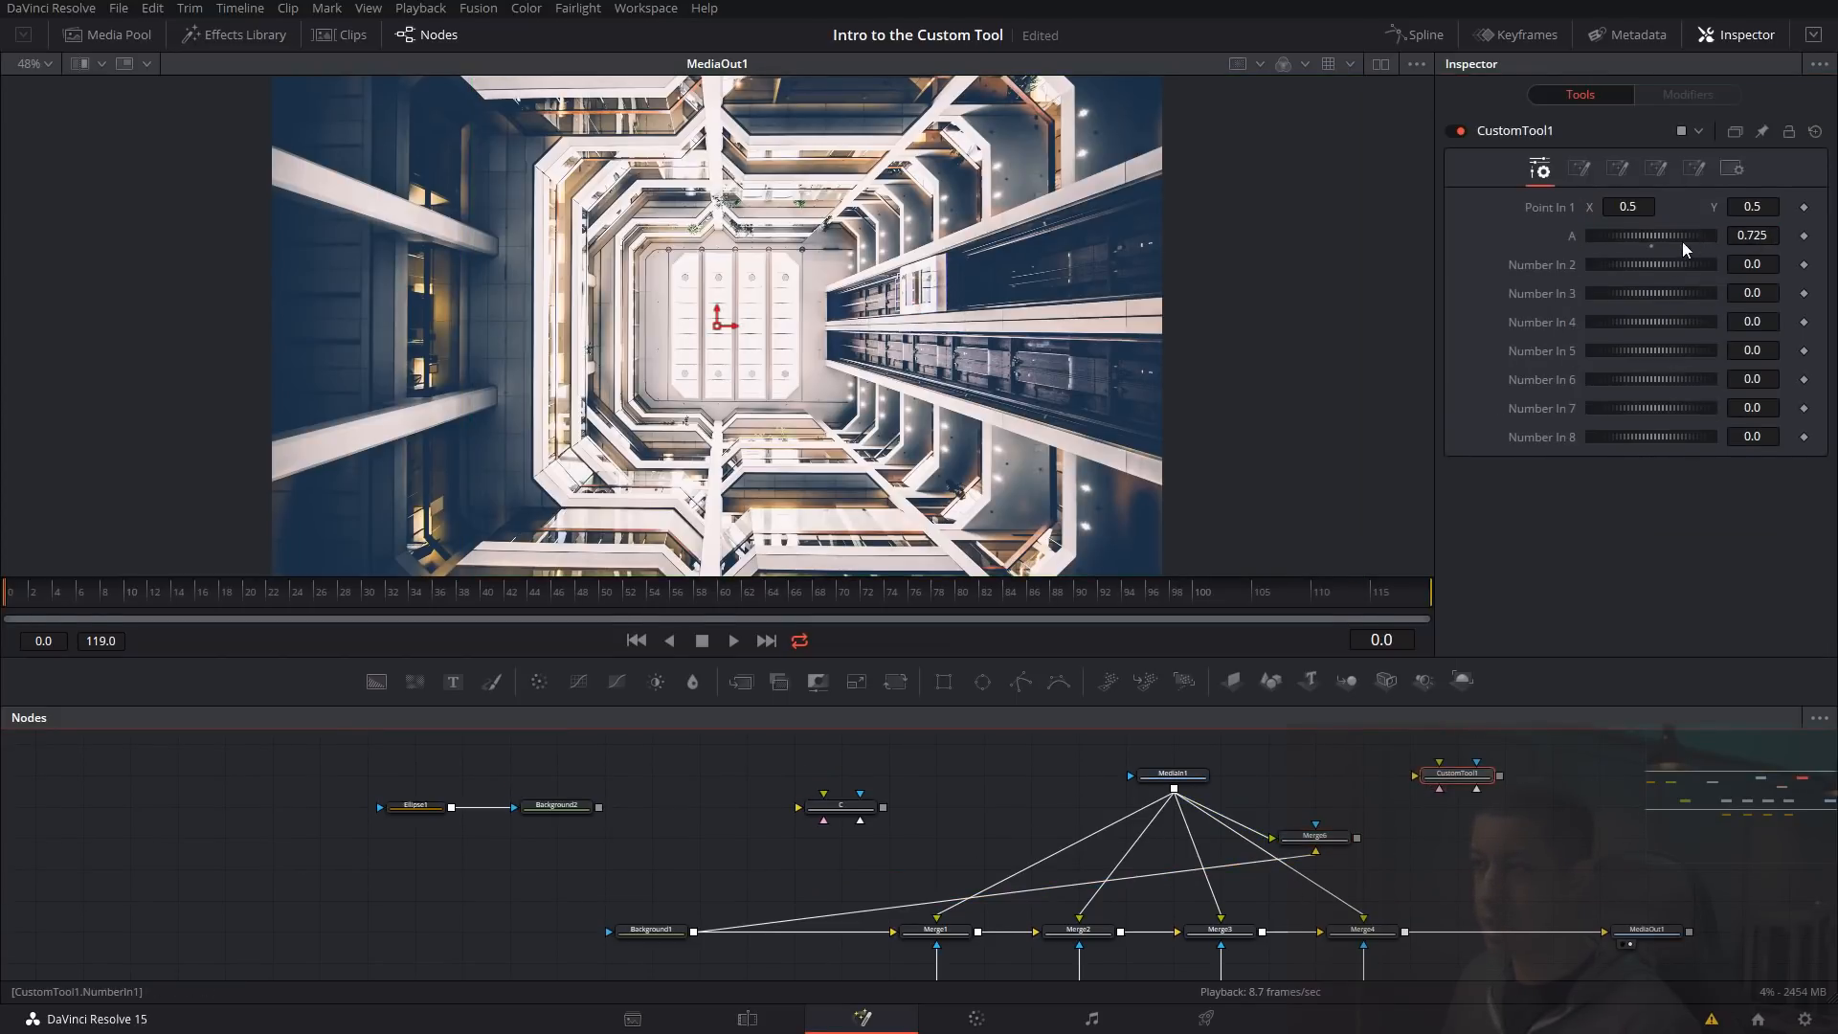
pyautogui.click(1652, 246)
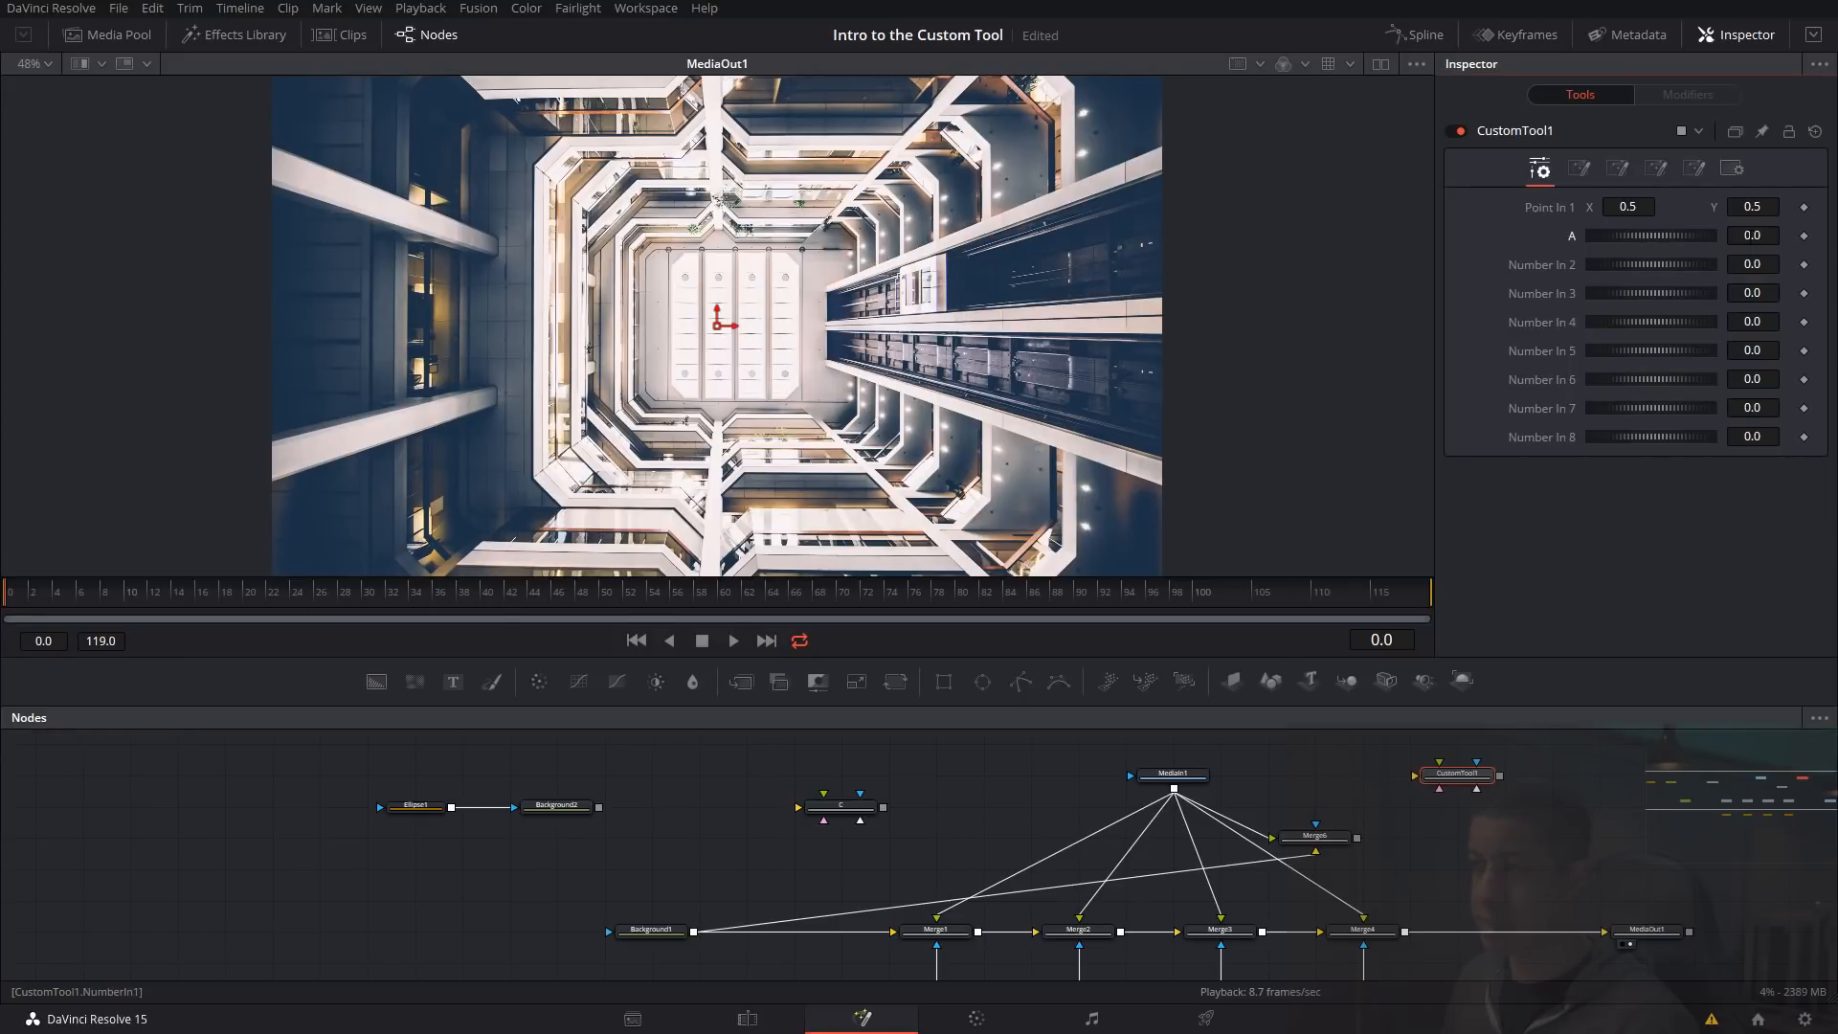
# - Offset the X term of Merge6's Center expression by +.5, giving Point(CustomTool1.NumberIn1+.5, 0.5)
pyautogui.click(1316, 836)
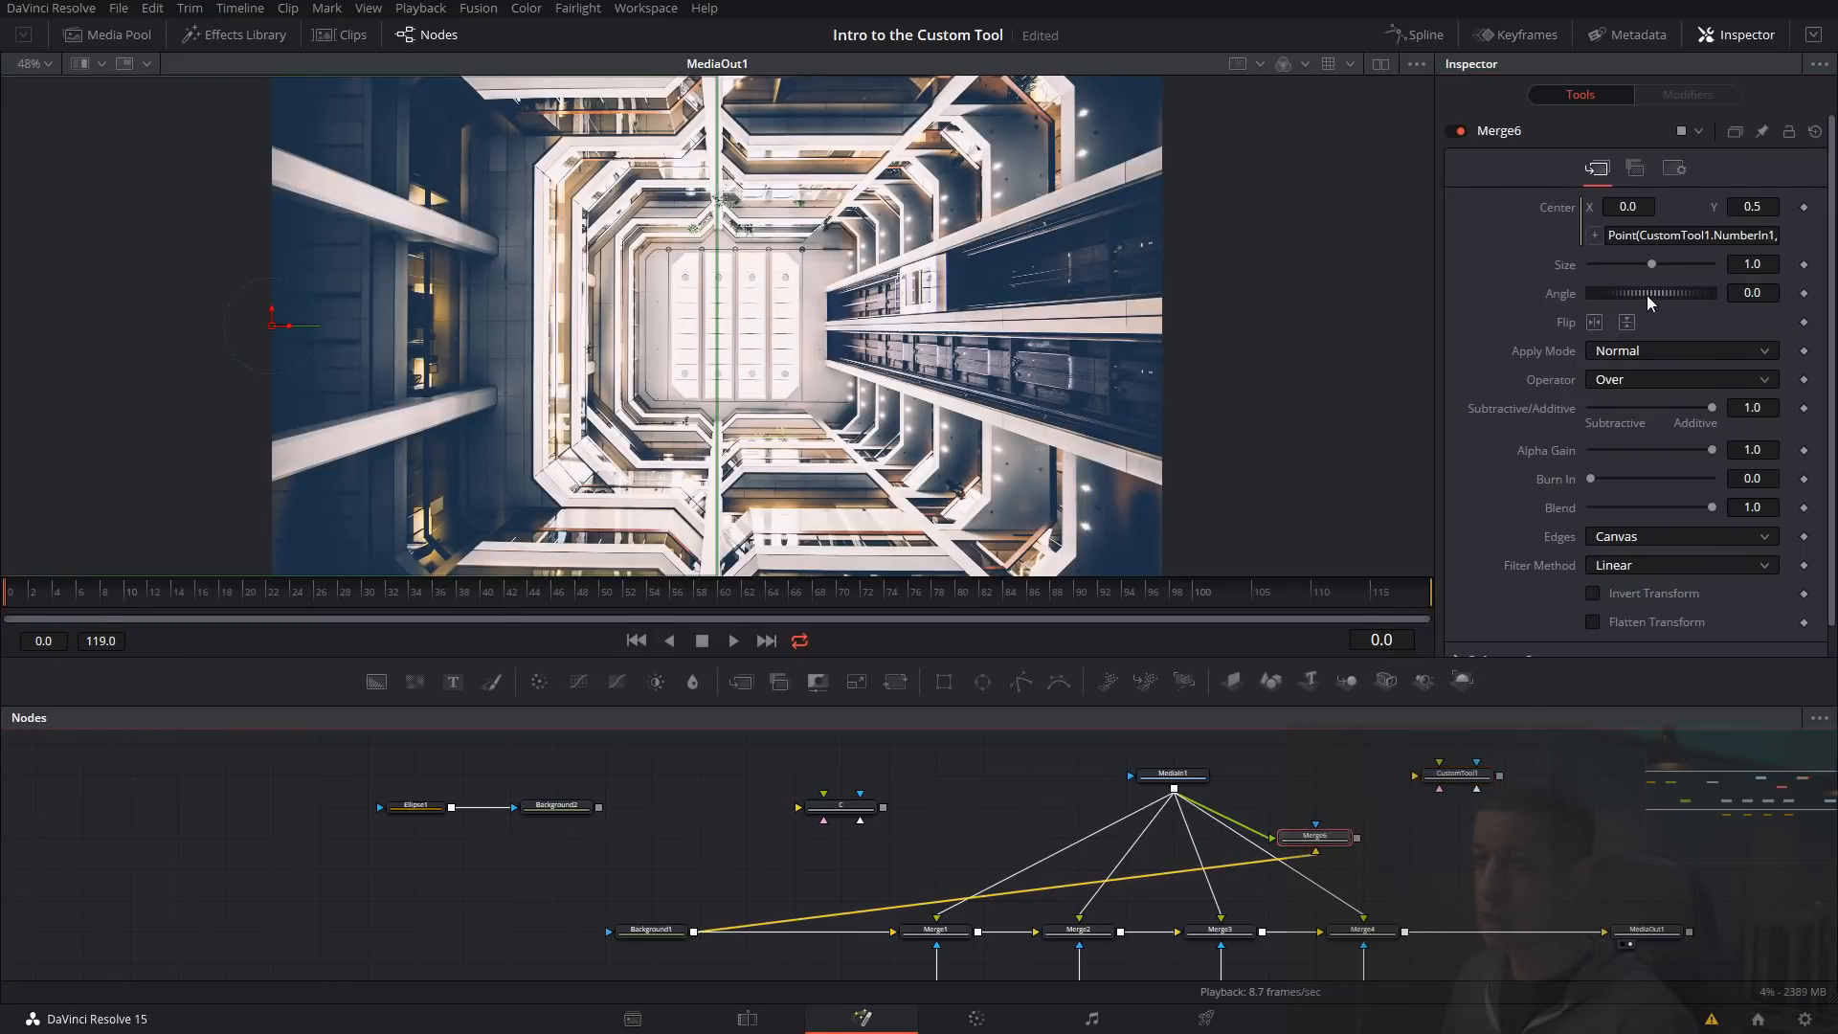
pyautogui.write('0.5)')
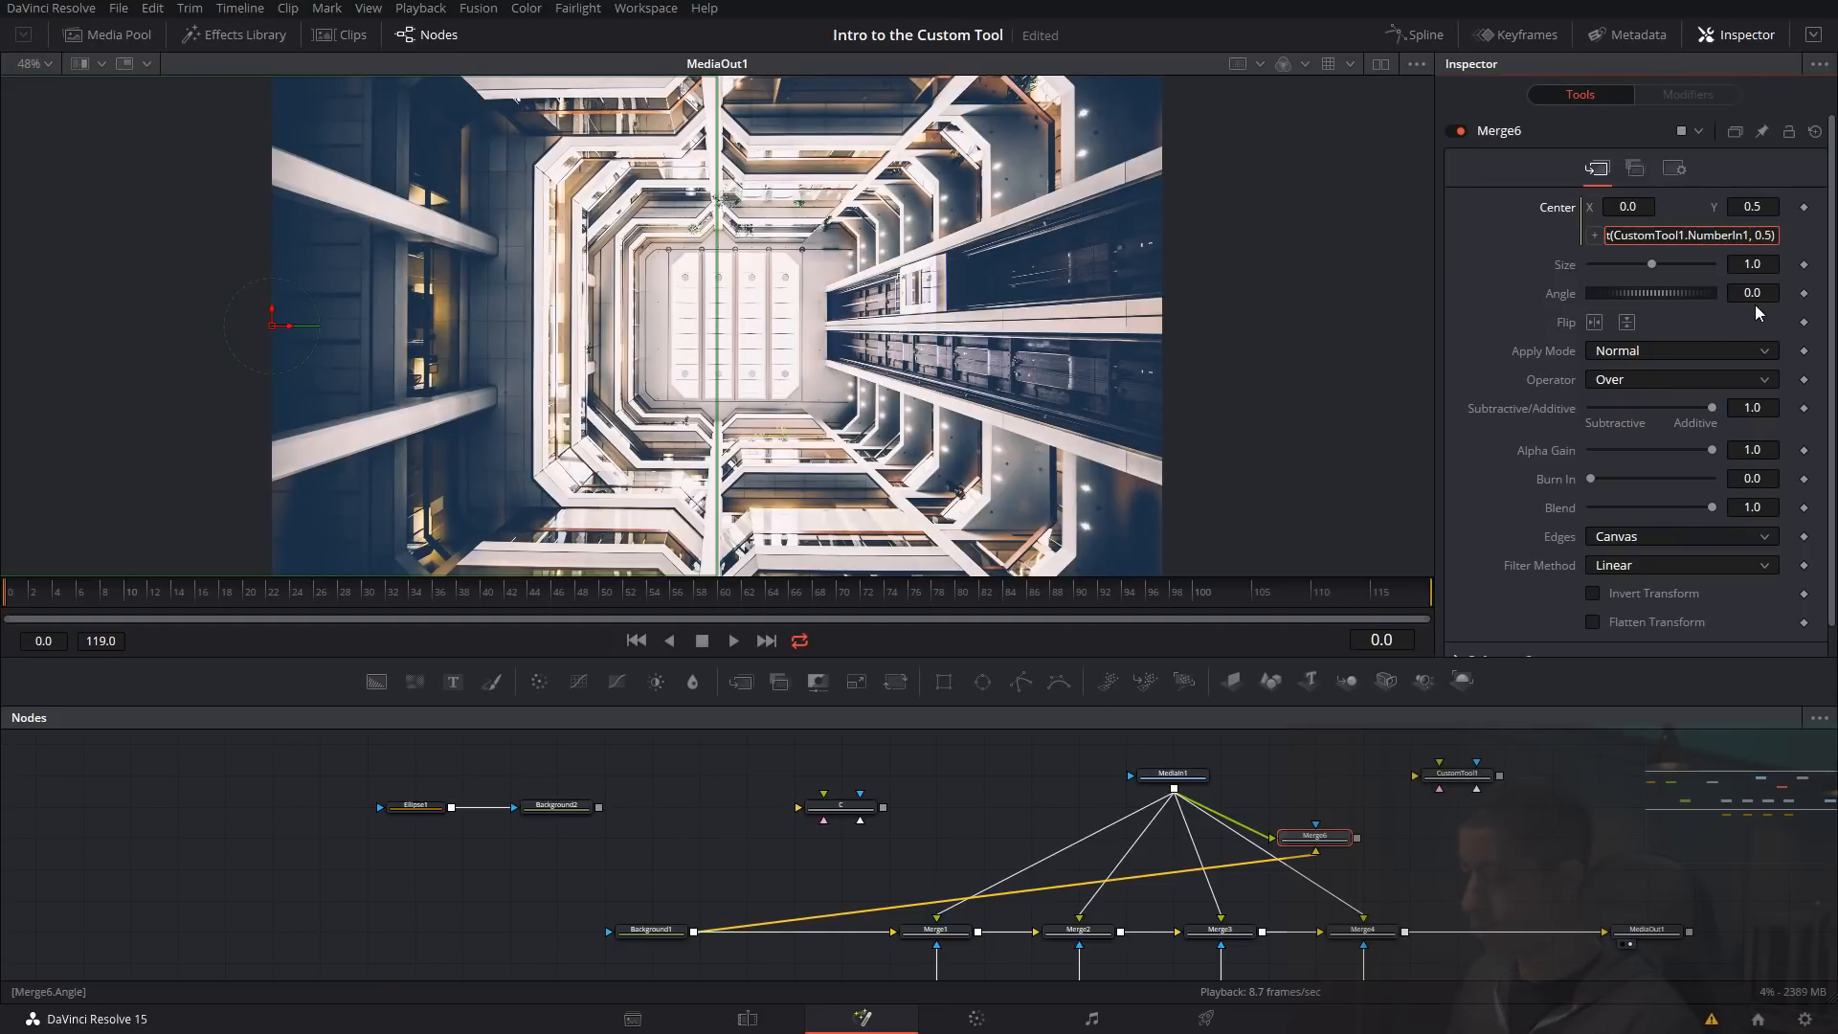
pyautogui.write('+.5')
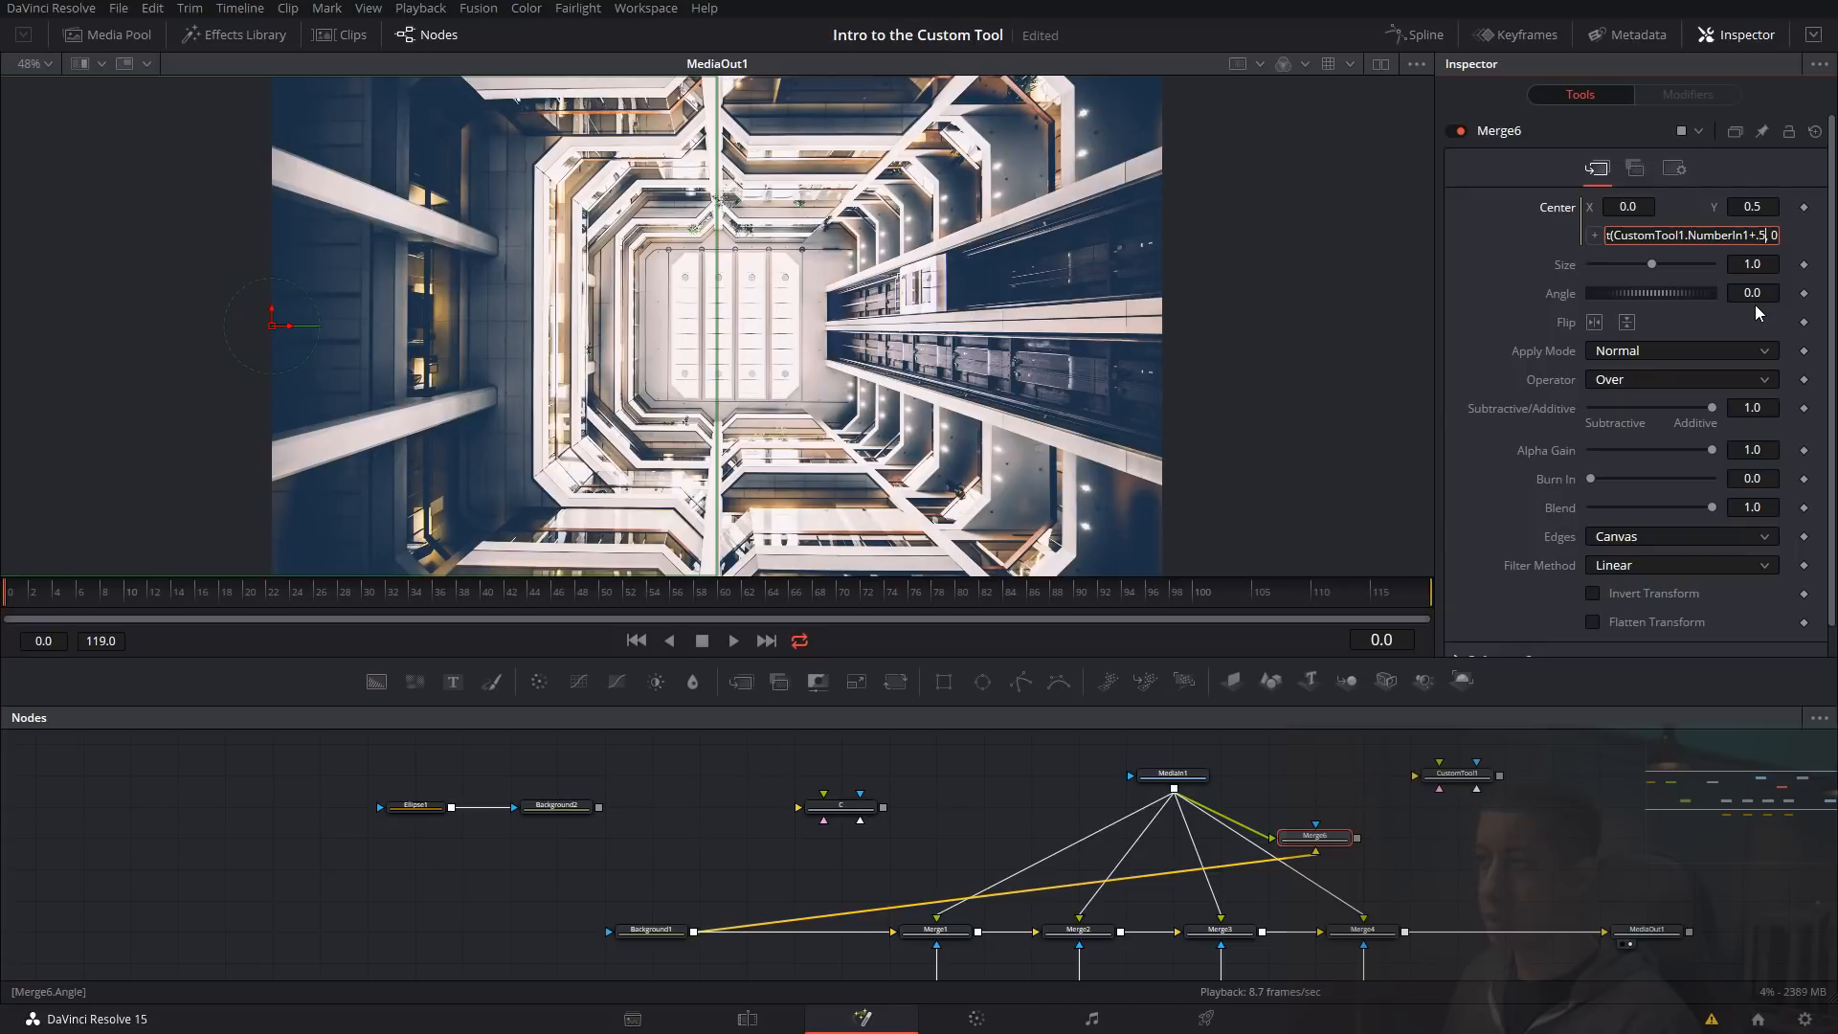
pyautogui.press('Return')
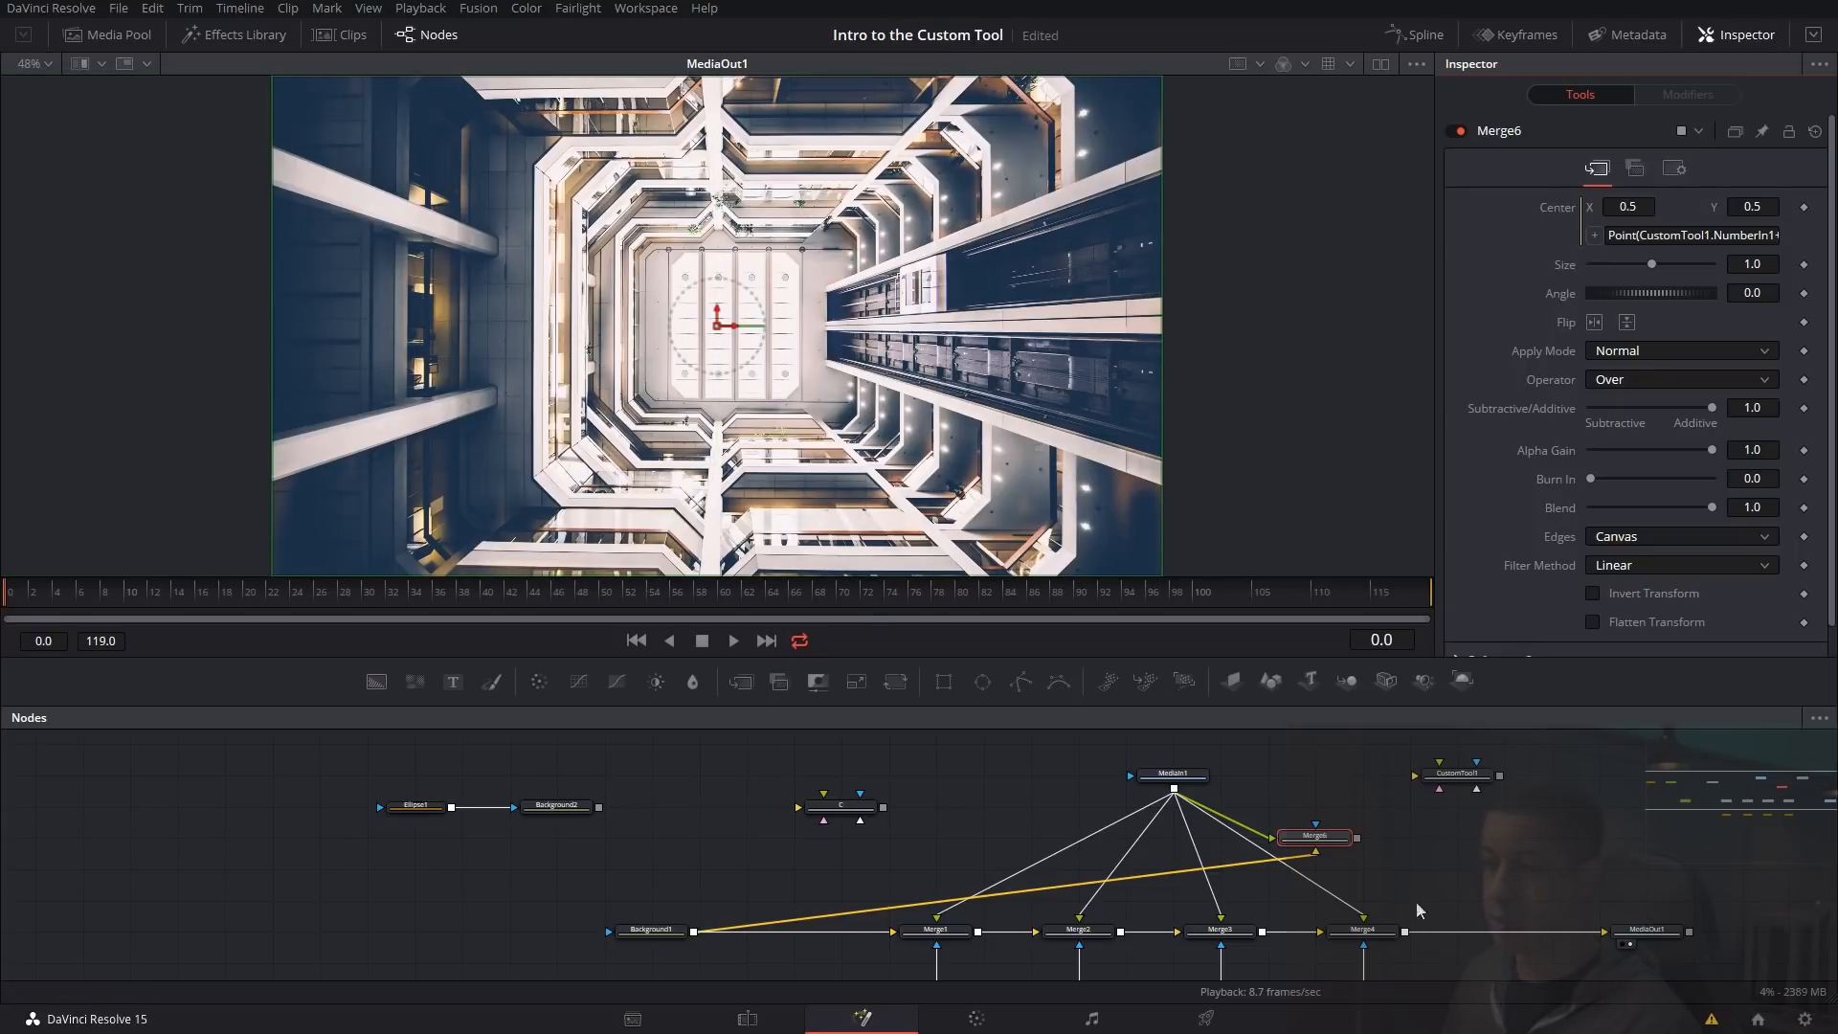
# - Show Merge6 in the viewer and test control A on CustomTool1 at 0.116, returning it to 0.0
pyautogui.click(1461, 782)
pyautogui.moveTo(1648, 246); pyautogui.dragTo(1658, 242)
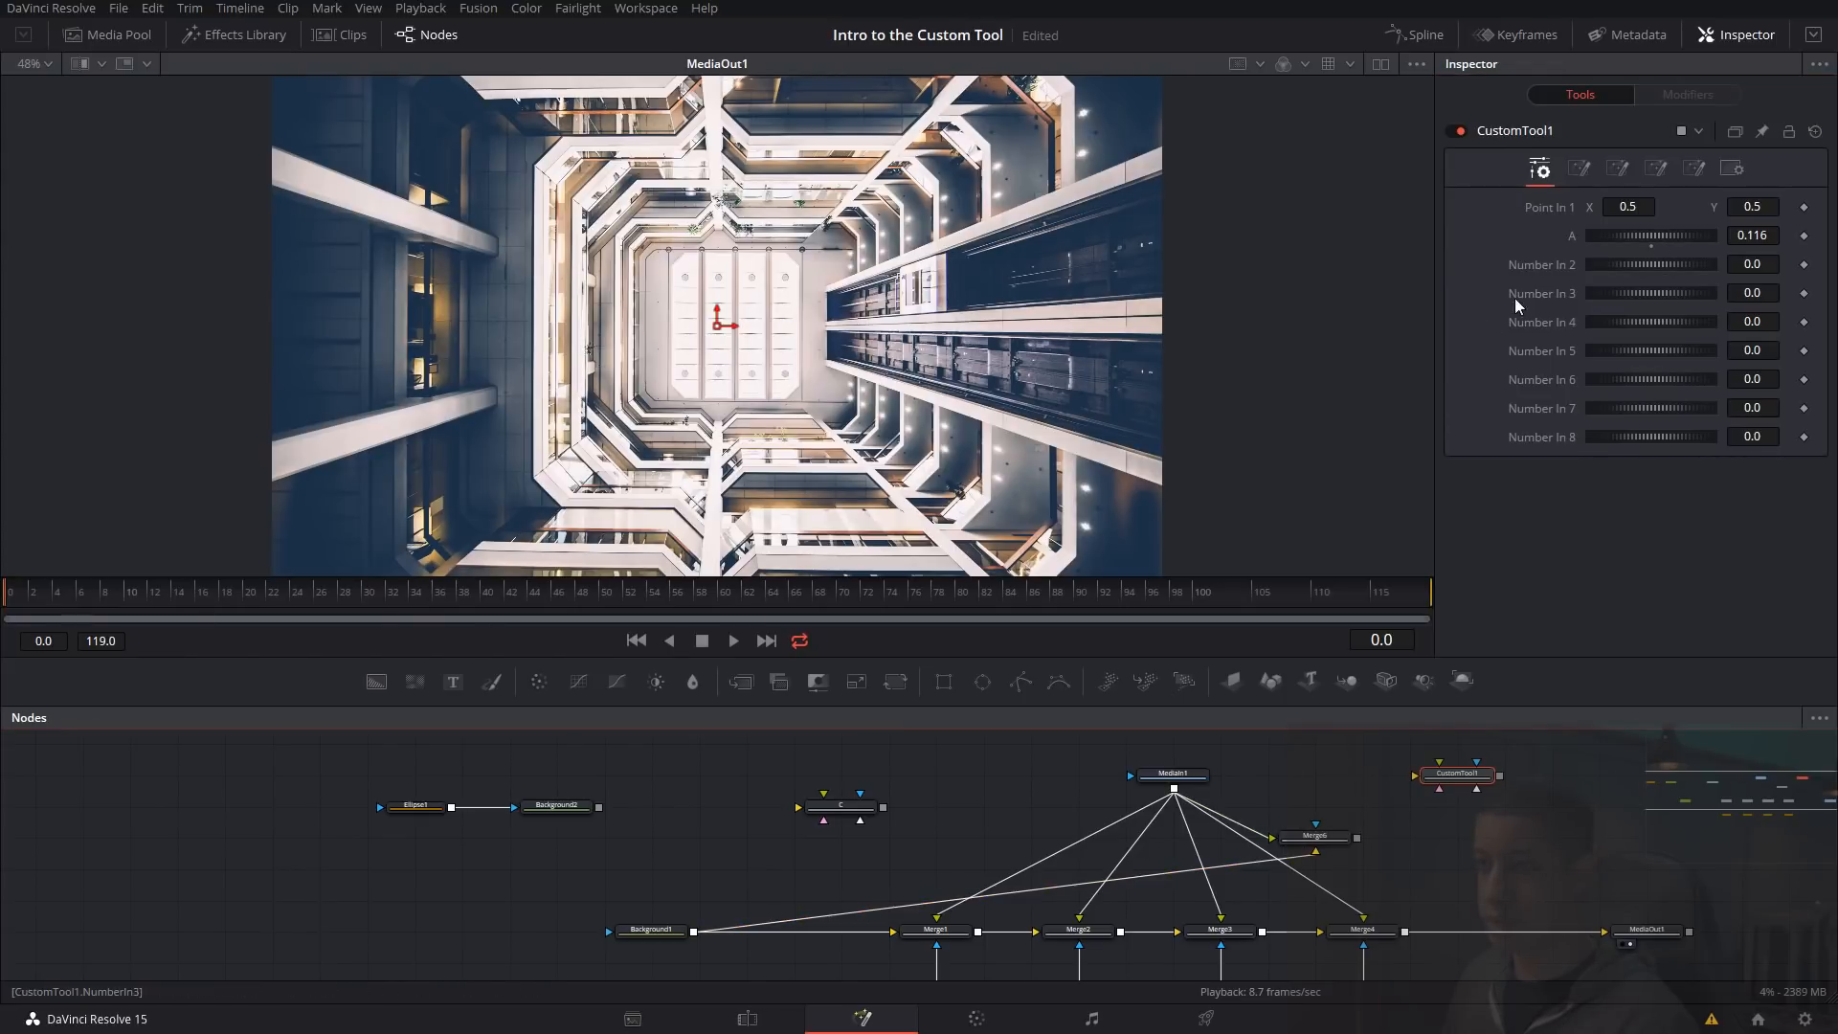
pyautogui.press('1')
pyautogui.moveTo(1680, 232); pyautogui.dragTo(1656, 267)
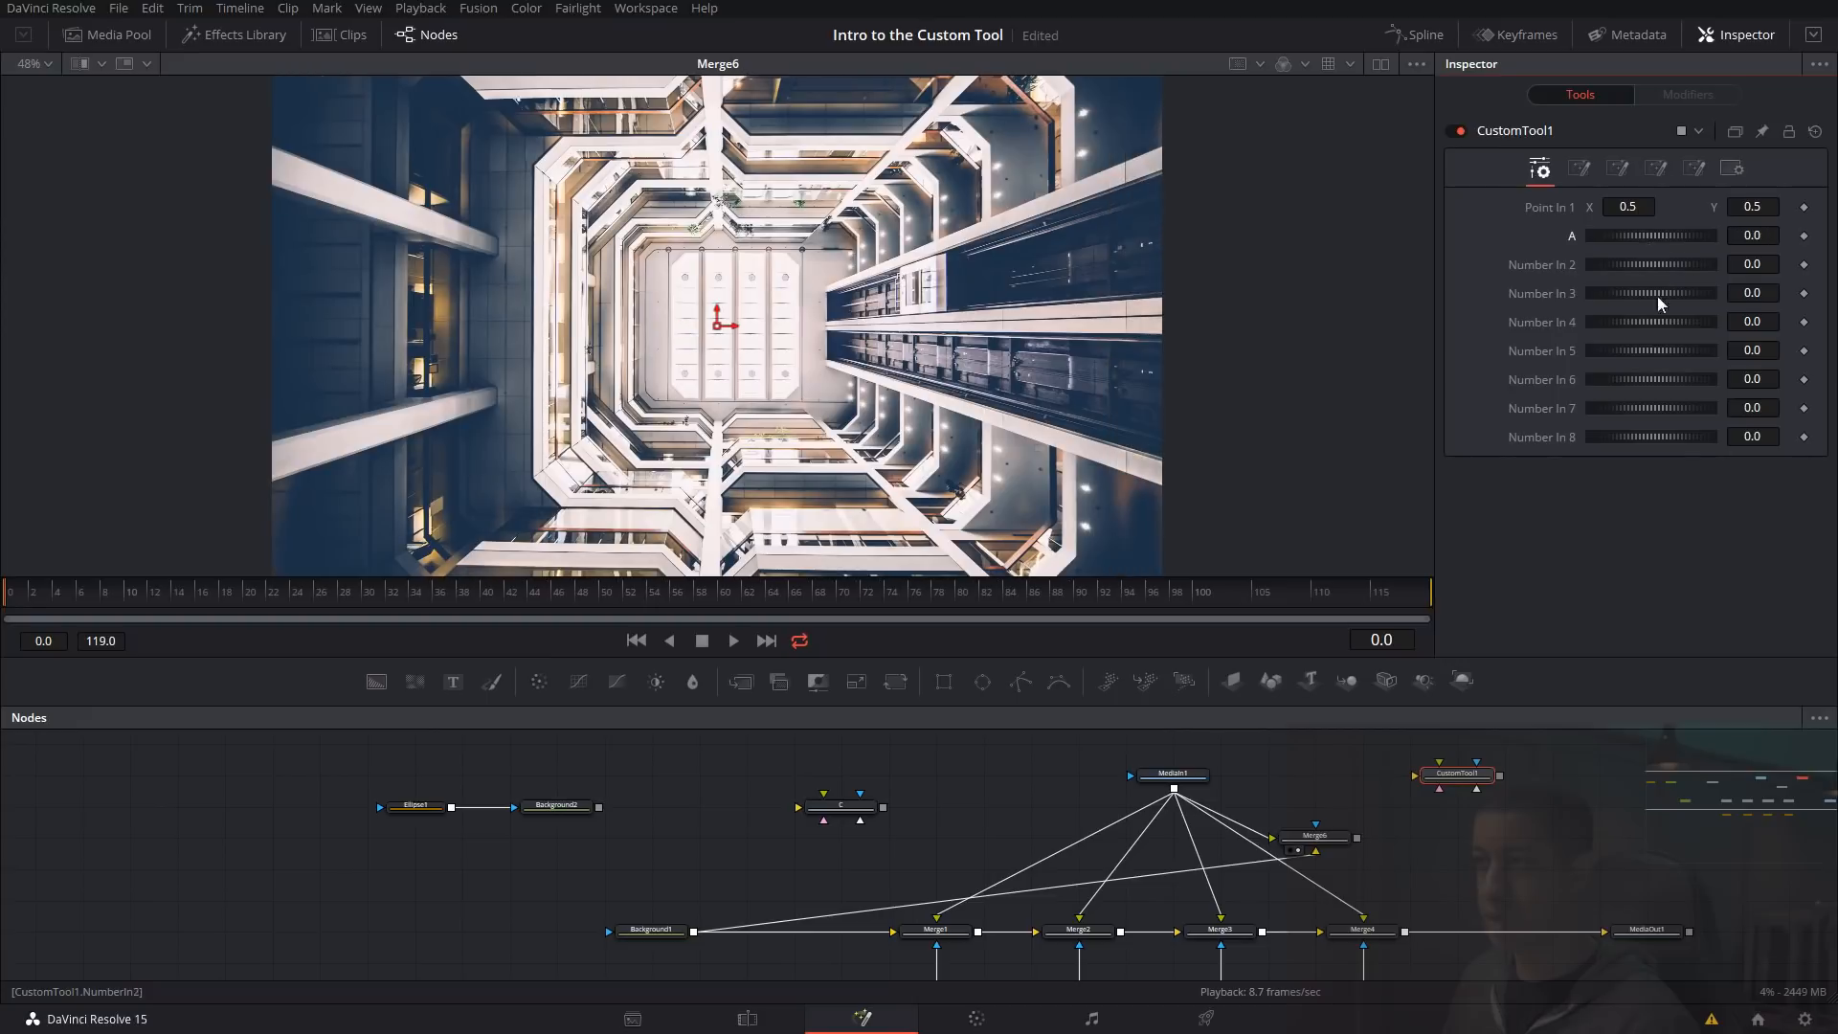
# - Select Merge6, switch to the Google Sheets spreadsheet and shrink its window so the A1 expression sits beside the C node
pyautogui.click(1327, 838)
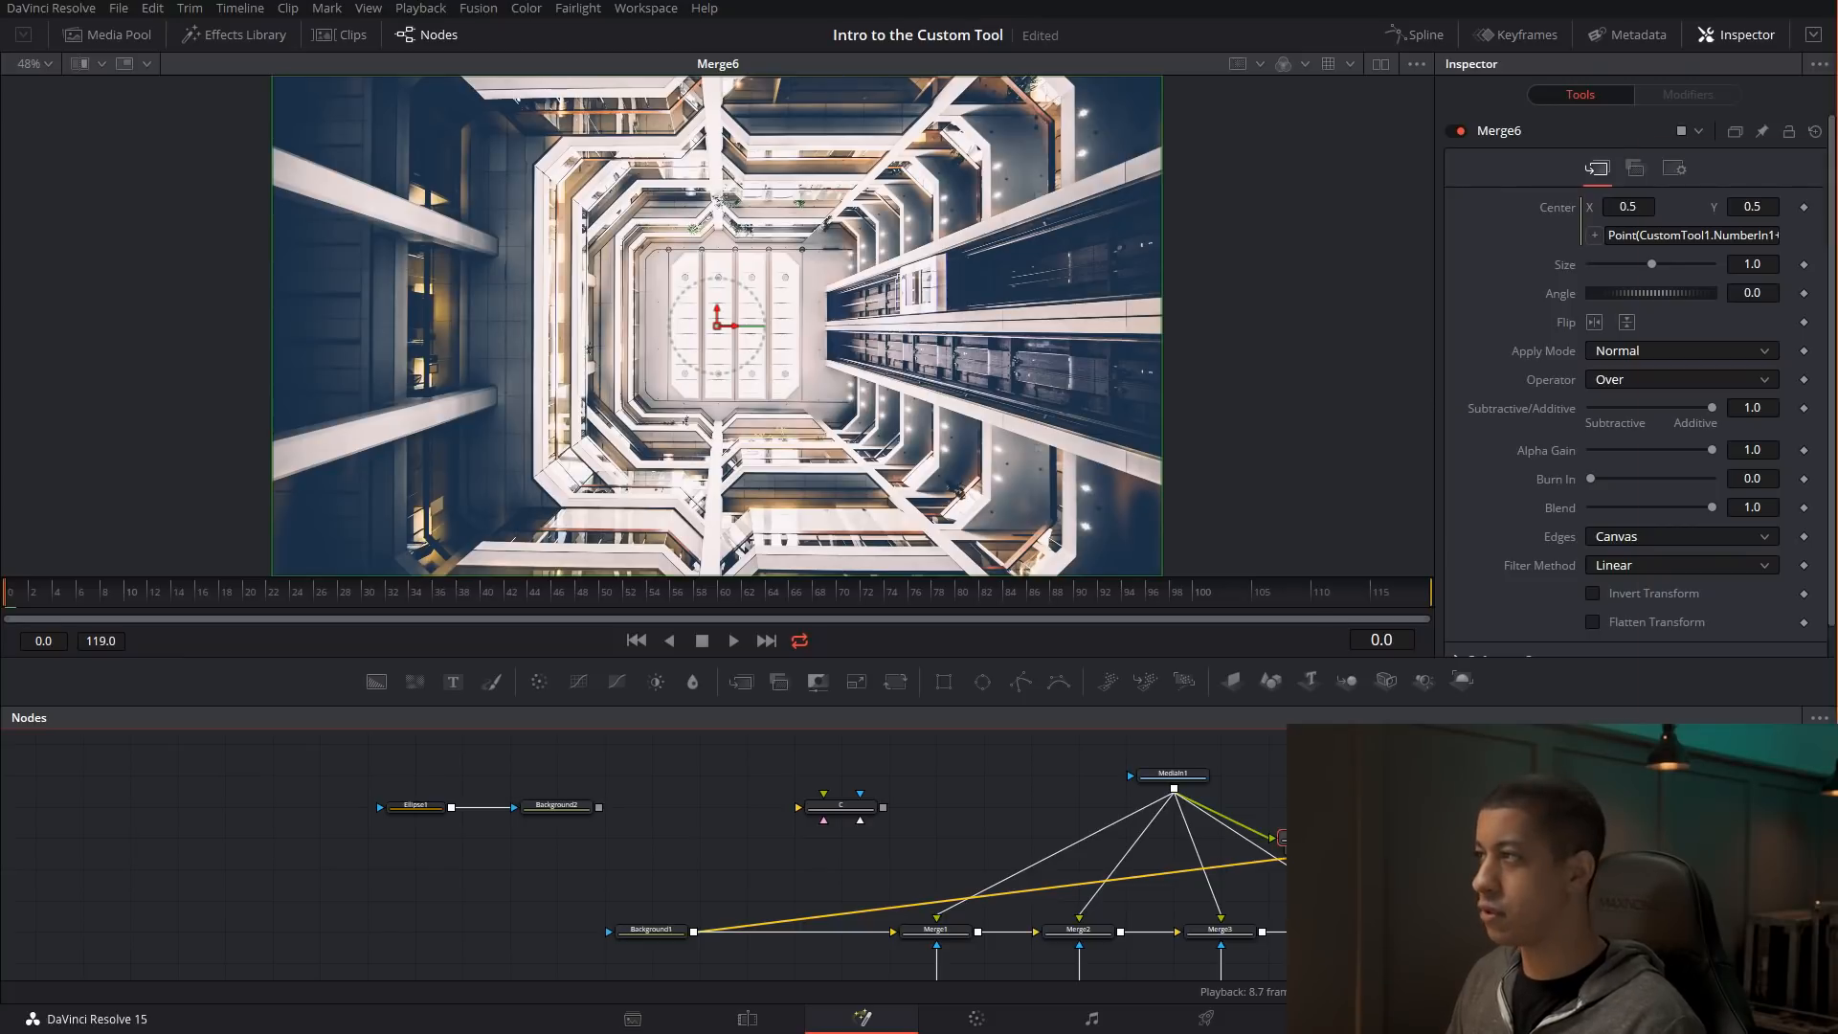
pyautogui.hotkey('alt', 'Tab')
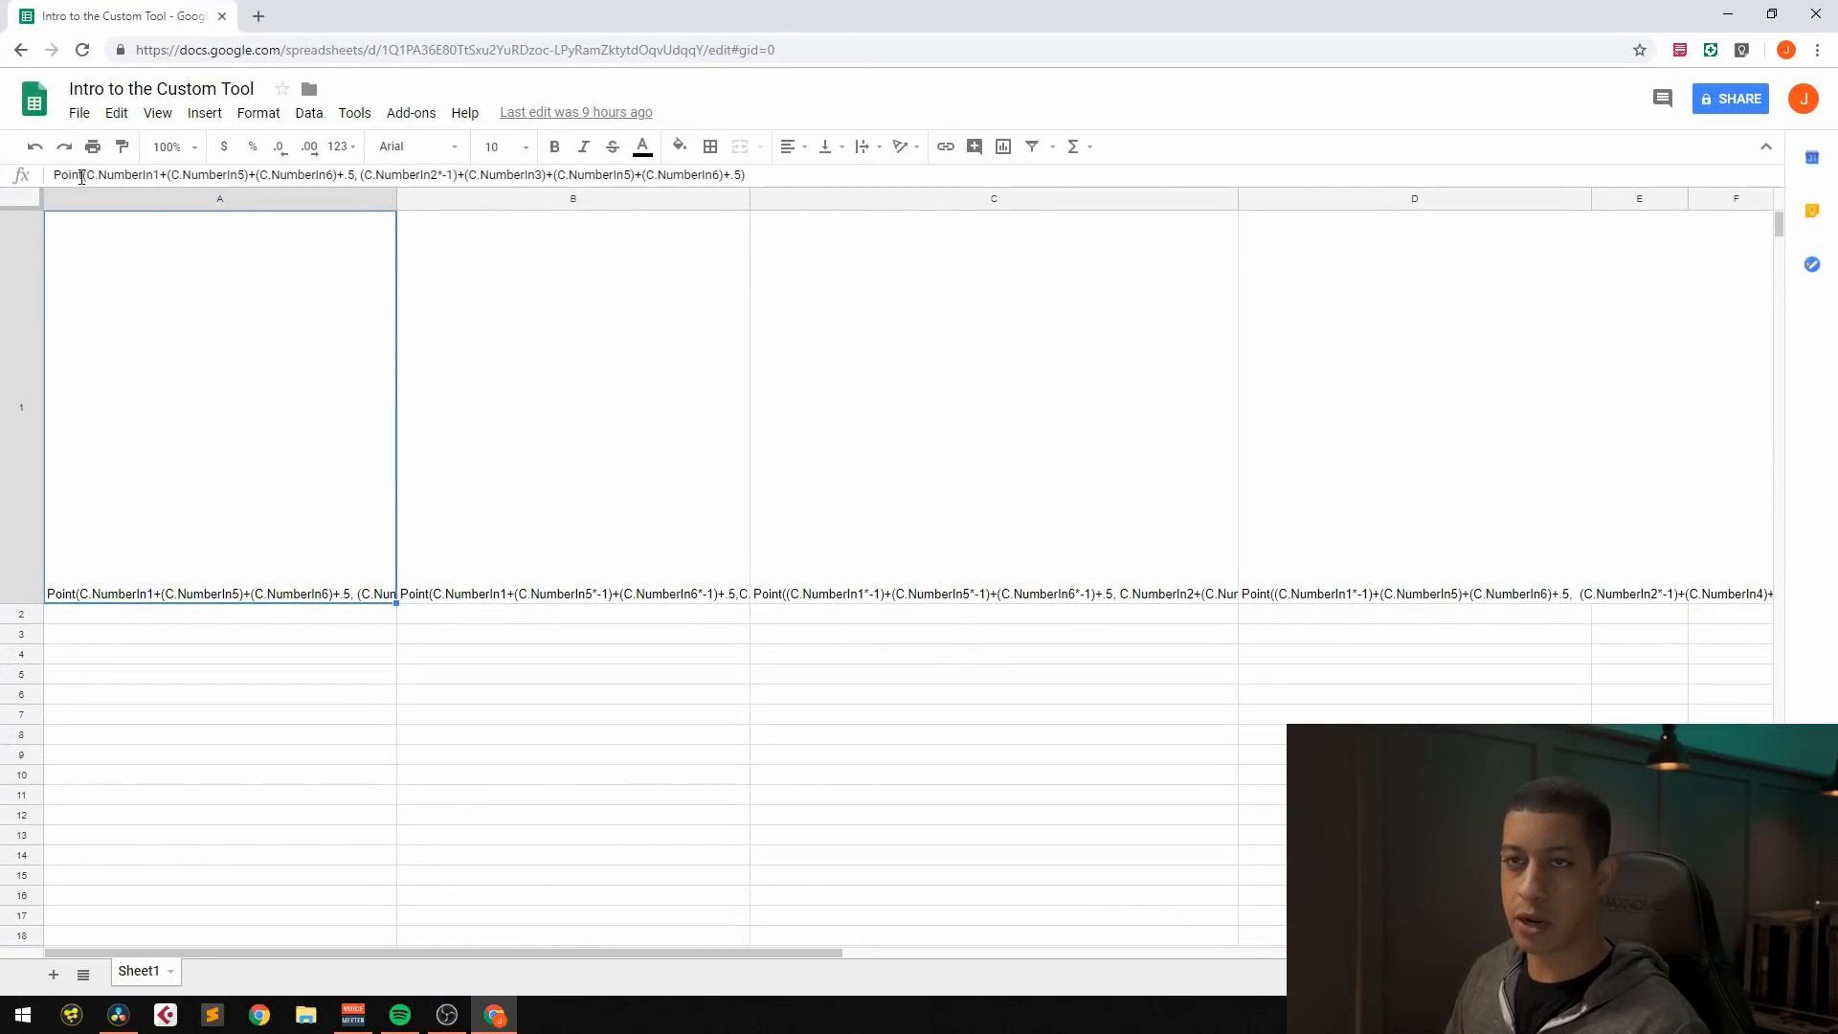
pyautogui.doubleClick(510, 9)
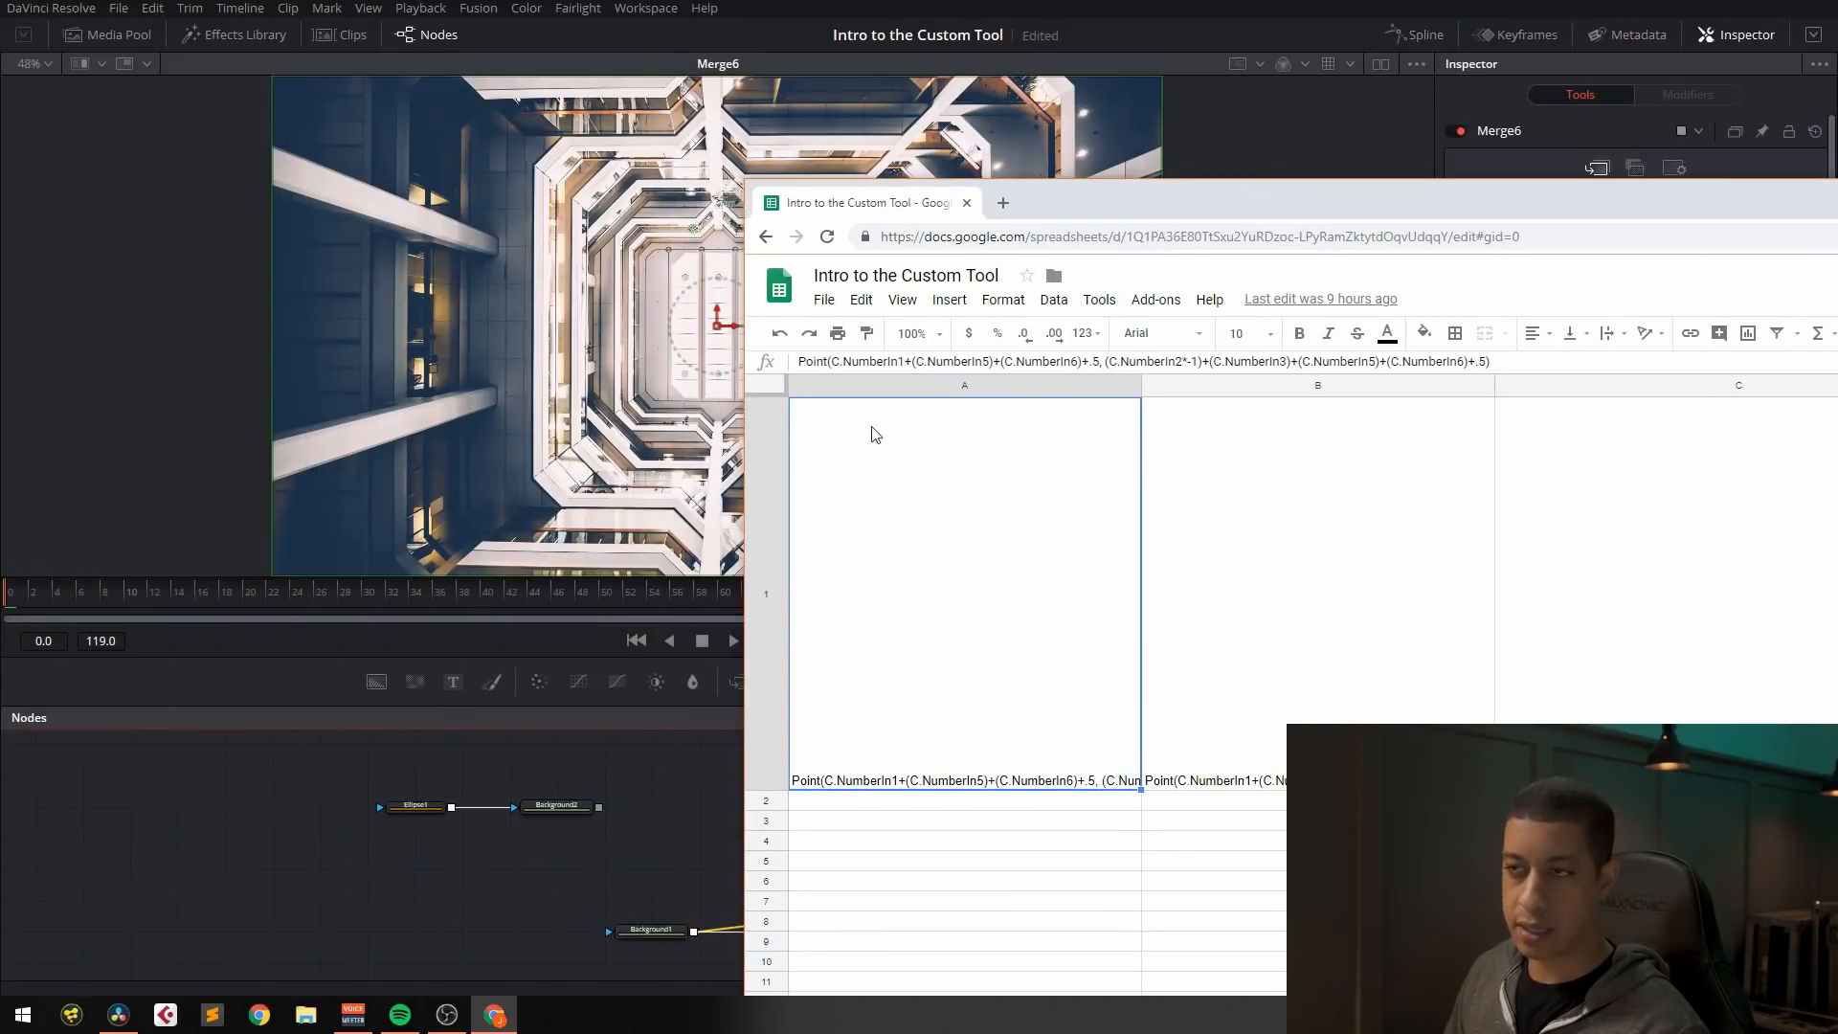
pyautogui.moveTo(1147, 221); pyautogui.dragTo(1337, 223)
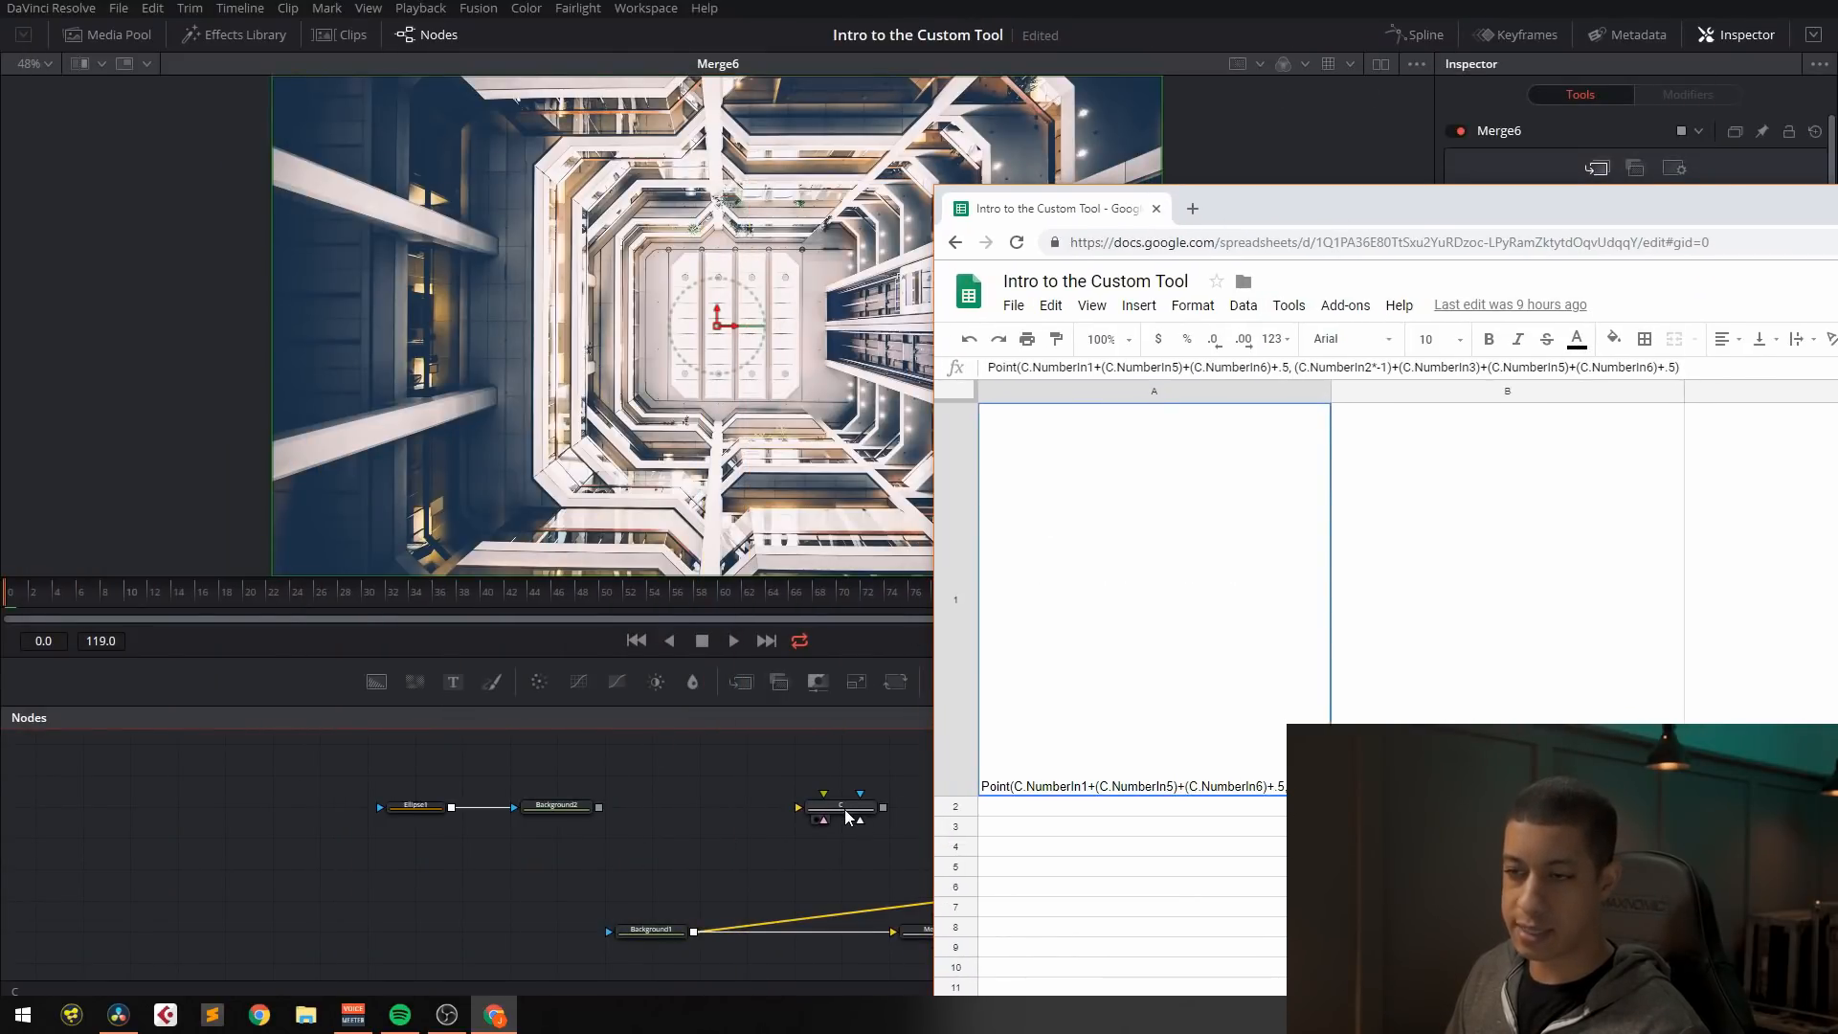
# - Review the A1 expression in the maximized spreadsheet, switch back to DaVinci Resolve and open the controls of the C node
pyautogui.moveTo(1473, 213); pyautogui.dragTo(881, 8)
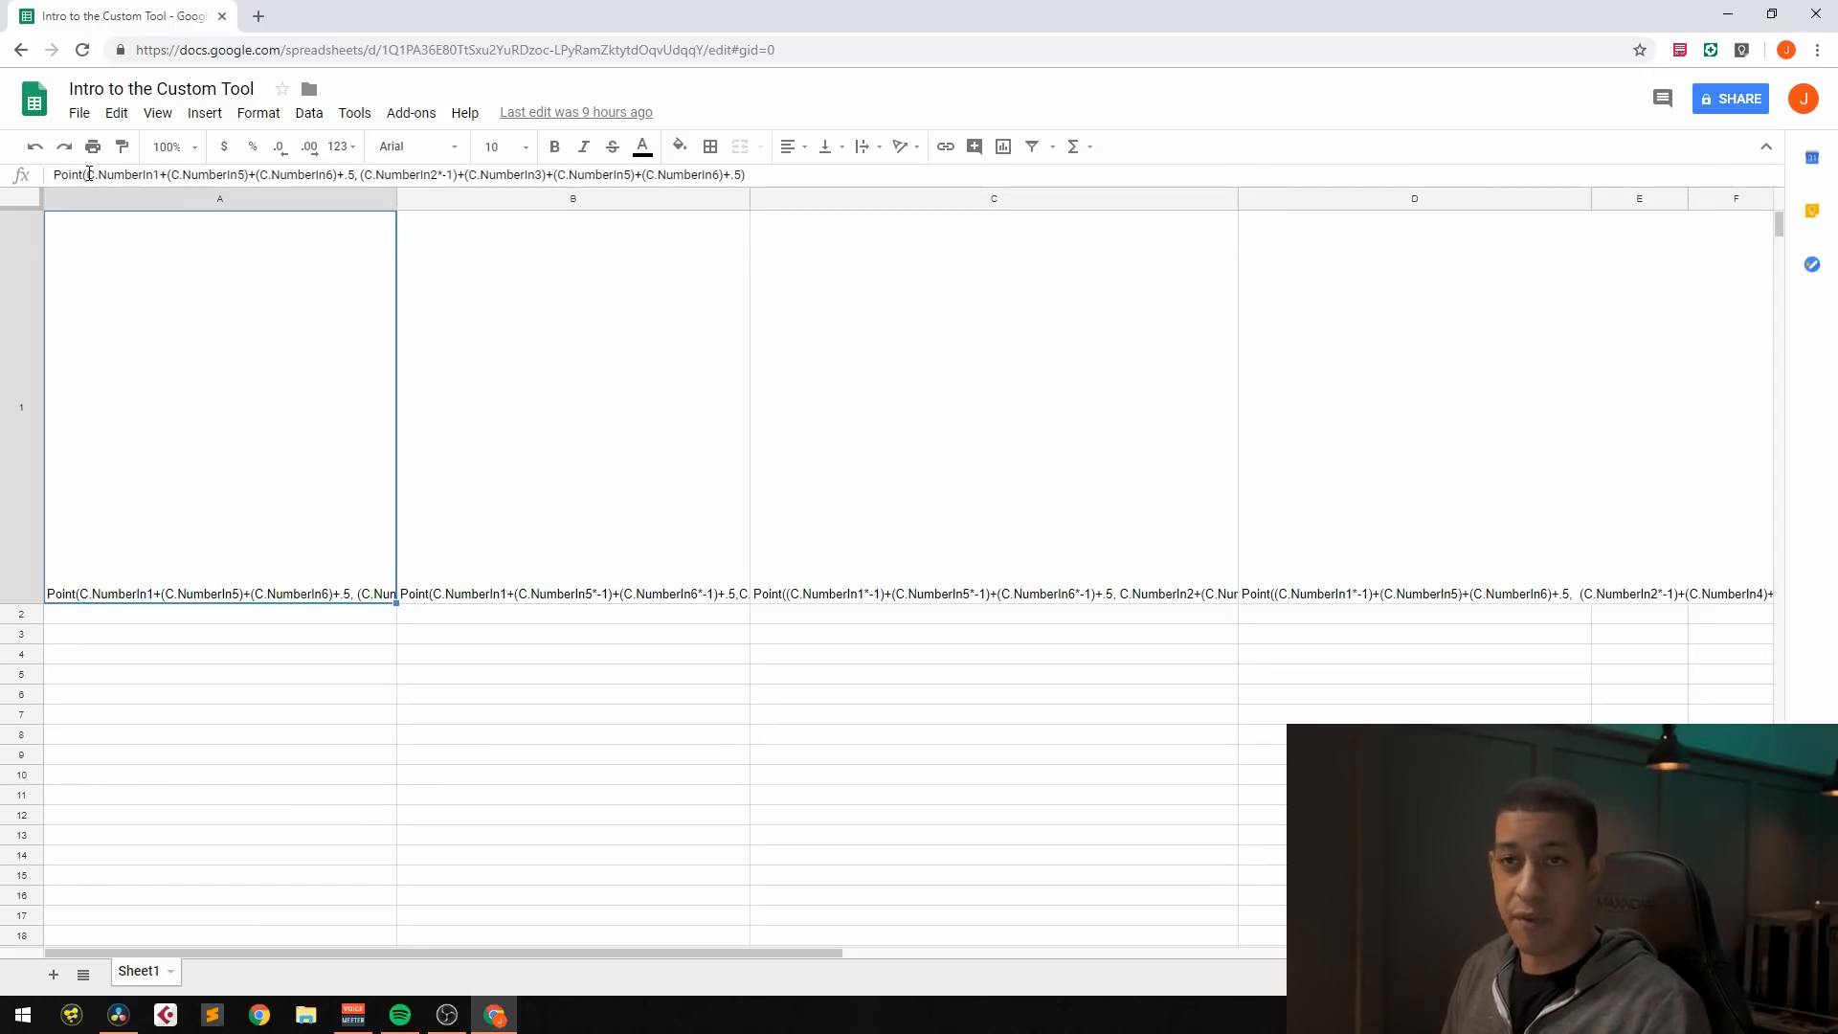
pyautogui.moveTo(481, 8); pyautogui.dragTo(1837, 115)
pyautogui.moveTo(1293, 838); pyautogui.dragTo(1032, 806)
pyautogui.click(858, 809)
pyautogui.moveTo(1181, 883); pyautogui.dragTo(1076, 848)
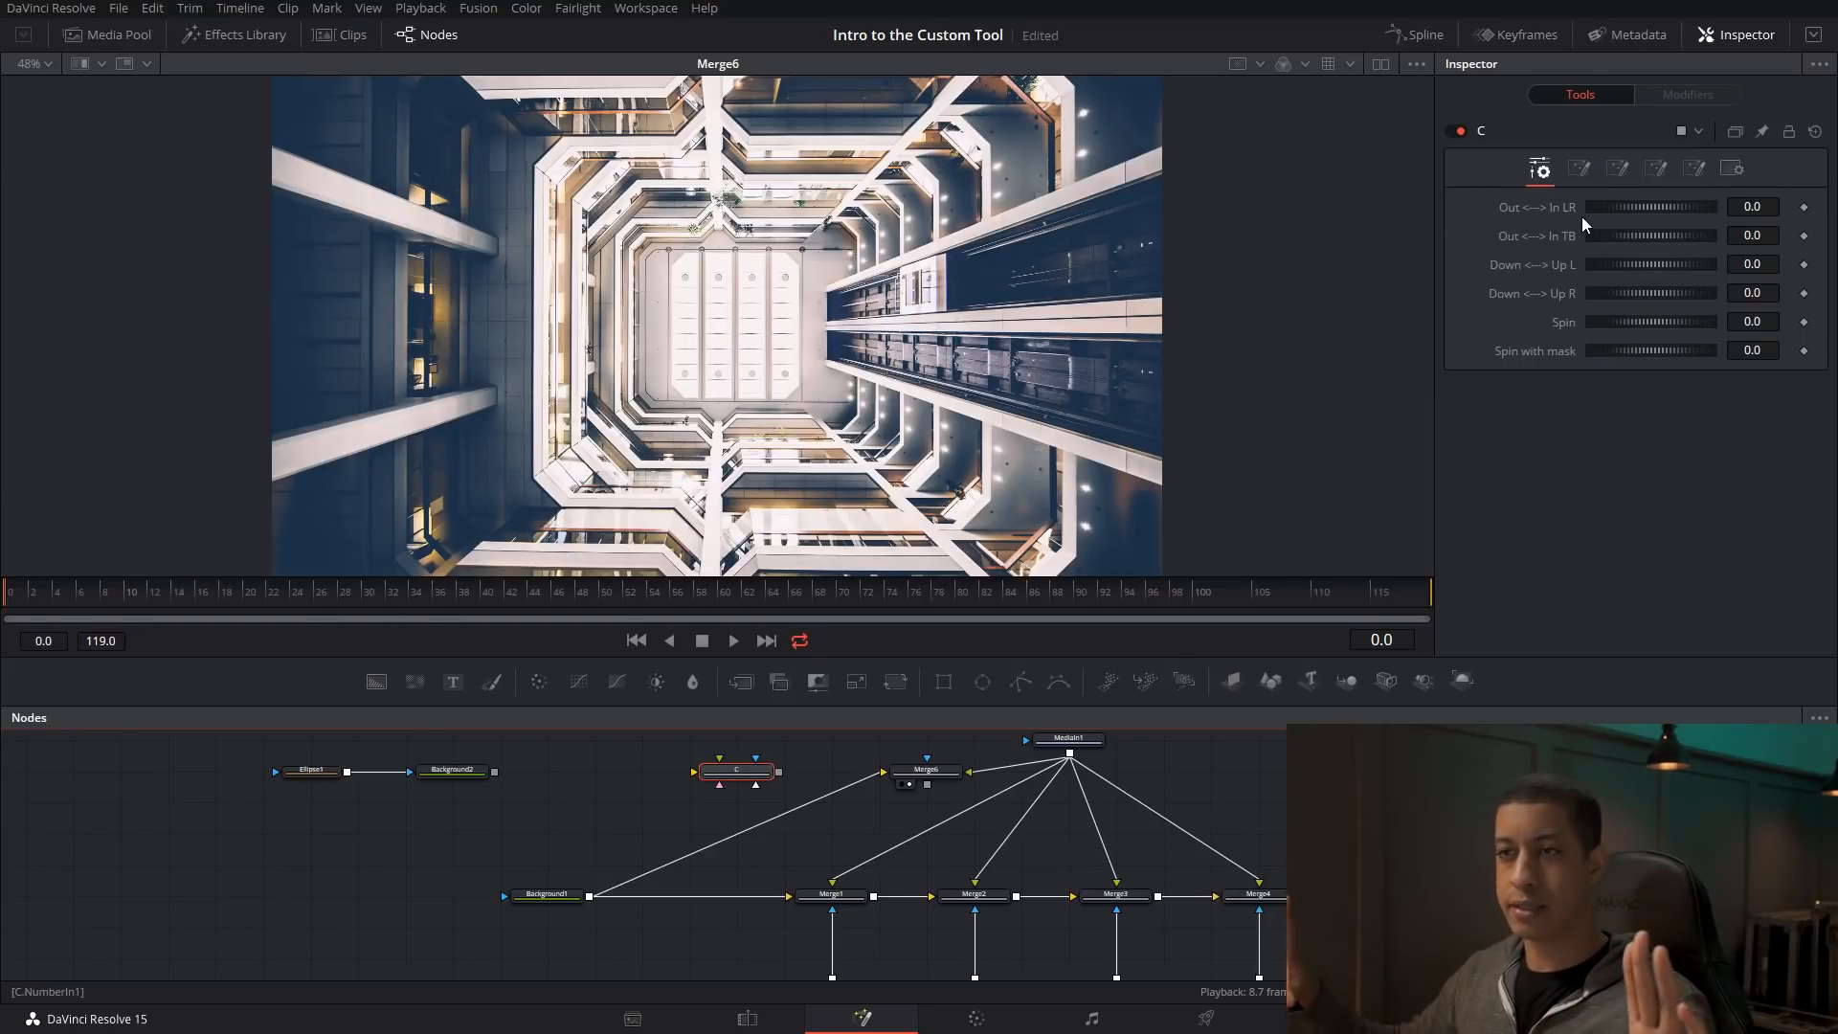
# - Inspect the Center expressions of the Rectangle1 mask and the Merge1 node
pyautogui.moveTo(895, 958); pyautogui.dragTo(898, 875)
pyautogui.click(851, 907)
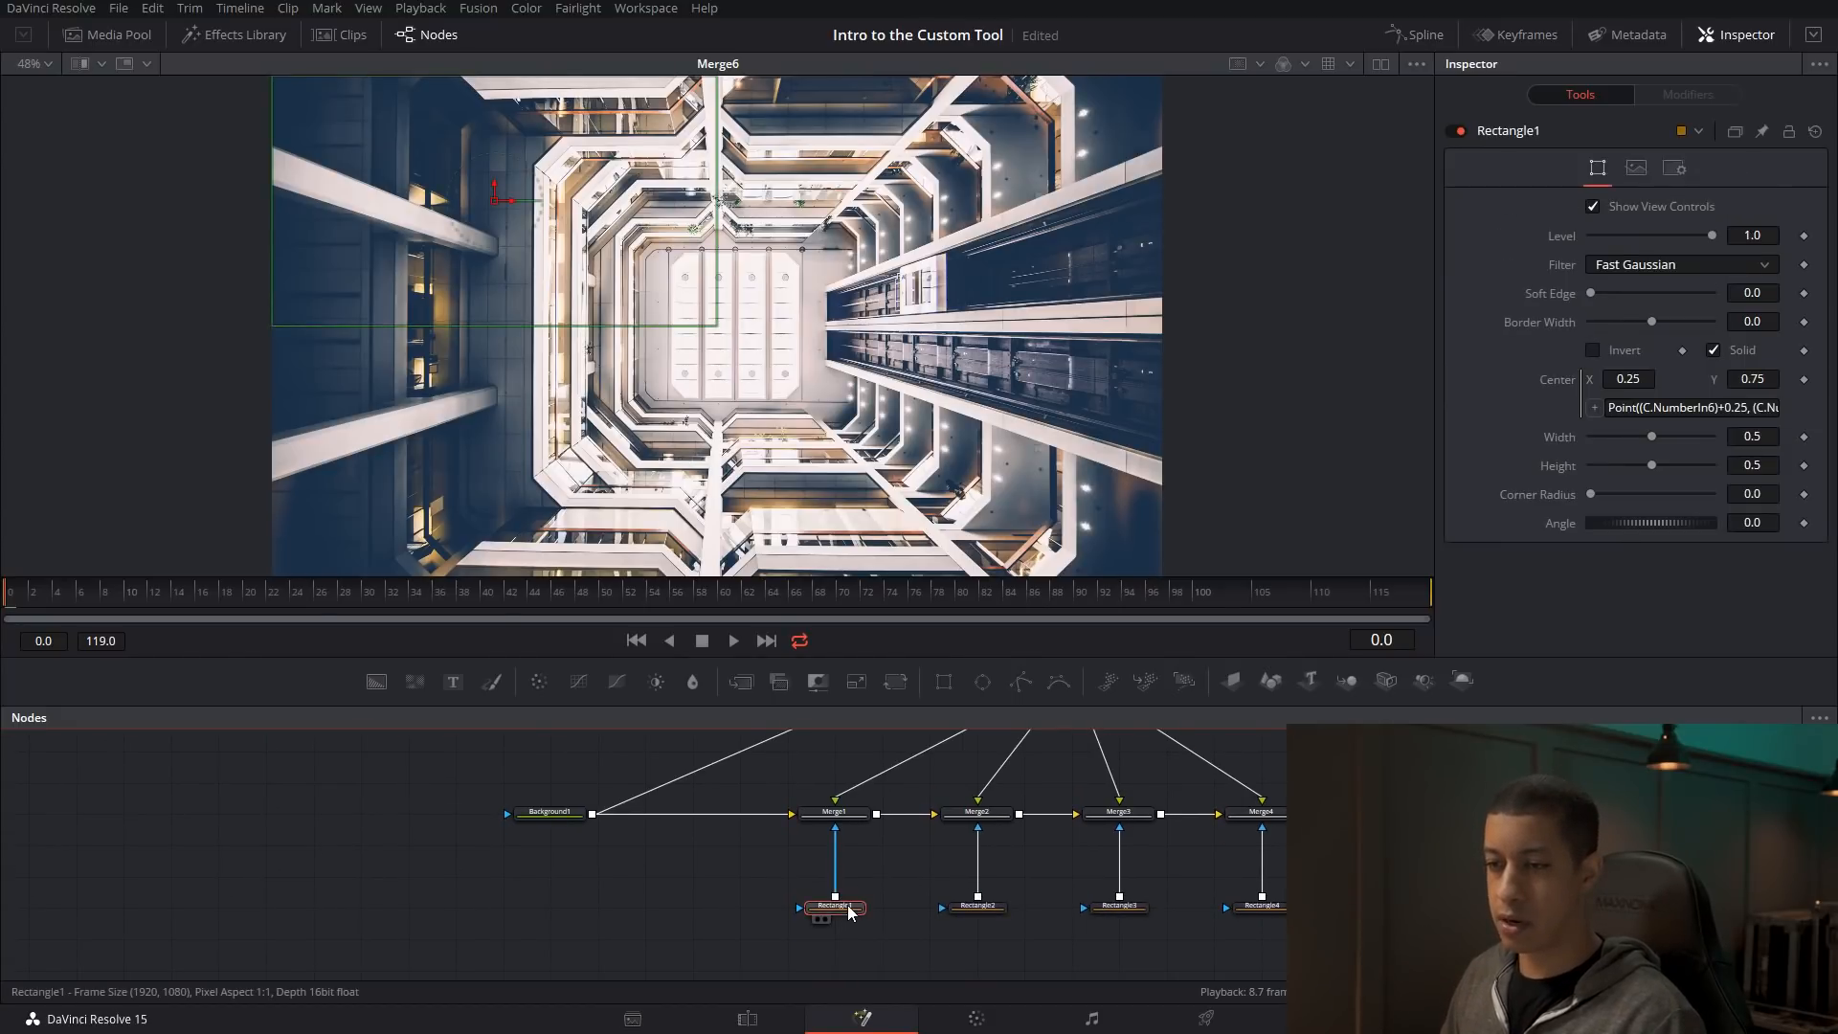
pyautogui.click(868, 811)
pyautogui.moveTo(948, 782); pyautogui.dragTo(922, 895)
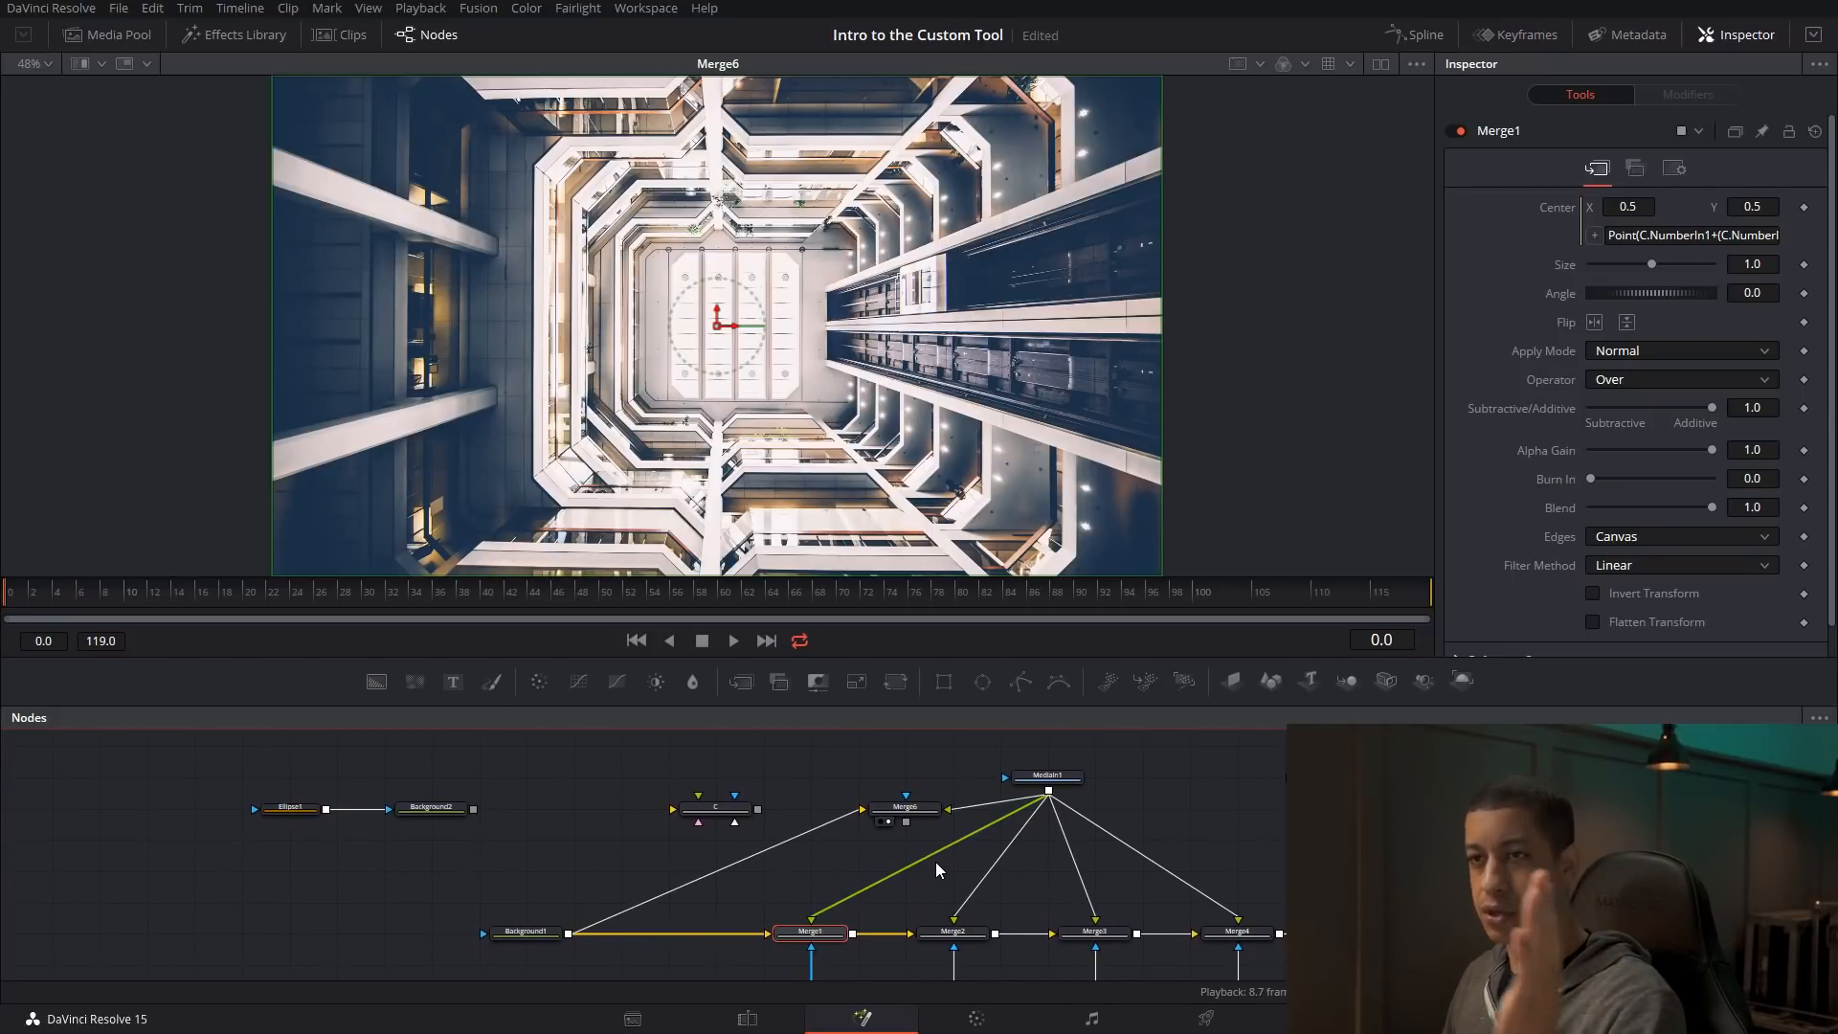
# - Delete the CustomTool1 reference from Merge6's Center expression and remove the expression from the parameter
pyautogui.click(905, 810)
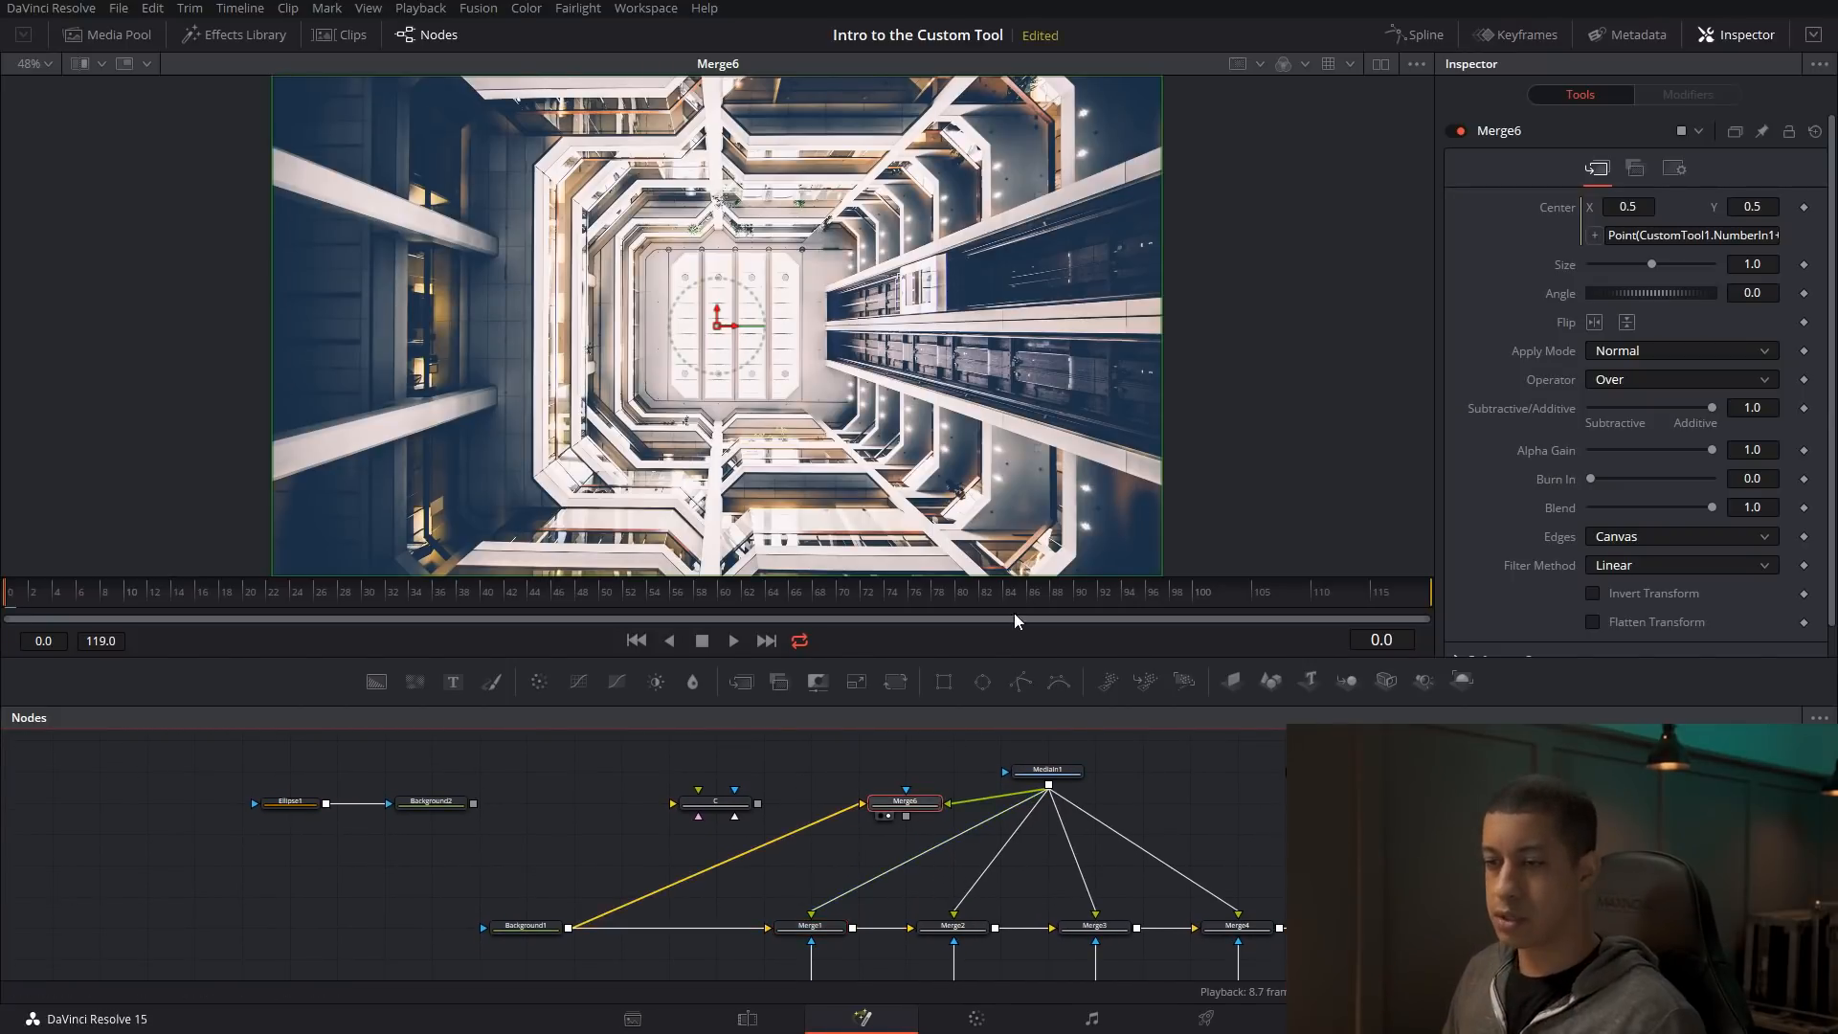
pyautogui.click(1672, 235)
pyautogui.moveTo(1639, 235); pyautogui.dragTo(1710, 234)
pyautogui.press('BackSpace')
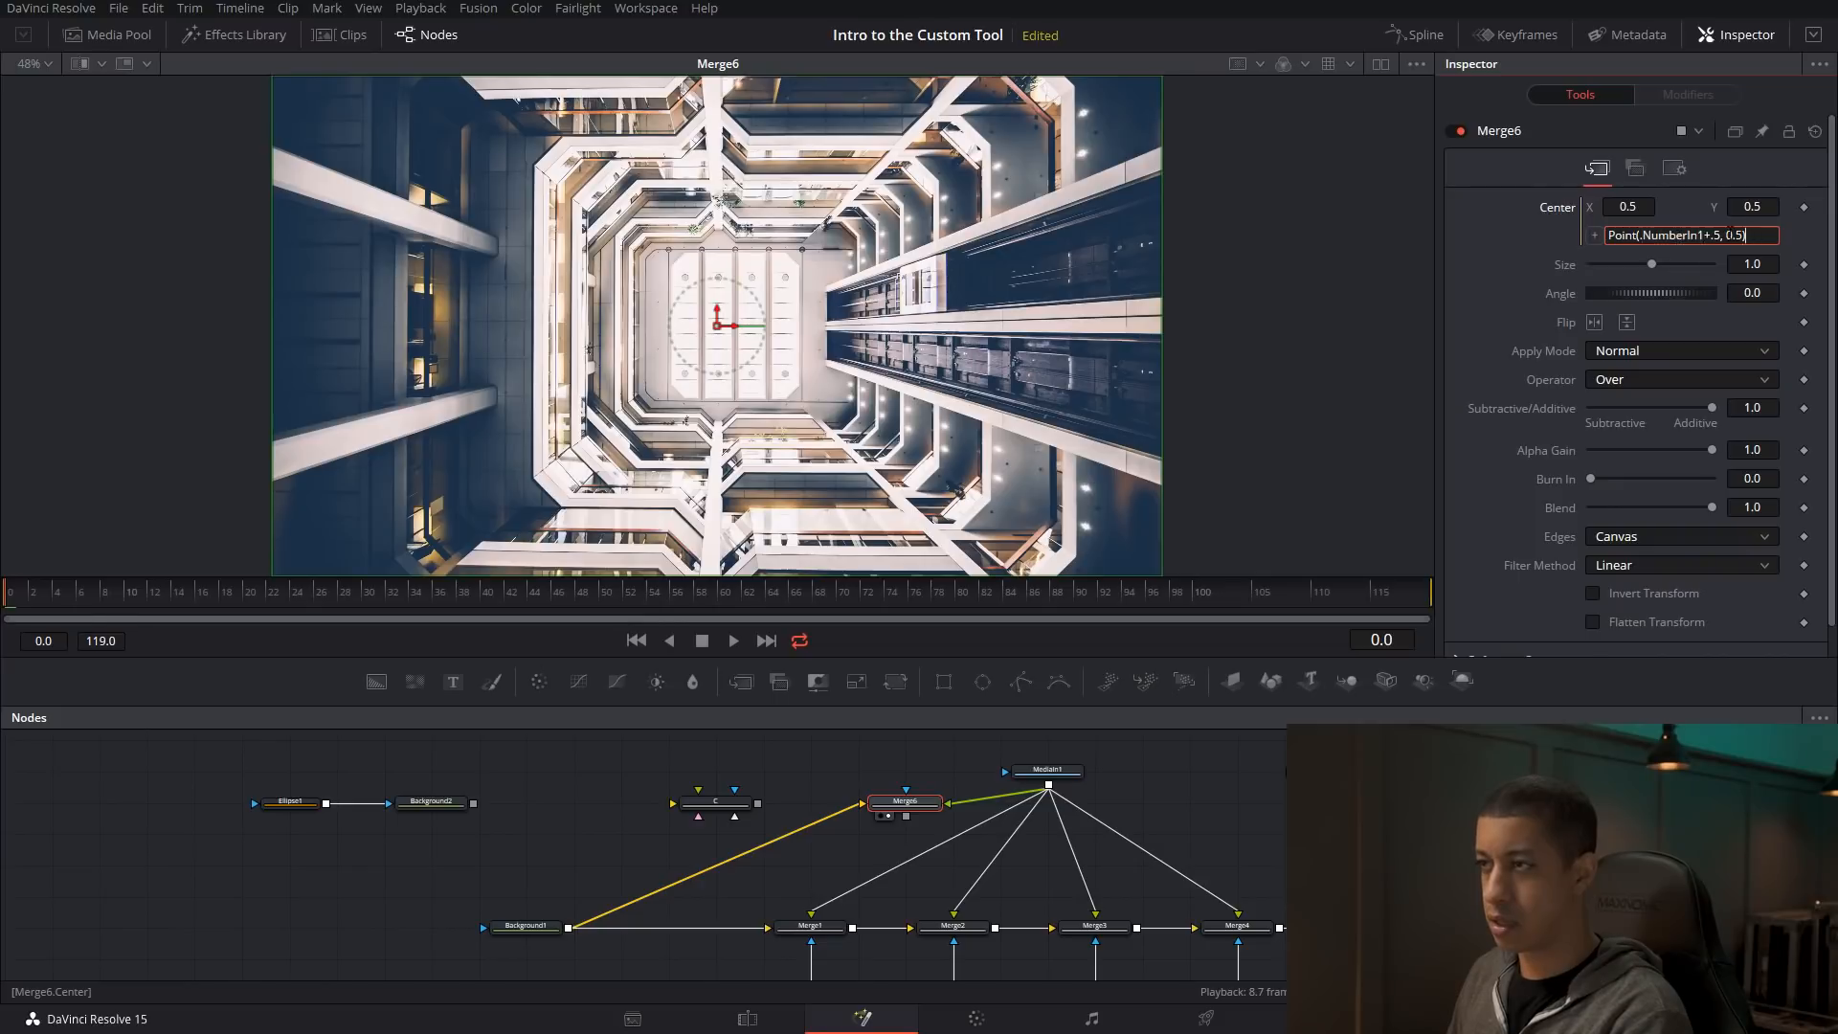
pyautogui.press('Return')
pyautogui.rightClick(1565, 210)
pyautogui.click(1641, 424)
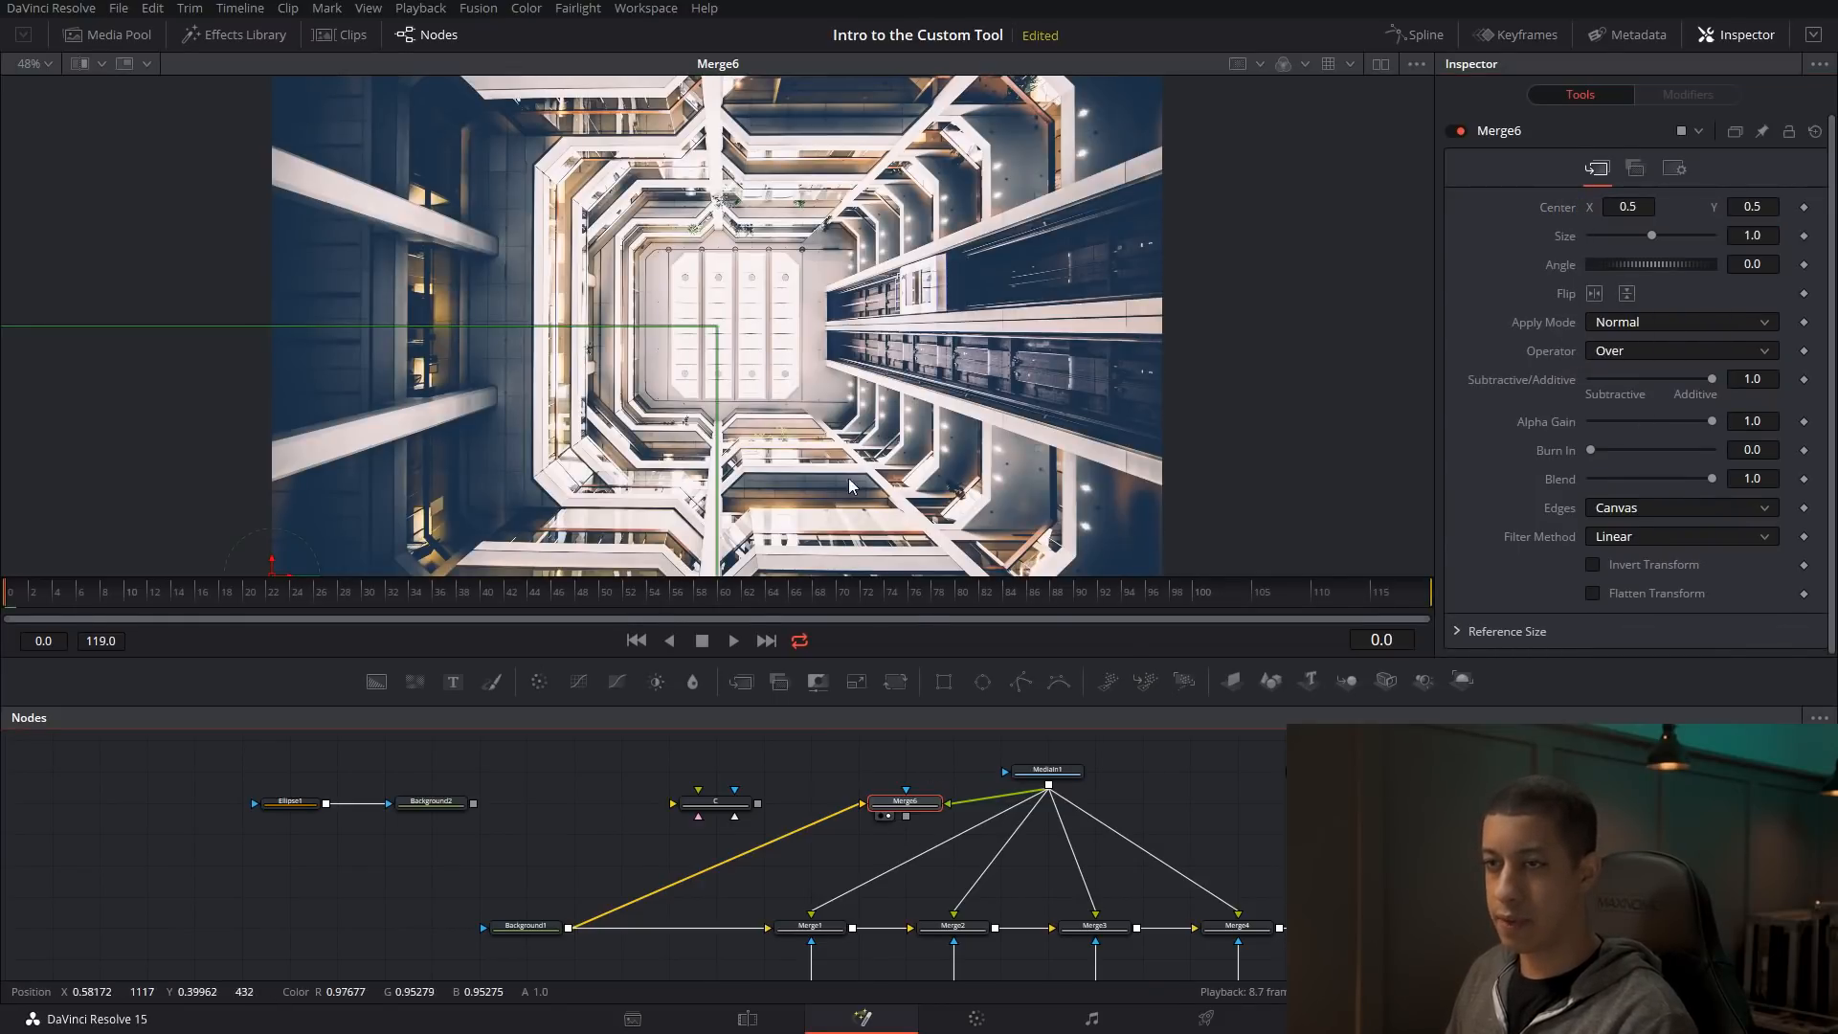
# - Move Merge6's Center freehand to X about 0.599 and set control A on CustomTool1 to about 0.326
pyautogui.click(1186, 797)
pyautogui.click(905, 803)
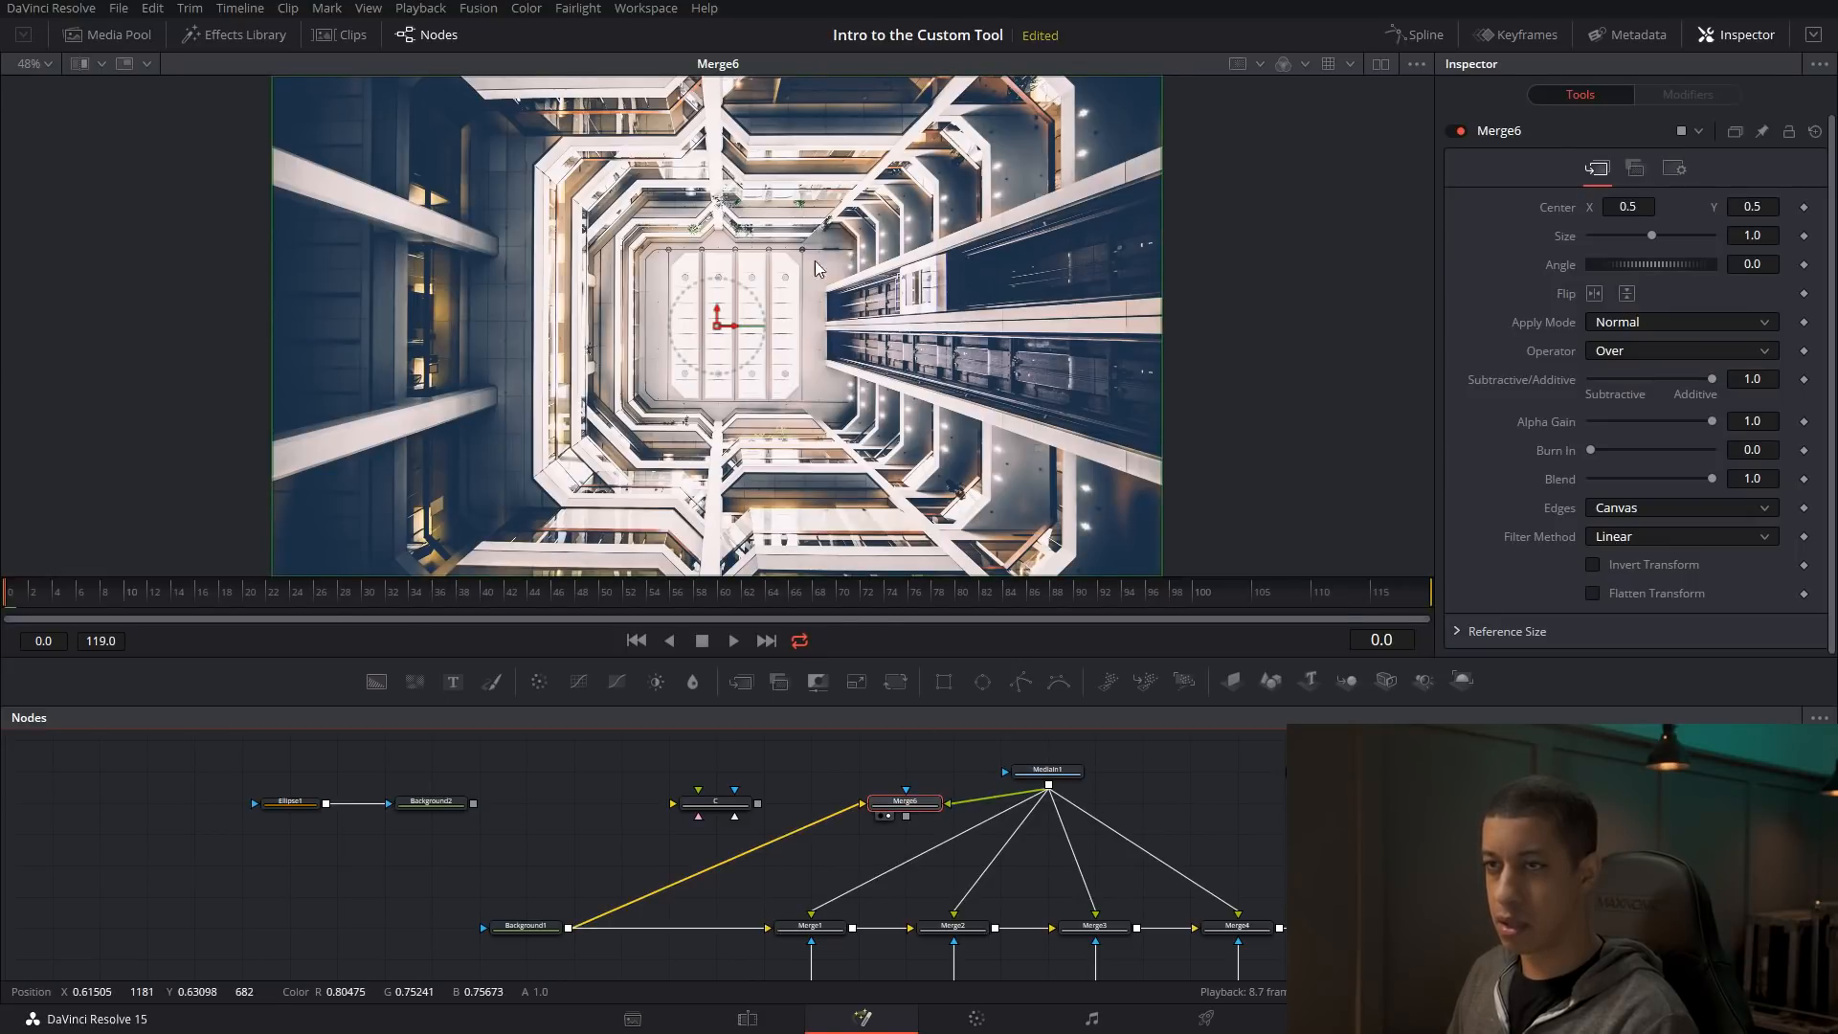
pyautogui.moveTo(735, 333); pyautogui.dragTo(822, 334)
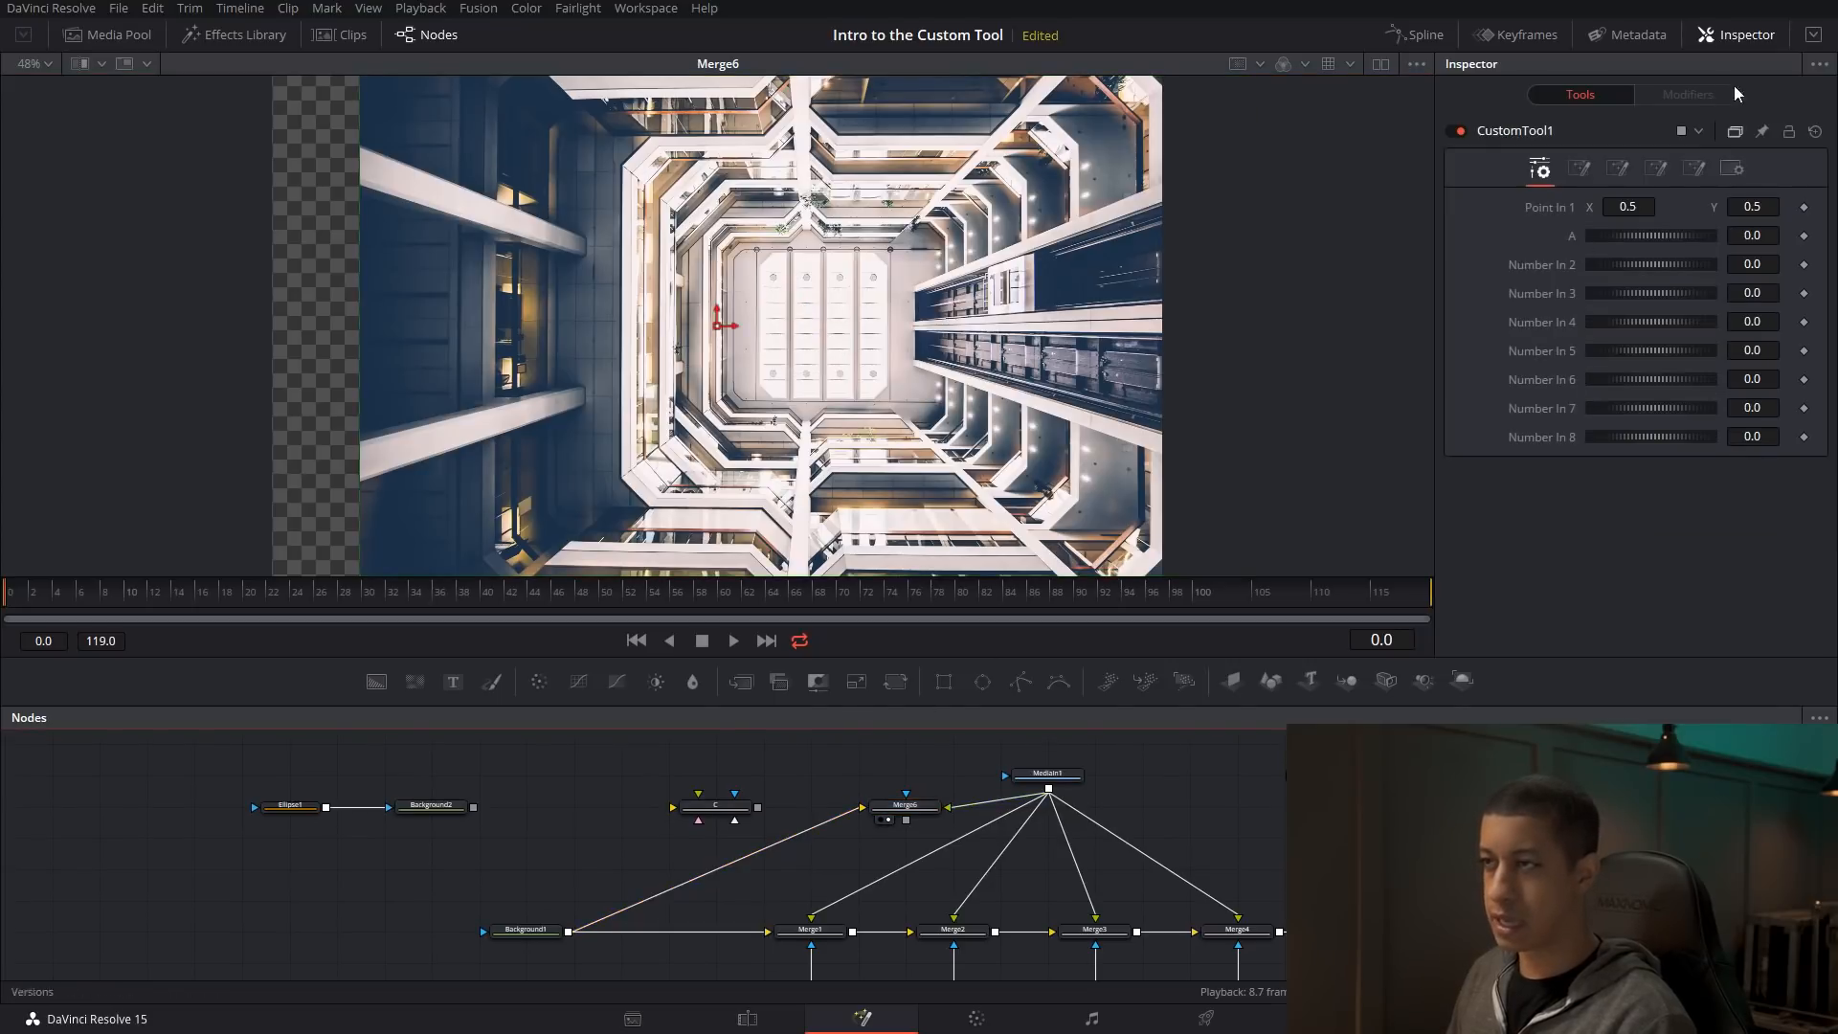
pyautogui.moveTo(1634, 232); pyautogui.dragTo(1668, 233)
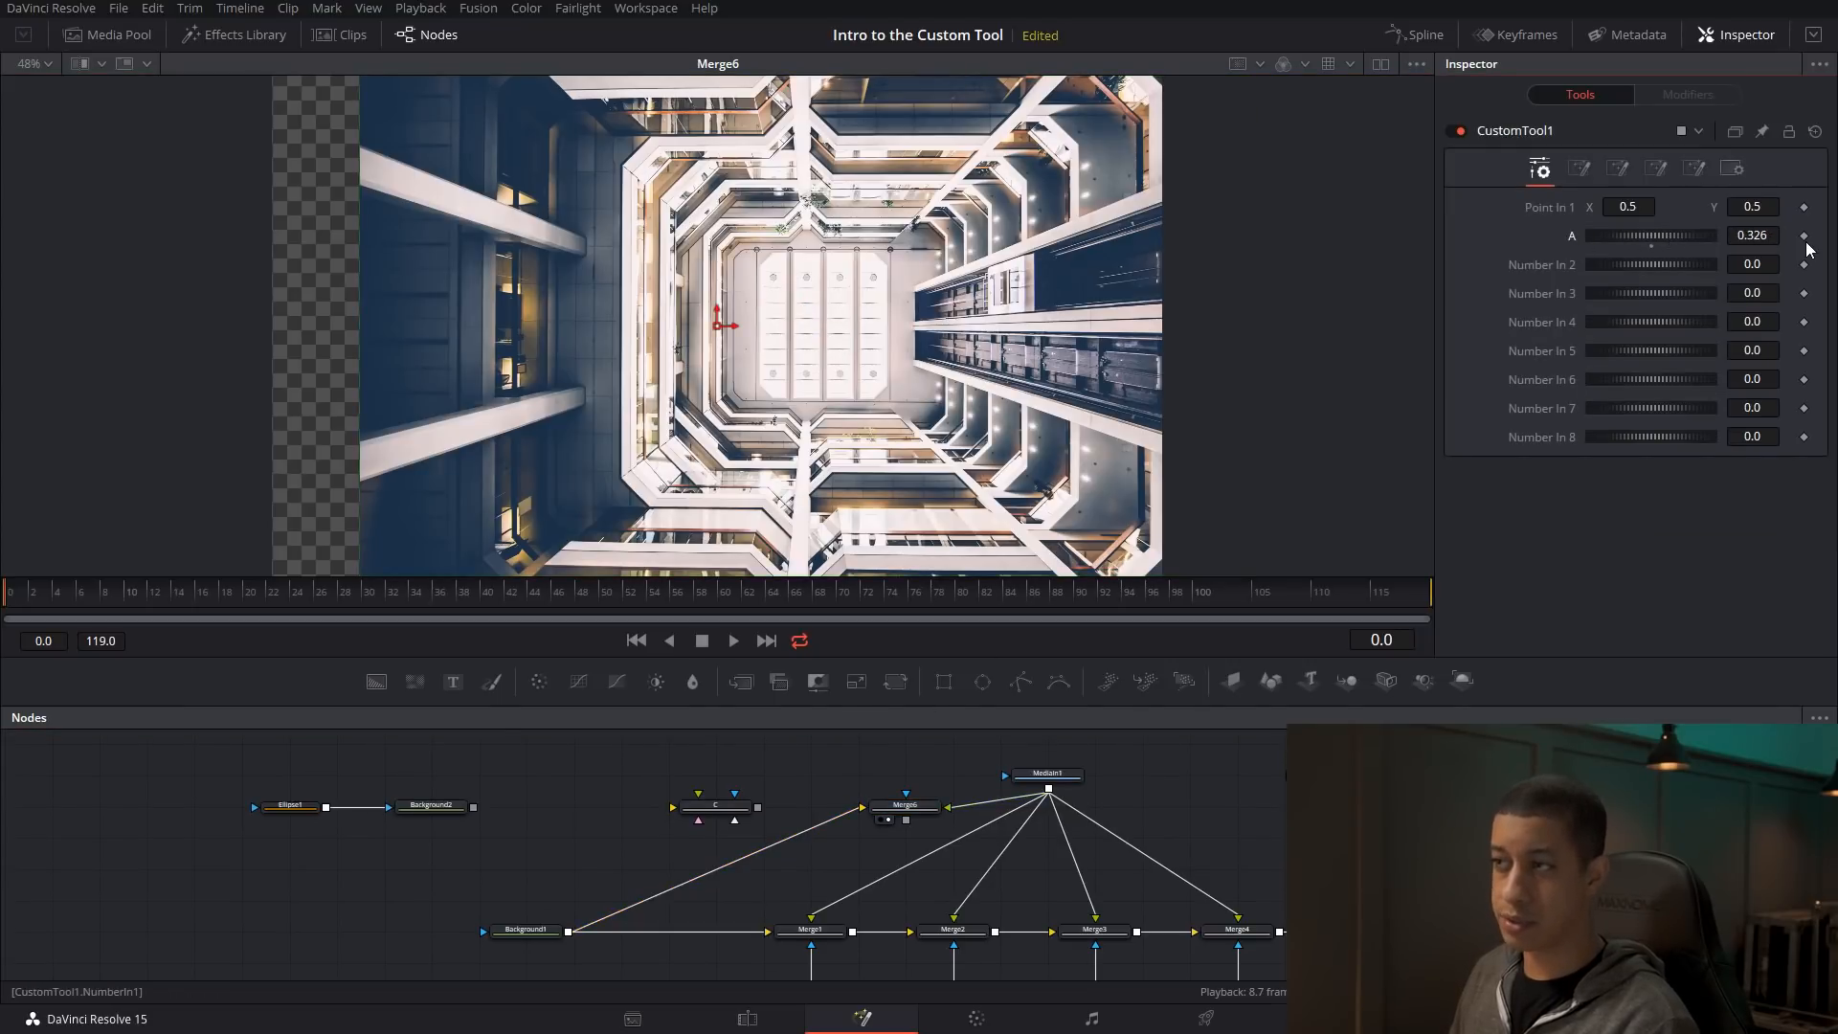
pyautogui.click(905, 805)
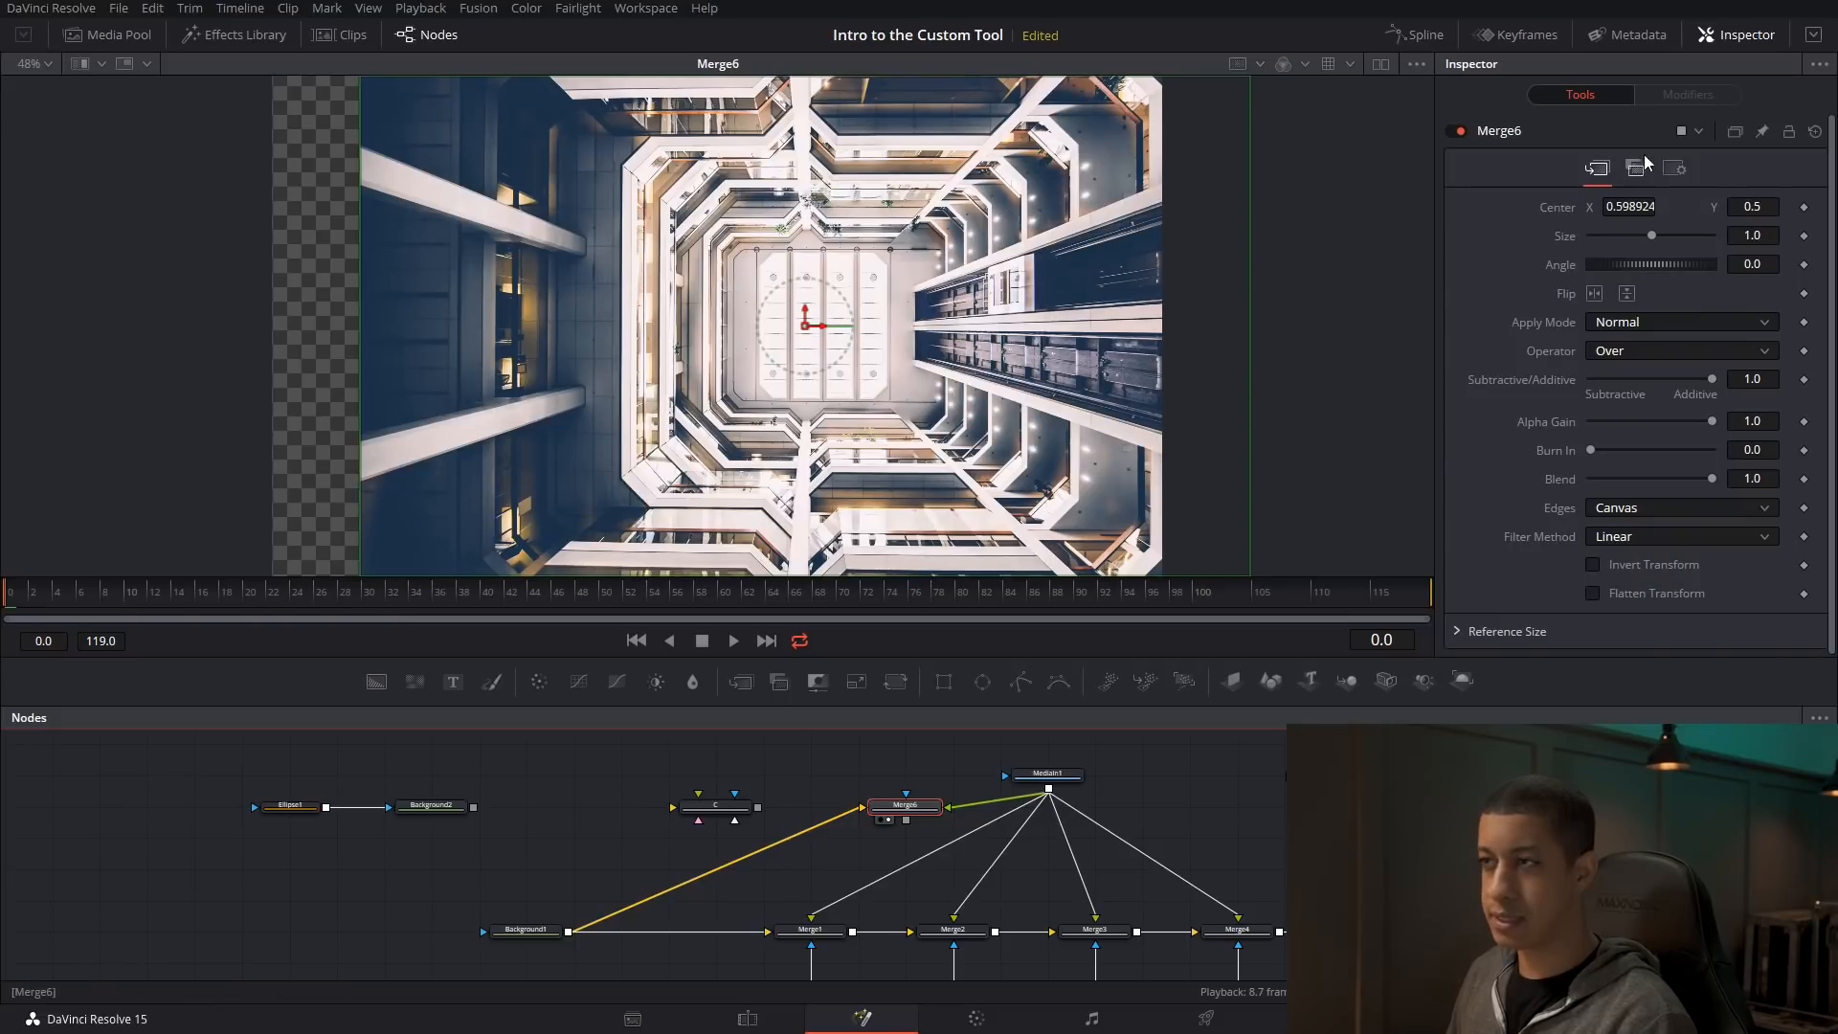
# - Consult the A1 expression in the Google Sheets spreadsheet, return to DaVinci Resolve and reset Merge6's Center to 0.5, 0.5
pyautogui.hotkey('alt', 'Tab')
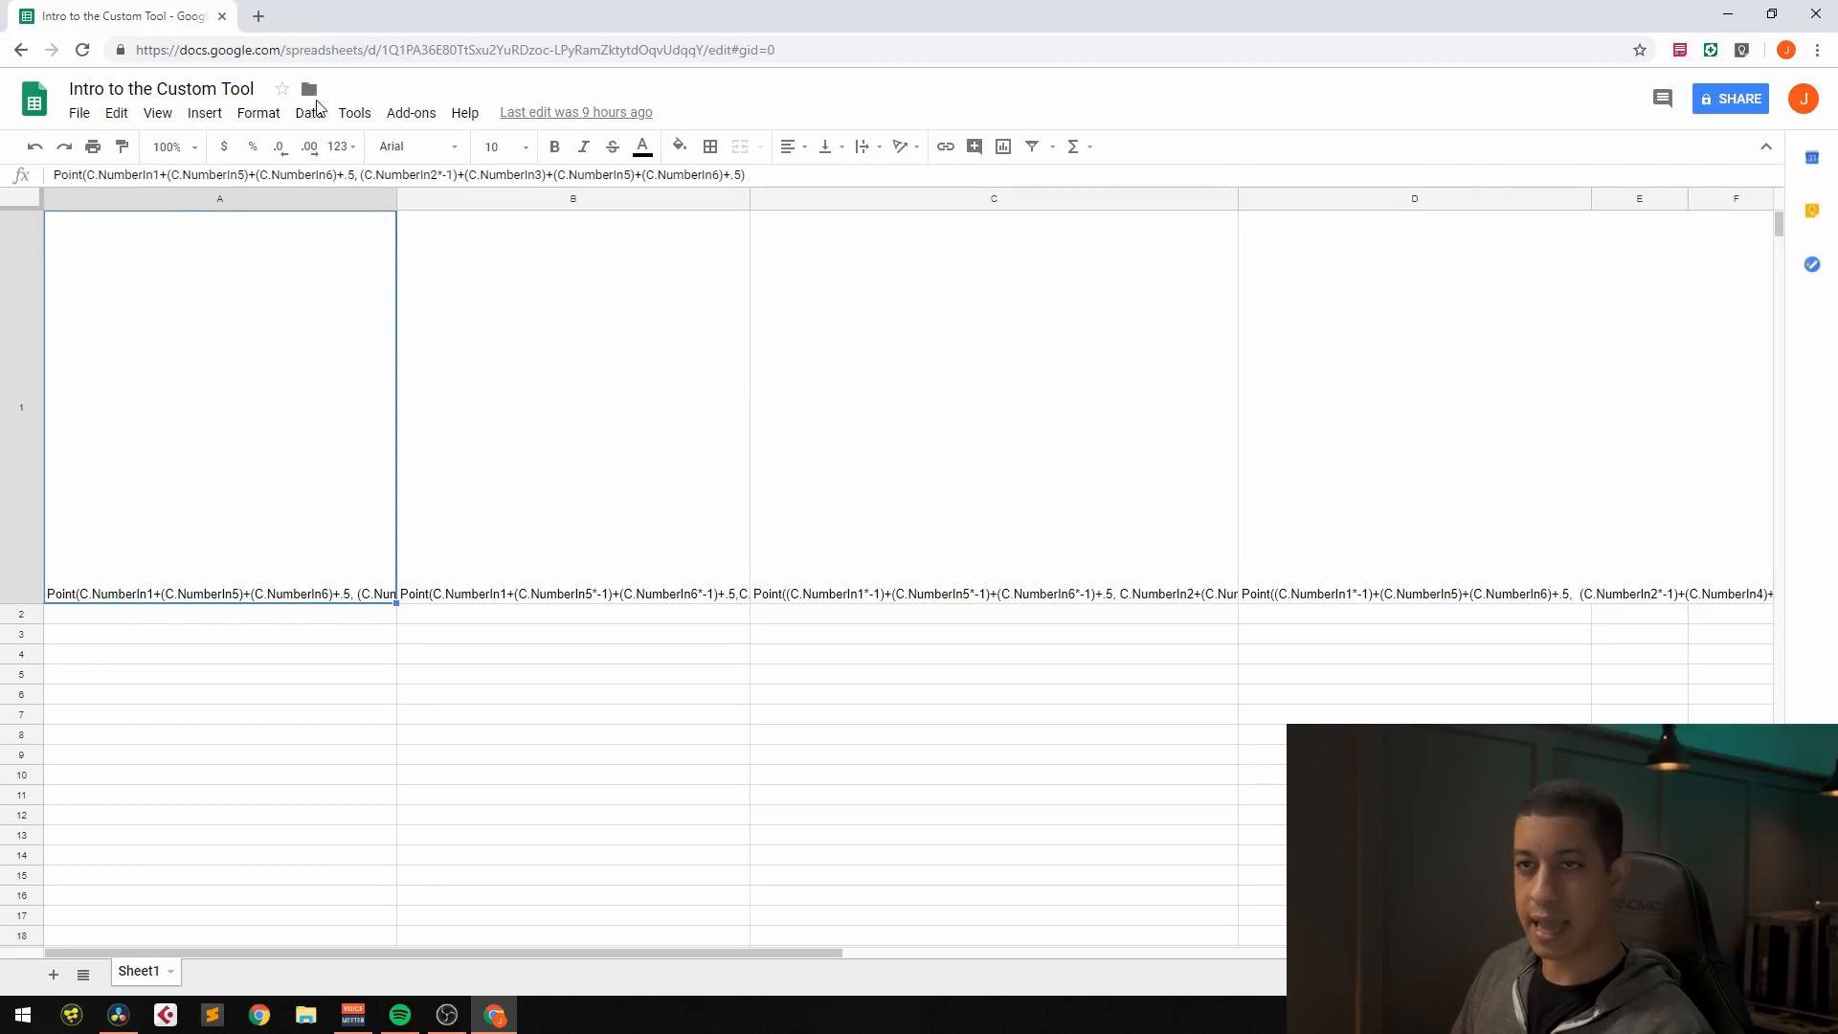
pyautogui.hotkey('alt', 'Tab')
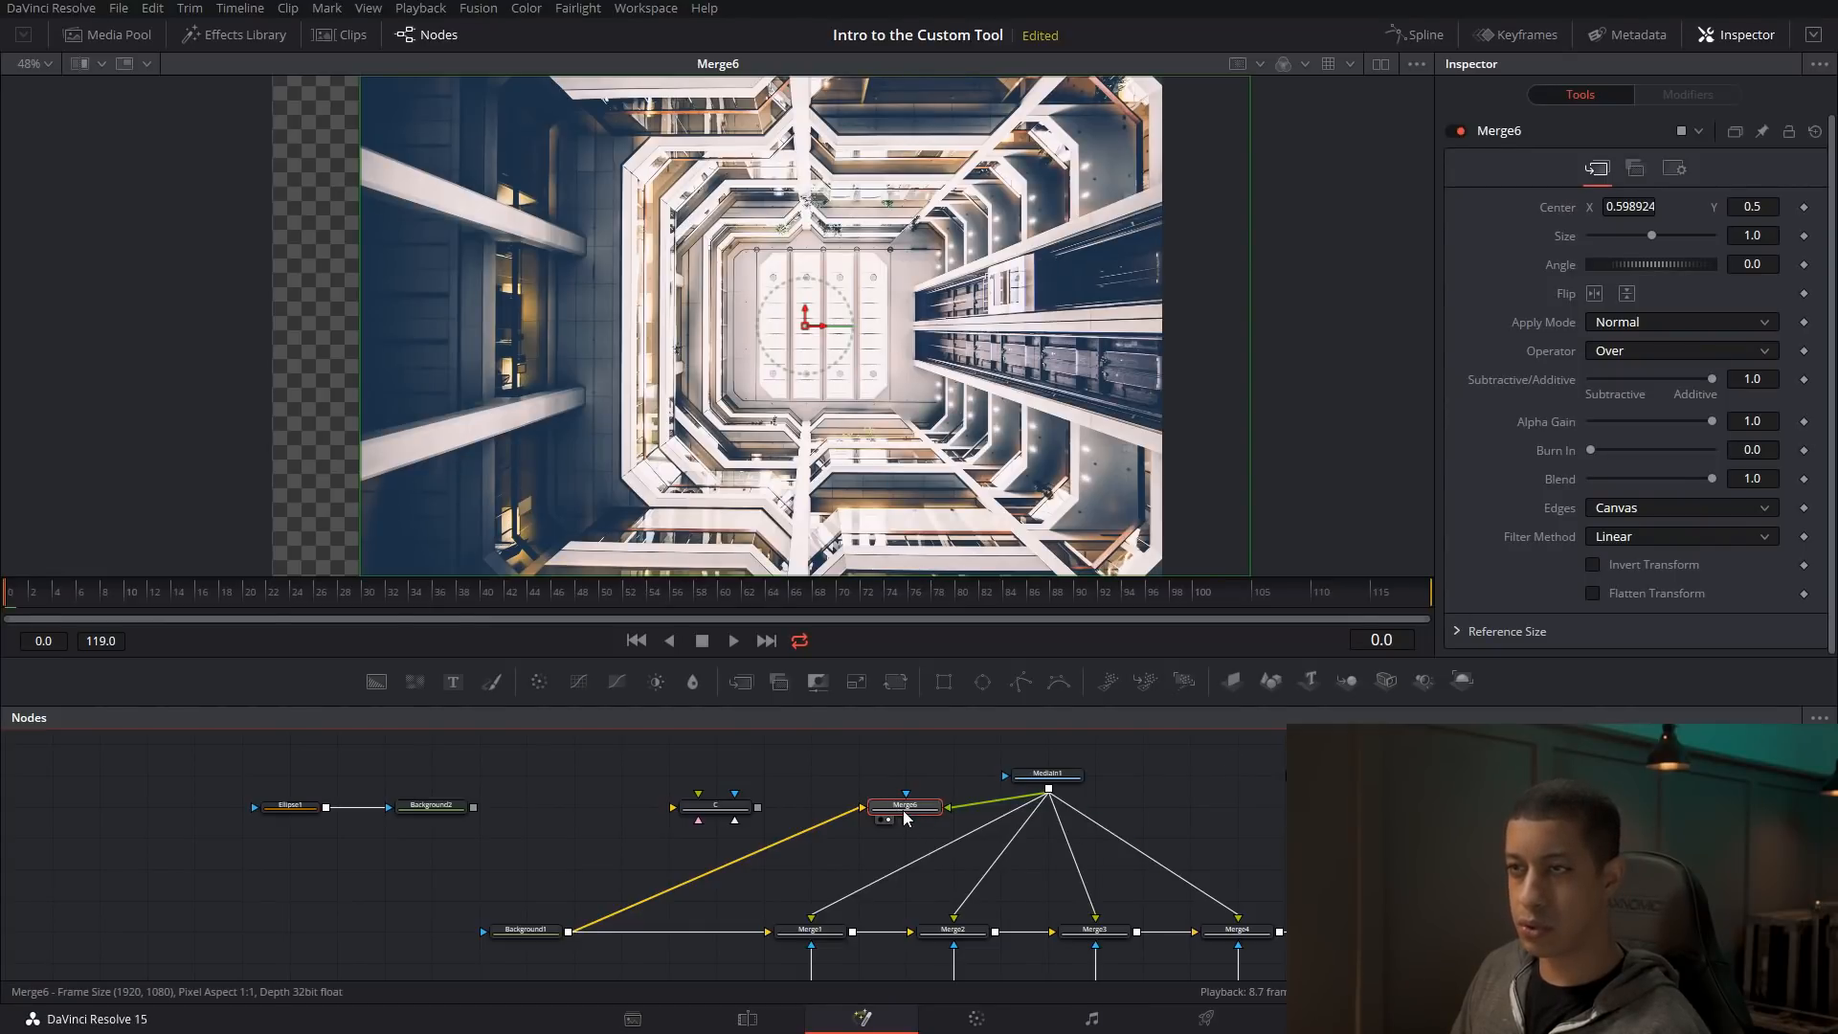
pyautogui.doubleClick(1561, 211)
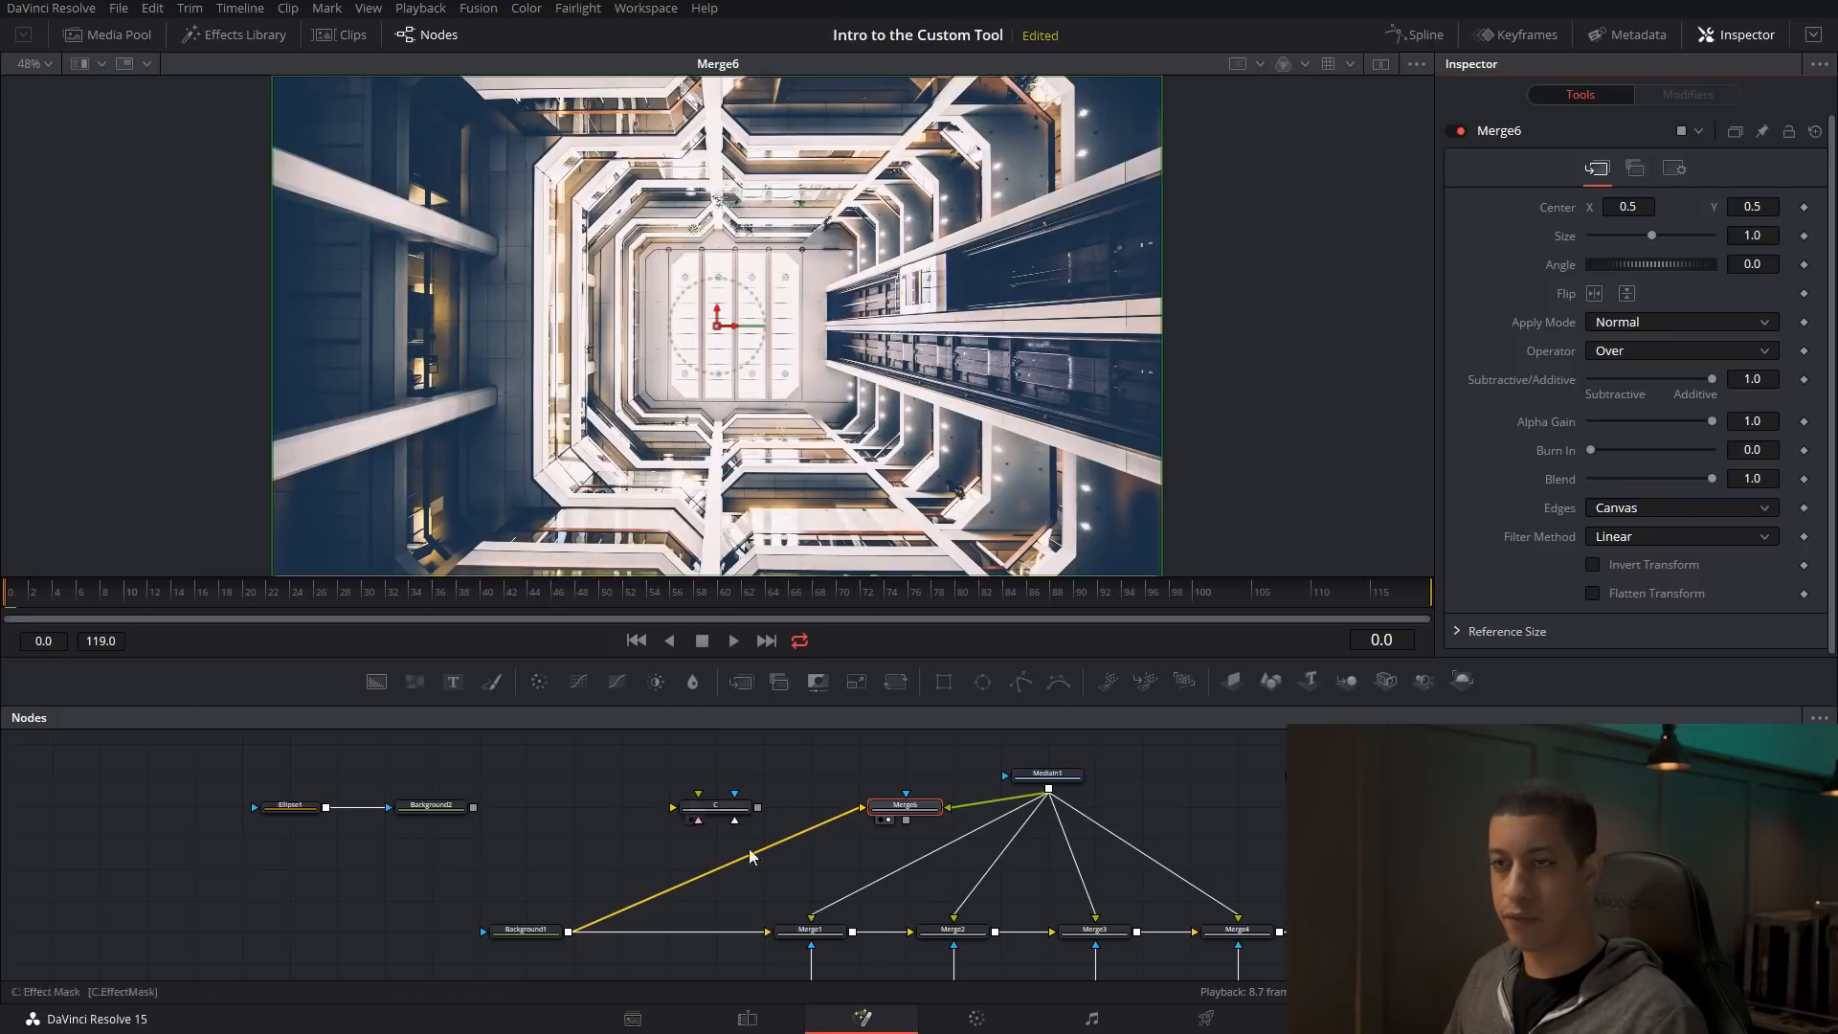
# - Inspect Merge1's Center expression and the quadrants masked by Rectangle1 through Rectangle4
pyautogui.click(812, 929)
pyautogui.scroll(-5, 852, 906)
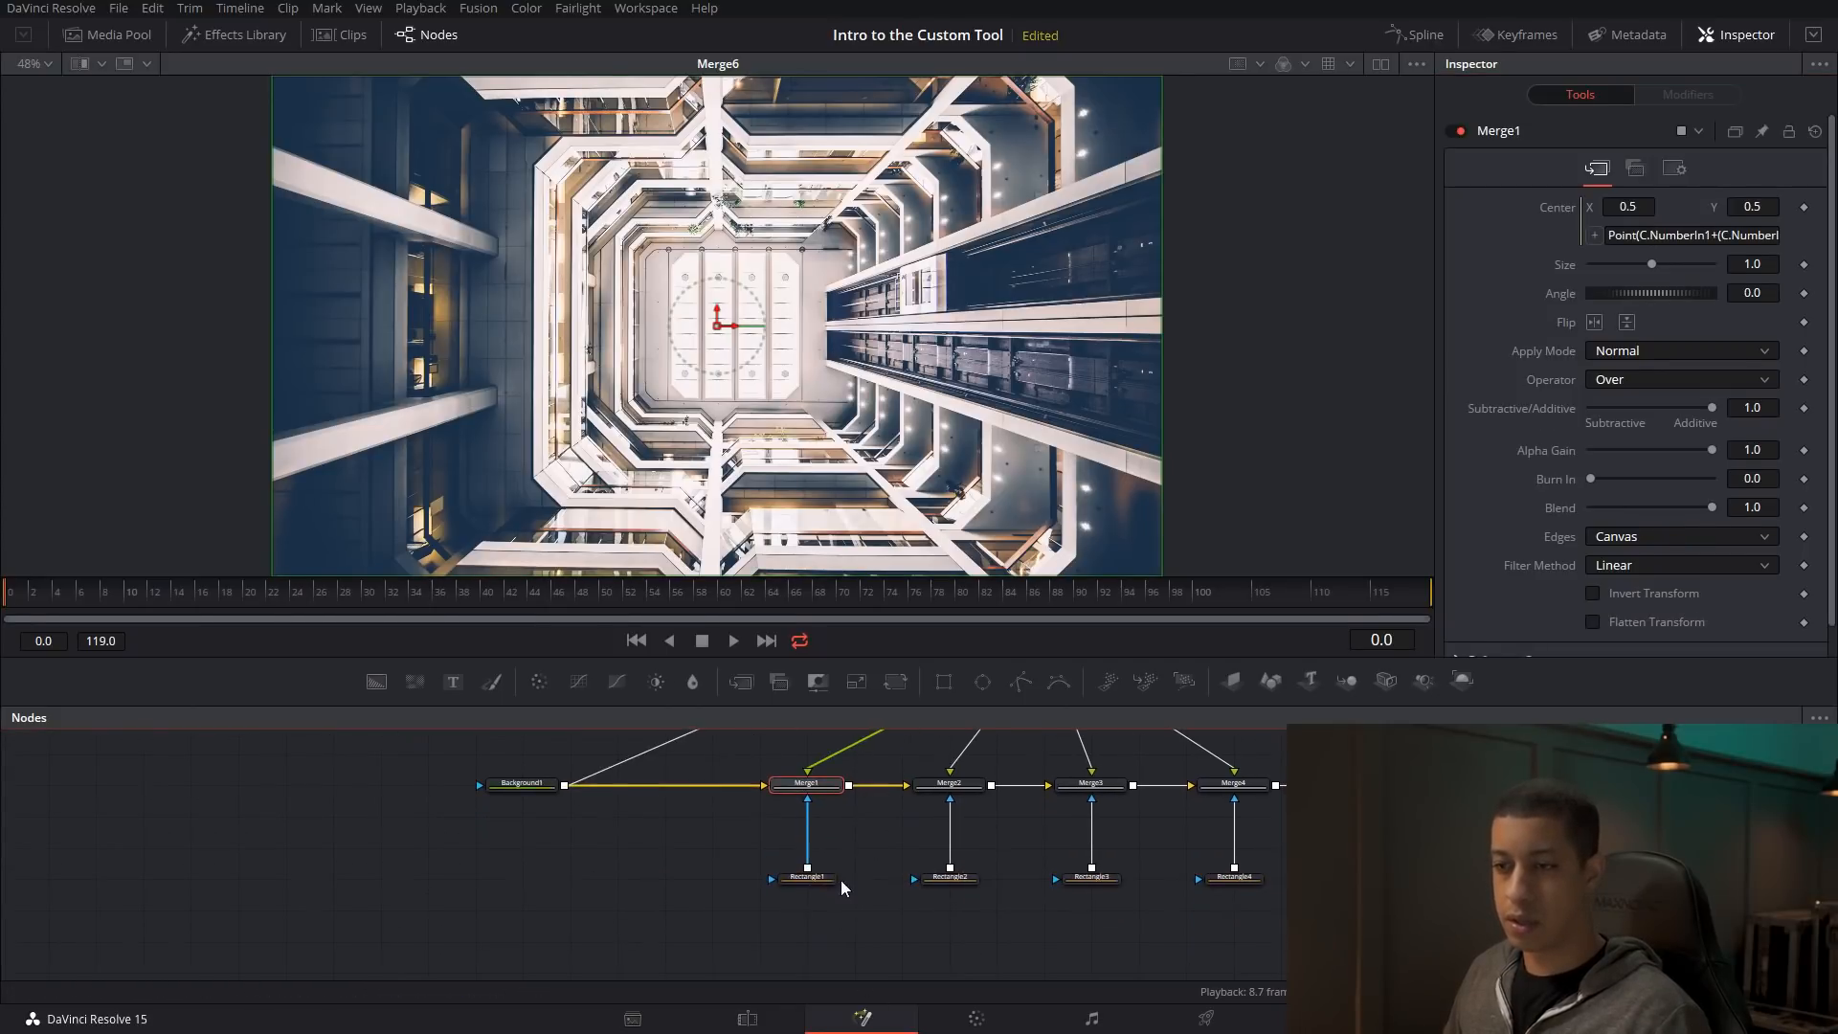
pyautogui.click(807, 877)
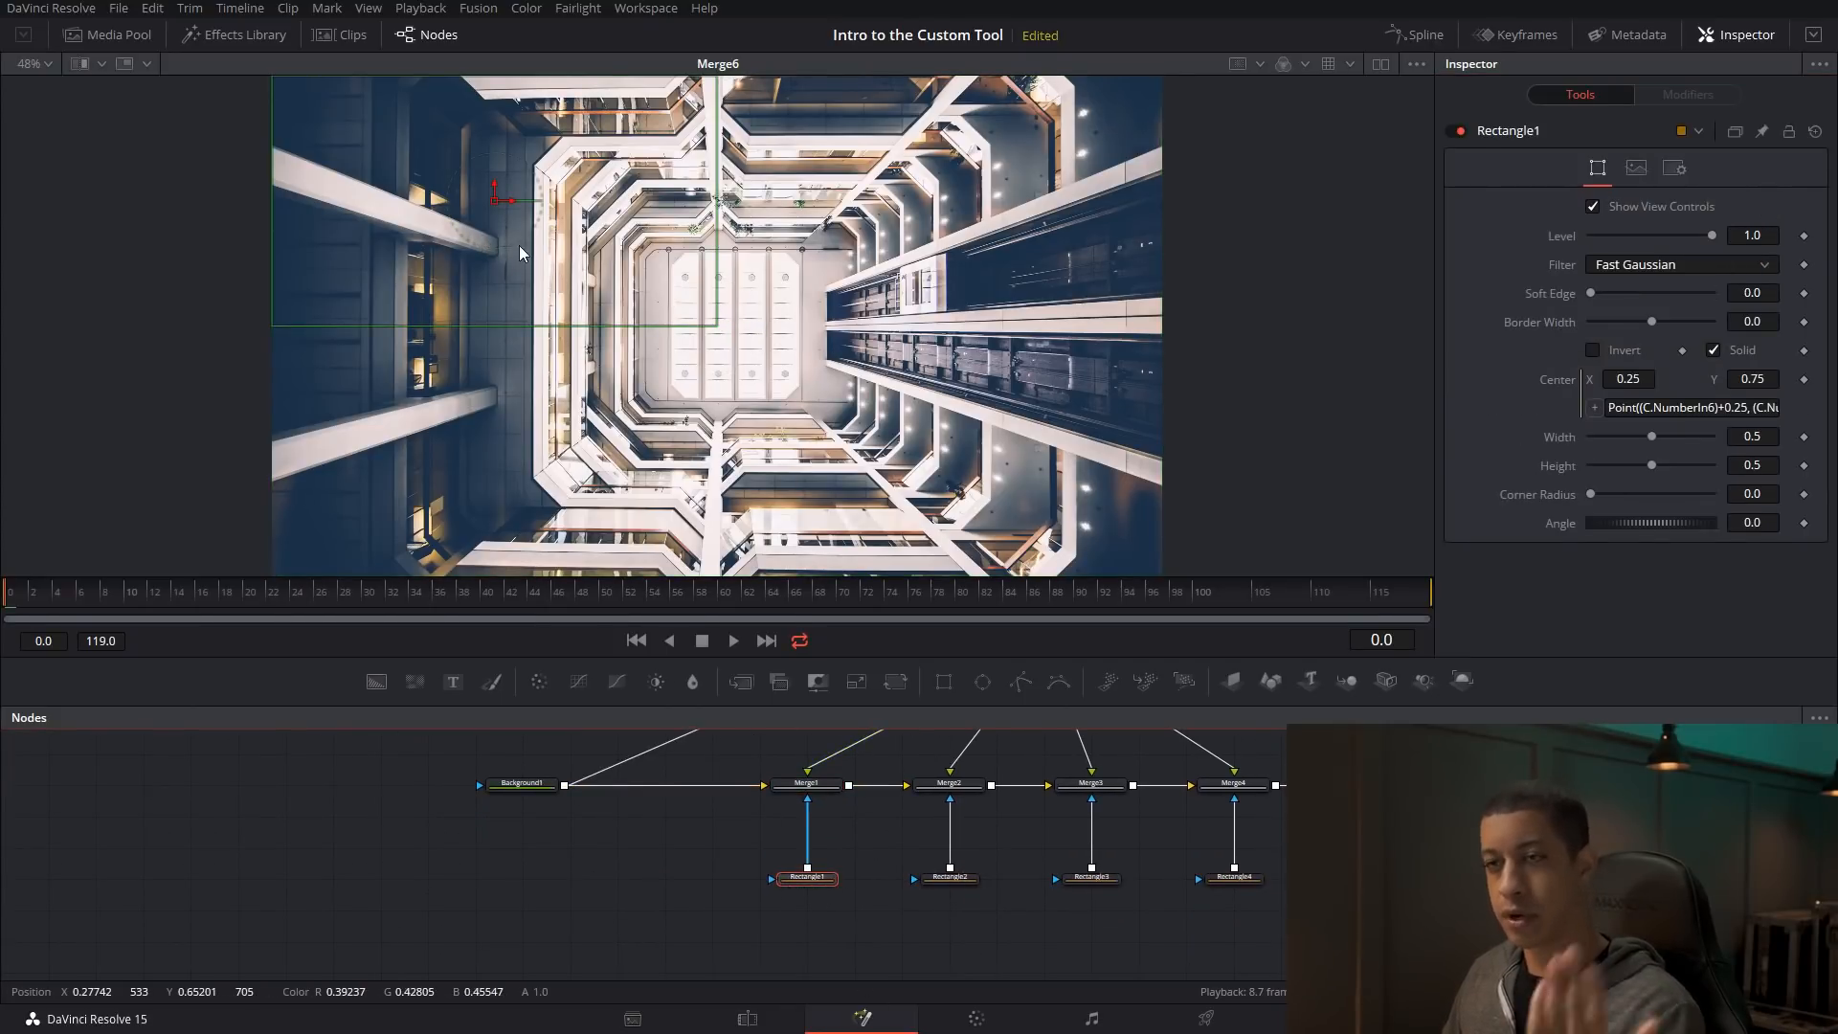
pyautogui.click(963, 879)
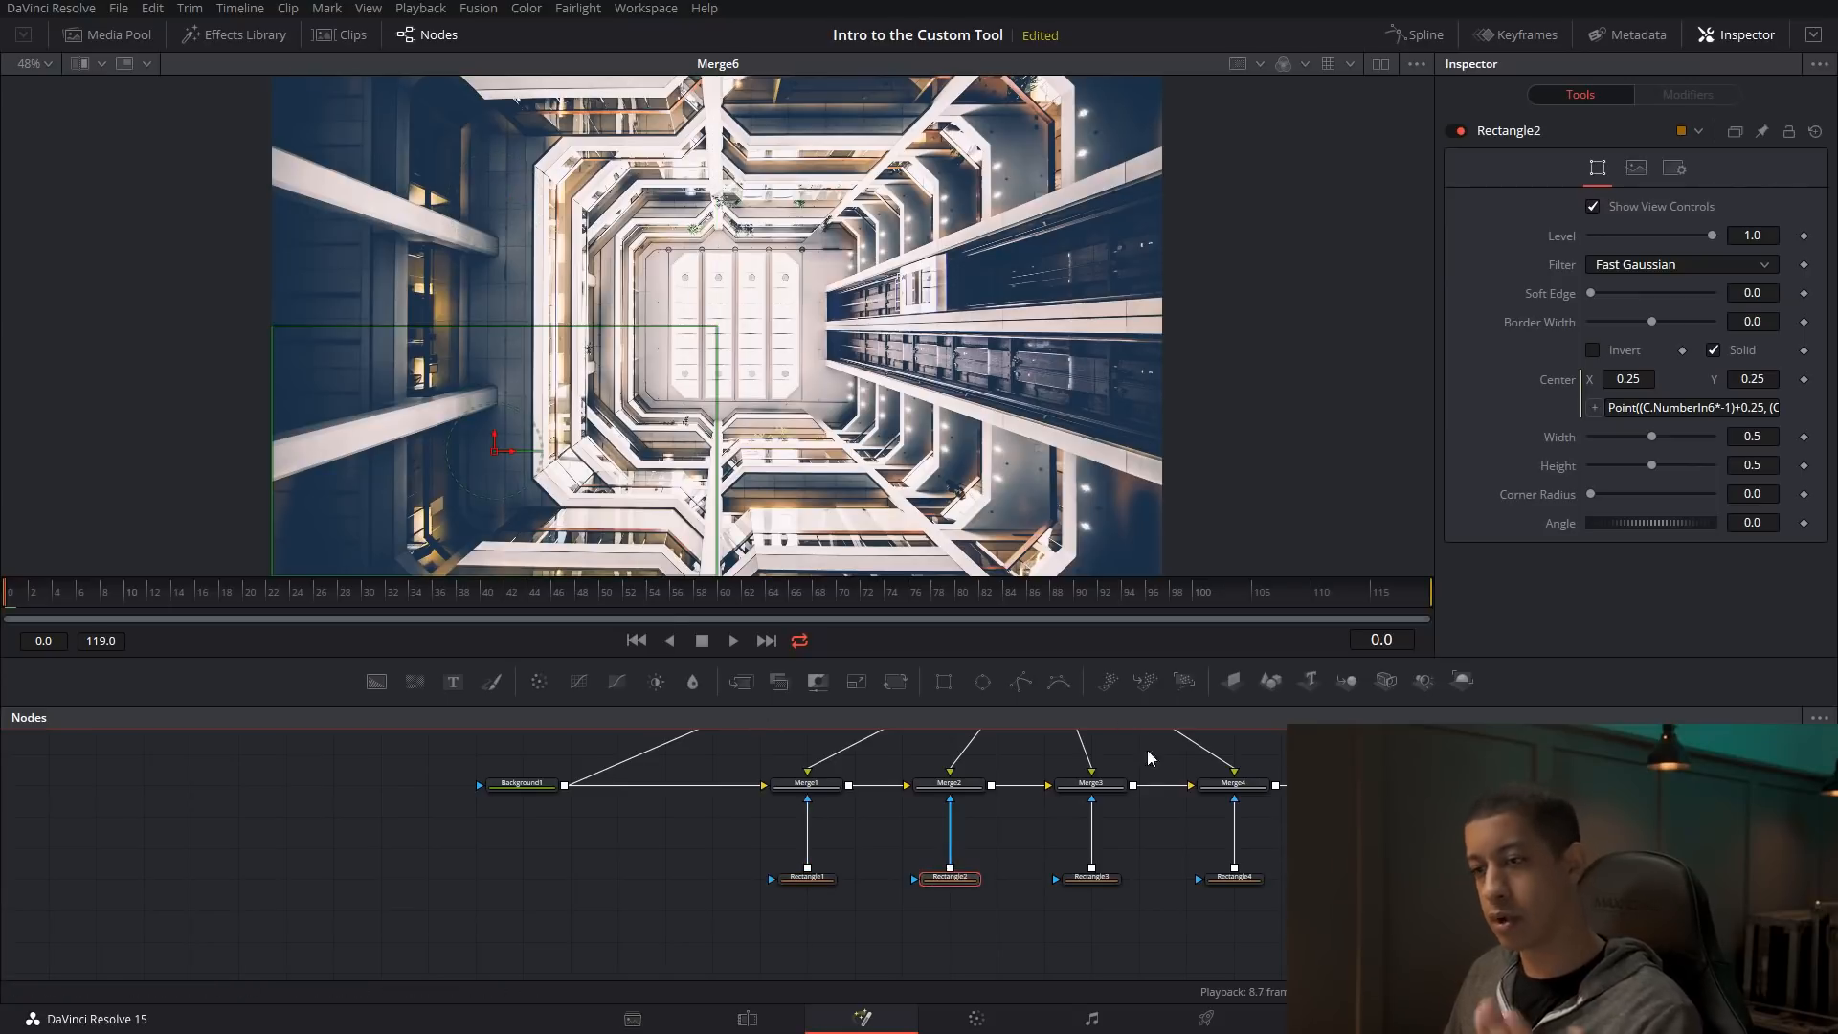
pyautogui.click(1097, 879)
pyautogui.click(1250, 880)
# - Show MediaOut1 in the viewer and test Out <--> In LR on the C node at 0.254, returning it to 0.0
pyautogui.moveTo(904, 752); pyautogui.dragTo(997, 888)
pyautogui.click(803, 812)
pyautogui.moveTo(1671, 216); pyautogui.dragTo(1700, 221)
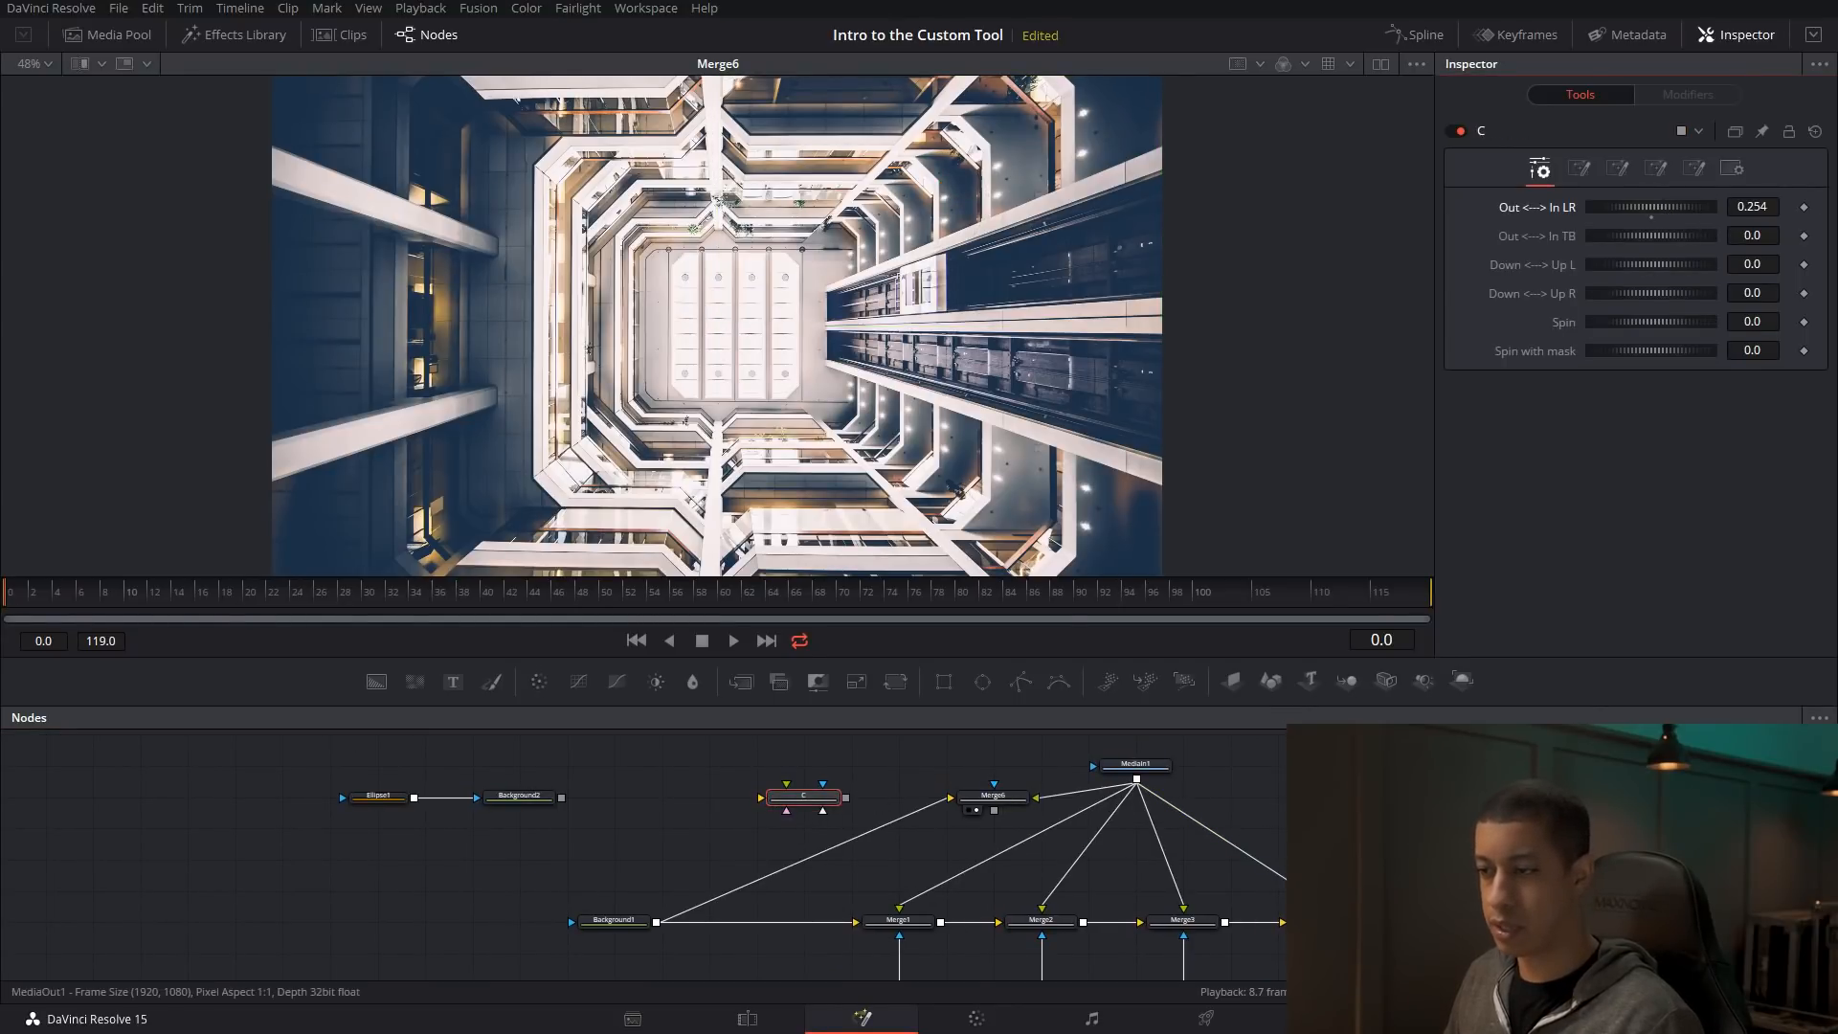
pyautogui.click(1452, 934)
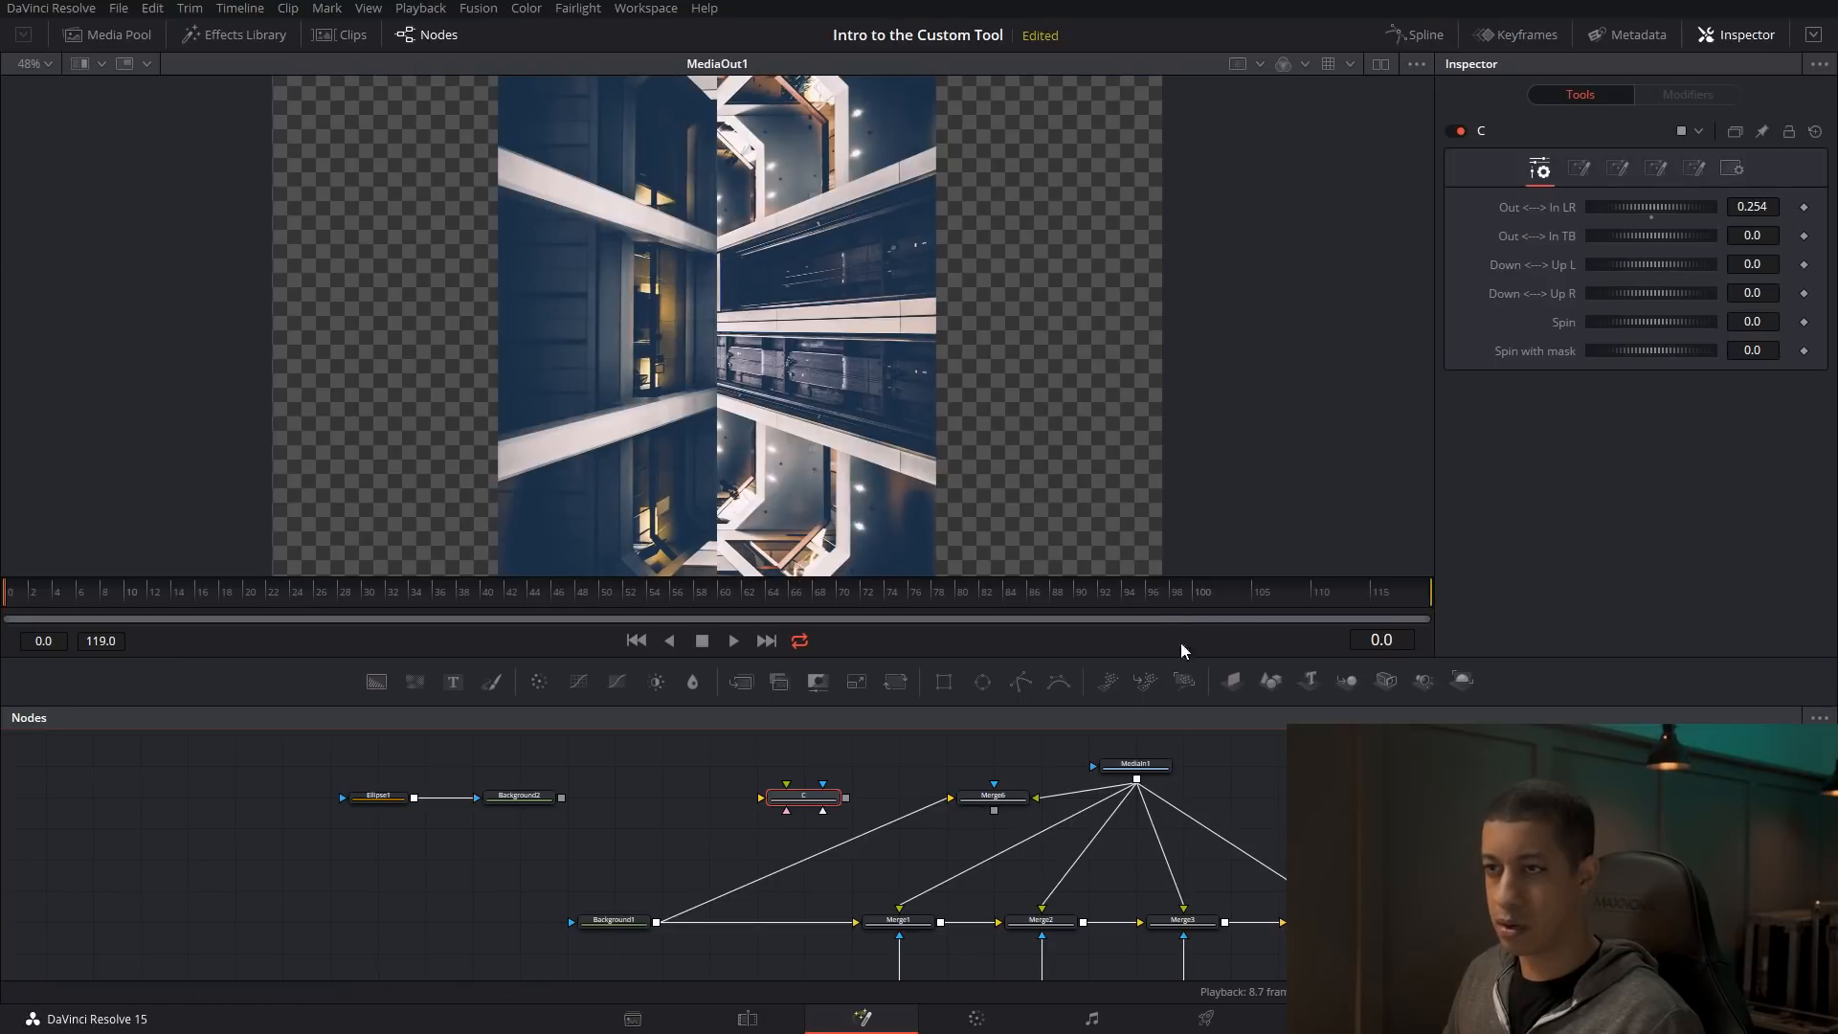
pyautogui.moveTo(1284, 817); pyautogui.dragTo(1259, 786)
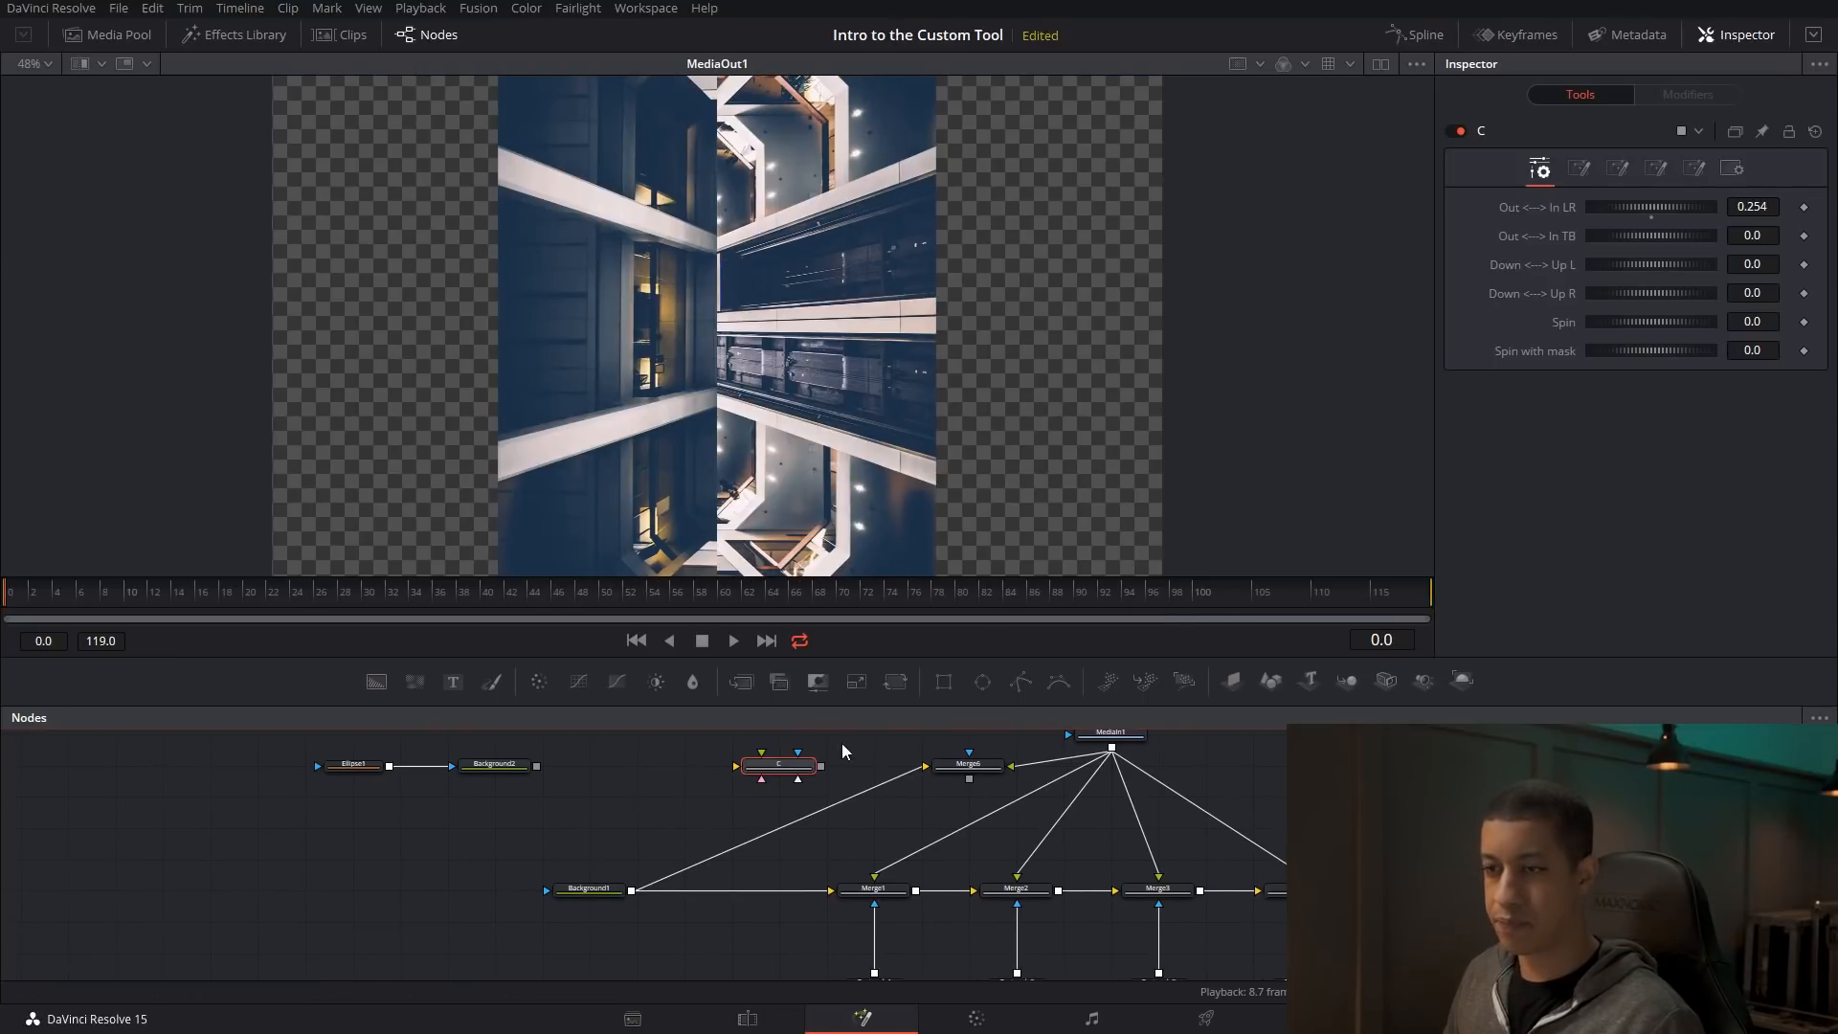
pyautogui.doubleClick(1651, 218)
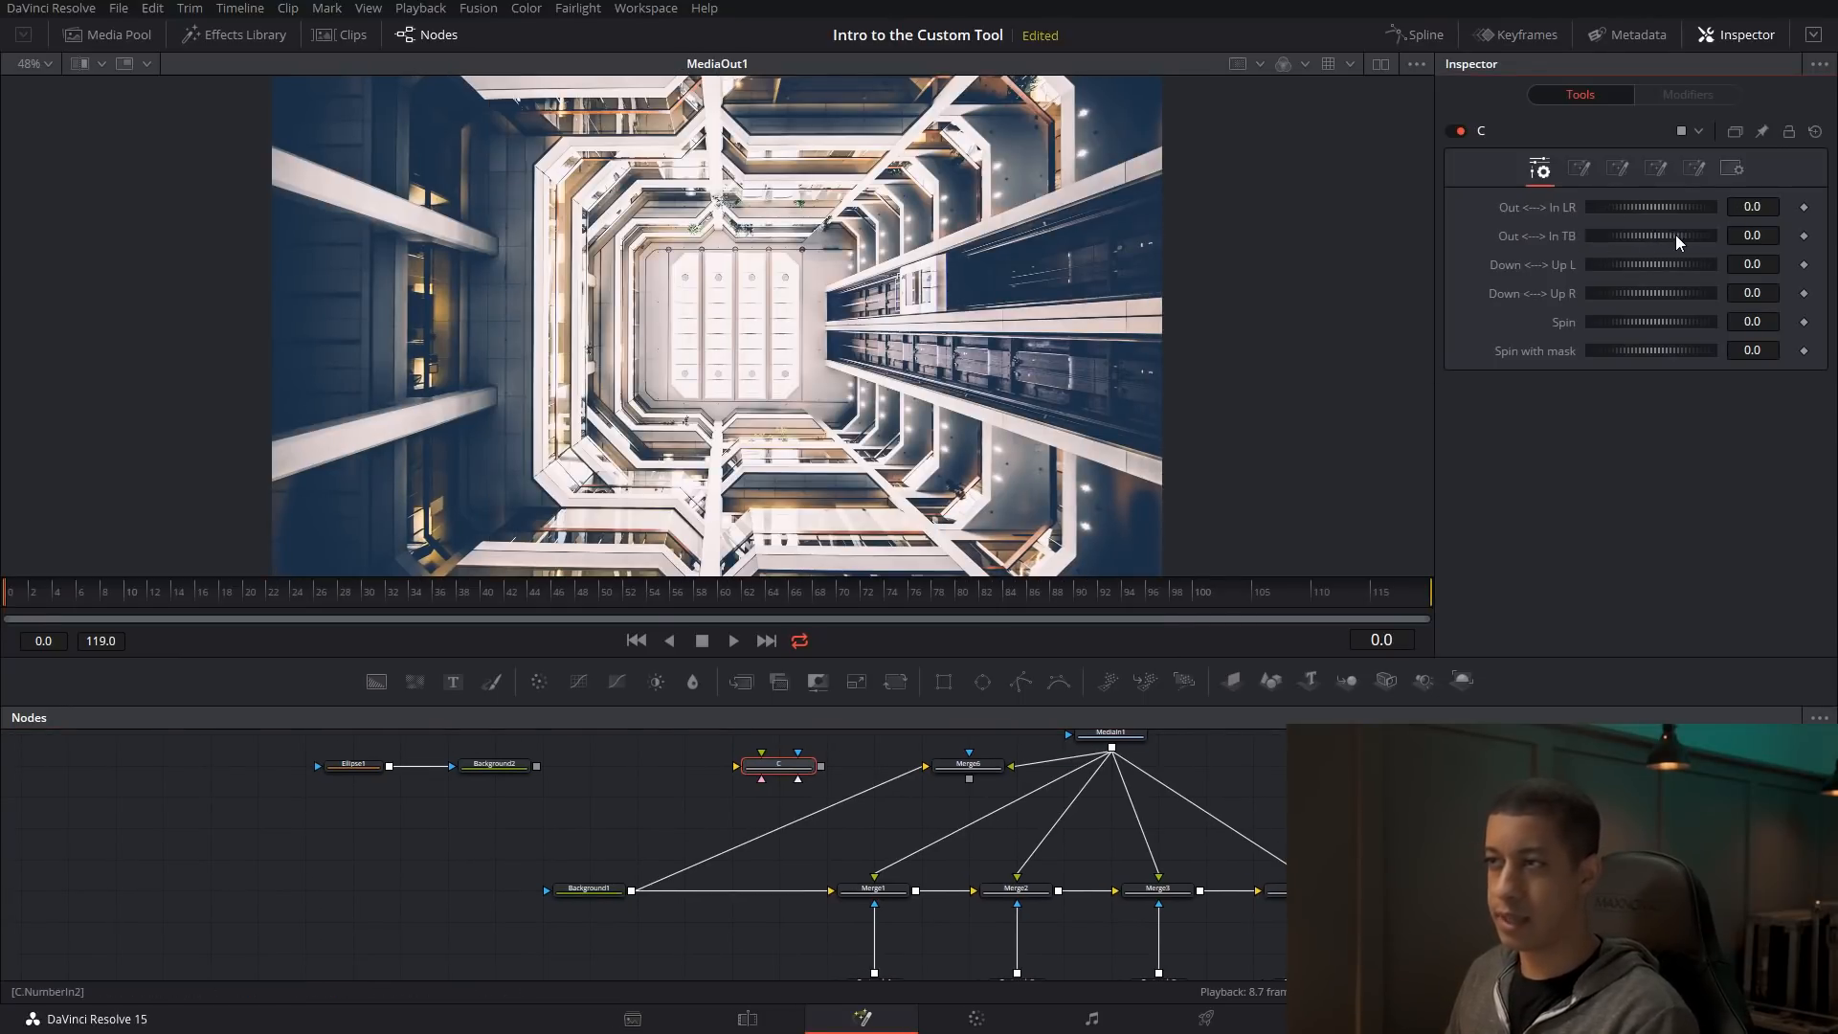
# - Test Out <--> In TB on the C node at 0.174, compare the Rectangle1 and Rectangle4 masks, and return it to 0.0
pyautogui.moveTo(1652, 239)
pyautogui.mouseDown()
pyautogui.moveTo(1689, 238)
pyautogui.moveTo(1670, 239)
pyautogui.mouseUp()
pyautogui.scroll(-3, 1248, 795)
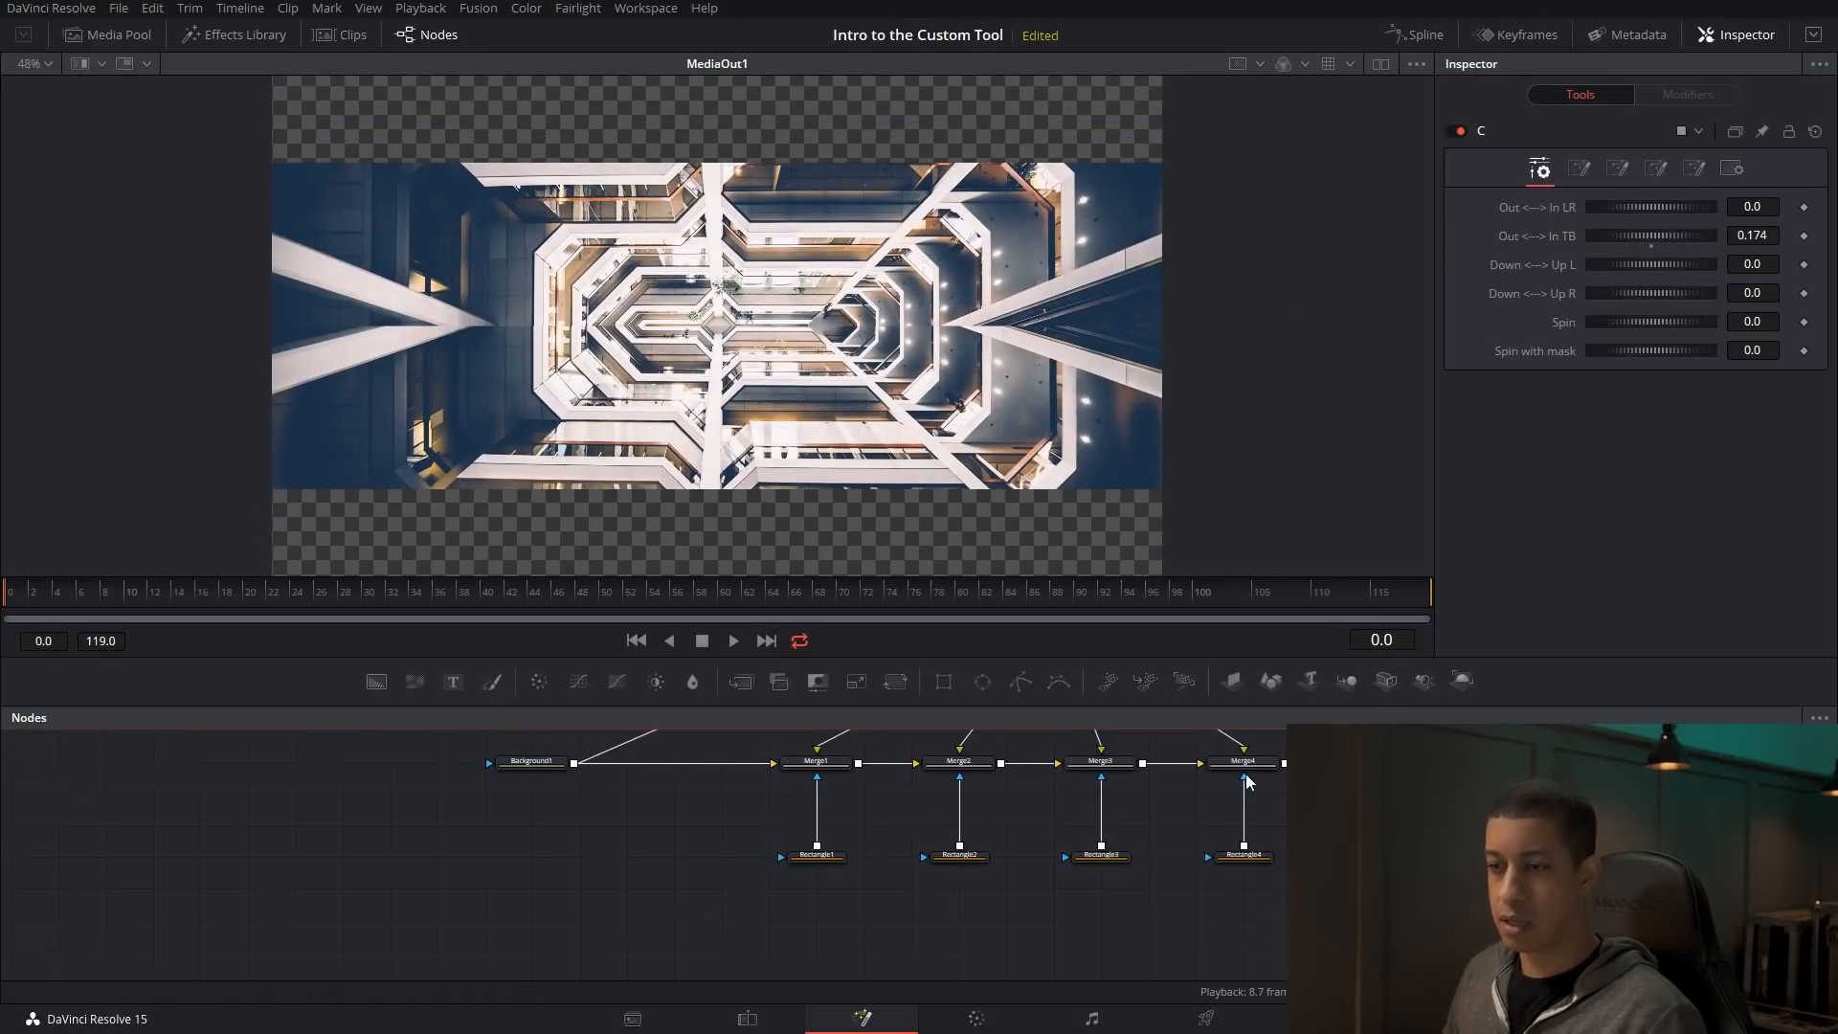
pyautogui.click(819, 856)
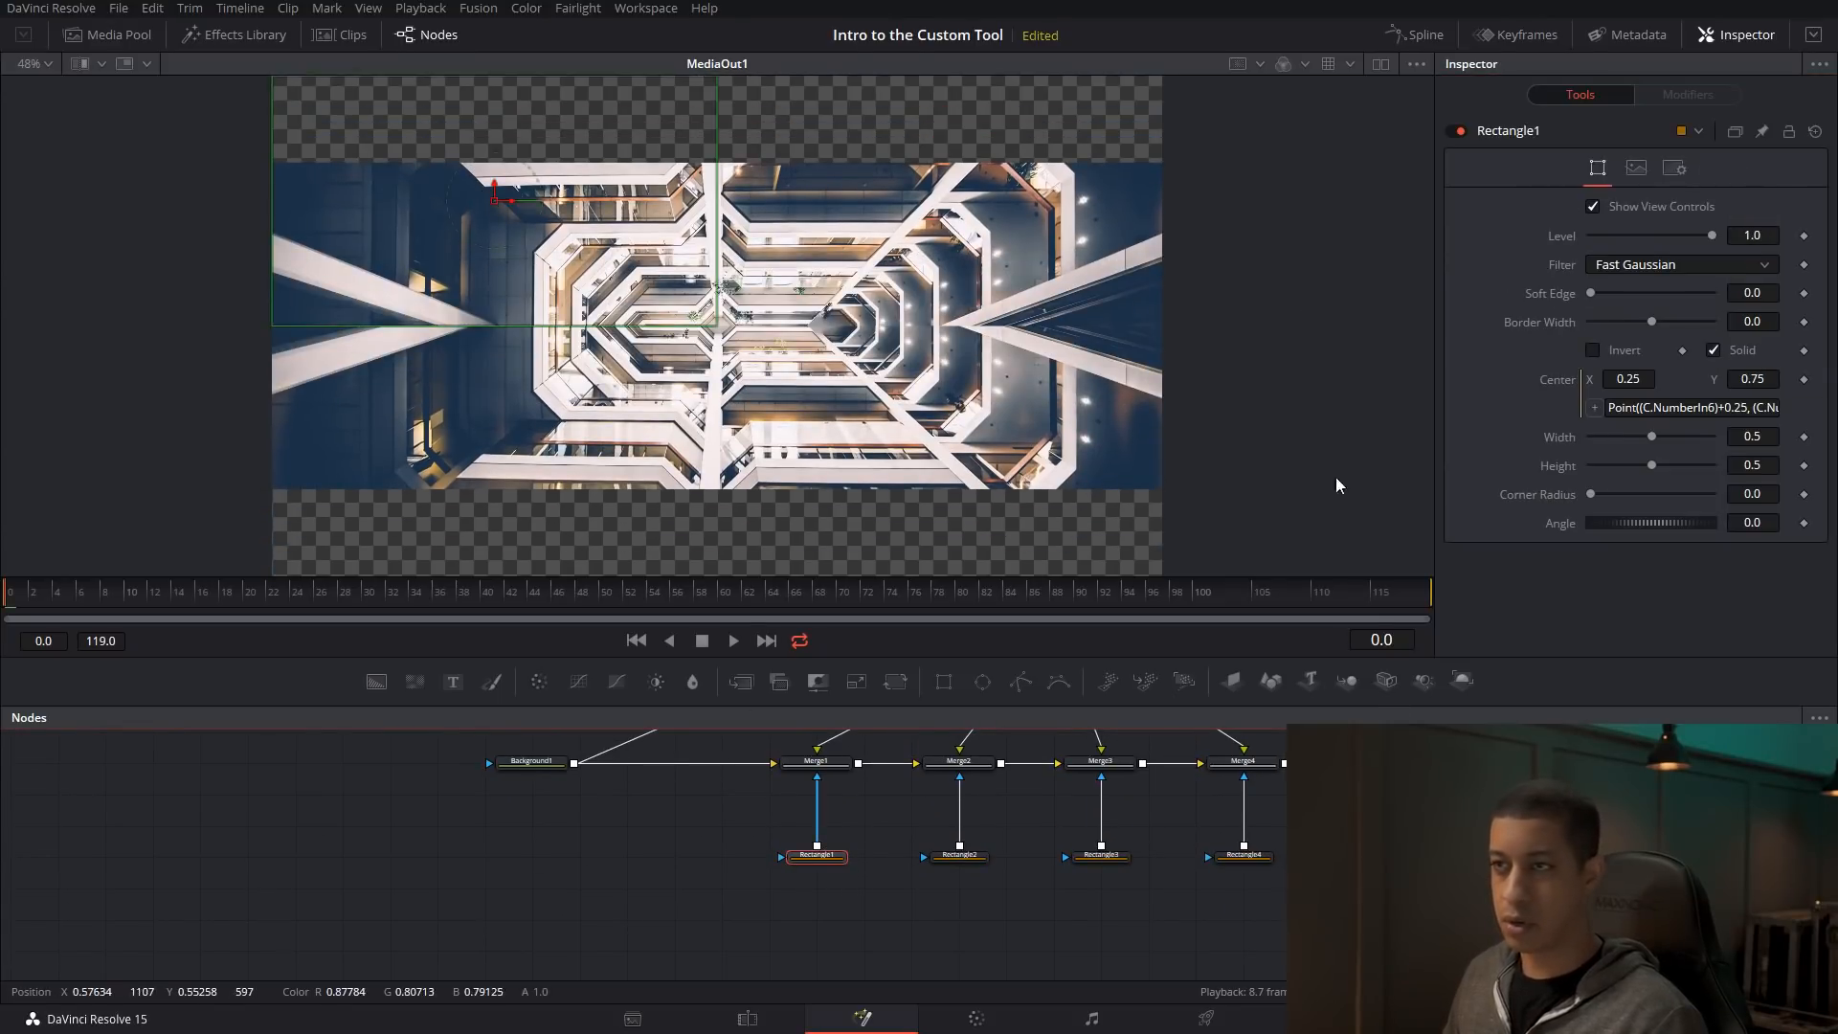
pyautogui.click(1244, 855)
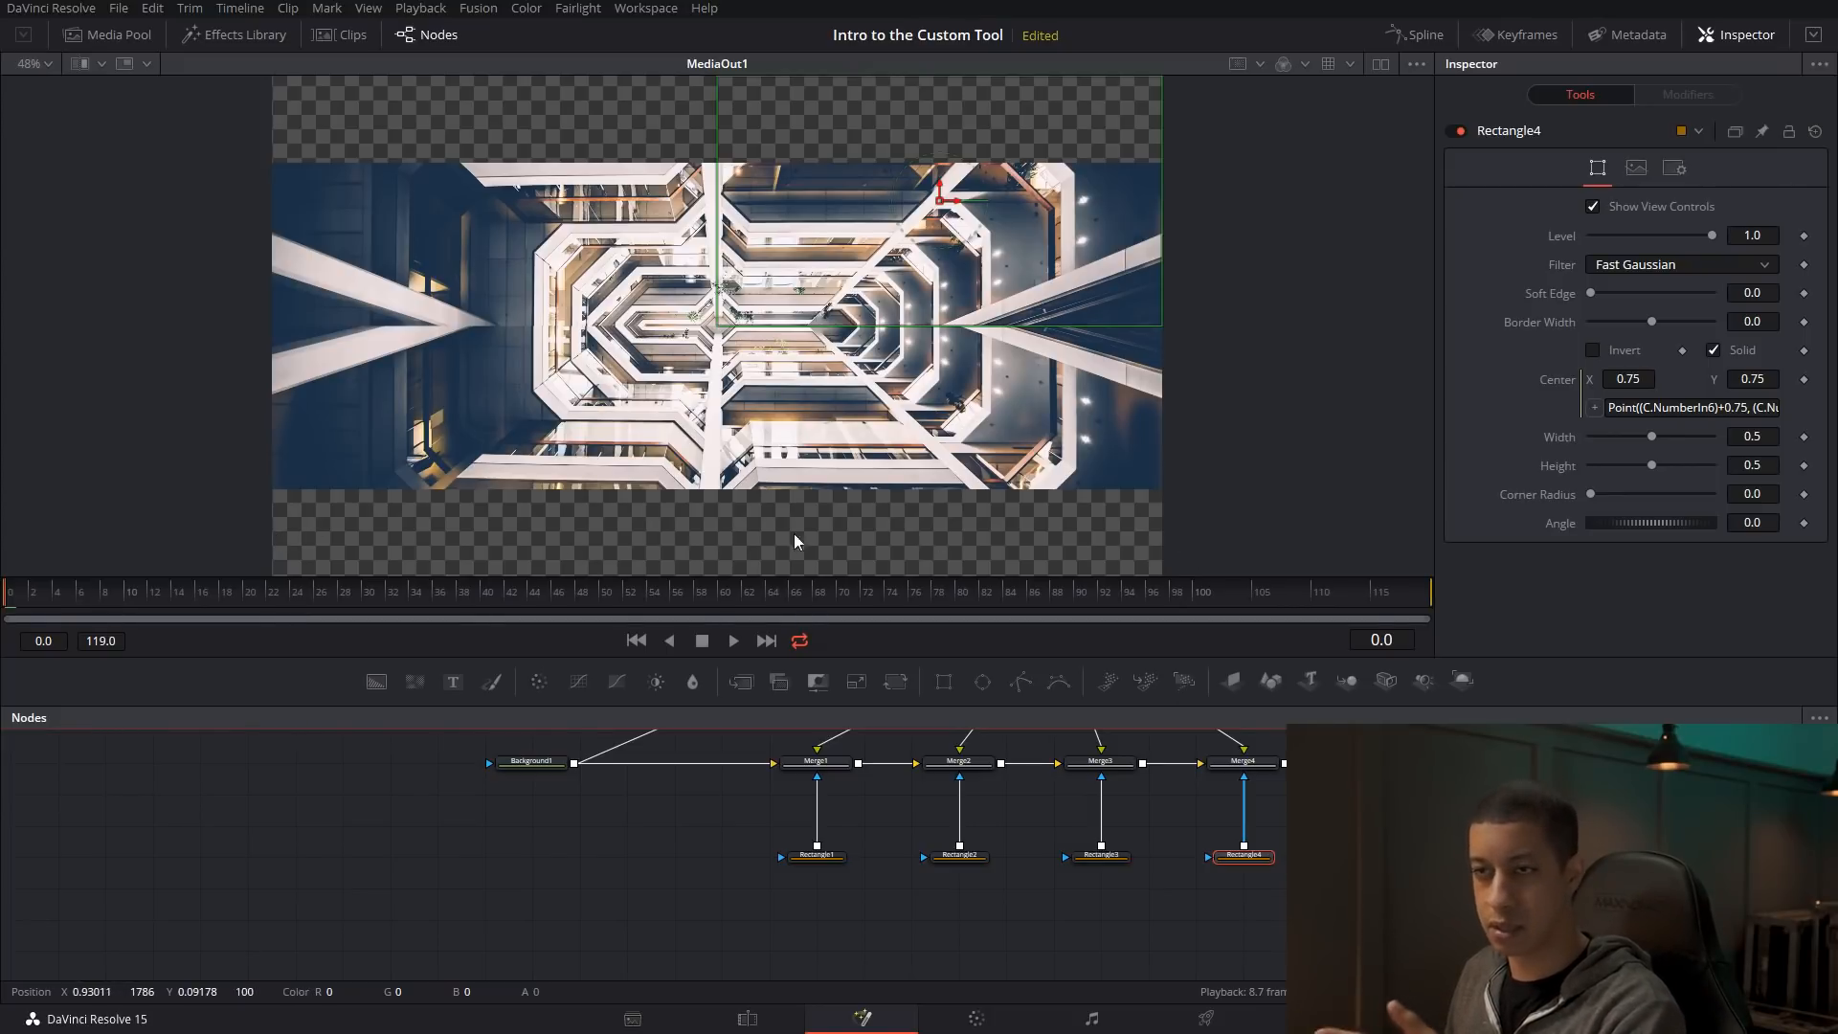
pyautogui.moveTo(661, 814); pyautogui.dragTo(702, 902)
pyautogui.moveTo(1045, 742); pyautogui.dragTo(1105, 796)
pyautogui.click(812, 788)
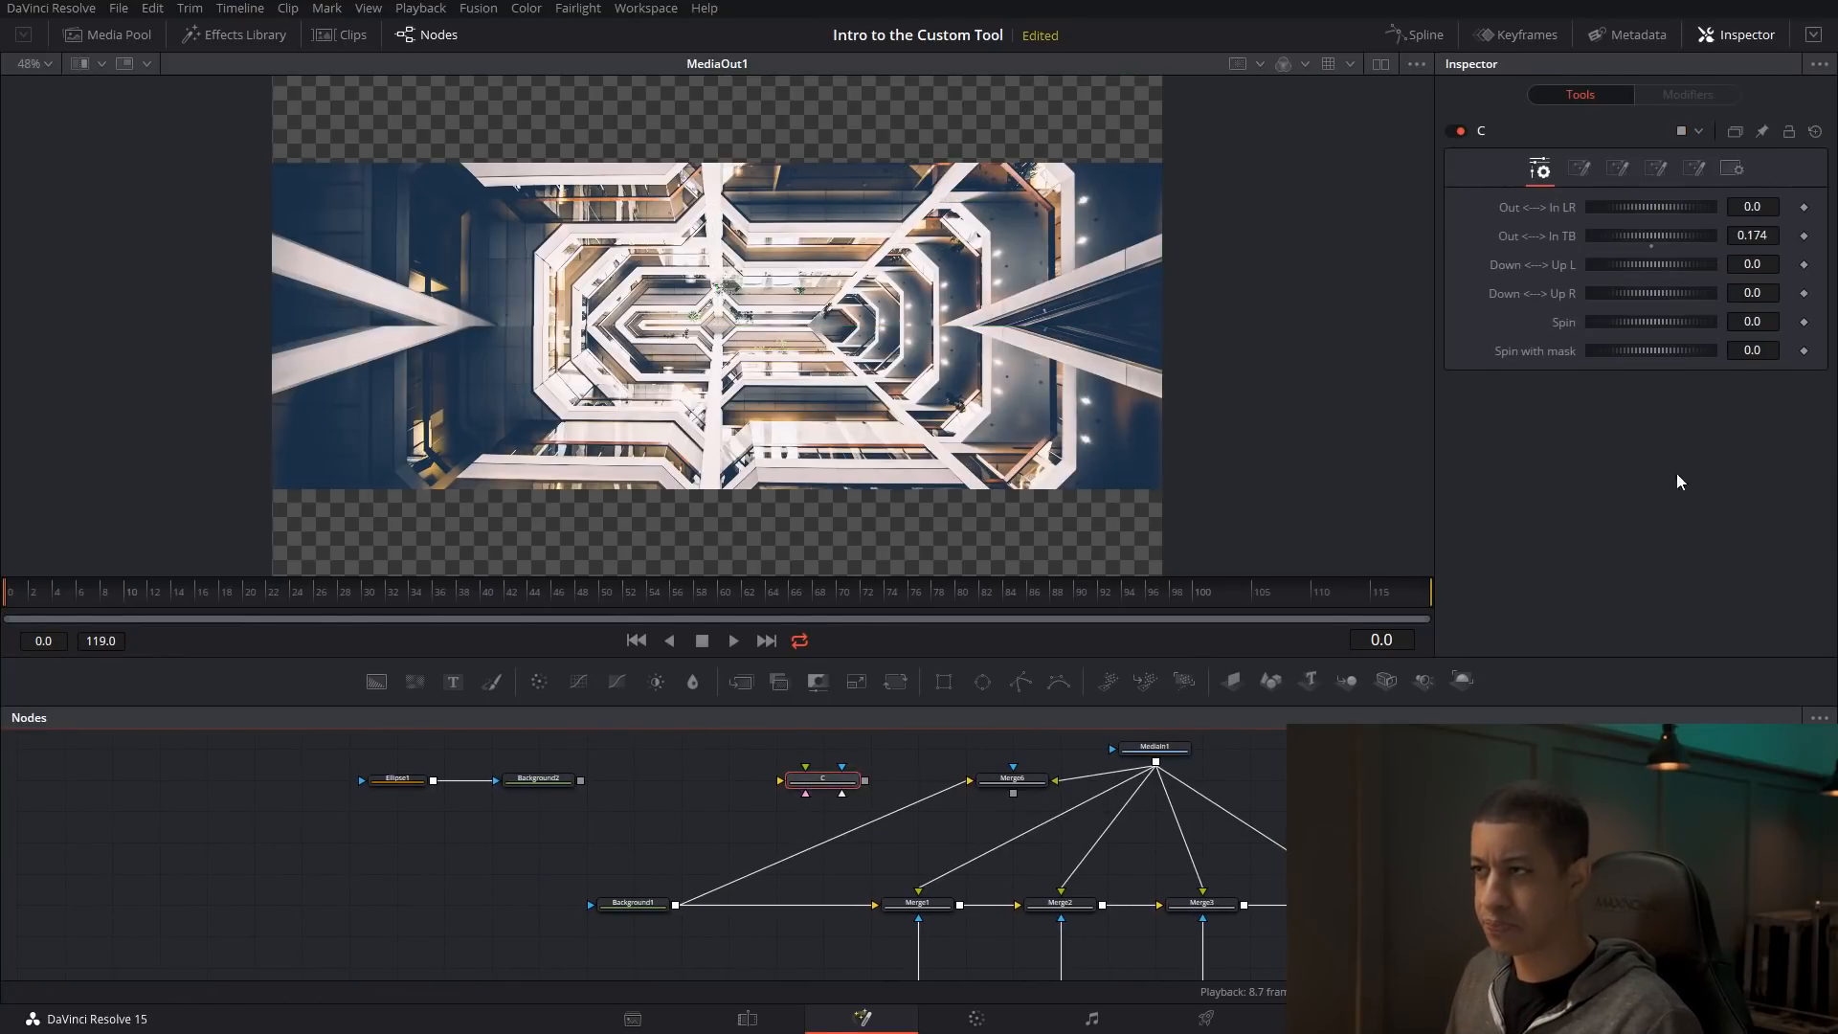
pyautogui.doubleClick(1654, 244)
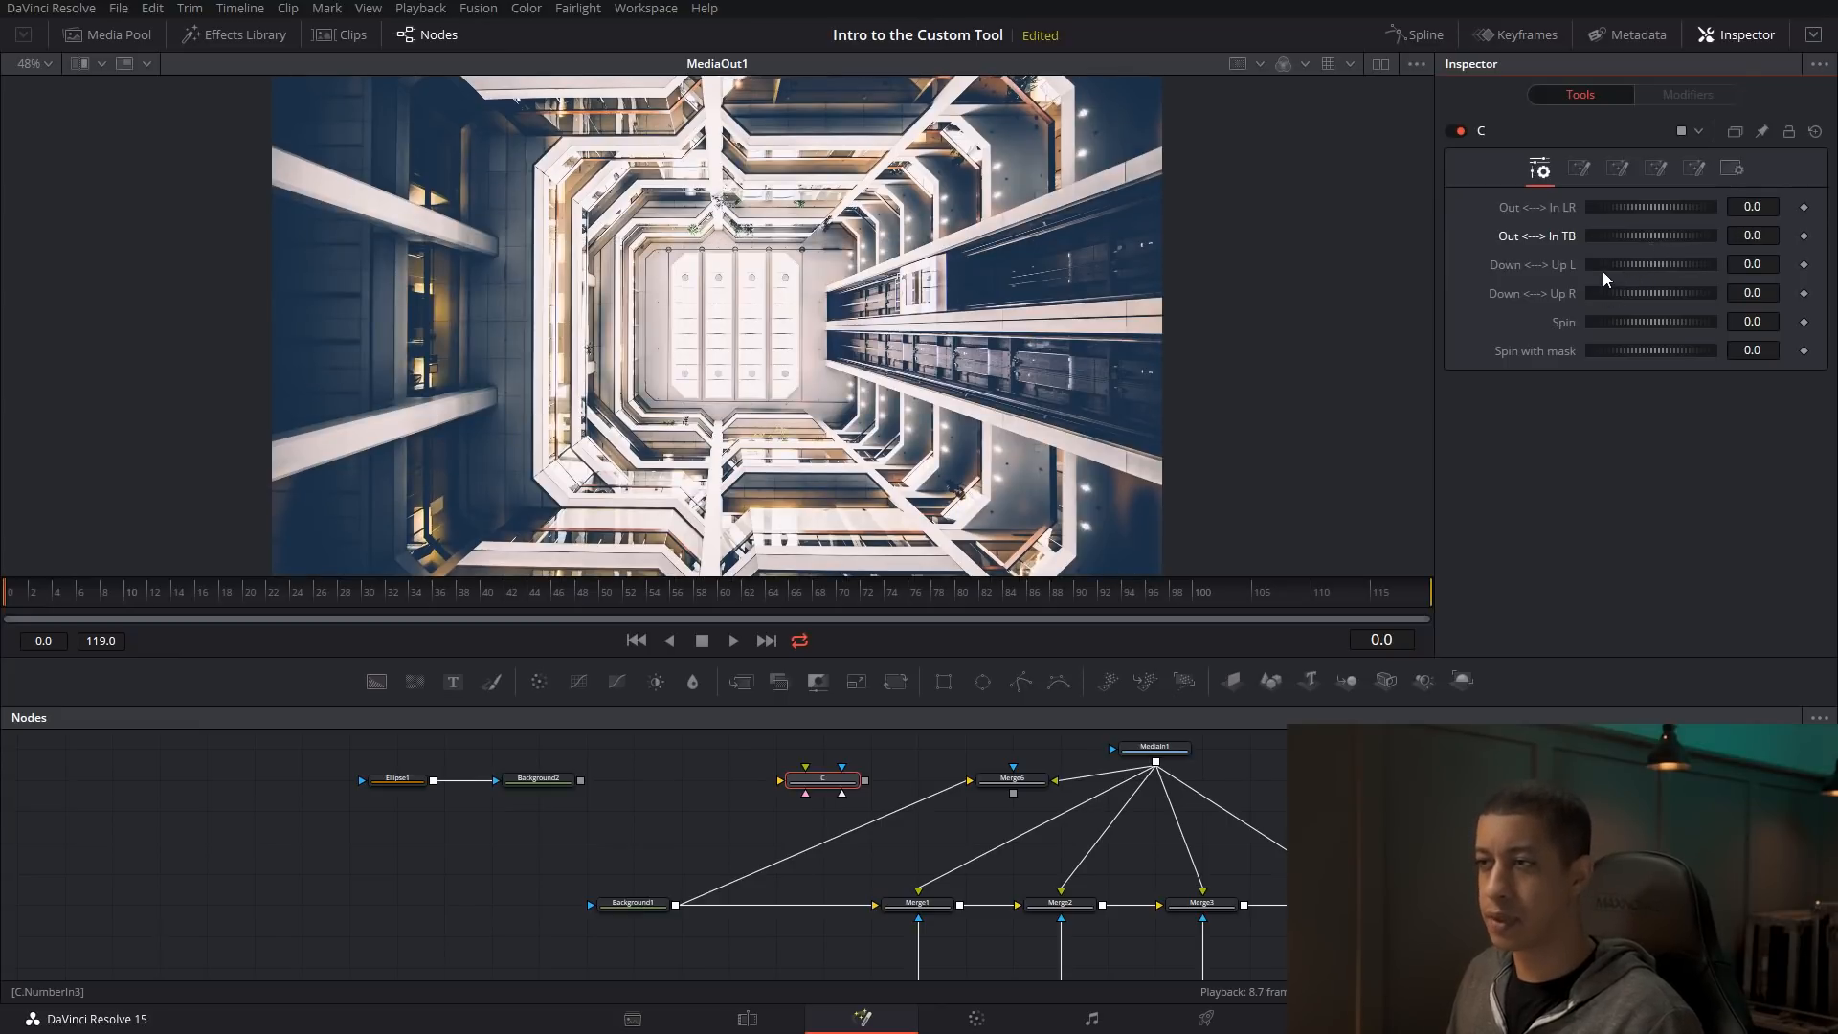
# - Test the C node with Down <--> Up L at 0.13, Out <--> In LR at 0.072 and Out <--> In TB at -0.08, resetting all three
pyautogui.moveTo(1599, 263); pyautogui.dragTo(1618, 263)
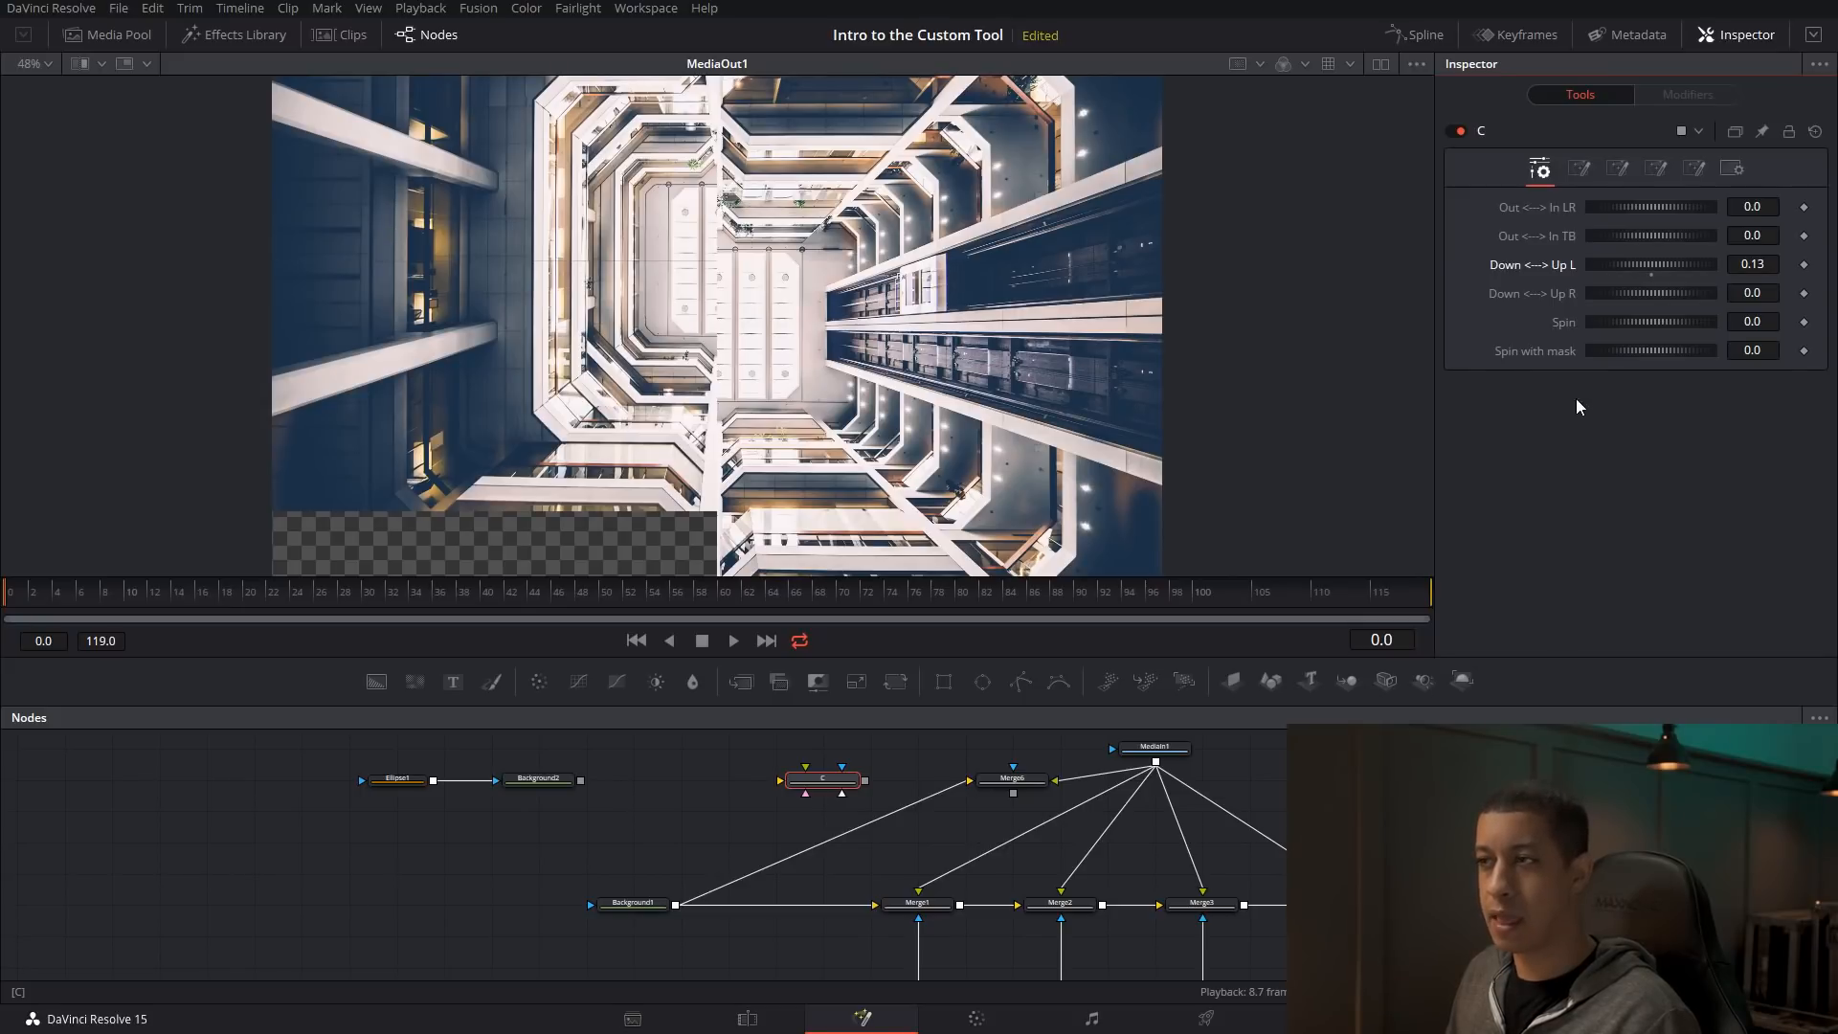
pyautogui.moveTo(1630, 207); pyautogui.dragTo(1649, 241)
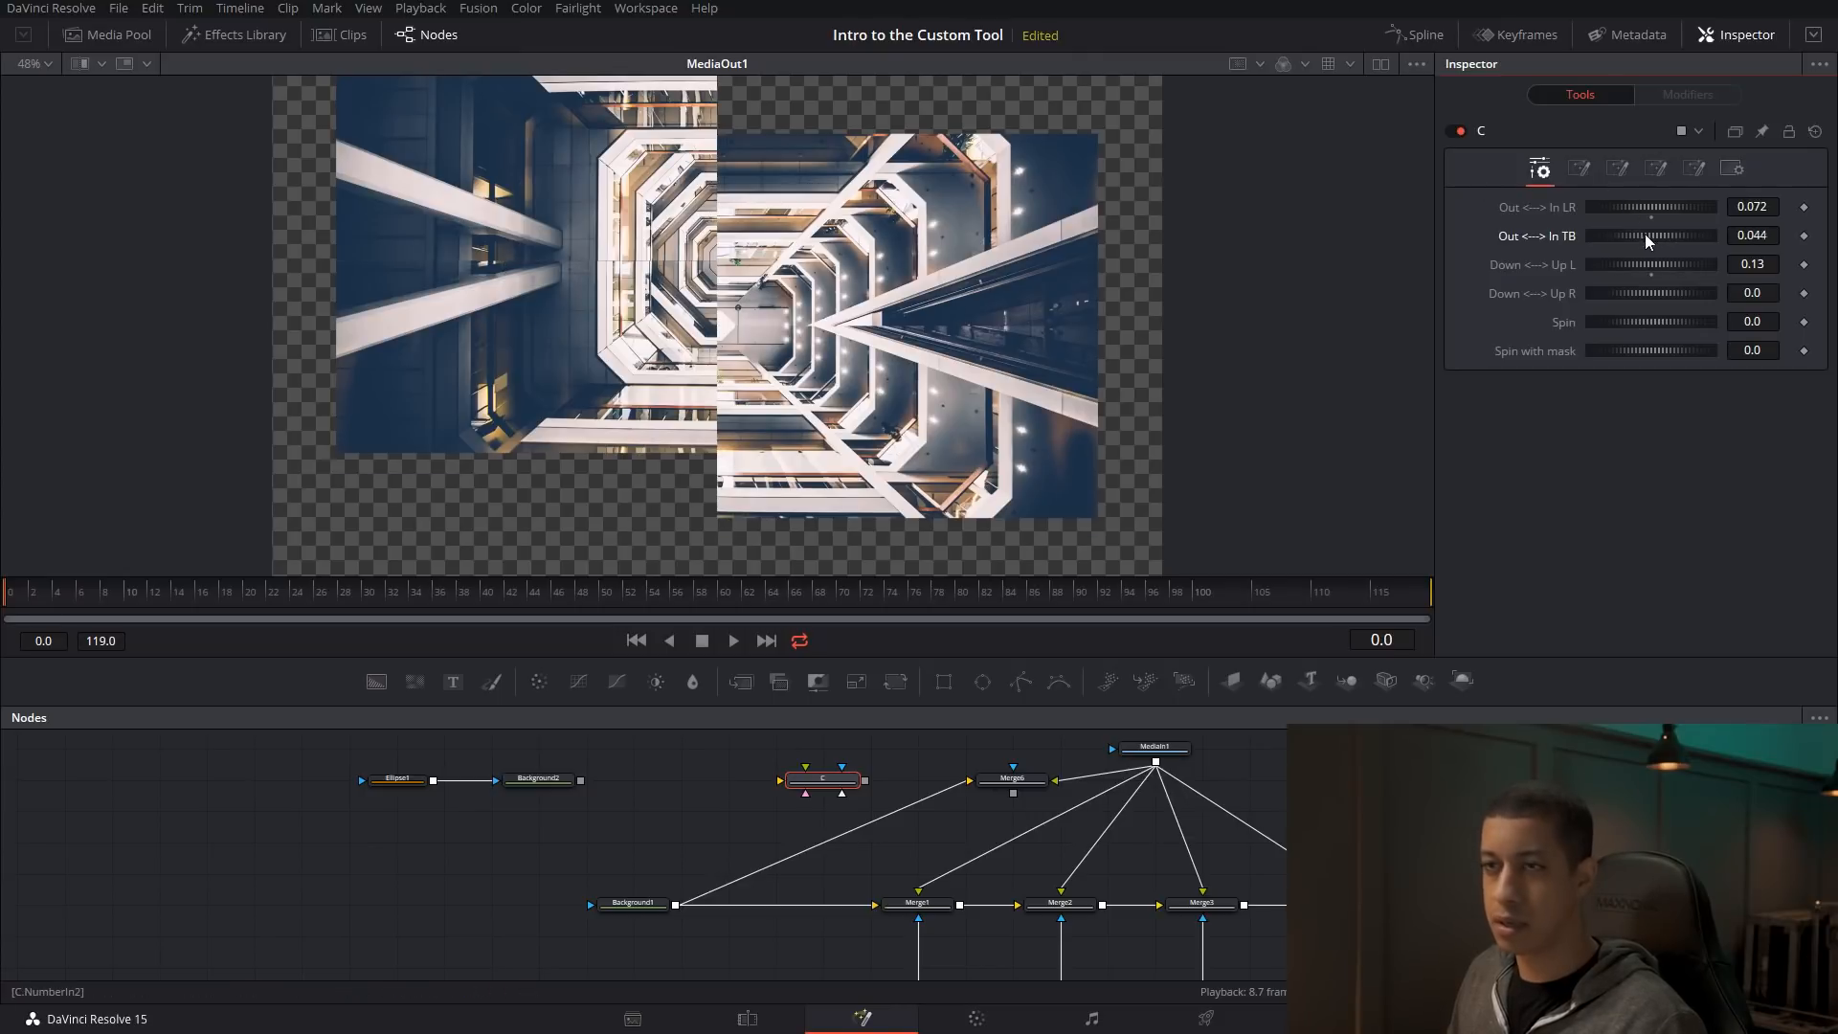
pyautogui.moveTo(1645, 239); pyautogui.dragTo(1621, 239)
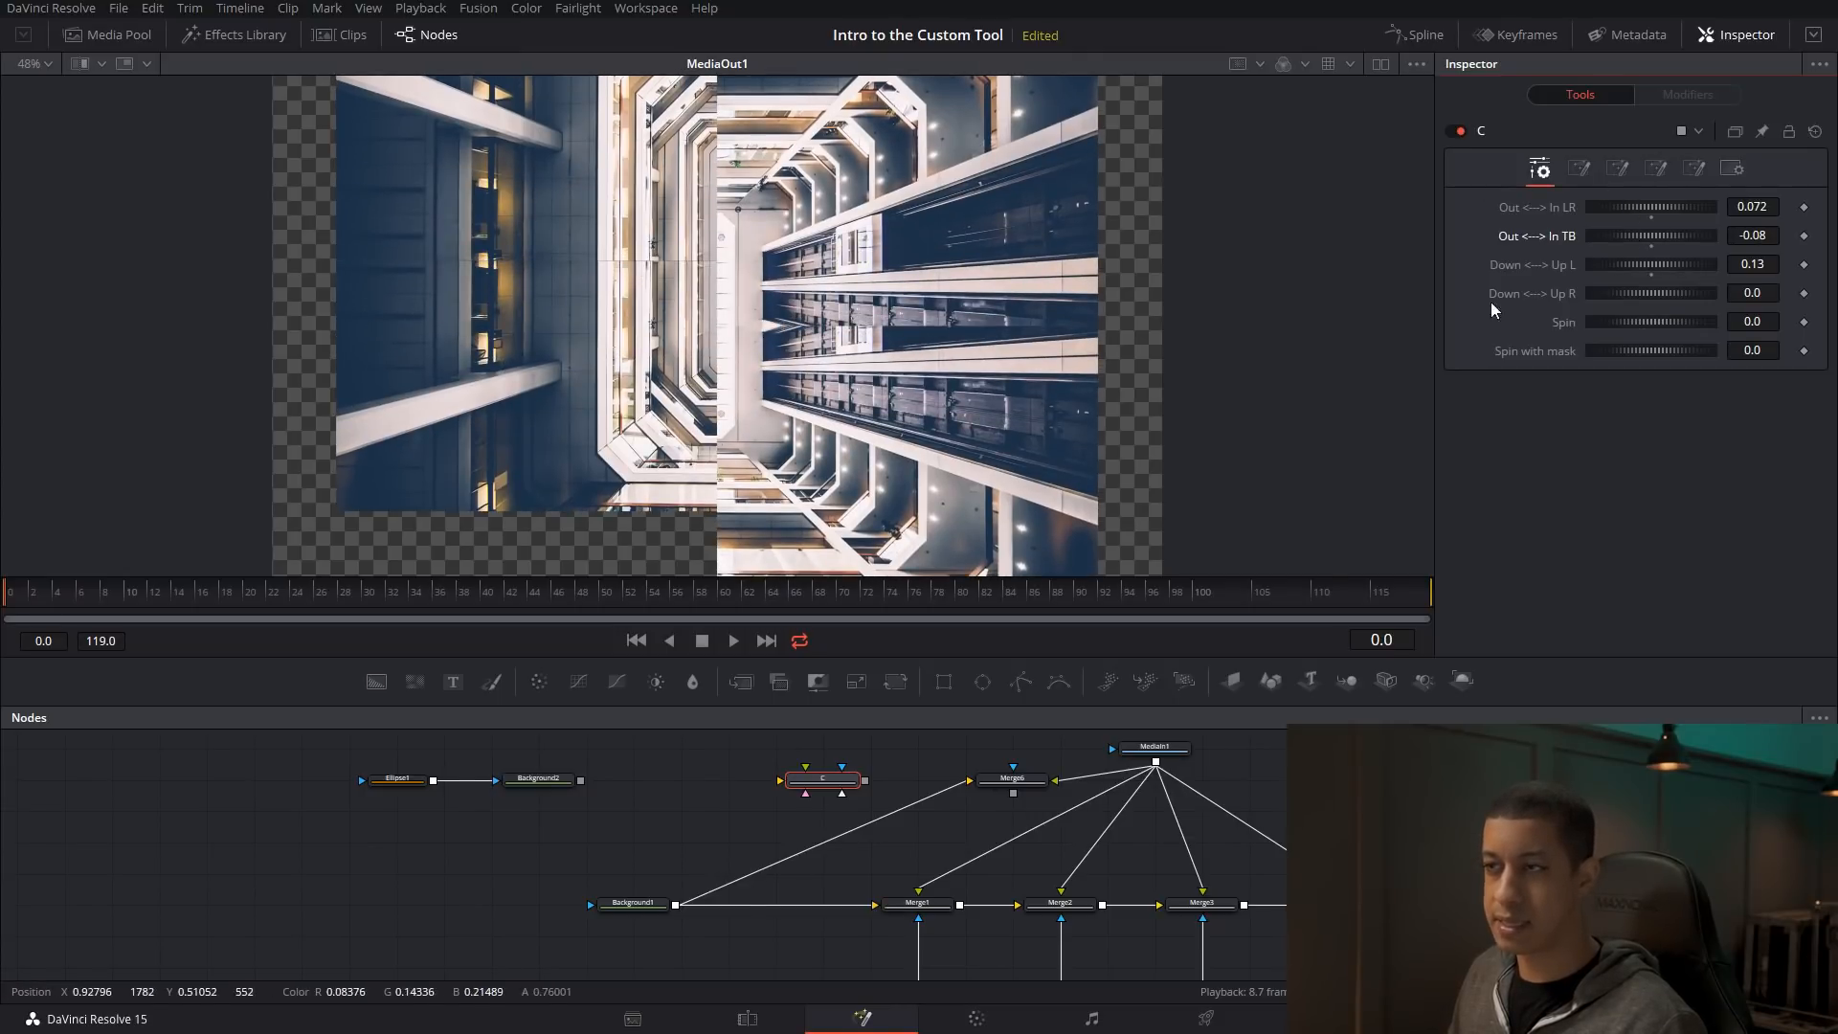
pyautogui.moveTo(1657, 257); pyautogui.dragTo(1645, 261)
pyautogui.doubleClick(1653, 264)
pyautogui.doubleClick(1655, 236)
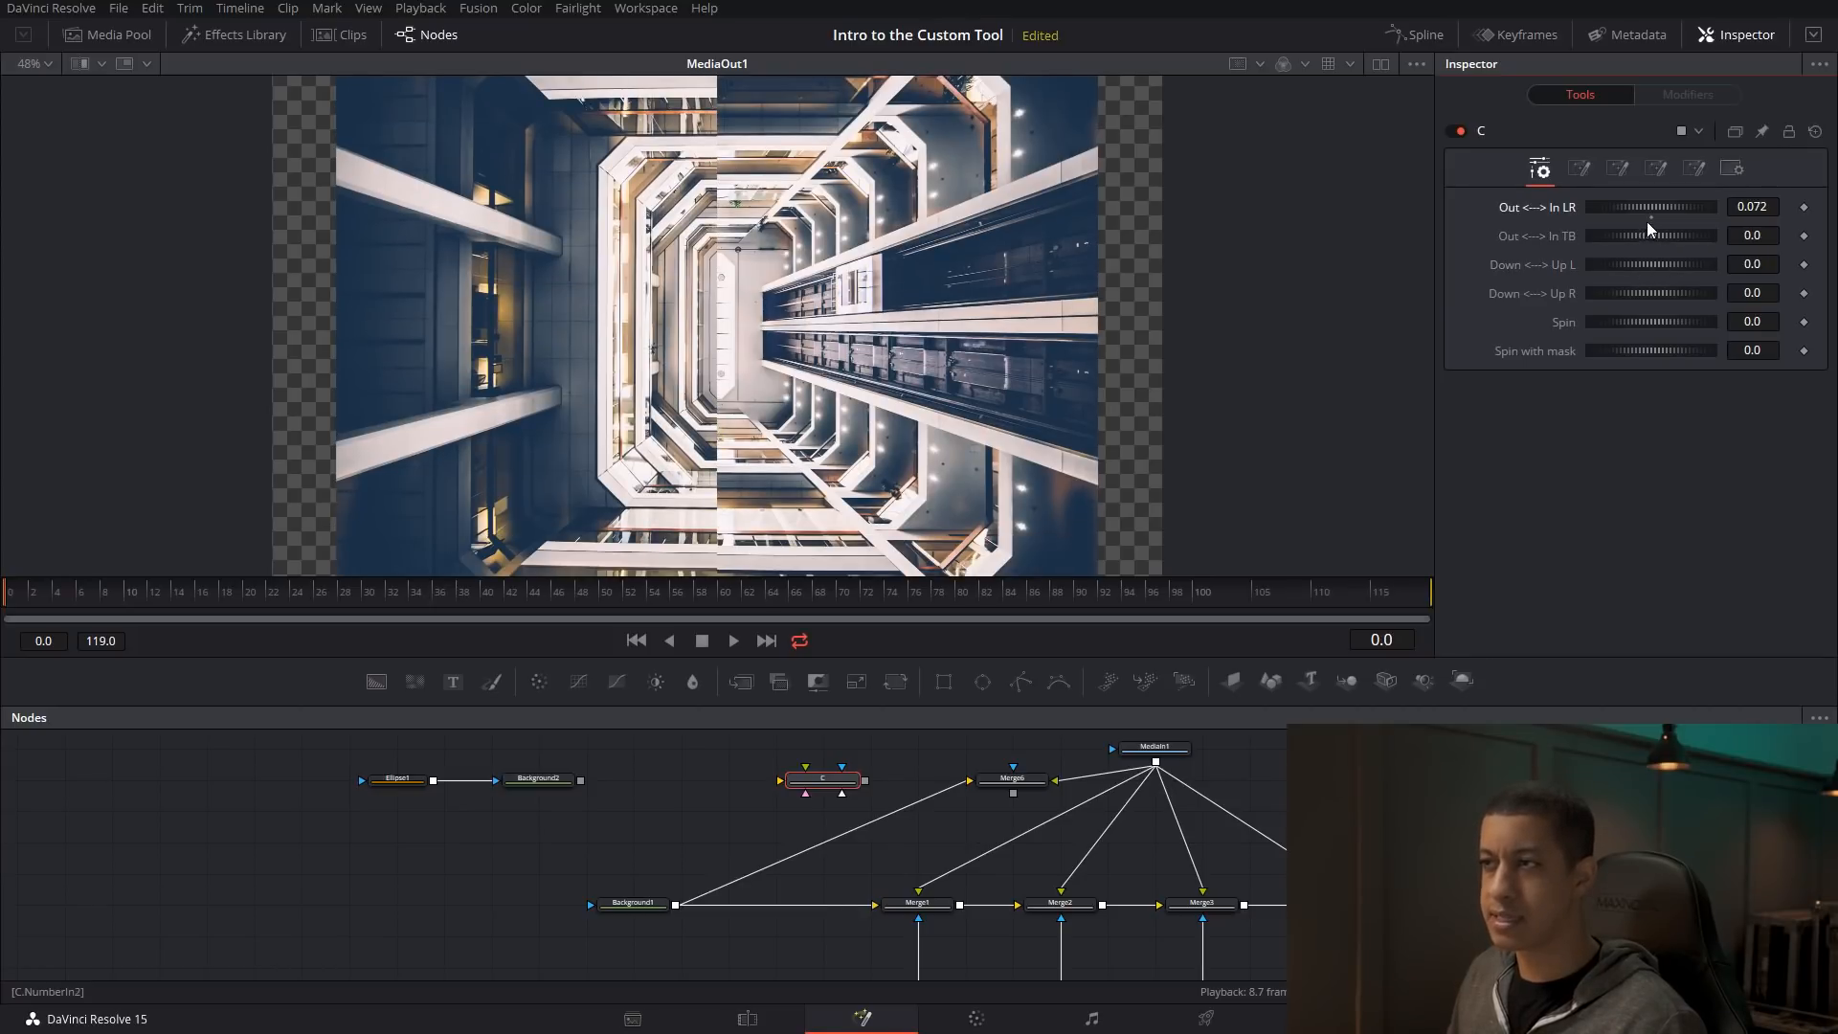
pyautogui.doubleClick(1651, 212)
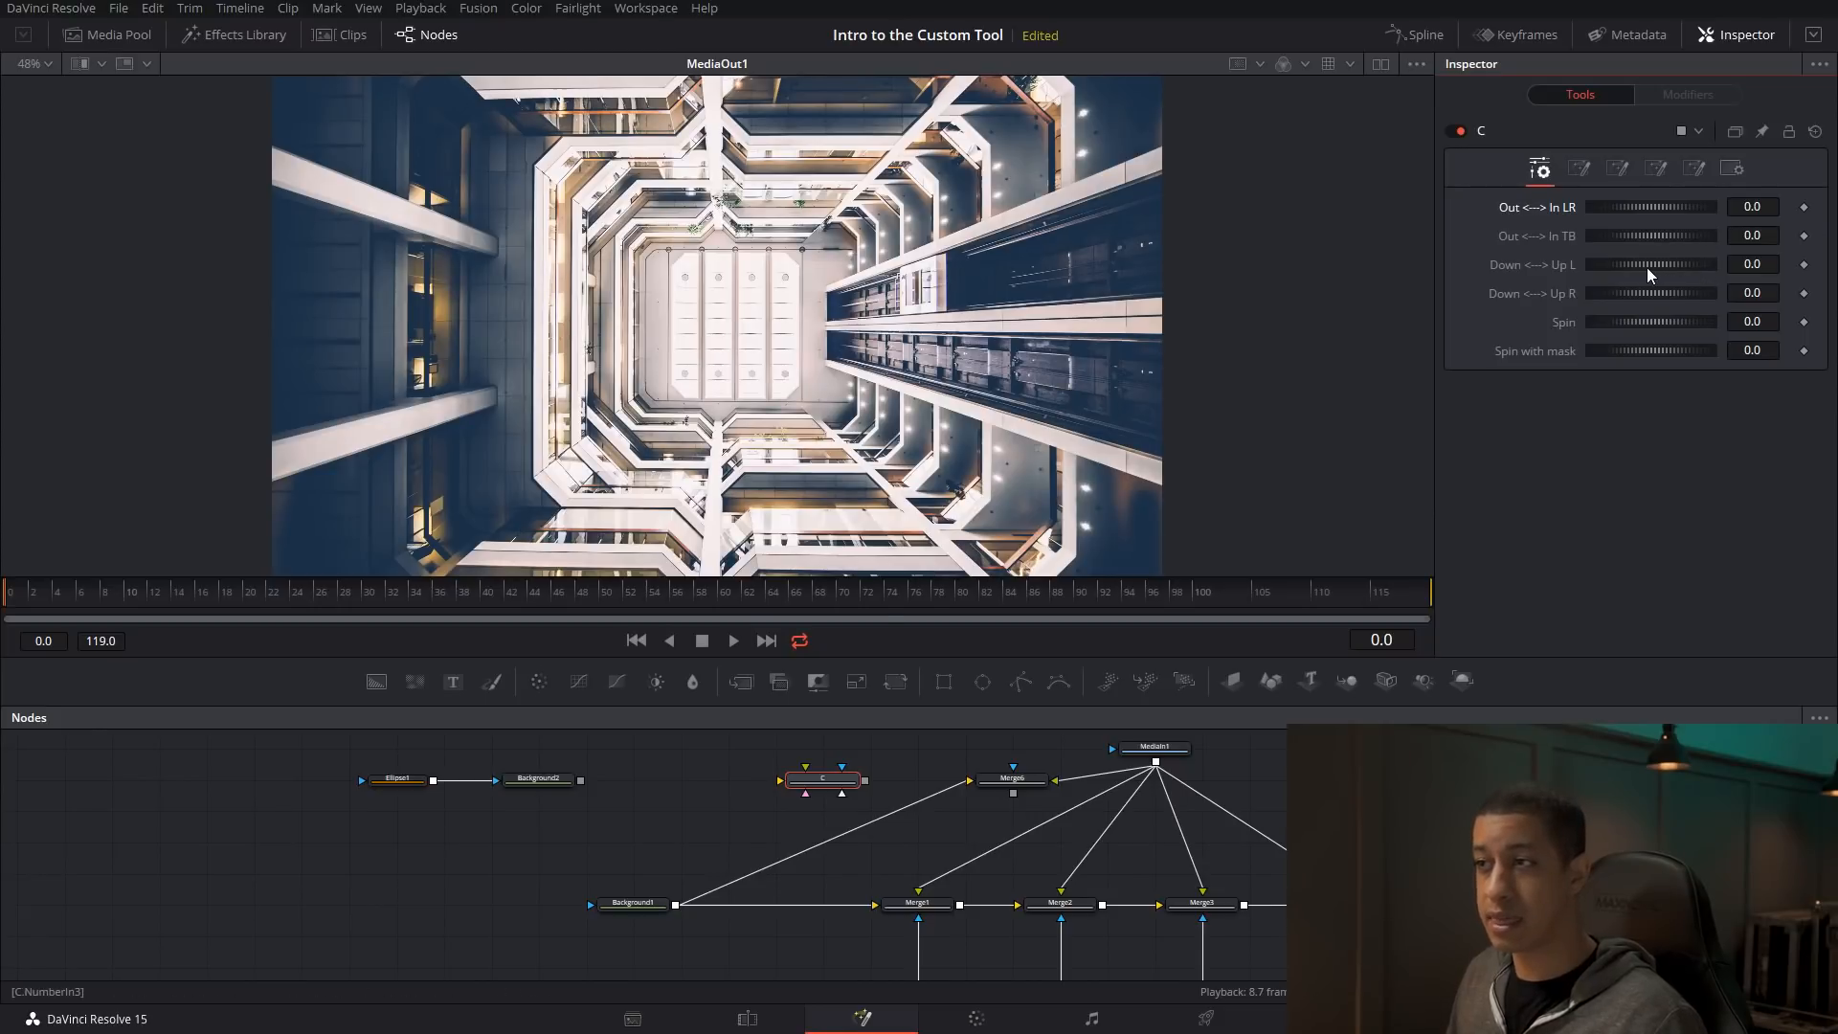
# - Set Down <--> Up L on the C node to 0.043, check how the Rectangle2 mask follows, and reselect C
pyautogui.moveTo(1641, 266); pyautogui.dragTo(1645, 267)
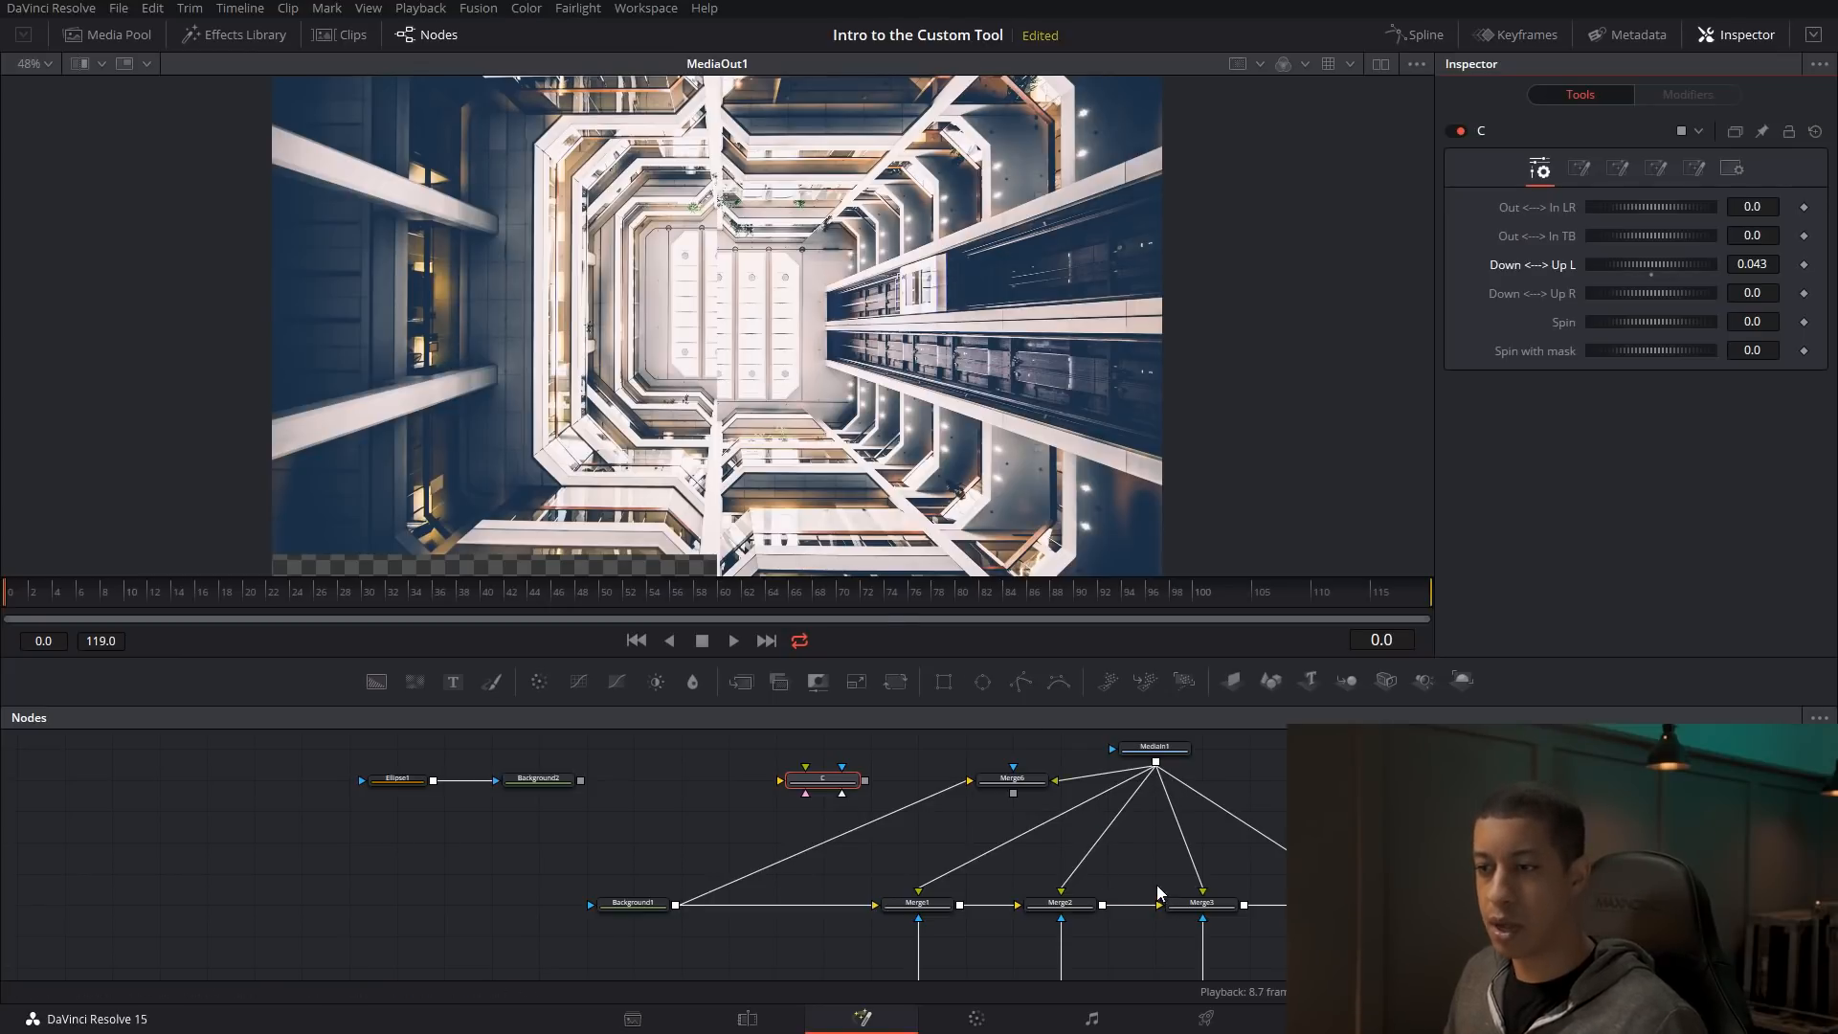
pyautogui.scroll(-5, 1161, 898)
pyautogui.click(1068, 801)
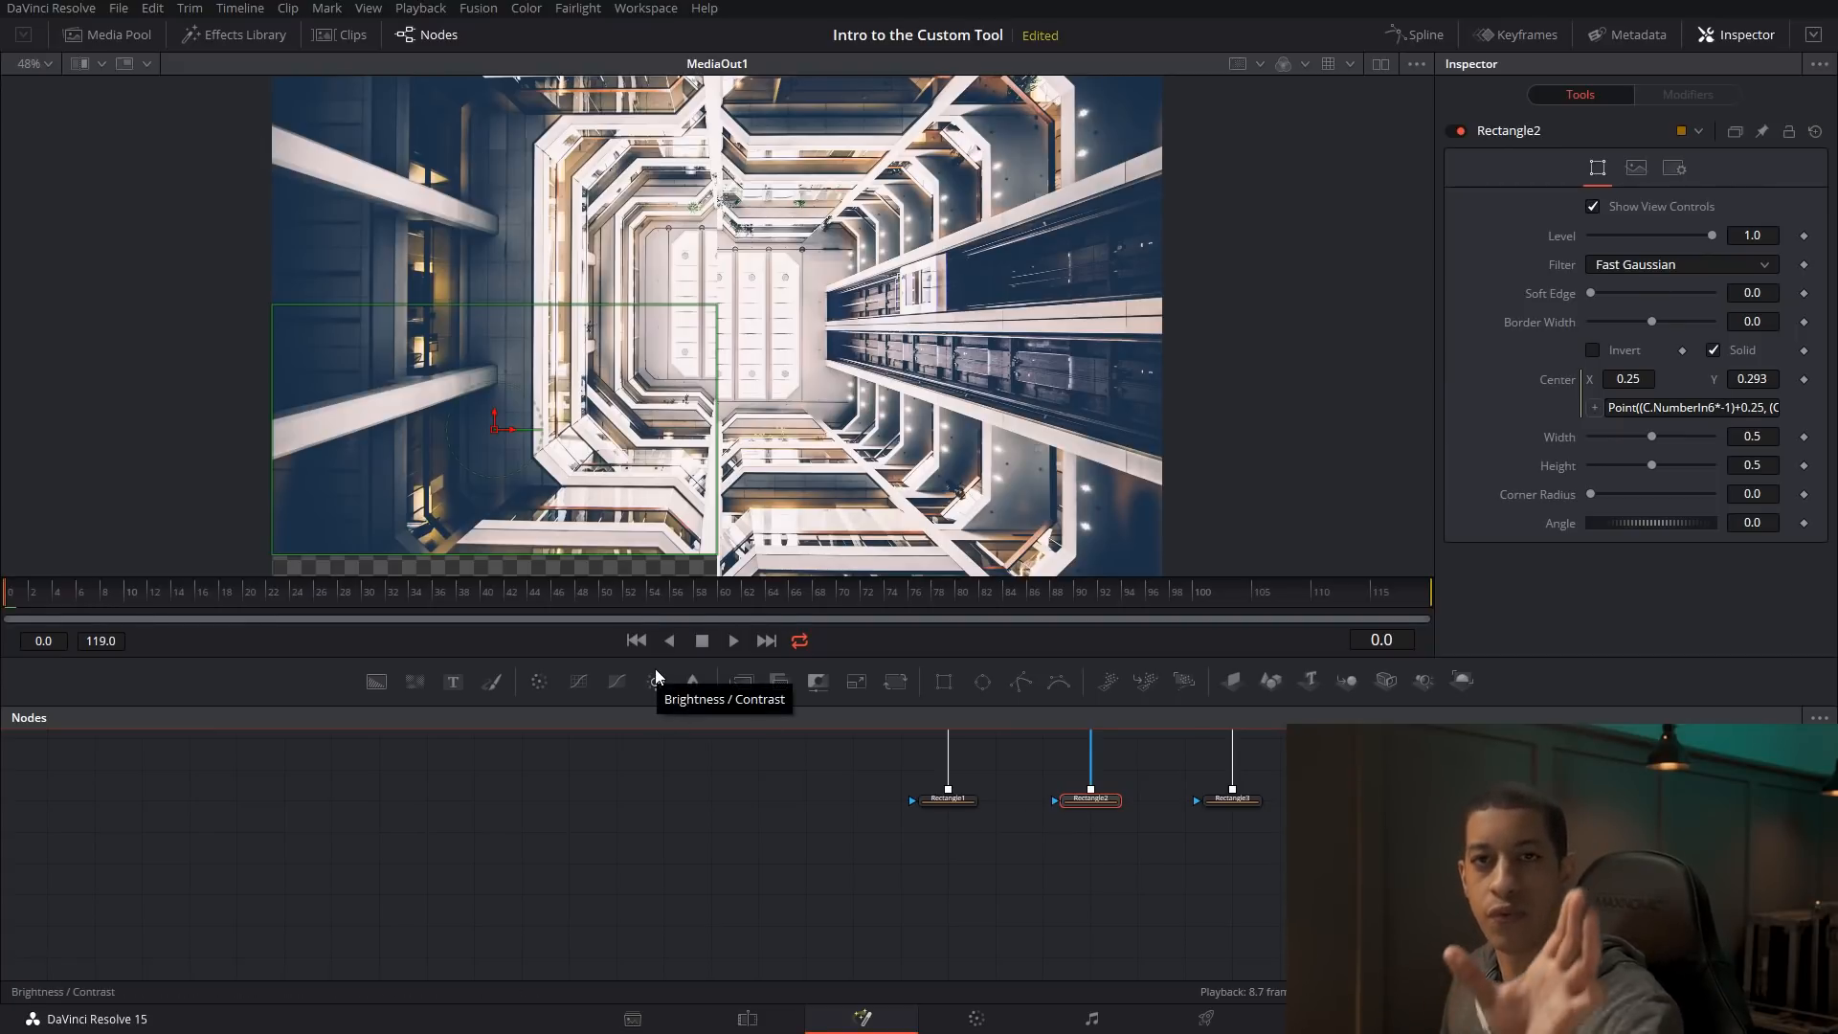
pyautogui.moveTo(656, 865); pyautogui.dragTo(518, 1031)
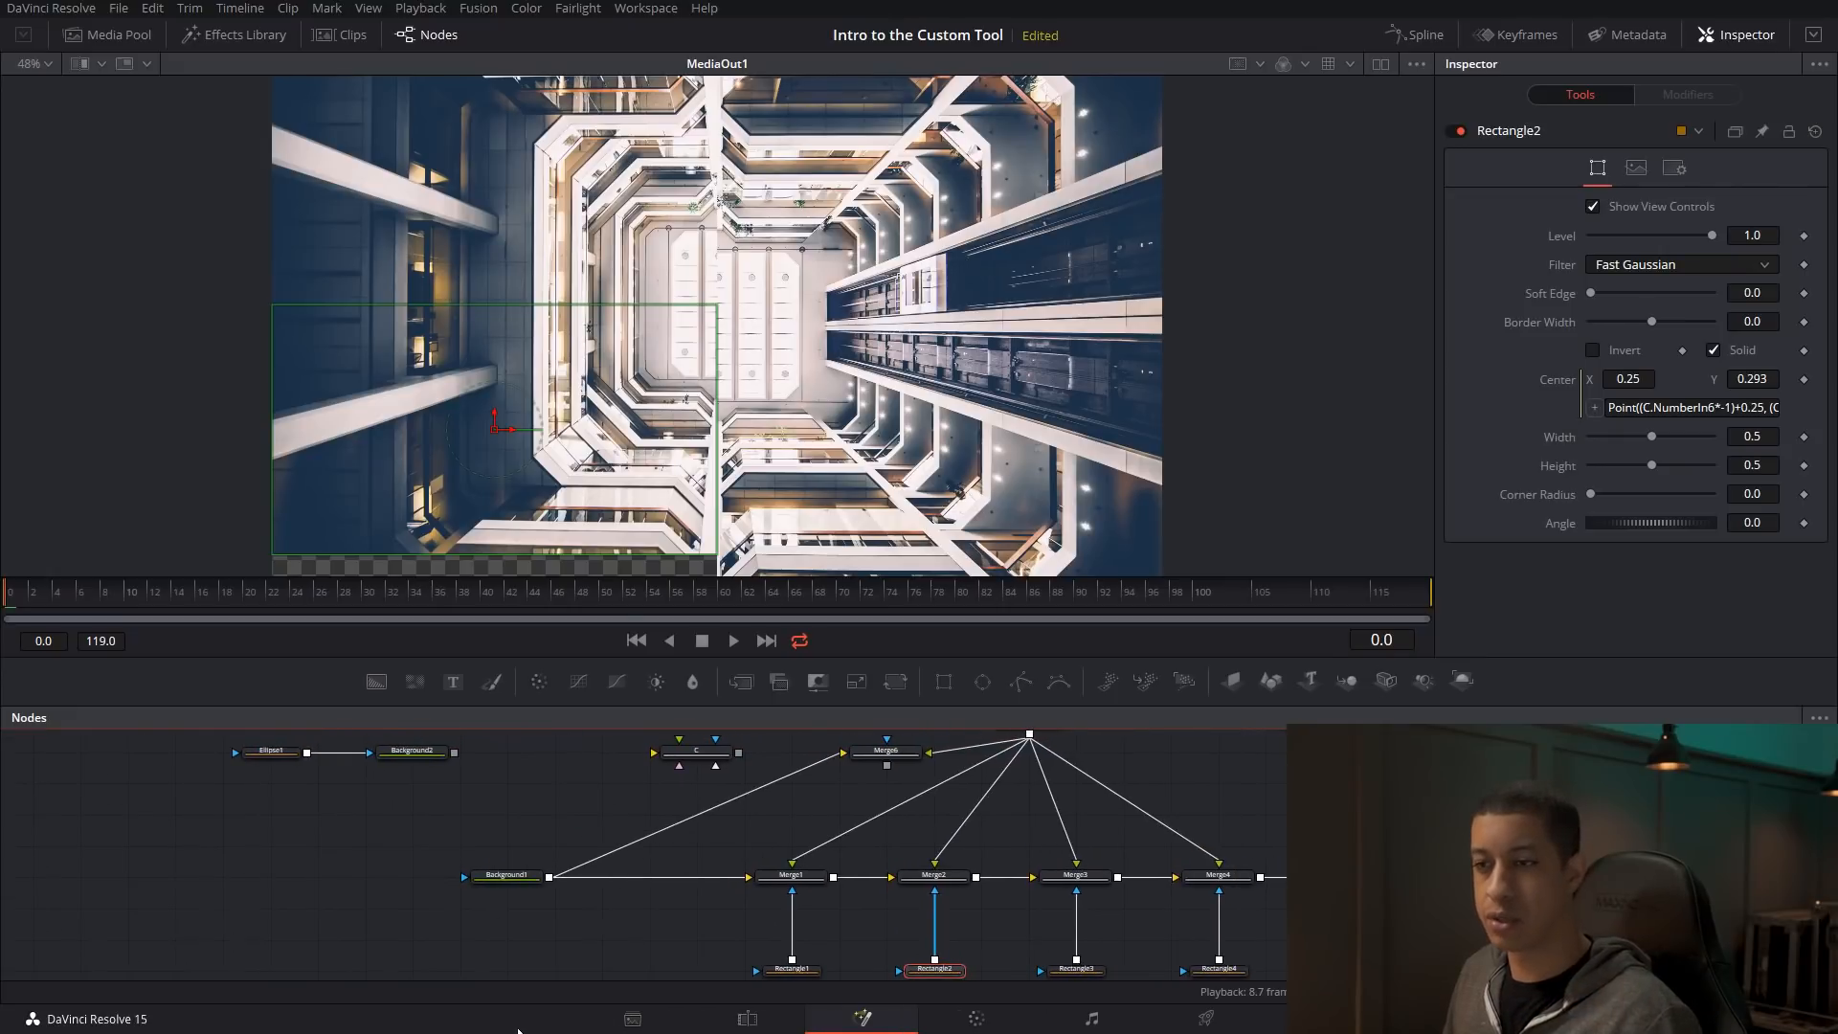
pyautogui.click(696, 751)
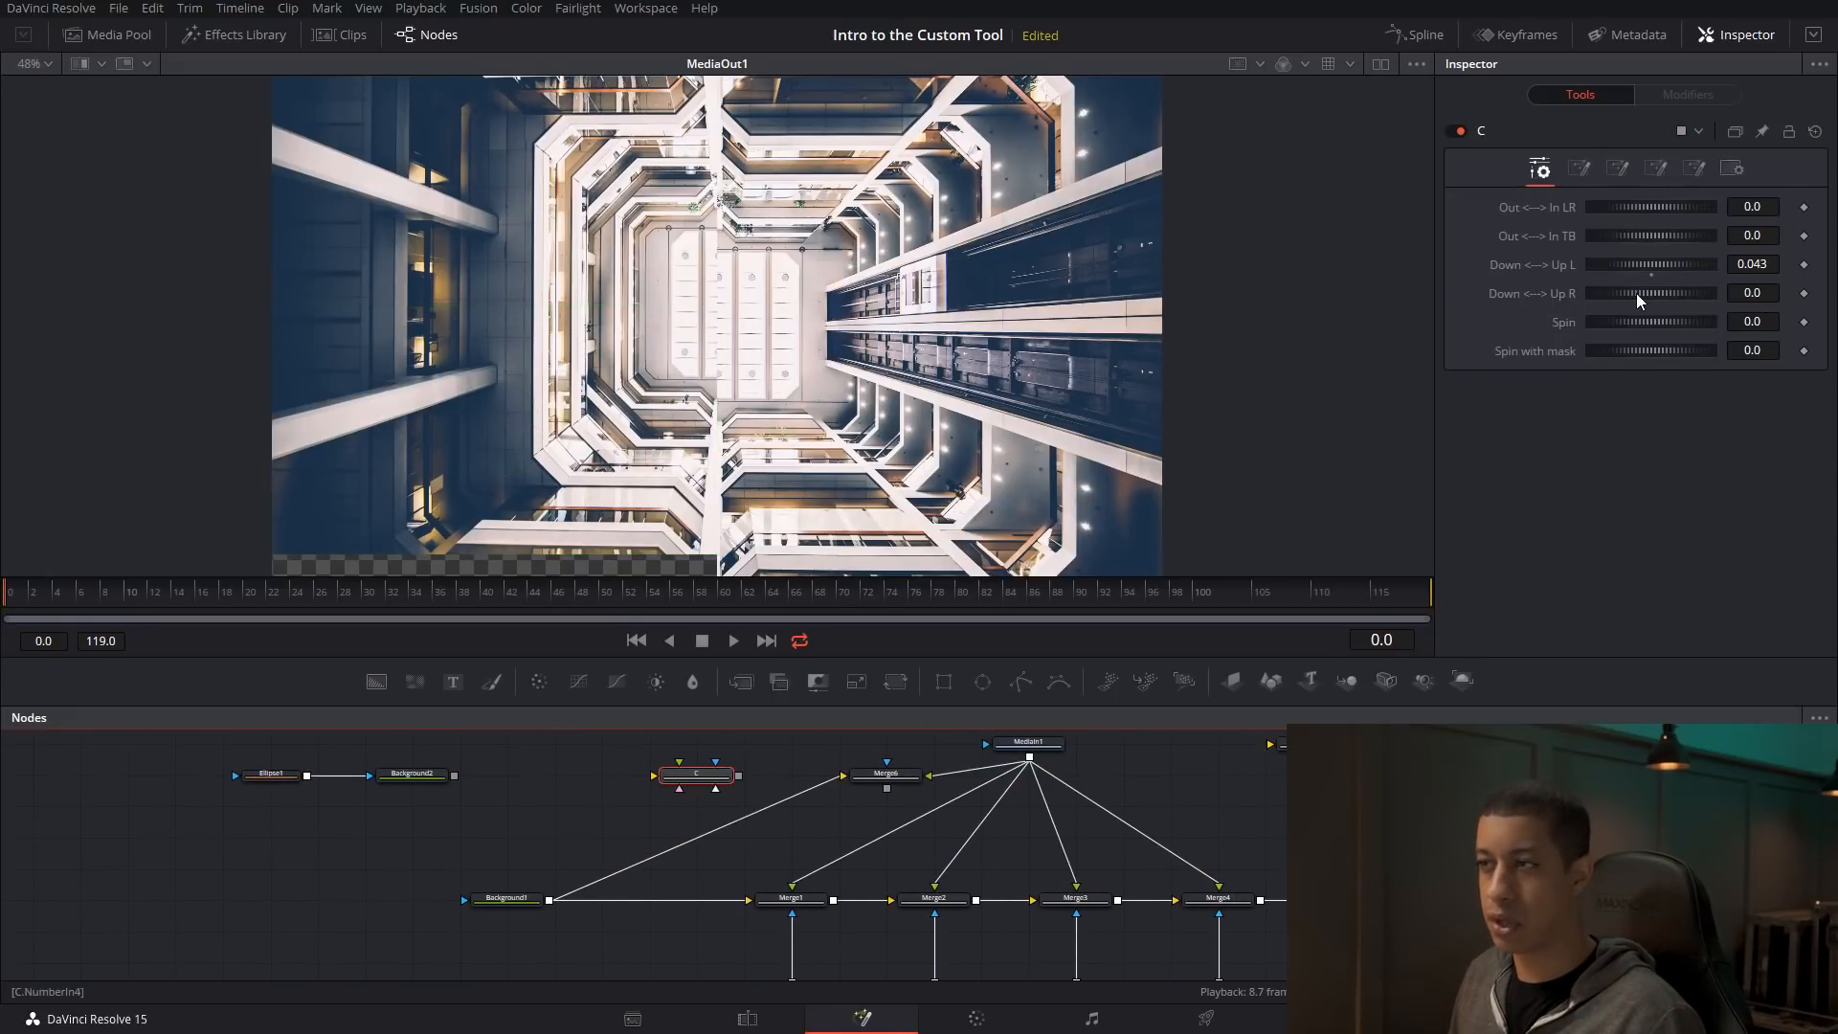
# - Test the C node with Down <--> Up L at 0.289, Down <--> Up R at 0.196 and Out <--> In TB at -0.602, then reset all three
pyautogui.moveTo(1639, 301); pyautogui.dragTo(1532, 242)
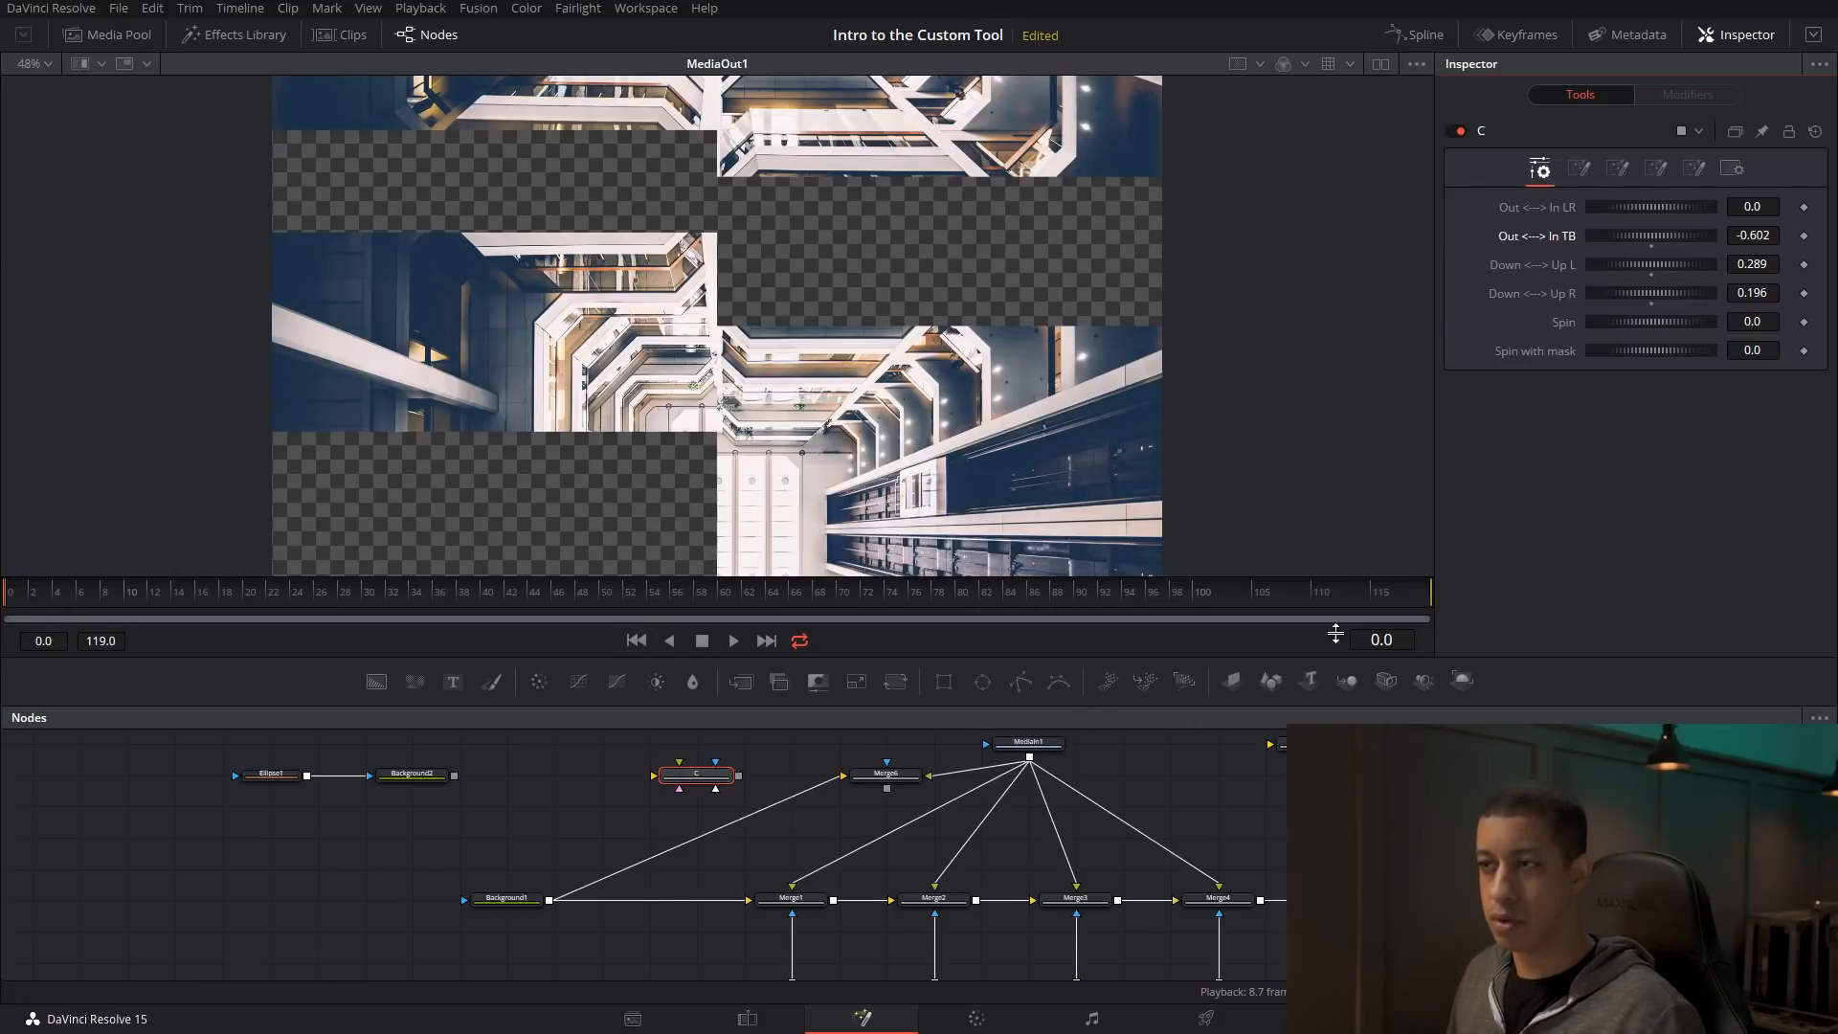
pyautogui.doubleClick(1655, 293)
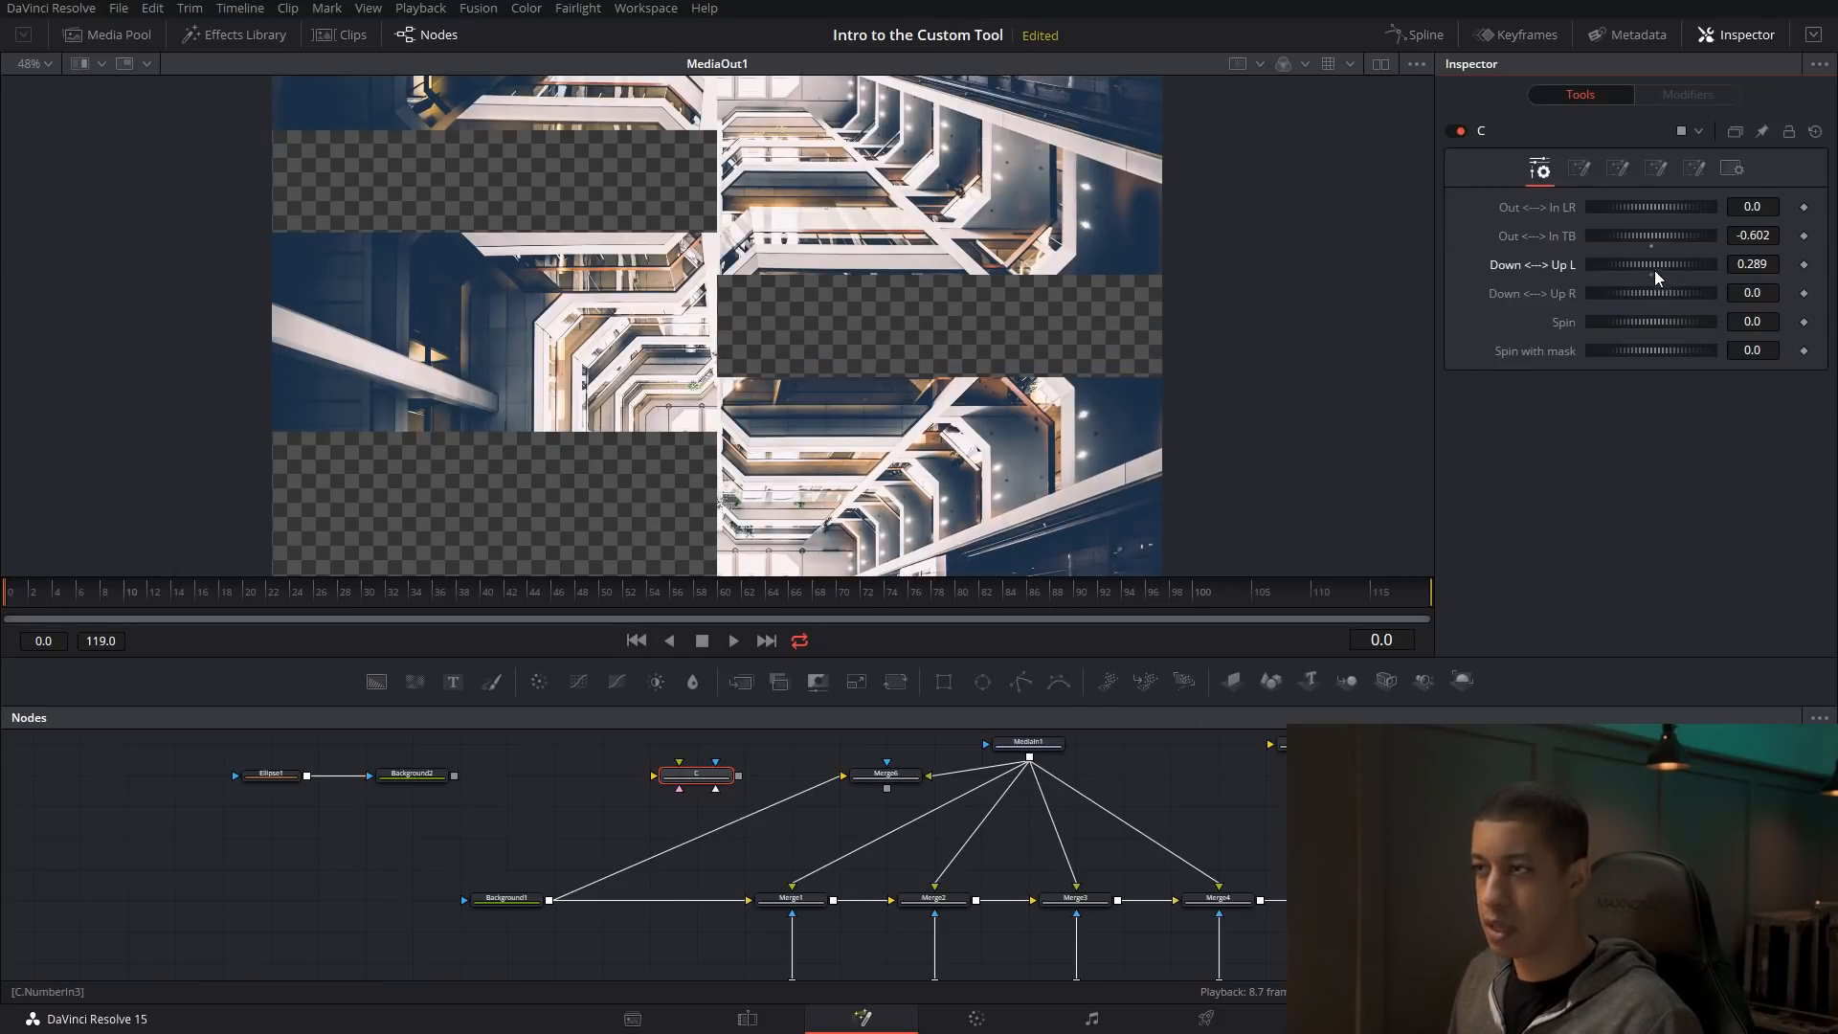
pyautogui.doubleClick(1655, 266)
pyautogui.doubleClick(1651, 238)
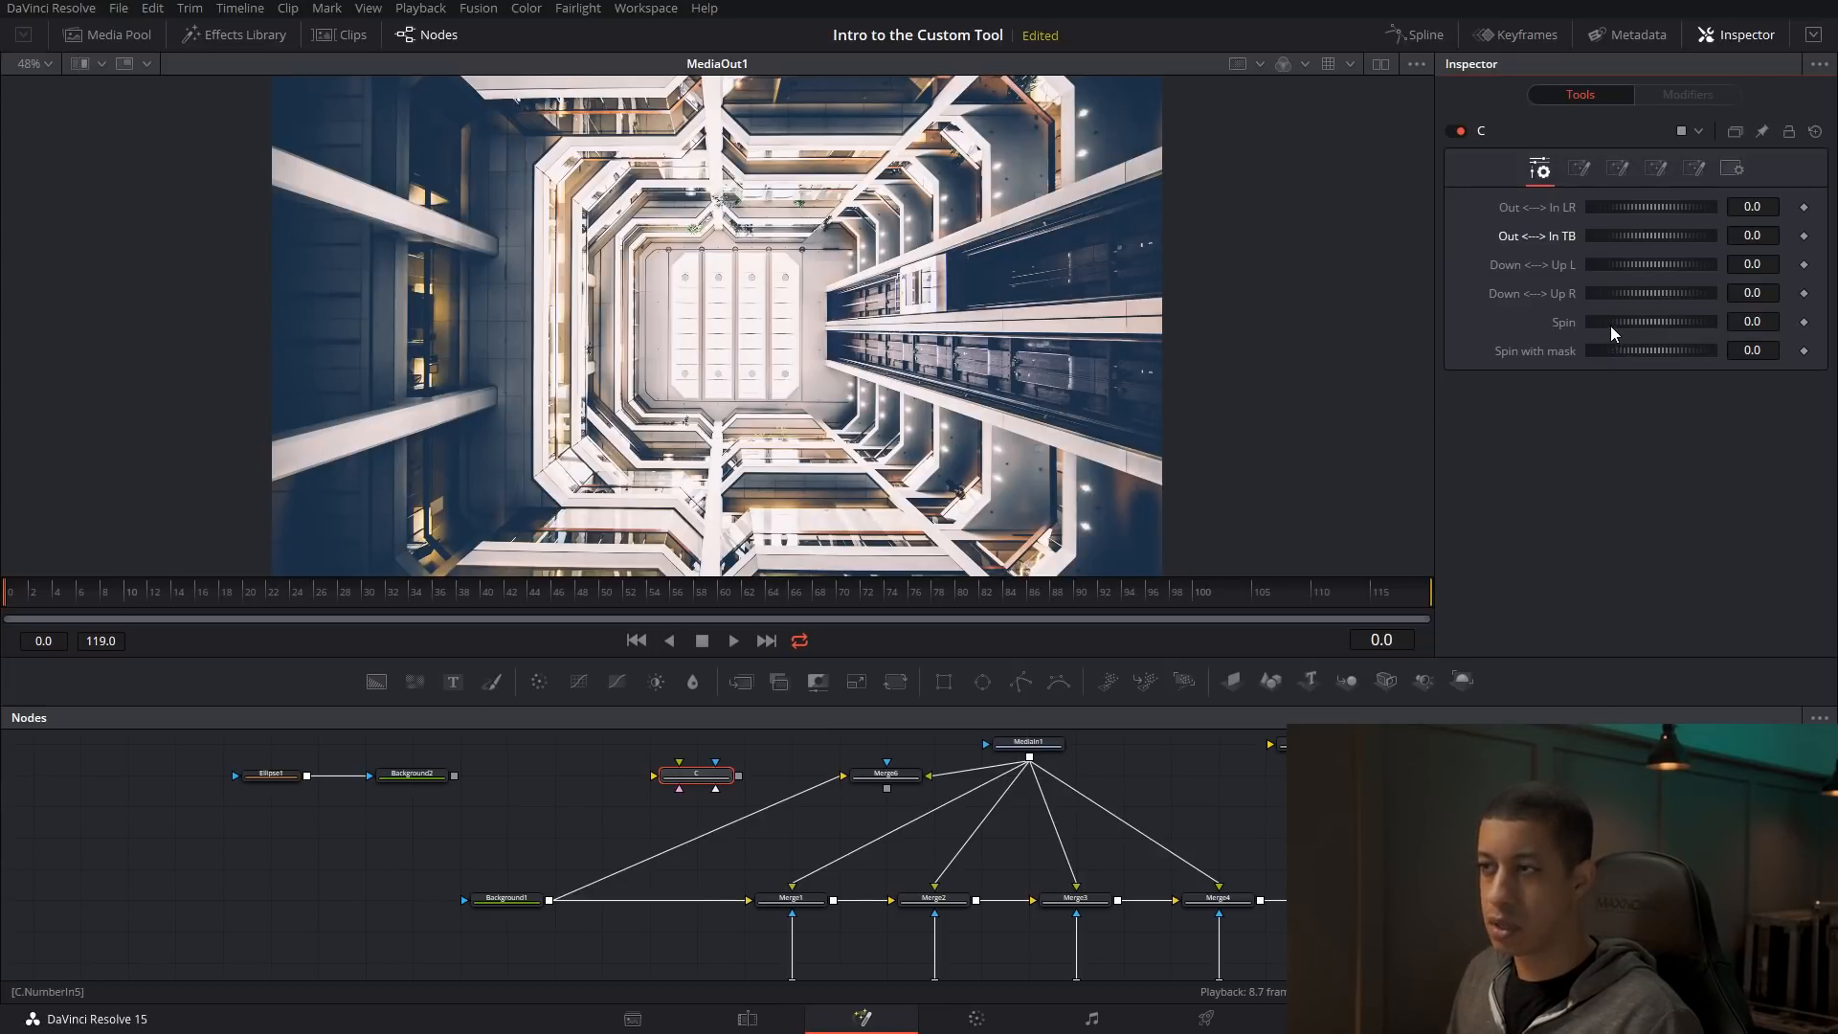
# - Set Spin with mask on the C node to 0.21 and bring up the Rectangle4 mask's settings
pyautogui.moveTo(1612, 347); pyautogui.dragTo(1641, 348)
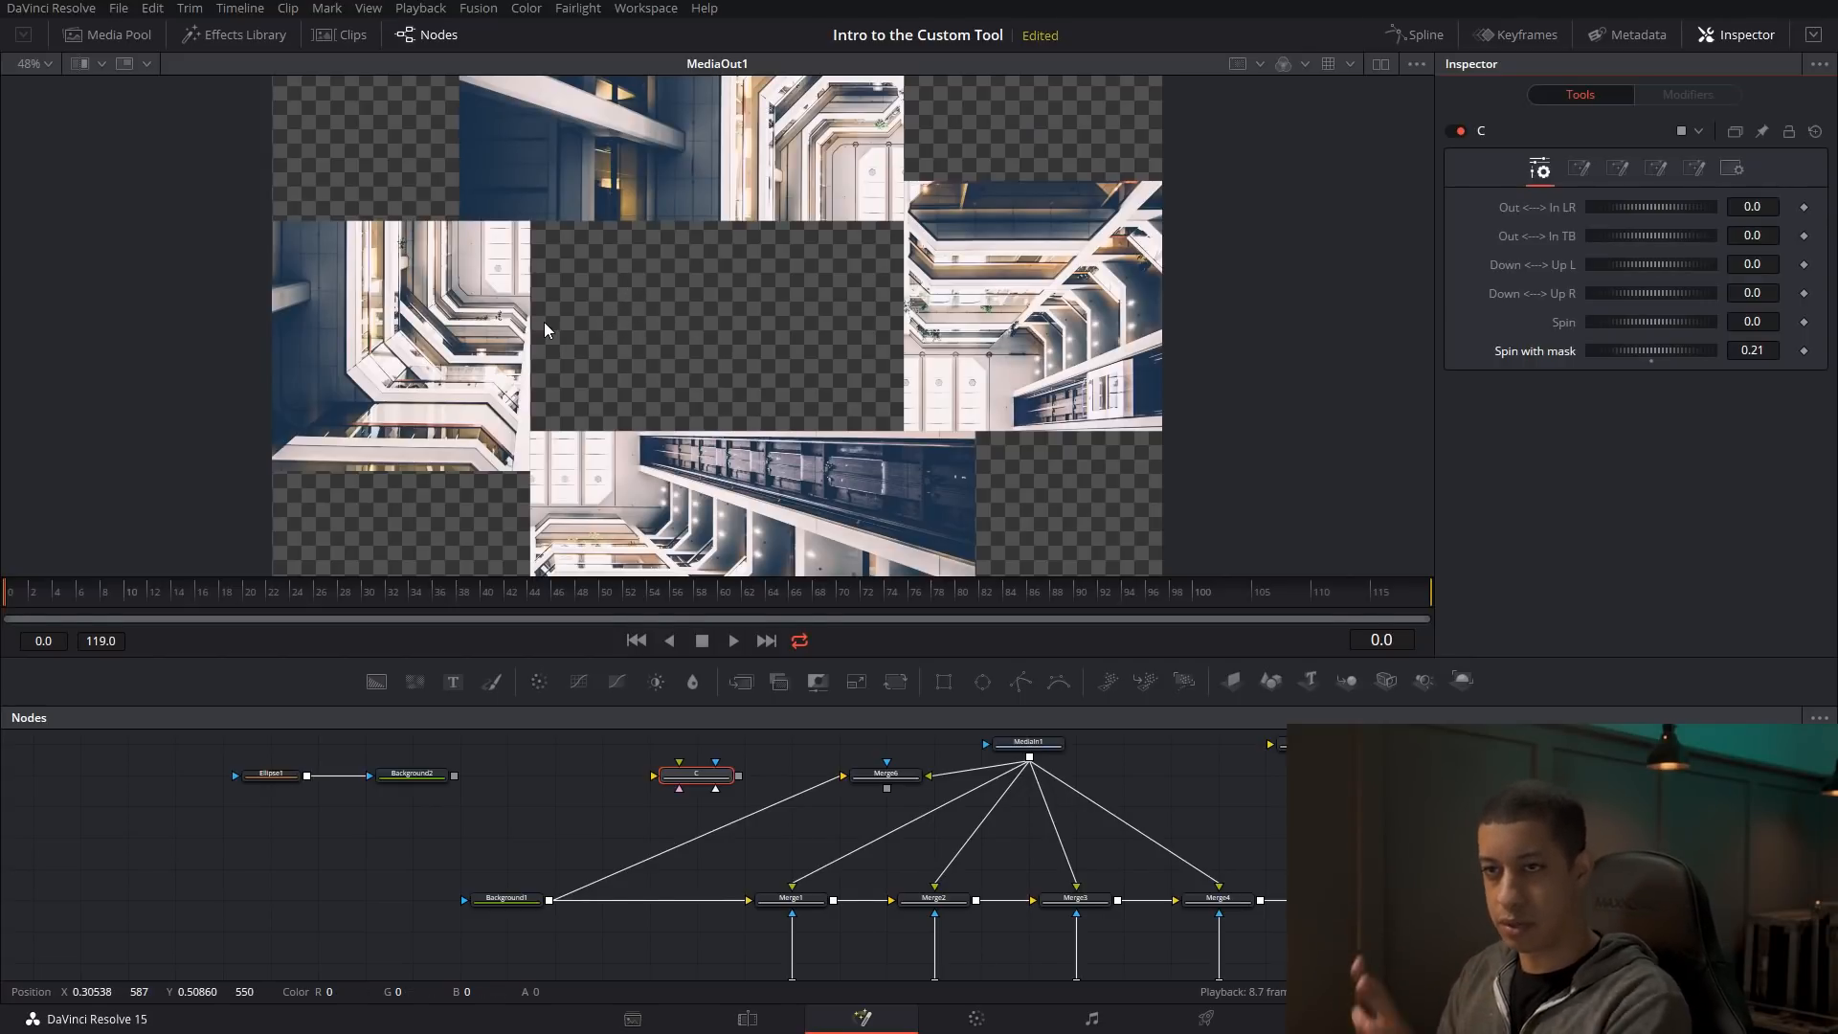
pyautogui.moveTo(1288, 833); pyautogui.dragTo(1262, 741)
pyautogui.click(1194, 900)
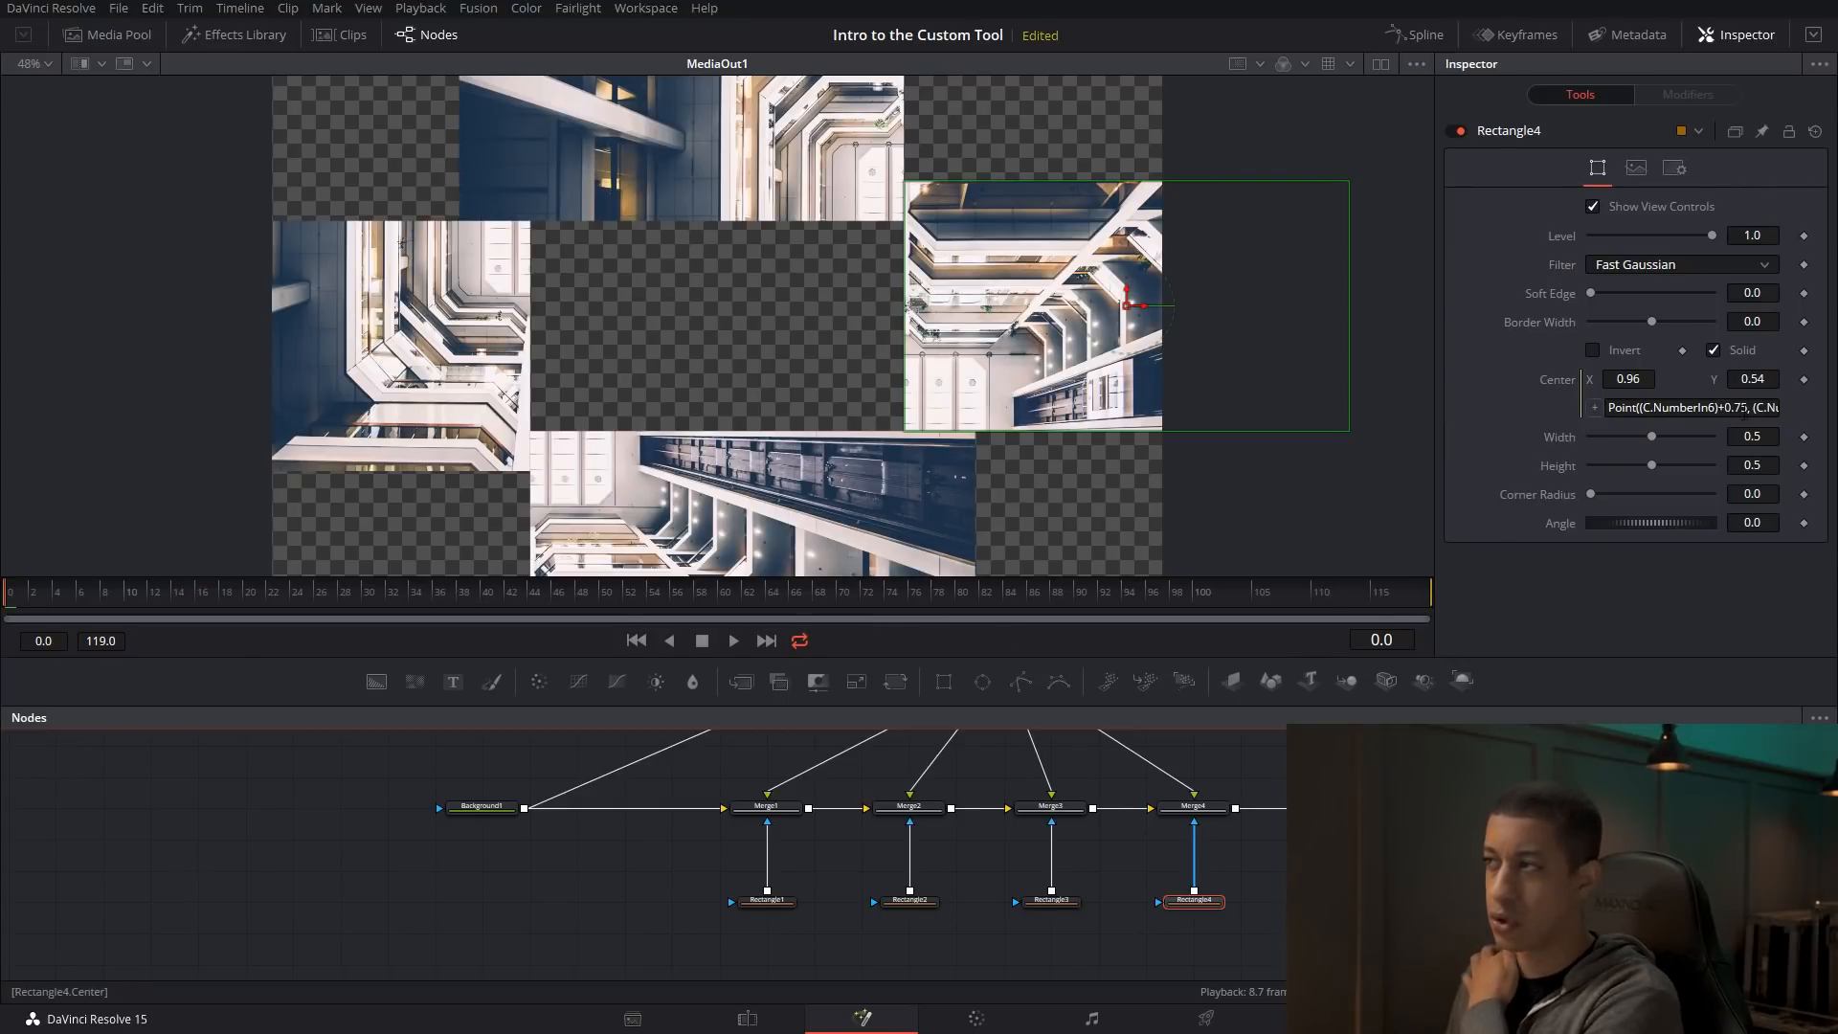
# - Examine the Rectangle4 mask's Center expression, especially the inverted C.NumberIn6 term and the 0.75 offset in its Y part
pyautogui.click(1764, 410)
pyautogui.moveTo(1767, 412); pyautogui.dragTo(1804, 408)
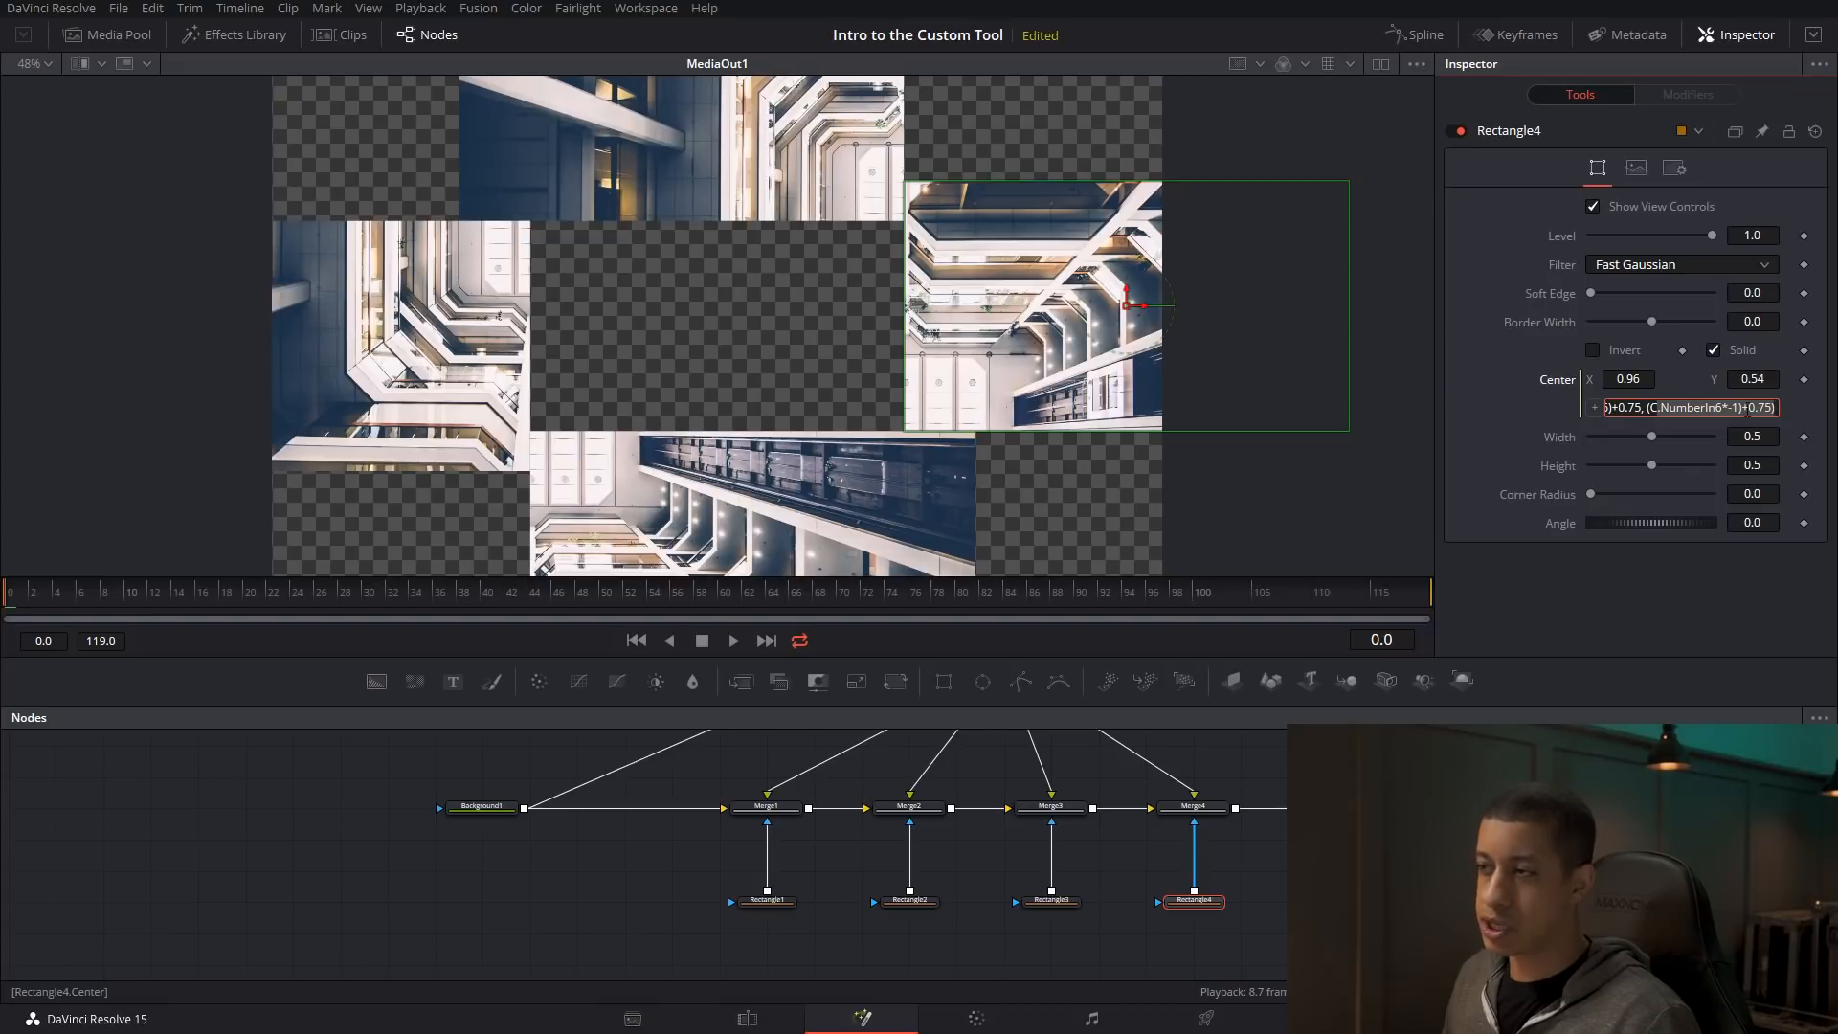
pyautogui.click(1743, 409)
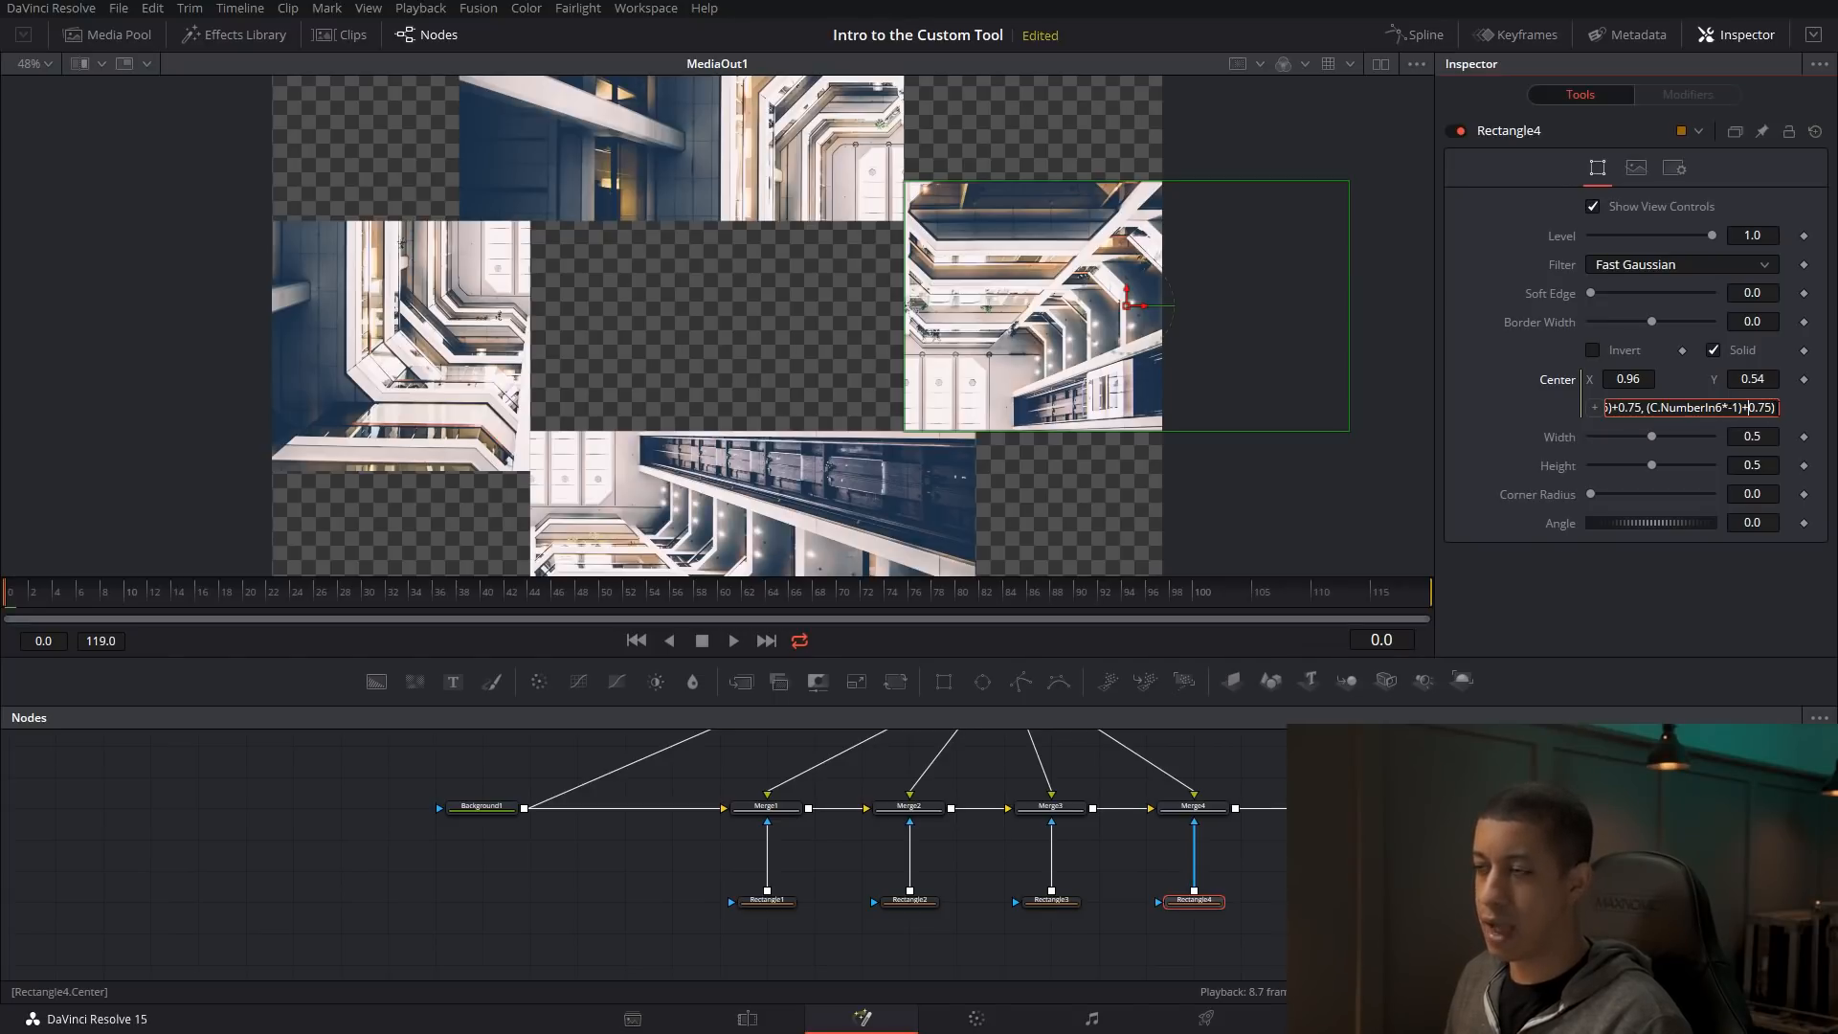
pyautogui.moveTo(1660, 407); pyautogui.dragTo(1735, 407)
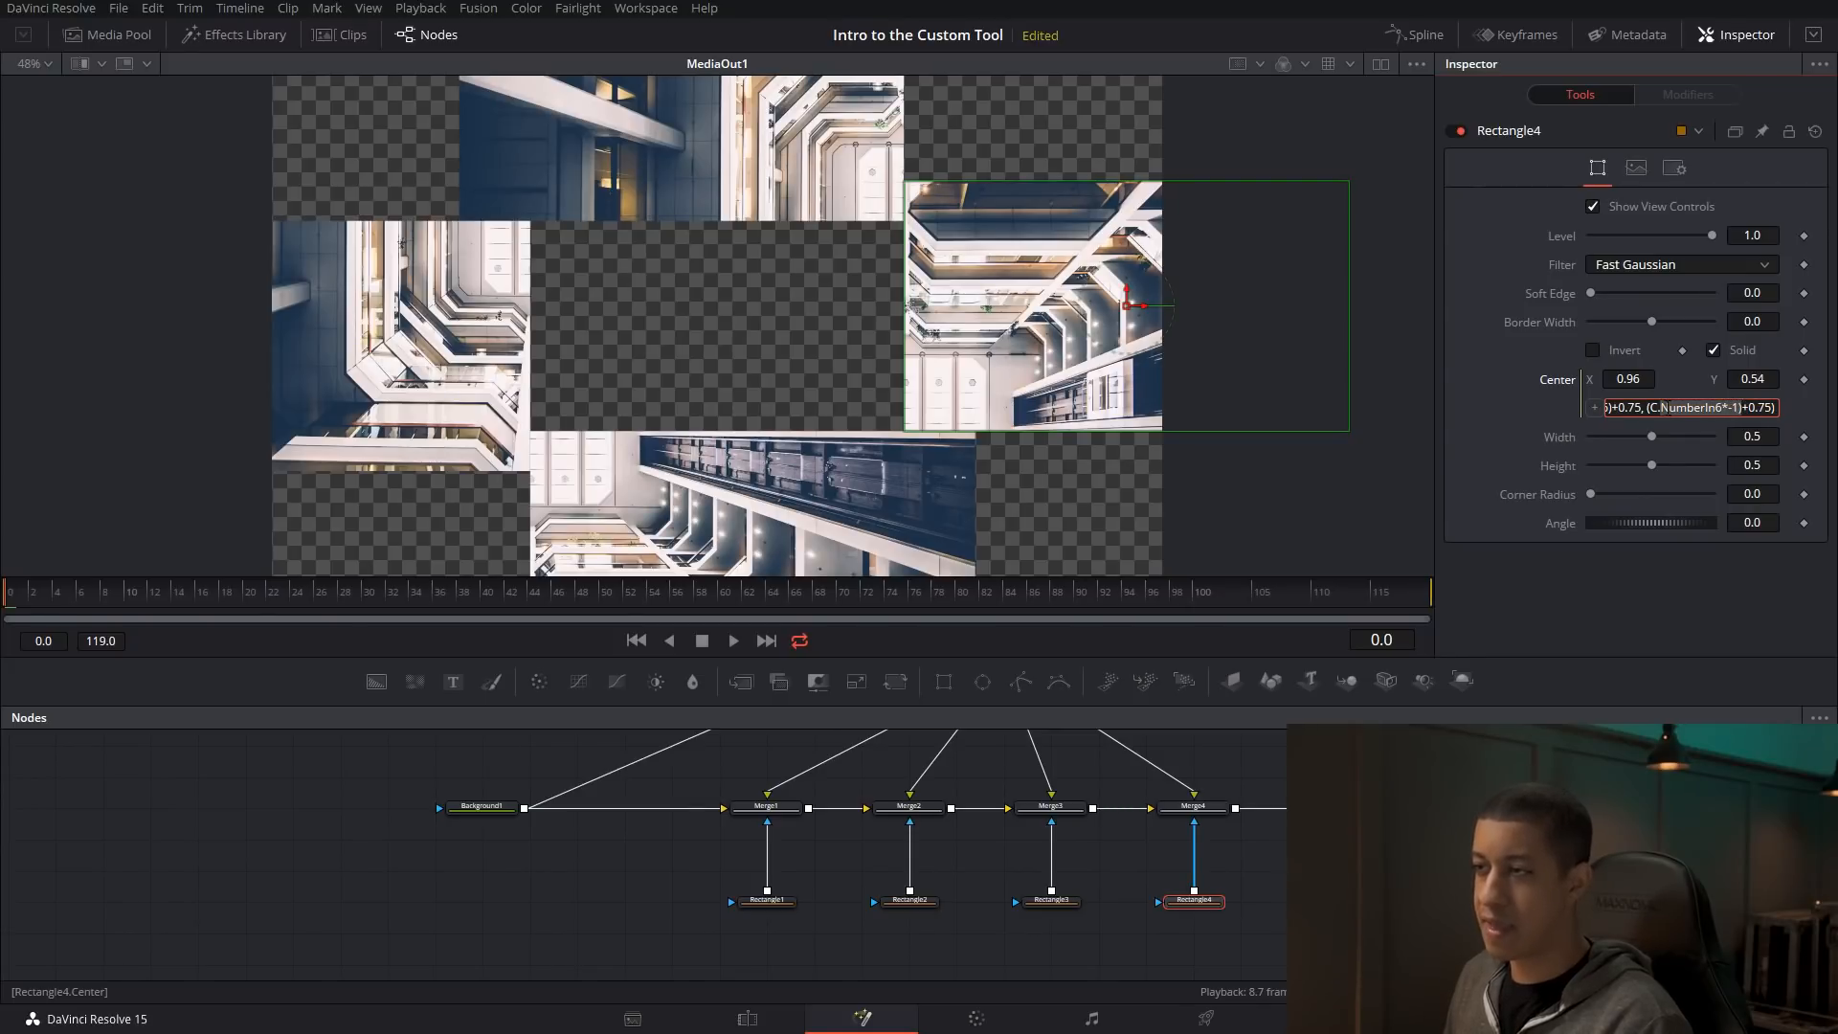
pyautogui.moveTo(1651, 408); pyautogui.dragTo(1741, 406)
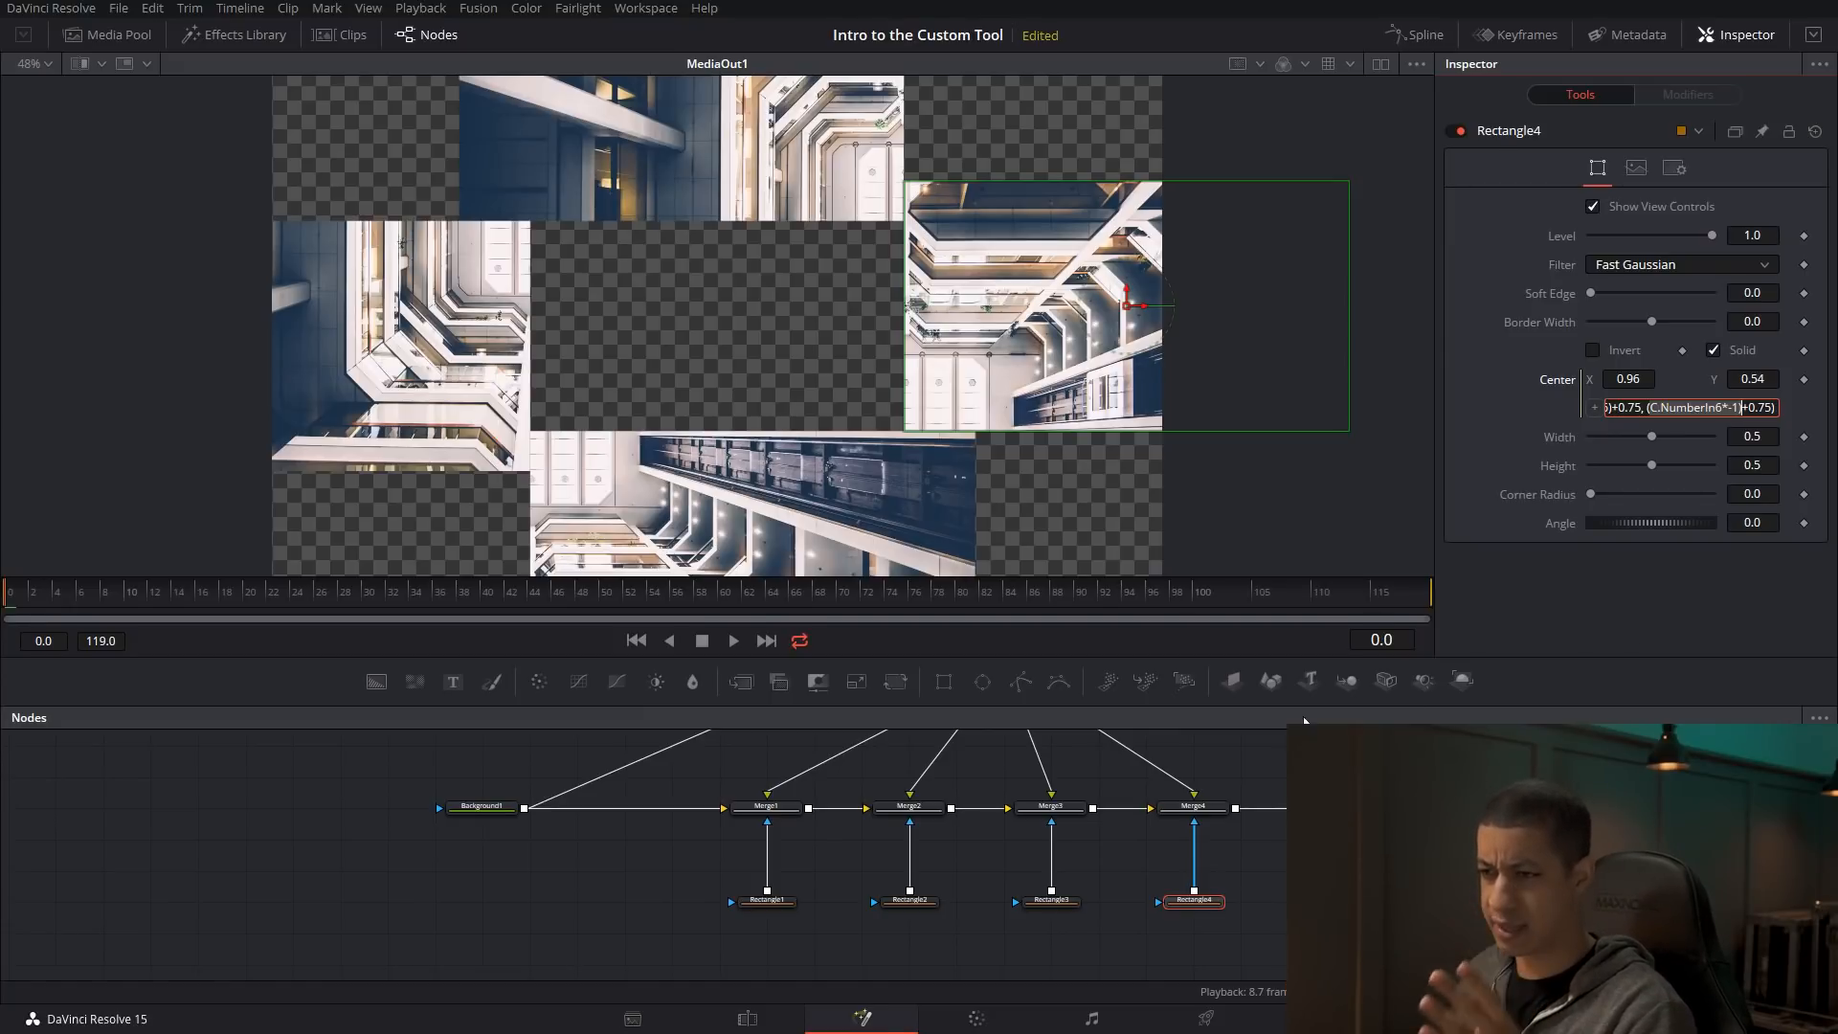
# - Reselect the C node and reset Spin with mask to 0.0
pyautogui.moveTo(1256, 795)
pyautogui.mouseDown()
pyautogui.moveTo(1301, 831)
pyautogui.moveTo(1268, 801)
pyautogui.moveTo(1259, 816)
pyautogui.mouseUp()
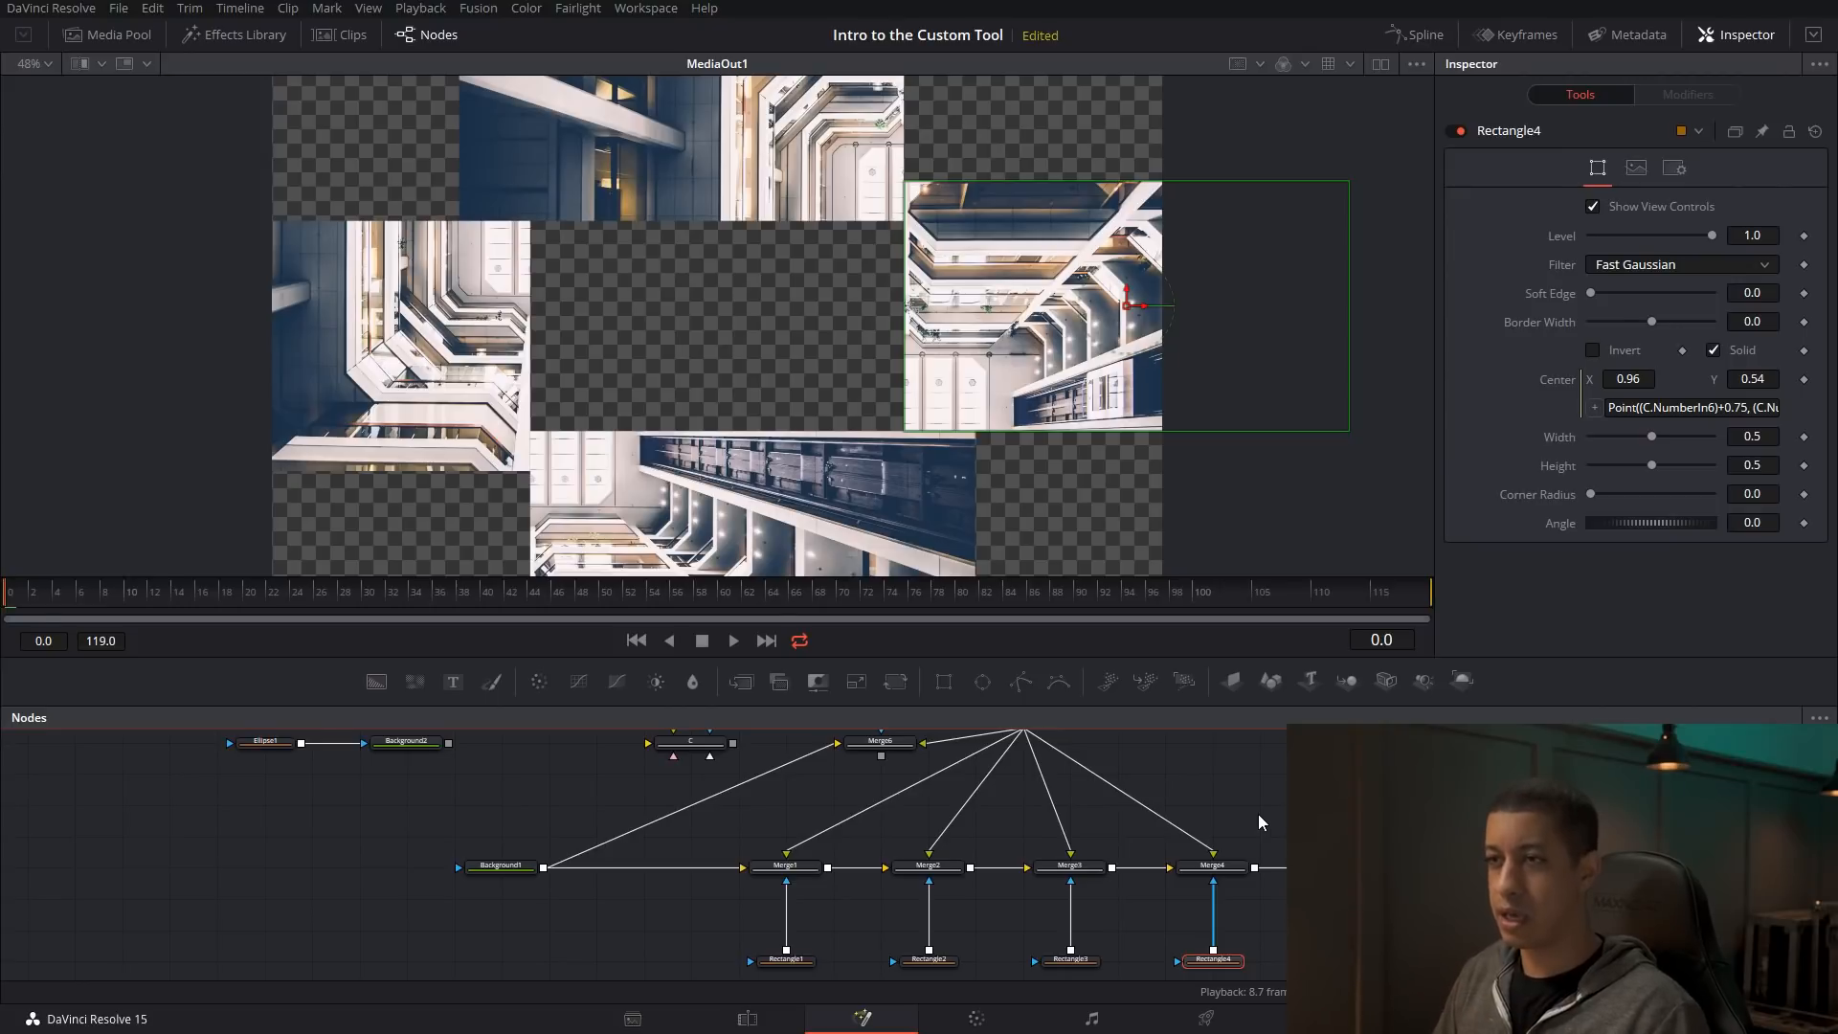
pyautogui.click(1268, 808)
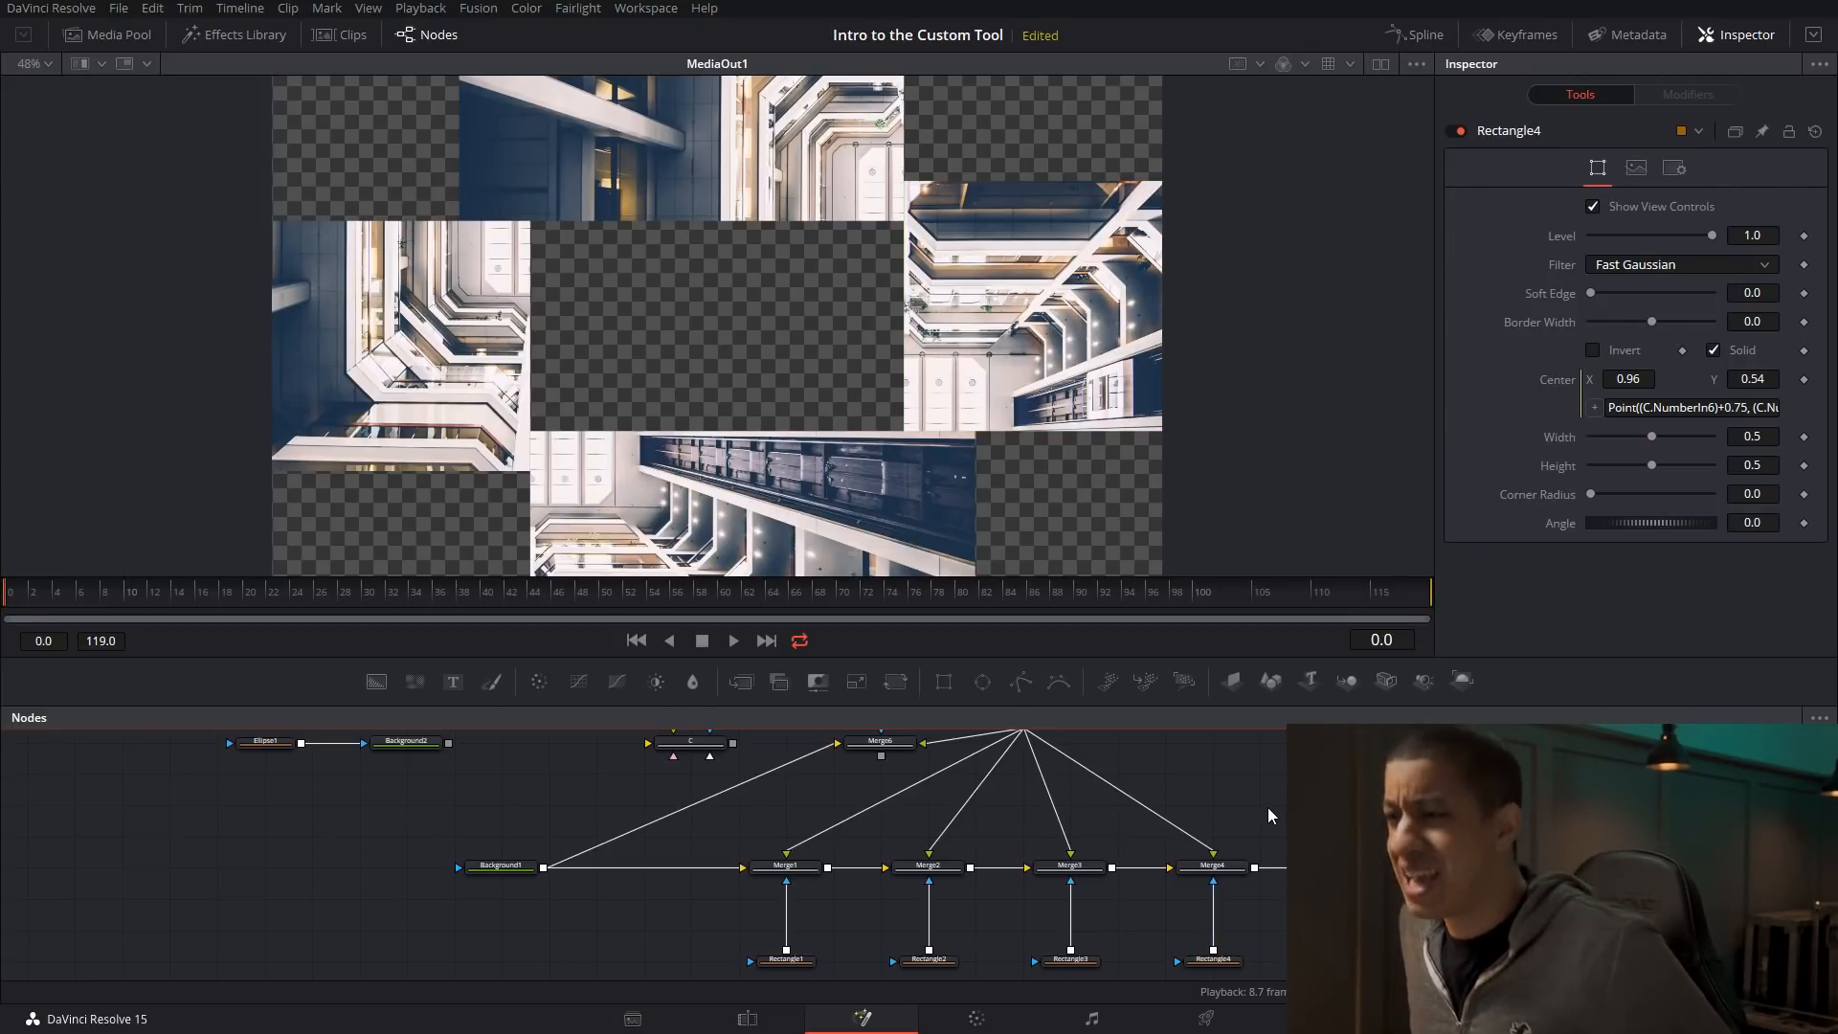
pyautogui.moveTo(1244, 790); pyautogui.dragTo(1272, 838)
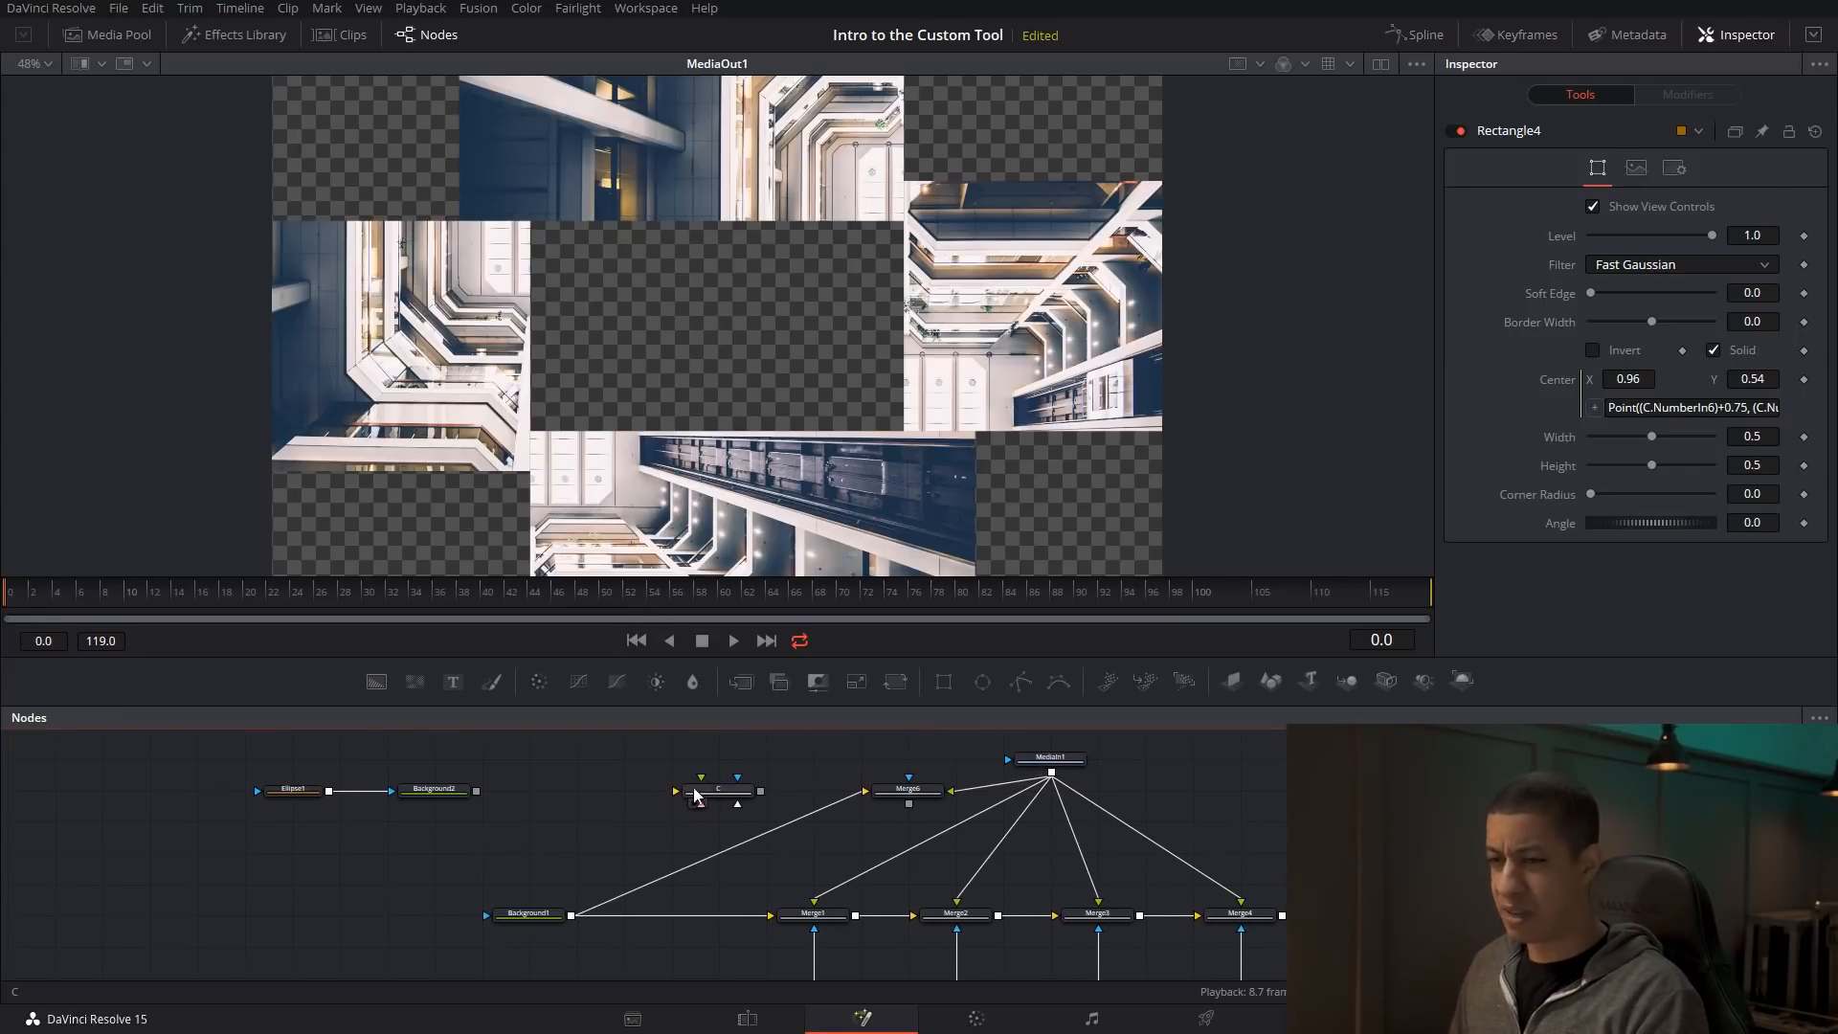
pyautogui.click(739, 791)
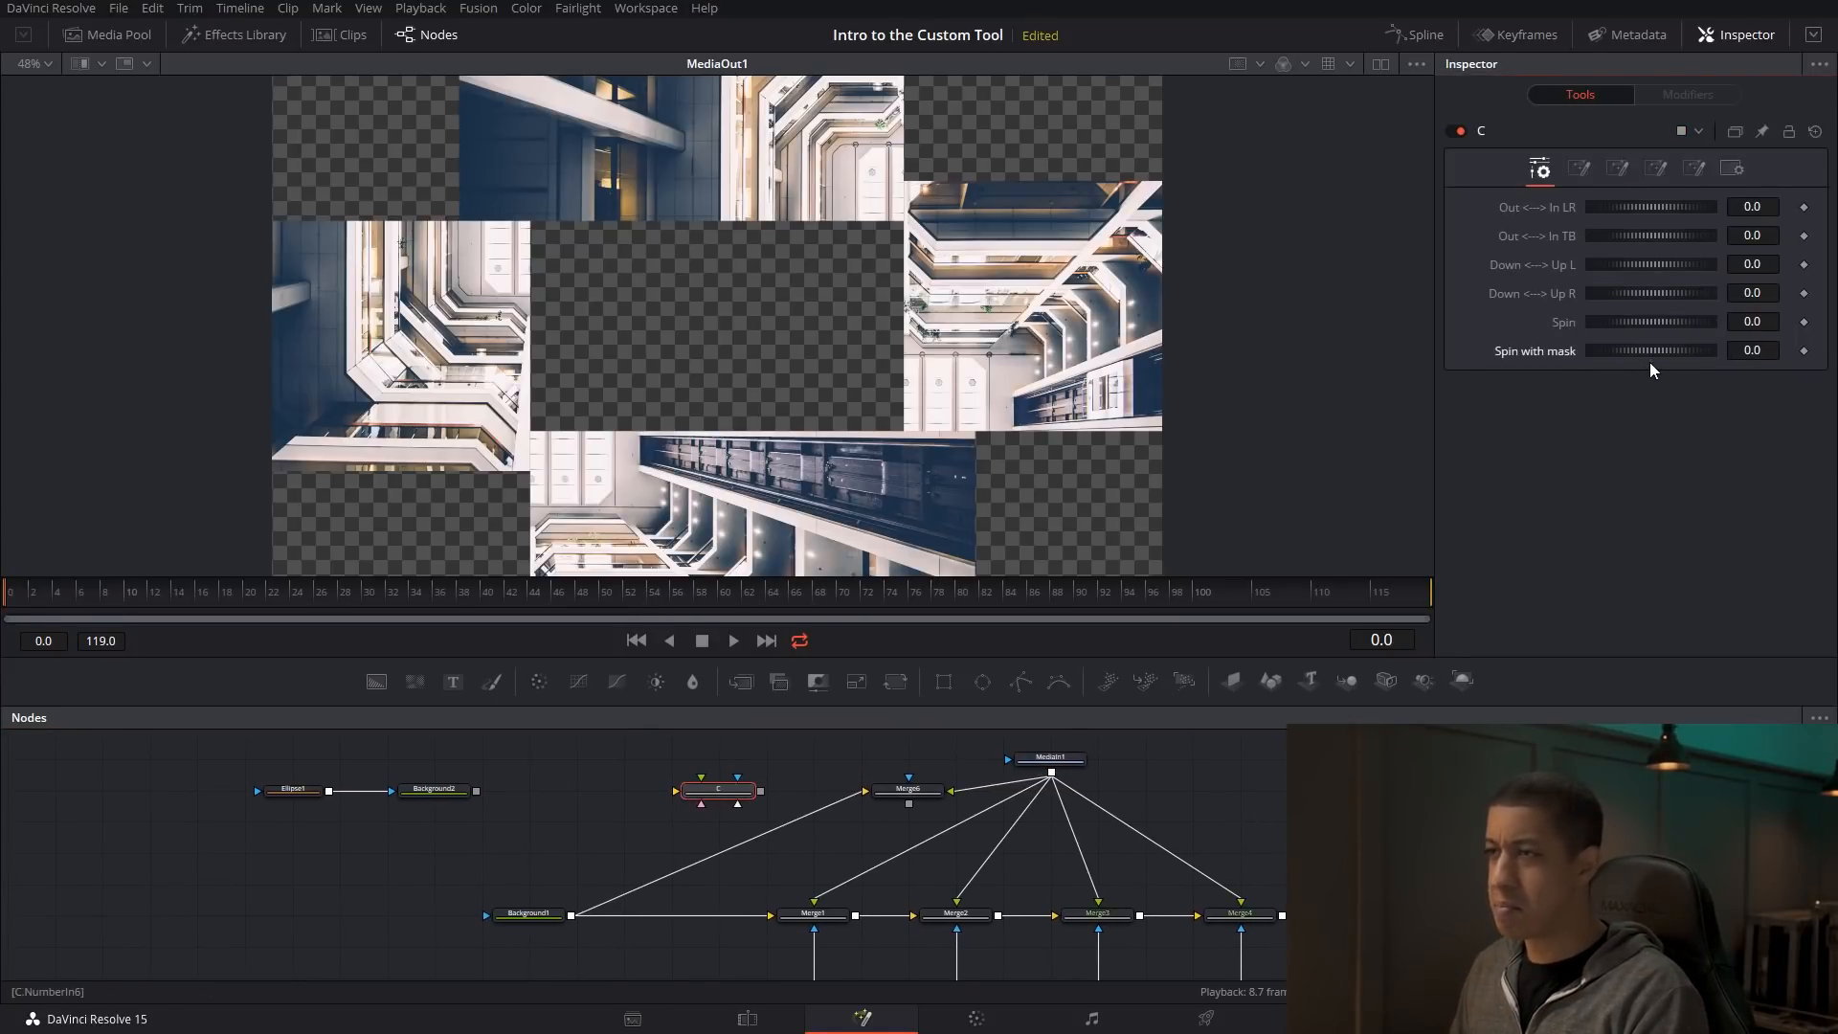
# - Set Out <--> In TB on the C node to -0.021 and set Merge4's Edges to Mirror
pyautogui.moveTo(1647, 239)
pyautogui.mouseDown()
pyautogui.moveTo(1674, 242)
pyautogui.moveTo(1612, 232)
pyautogui.moveTo(1632, 238)
pyautogui.mouseUp()
pyautogui.scroll(-2, 958, 862)
pyautogui.click(1266, 812)
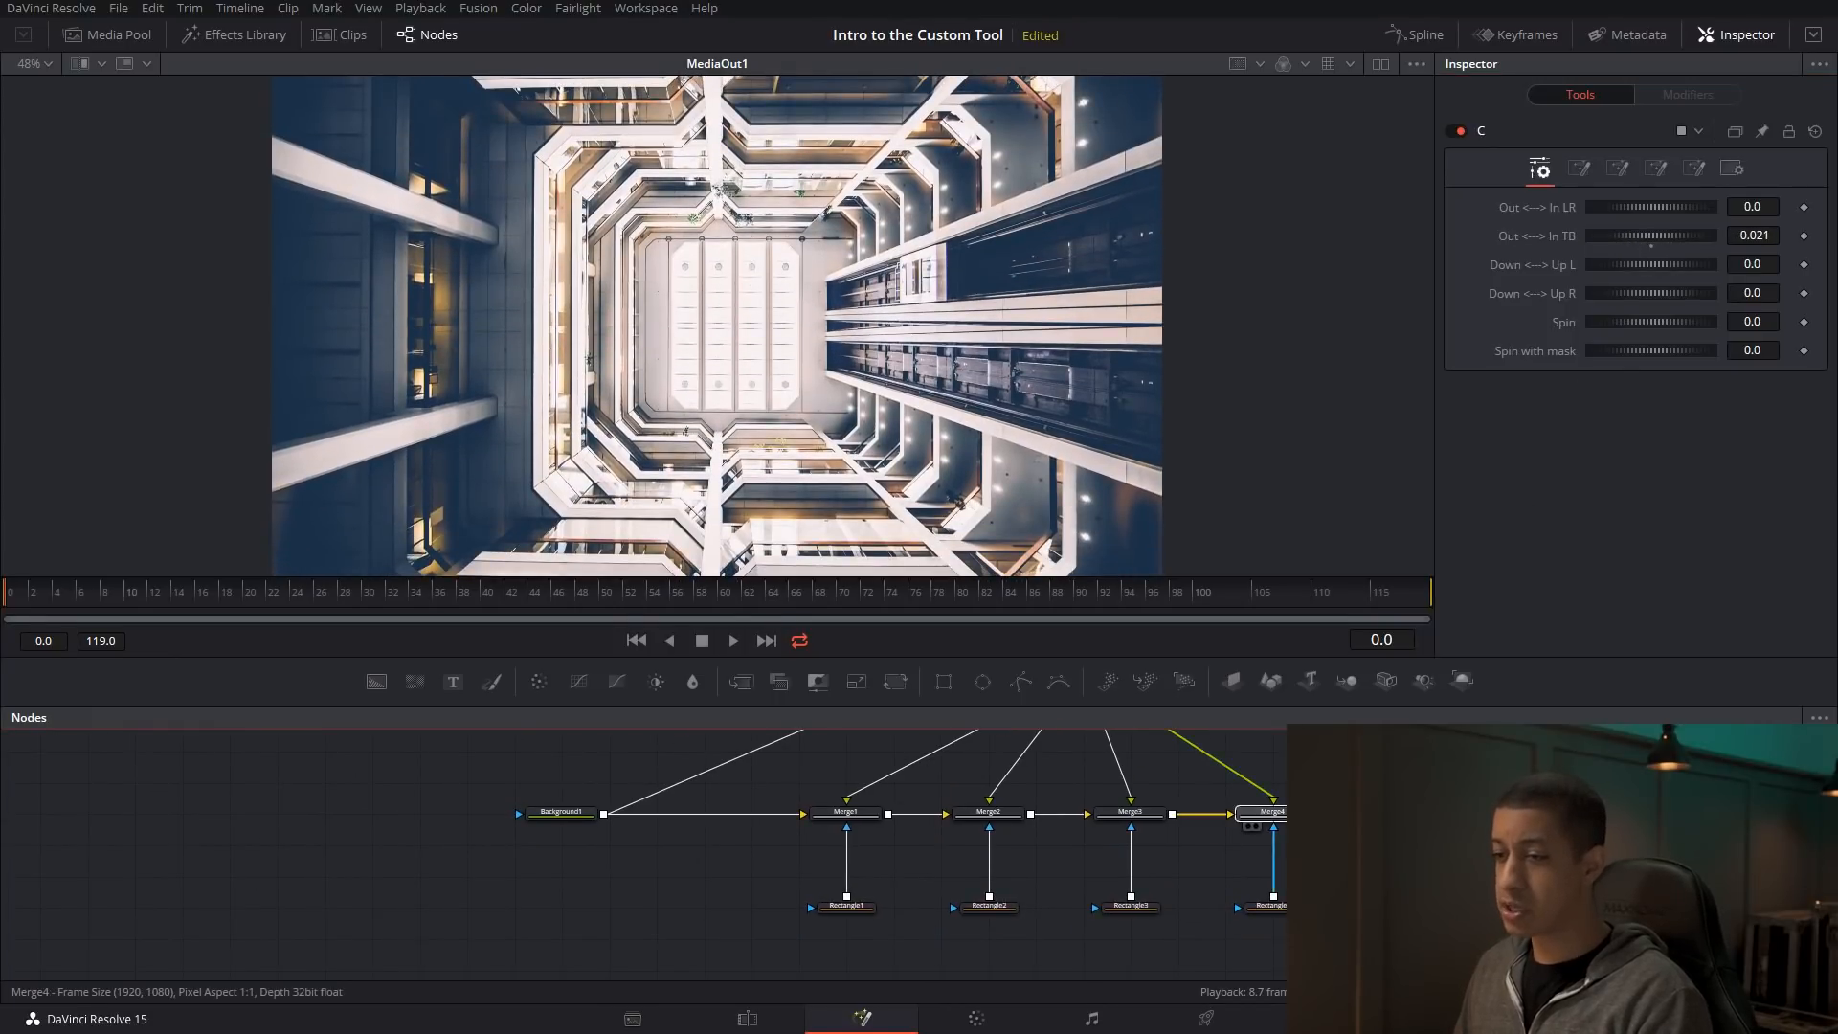
pyautogui.click(1674, 538)
pyautogui.click(1635, 612)
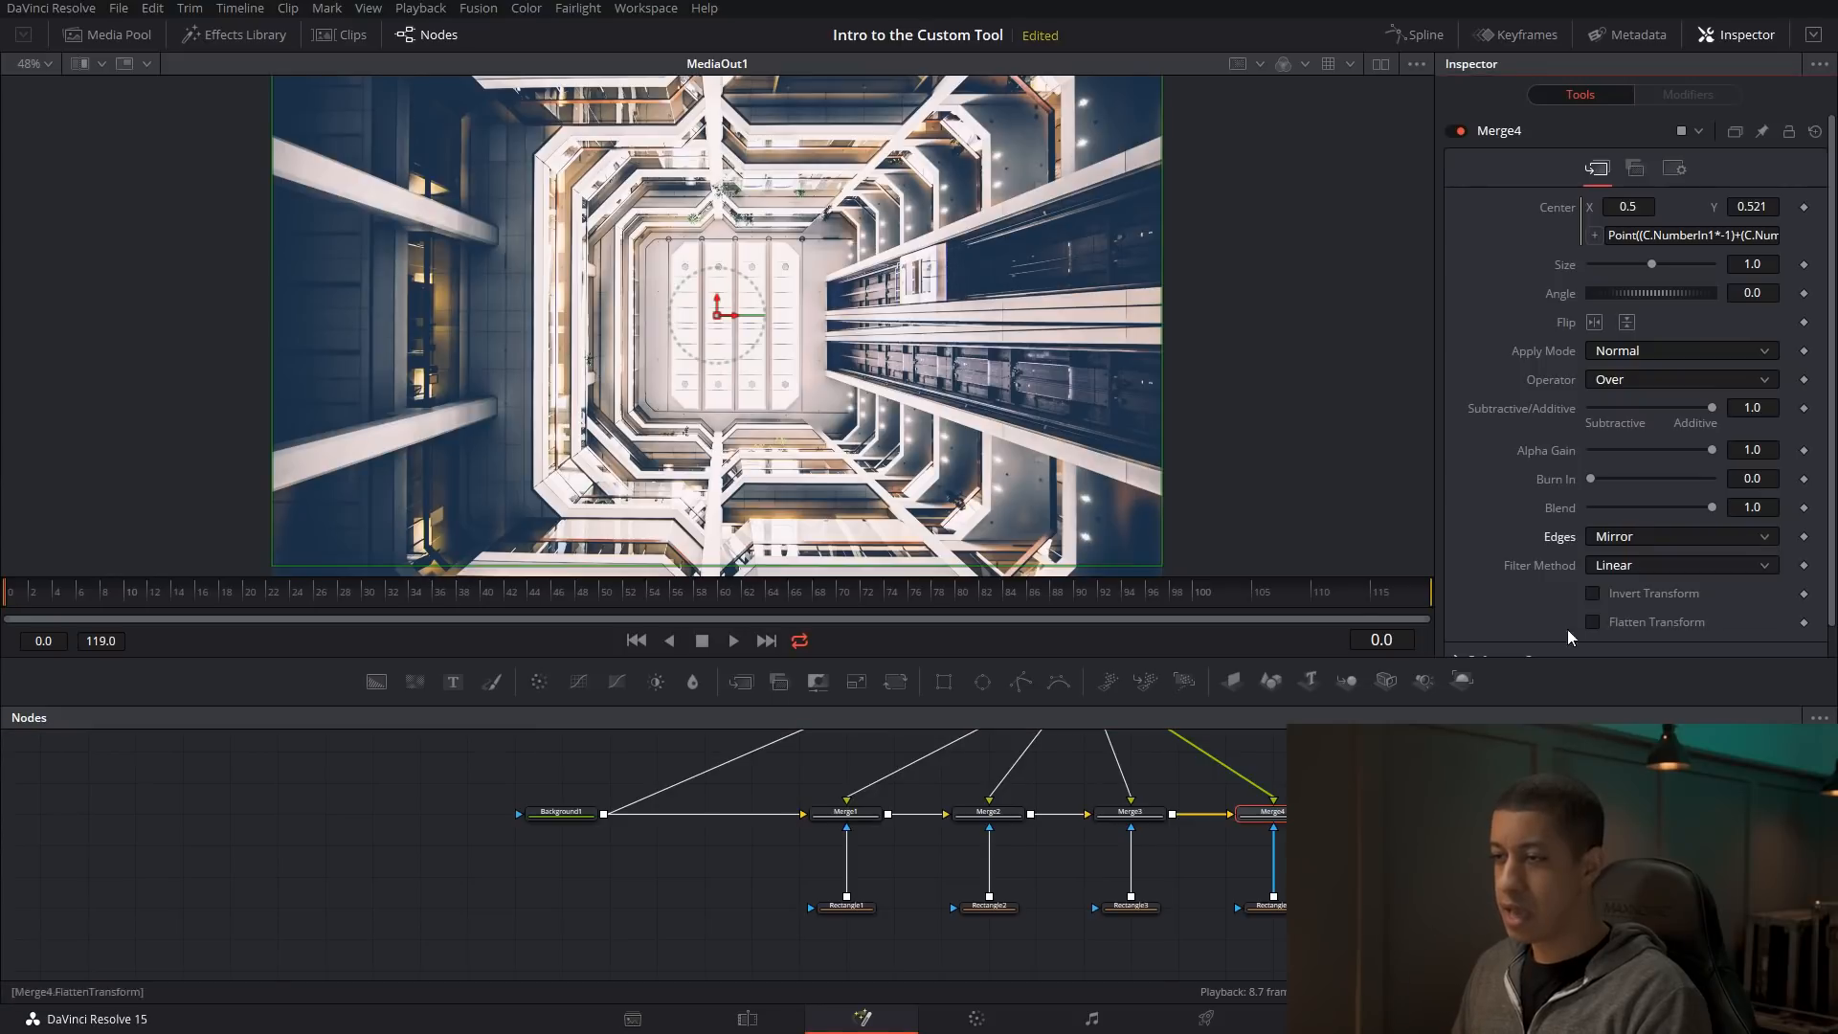
# - Set Edges to Mirror on Merge3, Merge2 and Merge1
pyautogui.click(1149, 814)
pyautogui.click(1667, 538)
pyautogui.click(1618, 613)
pyautogui.click(989, 813)
pyautogui.click(1668, 536)
pyautogui.click(1624, 618)
pyautogui.click(845, 813)
pyautogui.click(1618, 538)
pyautogui.click(1649, 619)
# - Test the mirrored edges by setting Out <--> In TB on the C node to 4.073
pyautogui.moveTo(1072, 752); pyautogui.dragTo(963, 918)
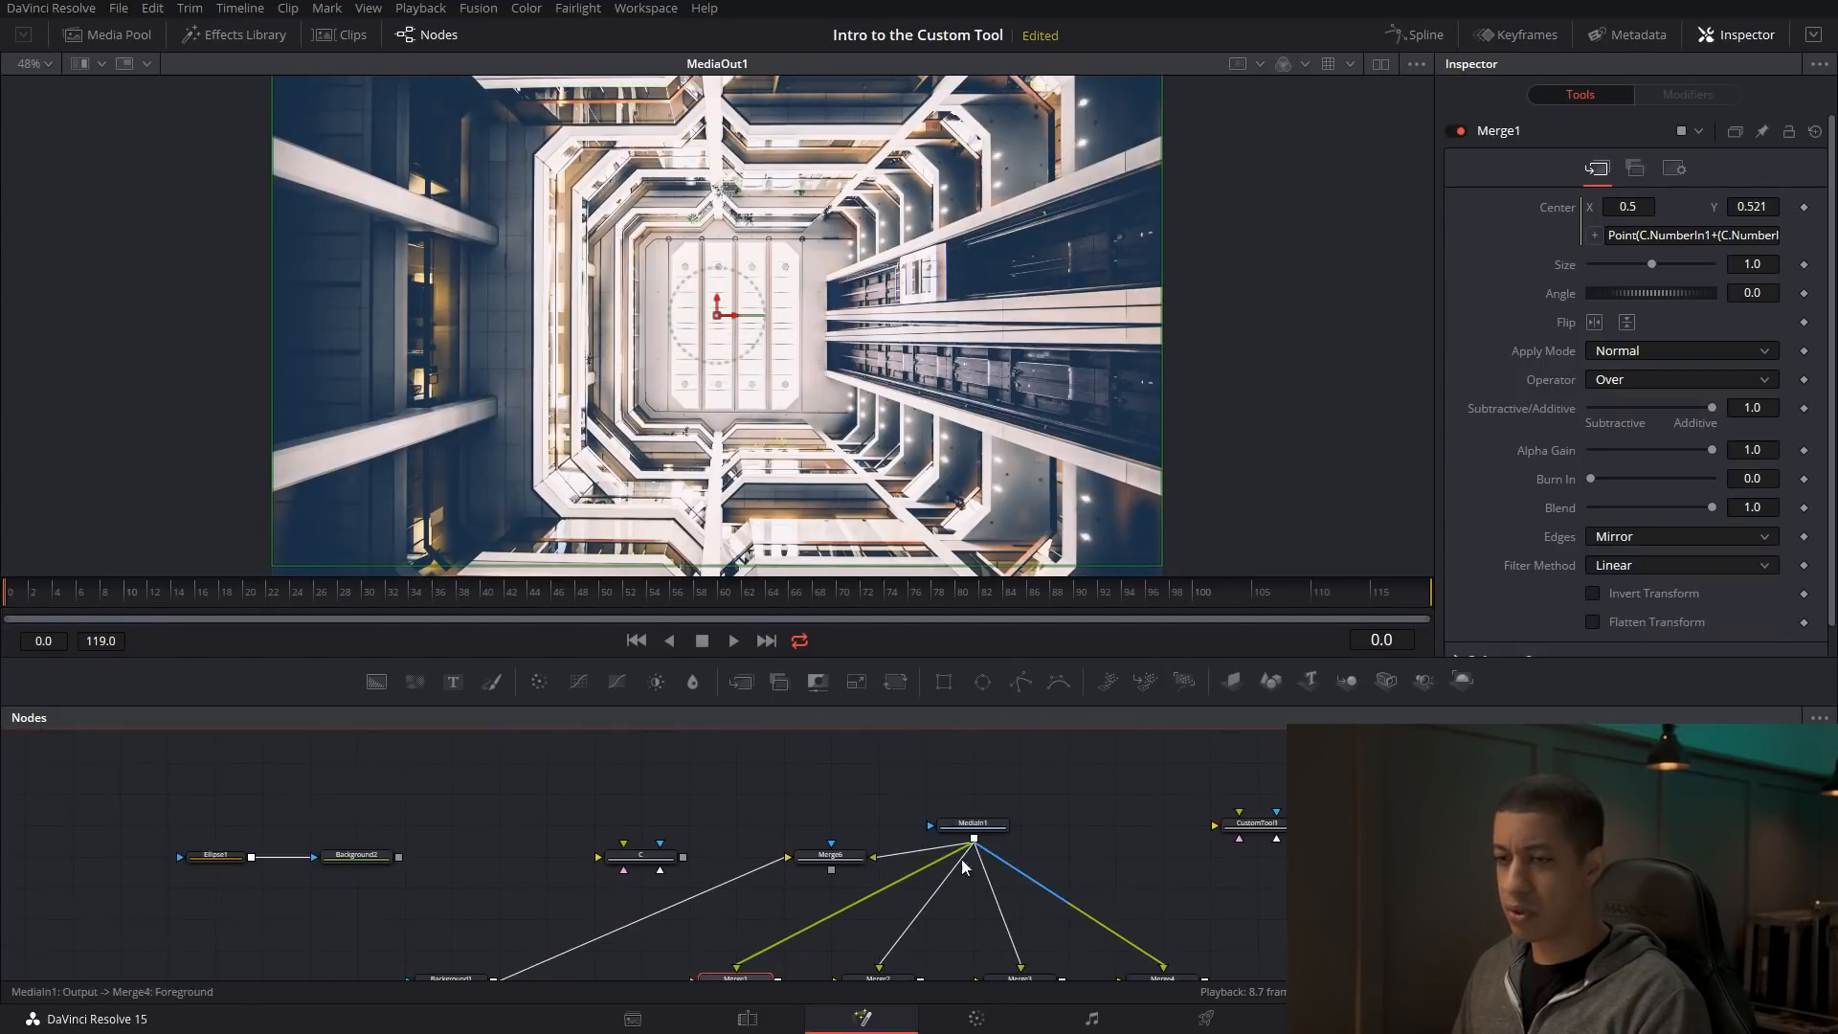
pyautogui.click(660, 857)
pyautogui.moveTo(1630, 232); pyautogui.dragTo(1837, 242)
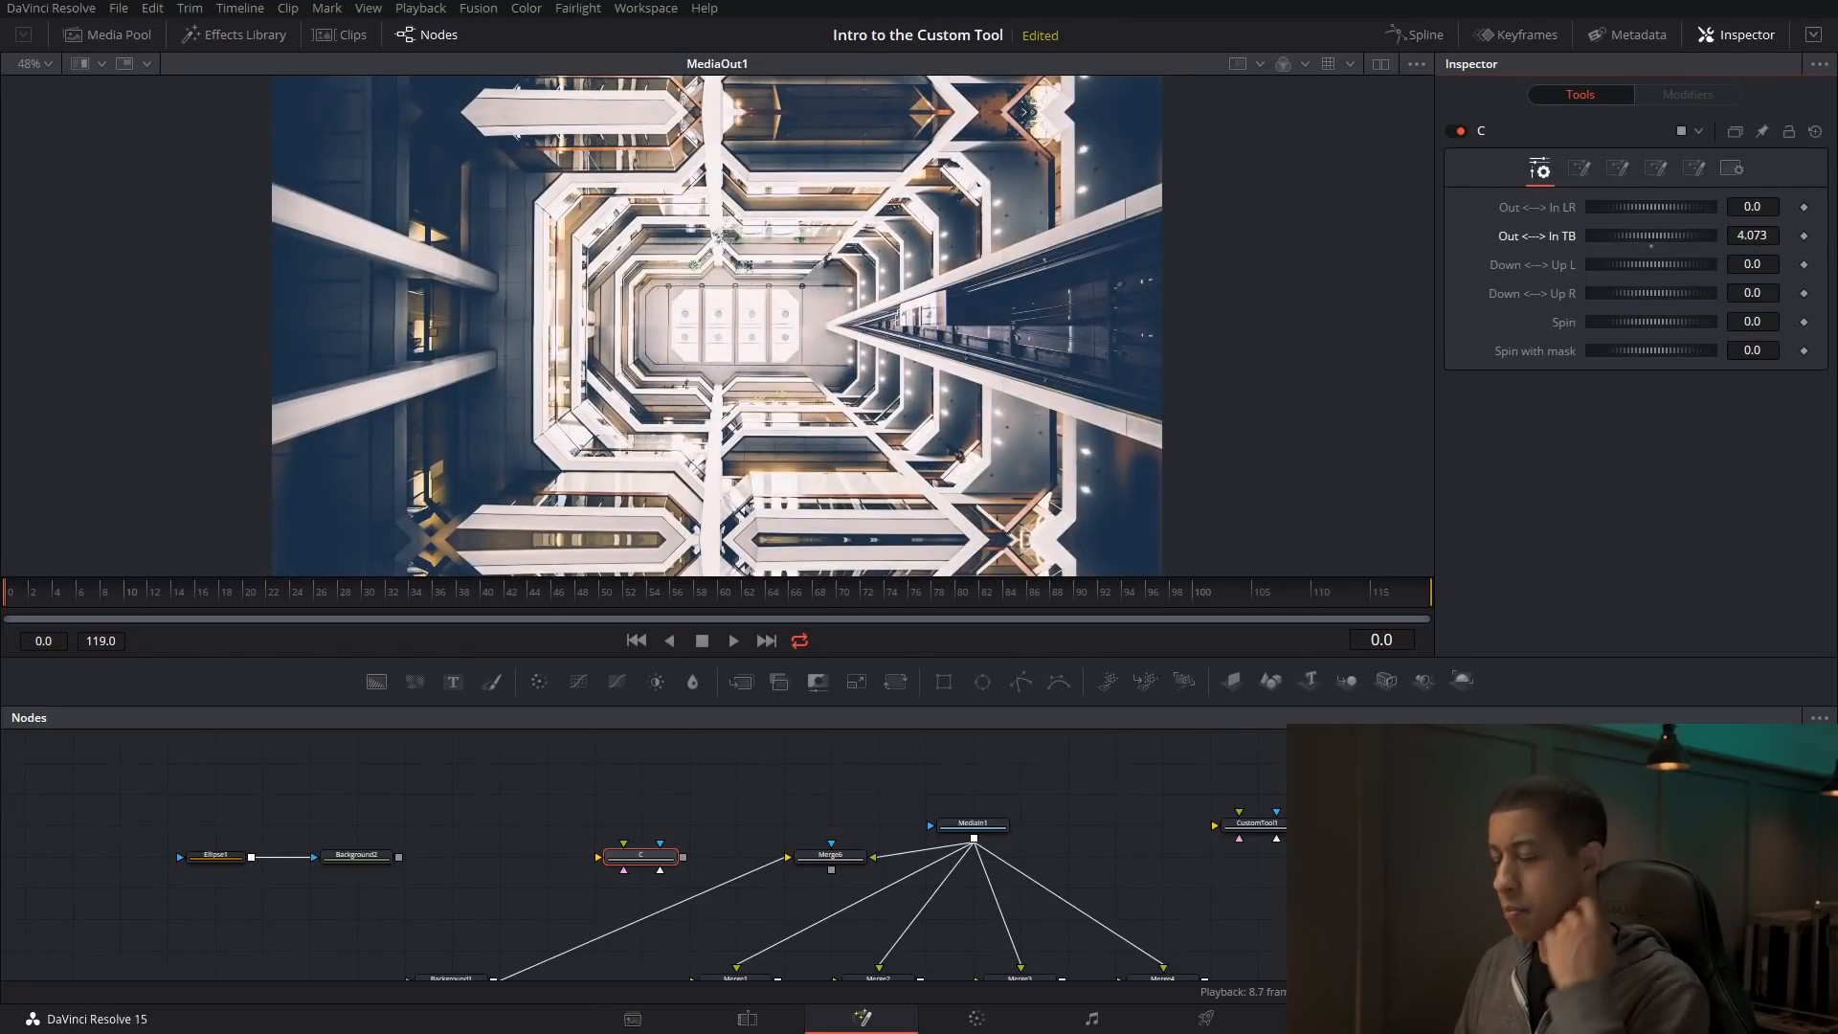
# - Show the Effects Library while keeping the C node selected
pyautogui.moveTo(613, 928); pyautogui.dragTo(642, 833)
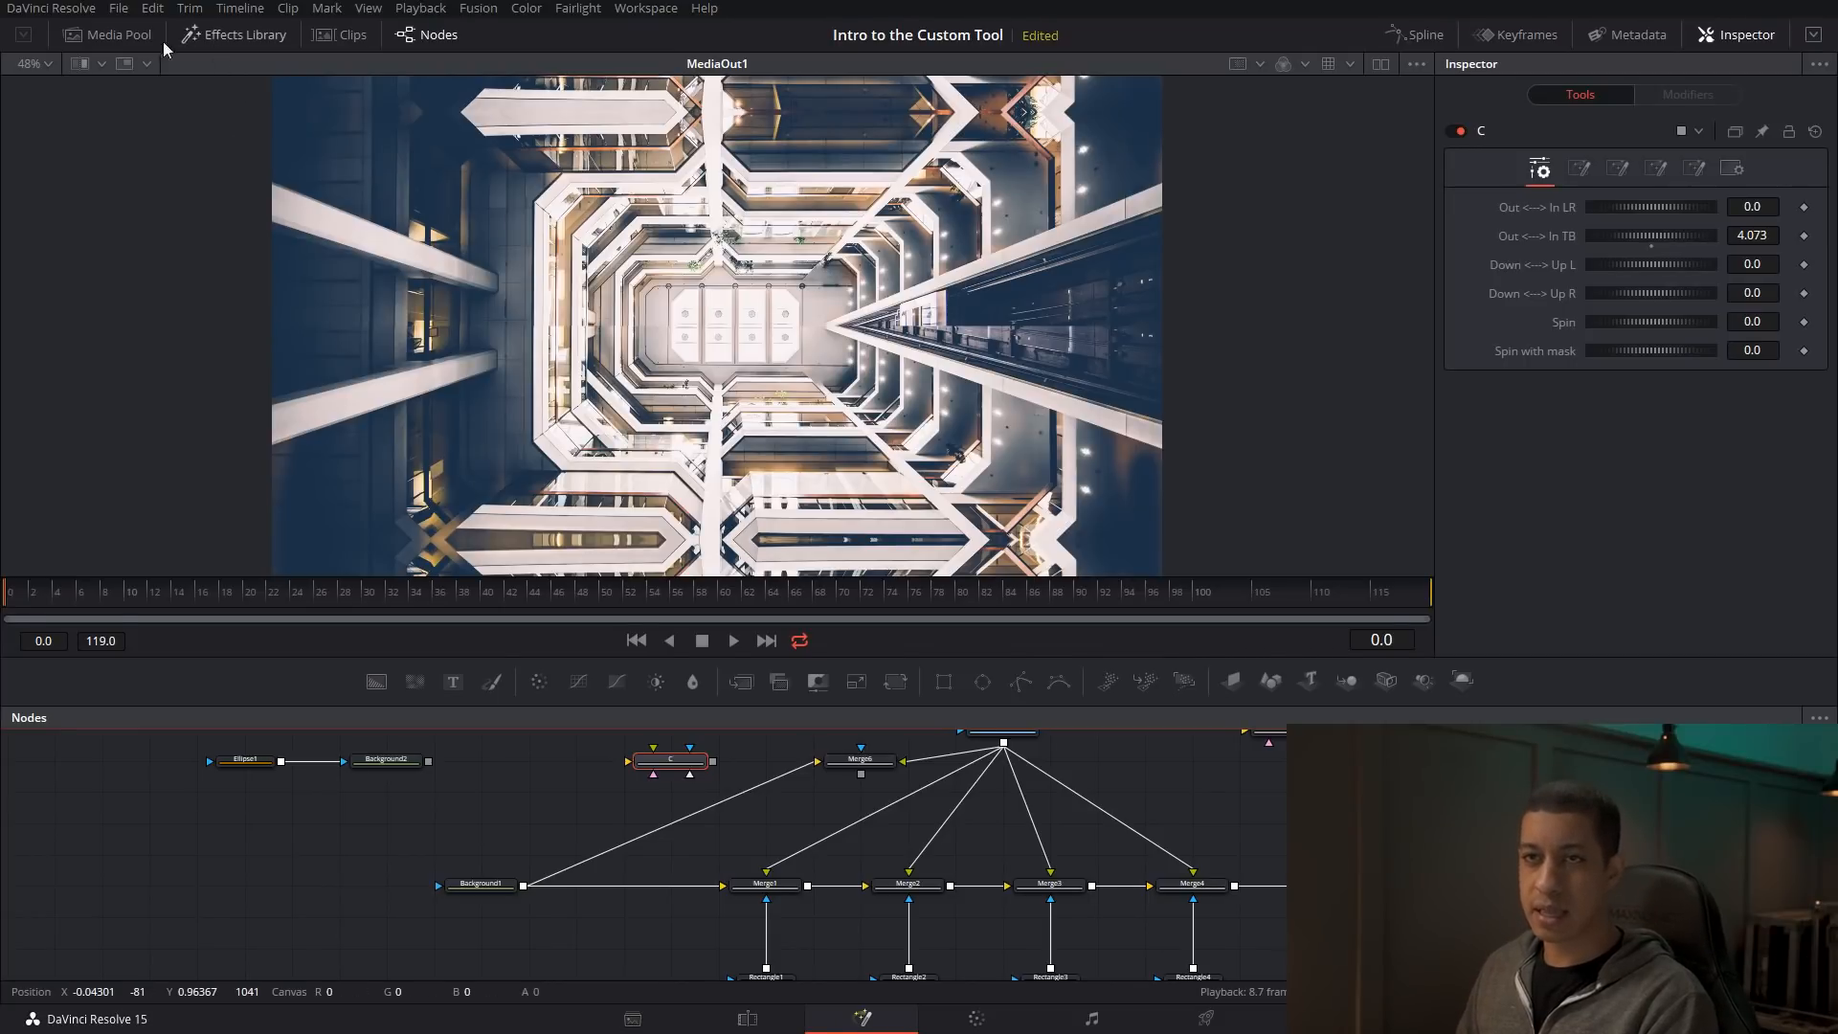
pyautogui.click(259, 38)
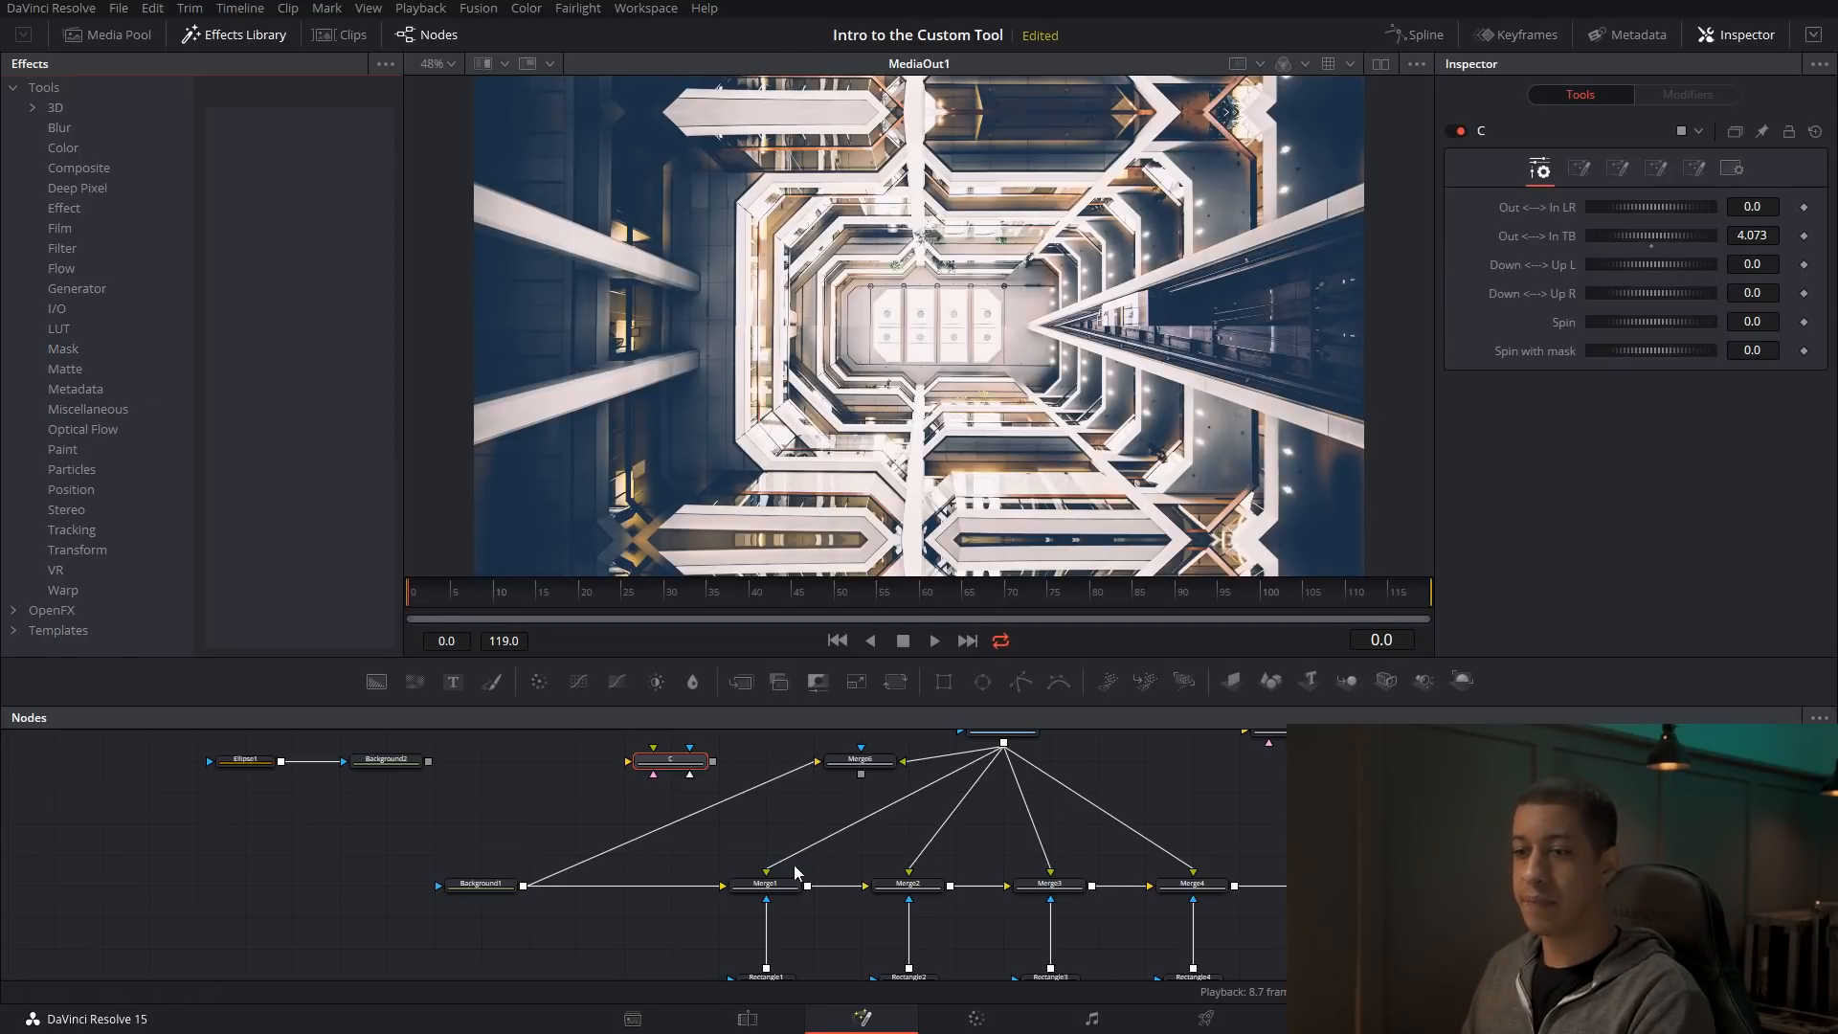
pyautogui.moveTo(1082, 785); pyautogui.dragTo(1107, 849)
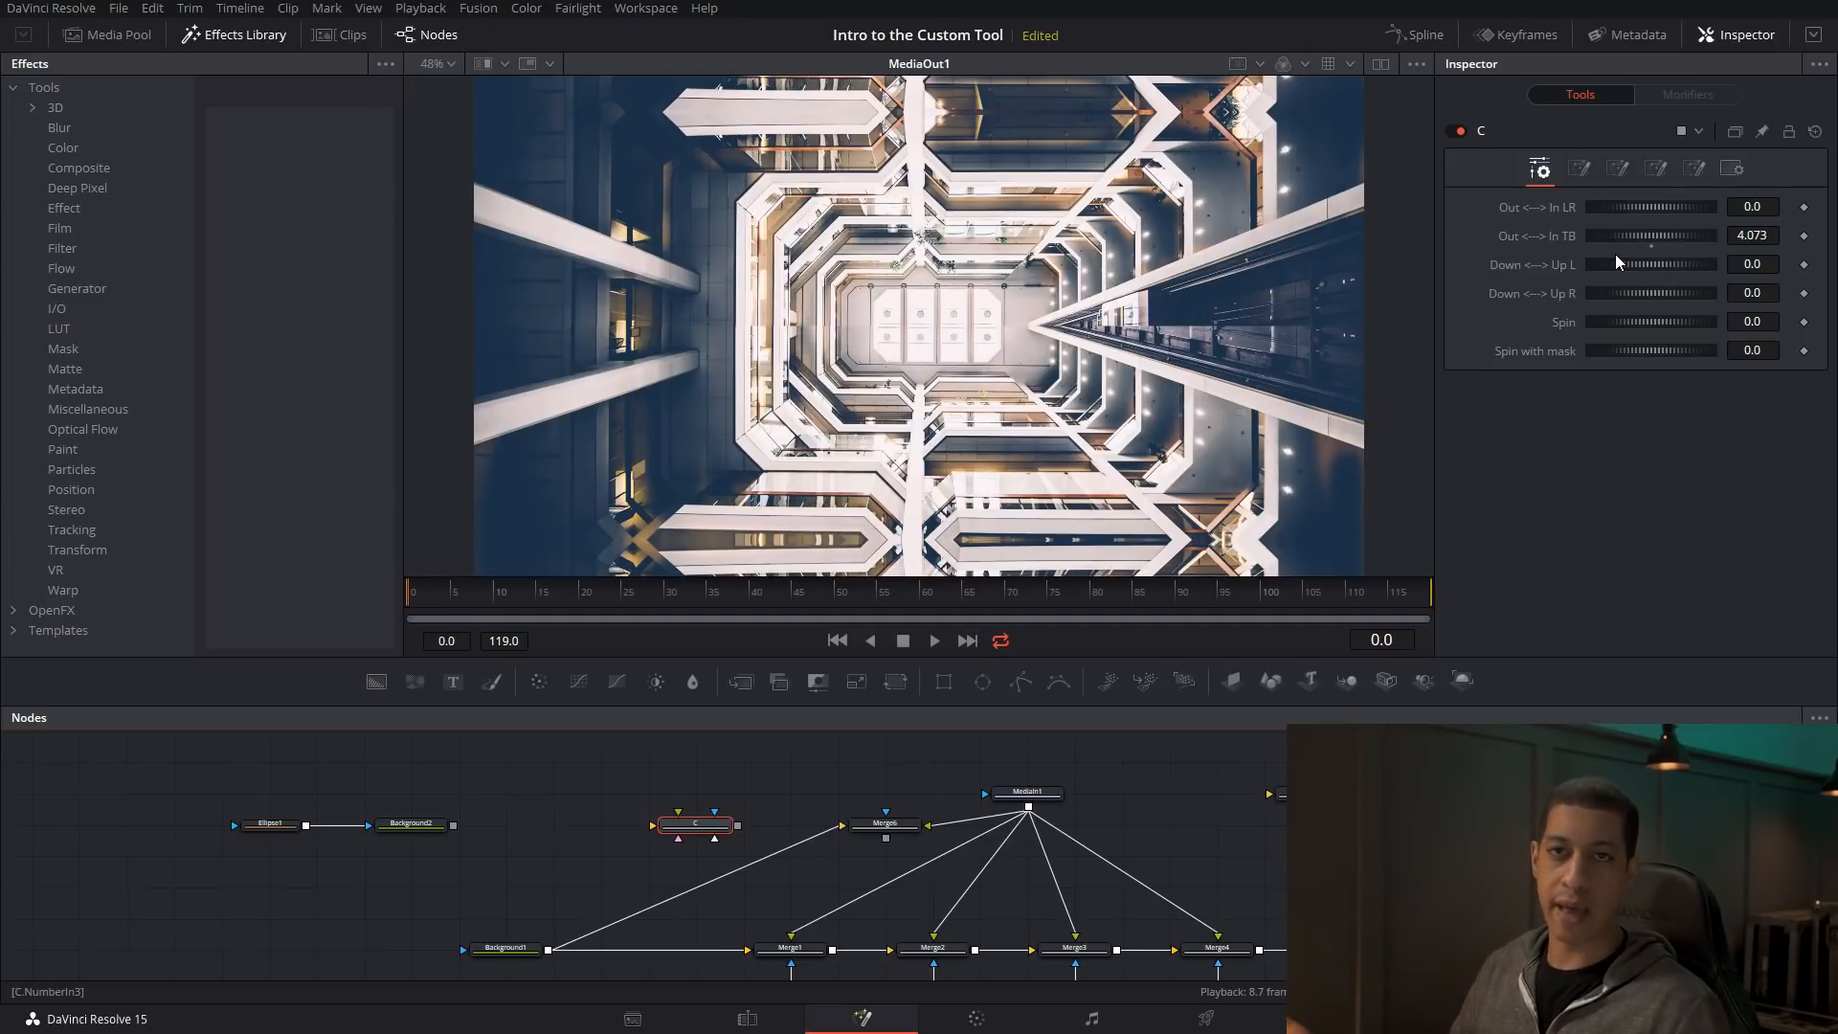
pyautogui.moveTo(1340, 862); pyautogui.dragTo(1348, 836)
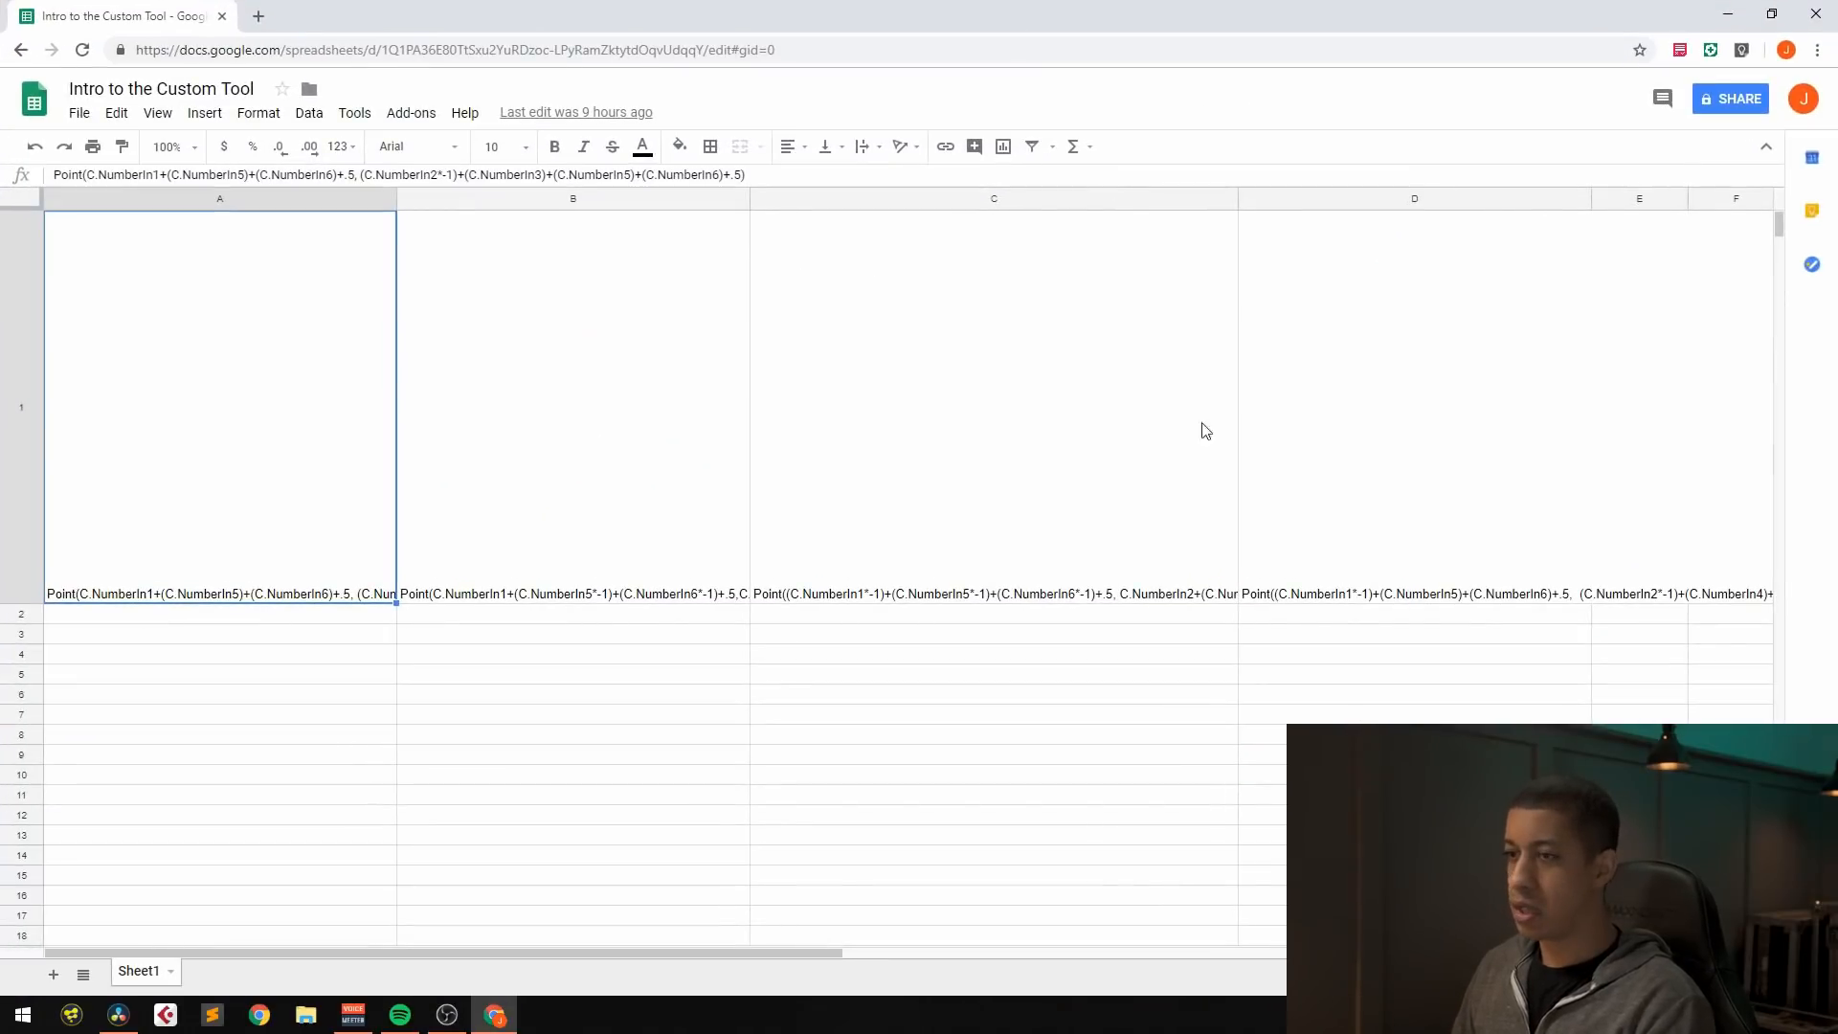
# - In the Google Sheets document, examine the Point expressions in cells C1, B1 and A1, including the *-1 terms and the .5 offset
pyautogui.click(991, 553)
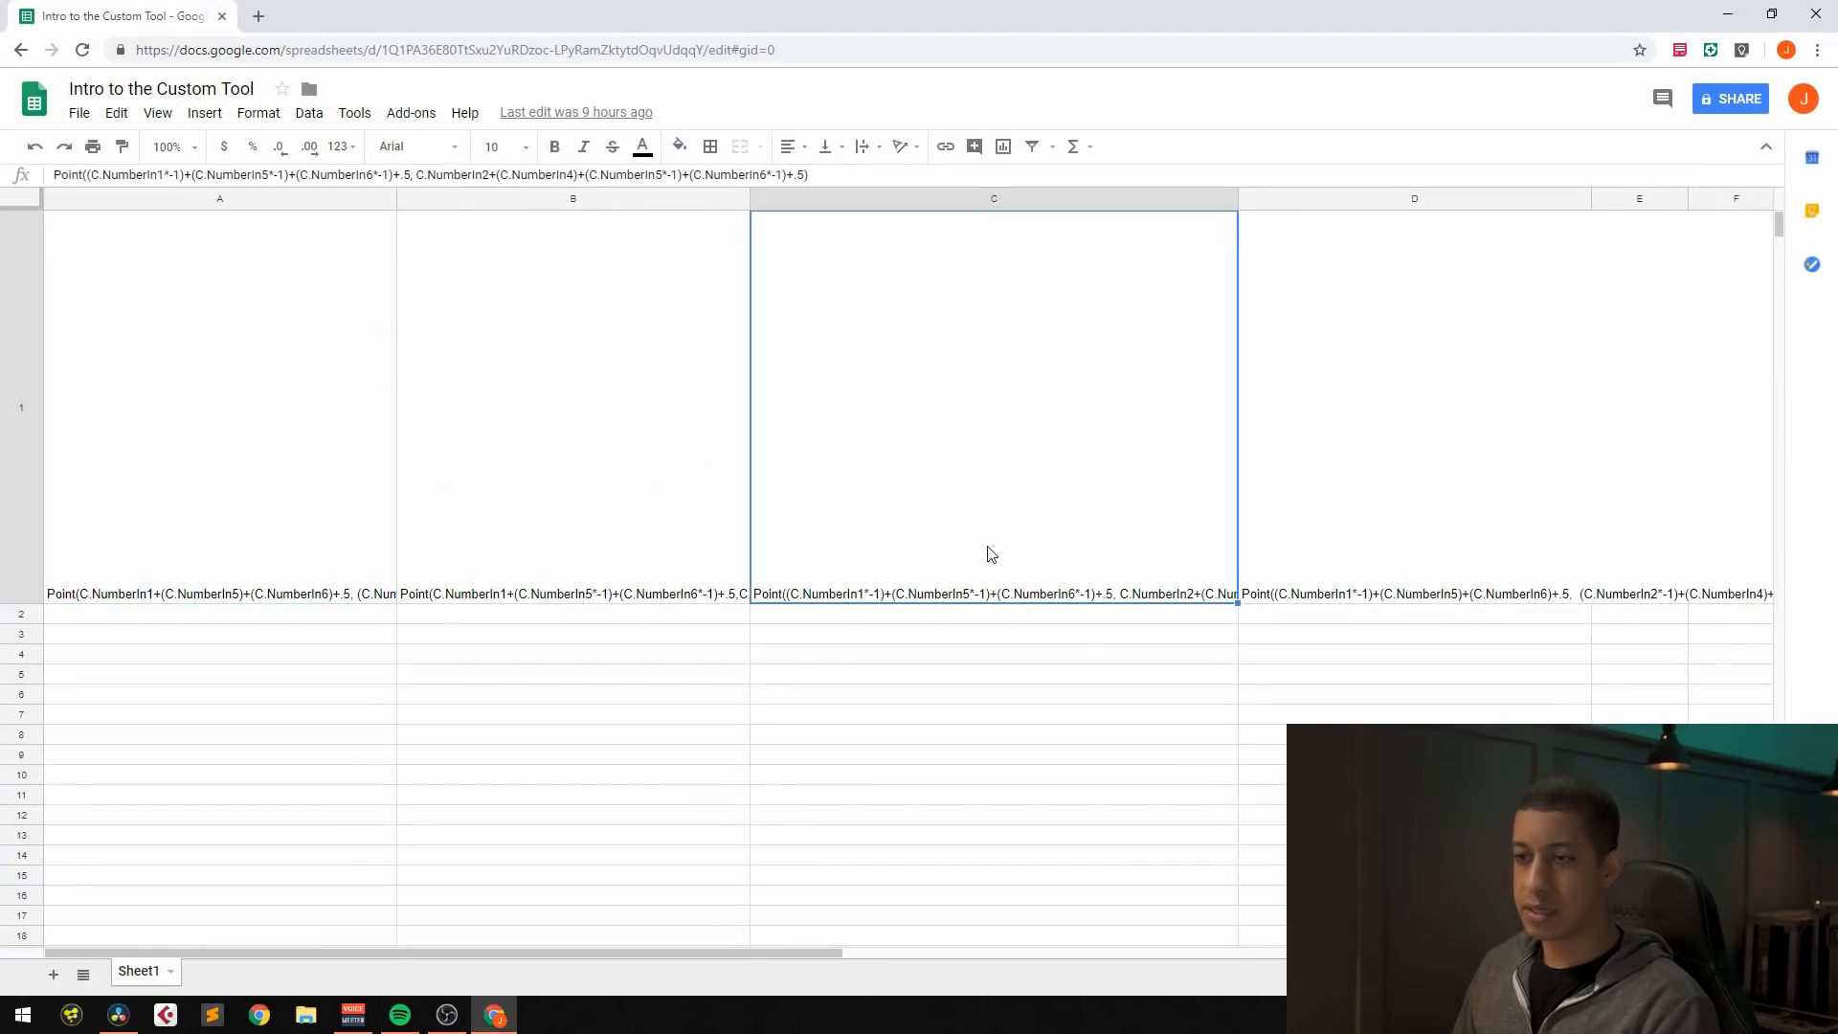
pyautogui.moveTo(97, 174); pyautogui.dragTo(164, 175)
pyautogui.click(176, 175)
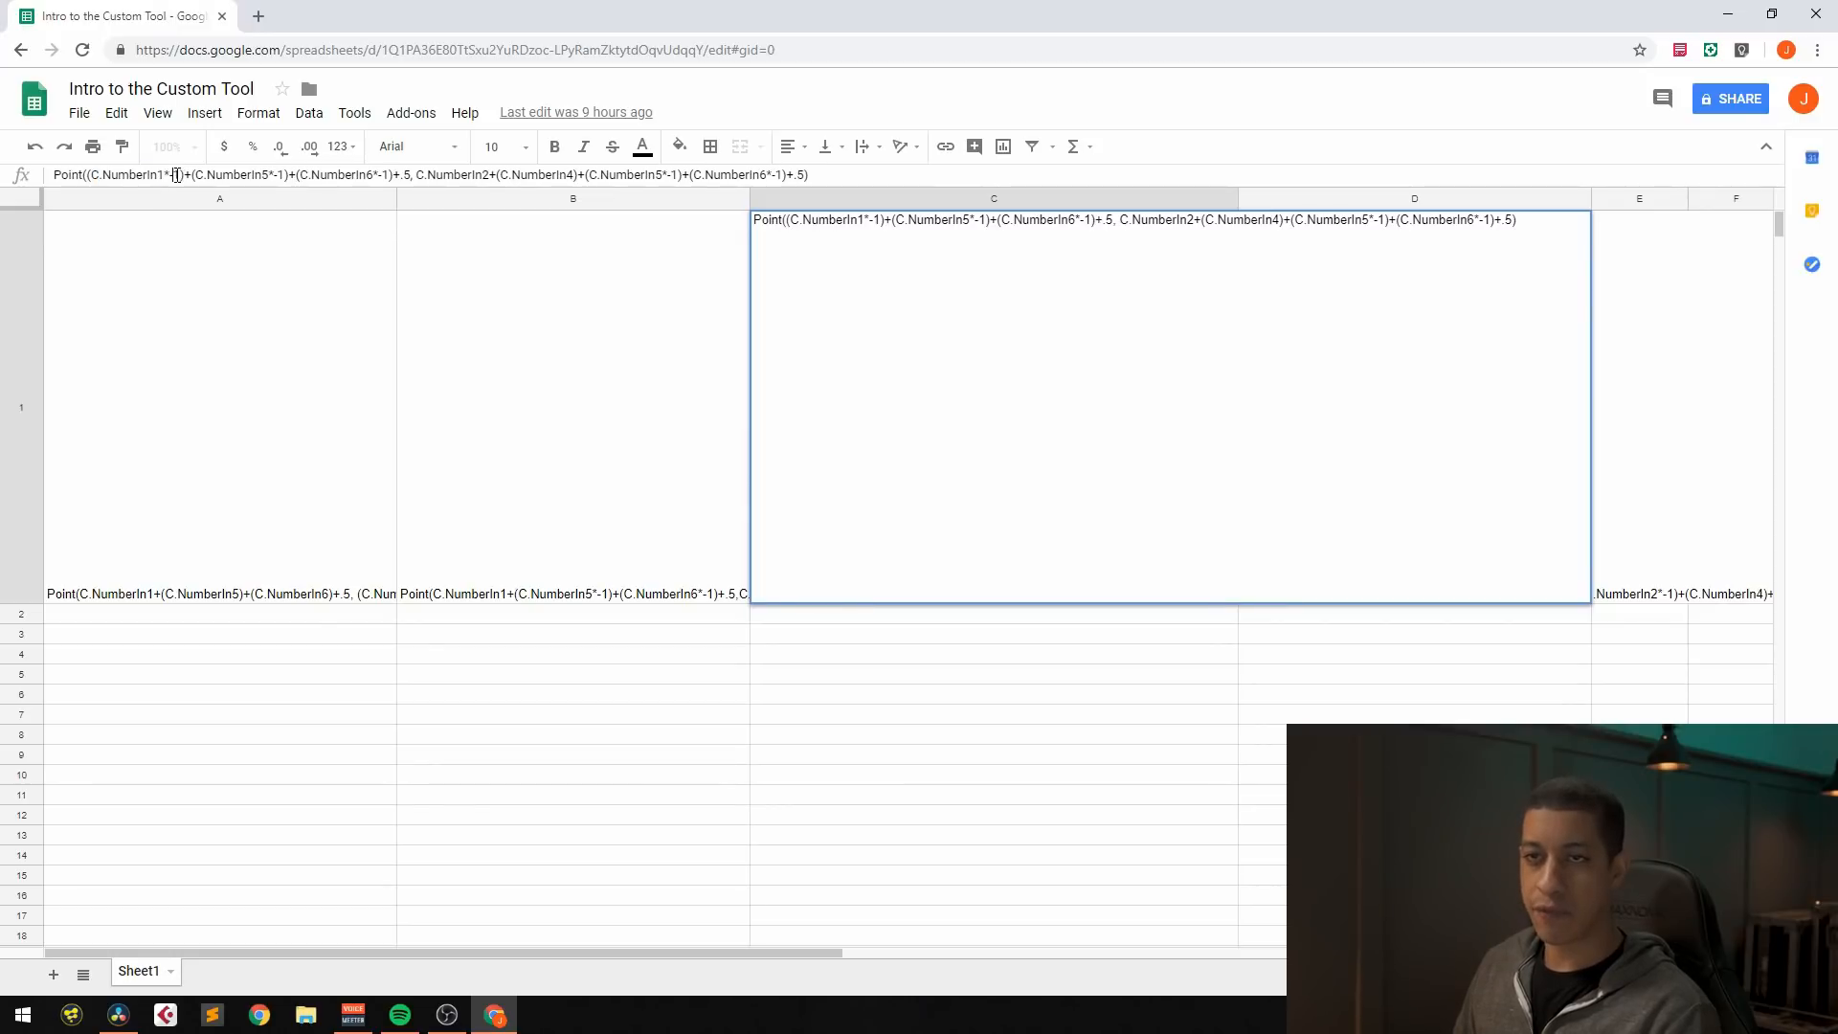
pyautogui.moveTo(140, 175); pyautogui.dragTo(186, 179)
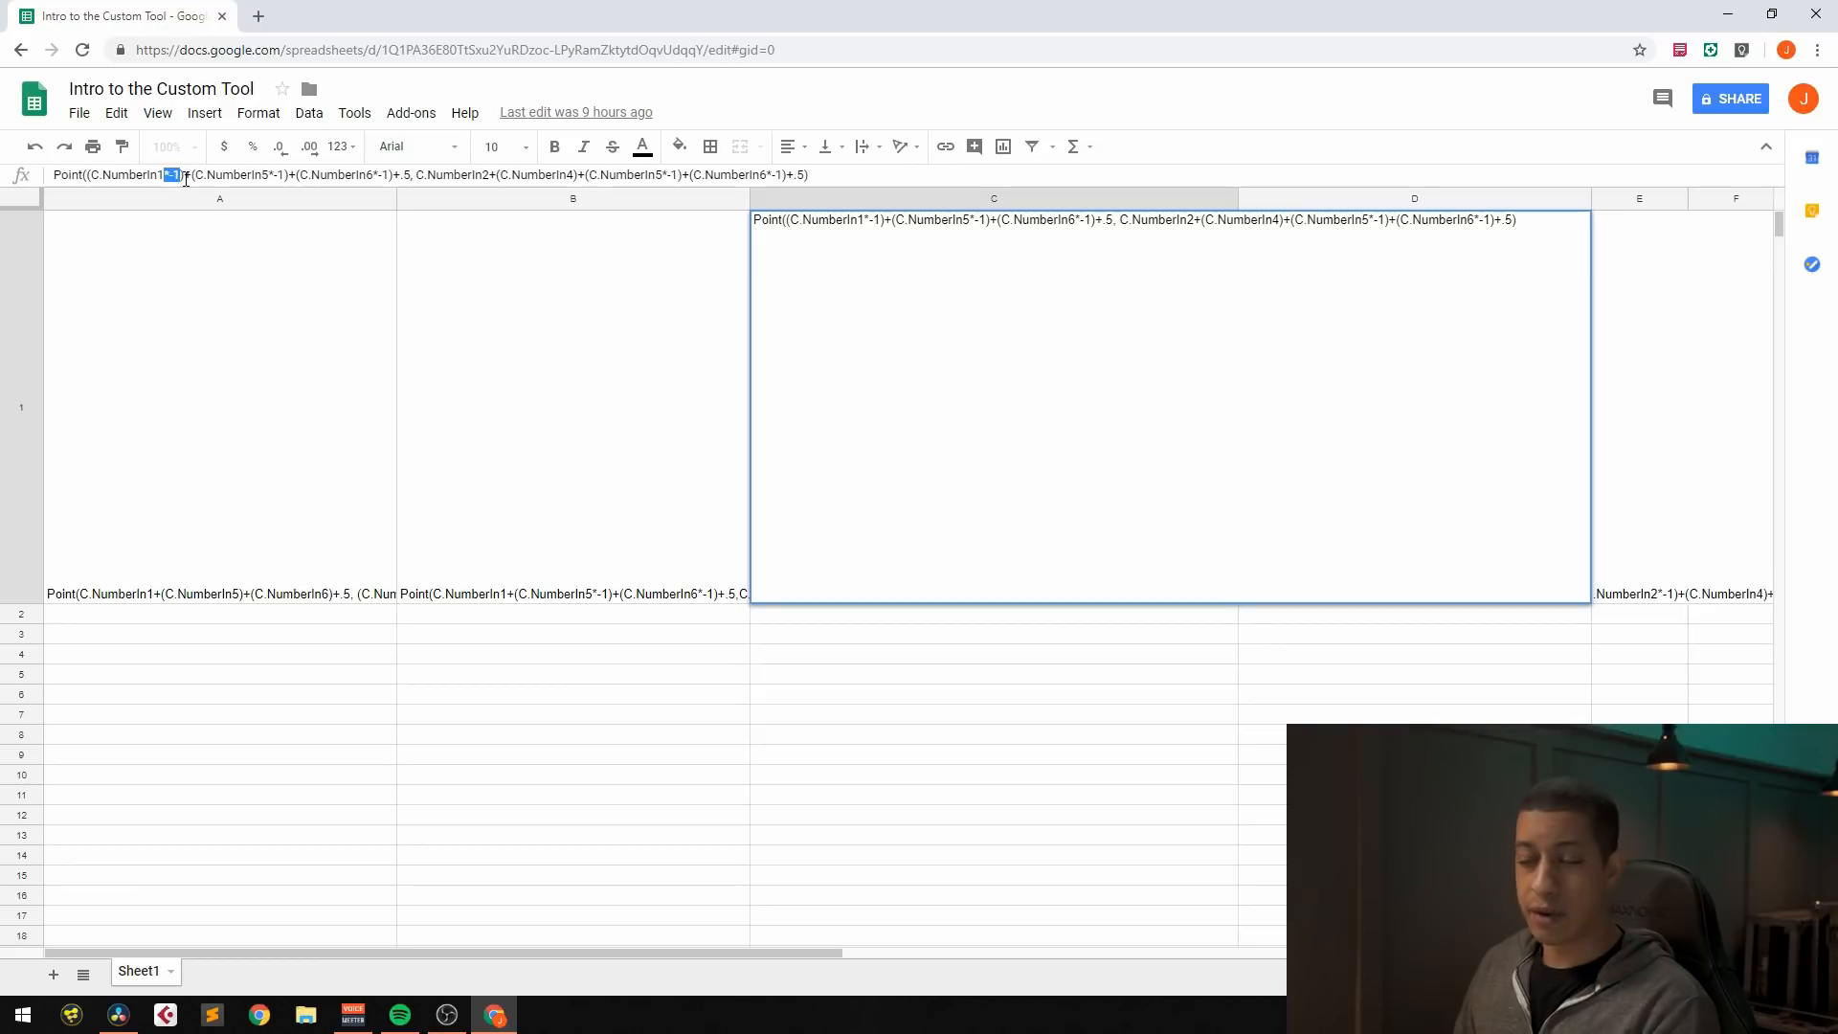
pyautogui.click(152, 175)
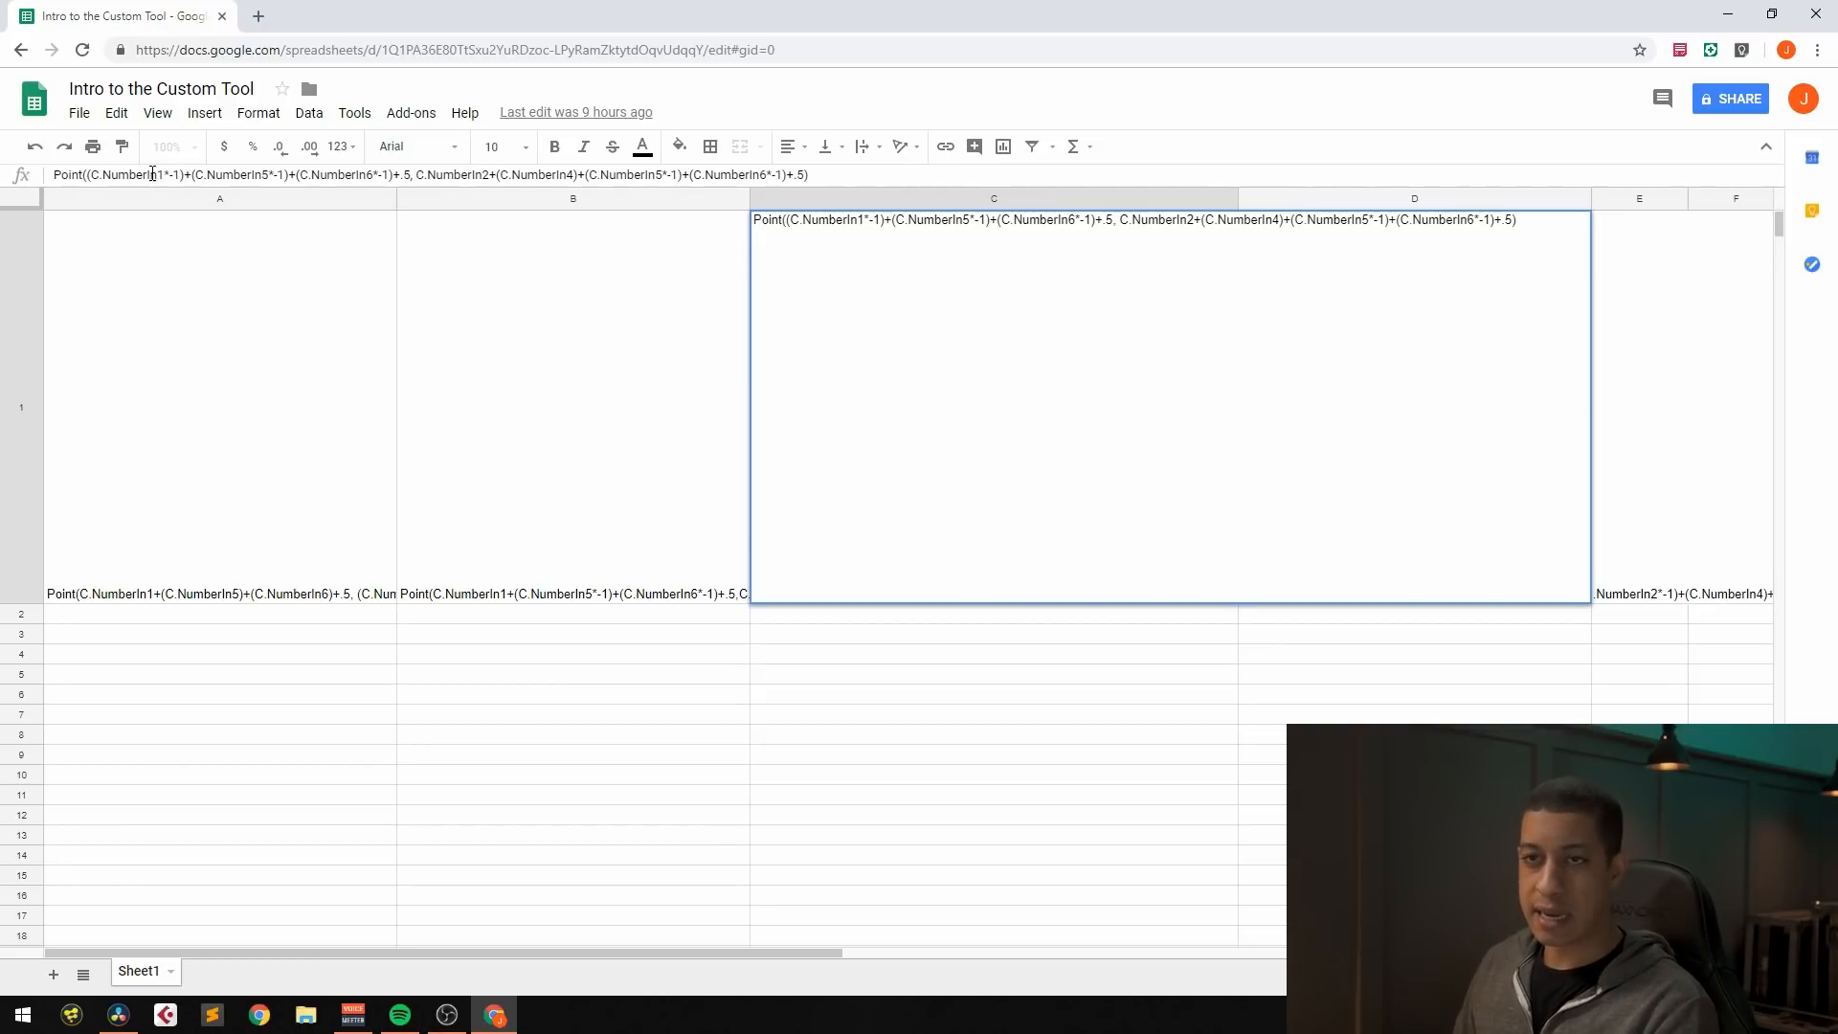
pyautogui.moveTo(240, 175); pyautogui.dragTo(412, 176)
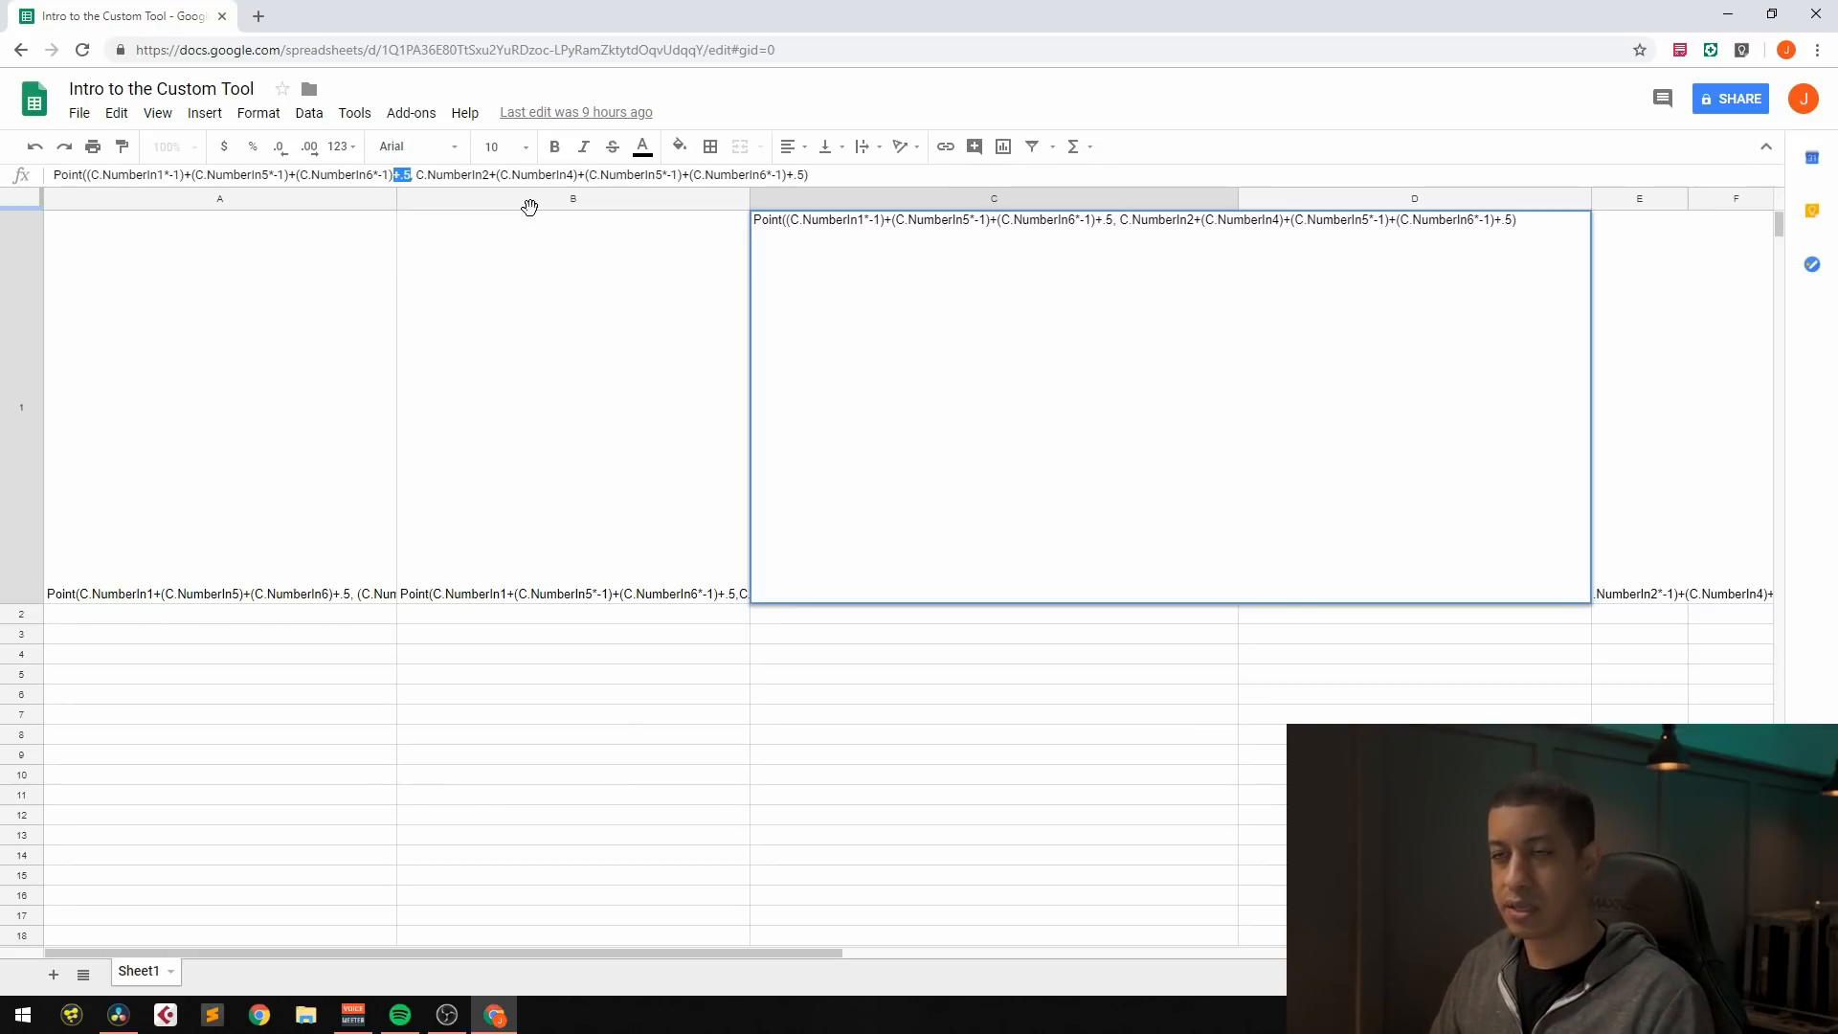
pyautogui.click(628, 336)
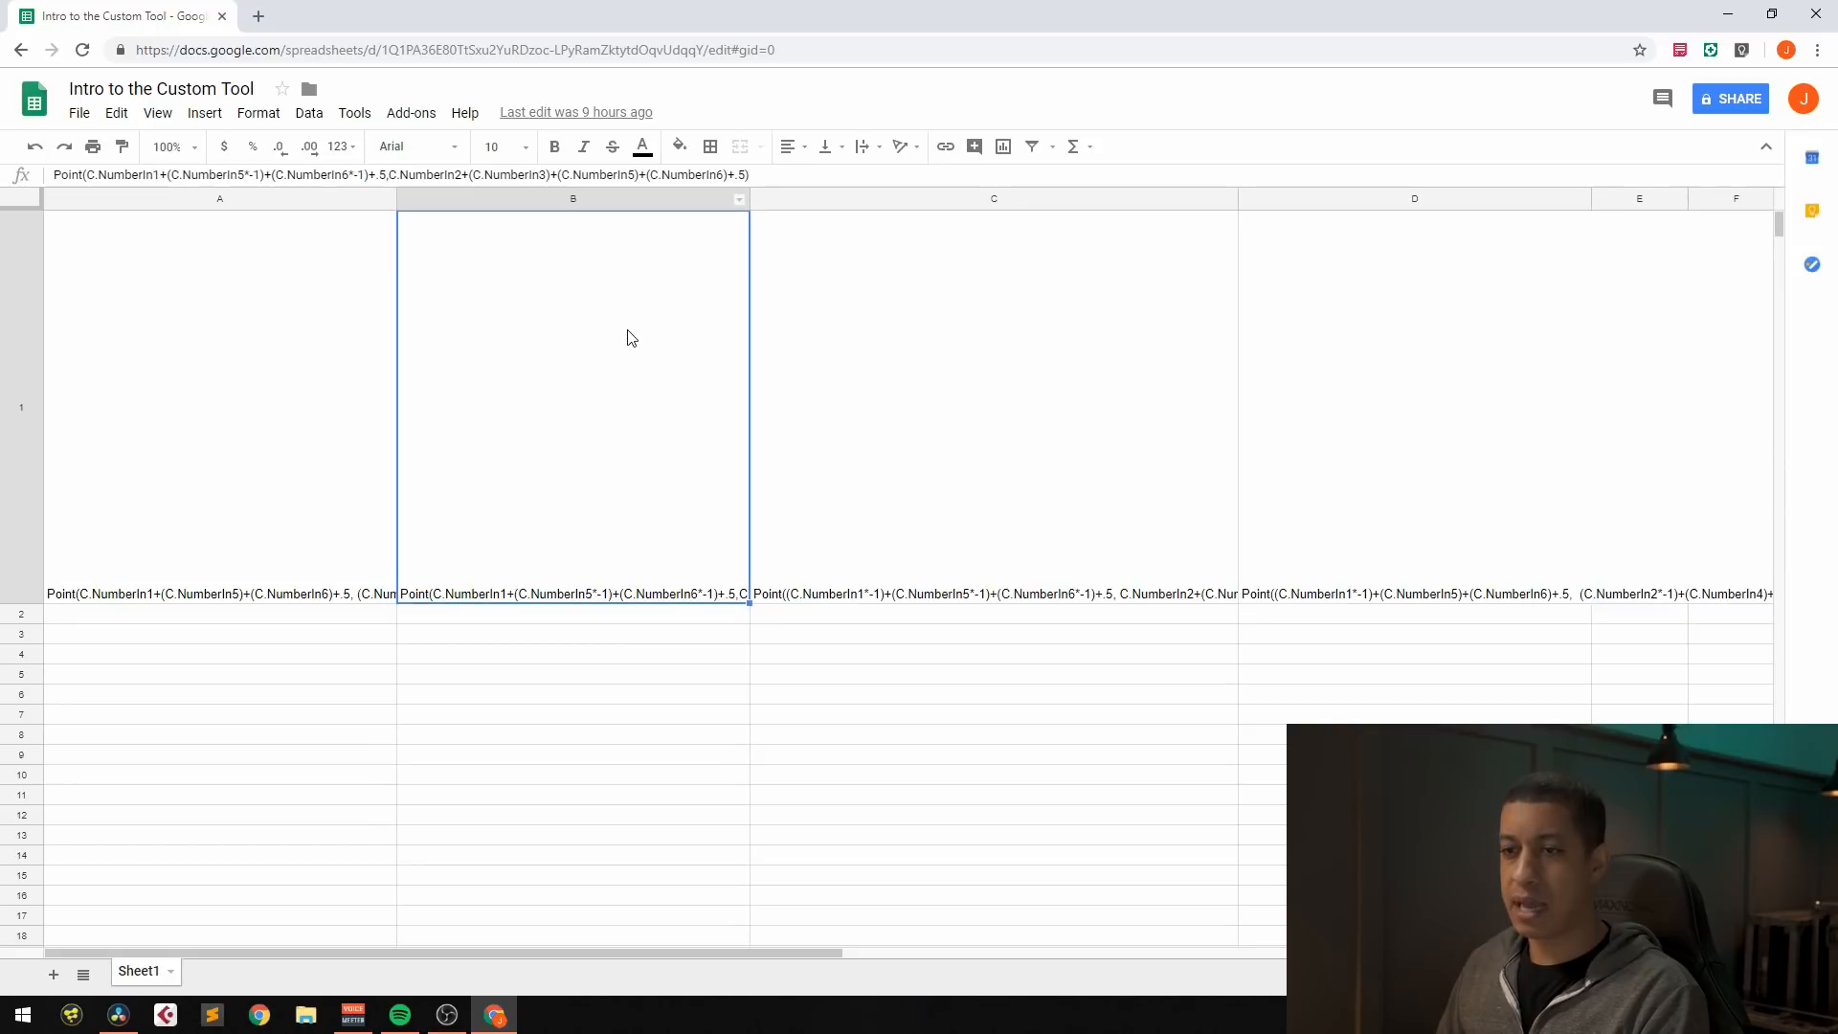
pyautogui.click(372, 377)
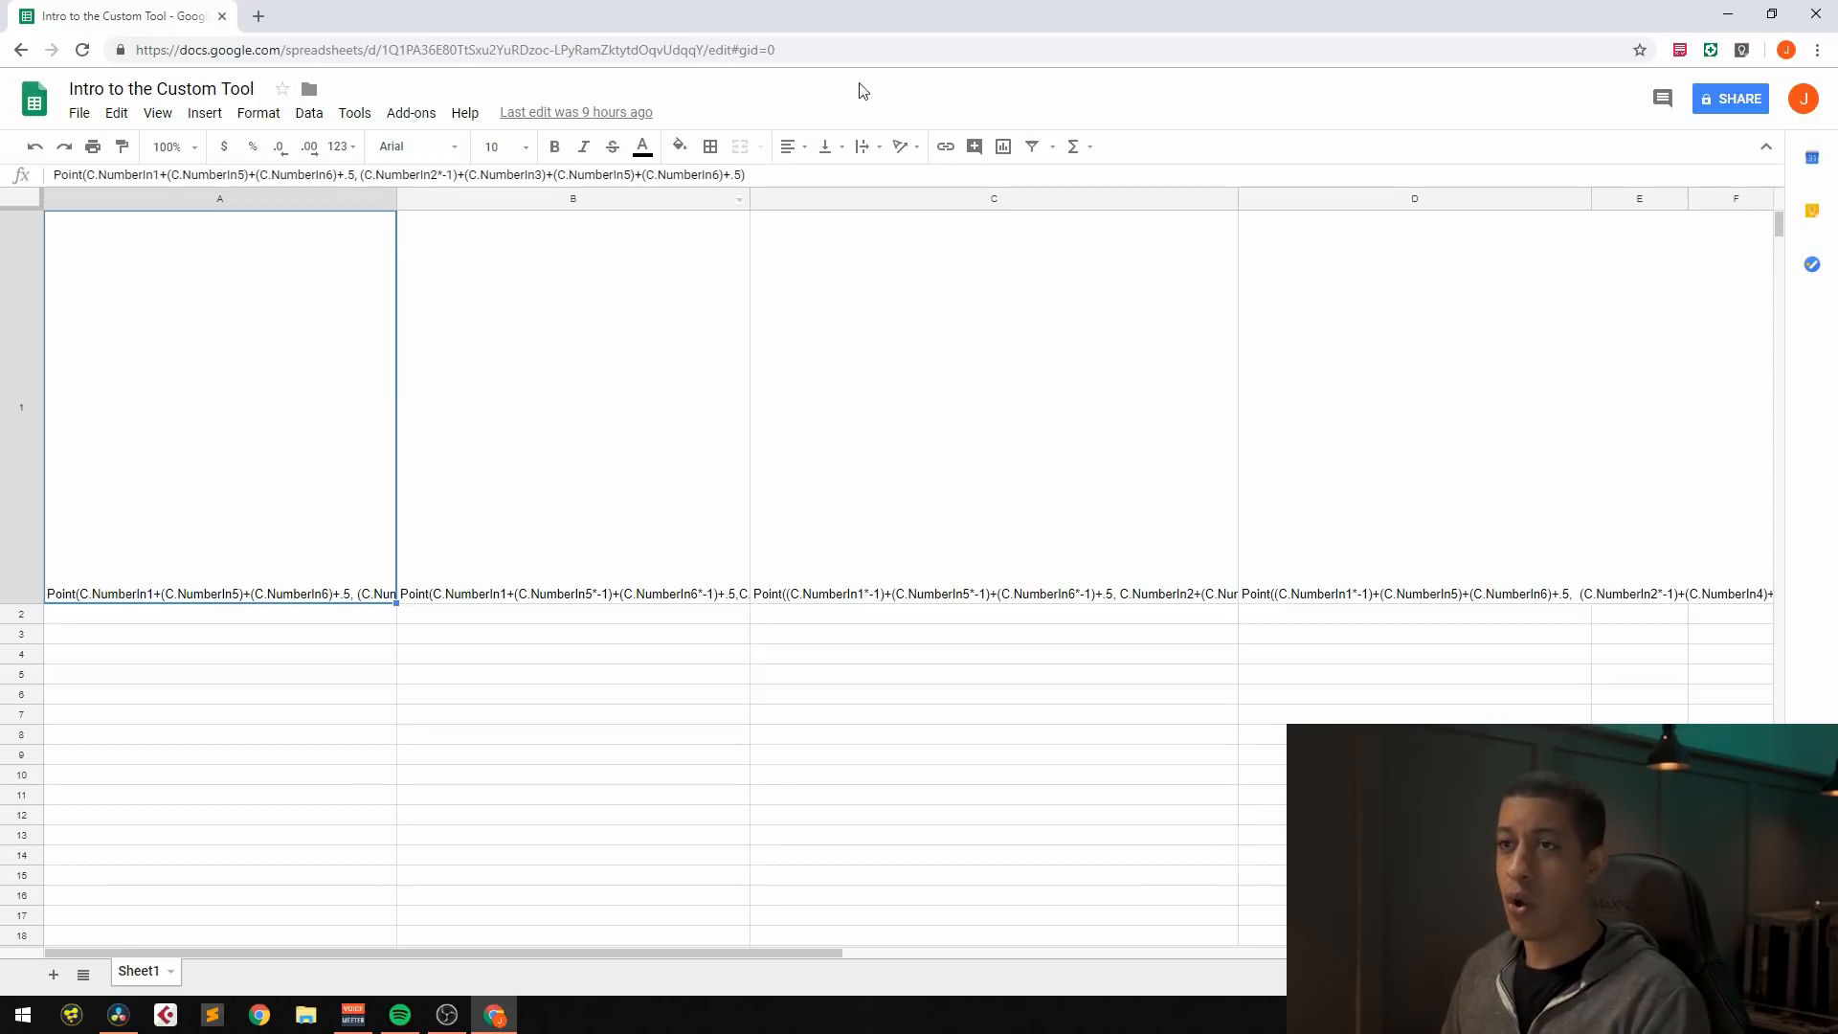
# - Back in DaVinci Resolve, test C with Down <--> Up L at 0.152, Down <--> Up R at 0.167, Spin at 0.174 and Spin with mask at -0.217
pyautogui.hotkey('alt', 'Tab')
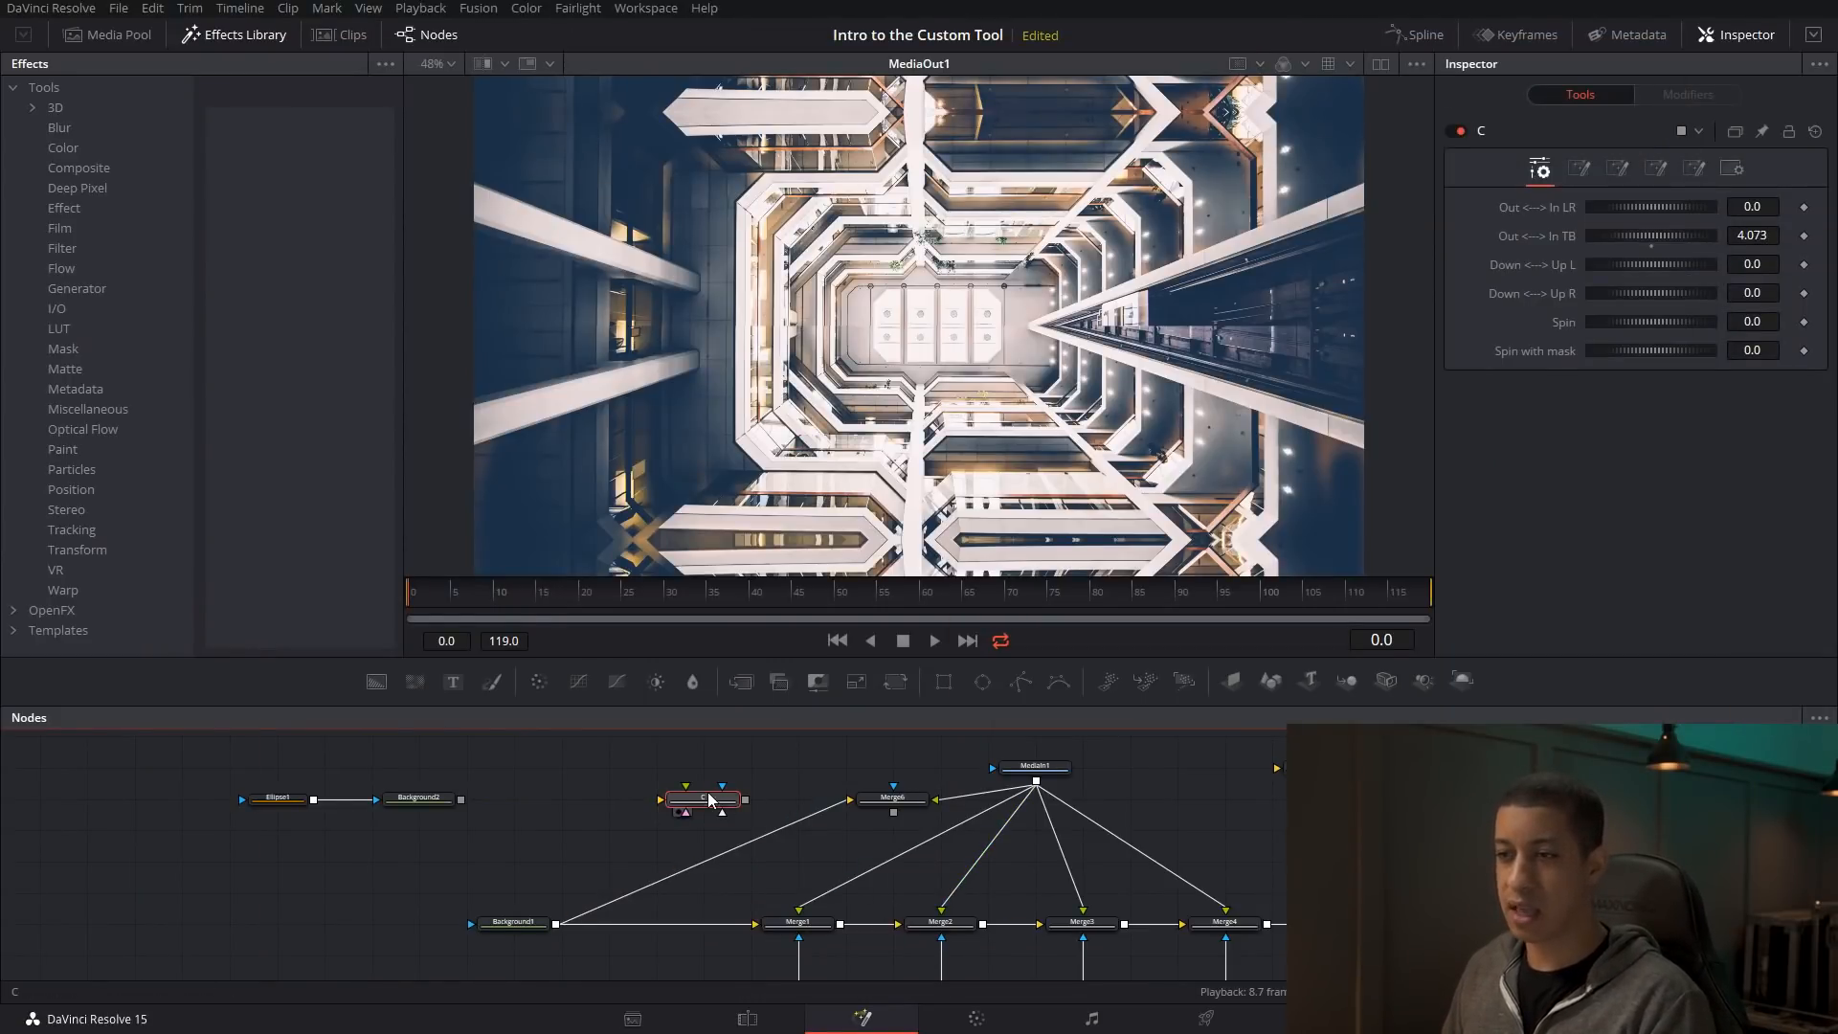
pyautogui.moveTo(1624, 295); pyautogui.dragTo(1616, 295)
pyautogui.moveTo(1284, 860); pyautogui.dragTo(1309, 797)
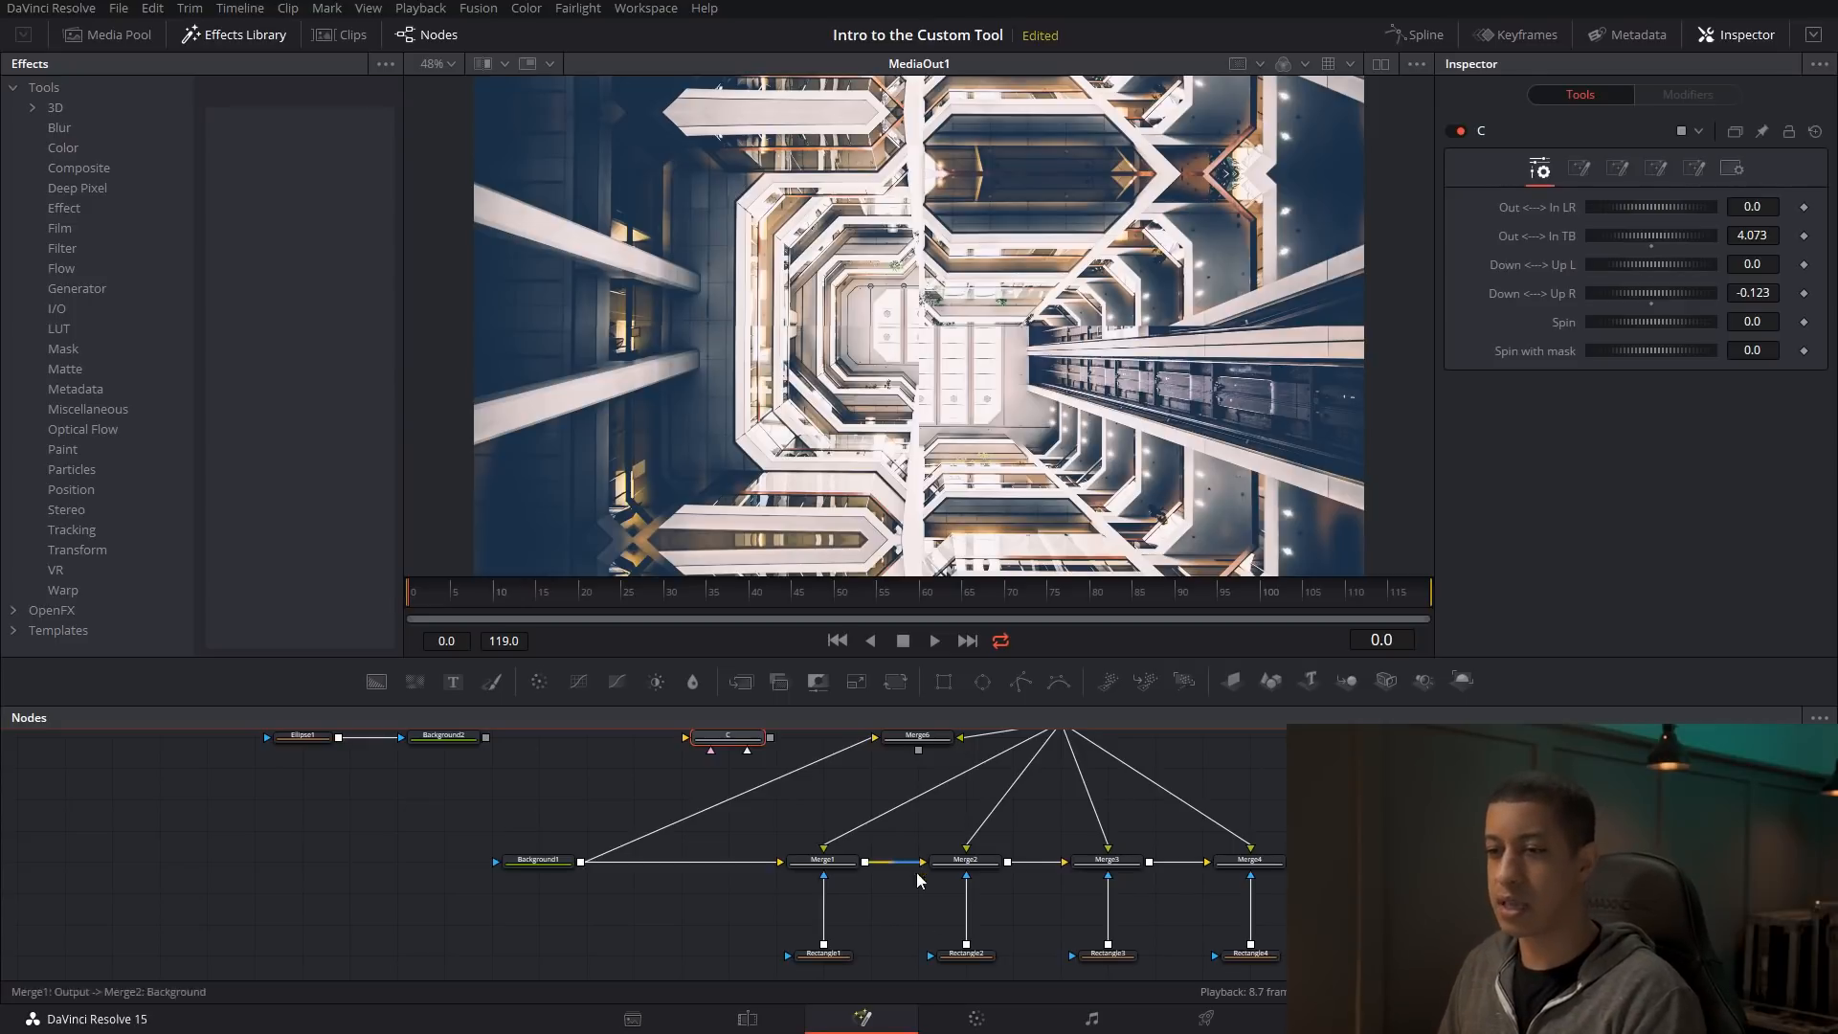
pyautogui.click(1650, 303)
pyautogui.moveTo(1647, 295)
pyautogui.mouseDown()
pyautogui.moveTo(1670, 293)
pyautogui.moveTo(1646, 262)
pyautogui.mouseUp()
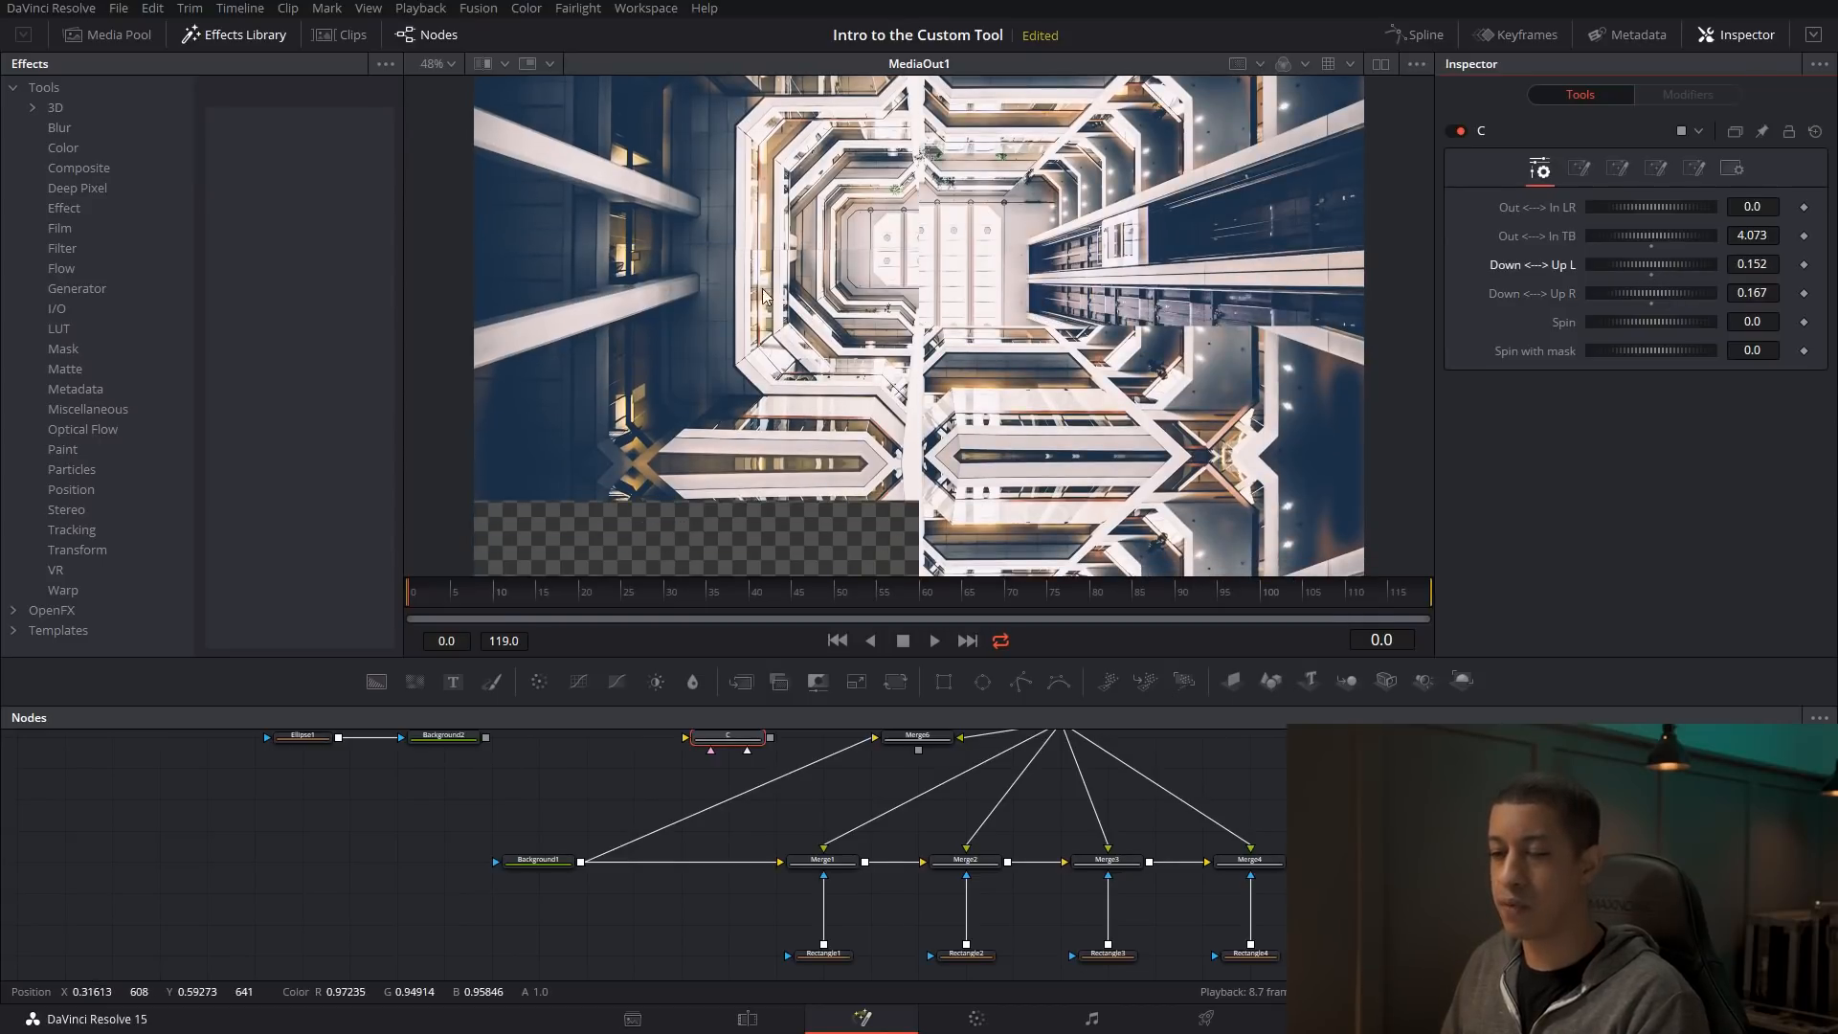
pyautogui.moveTo(1597, 326); pyautogui.dragTo(1628, 348)
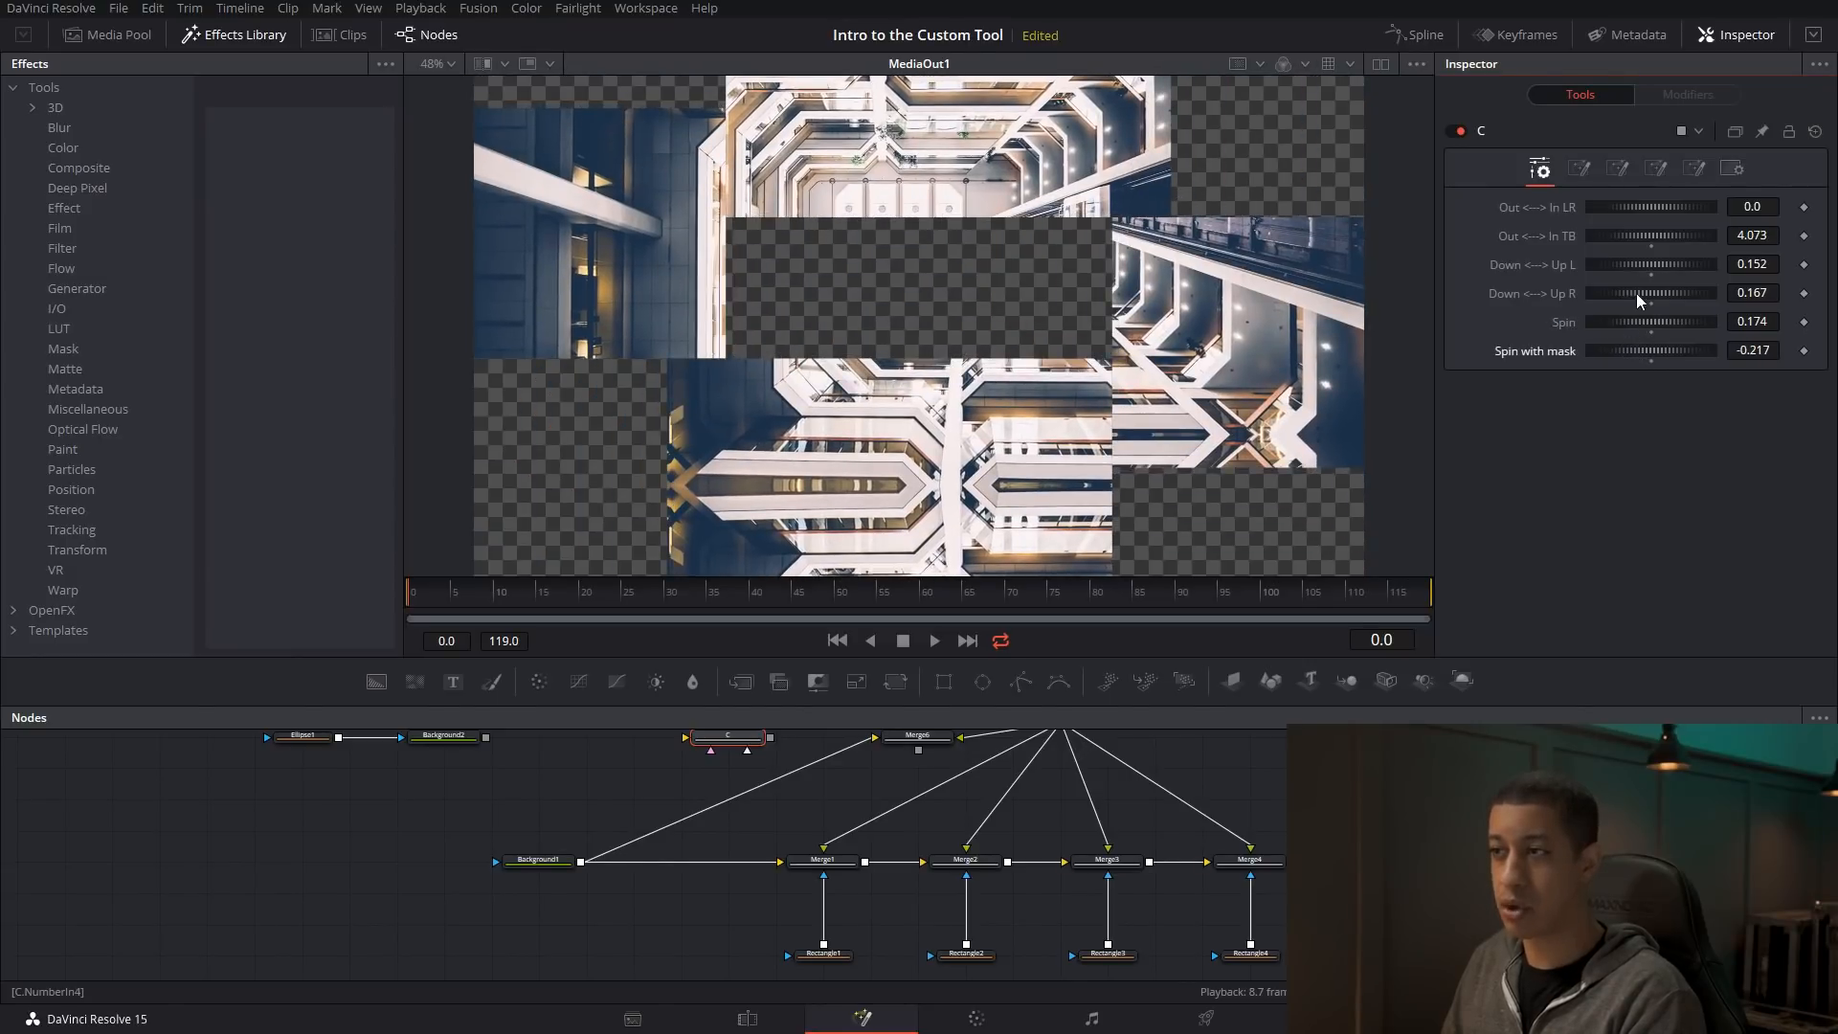
# - Reset Out <--> In TB, both Down <--> Up controls, Spin and Spin with mask on the C node to 0.0
pyautogui.moveTo(1651, 268); pyautogui.dragTo(1672, 290)
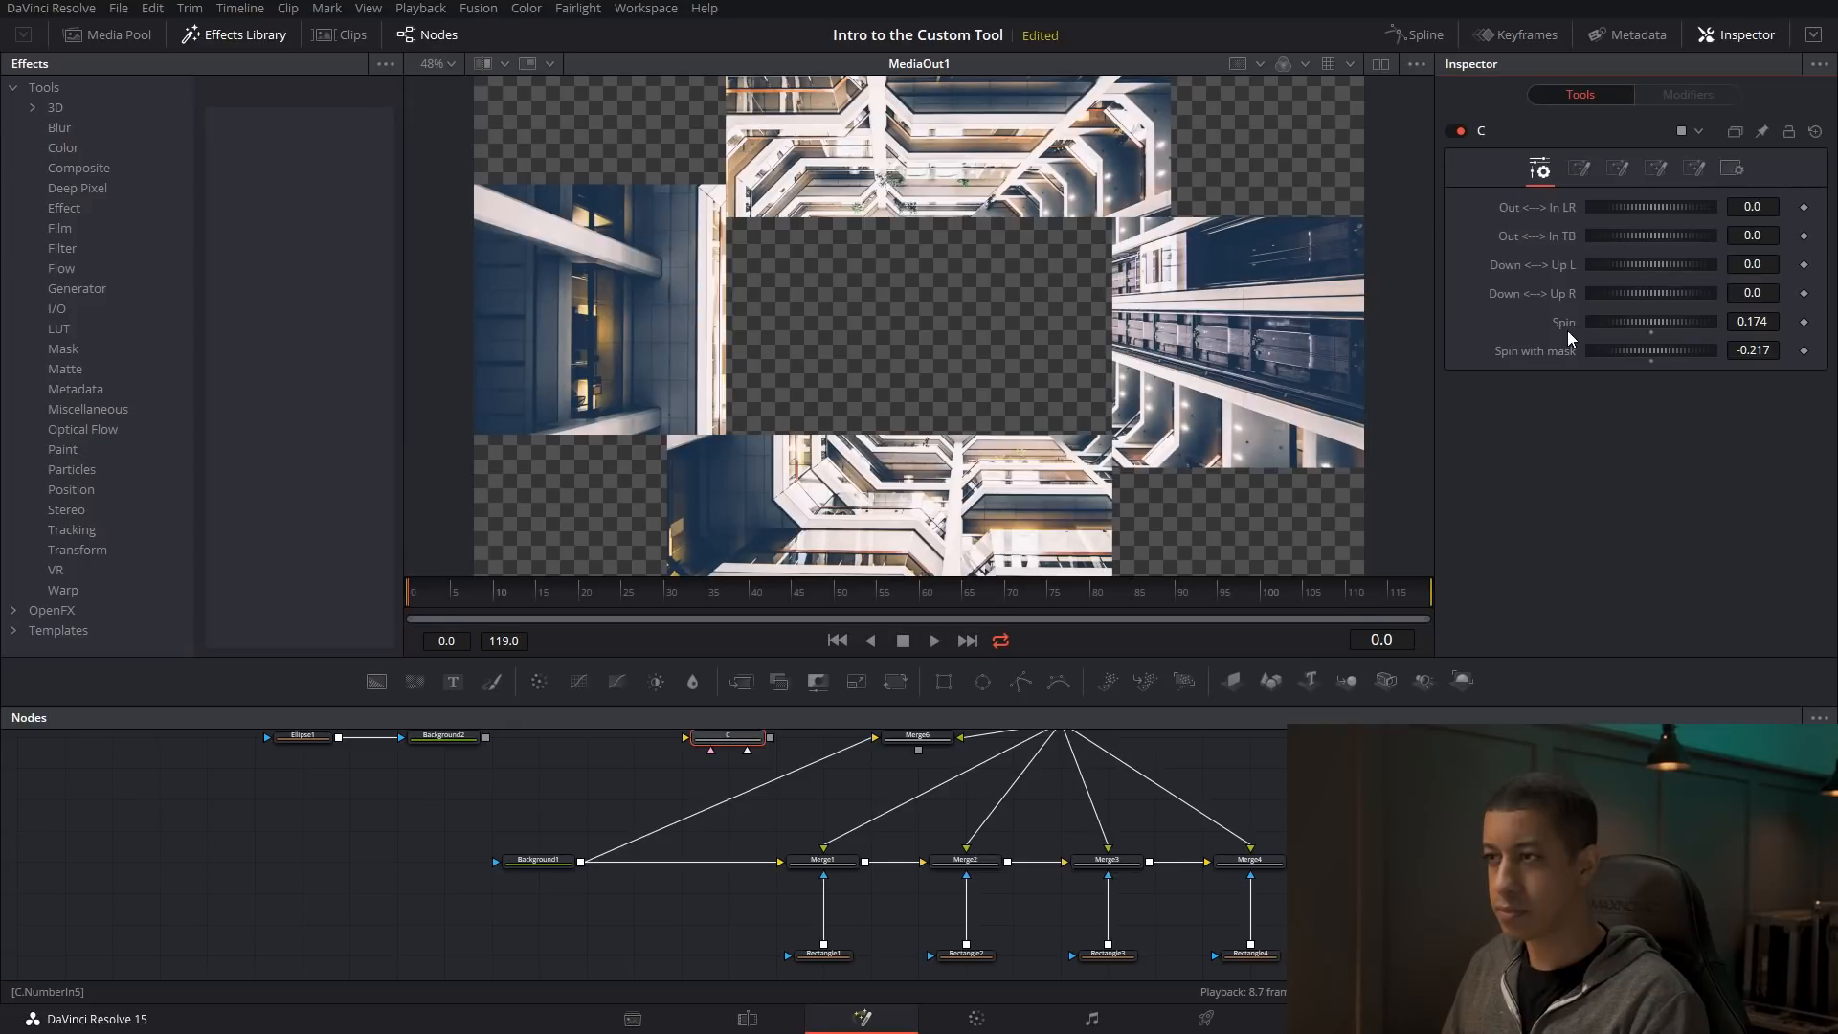
pyautogui.doubleClick(1566, 321)
pyautogui.doubleClick(1553, 352)
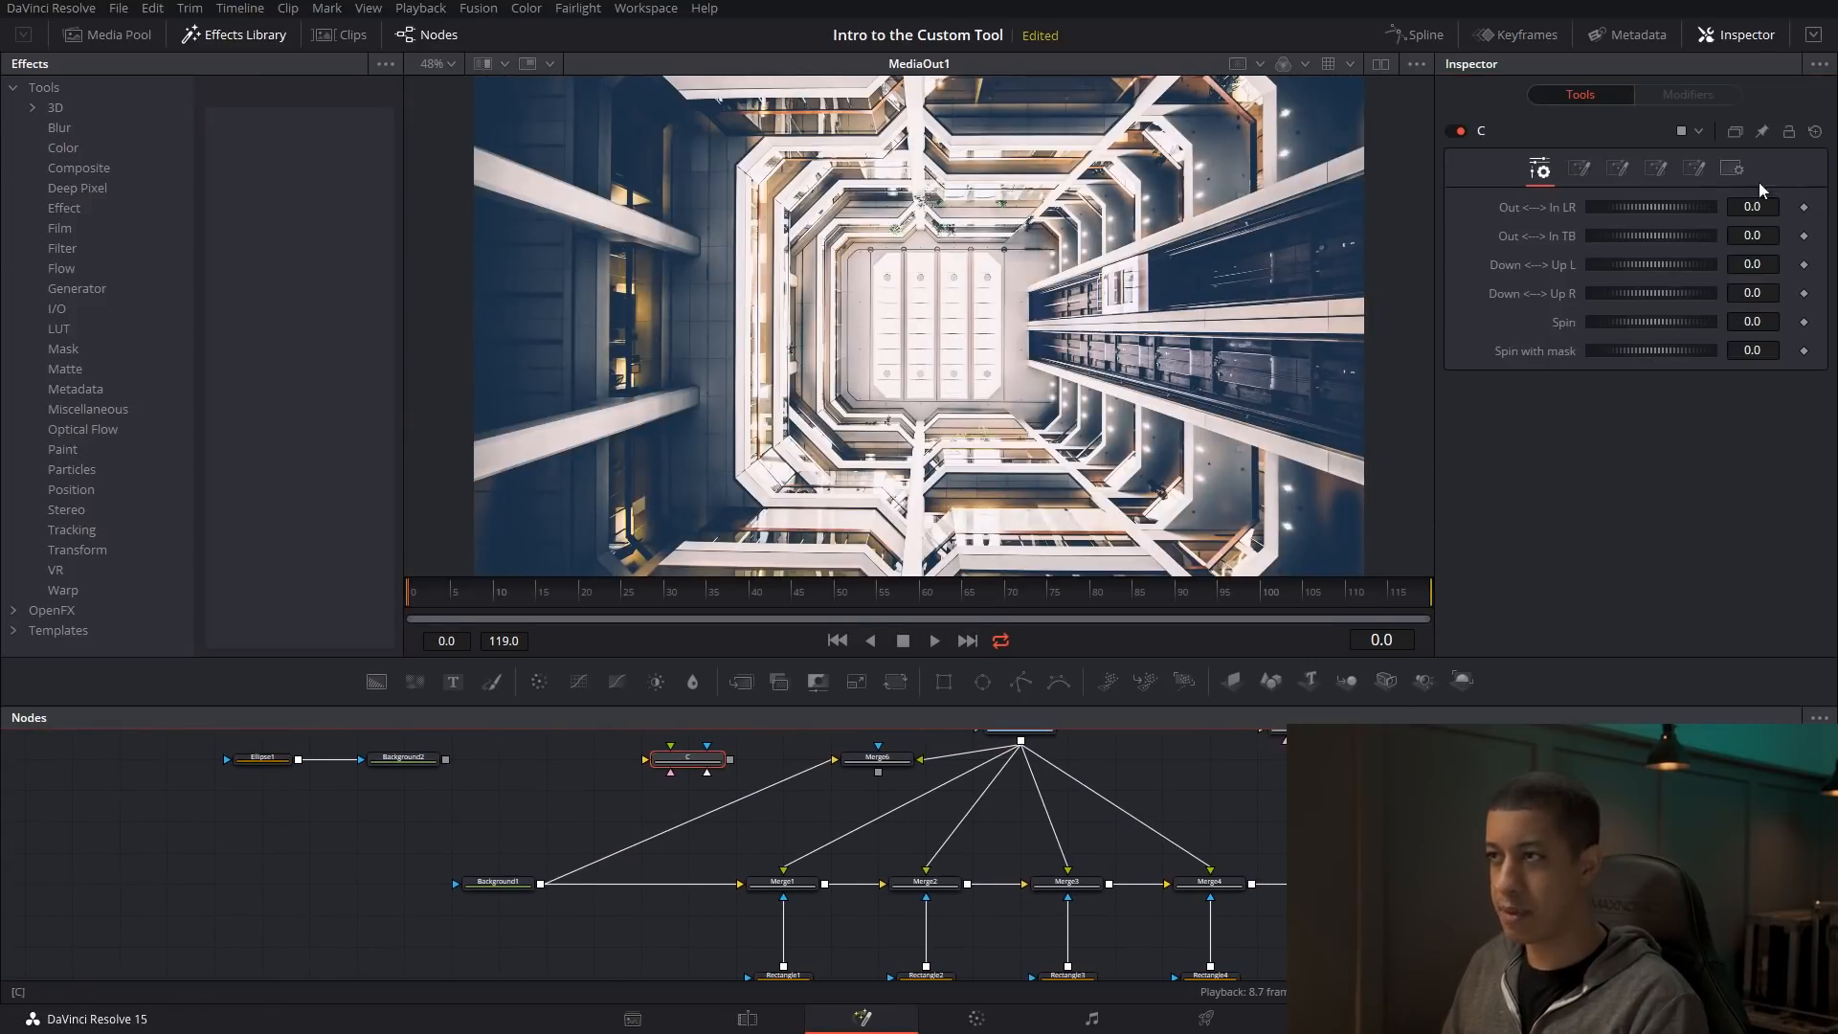
# - Animate Out <--> In LR and Out <--> In TB on C from 0.0 at frame 0 to 0.203 and 0.239 at frame 15
pyautogui.click(1804, 206)
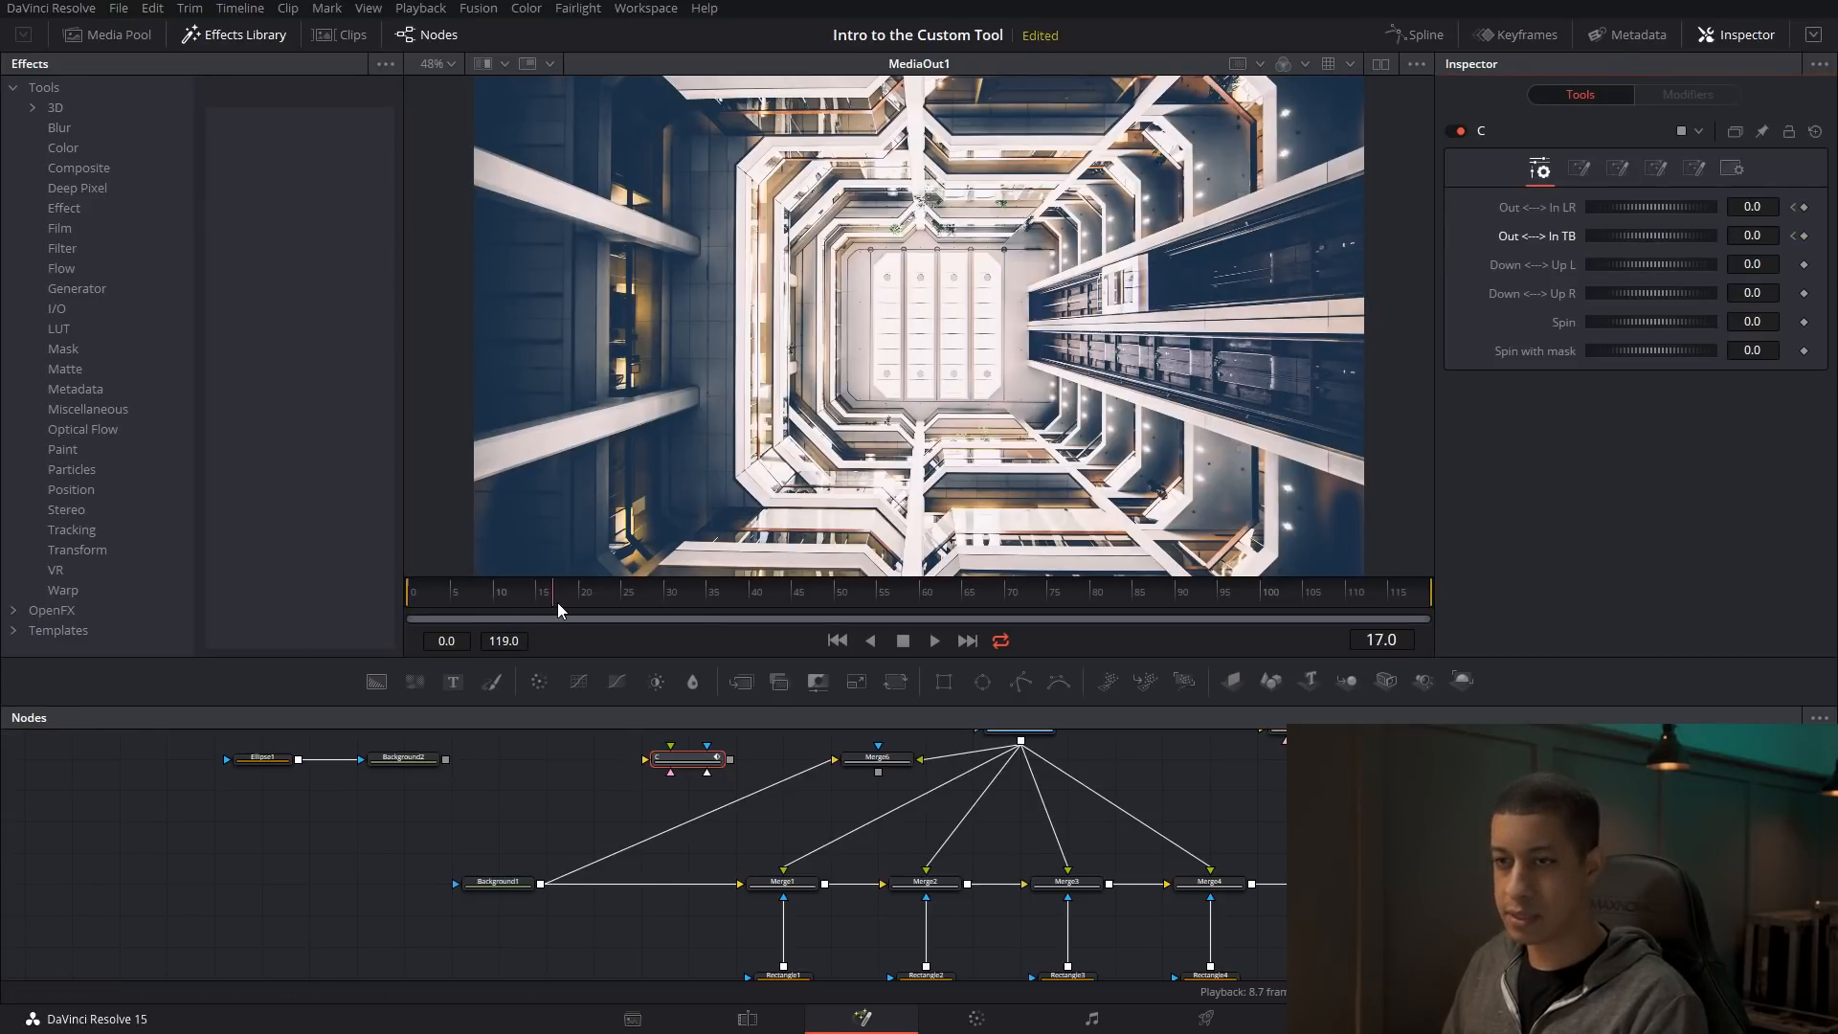
pyautogui.moveTo(1661, 208); pyautogui.dragTo(1692, 238)
# - In the Spline editor, show only the C node and give its Out <--> In LR curve smooth keyframes with a Ping-pong loop
pyautogui.click(1415, 35)
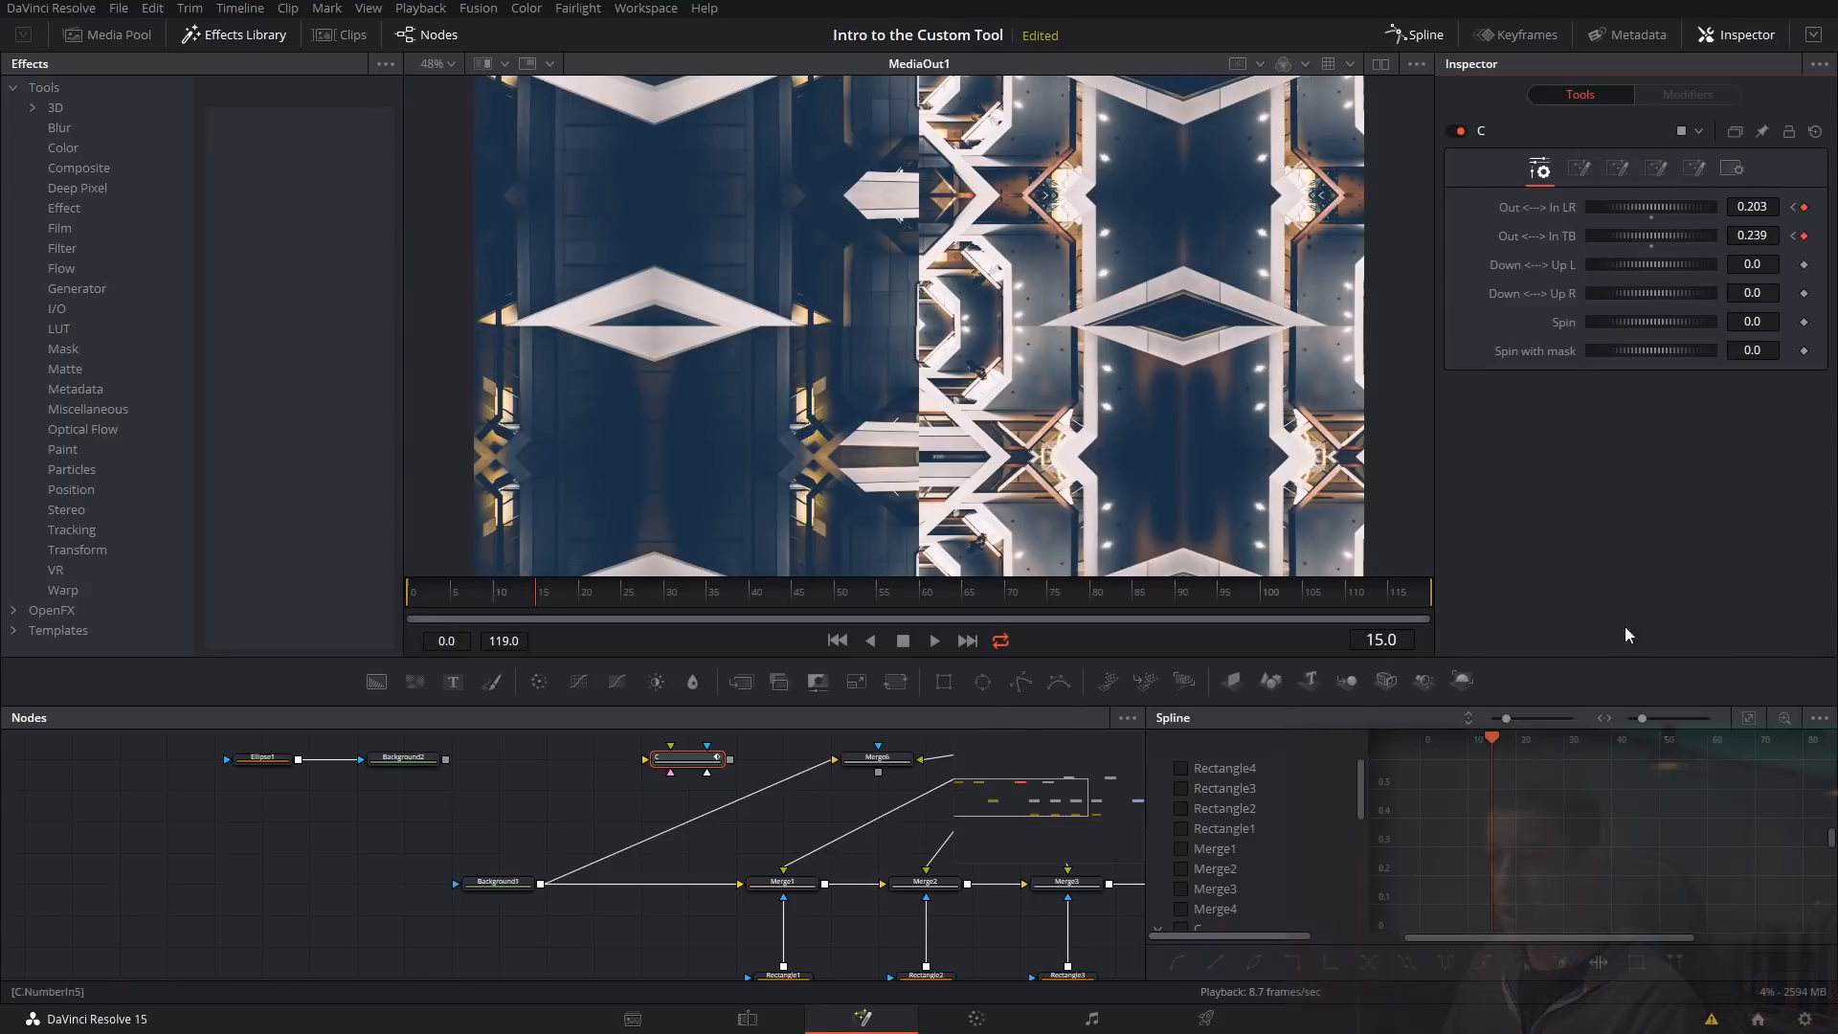
pyautogui.click(1818, 718)
pyautogui.click(1740, 754)
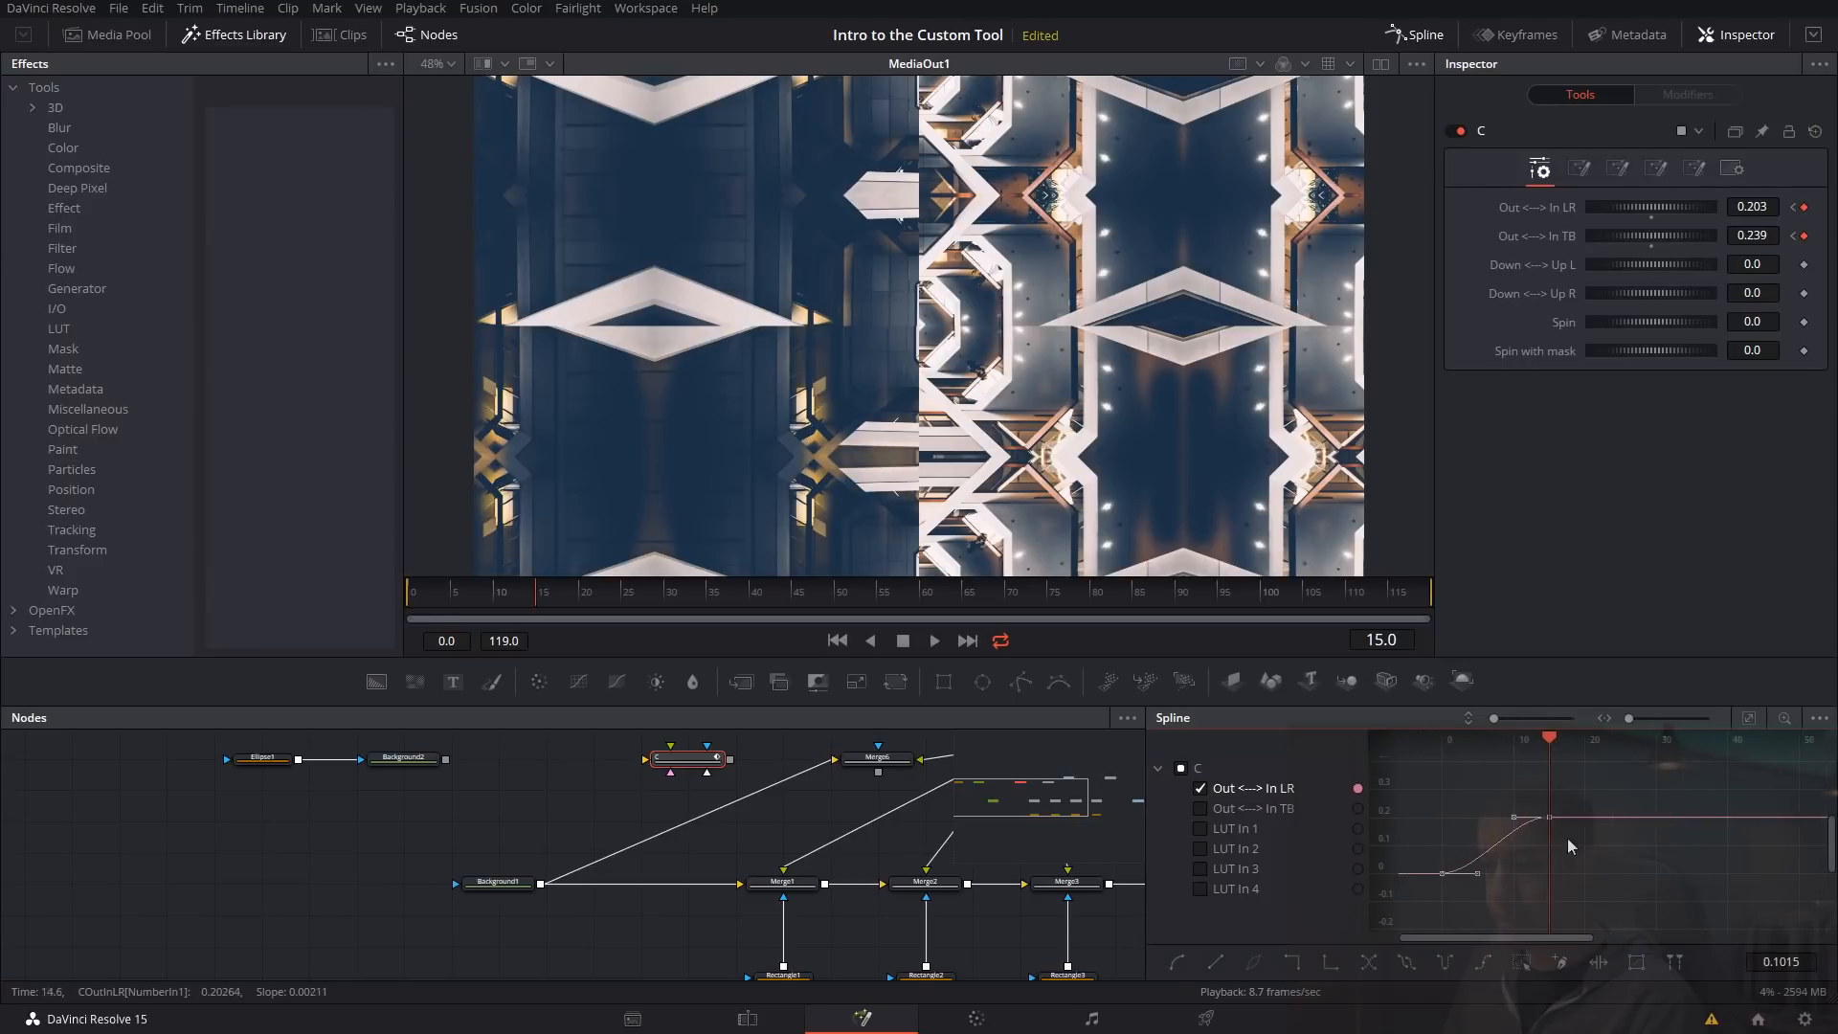
pyautogui.rightClick(1550, 821)
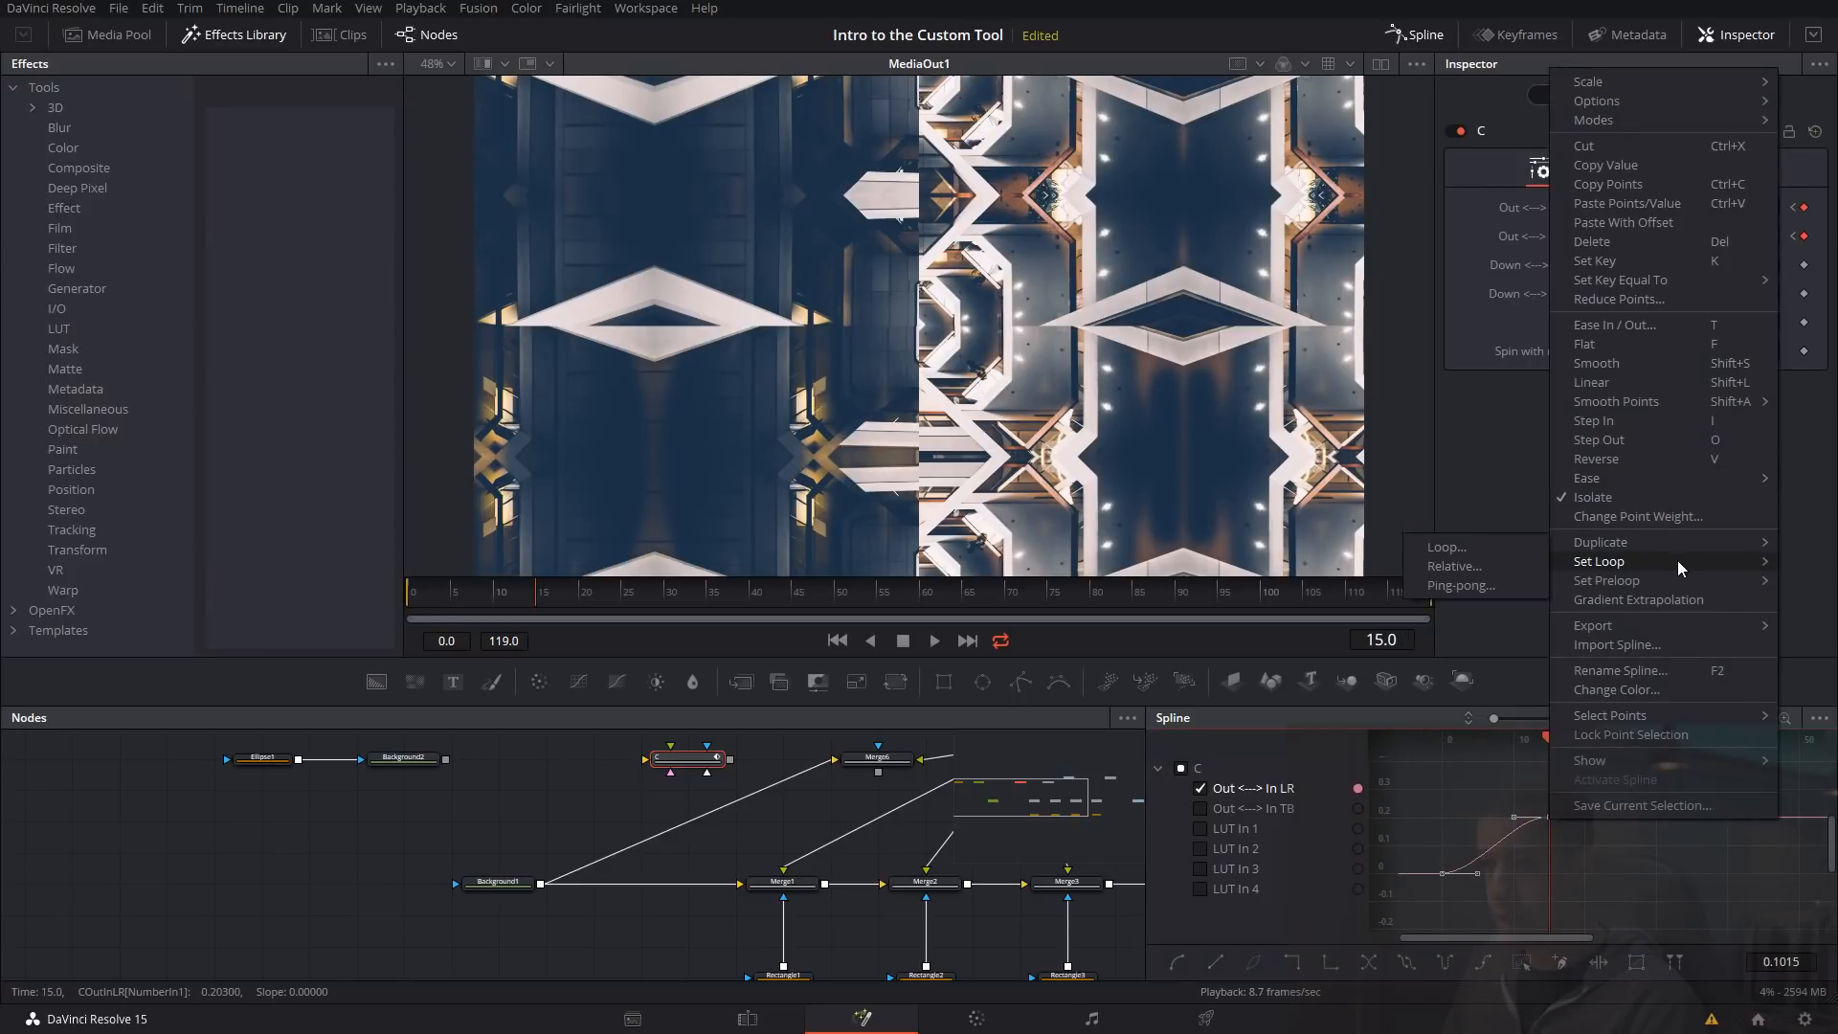
pyautogui.click(1524, 569)
# - Smooth the Out <--> In TB curve, set its loop to Ping-pong, and play the animation
pyautogui.click(1237, 810)
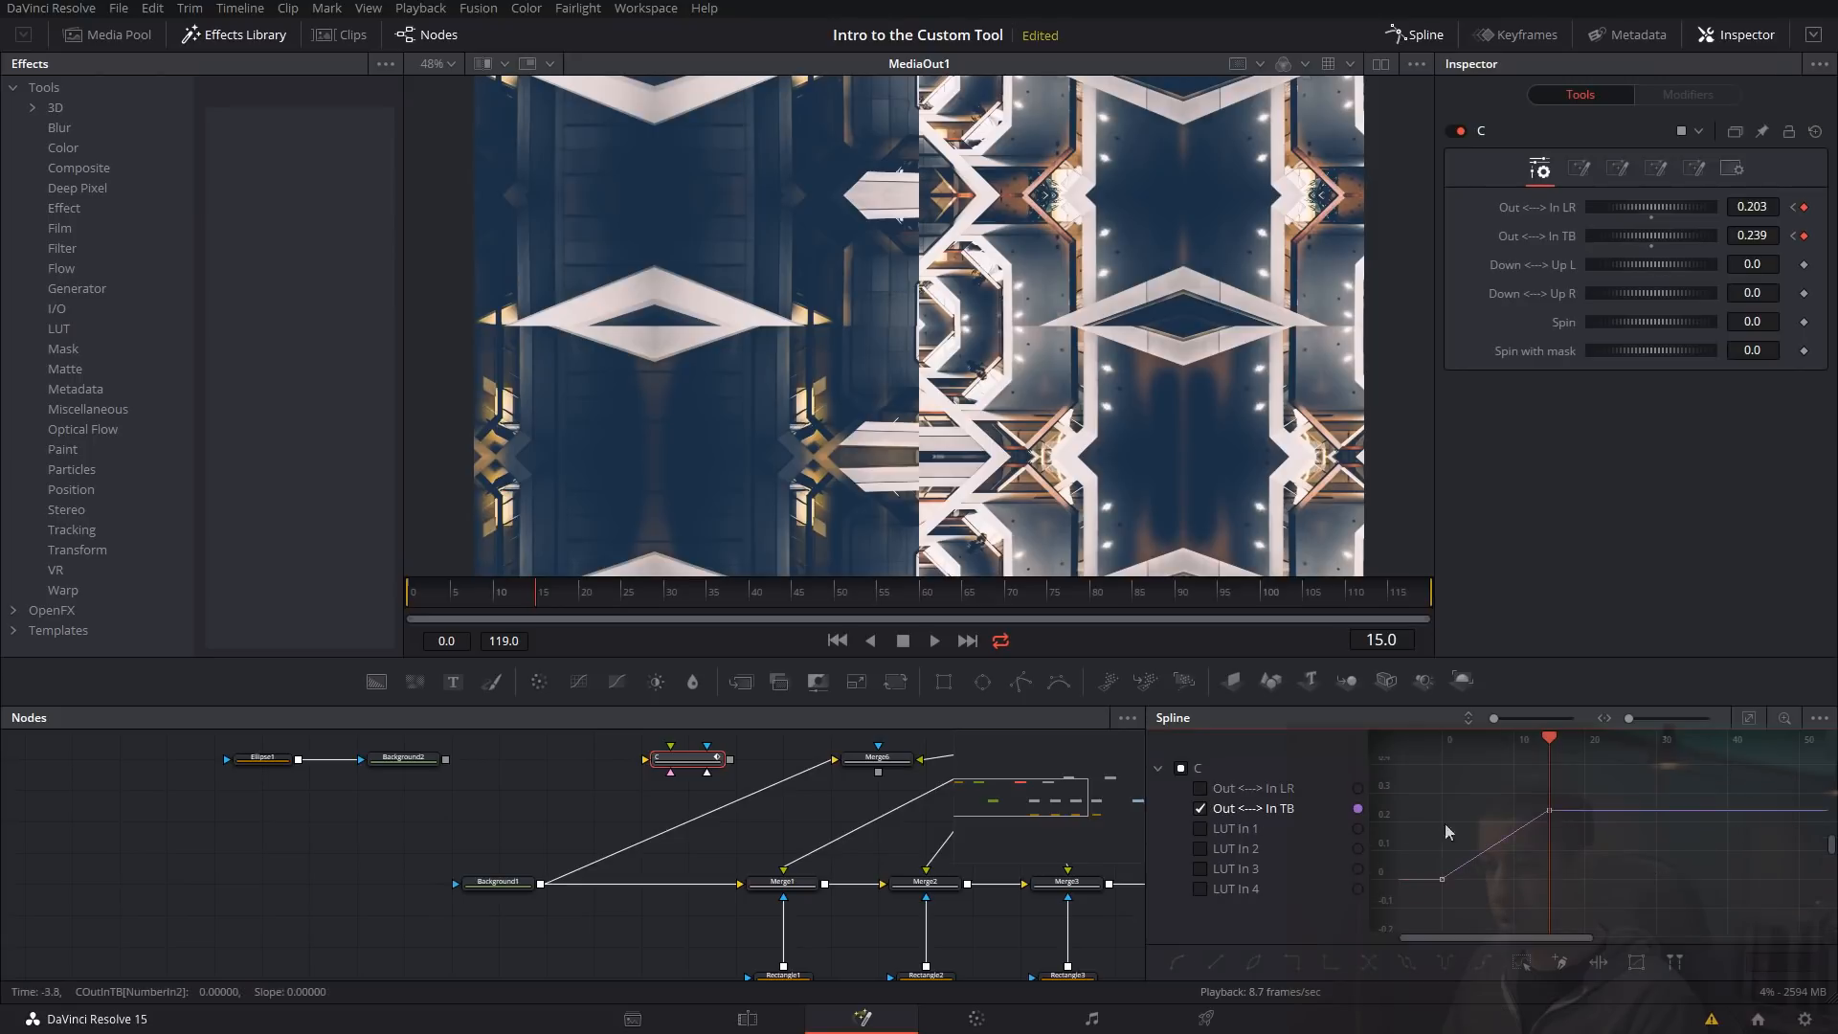
pyautogui.rightClick(1549, 813)
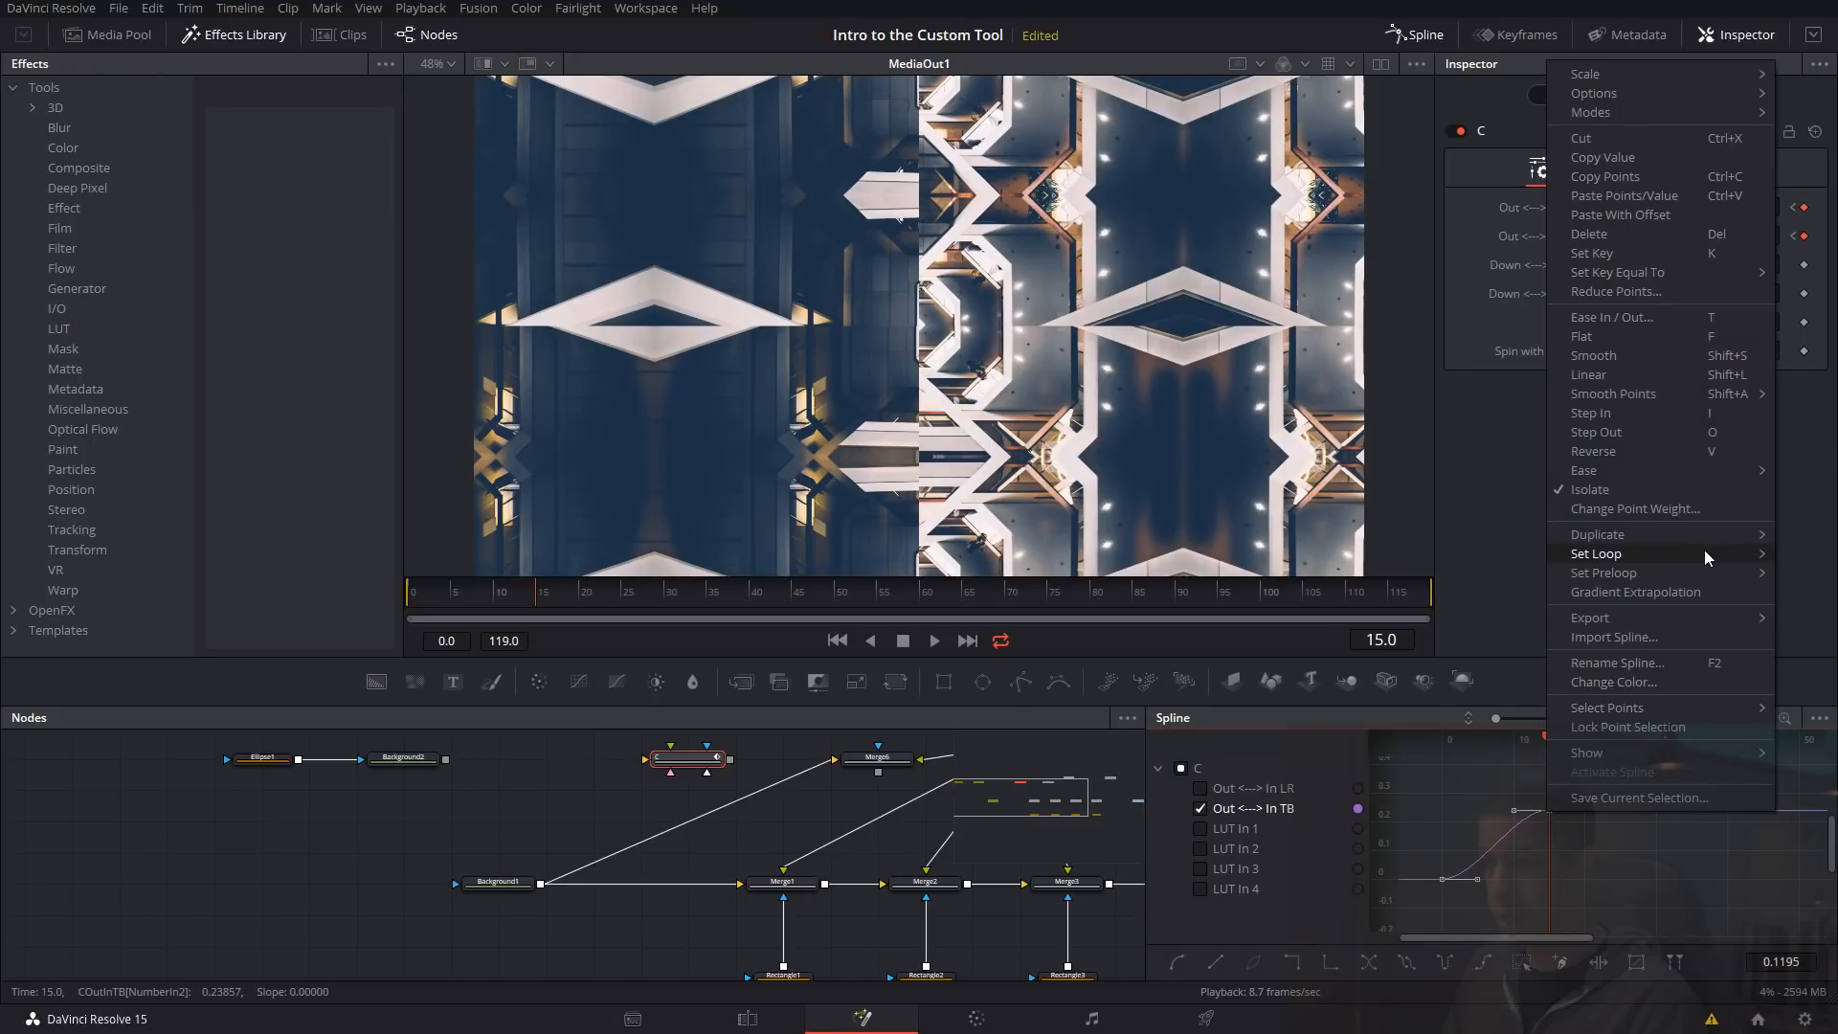
pyautogui.moveTo(1695, 573)
pyautogui.click(1495, 598)
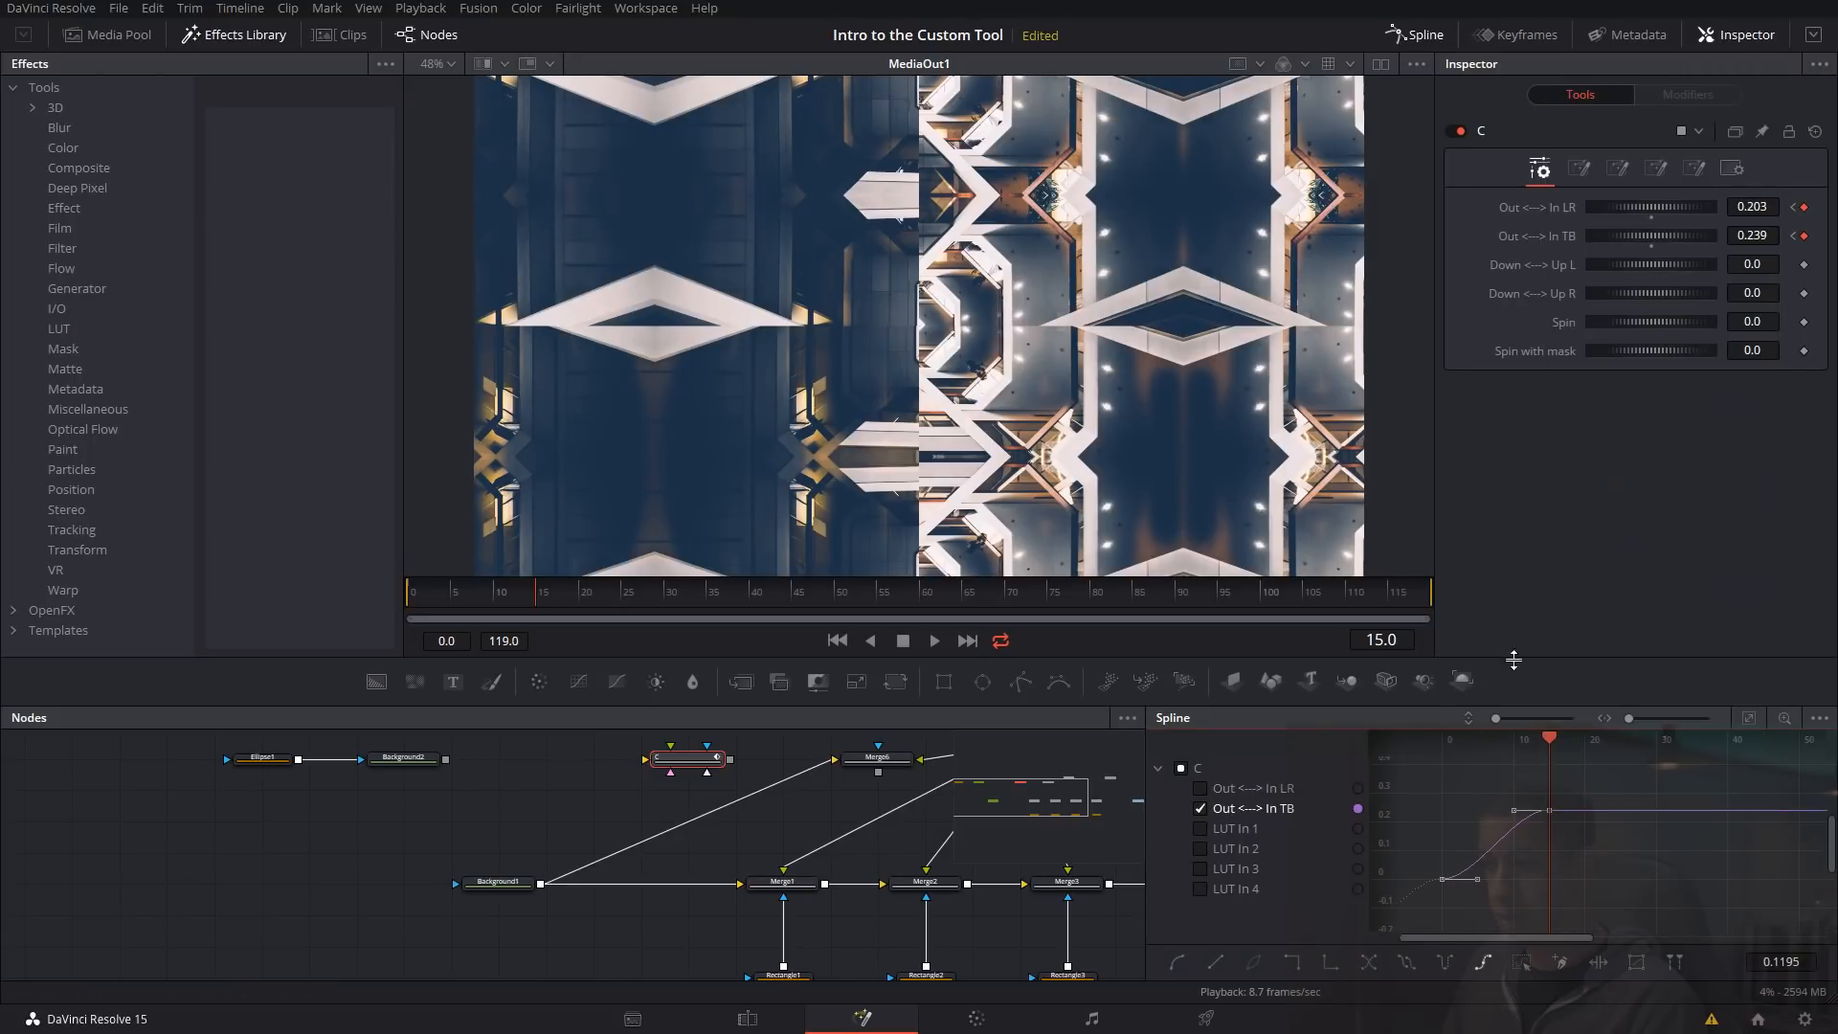
pyautogui.rightClick(1549, 813)
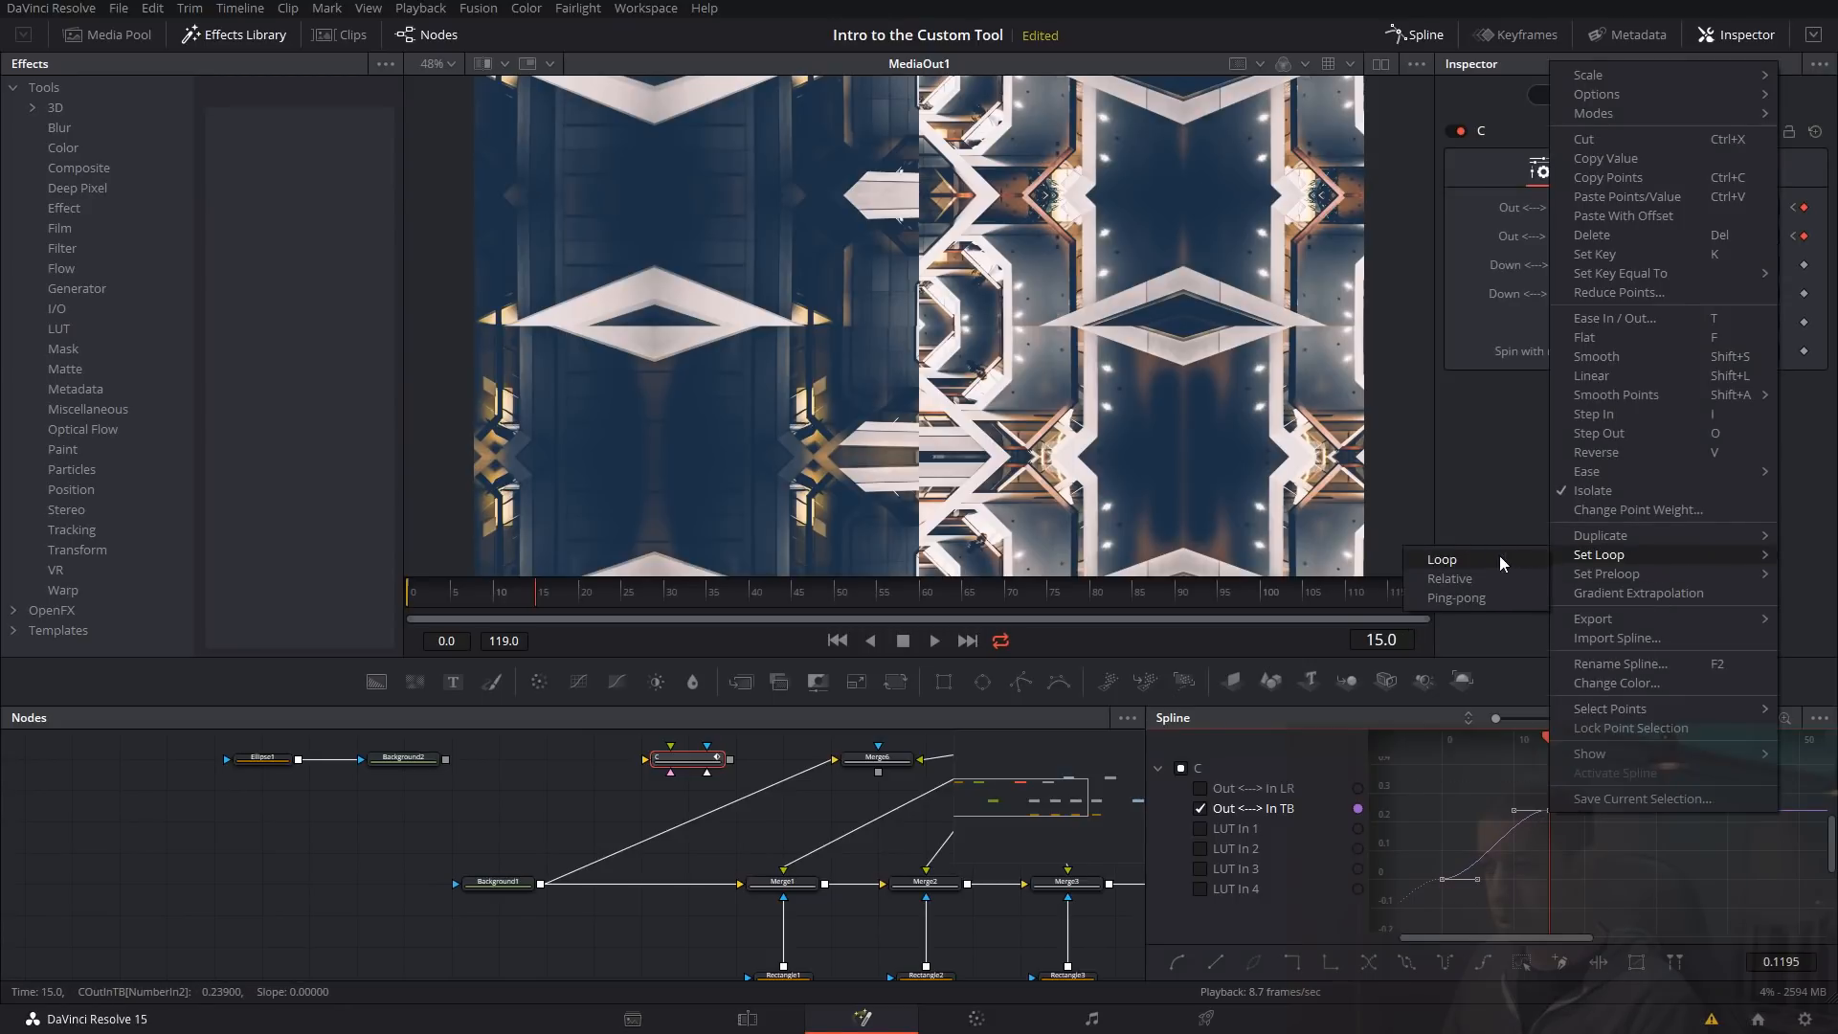
pyautogui.click(1484, 597)
pyautogui.press('space')
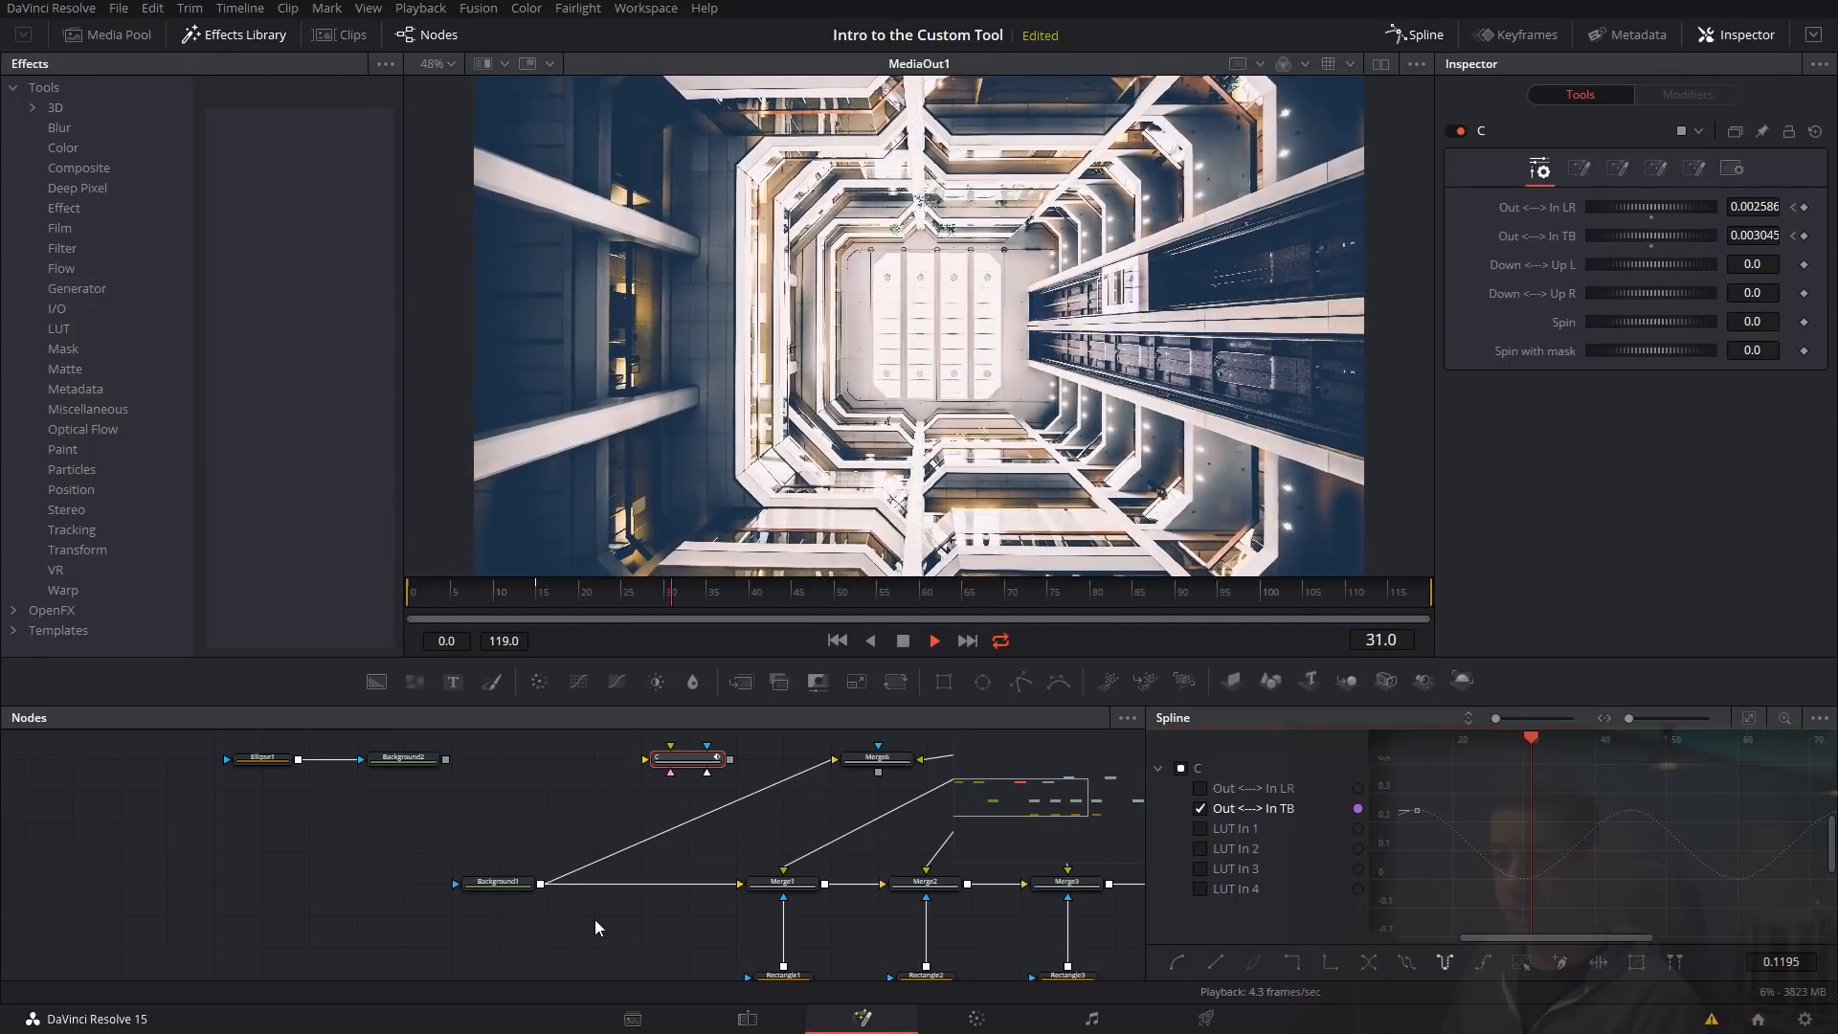
# - During playback, set Spin on the C node to about -2.616 and Spin with mask to about 0.123
pyautogui.moveTo(1641, 323); pyautogui.dragTo(1300, 325)
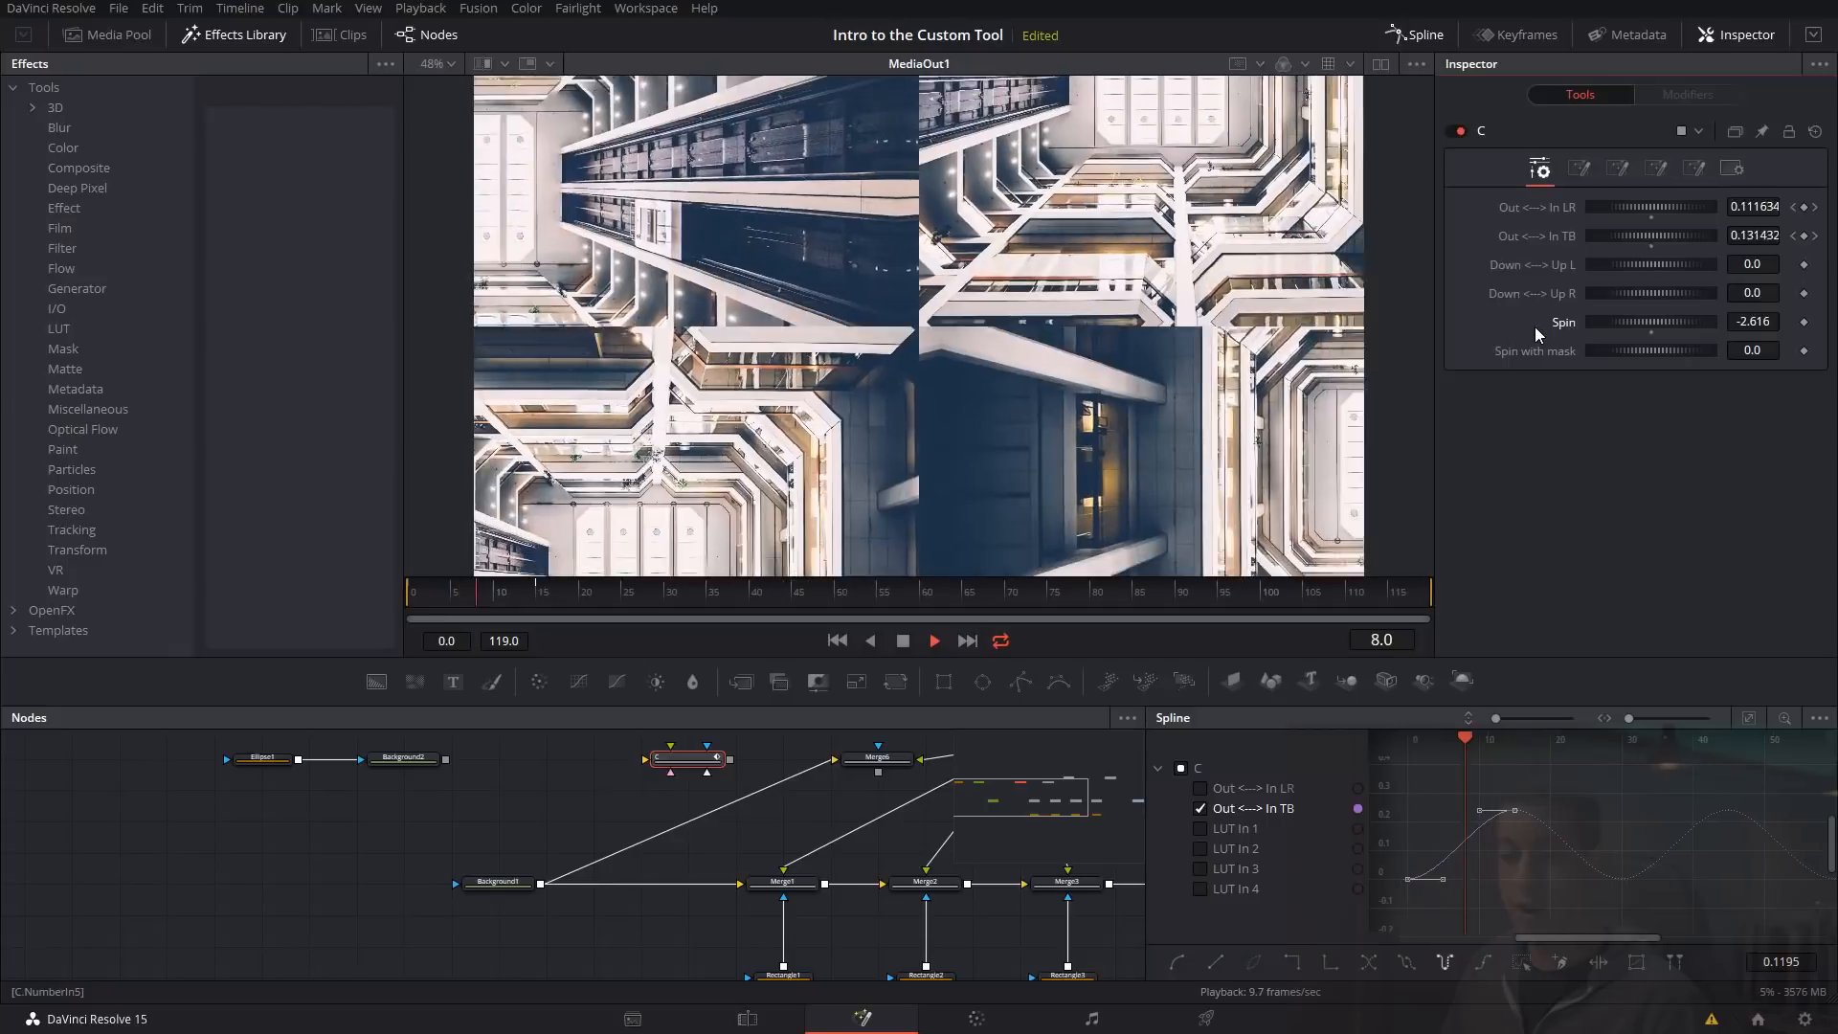
pyautogui.moveTo(1663, 350); pyautogui.dragTo(1686, 349)
pyautogui.moveTo(743, 886); pyautogui.dragTo(572, 896)
pyautogui.moveTo(851, 749); pyautogui.dragTo(567, 894)
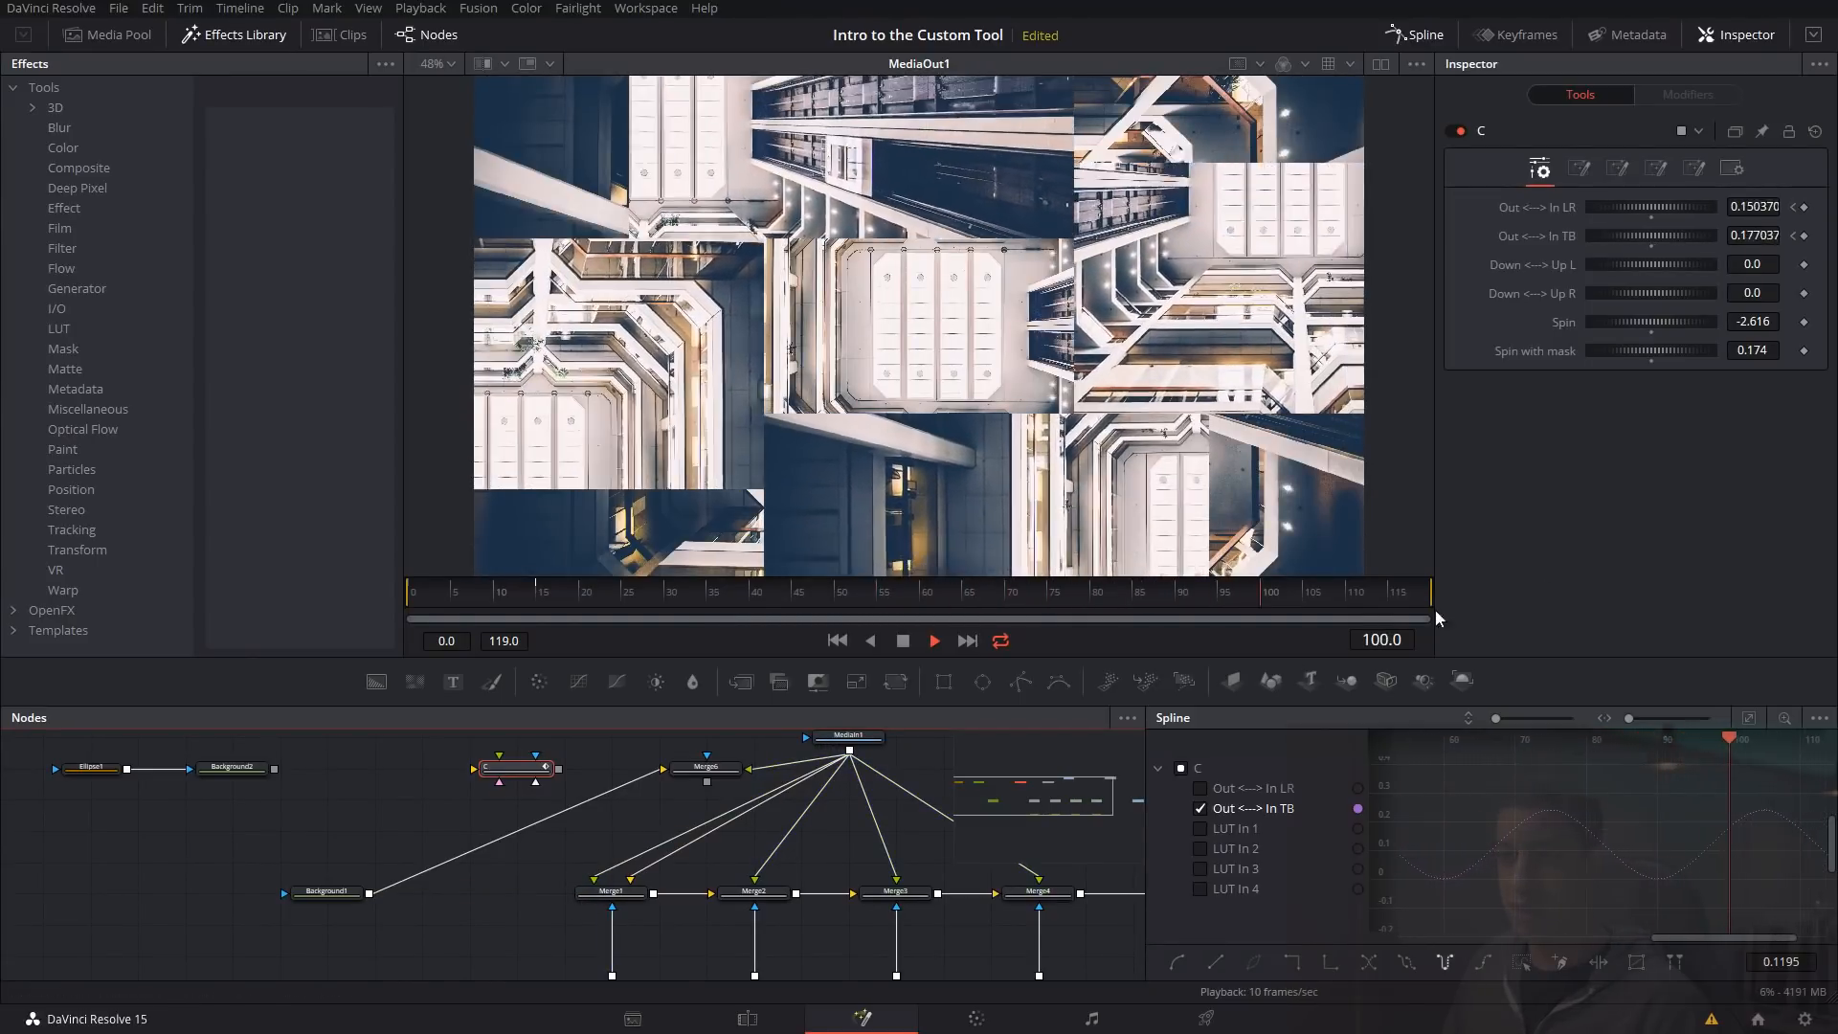
pyautogui.moveTo(1649, 349); pyautogui.dragTo(1644, 350)
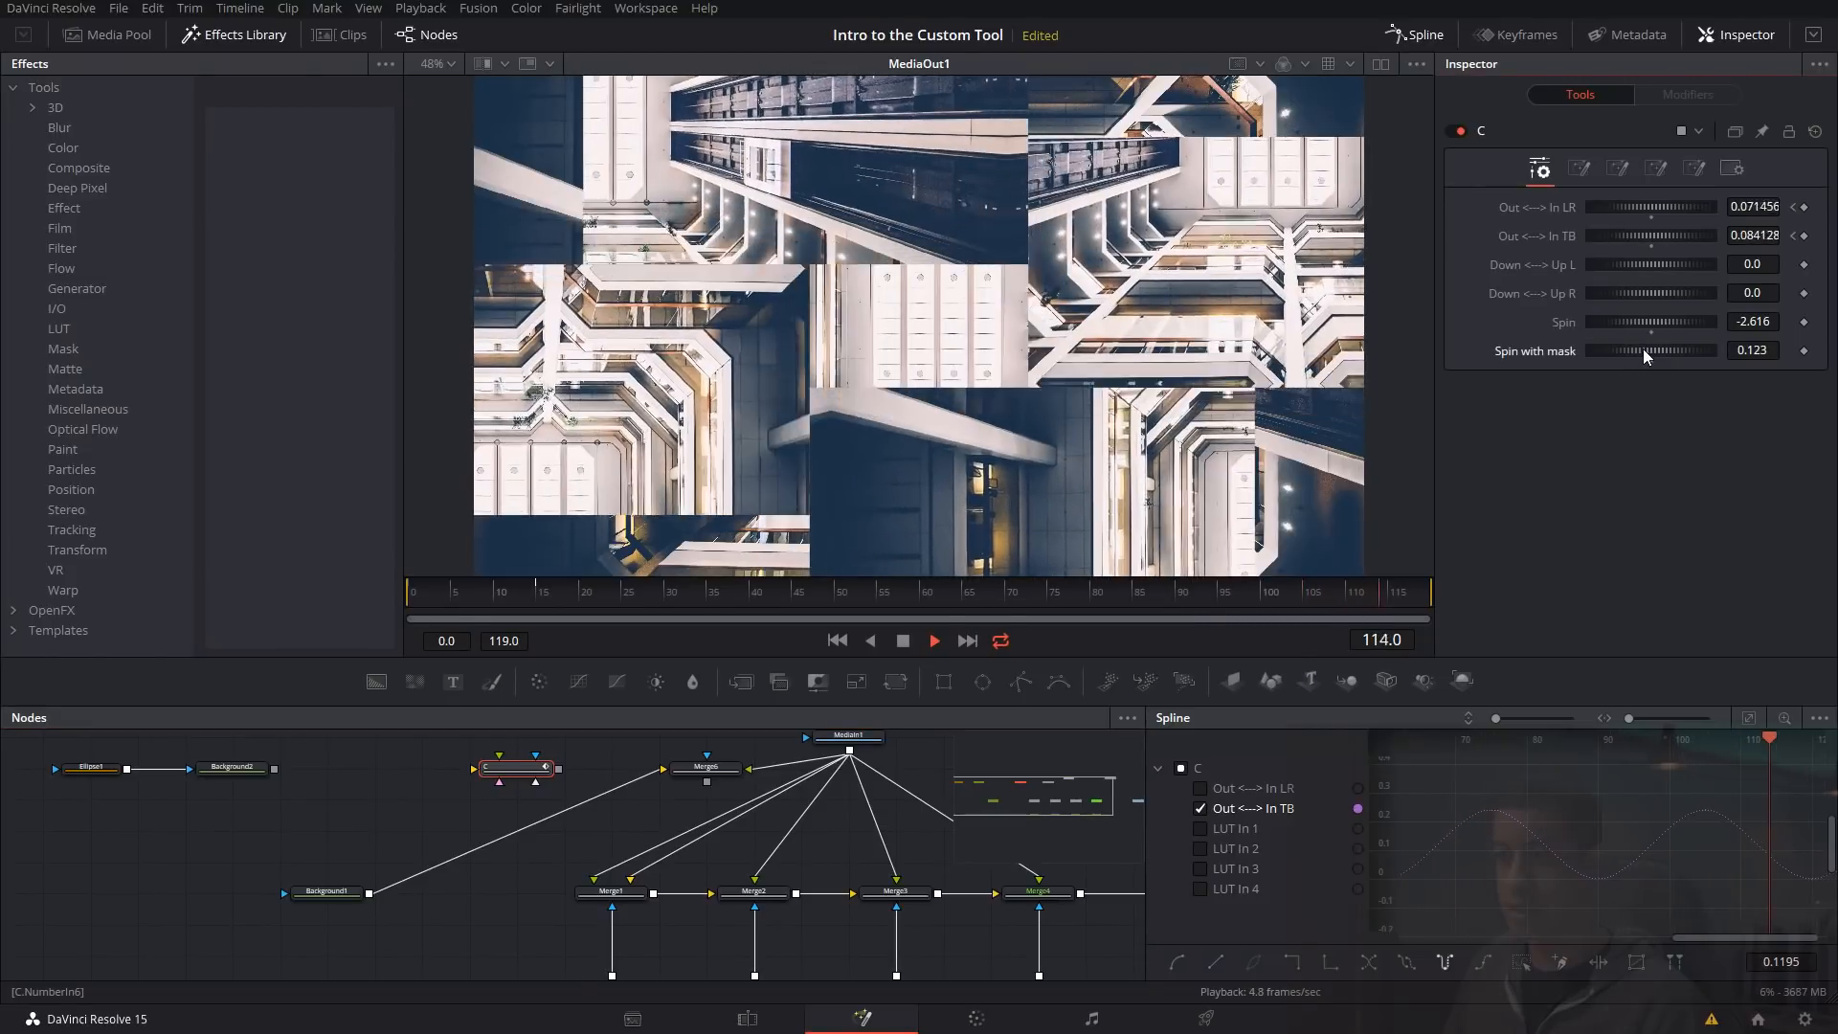
# - Insert a Merge node between Merge4 and MediaOut1, feed Merge4 into both its background and foreground, and set its Angle to about 96.5
pyautogui.moveTo(1009, 923); pyautogui.dragTo(739, 877)
pyautogui.hotkey('shift', 'space')
pyautogui.write('merge')
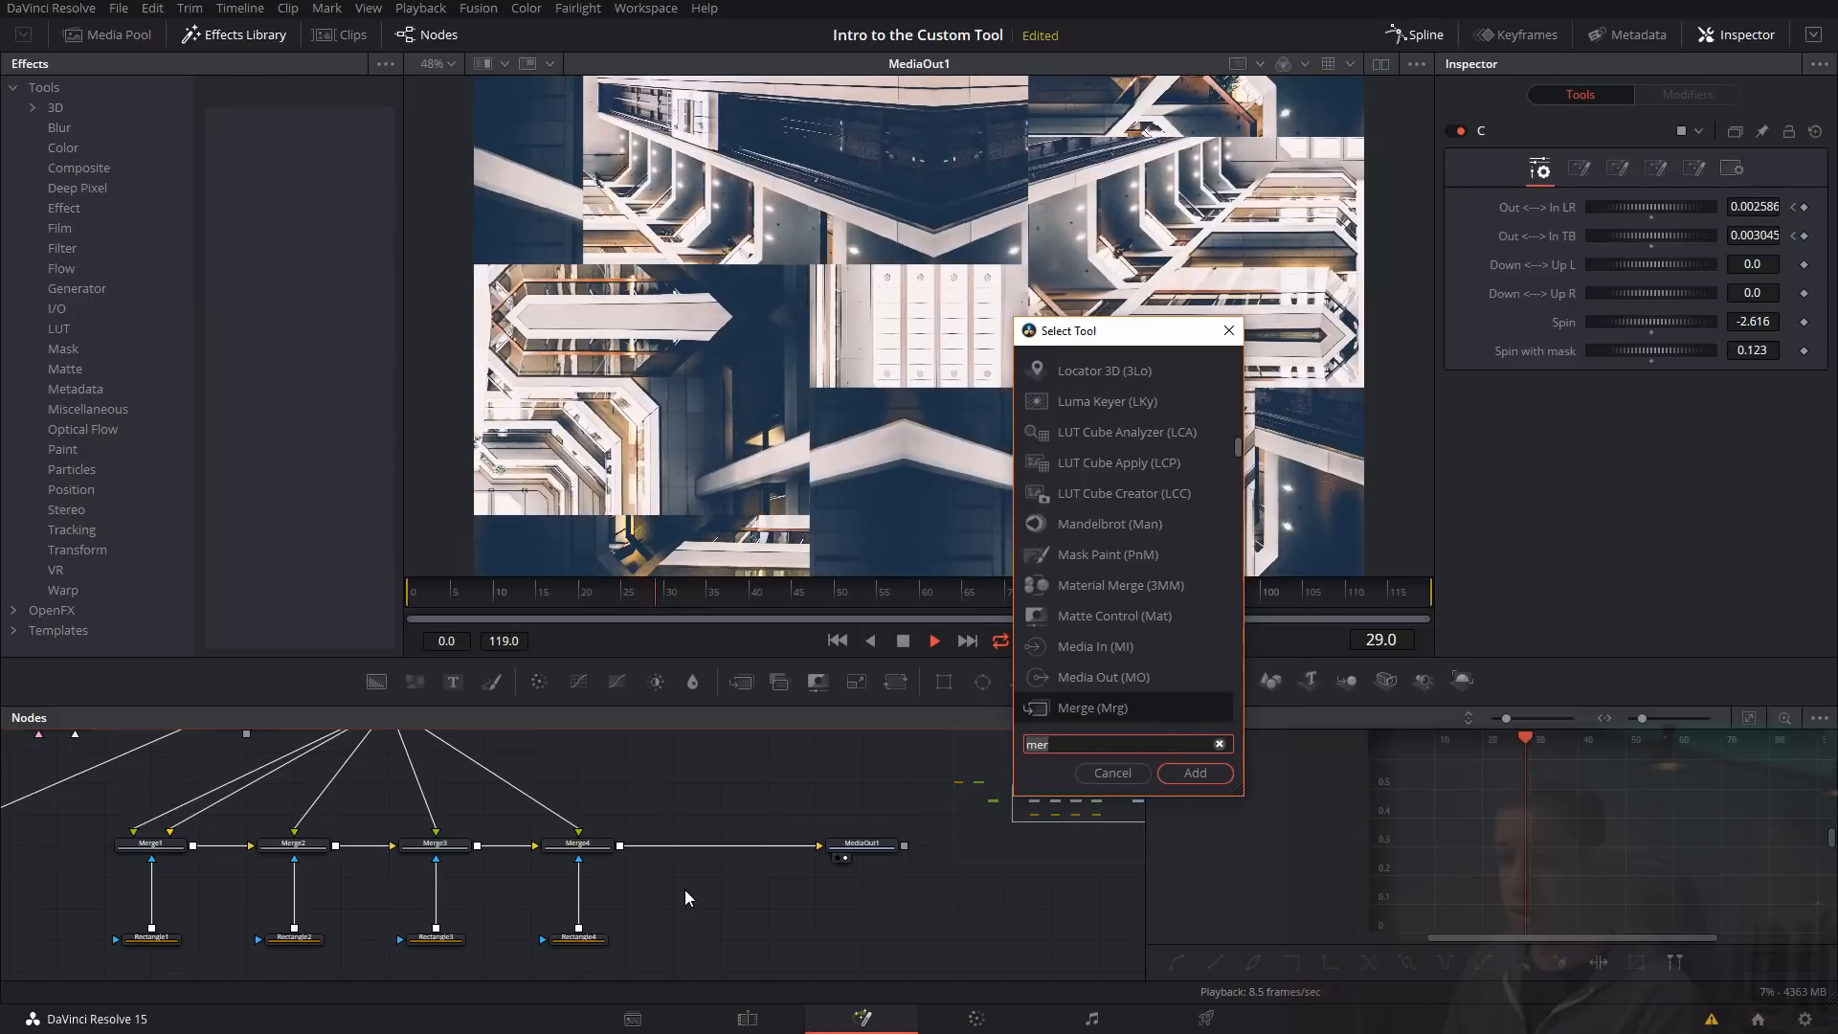
pyautogui.press('Return')
pyautogui.moveTo(658, 878); pyautogui.dragTo(658, 877)
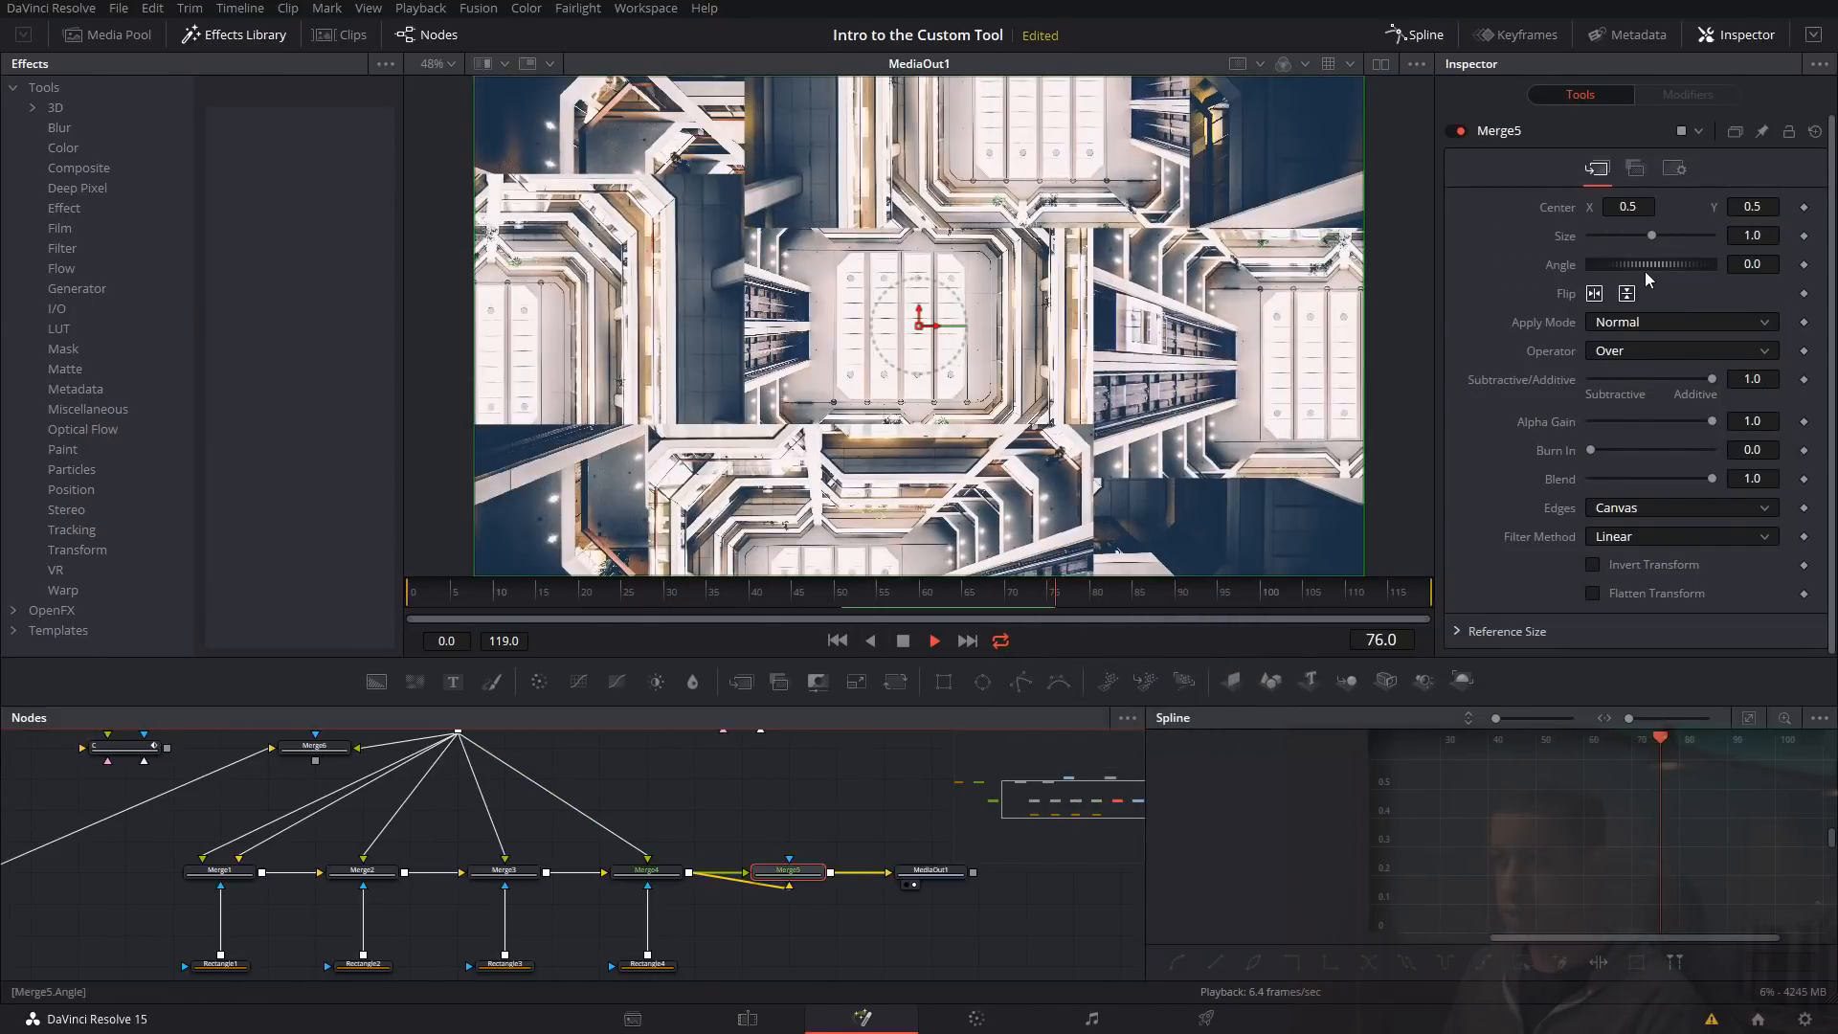
pyautogui.moveTo(1645, 272); pyautogui.dragTo(1675, 270)
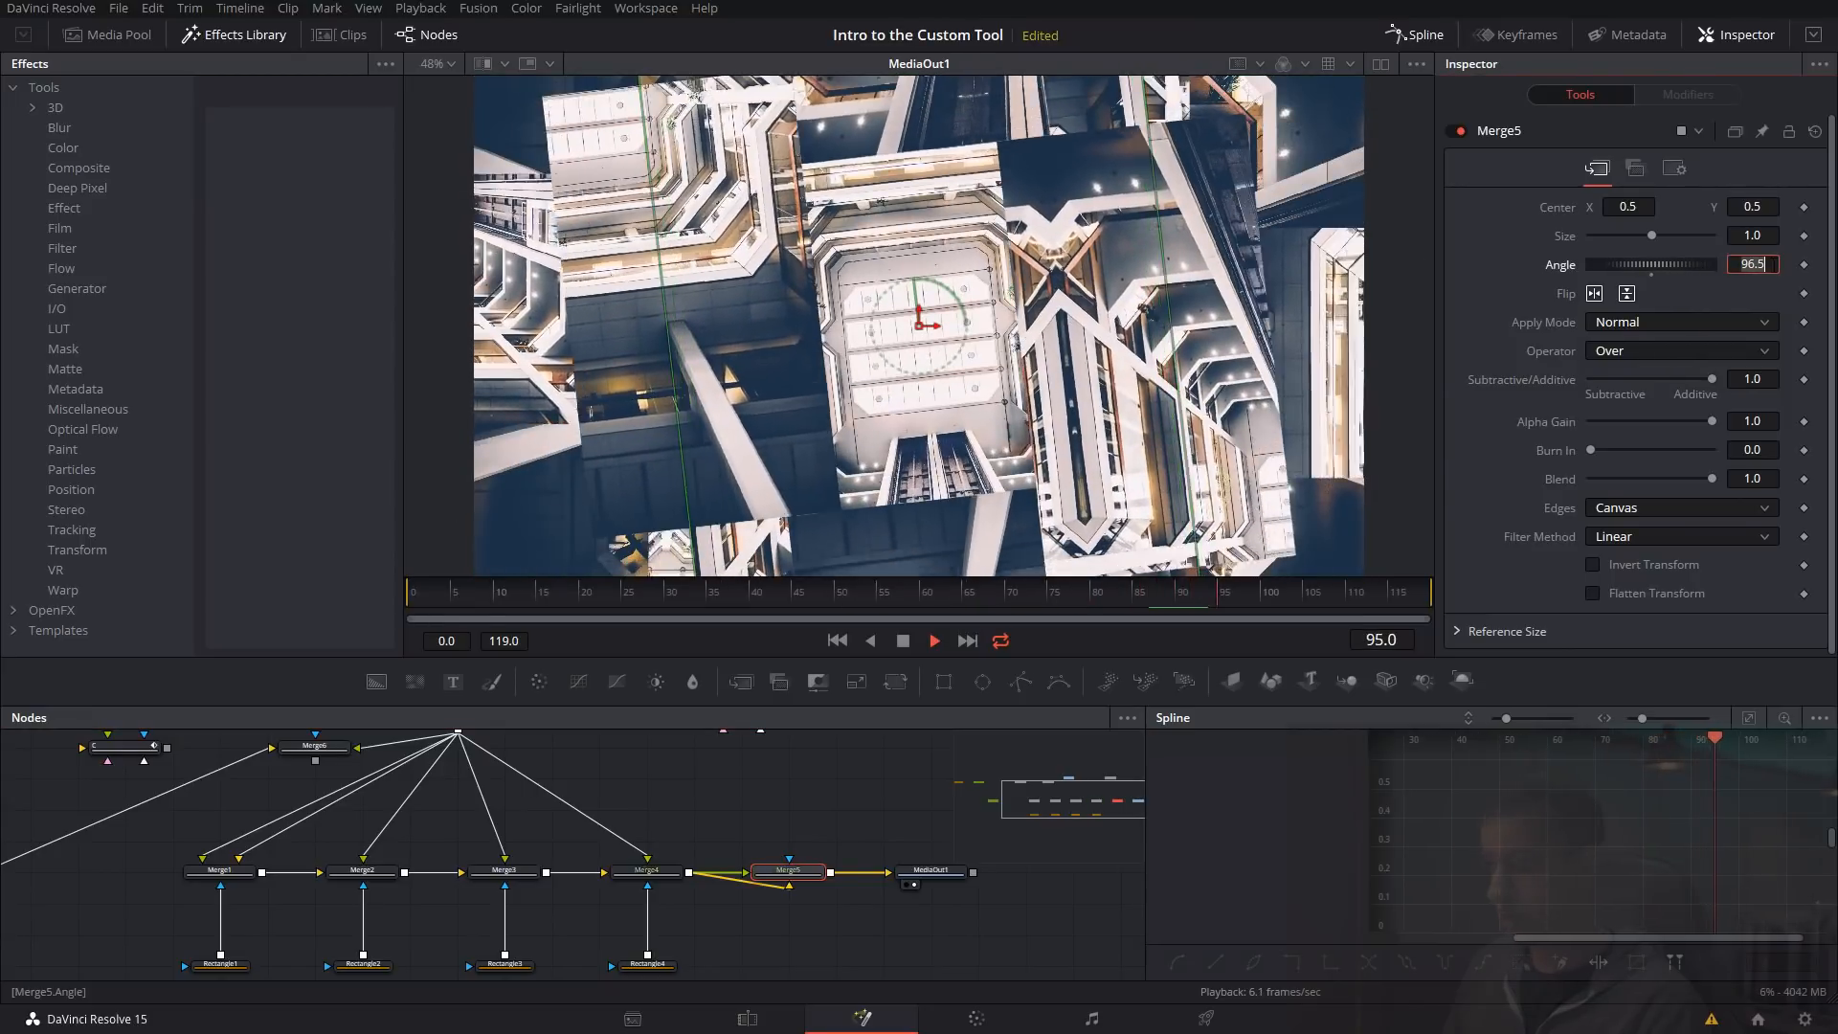